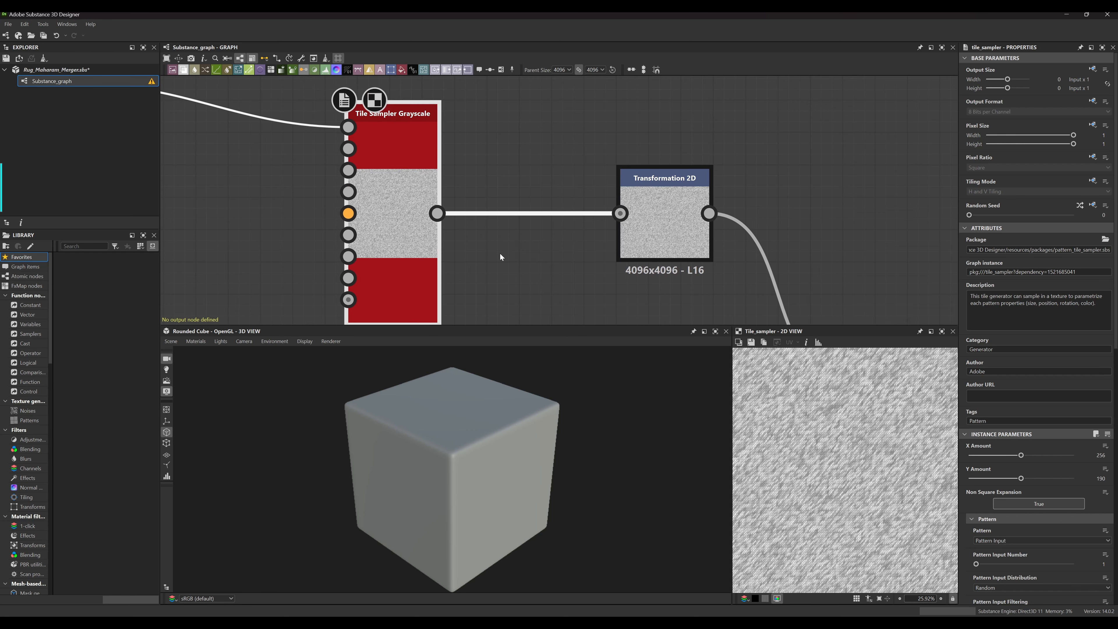
Examine the upper Tile Sampler Grayscale node's map inputs and its link to the Transformation 2D node
scroll(455, 197, "up", 2)
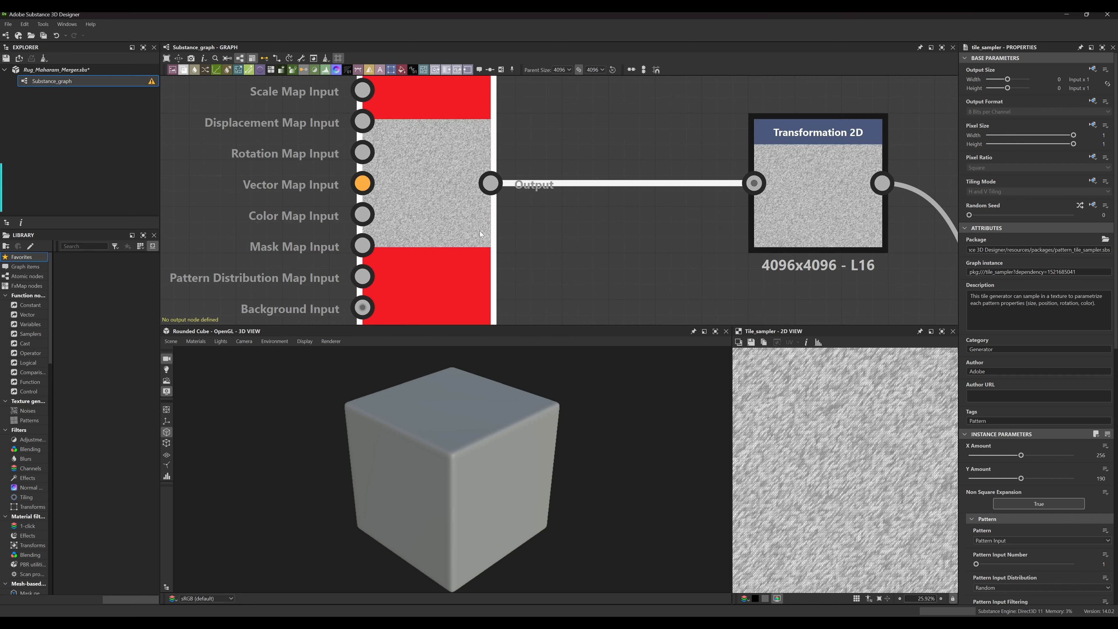
middle_click_drag(508, 203, 510, 237)
scroll(487, 187, "up", 1)
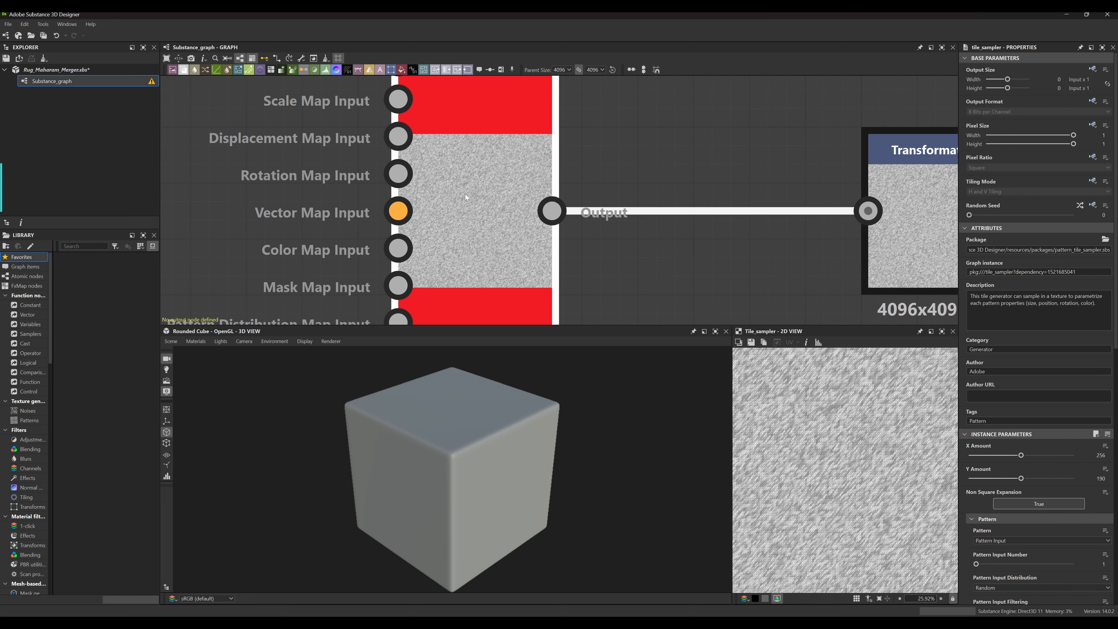
middle_click_drag(343, 185, 519, 166)
middle_click_drag(492, 204, 404, 192)
middle_click_drag(523, 205, 414, 202)
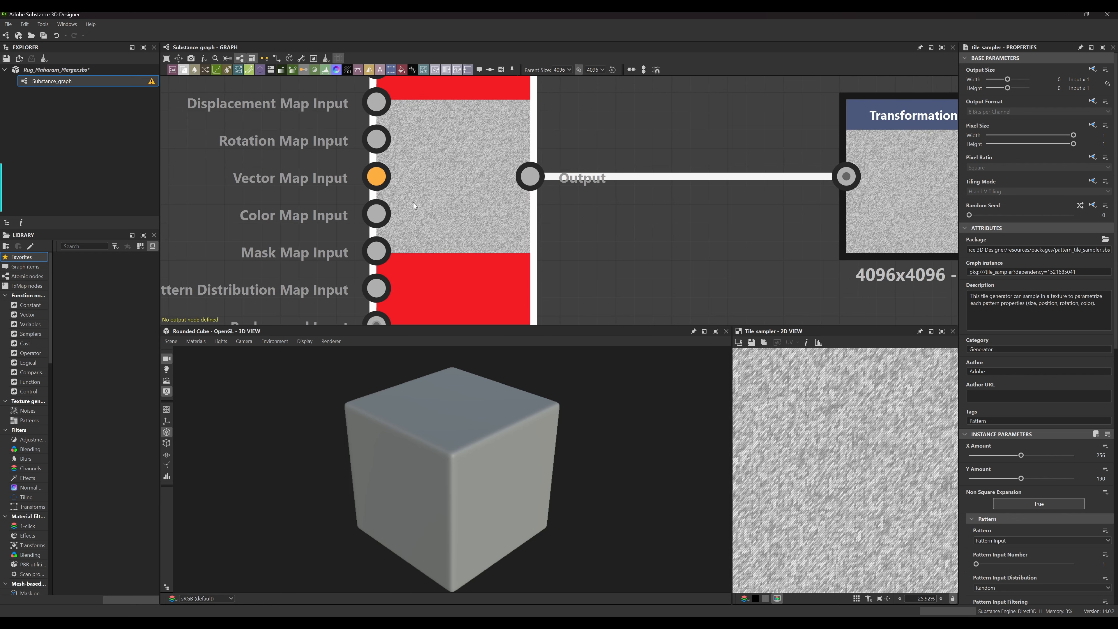
middle_click_drag(269, 167, 614, 234)
Trace the node graph back from the Tile Sampler Grayscale node to the Shape and Waveform 1 source nodes
scroll(532, 230, "down", 12)
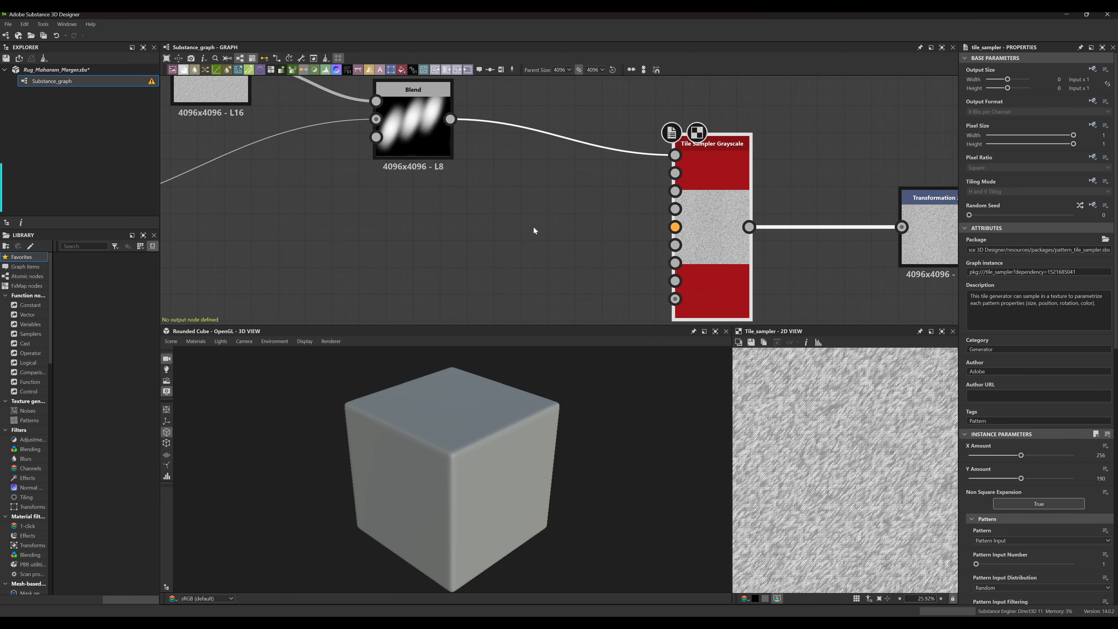
middle_click_drag(468, 218, 567, 195)
middle_click_drag(347, 224, 530, 230)
scroll(497, 227, "up", 8)
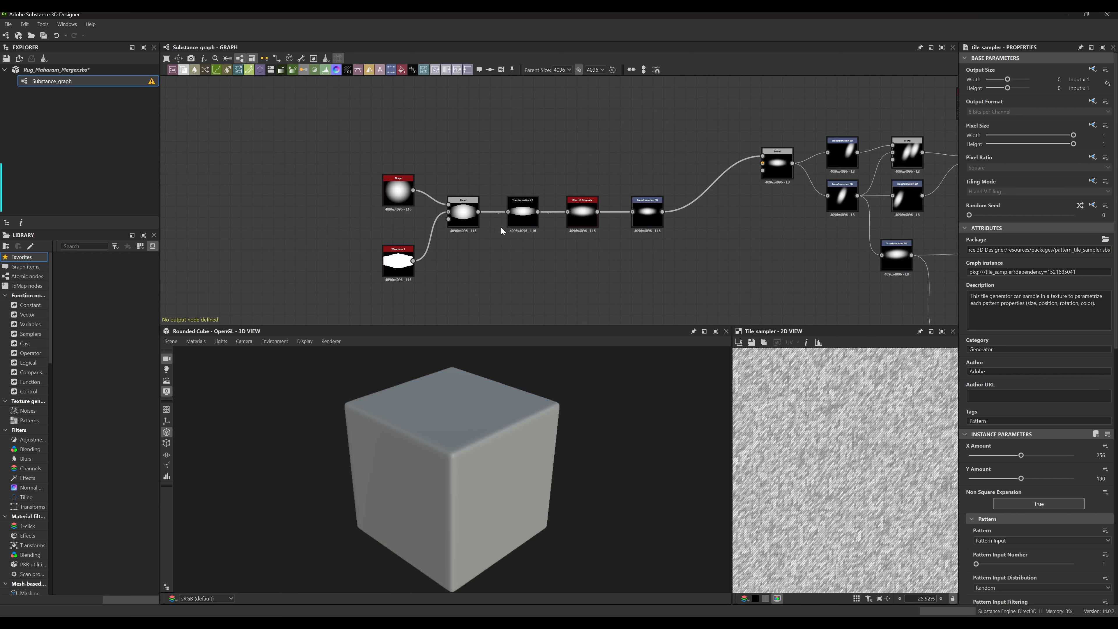
middle_click_drag(585, 283, 556, 270)
scroll(556, 270, "down", 3)
middle_click_drag(771, 207, 447, 198)
middle_click_drag(770, 199, 447, 189)
middle_click_drag(524, 177, 761, 175)
middle_click_drag(547, 197, 809, 187)
middle_click_drag(309, 232, 515, 215)
scroll(341, 148, "up", 2)
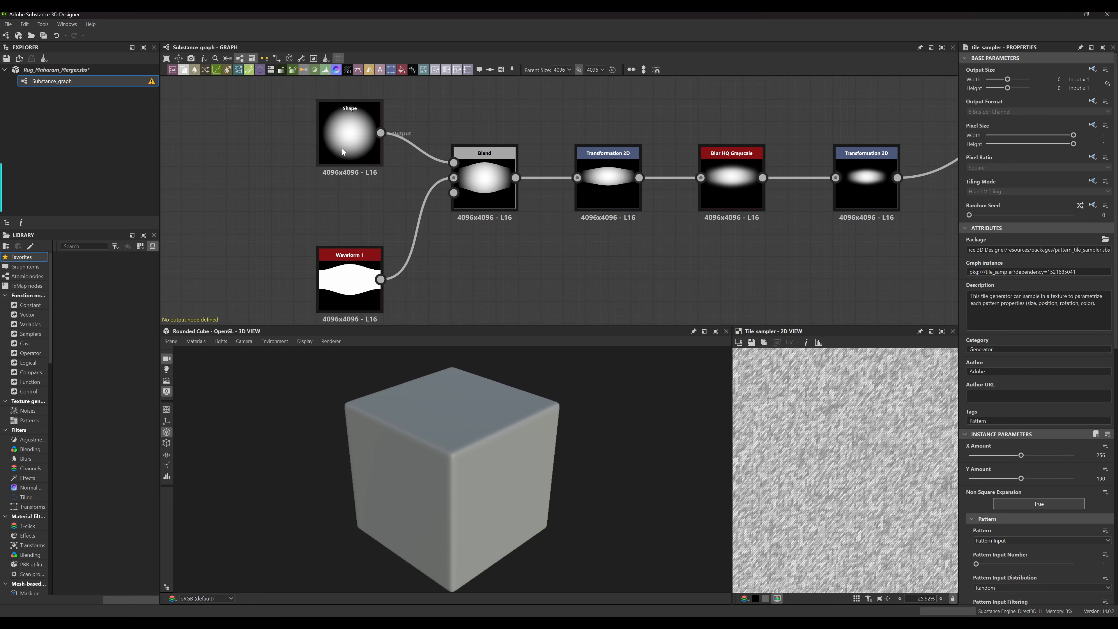
Select the Shape node to inspect its pattern parameters, and view the Waveform 1 node feeding the same Blend
scroll(366, 175, "up", 3)
scroll(365, 175, "up", 1)
middle_click_drag(362, 137, 362, 197)
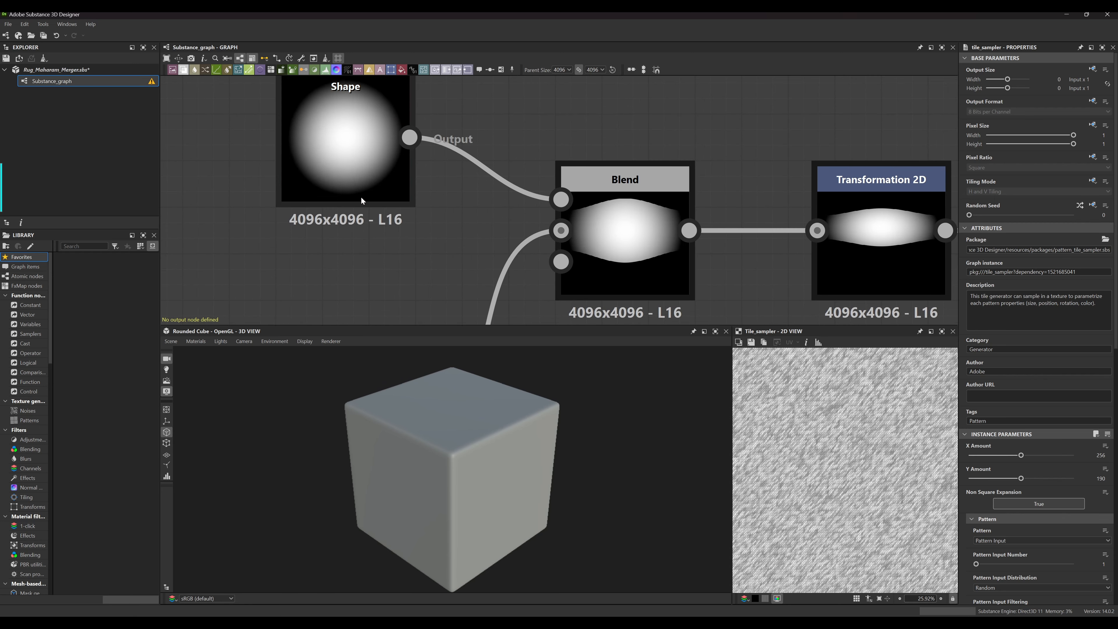
left_click(354, 155)
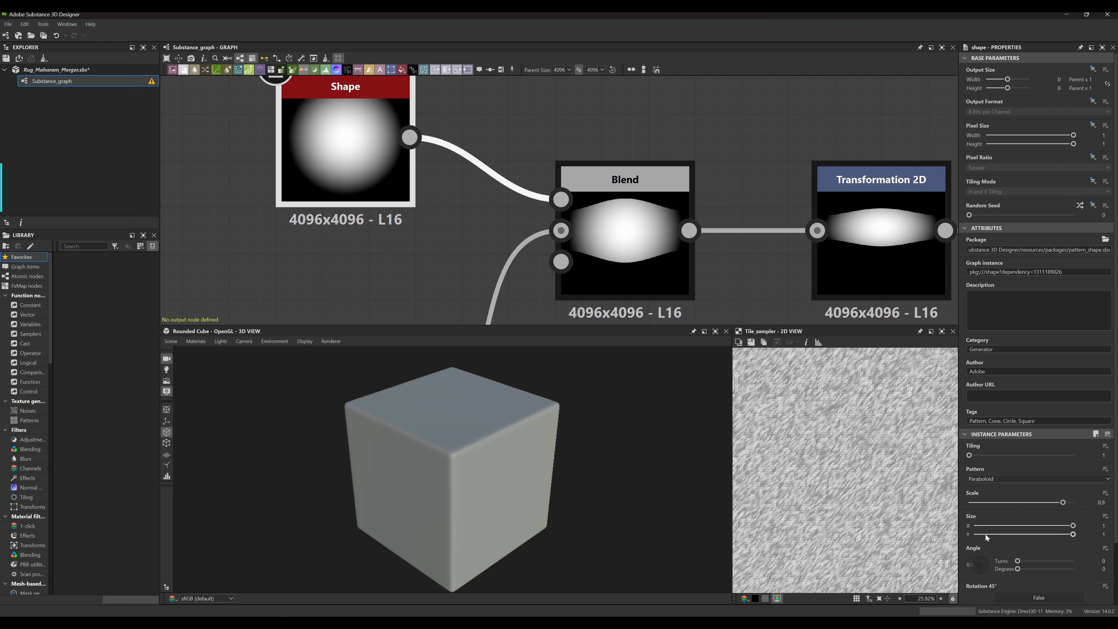
scroll(457, 226, "down", 3)
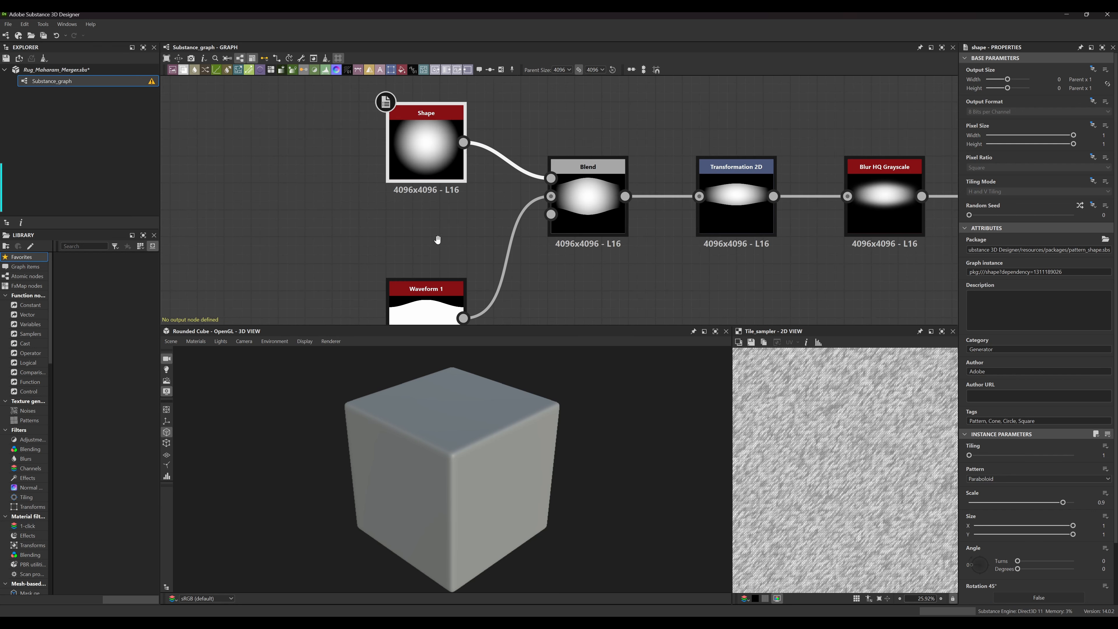
scroll(502, 257, "up", 4)
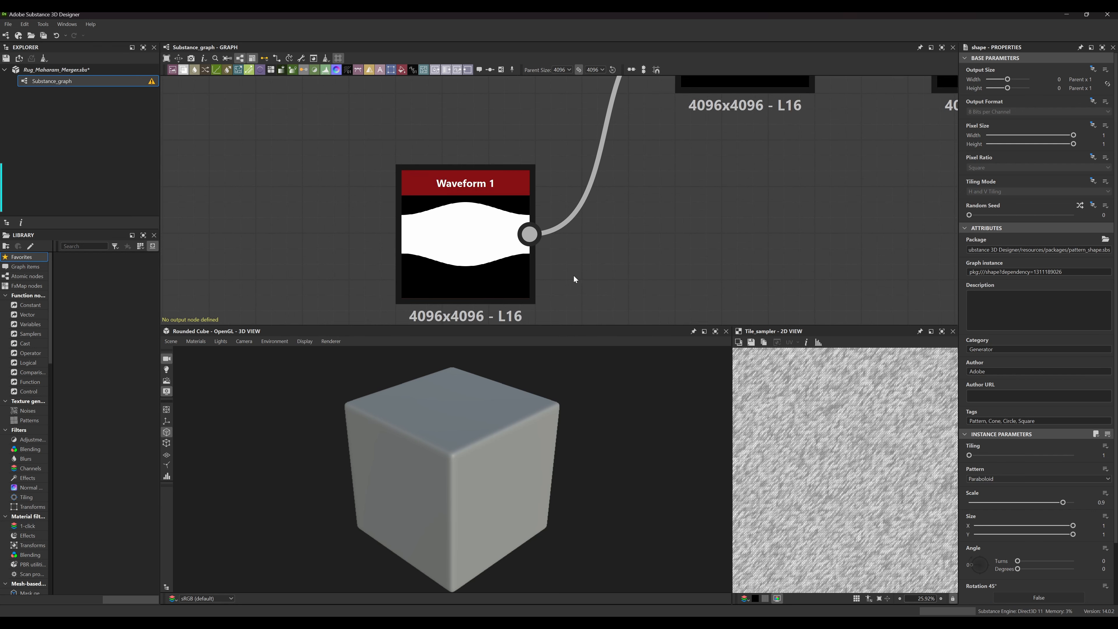
Follow the chain from the first Blend node through Transformation 2D, Blur HQ Grayscale and the second Transformation 2D
middle_click_drag(637, 249, 500, 272)
scroll(542, 250, "down", 3)
middle_click_drag(618, 235, 391, 237)
middle_click_drag(503, 263, 449, 252)
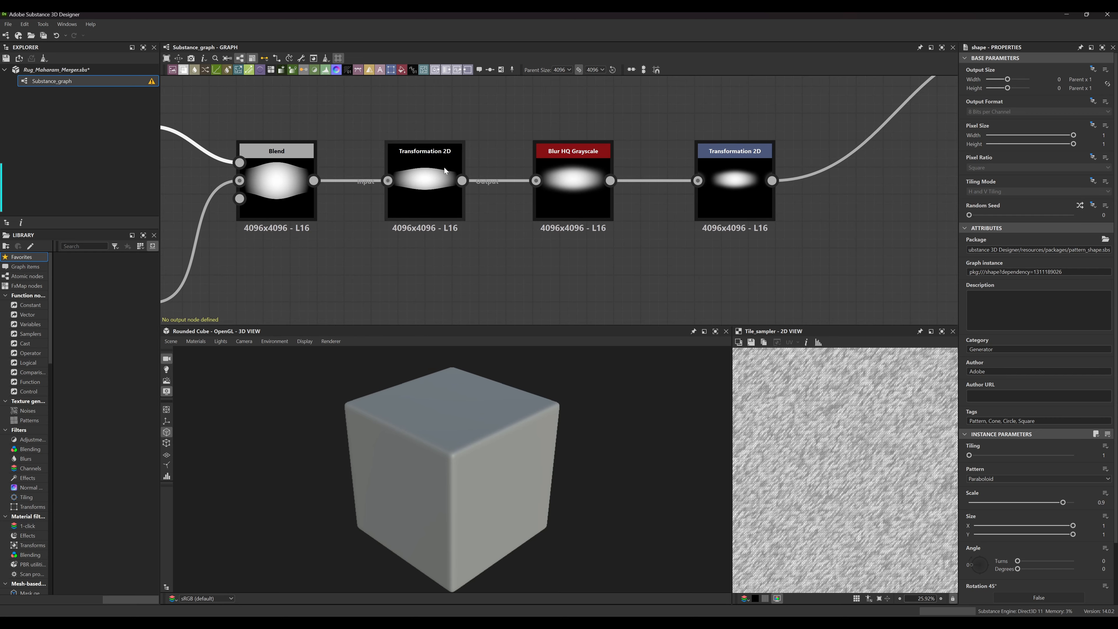
middle_click_drag(634, 217, 416, 229)
scroll(443, 213, "up", 1)
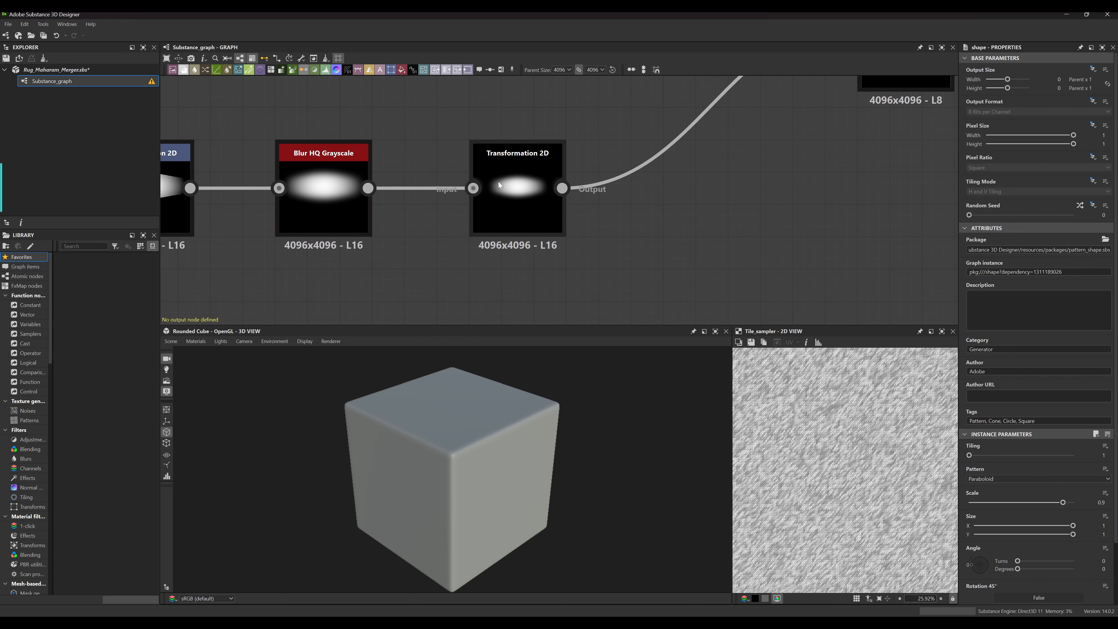
middle_click_drag(578, 231, 367, 224)
Examine the Transformation 2D nodes that rotate and offset the strand shape, and the Blend nodes combining them
scroll(514, 221, "down", 3)
scroll(515, 225, "down", 3)
middle_click_drag(582, 218, 354, 240)
scroll(427, 211, "up", 4)
middle_click_drag(477, 197, 446, 225)
scroll(426, 189, "up", 5)
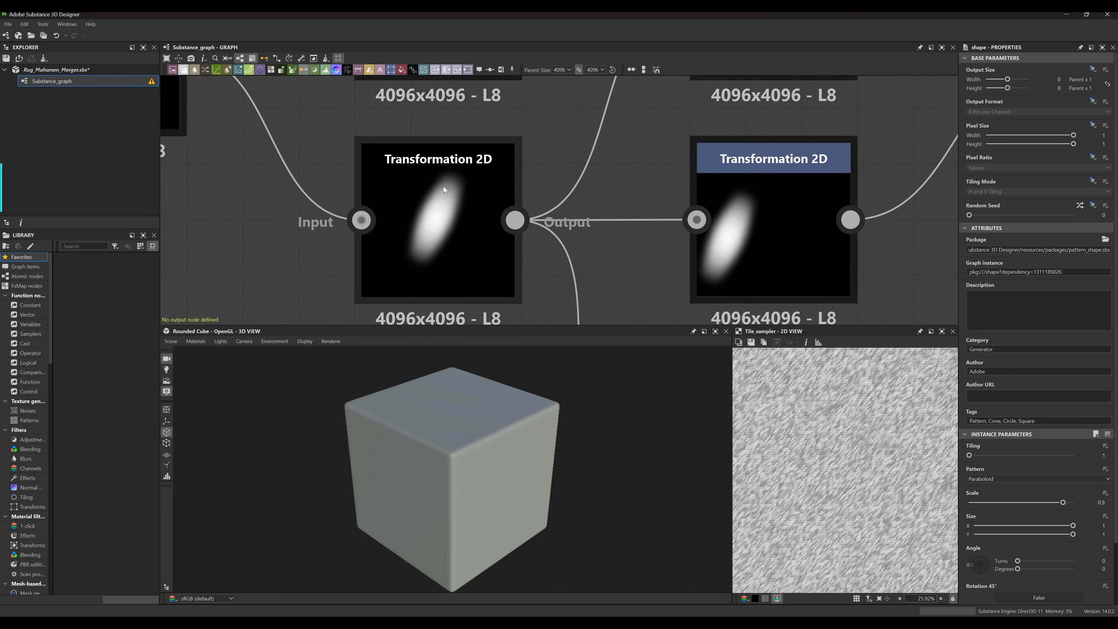
middle_click_drag(411, 188, 411, 234)
middle_click_drag(473, 154, 475, 218)
middle_click_drag(547, 253, 357, 182)
middle_click_drag(591, 208, 473, 196)
left_click(600, 213)
middle_click_drag(680, 180, 572, 206)
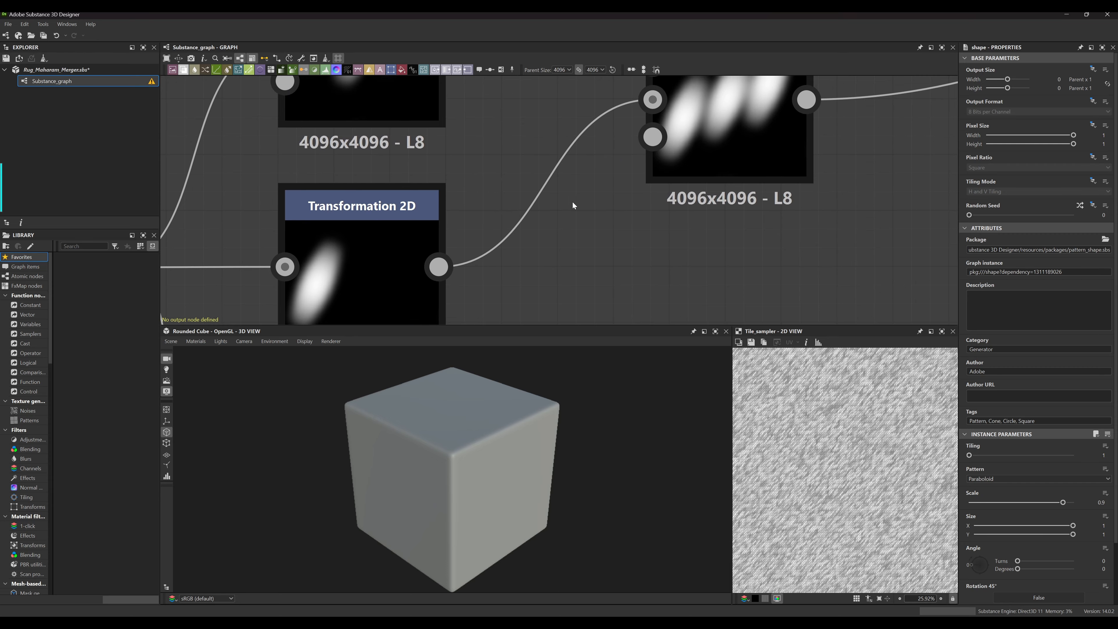
Inspect the tiled weave in the 2D preview and trace the upper Tile Sampler Grayscale's pattern input back to the strand Blend
scroll(648, 194, "down", 5)
middle_click_drag(490, 199, 504, 144)
scroll(801, 430, "up", 12)
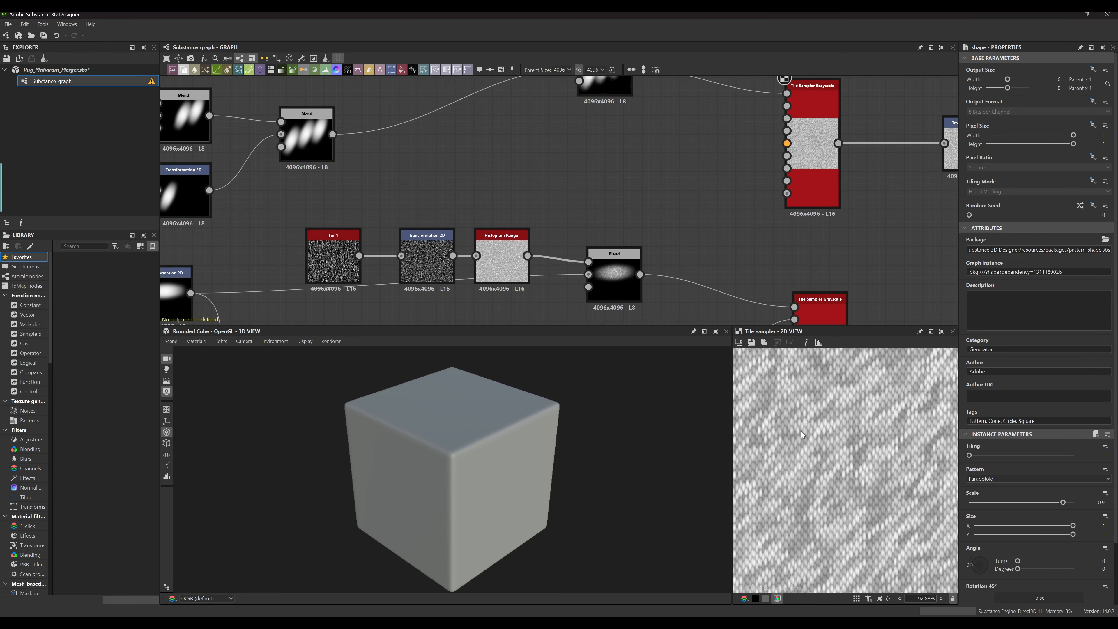
scroll(796, 421, "down", 6)
middle_click_drag(663, 262, 464, 253)
scroll(506, 223, "up", 5)
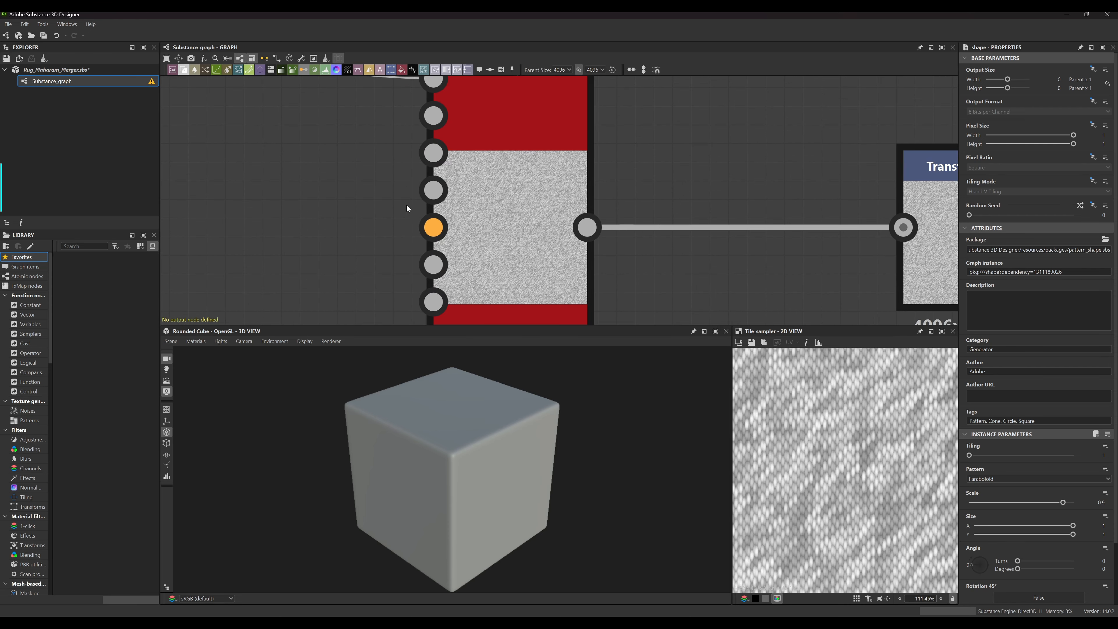
middle_click_drag(407, 155, 442, 249)
scroll(442, 249, "down", 2)
scroll(514, 218, "down", 3)
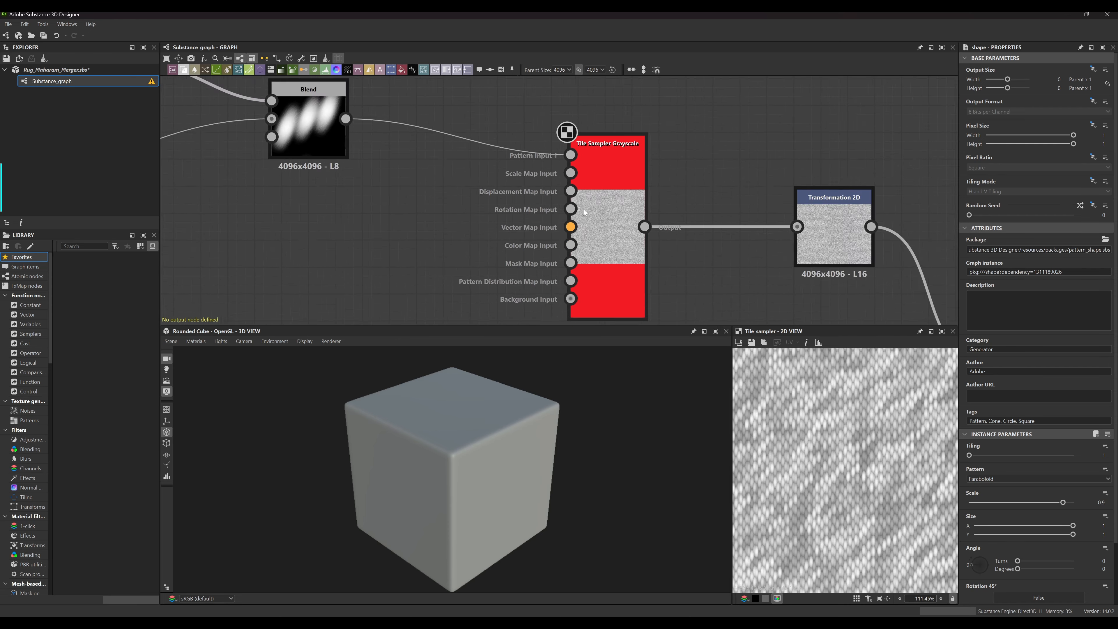
scroll(487, 209, "down", 2)
middle_click_drag(486, 209, 740, 245)
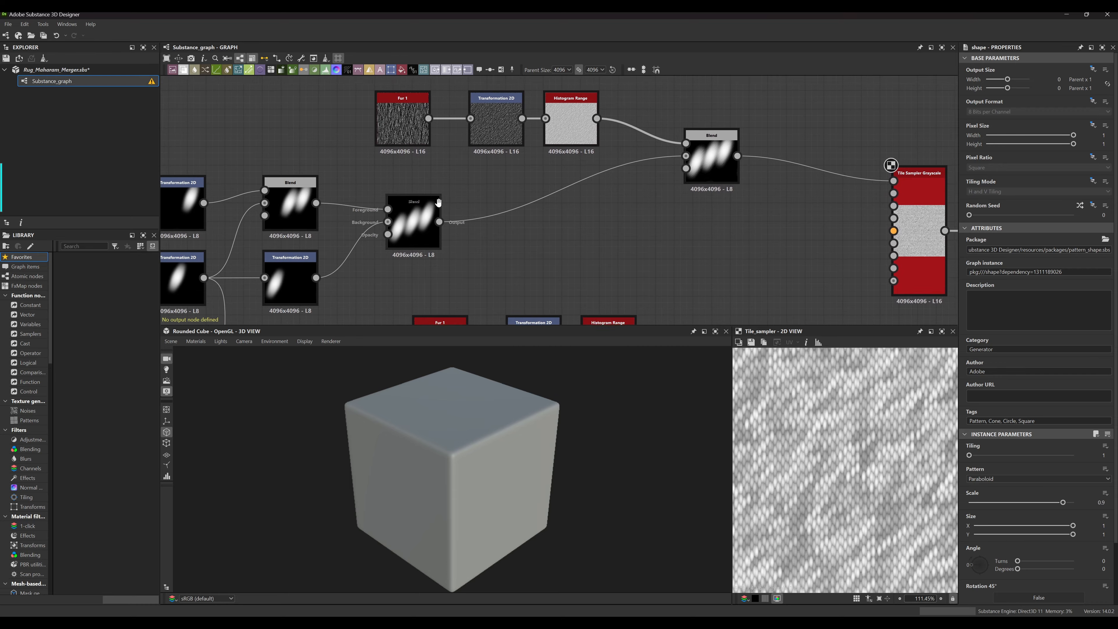
Examine the Fur 1, Transformation 2D and Histogram Range chain that adds fiber detail to the strand pattern
scroll(442, 153, "up", 6)
middle_click_drag(444, 169, 457, 253)
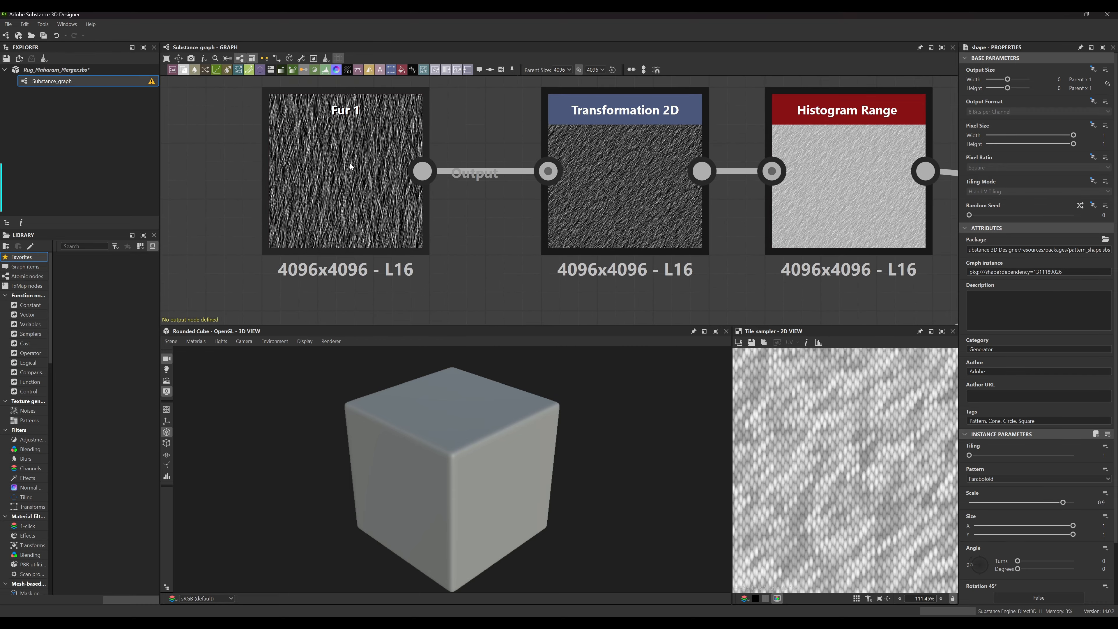
middle_click_drag(553, 293, 419, 232)
scroll(472, 224, "down", 3)
middle_click_drag(670, 236, 473, 231)
middle_click_drag(655, 223, 427, 195)
scroll(542, 227, "up", 3)
scroll(523, 224, "down", 3)
middle_click_drag(649, 247, 373, 162)
Review the upper Tile Sampler Grayscale node up close and its output path toward the final Blend
scroll(547, 232, "up", 2)
scroll(564, 218, "up", 1)
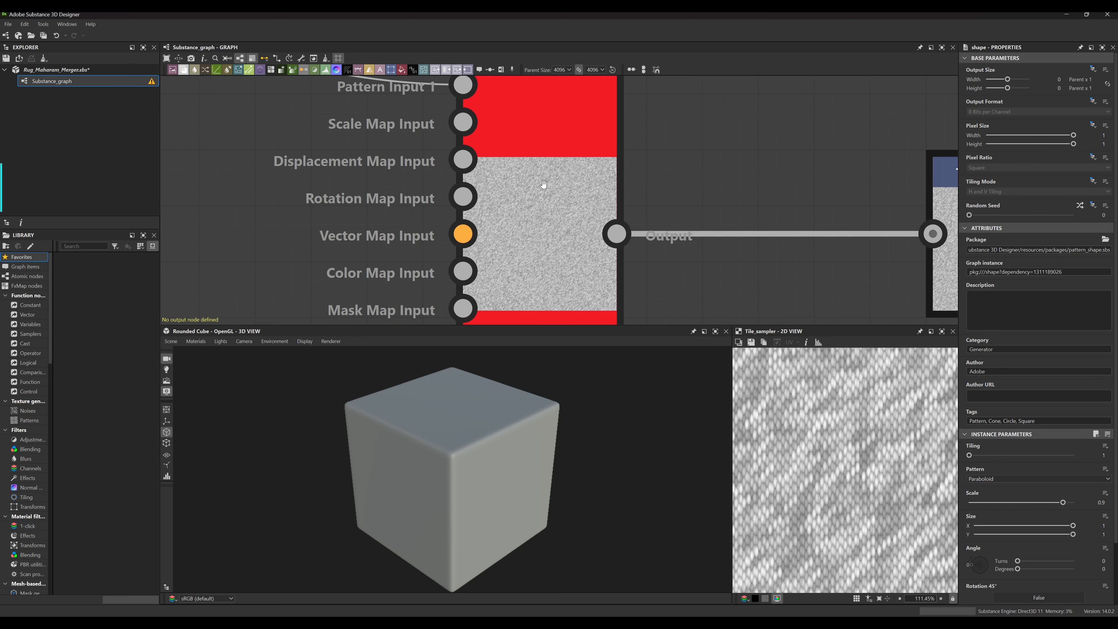
middle_click_drag(562, 232, 509, 214)
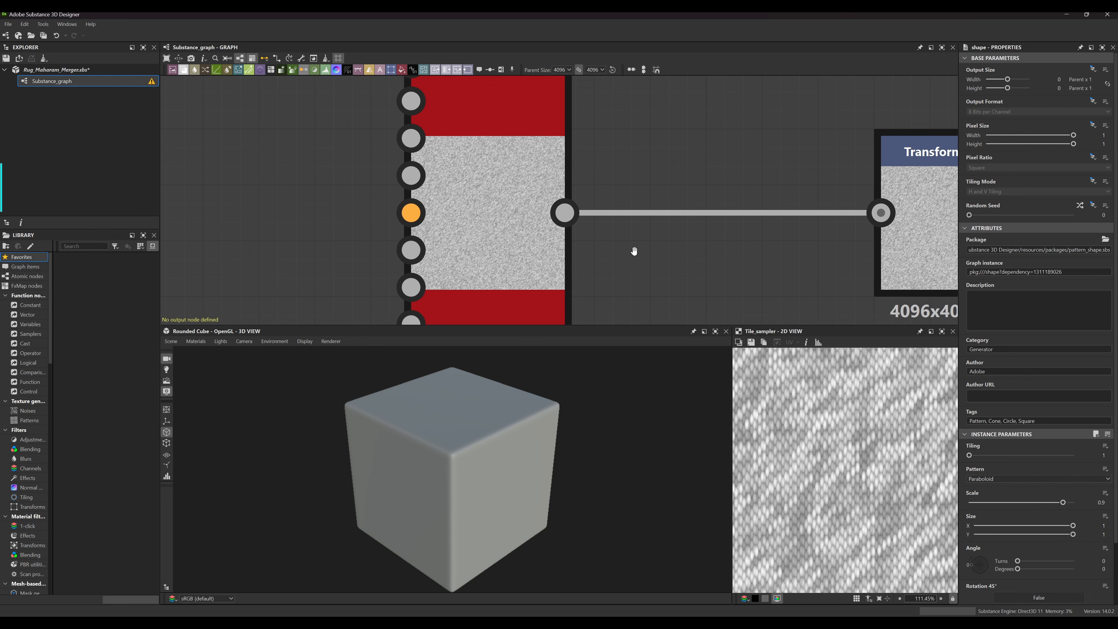
middle_click_drag(634, 251, 637, 146)
middle_click_drag(623, 222, 641, 148)
middle_click_drag(618, 192, 637, 167)
scroll(616, 191, "down", 5)
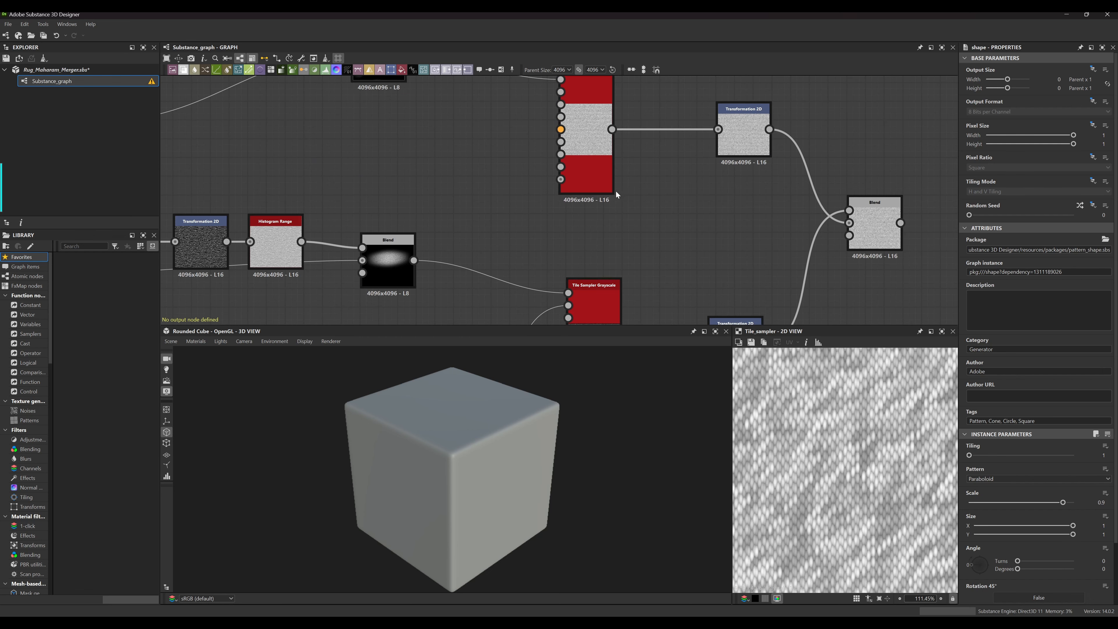
scroll(616, 230, "up", 4)
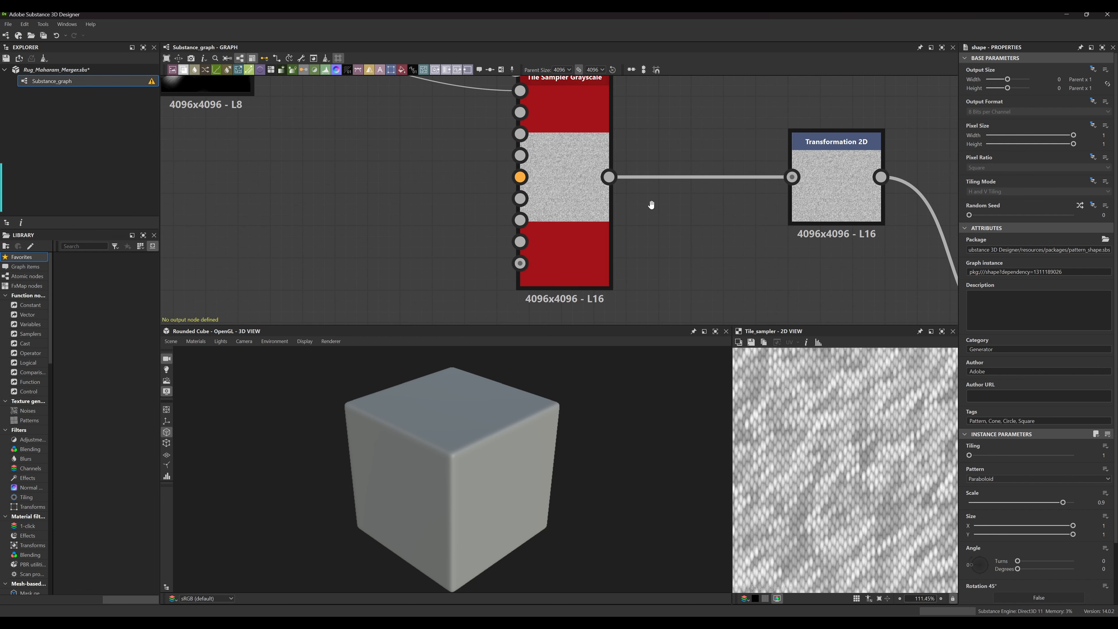
scroll(572, 220, "up", 3)
scroll(651, 255, "down", 8)
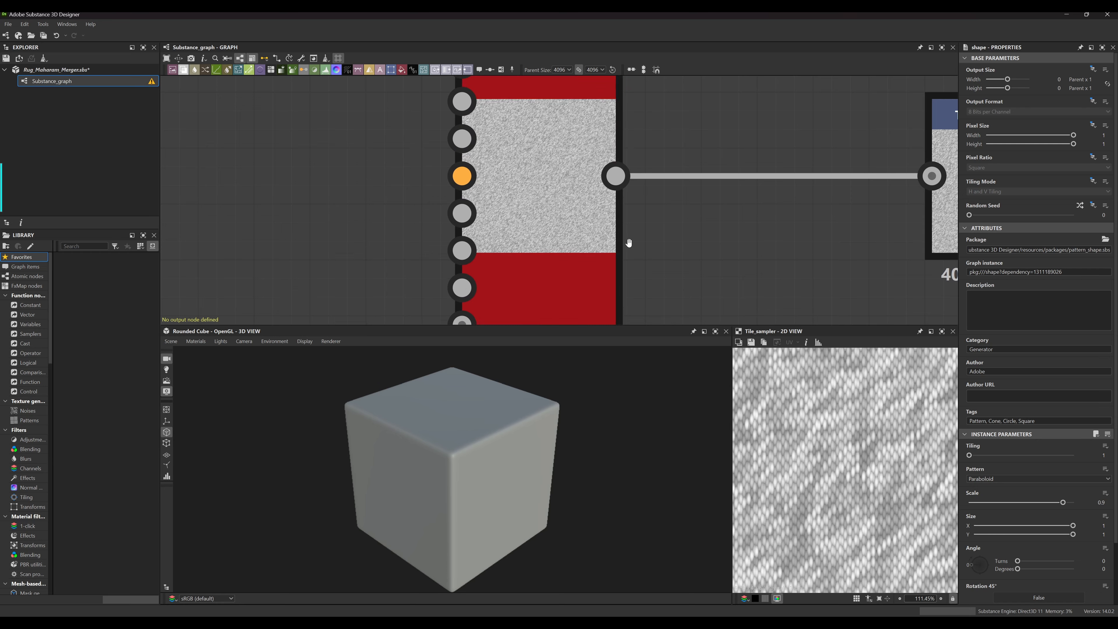
Show the lower Tile Sampler Grayscale in the 2D view and inspect its pattern, size and rotation parameters
scroll(628, 191, "up", 7)
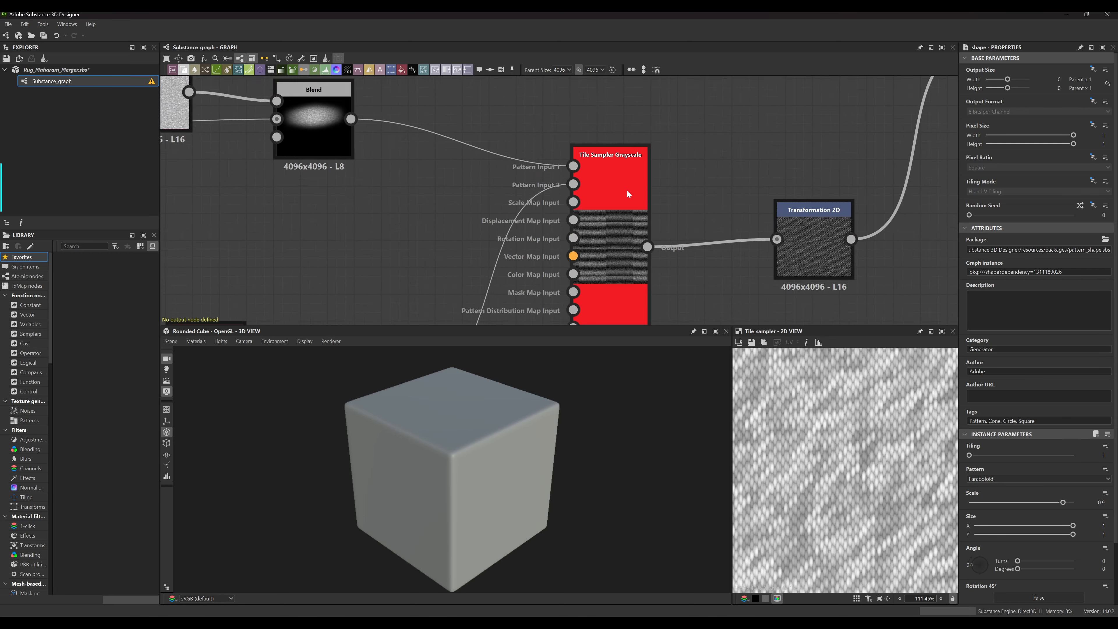
left_click(571, 237)
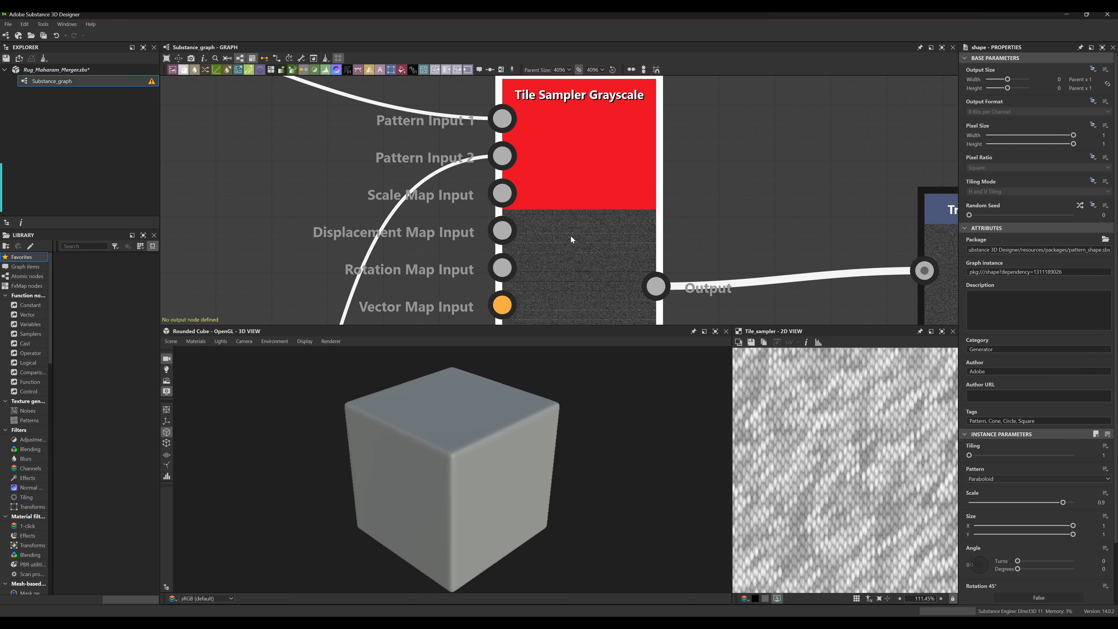
middle_click_drag(582, 293, 645, 226)
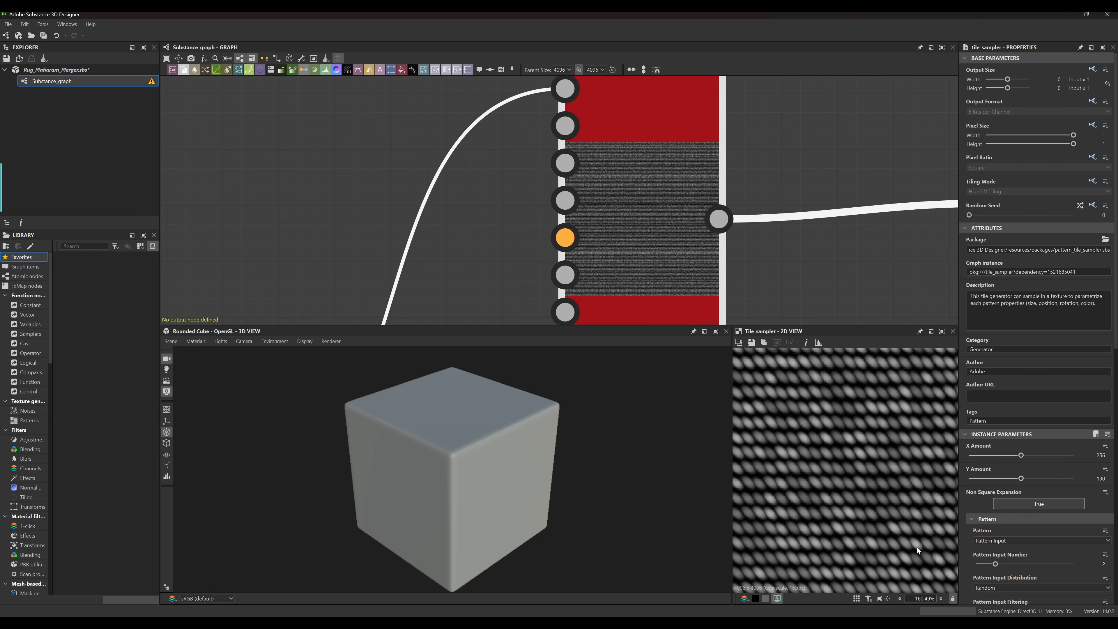
scroll(893, 521, "up", 6)
scroll(1060, 545, "down", 3)
scroll(1060, 541, "down", 10)
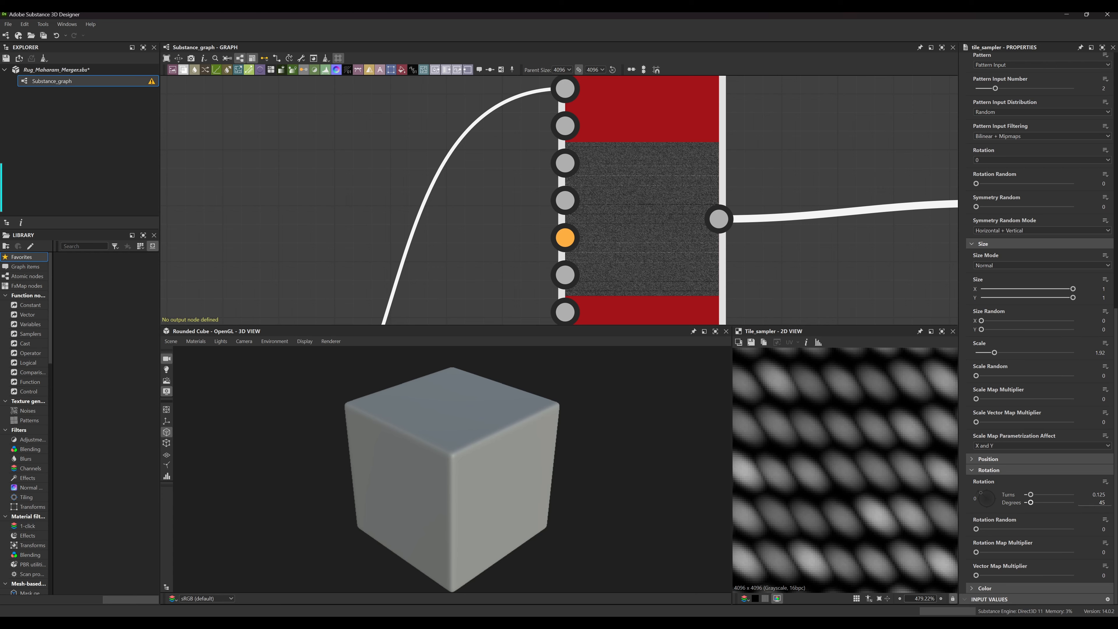
Show the upper Tile Sampler Grayscale in the 2D view and inspect its tiled pattern and instance parameters
scroll(661, 222, "down", 6)
scroll(644, 252, "up", 5)
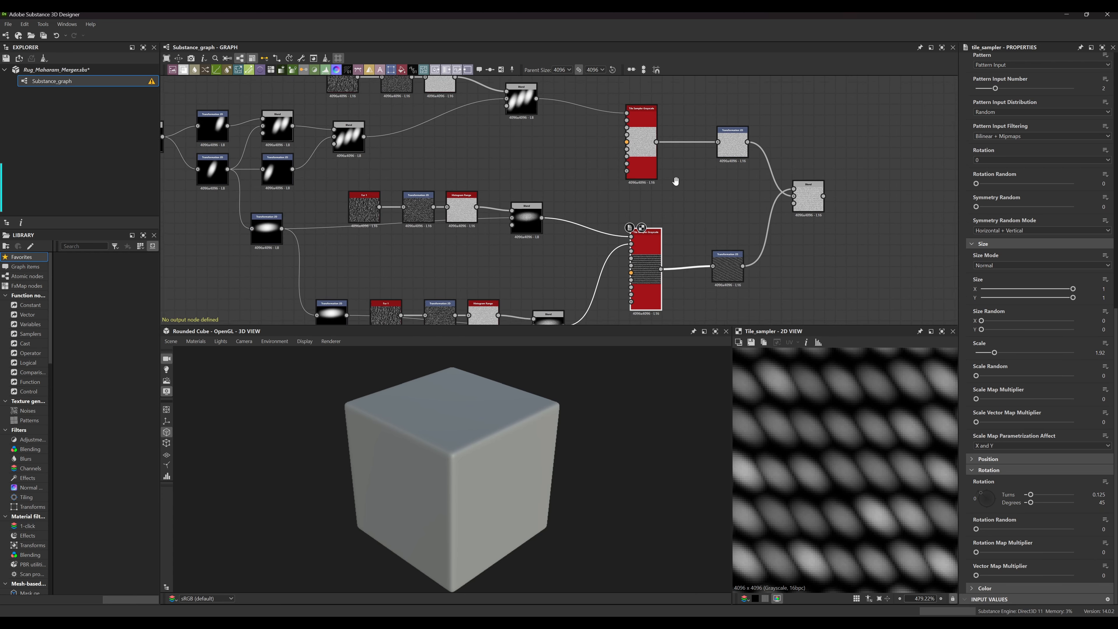
scroll(675, 257, "up", 6)
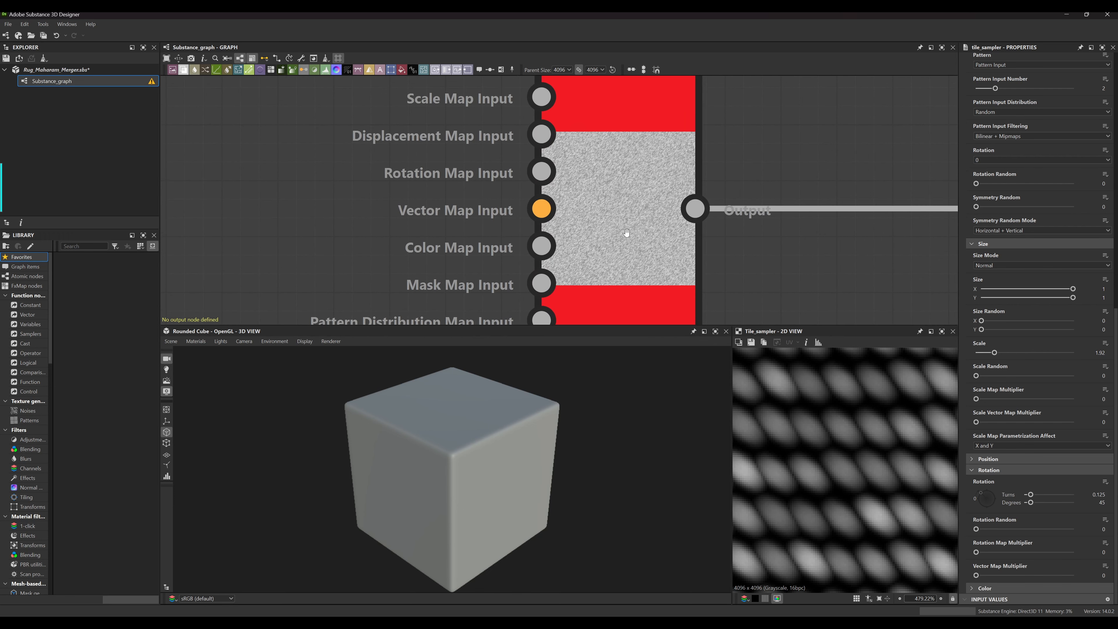
left_click(616, 210)
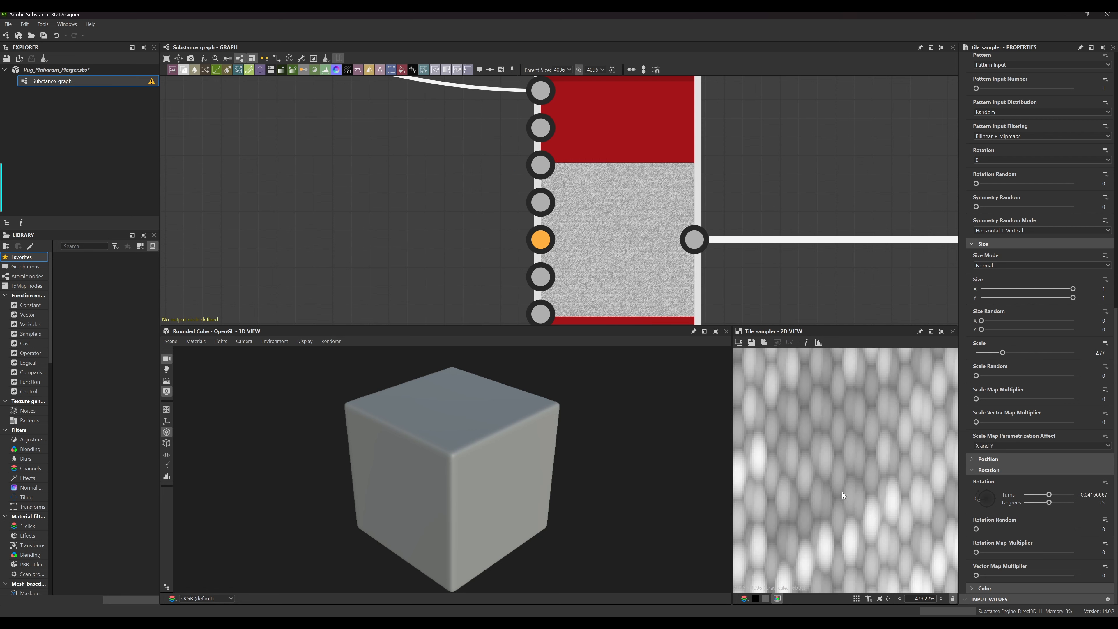
scroll(797, 444, "up", 5)
scroll(803, 445, "down", 8)
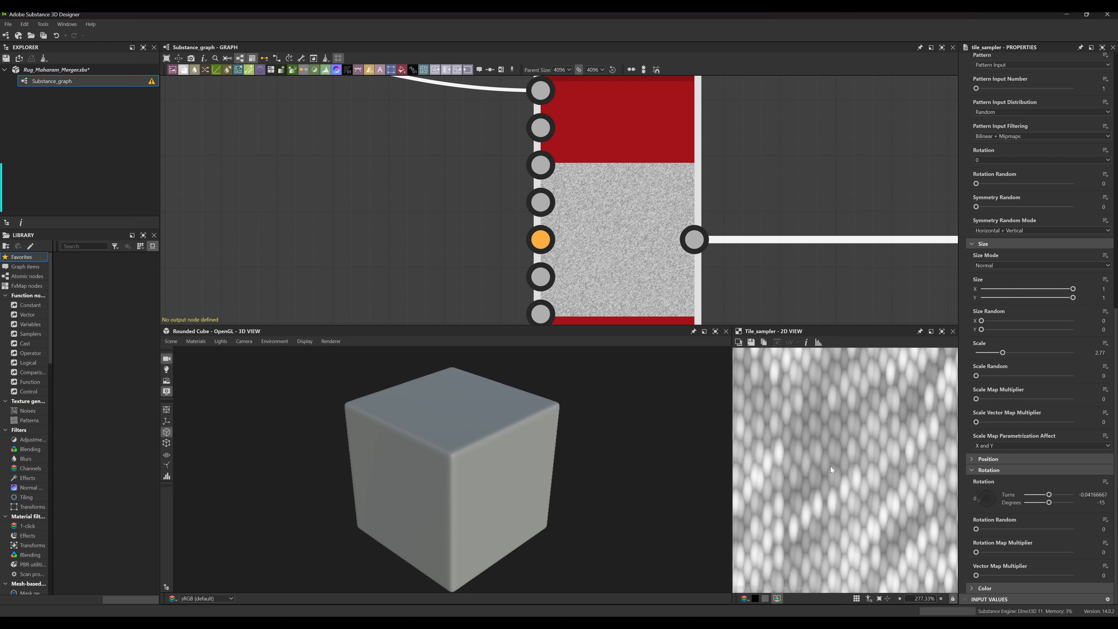
Examine the final Blend node that combines the upper and lower Transformation 2D outputs
scroll(736, 275, "down", 5)
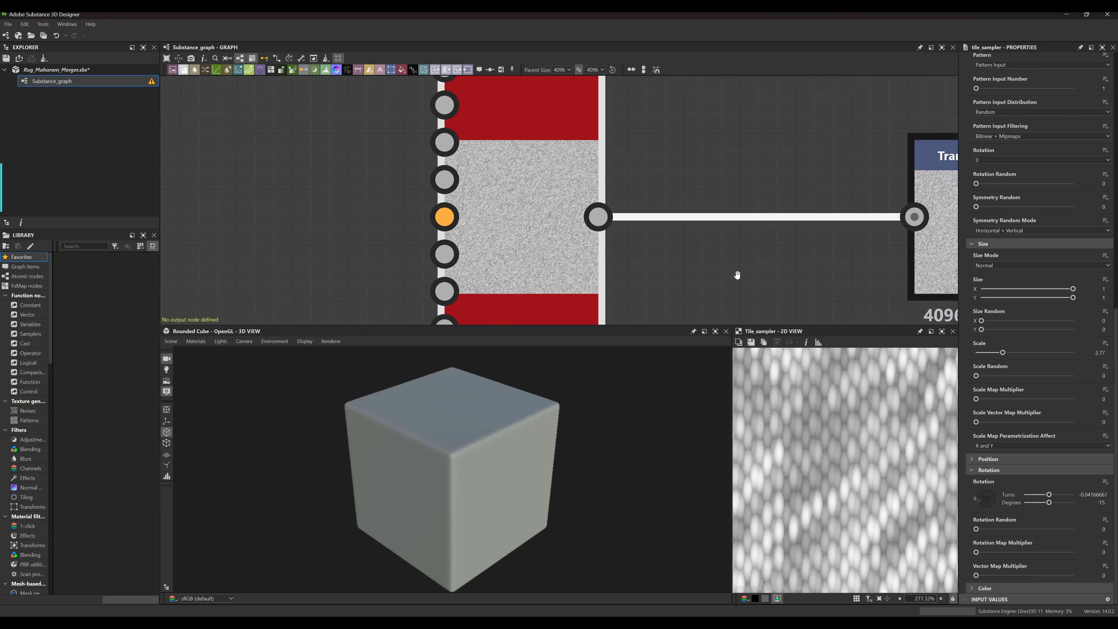
scroll(680, 239, "down", 6)
scroll(656, 280, "up", 5)
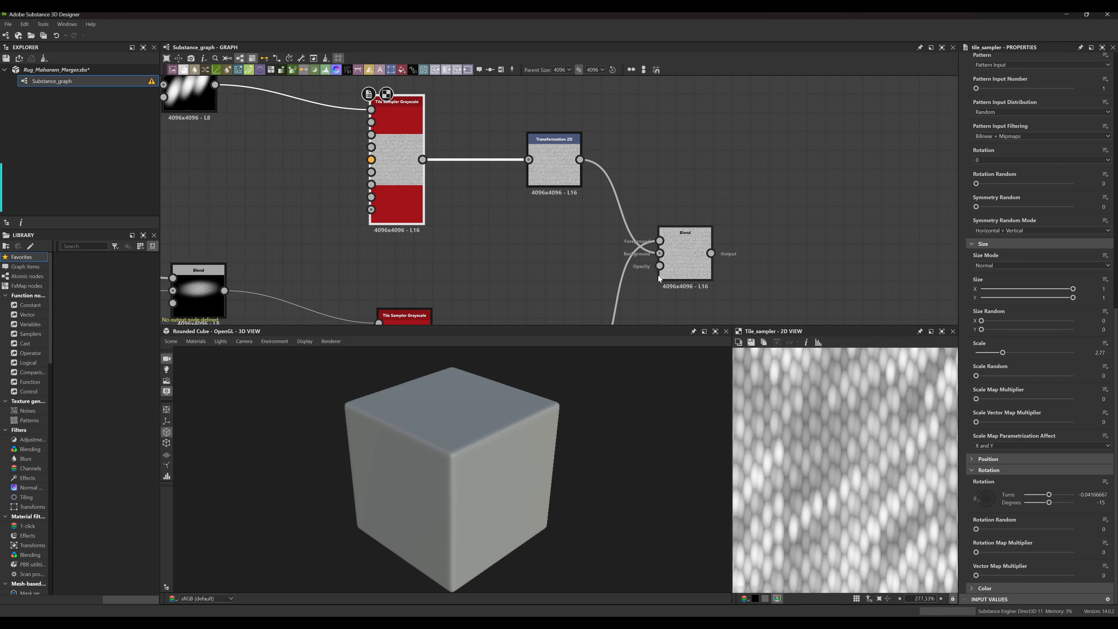
middle_click_drag(590, 282, 605, 229)
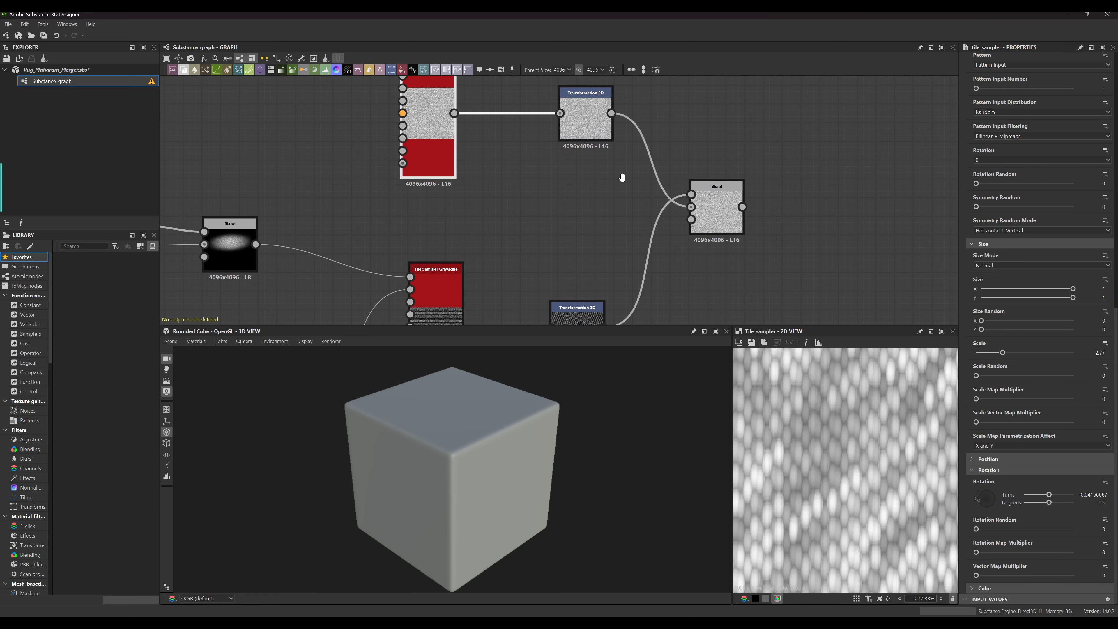
Review the lower Tile Sampler Grayscale branch and follow its output through Transformation 2D to the final Blend node
middle_click_drag(621, 177, 701, 172)
scroll(611, 181, "down", 1)
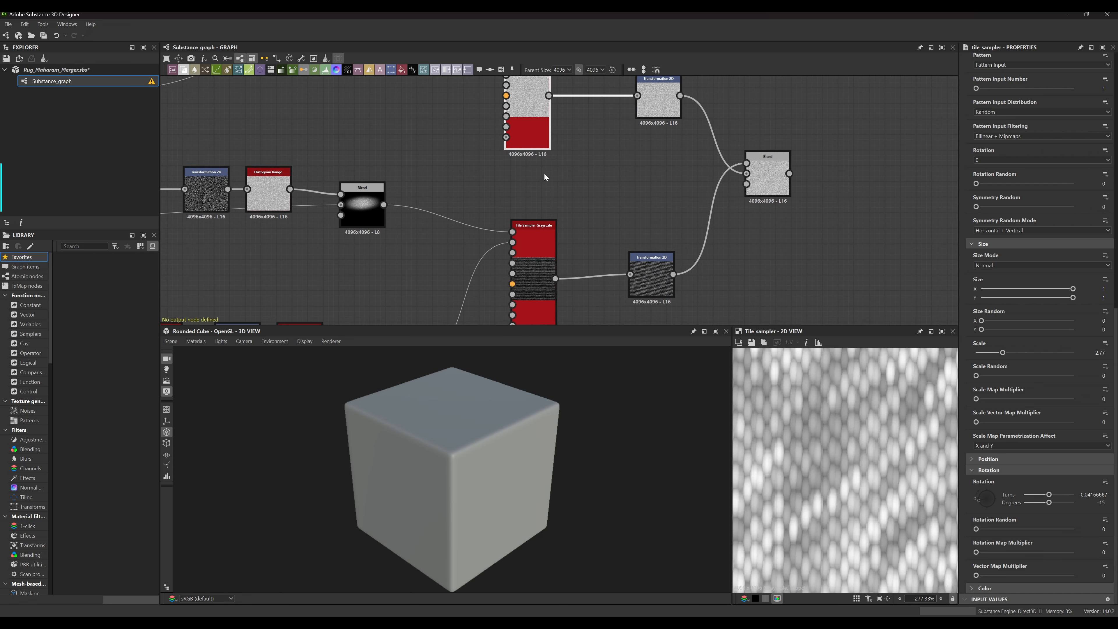
middle_click_drag(544, 176, 548, 225)
middle_click_drag(546, 308, 567, 248)
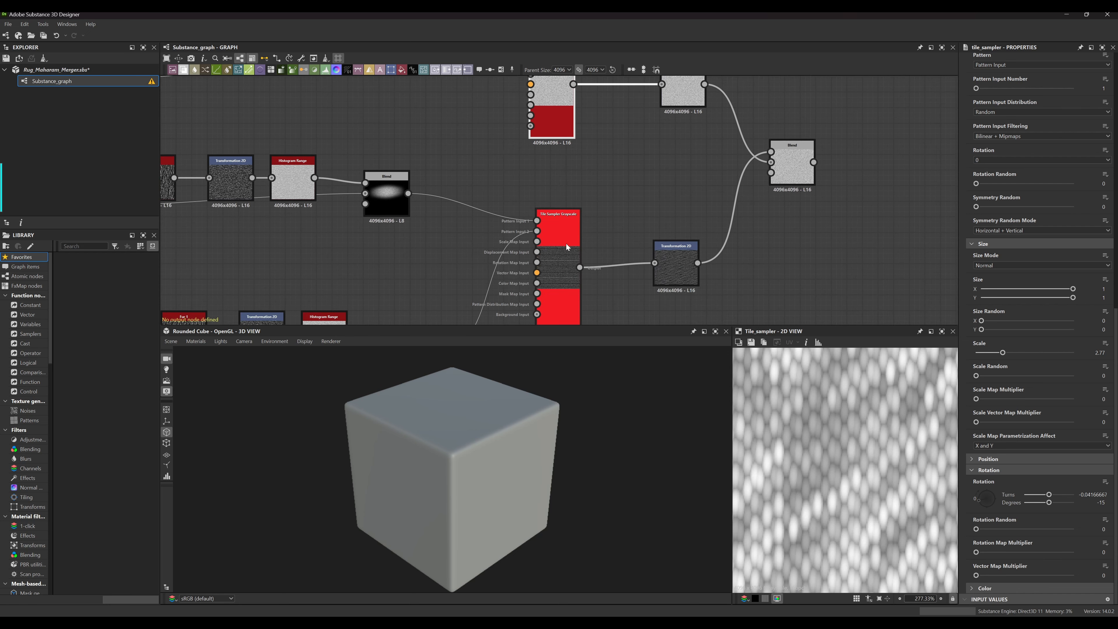
middle_click_drag(607, 215, 512, 214)
middle_click_drag(601, 178, 575, 204)
middle_click_drag(628, 252, 593, 239)
scroll(593, 239, "up", 4)
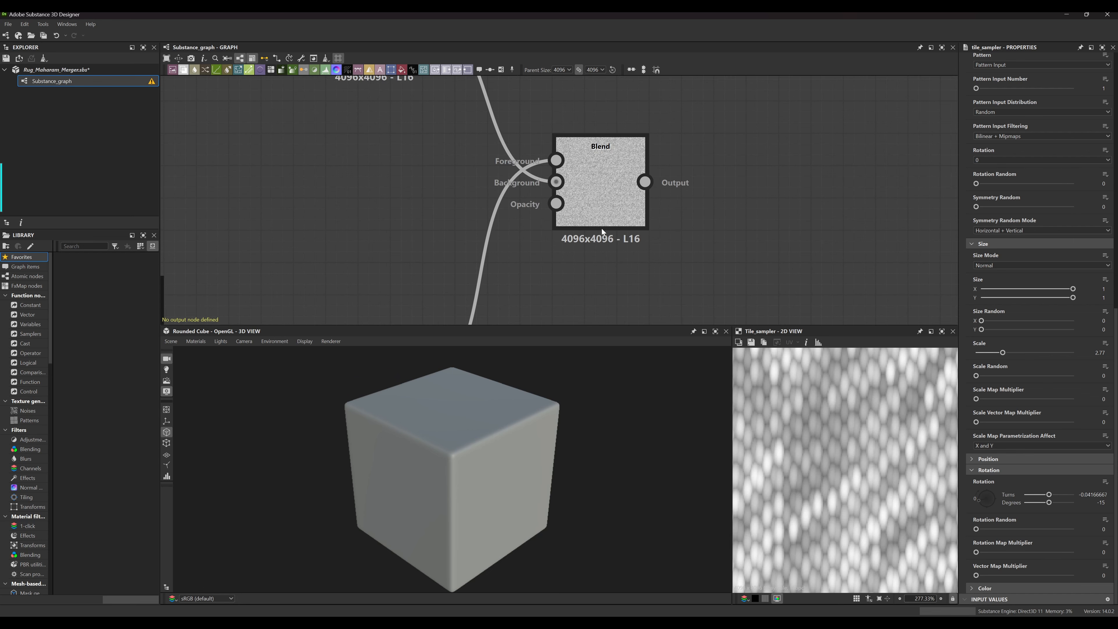
Show the final Blend node in the 2D view and inspect its combined weave pattern, both close up and as a whole
left_click(603, 188)
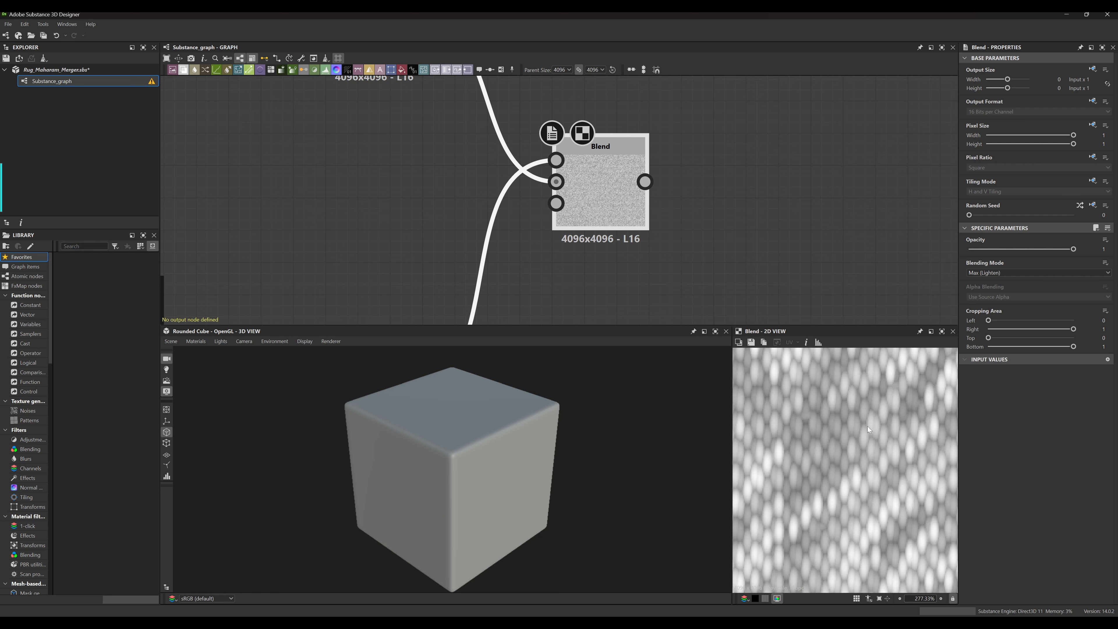
middle_click_drag(841, 444, 849, 432)
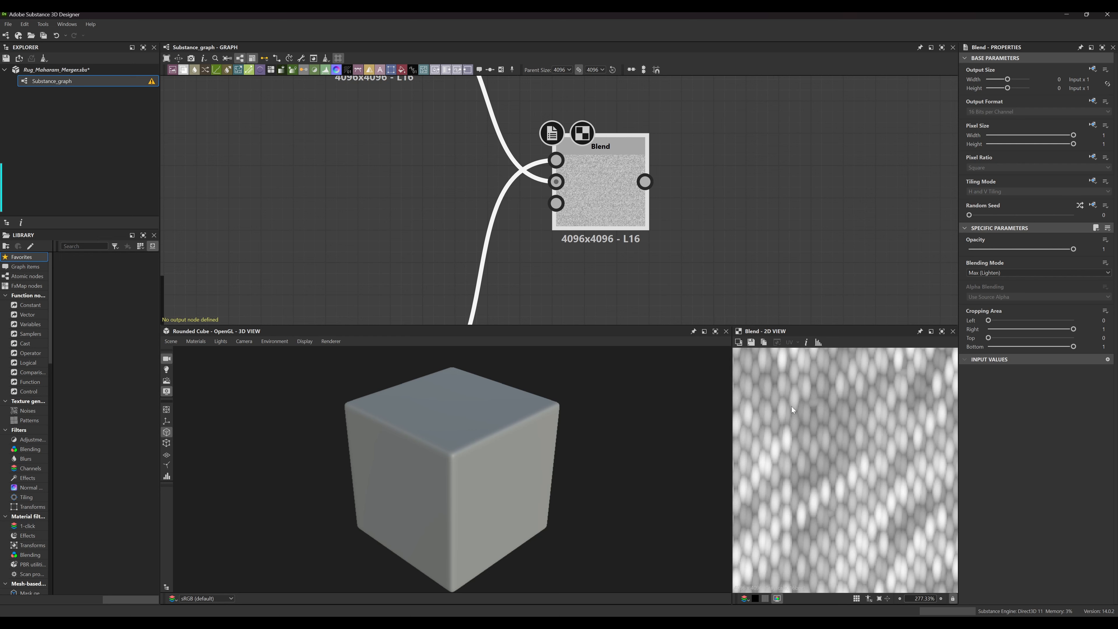
scroll(811, 402, "up", 1)
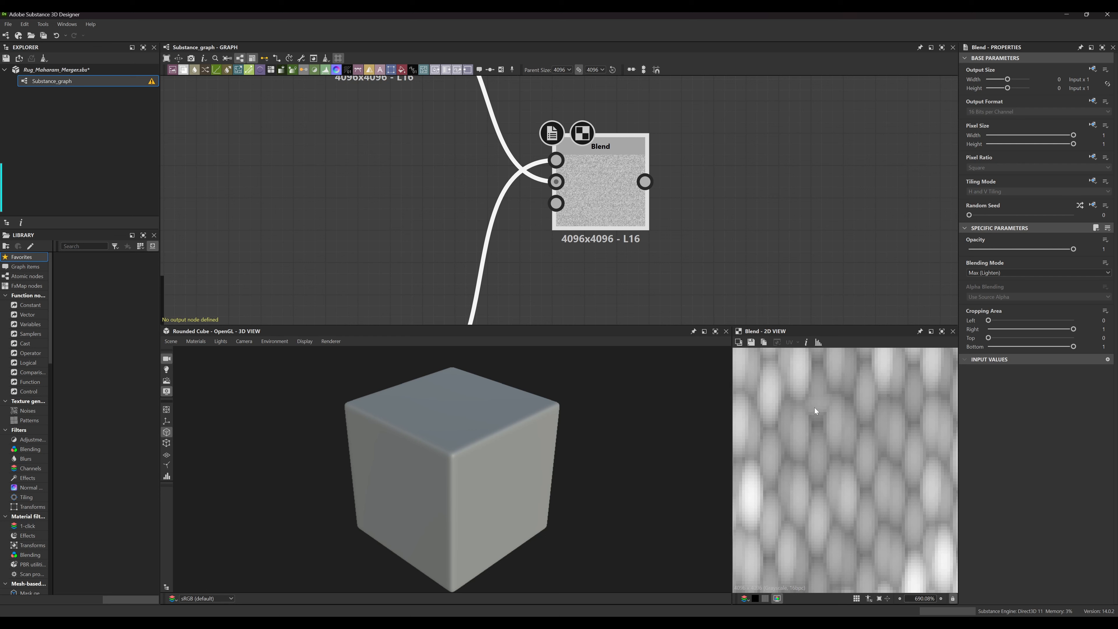
scroll(825, 414, "down", 3)
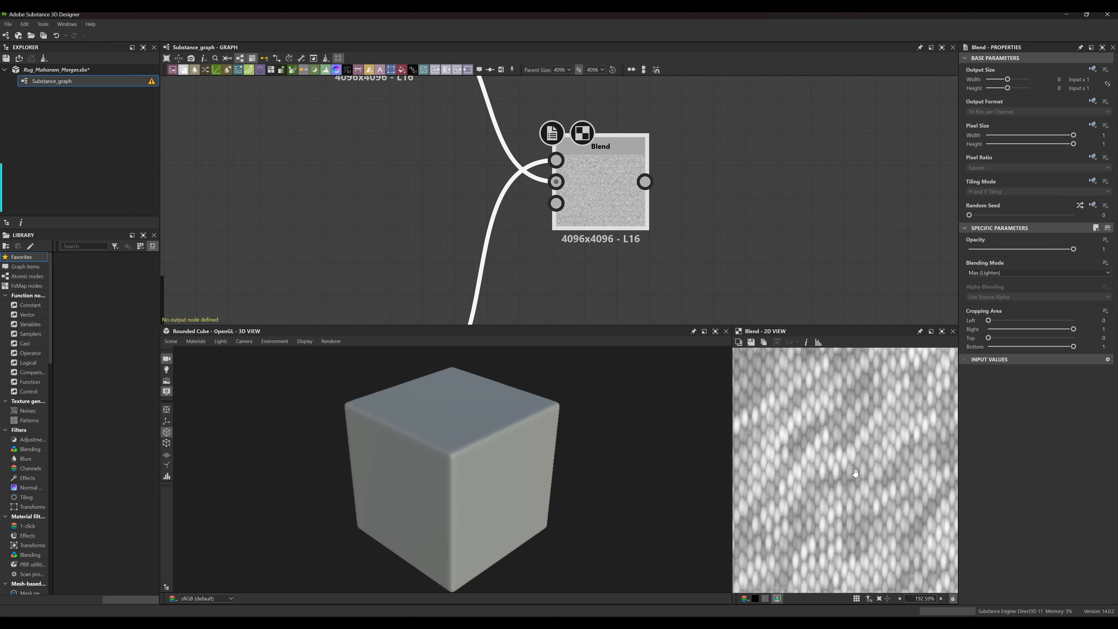
scroll(858, 489, "up", 6)
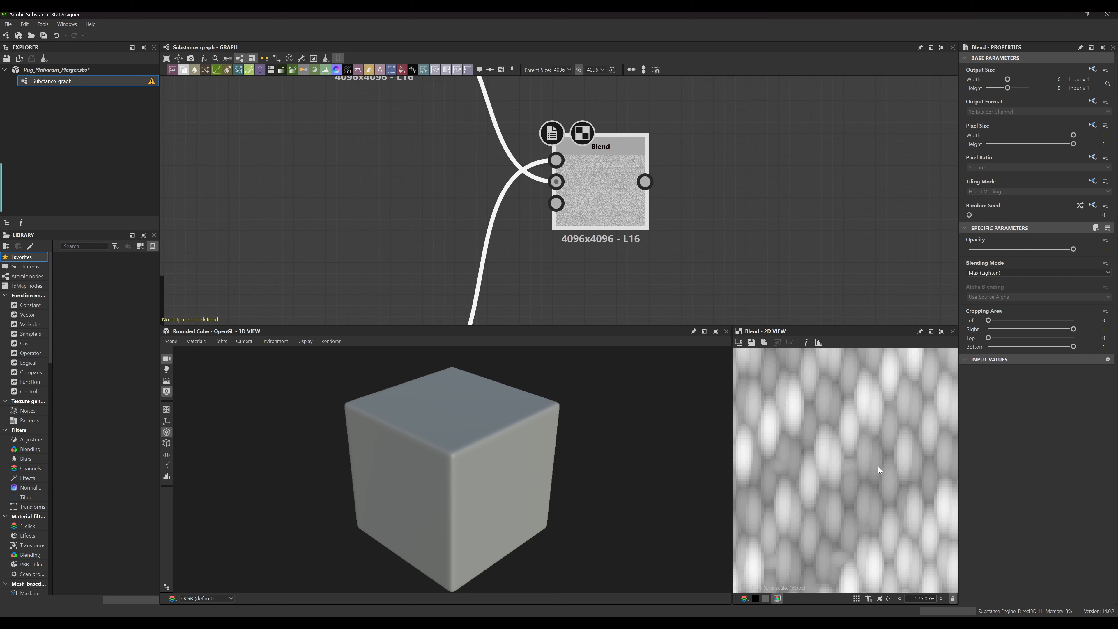
mouse_move(872, 466)
middle_mouse_down()
mouse_move(830, 465)
mouse_move(867, 429)
mouse_move(881, 441)
mouse_move(841, 439)
mouse_move(861, 445)
mouse_move(844, 427)
middle_mouse_up()
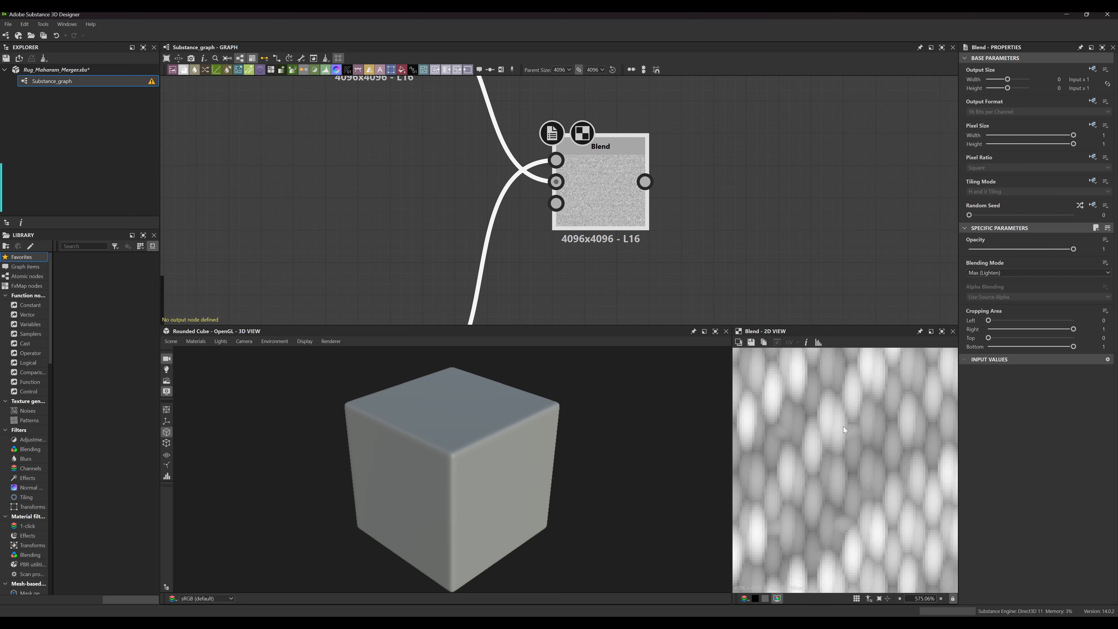
mouse_move(909, 439)
middle_mouse_down()
mouse_move(886, 433)
mouse_move(878, 477)
mouse_move(835, 460)
mouse_move(846, 456)
middle_mouse_up()
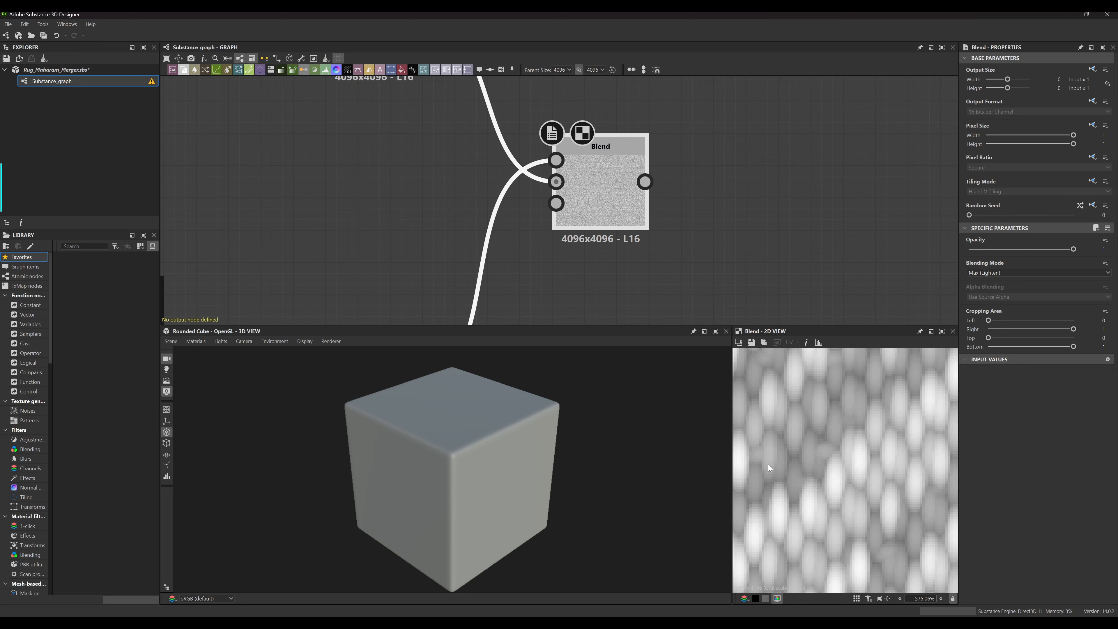
scroll(832, 450, "down", 6)
scroll(824, 450, "down", 2)
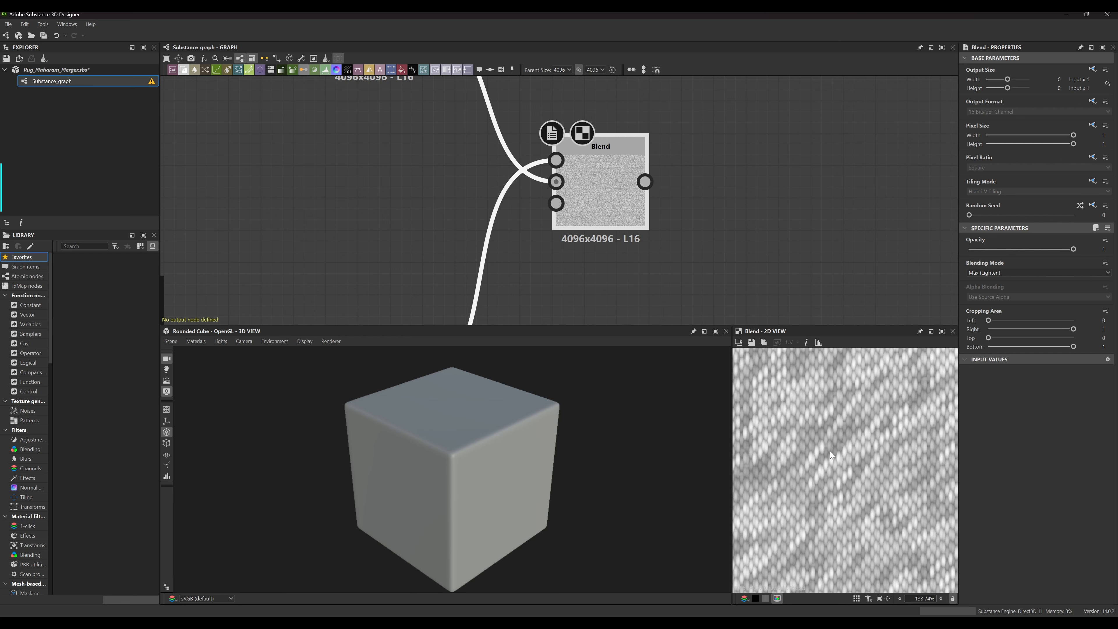
mouse_move(830, 452)
middle_mouse_down()
mouse_move(868, 448)
mouse_move(847, 446)
mouse_move(856, 459)
mouse_move(837, 449)
mouse_move(858, 436)
mouse_move(835, 467)
mouse_move(850, 457)
middle_mouse_up()
scroll(822, 452, "down", 6)
scroll(837, 470, "down", 8)
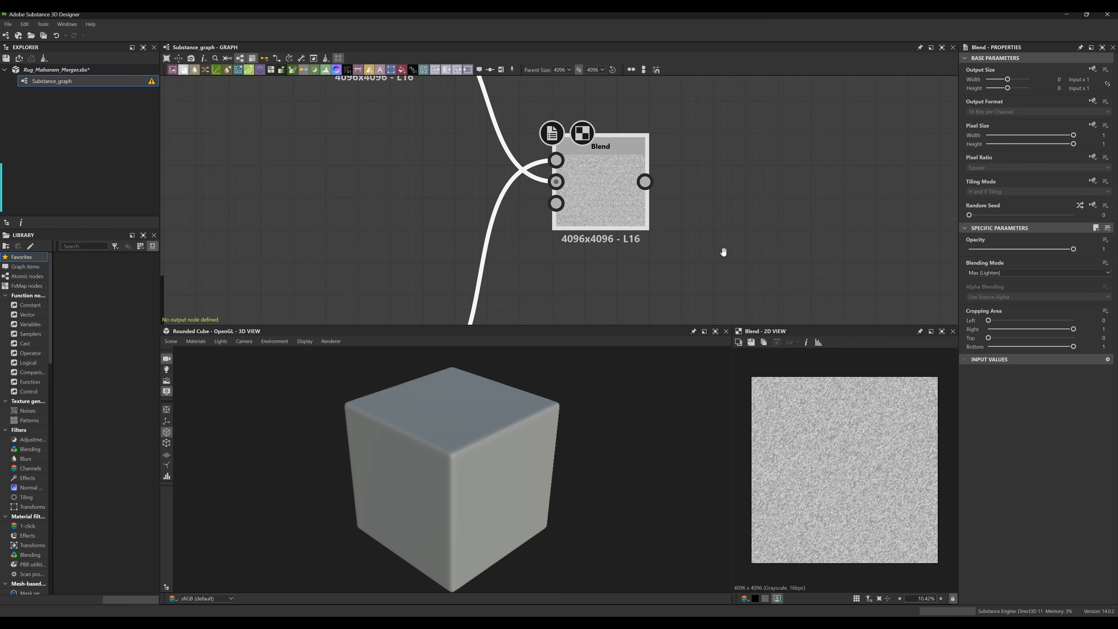
Examine how the upper and lower Transformation 2D nodes feed the final Blend, including the sampler branches behind them
middle_click_drag(724, 250, 583, 294)
scroll(590, 265, "down", 5)
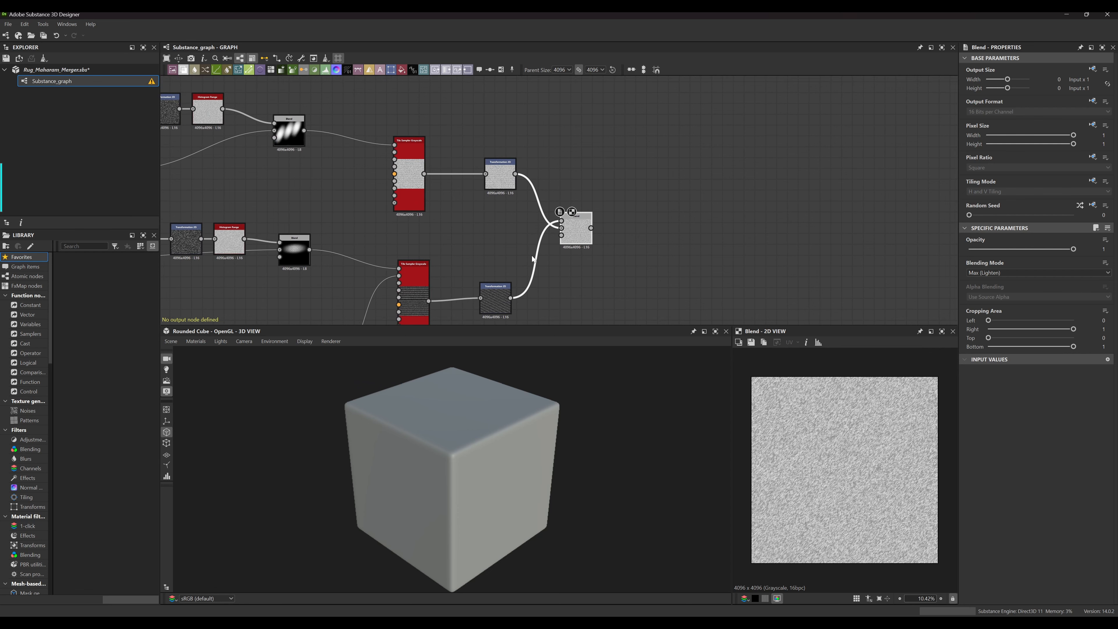
middle_click_drag(599, 229, 557, 258)
scroll(529, 221, "up", 5)
mouse_move(538, 234)
left_mouse_down()
mouse_move(544, 201)
mouse_move(535, 229)
left_mouse_up()
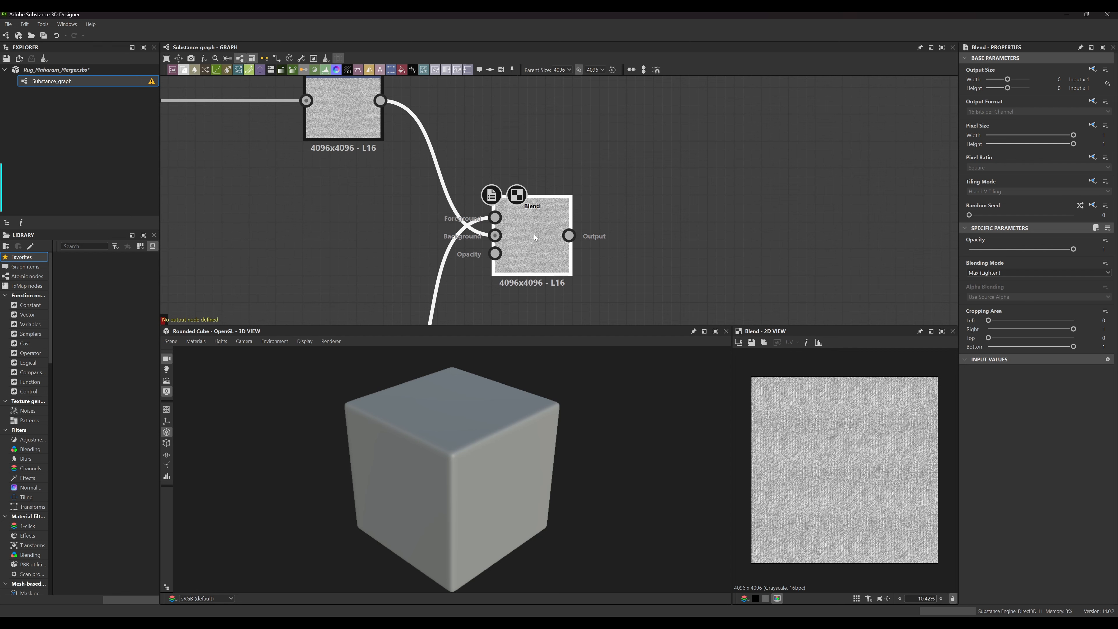
mouse_move(640, 249)
middle_mouse_down()
mouse_move(635, 199)
mouse_move(587, 206)
mouse_move(624, 186)
middle_mouse_up()
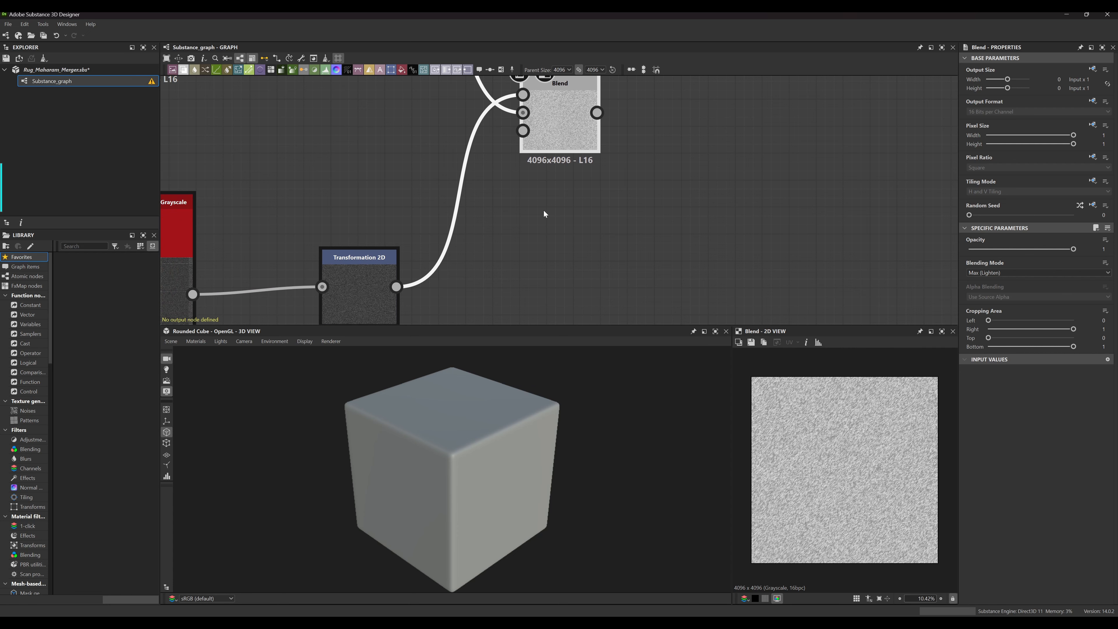
middle_click_drag(544, 211, 578, 199)
middle_click_drag(462, 182, 510, 192)
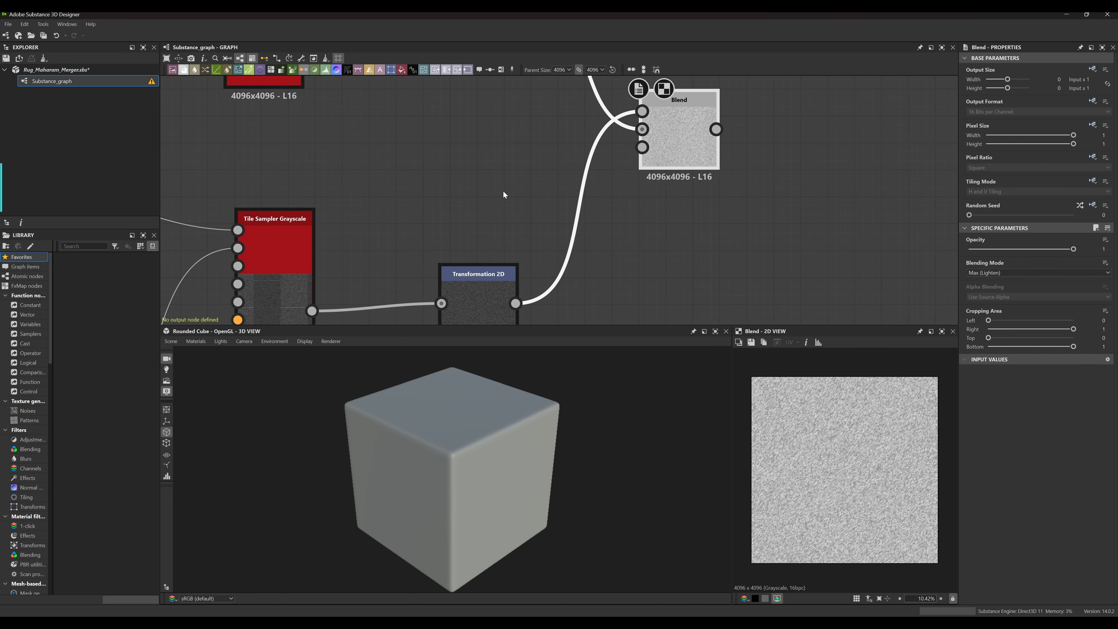
middle_click_drag(505, 197, 567, 159)
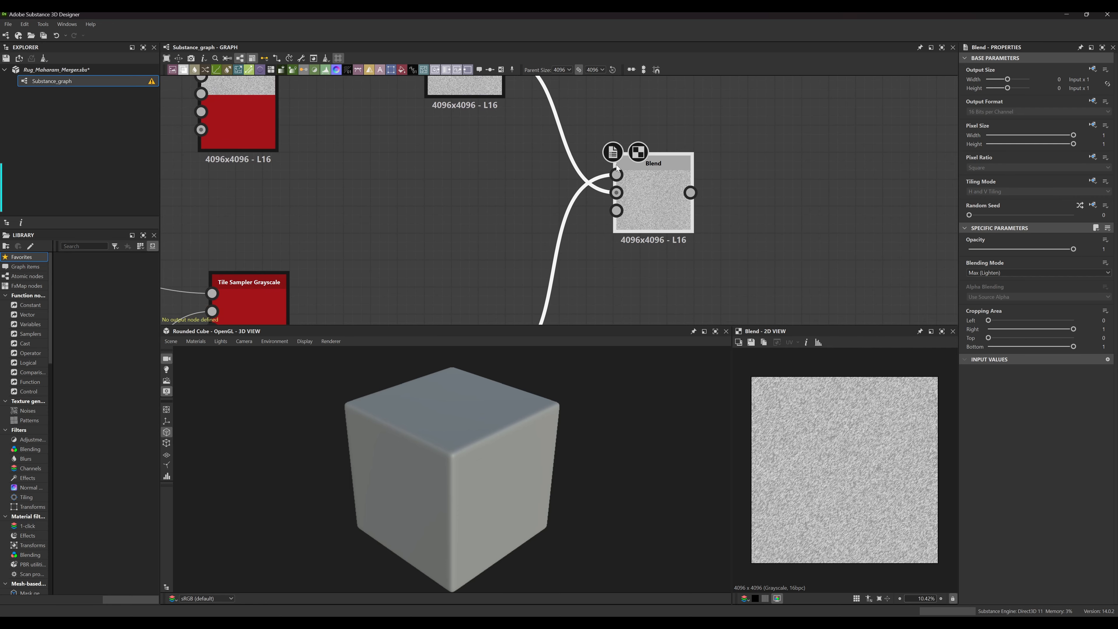
mouse_move(494, 185)
middle_mouse_down()
mouse_move(603, 179)
mouse_move(420, 168)
middle_mouse_up()
middle_click_drag(654, 240, 625, 257)
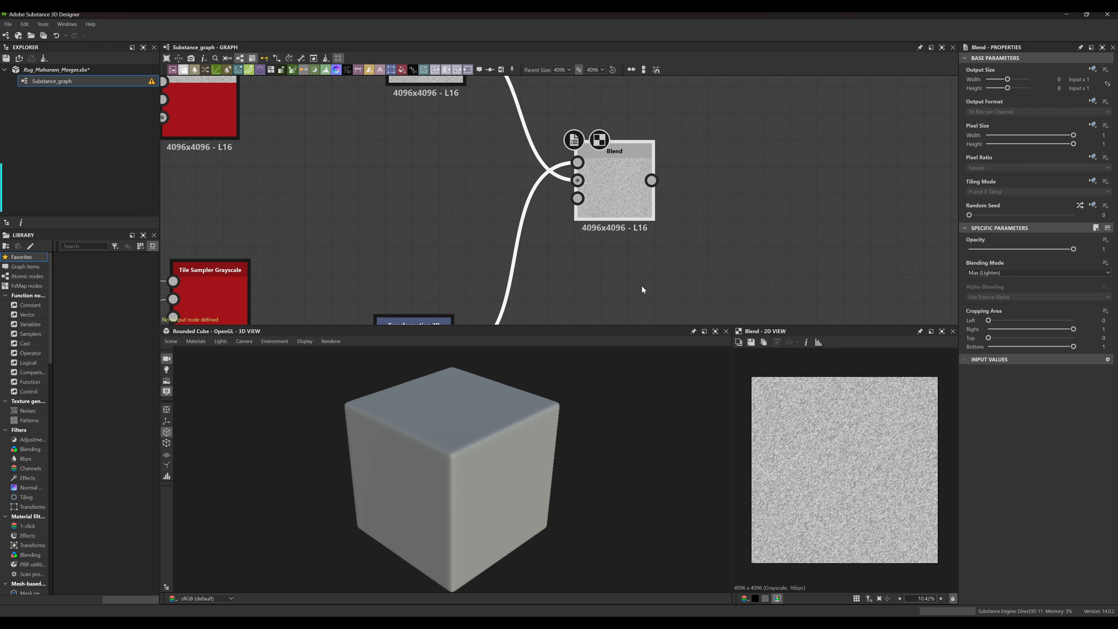
middle_click_drag(658, 262, 617, 244)
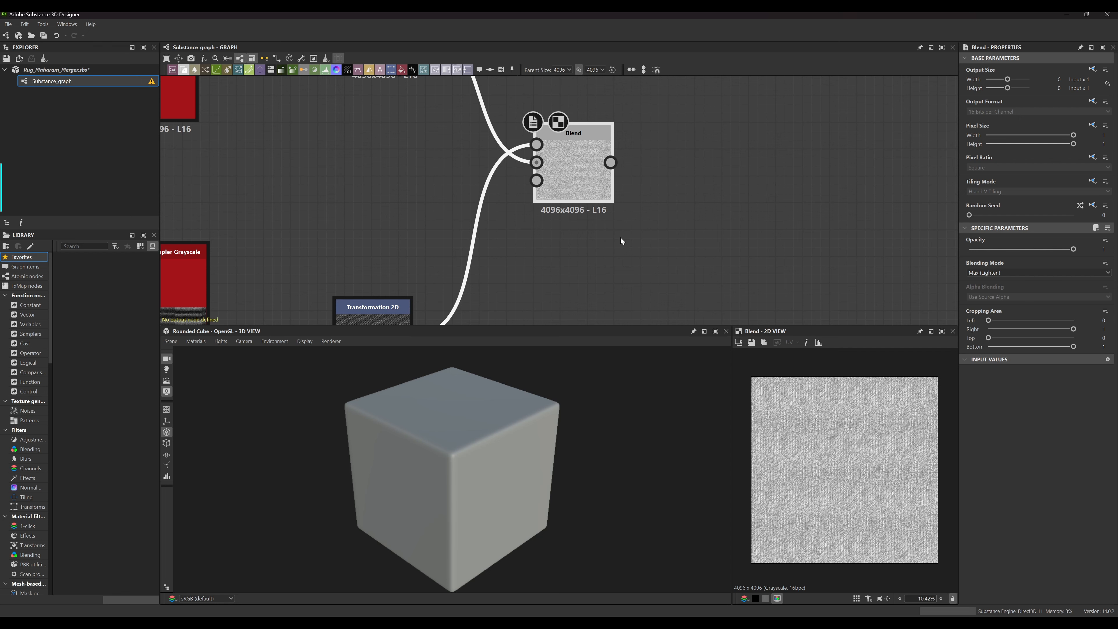
middle_click_drag(721, 232, 626, 234)
middle_click_drag(744, 254, 703, 253)
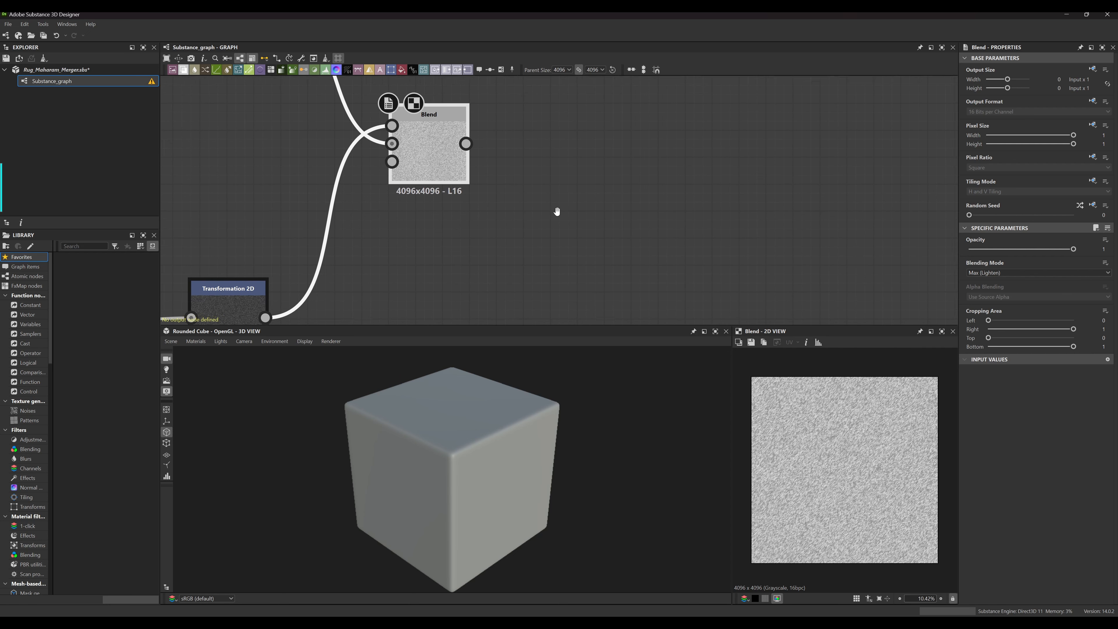
mouse_move(536, 224)
middle_mouse_down()
mouse_move(551, 210)
mouse_move(584, 215)
mouse_move(535, 207)
middle_mouse_up()
scroll(535, 207, "down", 10)
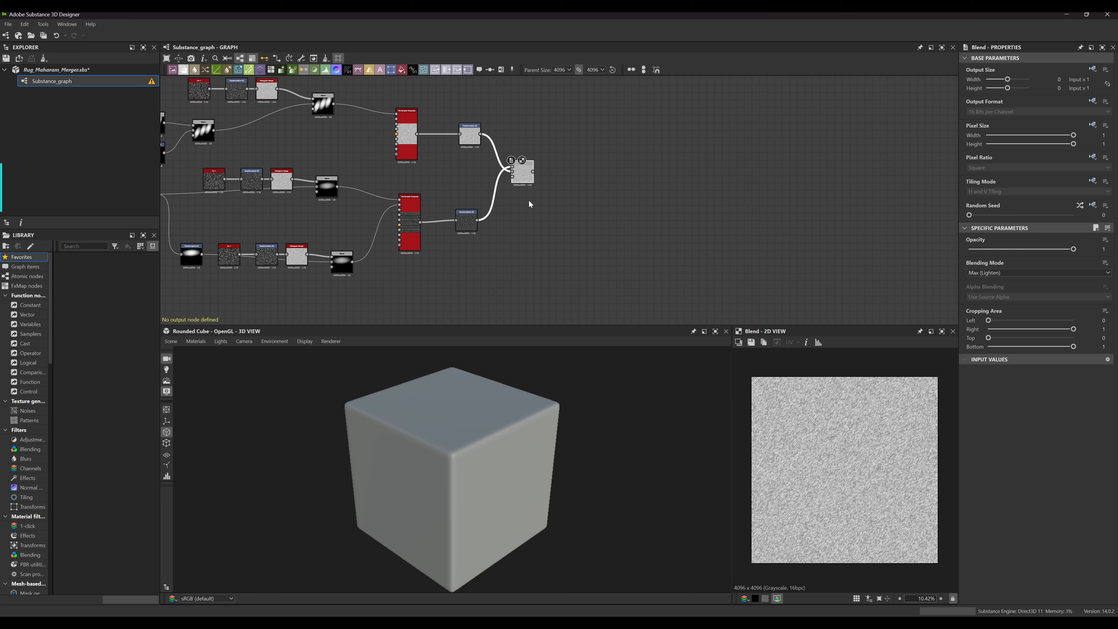
Add a Shape node in the empty graph area beyond the final Blend node
middle_click_drag(471, 177, 503, 243)
scroll(482, 216, "up", 6)
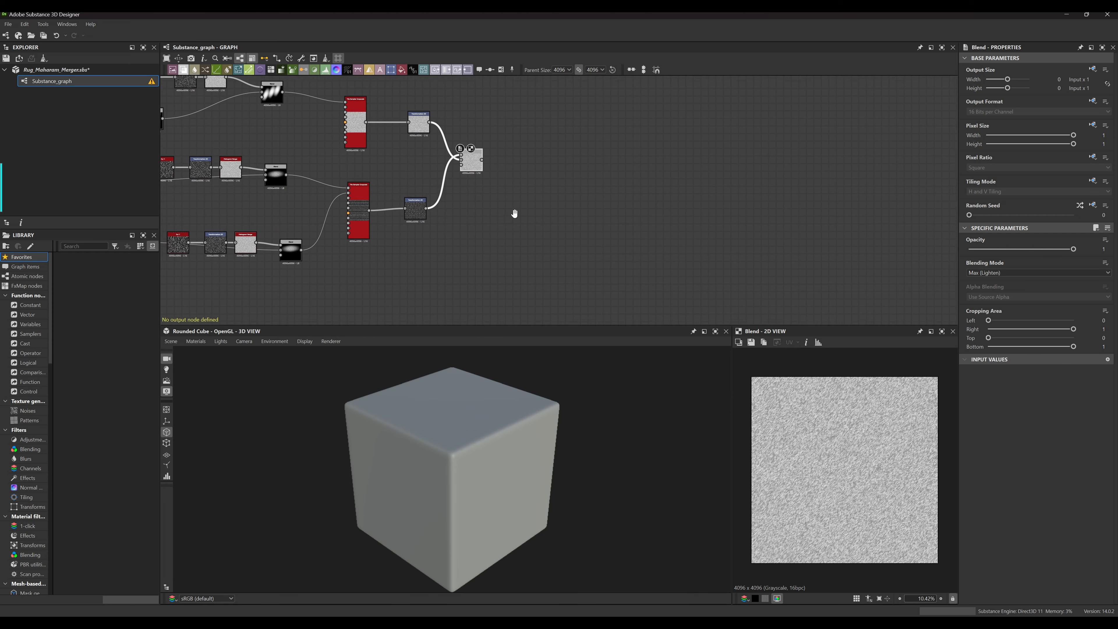
scroll(394, 202, "up", 2)
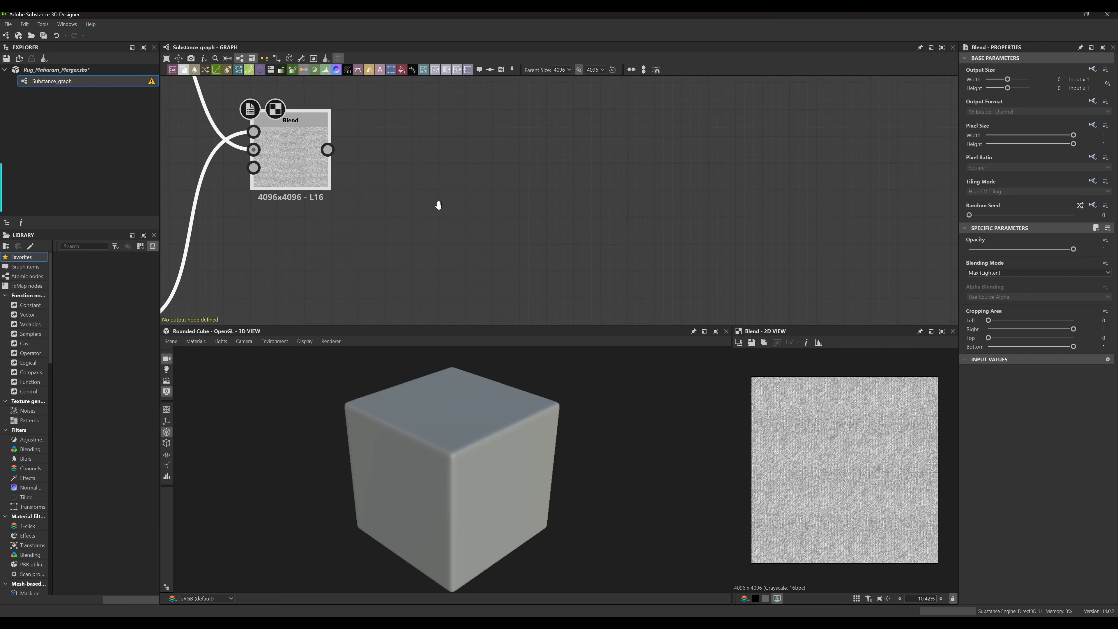
middle_click_drag(490, 243, 433, 226)
key("space")
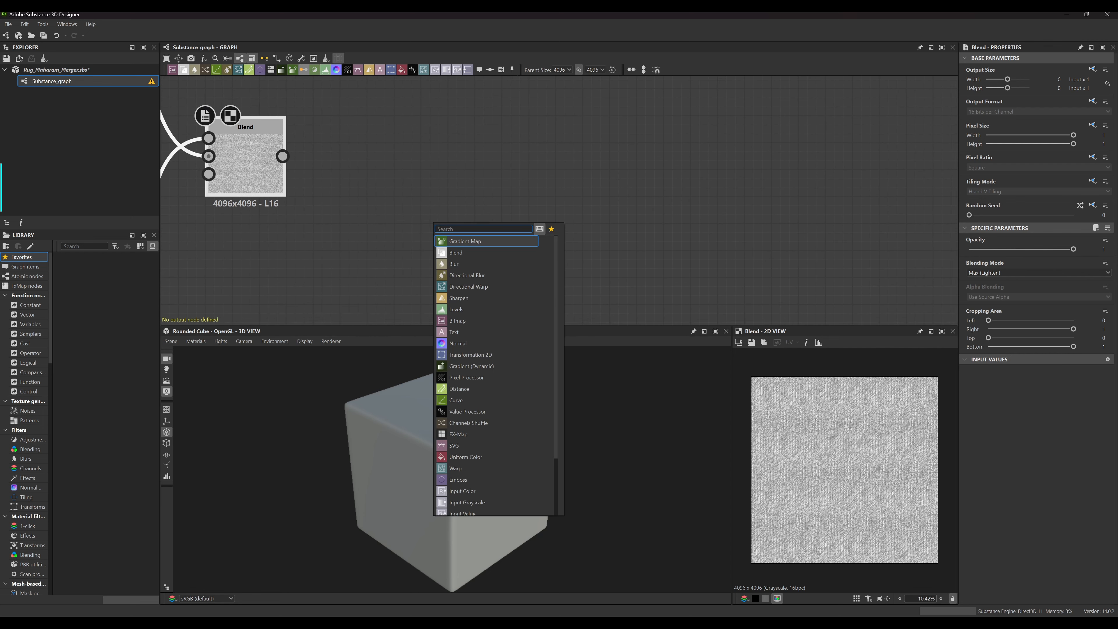
type("shape")
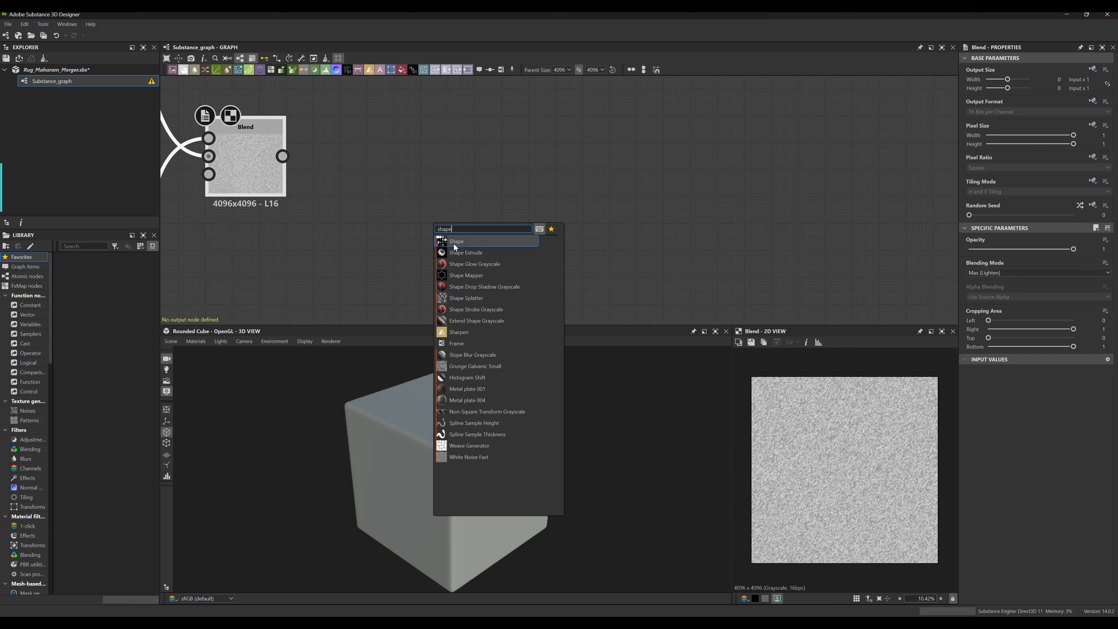
key("Return")
left_click_drag(431, 202, 455, 237)
mouse_move(353, 273)
middle_mouse_down()
mouse_move(399, 217)
mouse_move(406, 187)
middle_mouse_up()
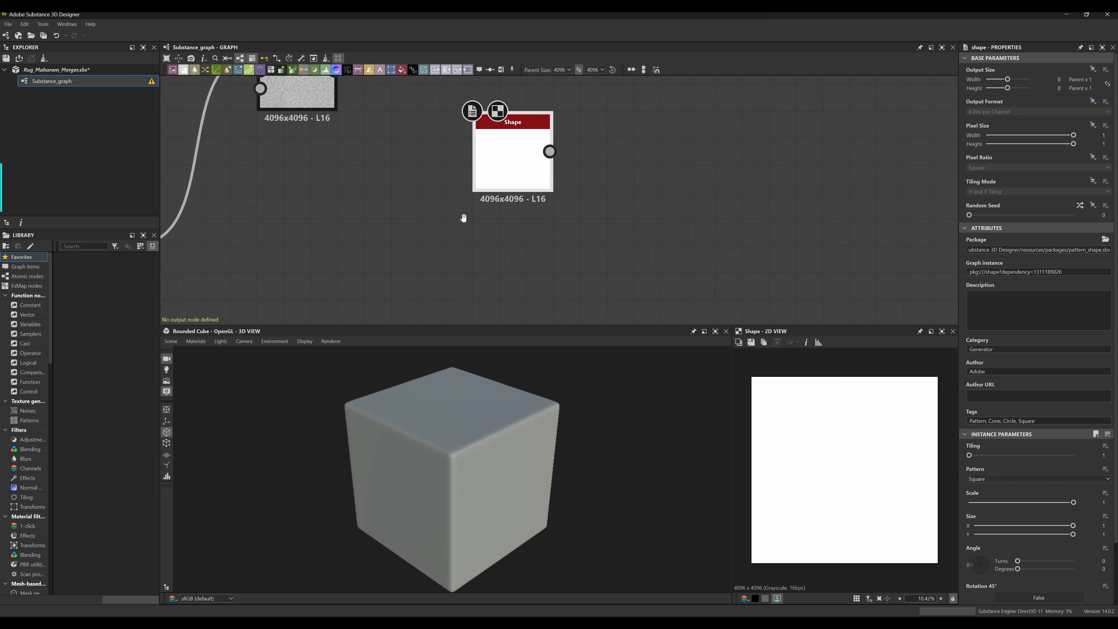
middle_click_drag(464, 217, 484, 207)
middle_click_drag(369, 177, 372, 188)
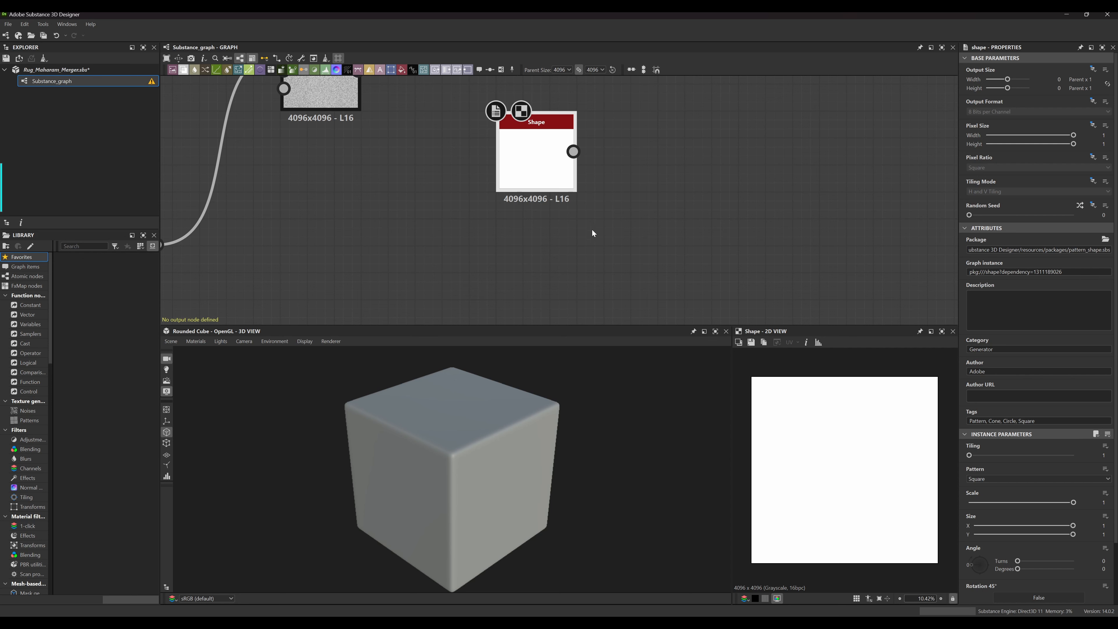
Narrow the Shape node's square into a thin vertical strip by setting its Size X to 0.05, and inspect it in the 2D view
middle_click_drag(597, 170, 496, 202)
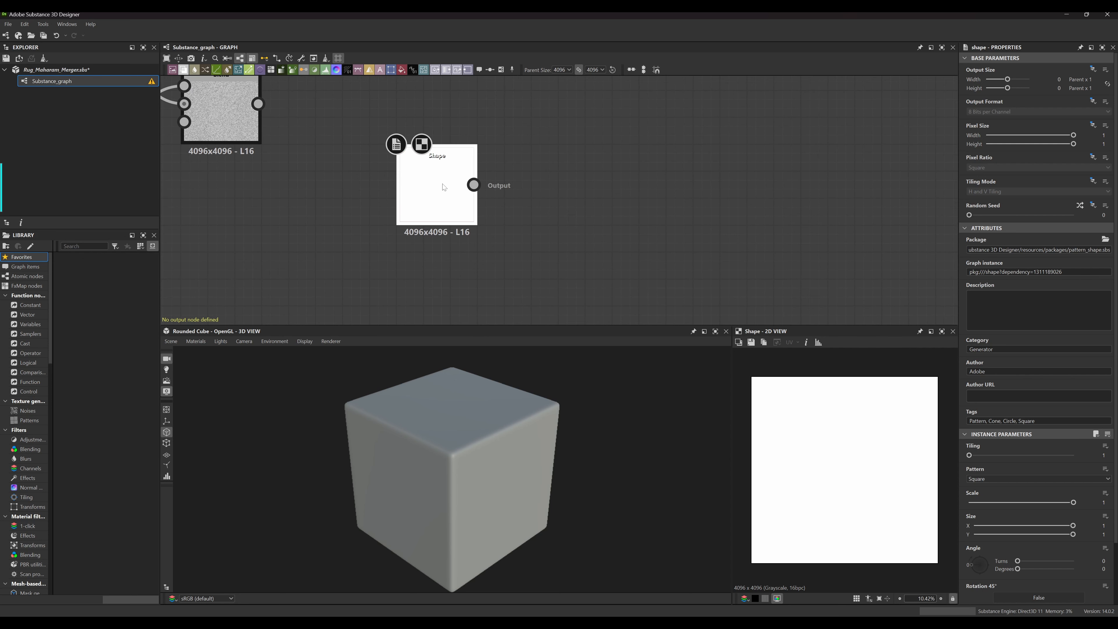
left_click(470, 208)
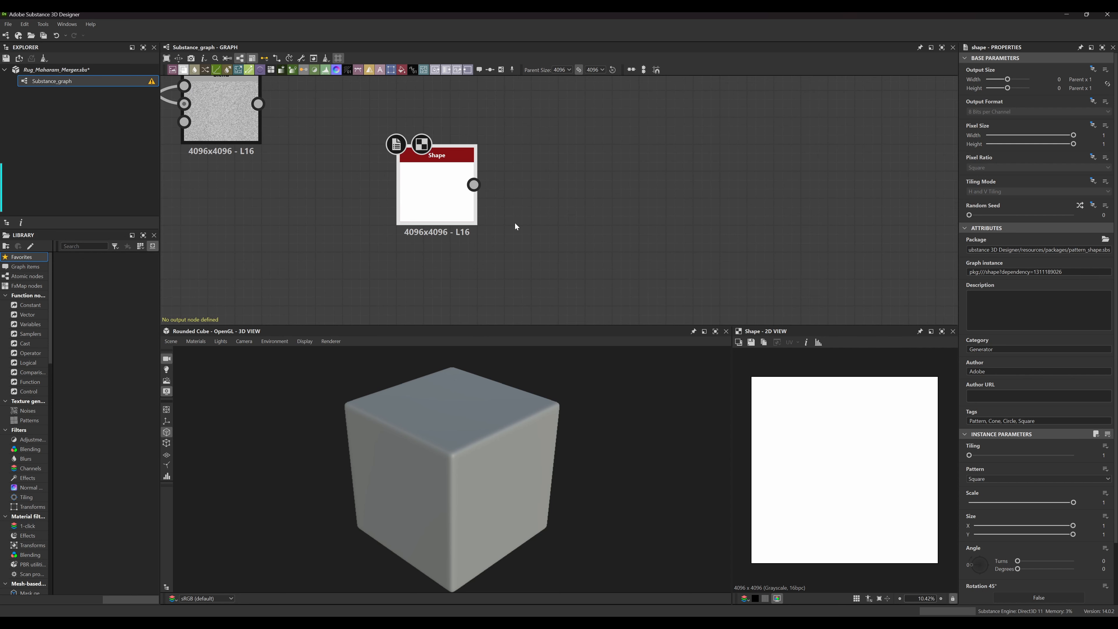
middle_click_drag(515, 223, 498, 223)
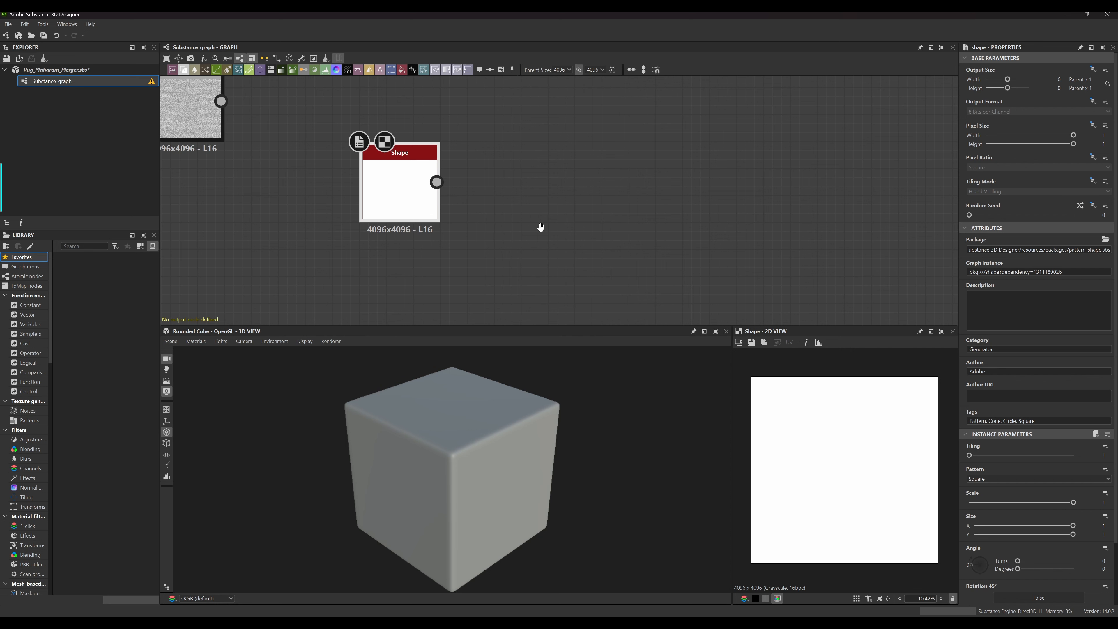
mouse_move(542, 227)
middle_mouse_down()
mouse_move(504, 215)
mouse_move(528, 225)
middle_mouse_up()
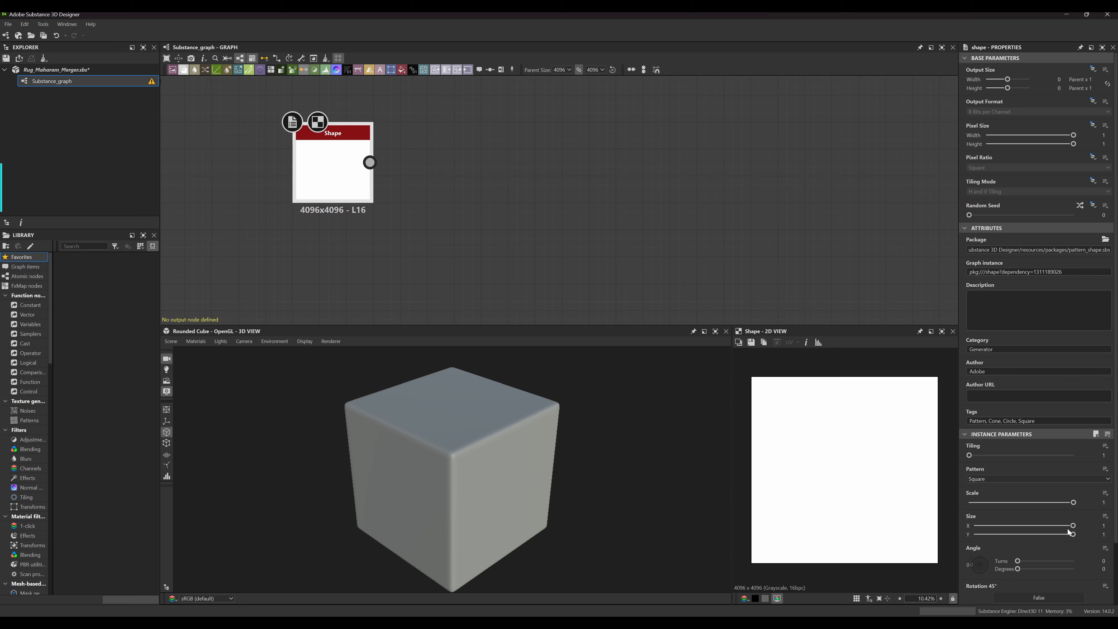
left_click_drag(1073, 525, 981, 529)
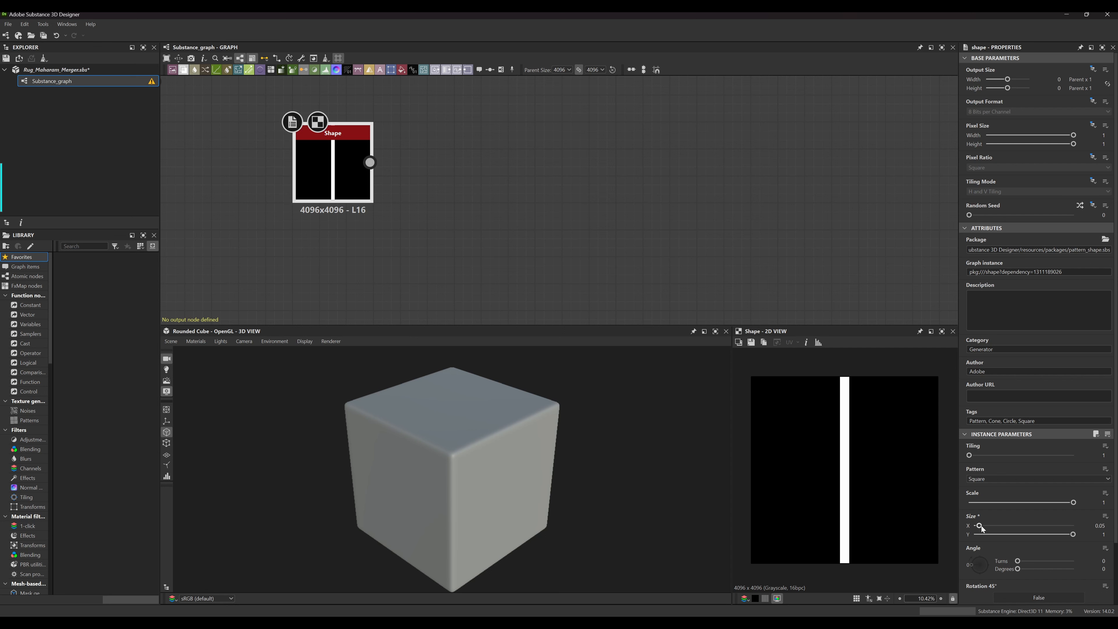
scroll(850, 409, "up", 5)
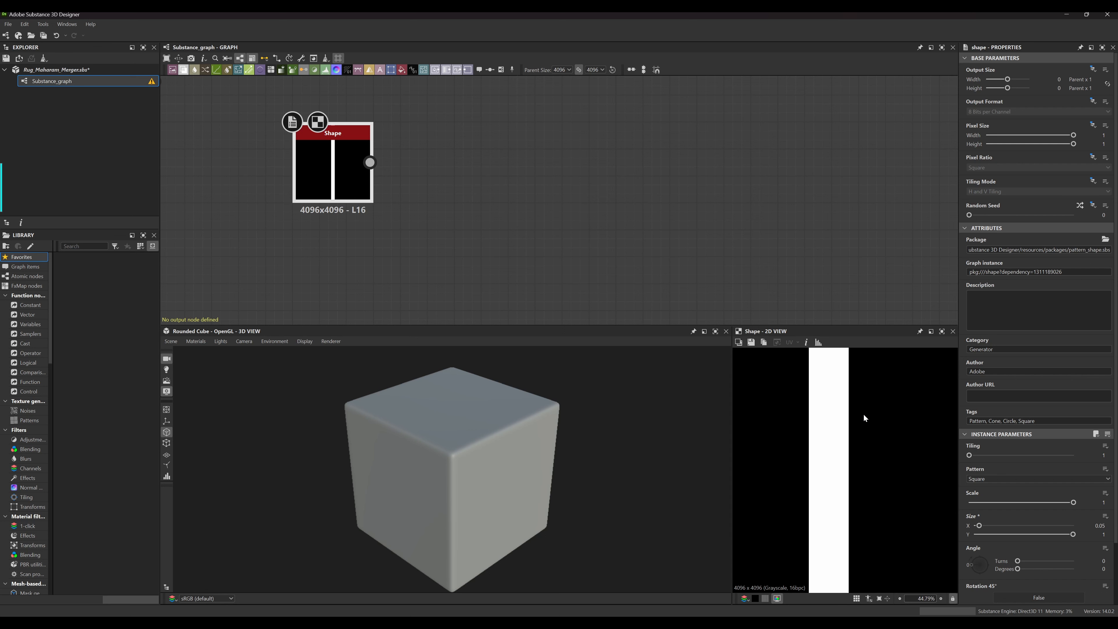
scroll(864, 416, "down", 7)
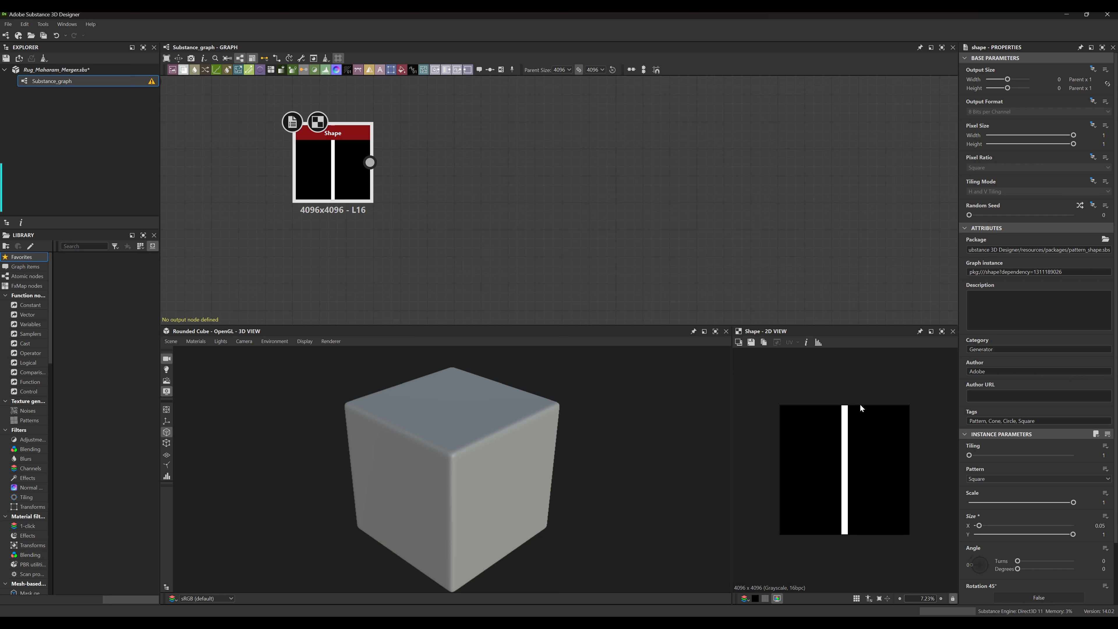
middle_click_drag(387, 174, 421, 210)
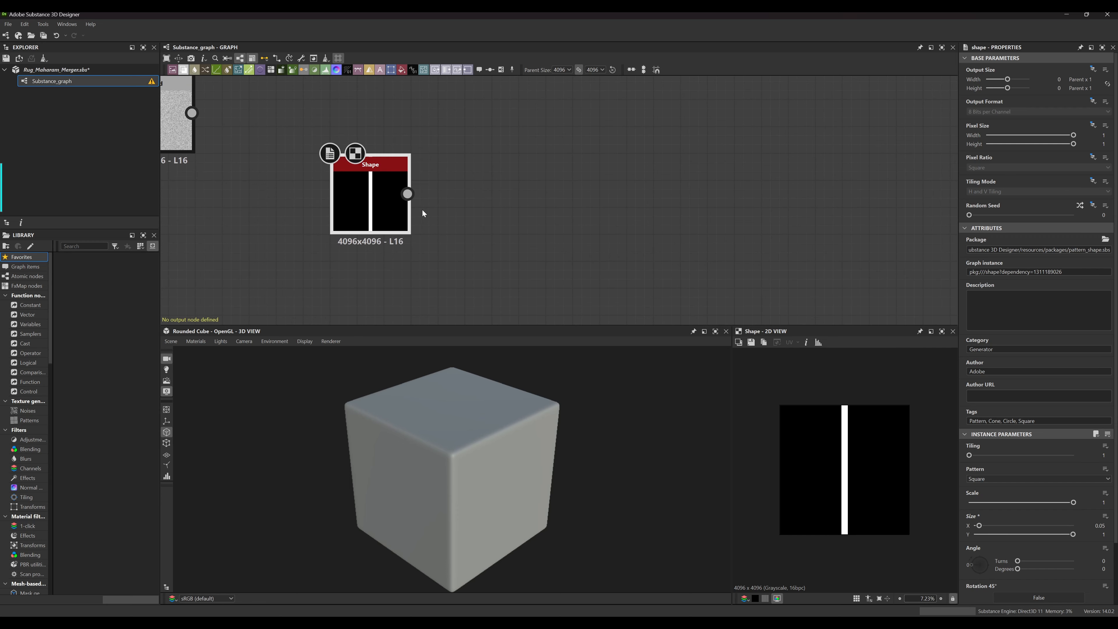
Add a Transformation 2D node fed by the Shape node and align it horizontally beside the Shape
left_click_drag(407, 194, 510, 160)
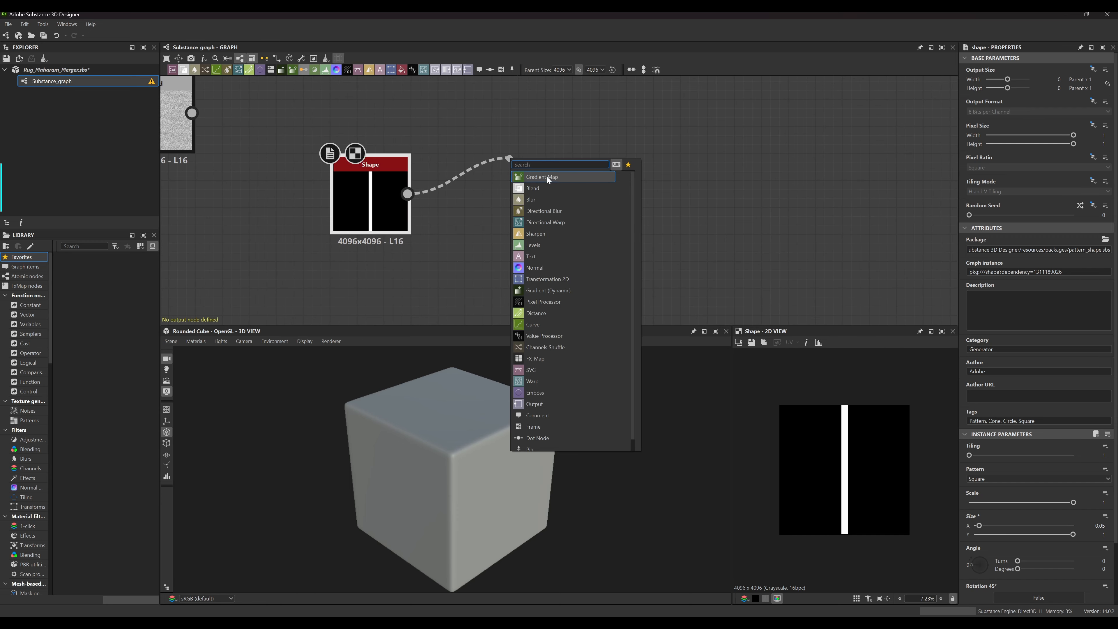
left_click(561, 279)
middle_click_drag(547, 194, 514, 217)
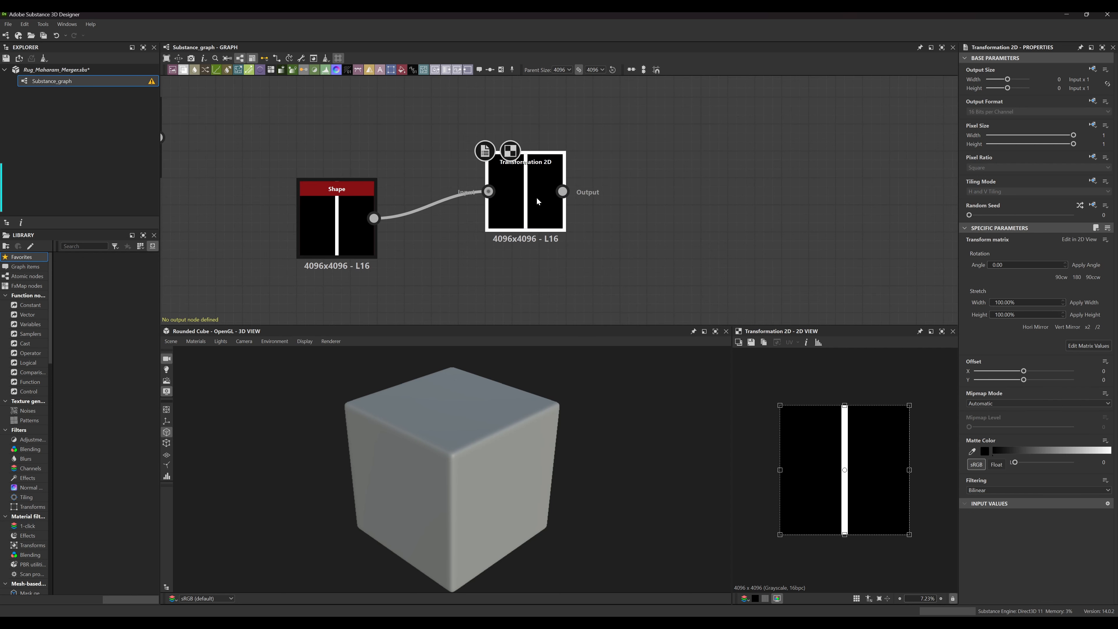
left_click_drag(547, 208, 520, 235)
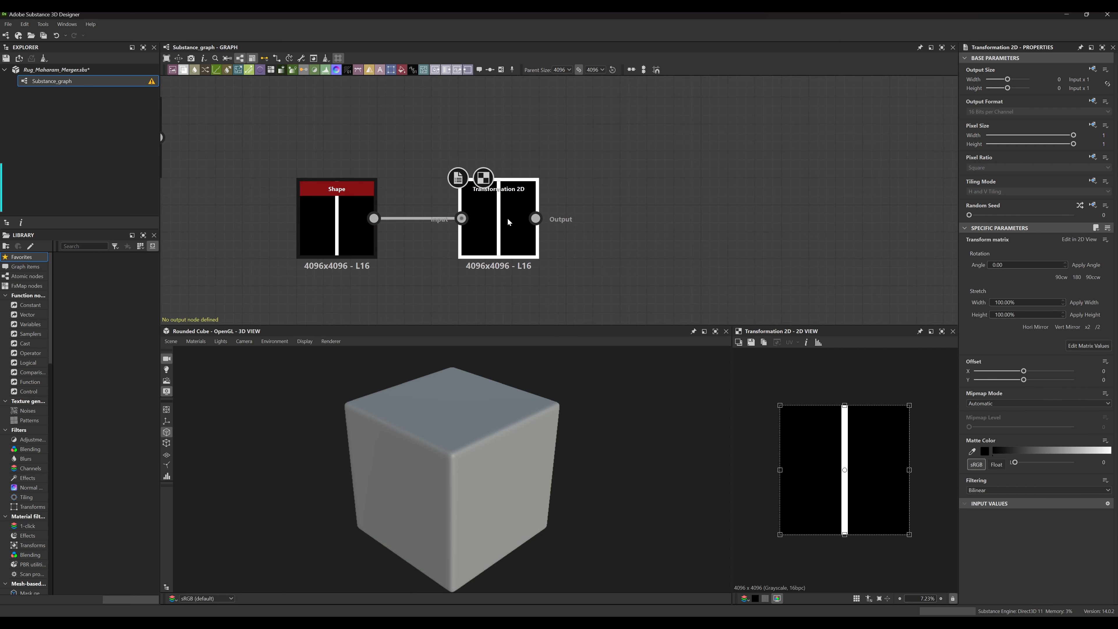
mouse_move(585, 223)
middle_mouse_down()
mouse_move(599, 213)
mouse_move(587, 235)
middle_mouse_up()
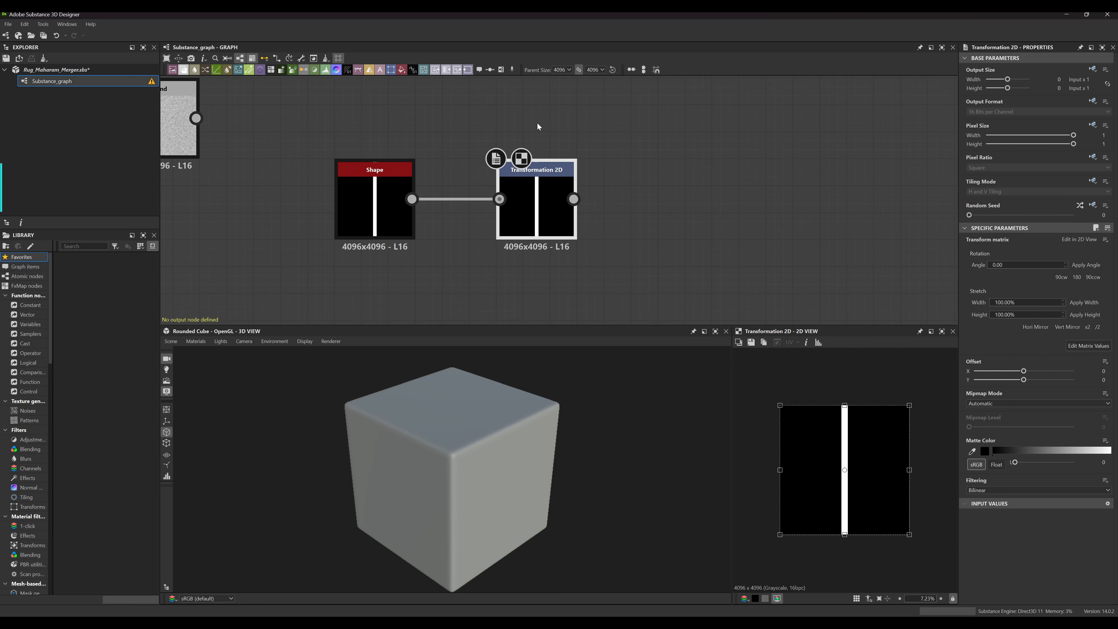
scroll(599, 220, "down", 2)
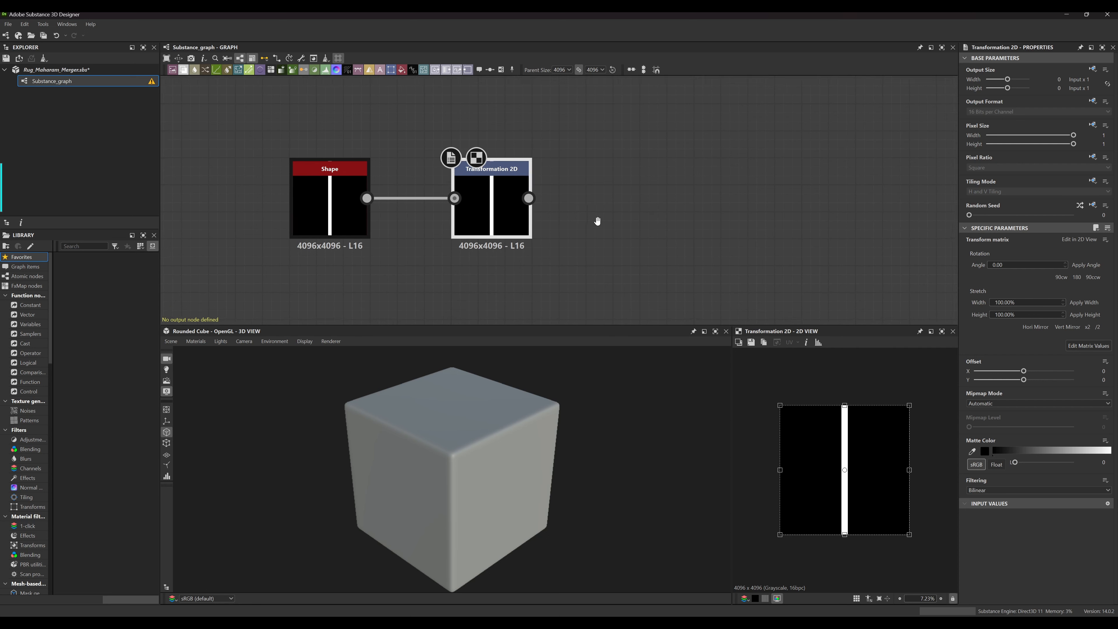
middle_click_drag(564, 222, 581, 198)
scroll(531, 196, "up", 3)
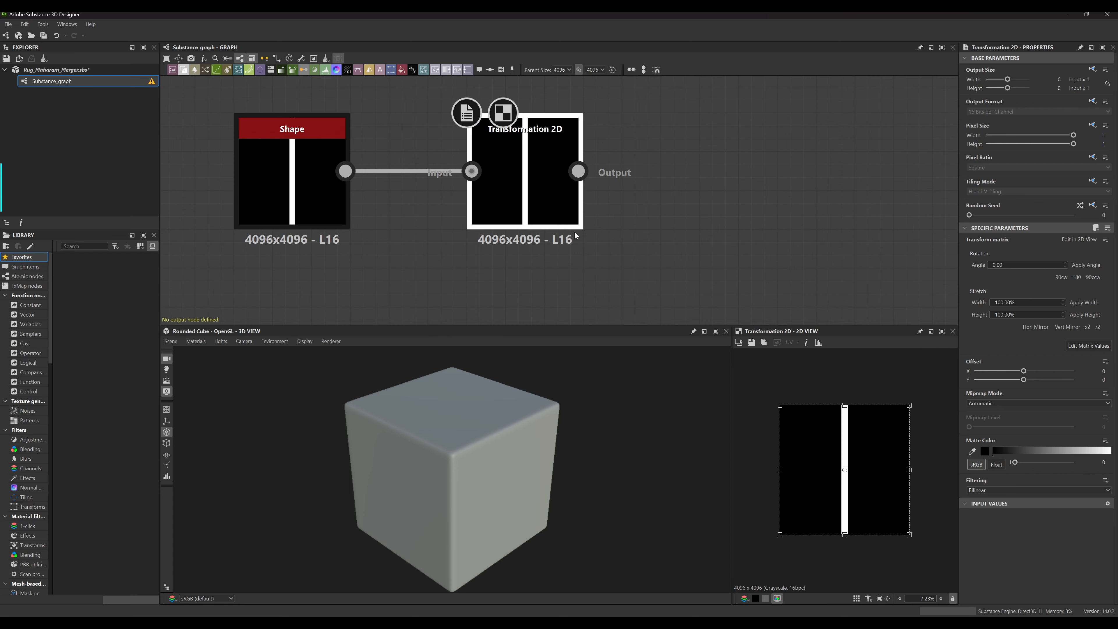
middle_click_drag(648, 242, 597, 232)
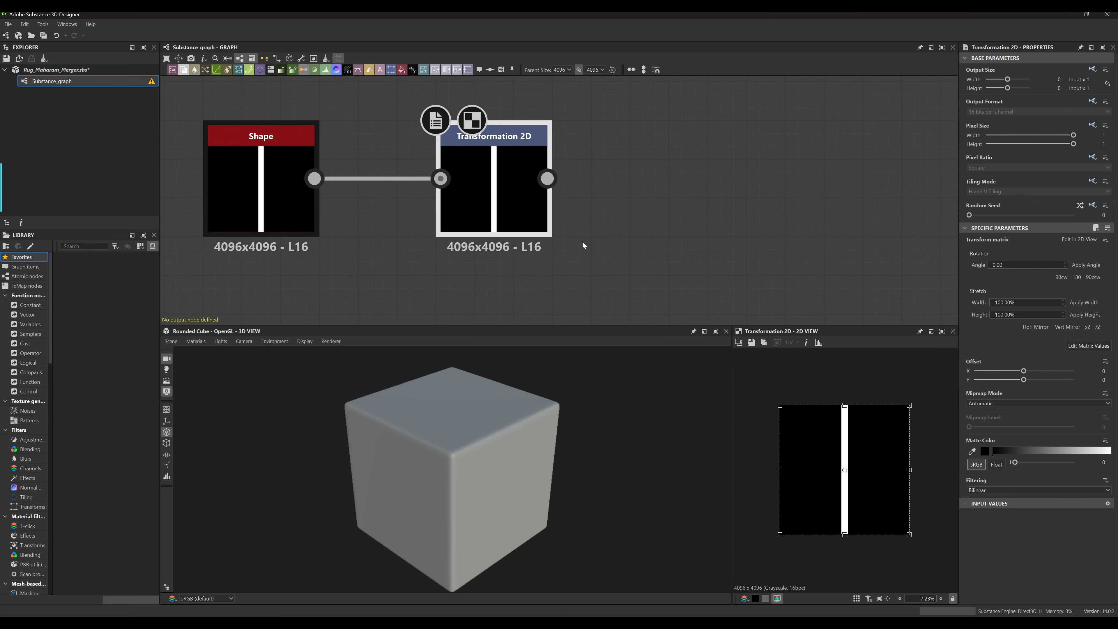
middle_click_drag(584, 245, 564, 220)
scroll(626, 219, "down", 2)
scroll(537, 220, "down", 2)
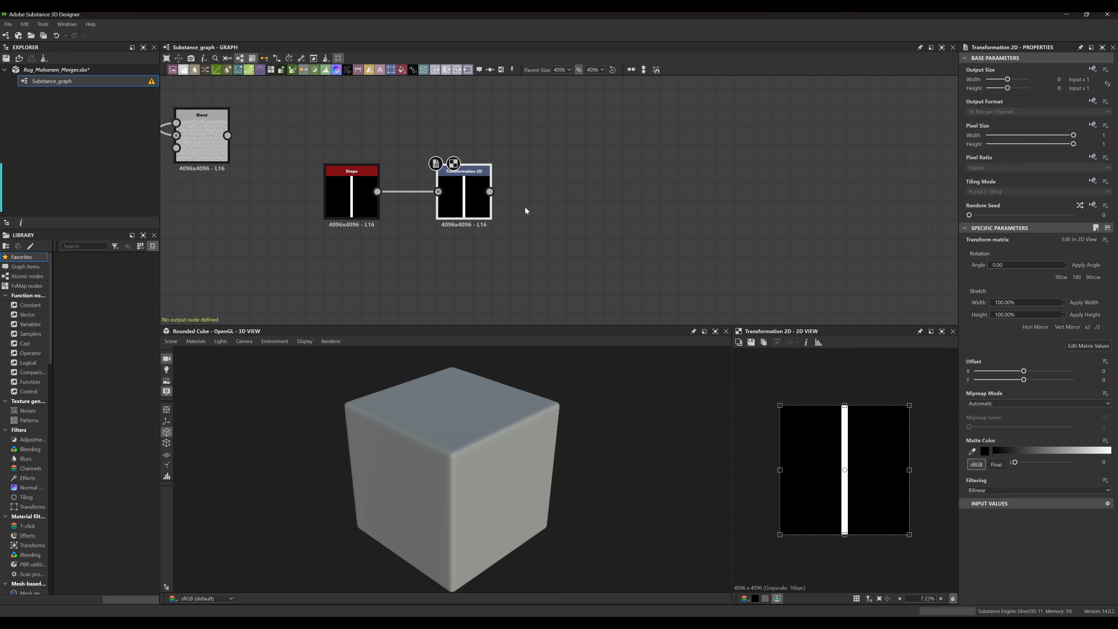
Add a Bevel node fed by the new Transformation 2D and set its Distance to 0.01
middle_click_drag(527, 211, 517, 214)
left_click_drag(480, 194, 550, 188)
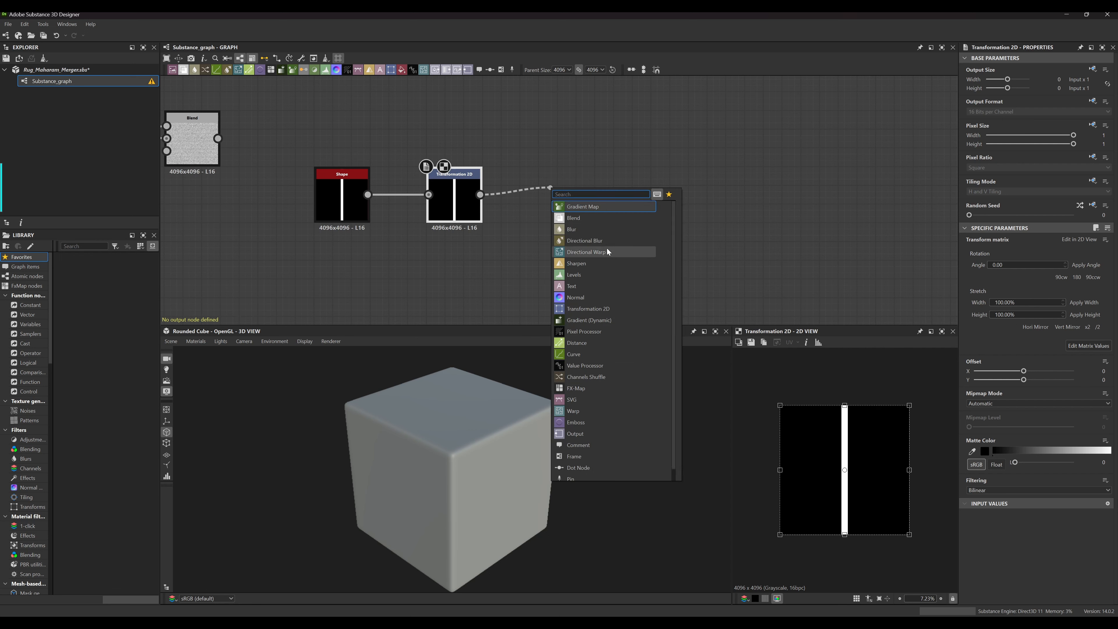
type("bevel")
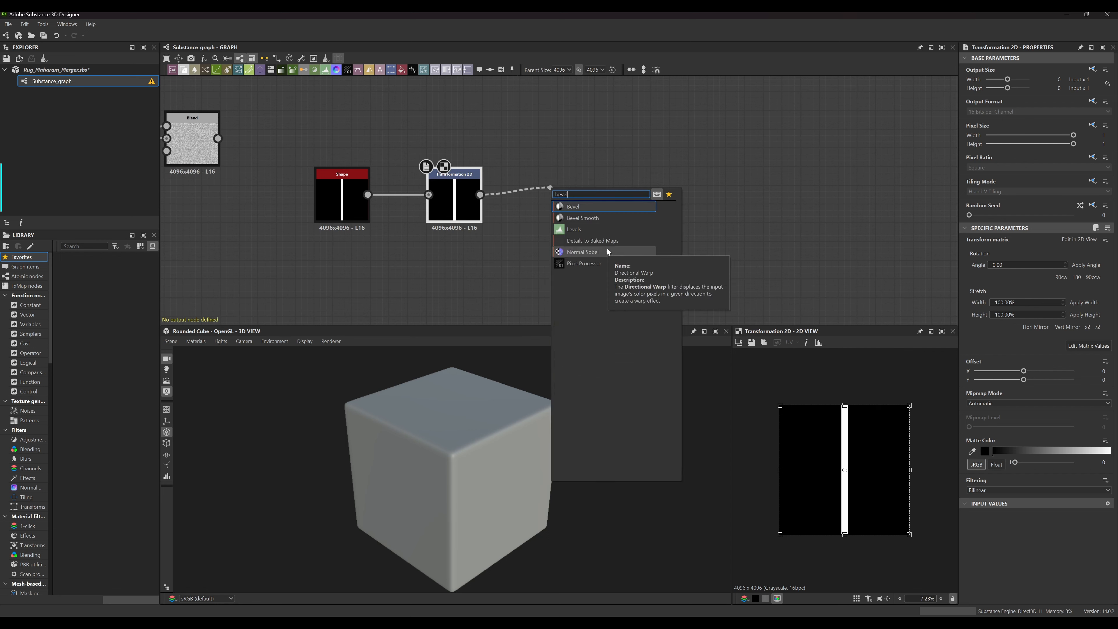
left_click(583, 207)
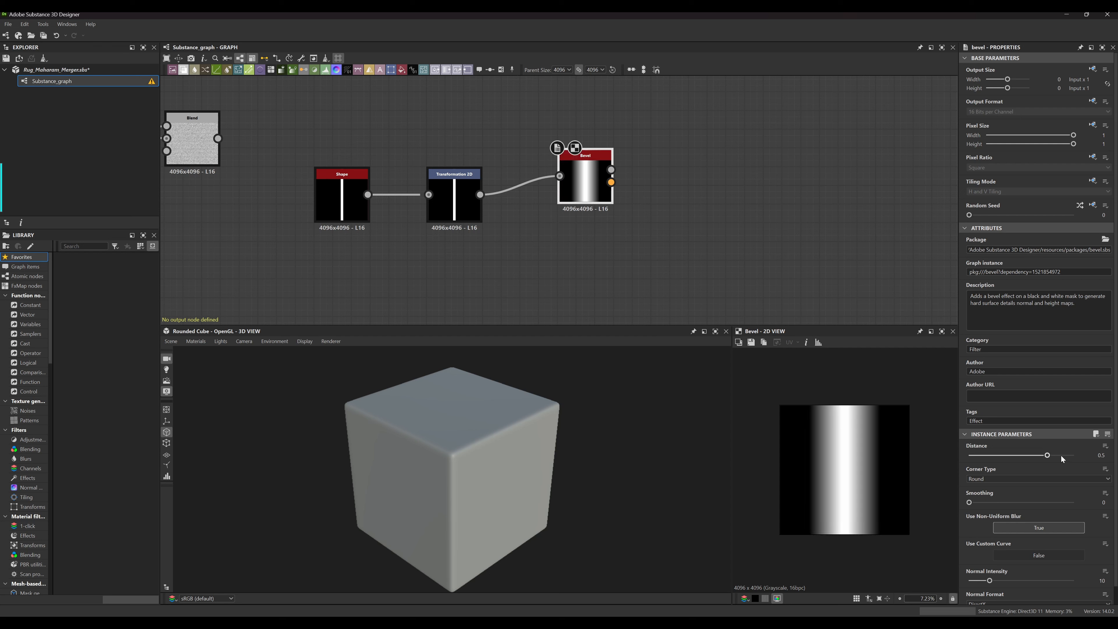
left_click_drag(1049, 458, 1022, 464)
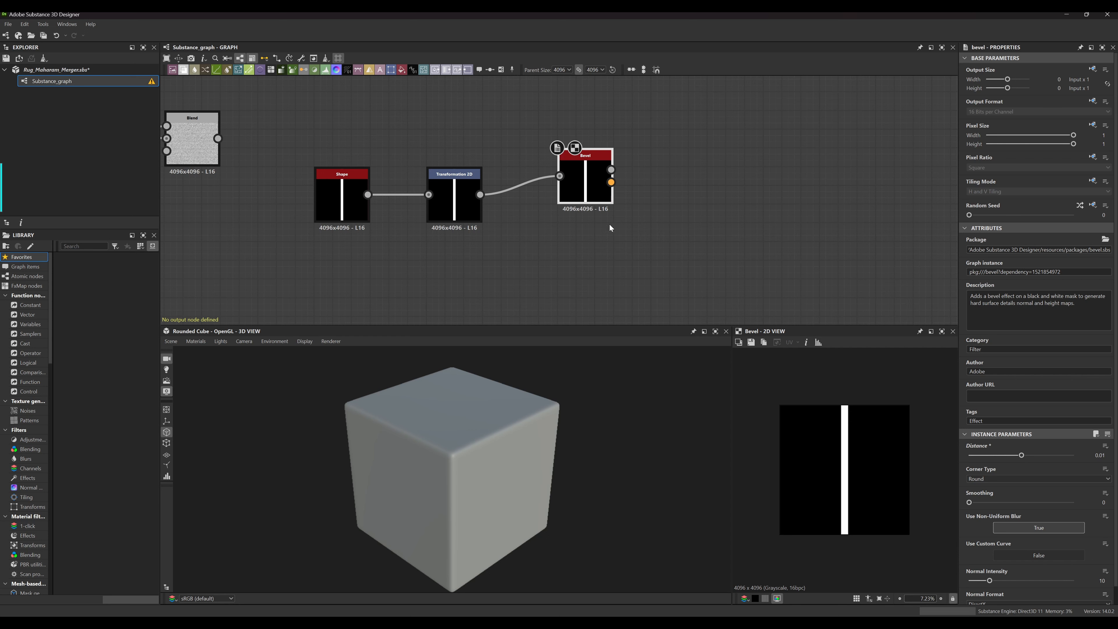
scroll(586, 183, "up", 2)
scroll(577, 185, "up", 2)
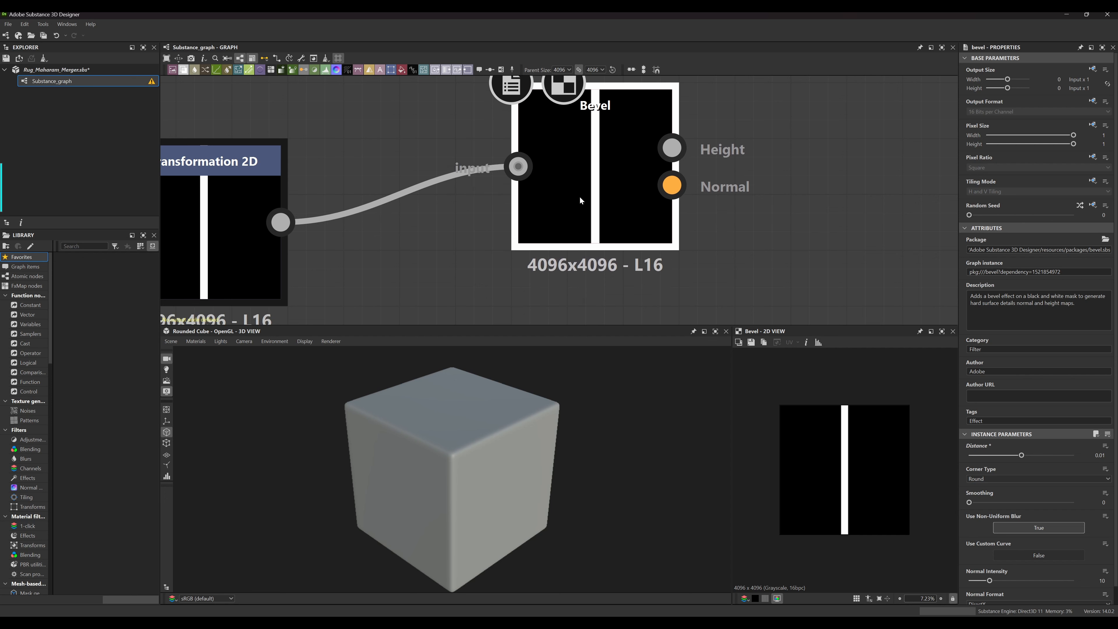
scroll(580, 196, "down", 3)
scroll(526, 200, "down", 2)
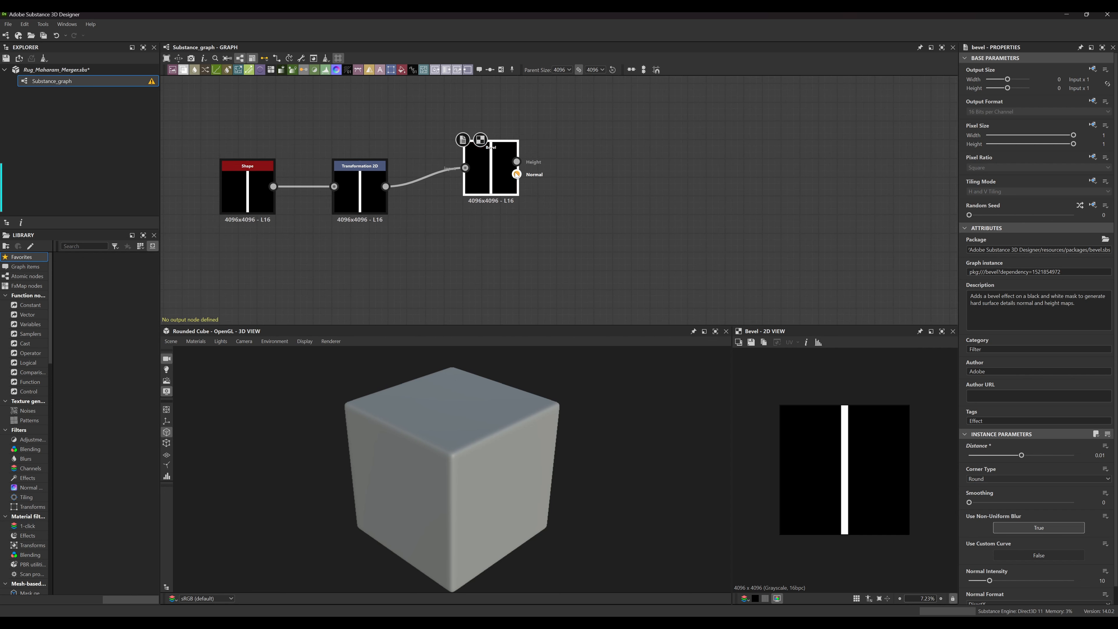
Add a Directional Warp node fed by the Bevel's Height output and place it beyond the Bevel node
scroll(571, 168, "up", 3)
middle_click_drag(562, 194, 517, 204)
left_click_drag(472, 167, 554, 130)
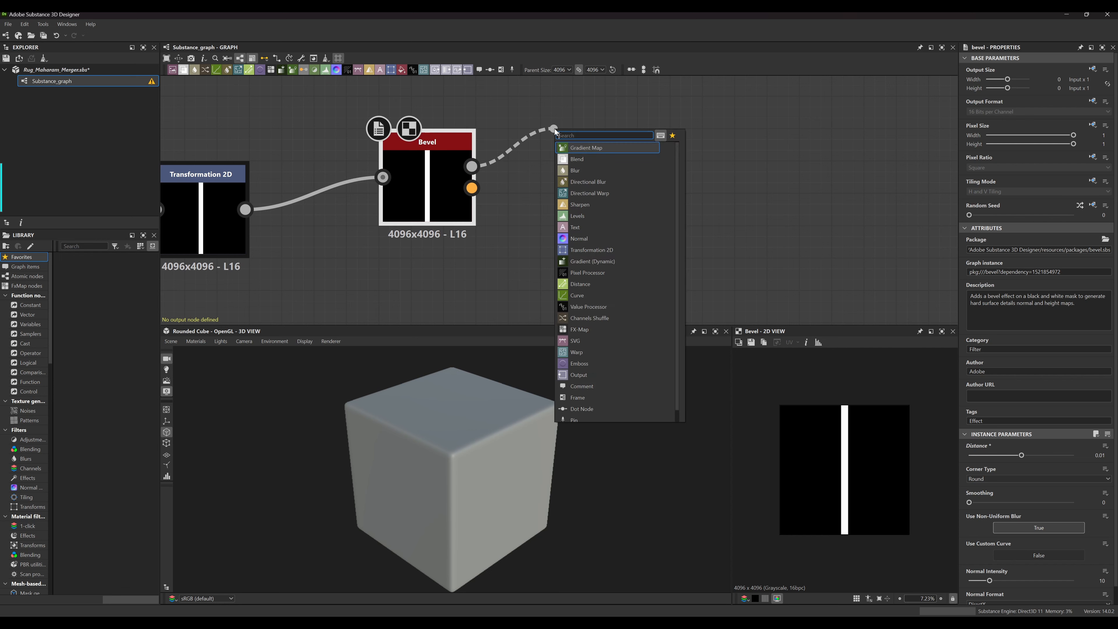
type("dire")
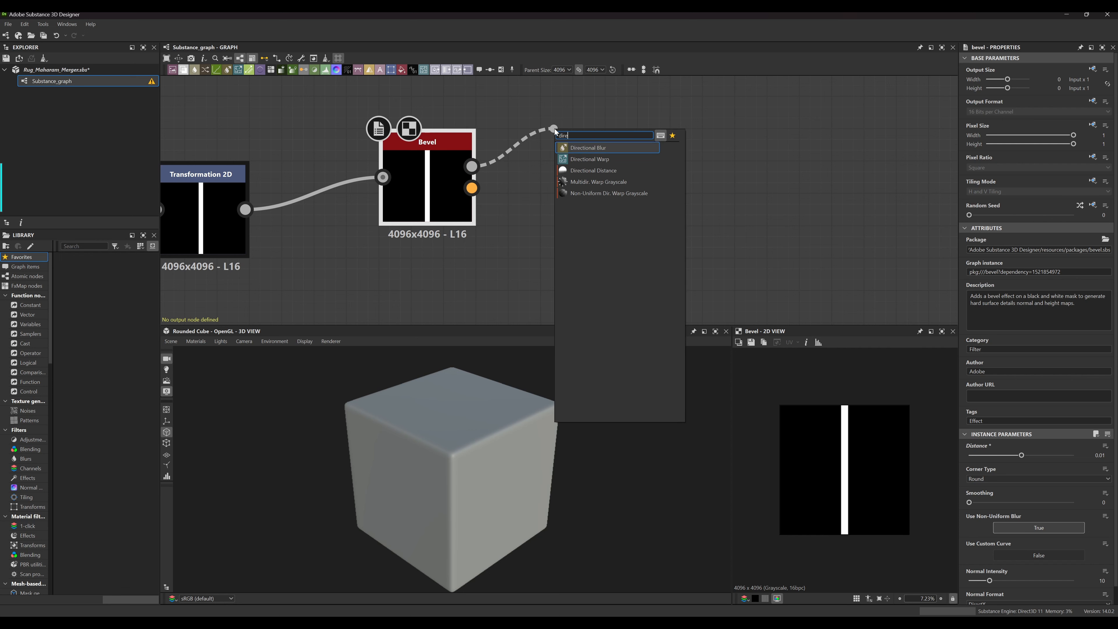
left_click(602, 160)
middle_click_drag(570, 95, 586, 138)
left_click_drag(609, 151, 657, 190)
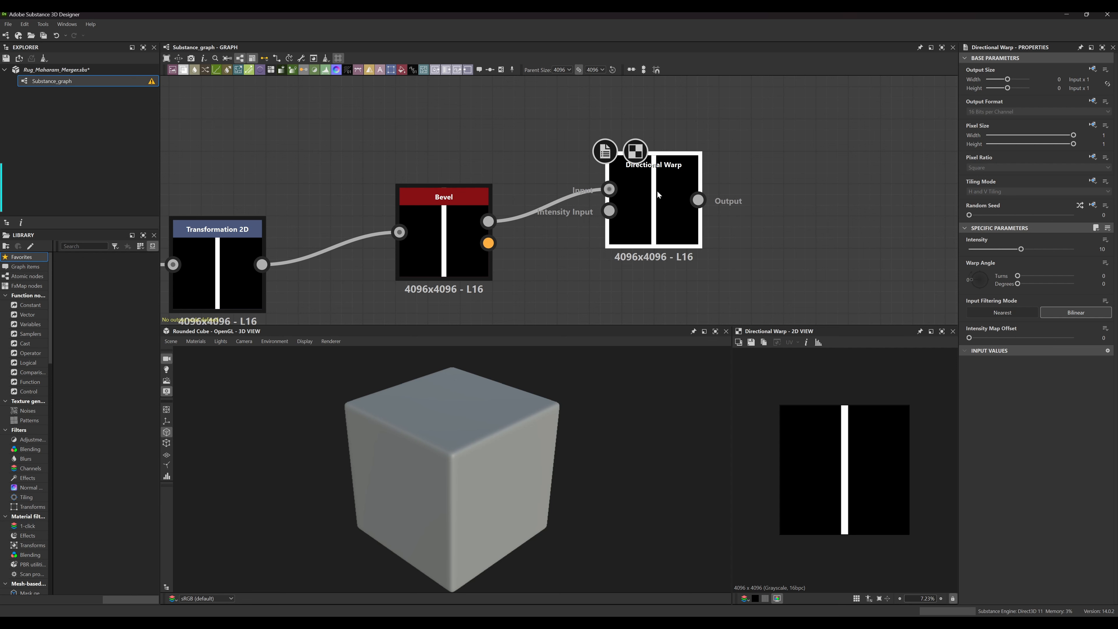
middle_click_drag(597, 227, 638, 214)
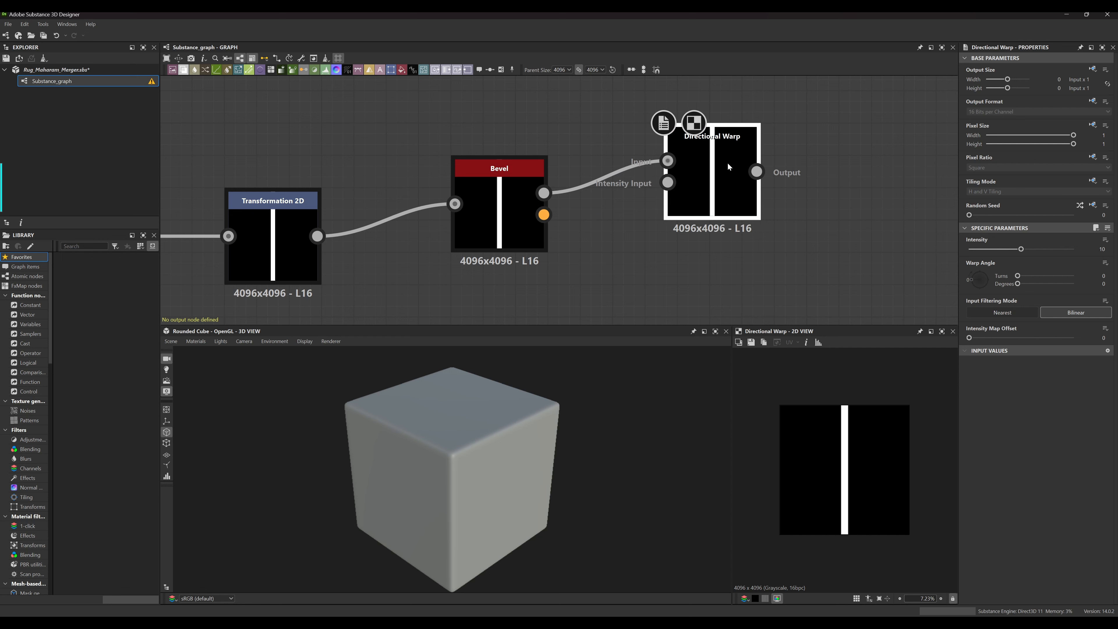
middle_click_drag(549, 300, 598, 225)
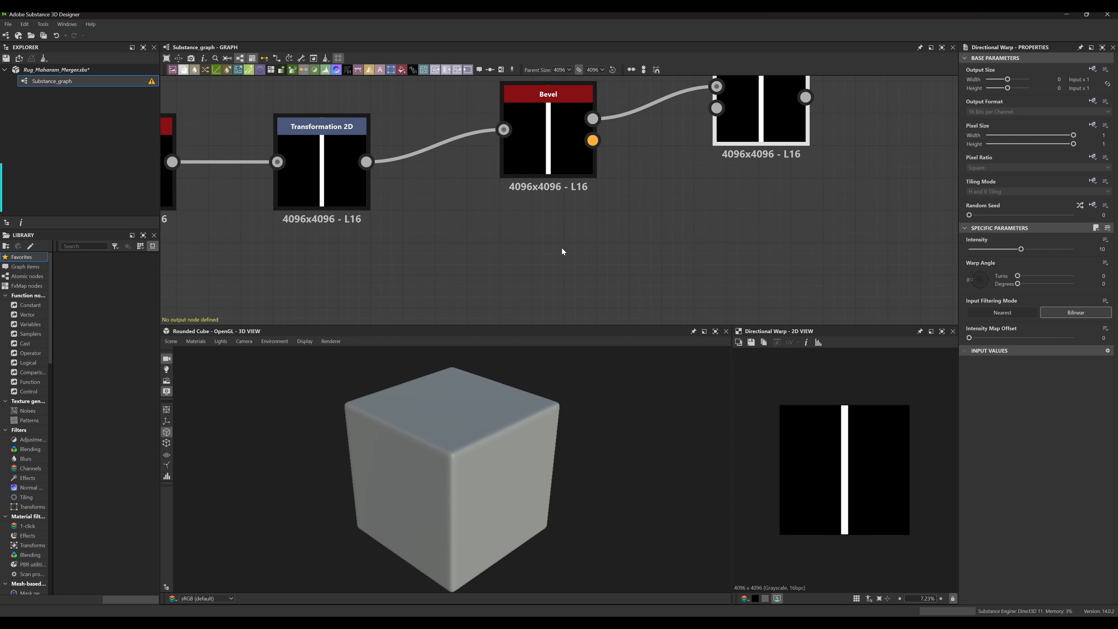
mouse_move(628, 186)
middle_mouse_down()
mouse_move(579, 218)
mouse_move(594, 207)
mouse_move(567, 205)
mouse_move(586, 256)
mouse_move(602, 222)
middle_mouse_up()
scroll(575, 209, "down", 2)
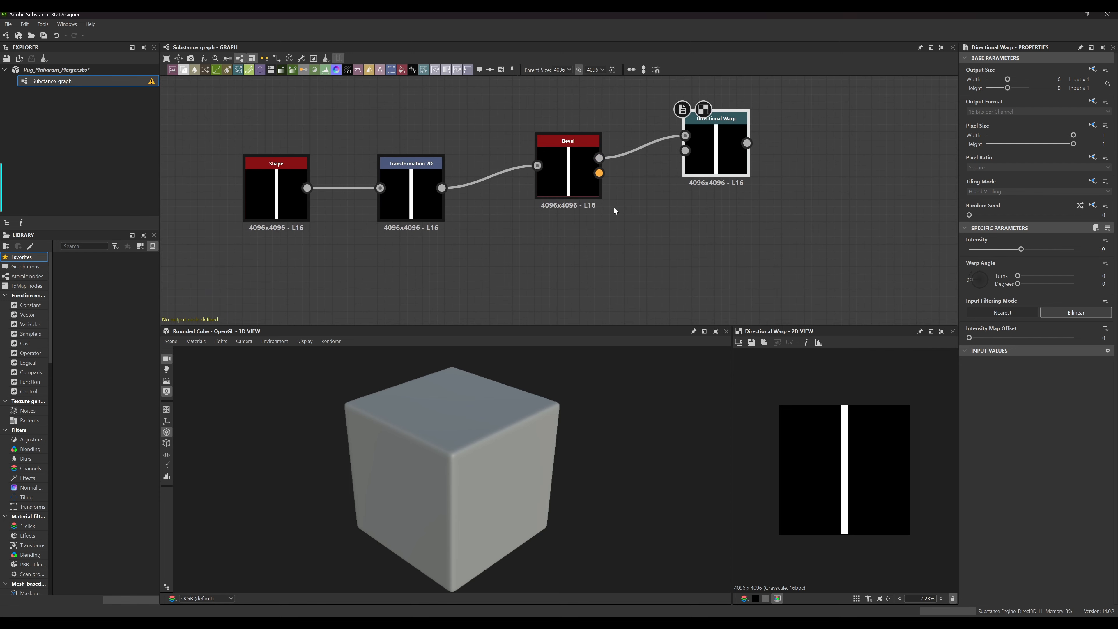
left_click(728, 153)
middle_click_drag(655, 199, 632, 192)
middle_click_drag(697, 215, 729, 187)
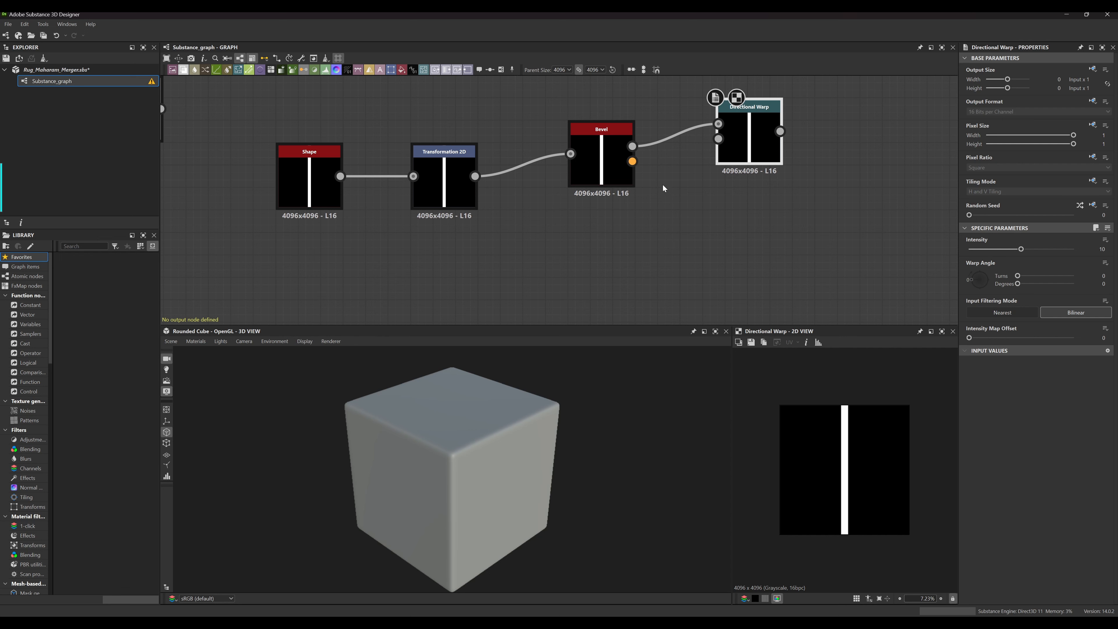
middle_click_drag(706, 200, 700, 210)
scroll(676, 216, "up", 5)
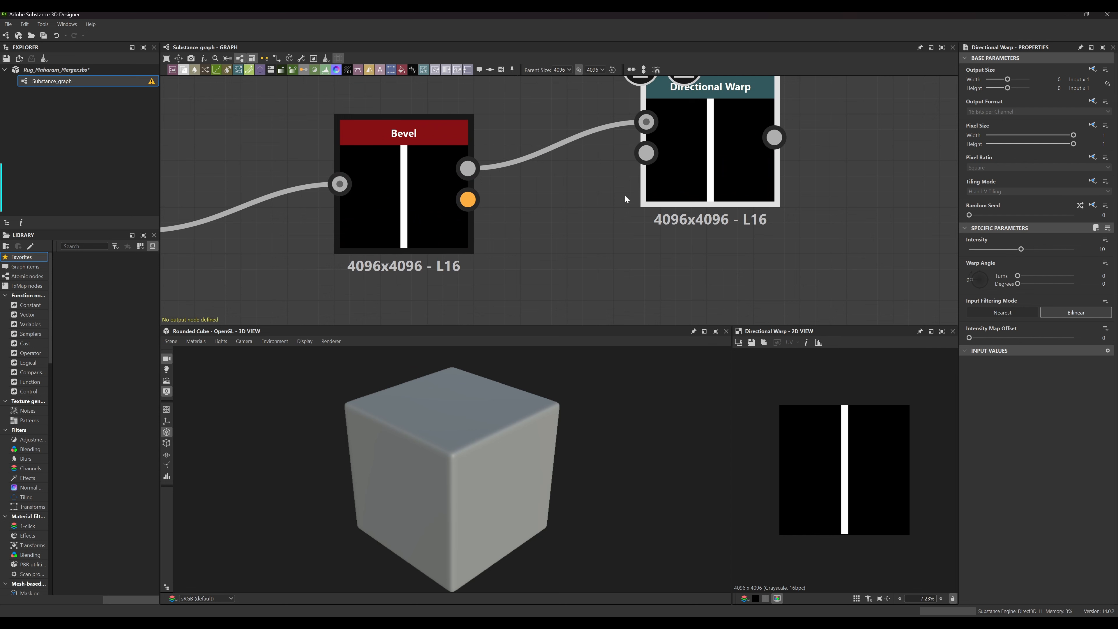
middle_click_drag(632, 236, 643, 209)
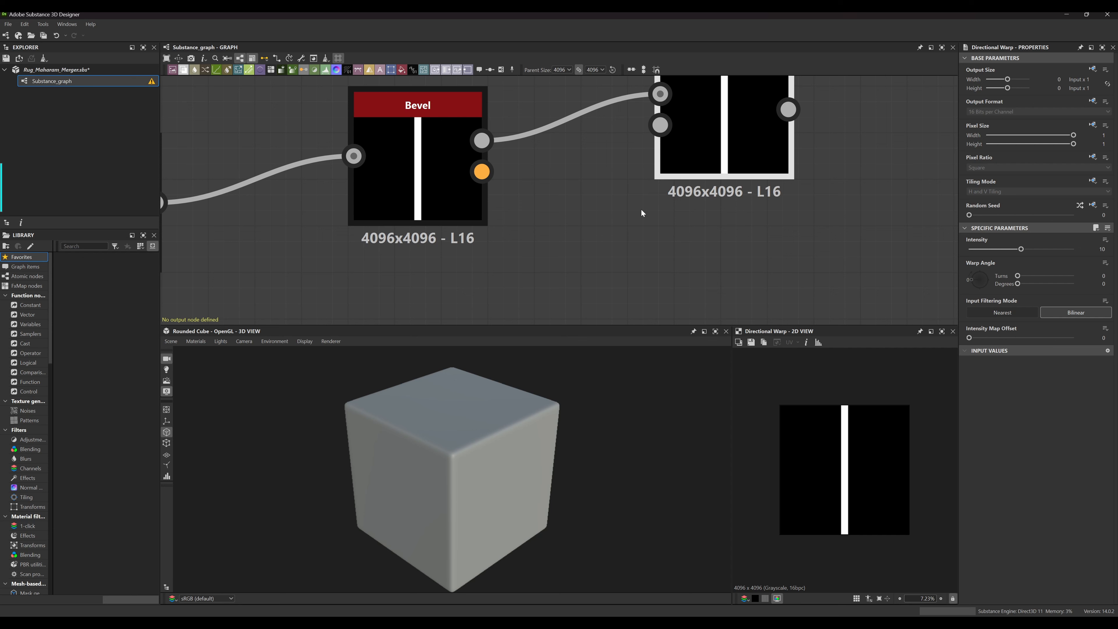
Add a Messy Fibers 3 node below the Bevel and Directional Warp nodes and set its Scale to 5
scroll(597, 175, "down", 4)
key("space")
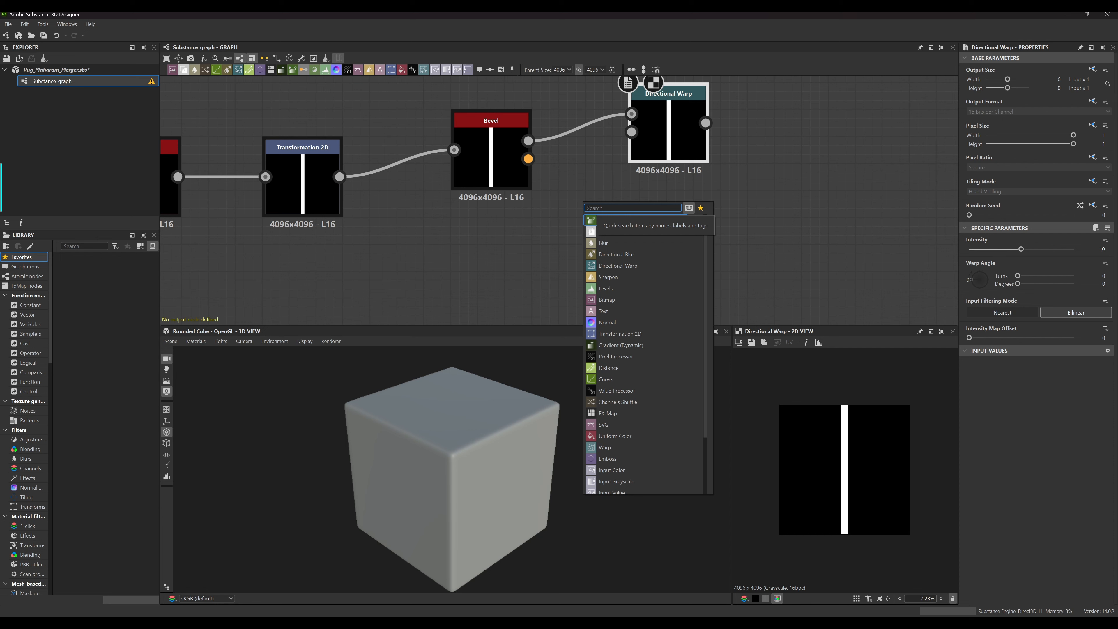
type("mess")
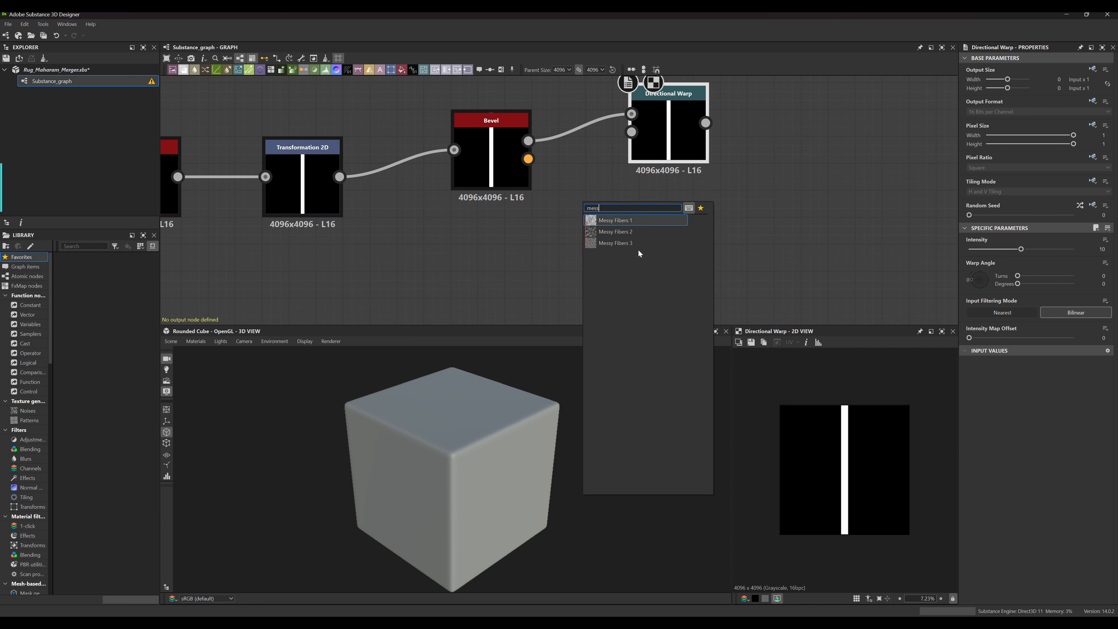
left_click(630, 245)
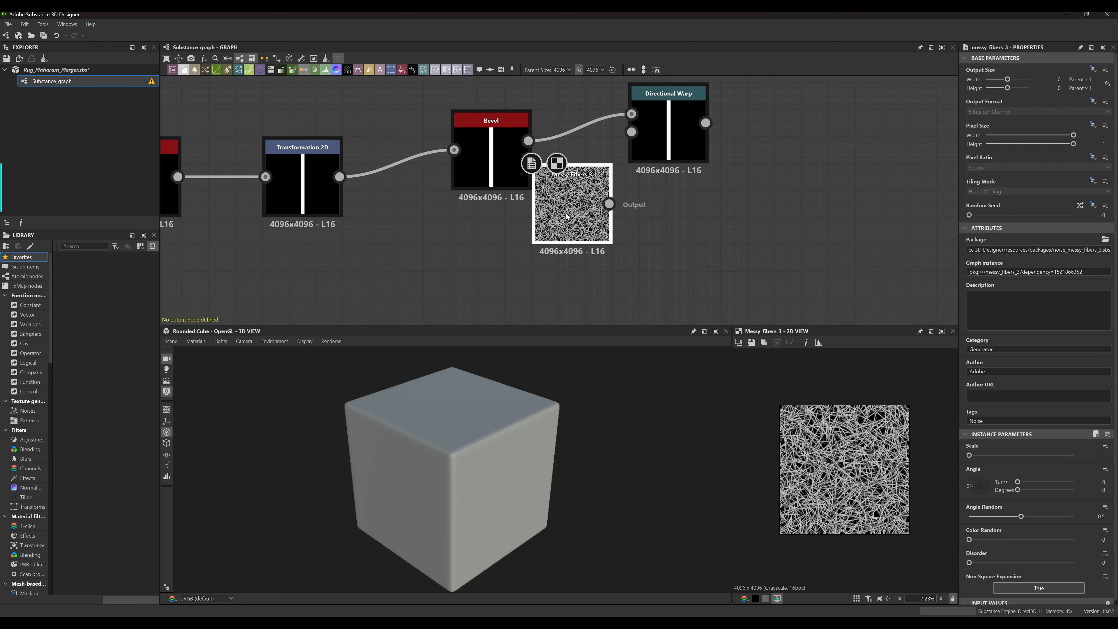
left_click_drag(575, 179, 574, 233)
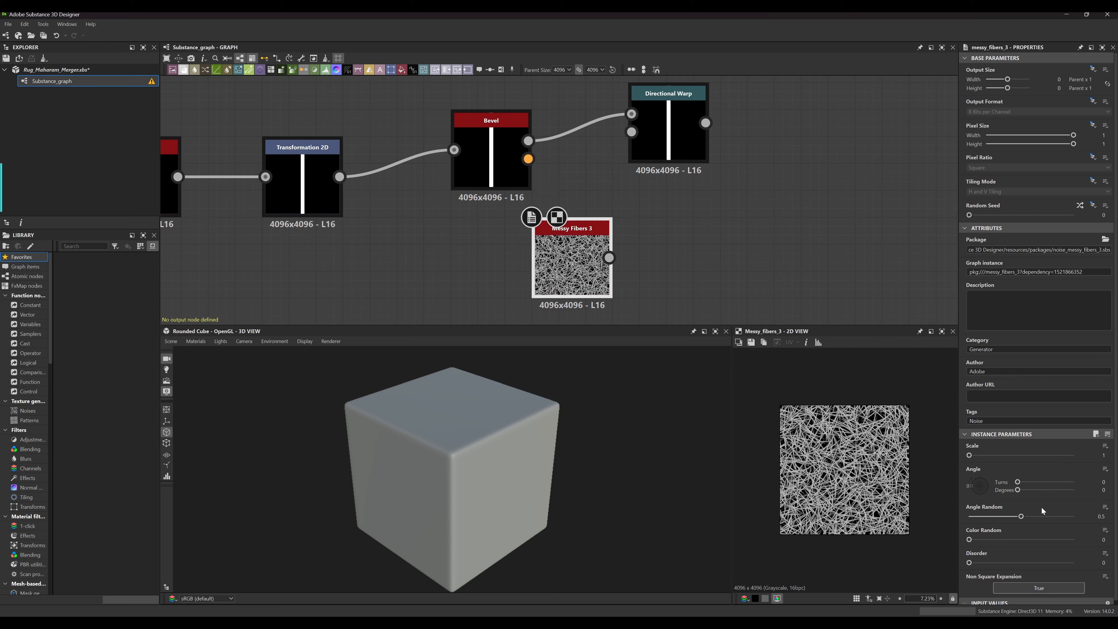
left_click_drag(971, 456, 997, 456)
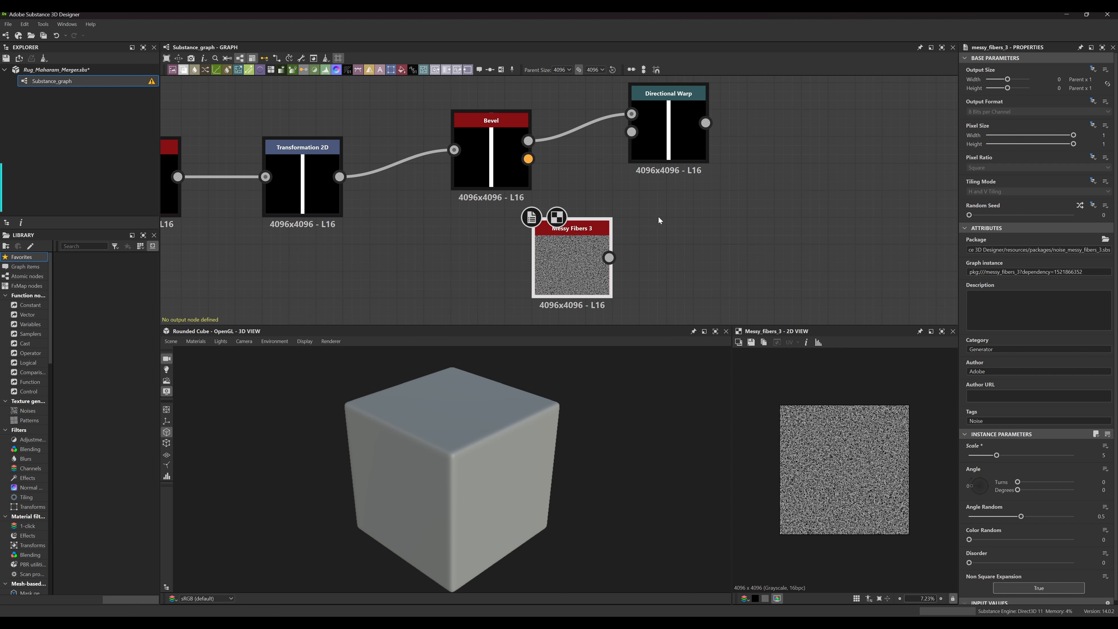
Connect Messy Fibers 3 to the Directional Warp's Intensity Input and inspect the warped strip close up in the 2D view
left_click_drag(610, 257, 632, 131)
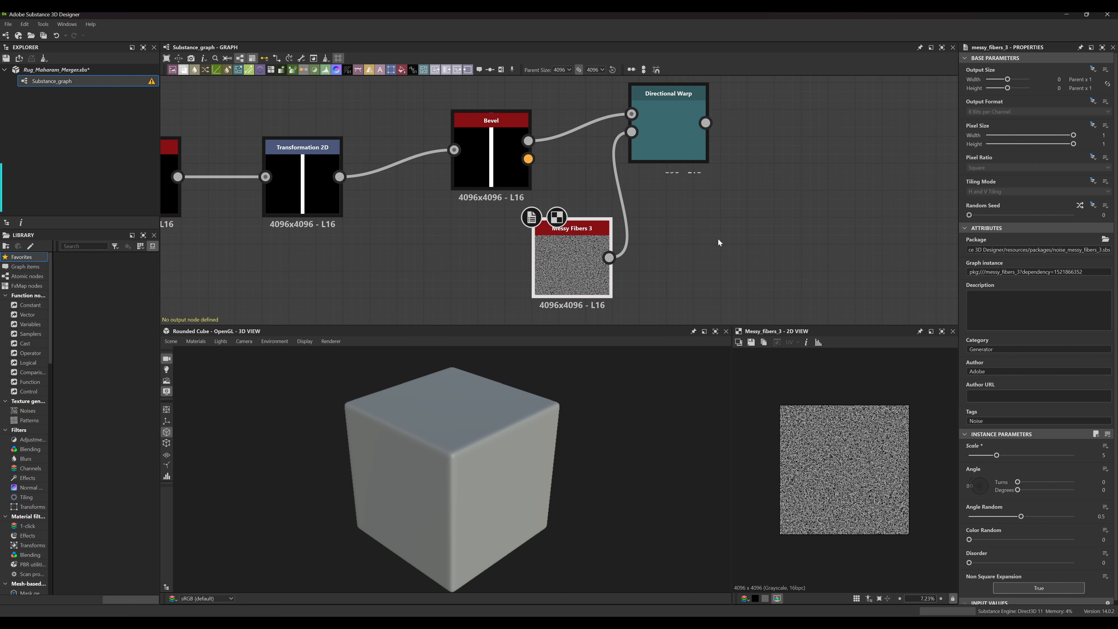
middle_click_drag(729, 235, 731, 277)
double_click(673, 178)
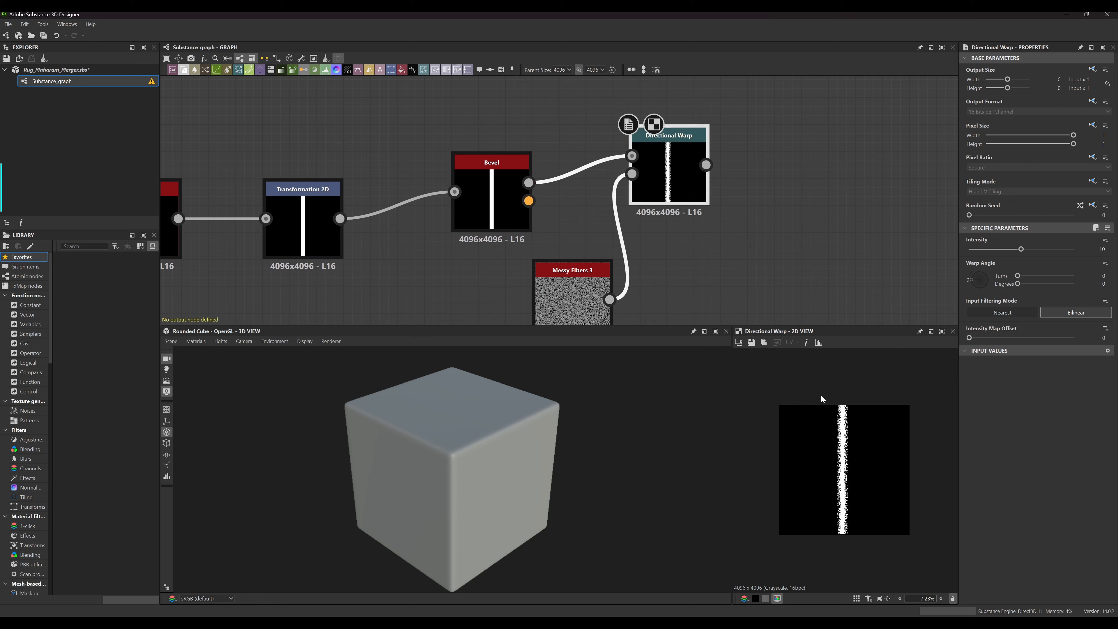
scroll(847, 439, "up", 10)
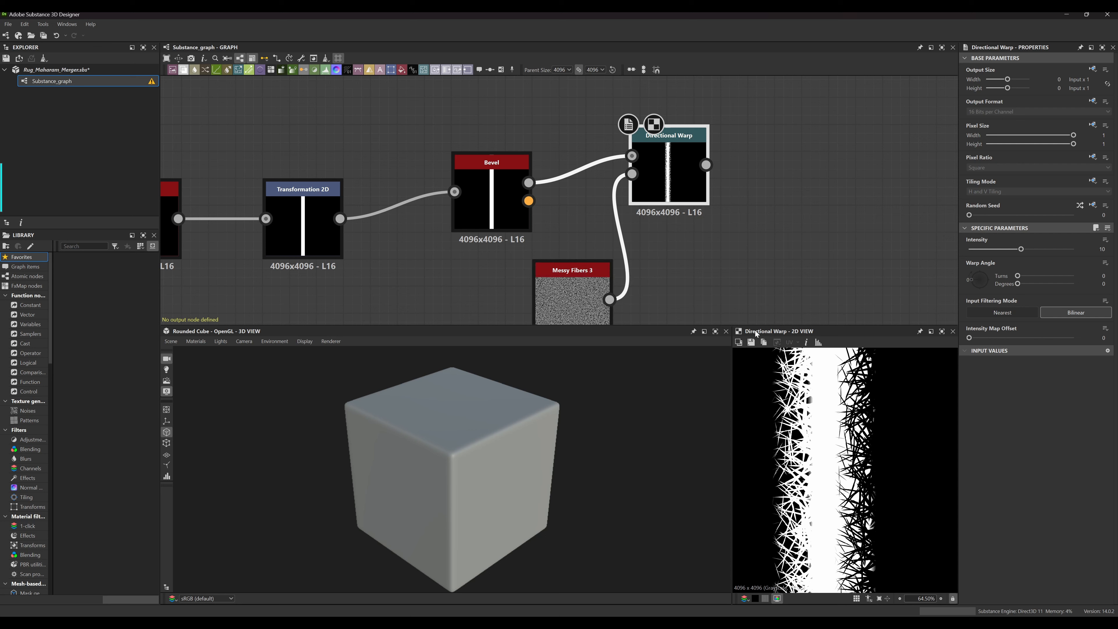
Set the Messy Fibers 3 node's Scale to 16 and inspect the strip's edges in the 2D view
left_click(580, 301)
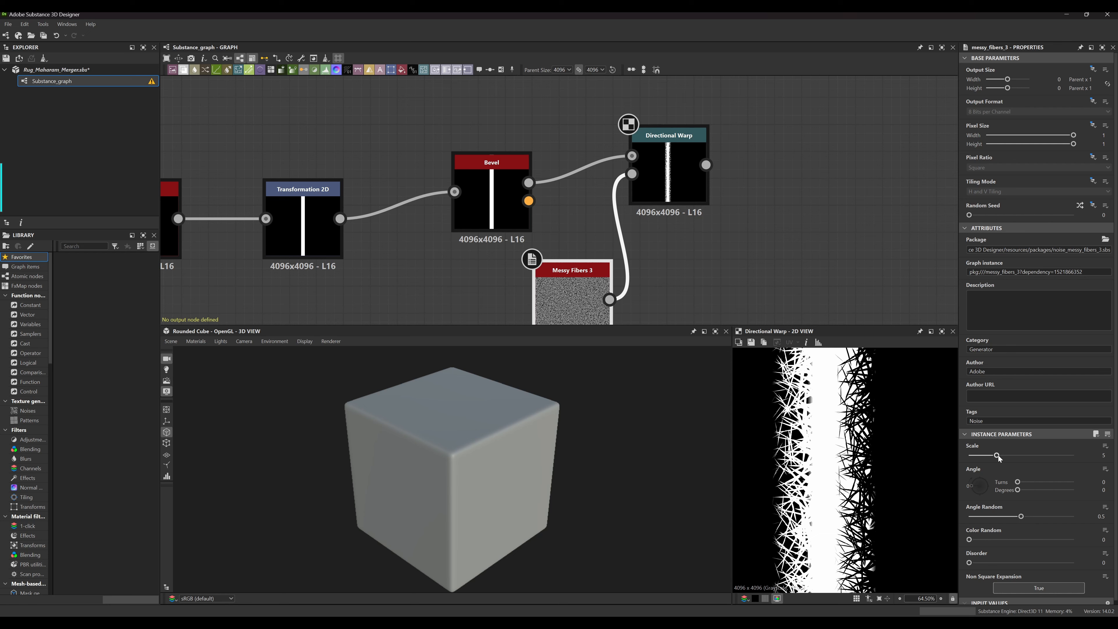
left_click_drag(998, 456, 1098, 458)
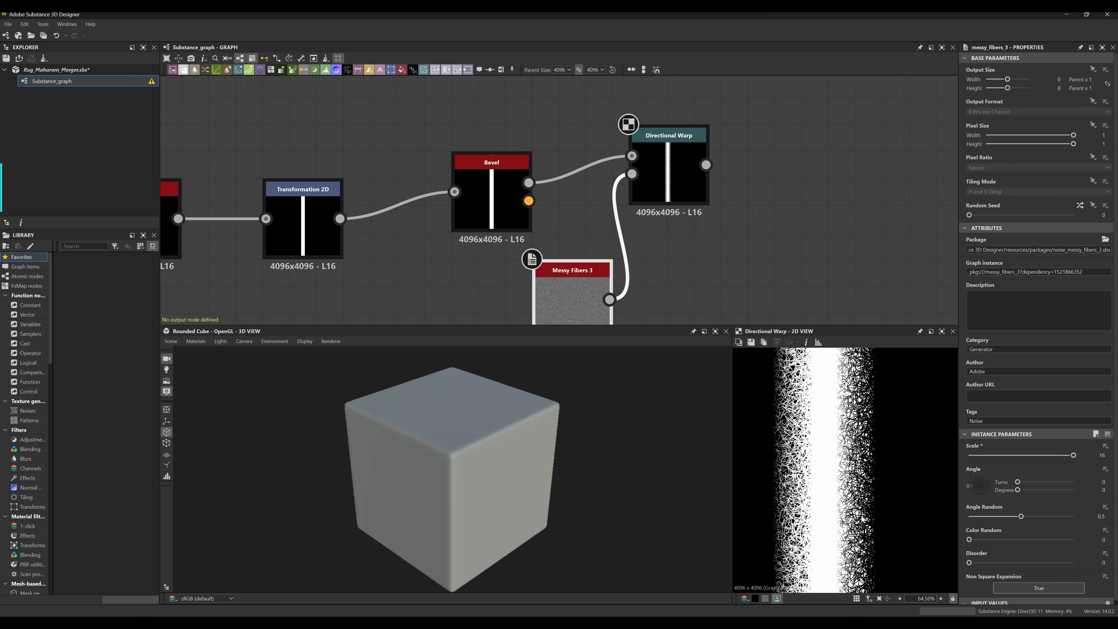
scroll(837, 466, "down", 6)
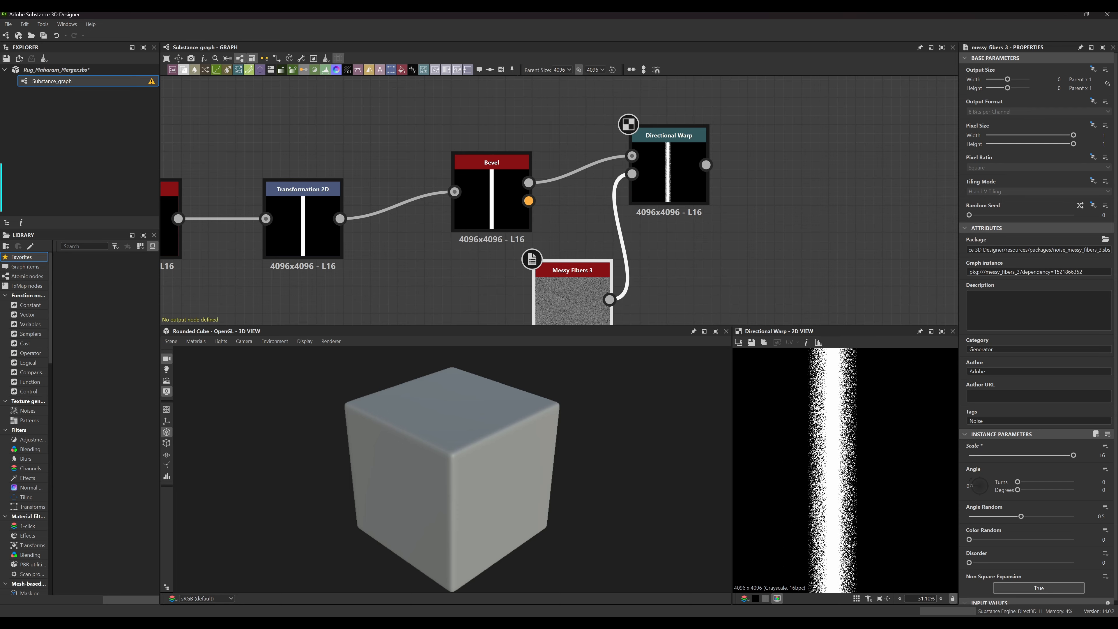
scroll(846, 477, "up", 5)
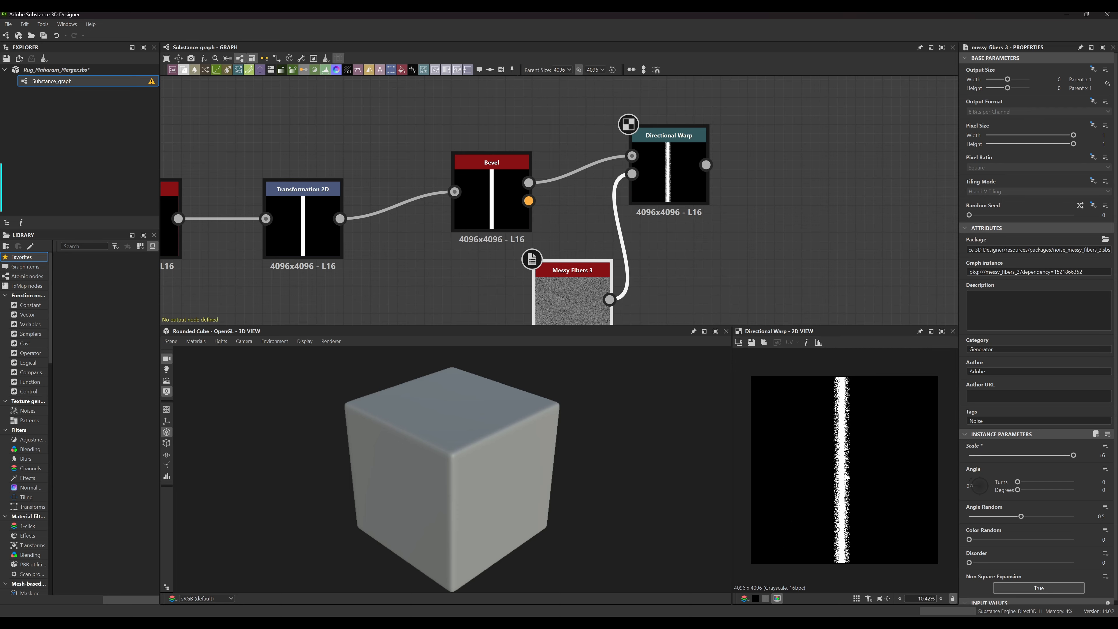
Reposition the Directional Warp and Bevel nodes slightly so that Bevel lines up with Transformation 2D
scroll(842, 477, "up", 2)
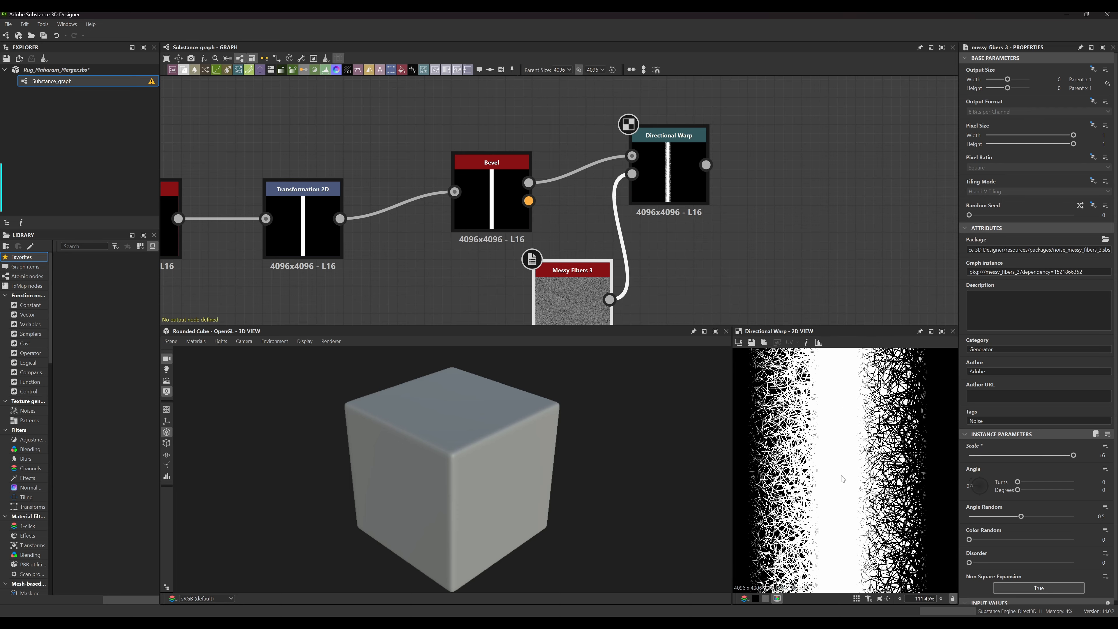
scroll(843, 478, "down", 6)
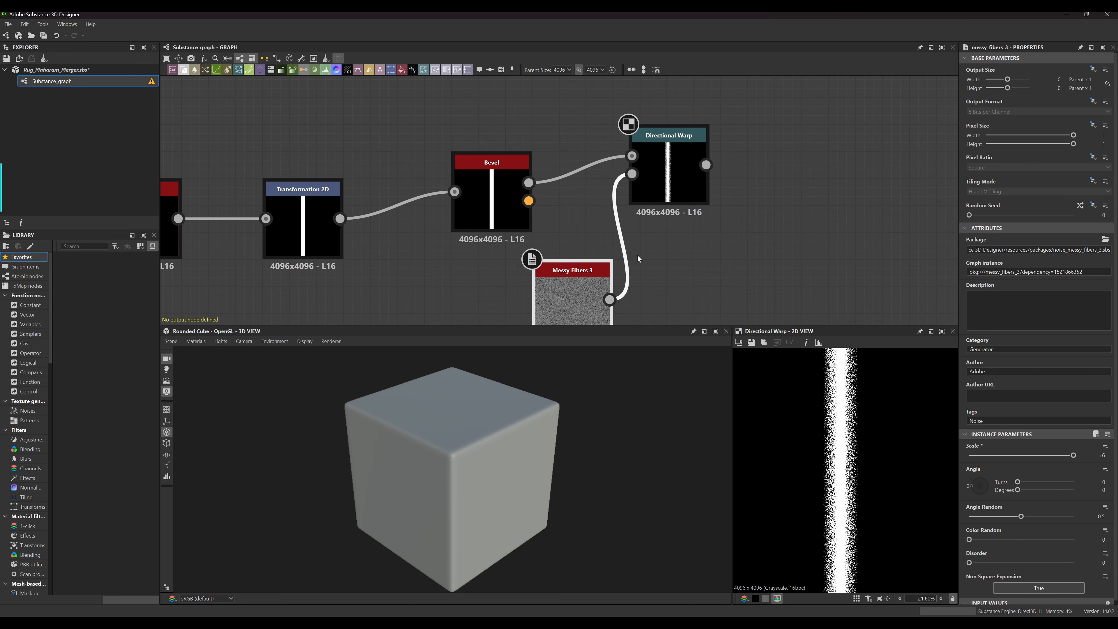
mouse_move(677, 253)
middle_mouse_down()
mouse_move(682, 195)
mouse_move(674, 259)
middle_mouse_up()
left_click_drag(672, 131, 685, 154)
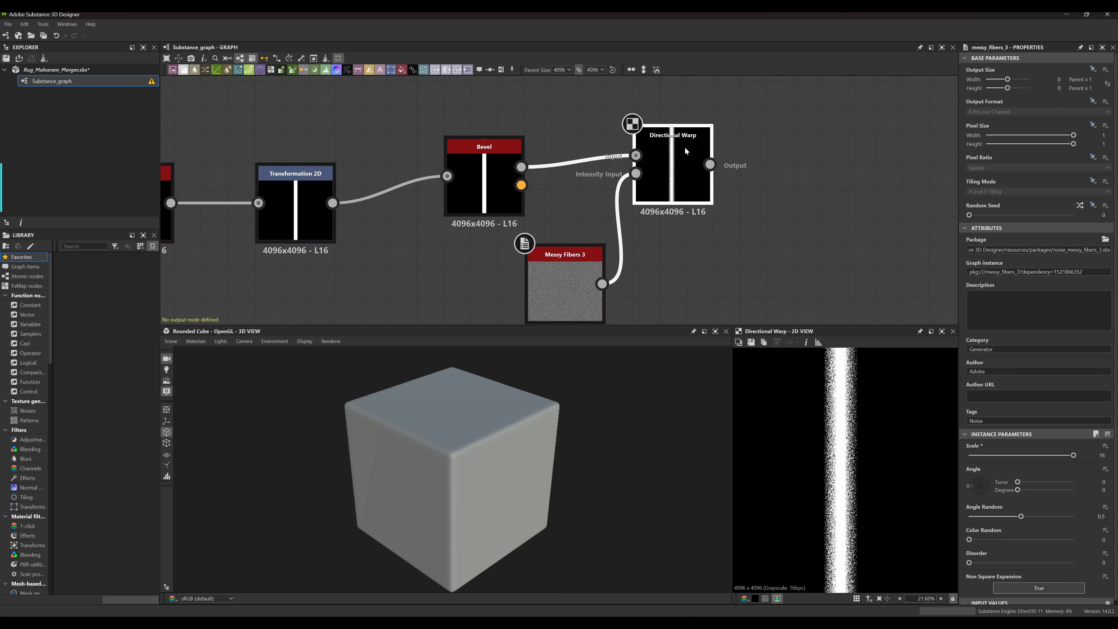
left_click_drag(492, 160, 492, 177)
middle_click_drag(711, 256, 639, 254)
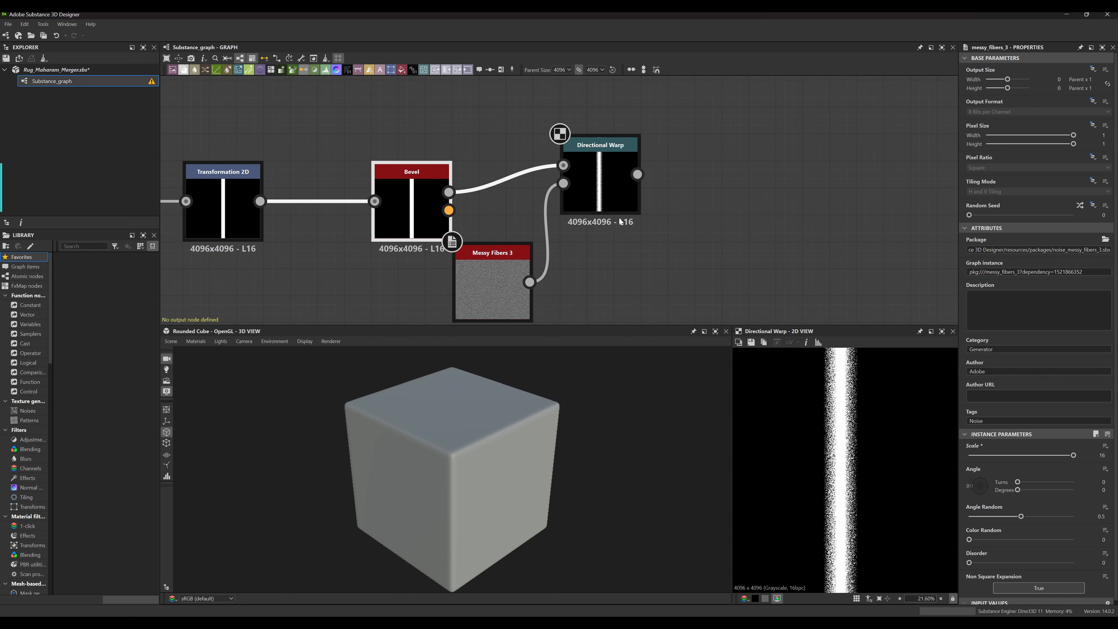
Add an Invert Grayscale node fed by the Directional Warp's output
mouse_move(613, 177)
left_mouse_down()
mouse_move(617, 162)
mouse_move(613, 180)
left_mouse_up()
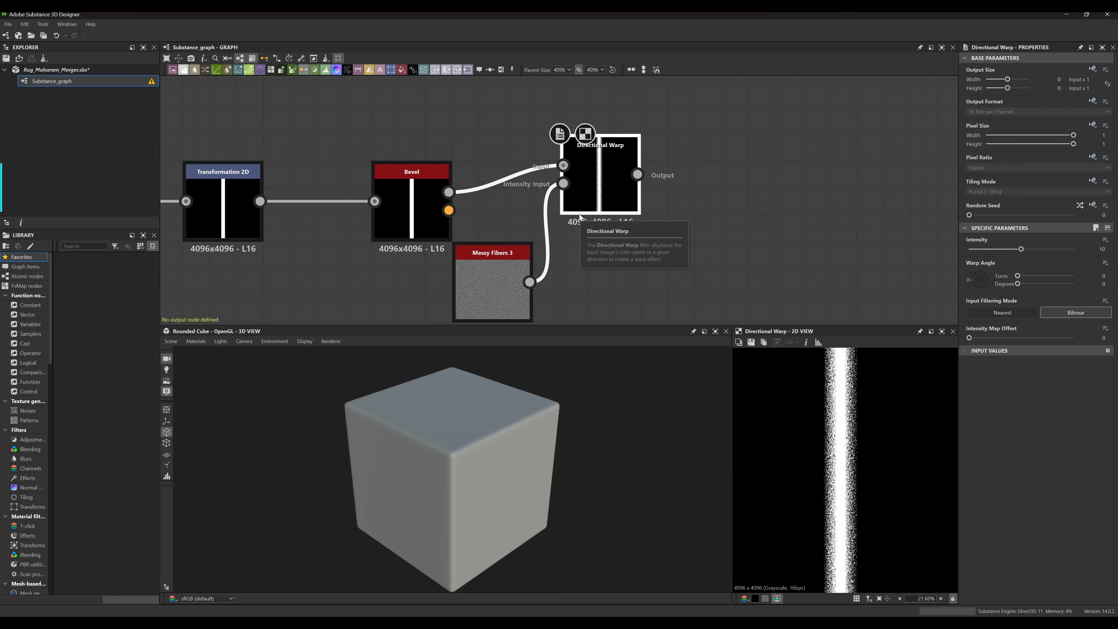
middle_click_drag(670, 215, 643, 217)
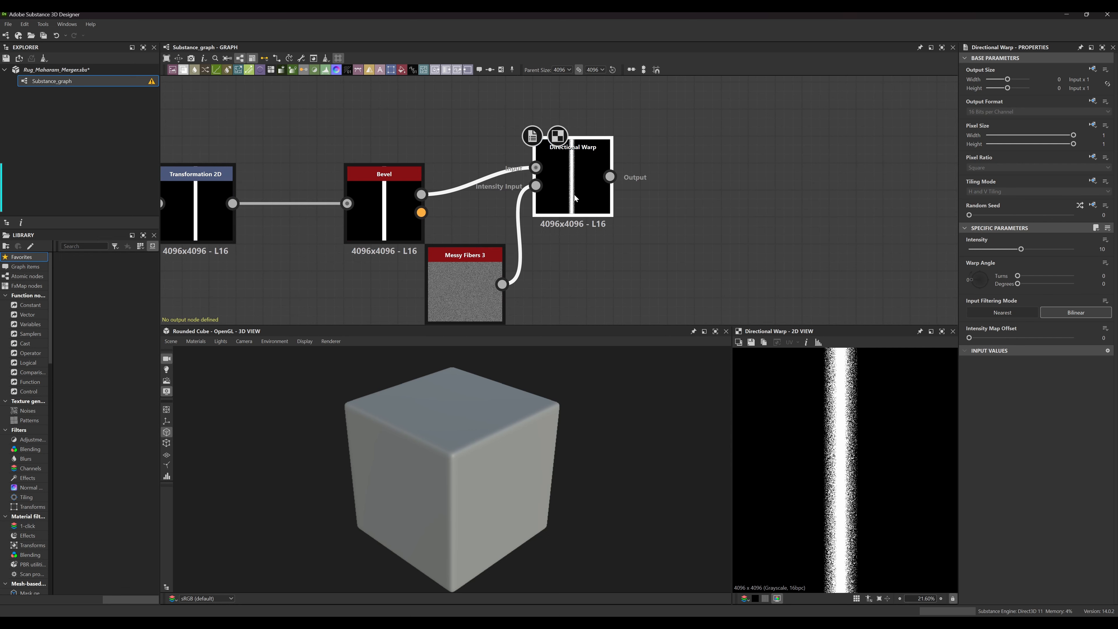
scroll(582, 189, "up", 4)
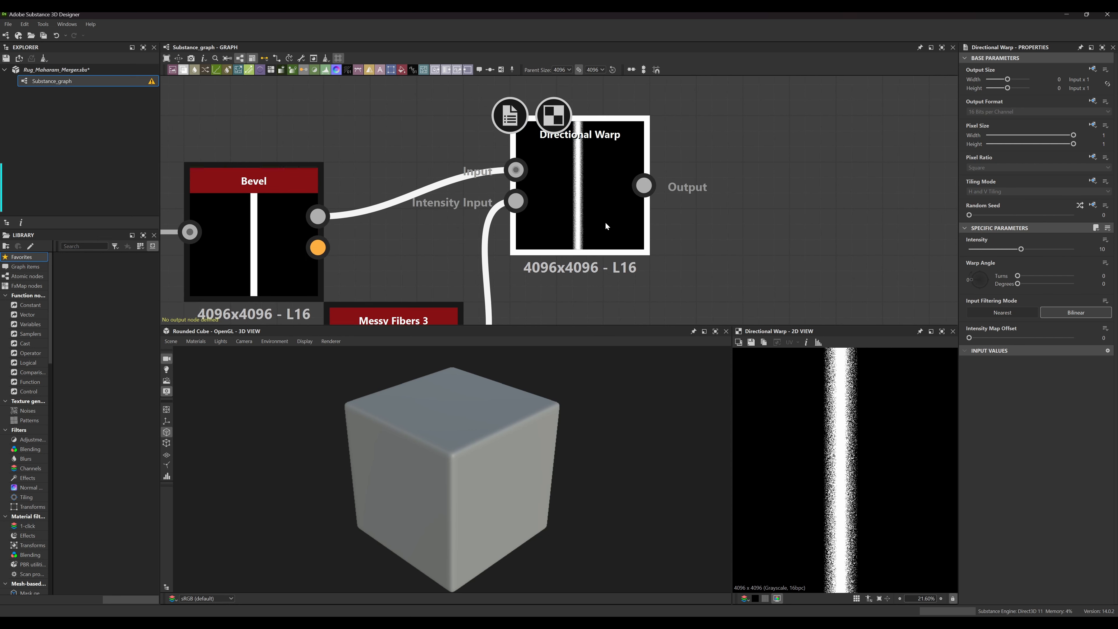
middle_click_drag(595, 164, 663, 158)
middle_click_drag(670, 214, 526, 192)
scroll(550, 203, "down", 2)
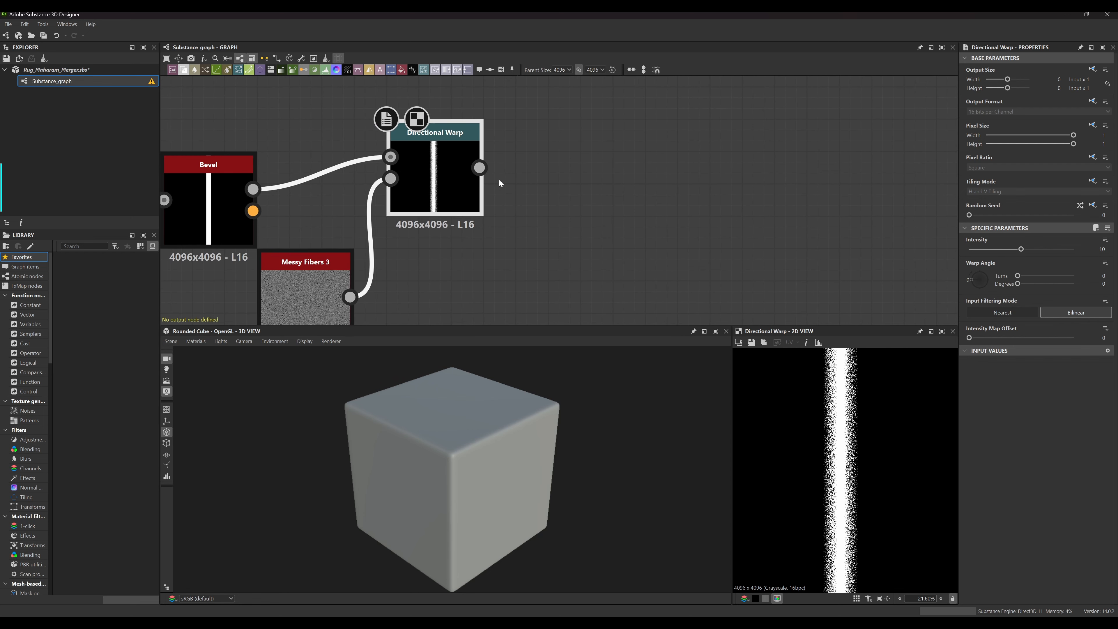
left_click_drag(479, 168, 575, 177)
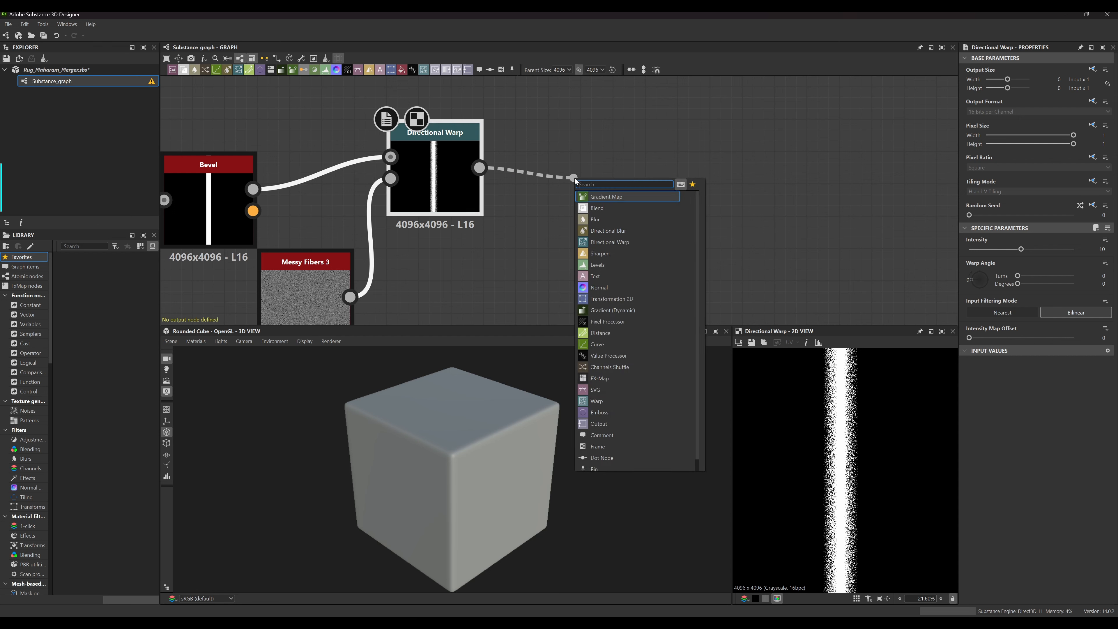
type("inver")
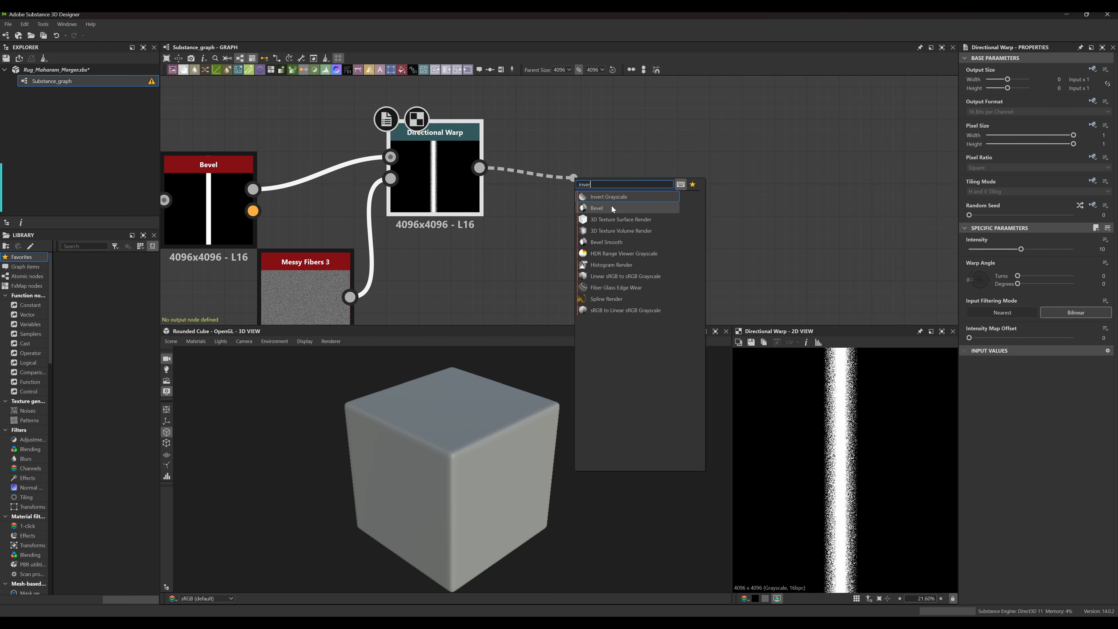
left_click(614, 197)
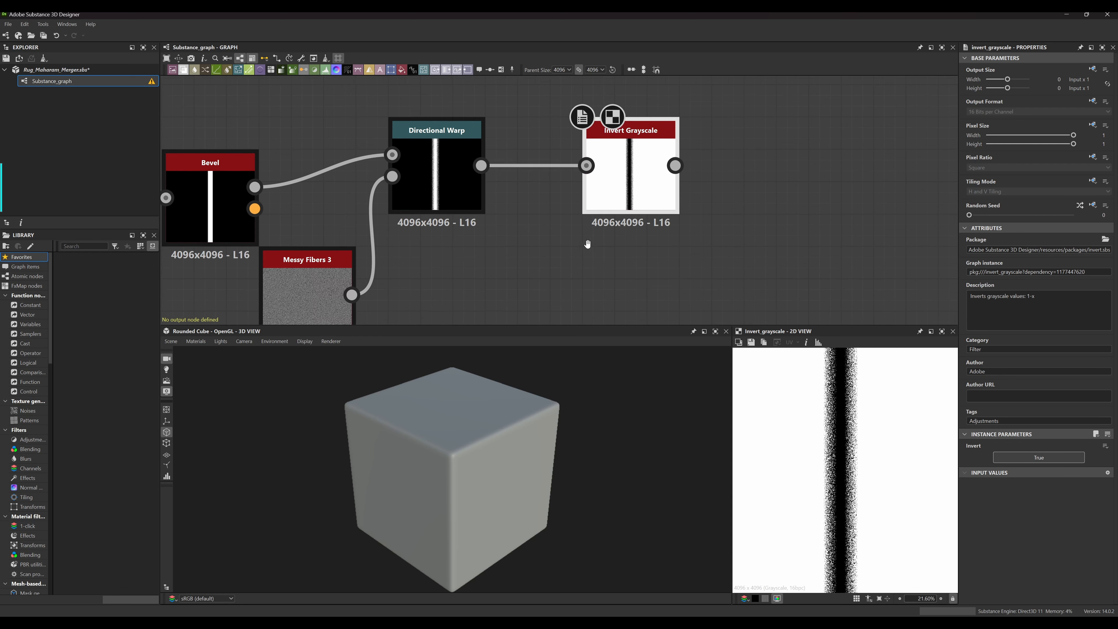
Add a Levels node fed by the Invert Grayscale output and place it in line beyond that node
middle_click_drag(638, 225, 538, 222)
left_click_drag(574, 165, 630, 238)
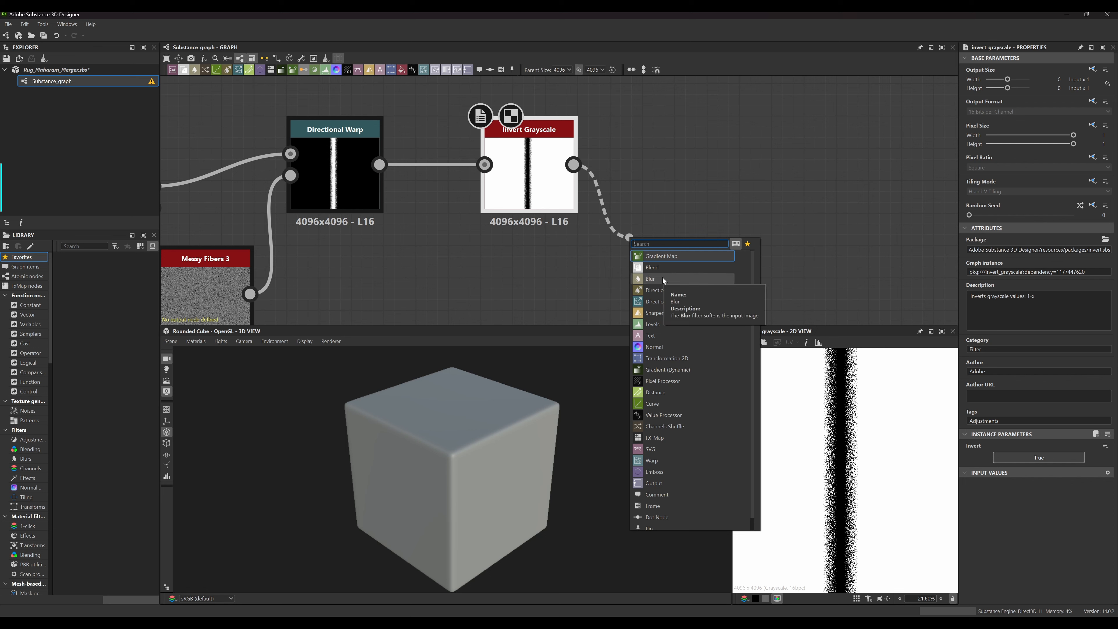
type("levels")
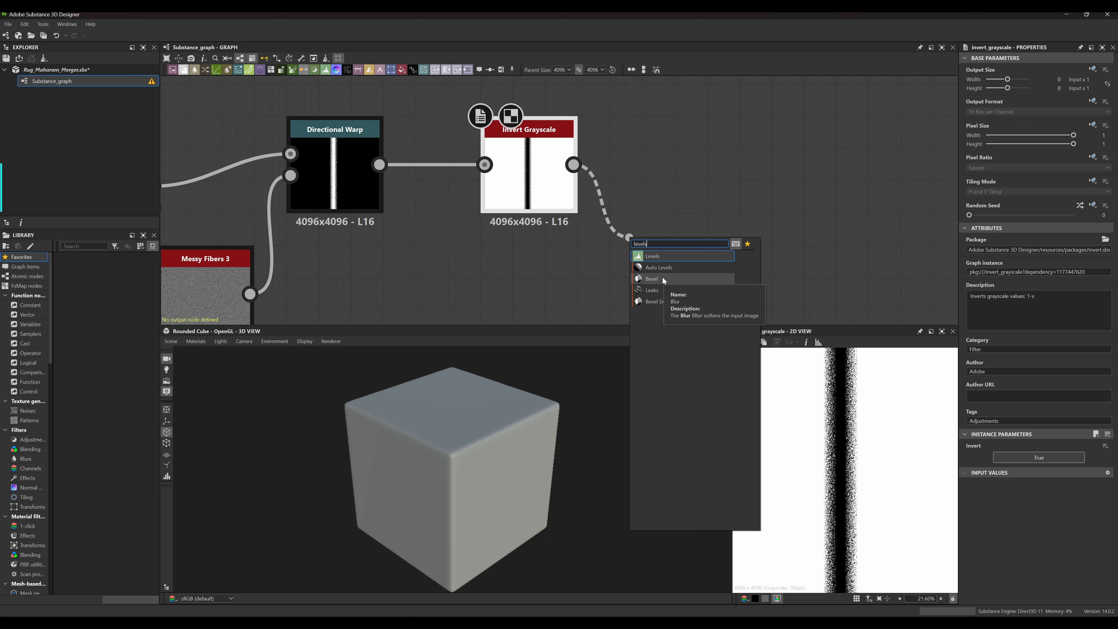
left_click(673, 257)
left_click_drag(697, 222, 692, 161)
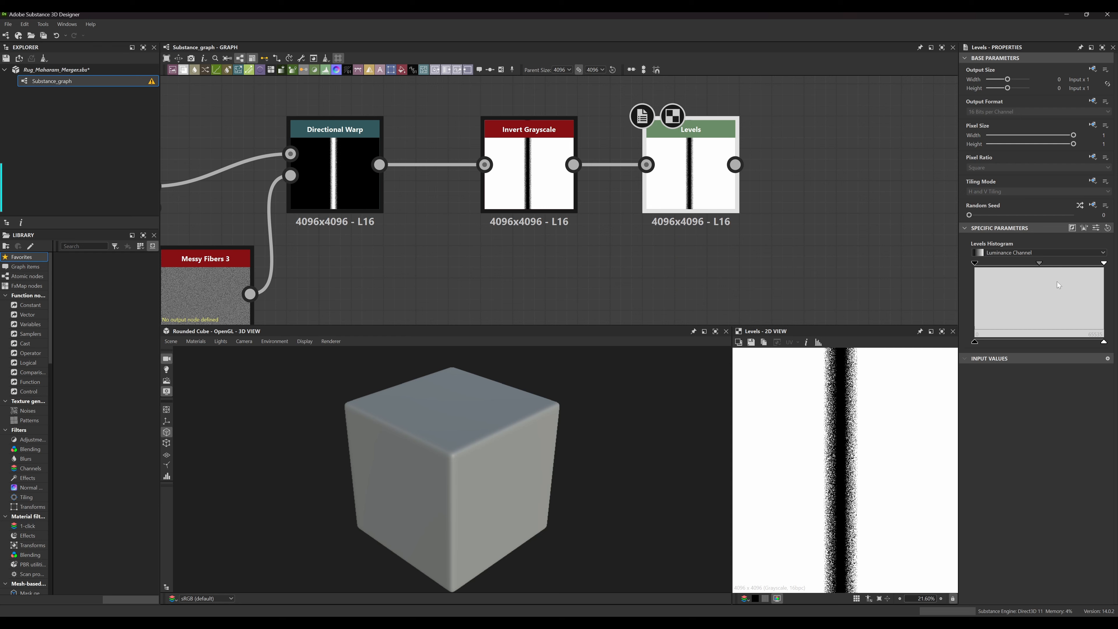
Raise the Levels node's input midtone and black points on the Luminance channel, and check the fibers close up
left_click(1040, 263)
left_click_drag(1048, 266, 1072, 264)
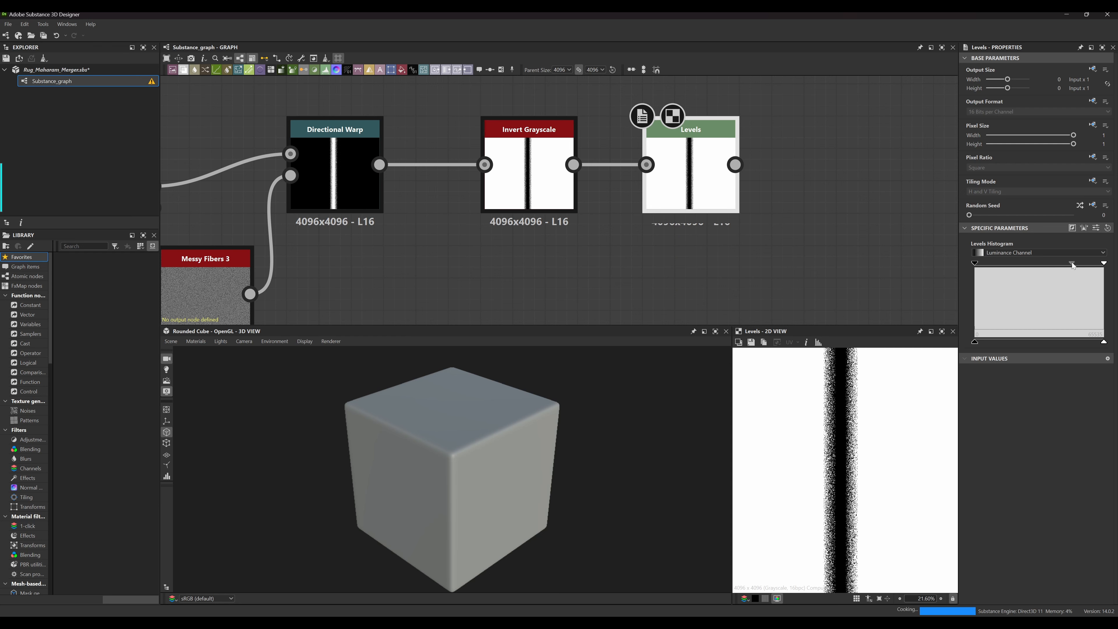
left_click_drag(975, 264, 1075, 263)
scroll(848, 454, "up", 9)
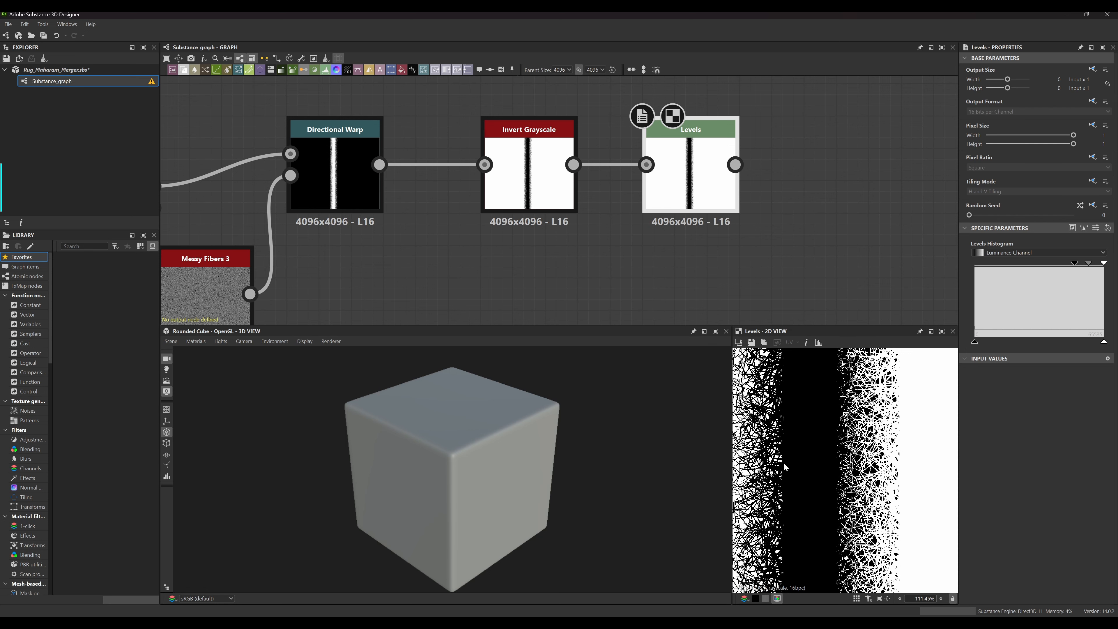
Try a Bevel Distance of 0.02 on the strip, and return it to 0.01
middle_click_drag(556, 252, 718, 226)
middle_click_drag(562, 257, 662, 244)
middle_click_drag(377, 235, 482, 237)
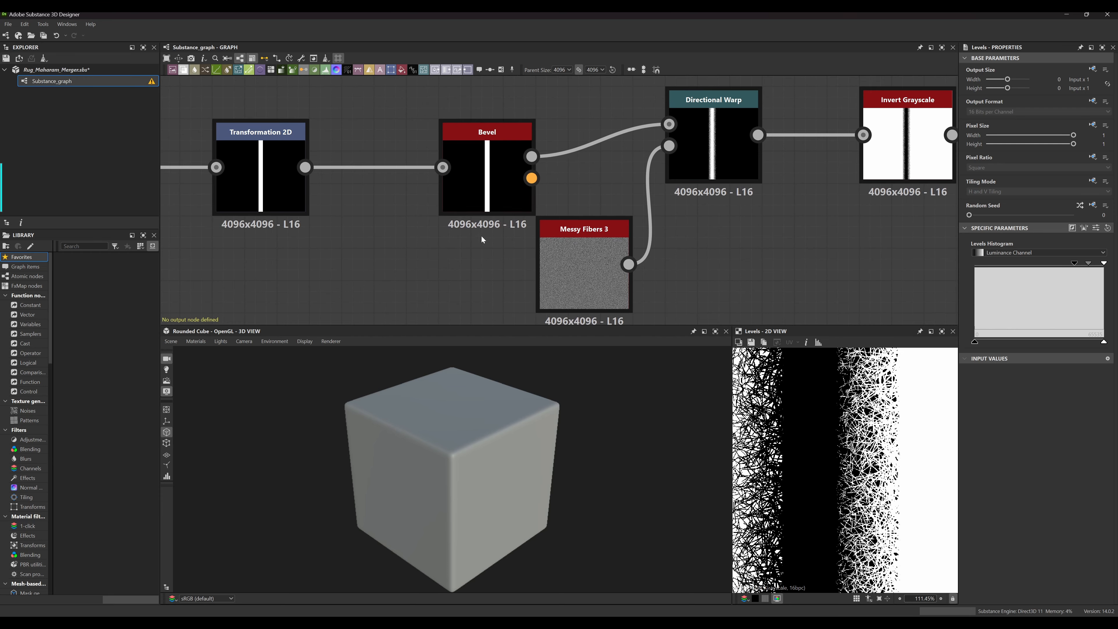
left_click(519, 185)
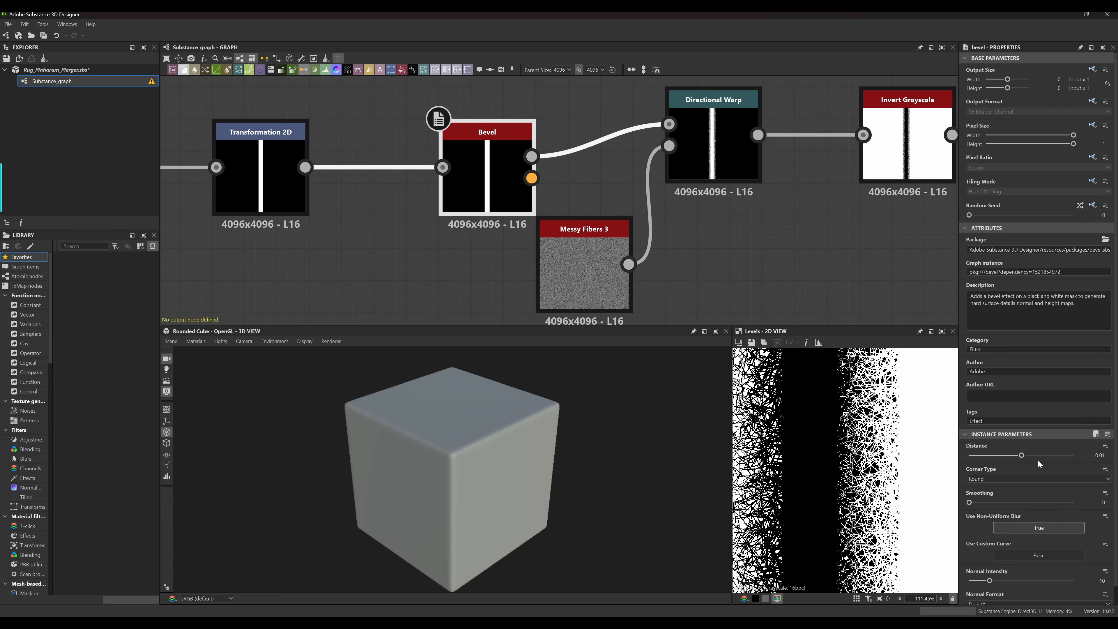
left_click_drag(1022, 456, 1023, 460)
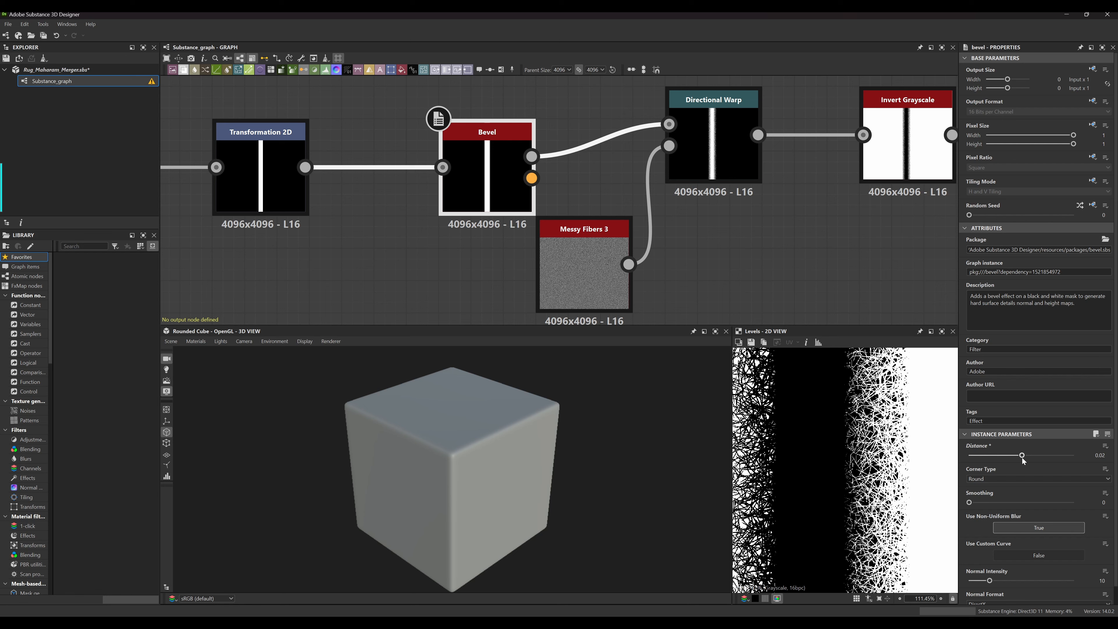
left_click_drag(1023, 455, 1021, 455)
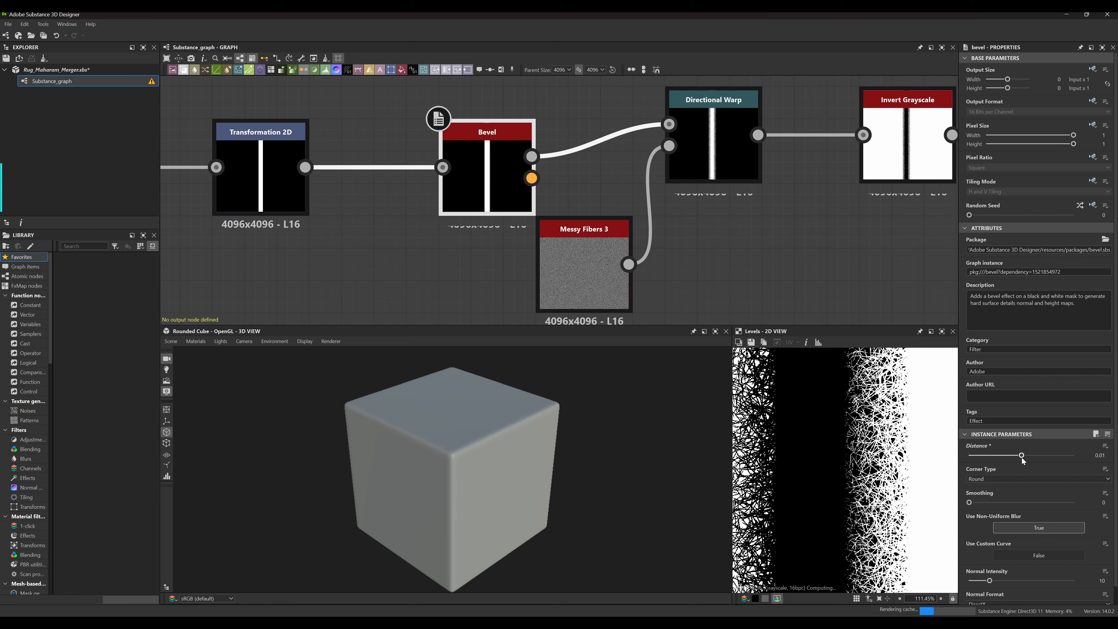
Examine the Levels node's frayed strand edges at several zoom levels in the 2D view
scroll(857, 390, "down", 10)
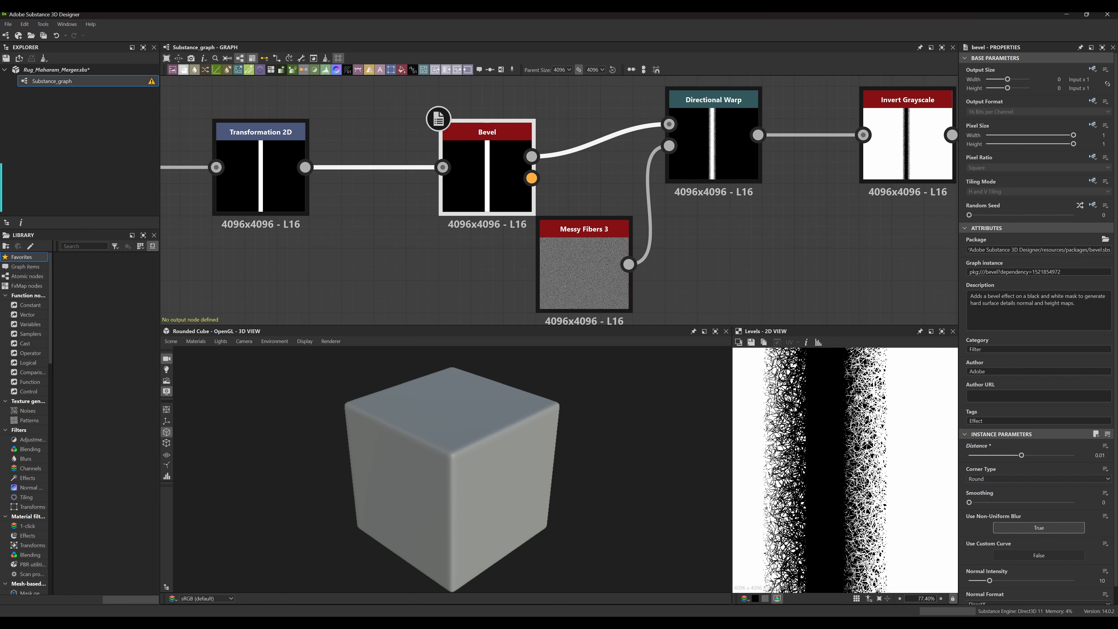
scroll(877, 417, "up", 10)
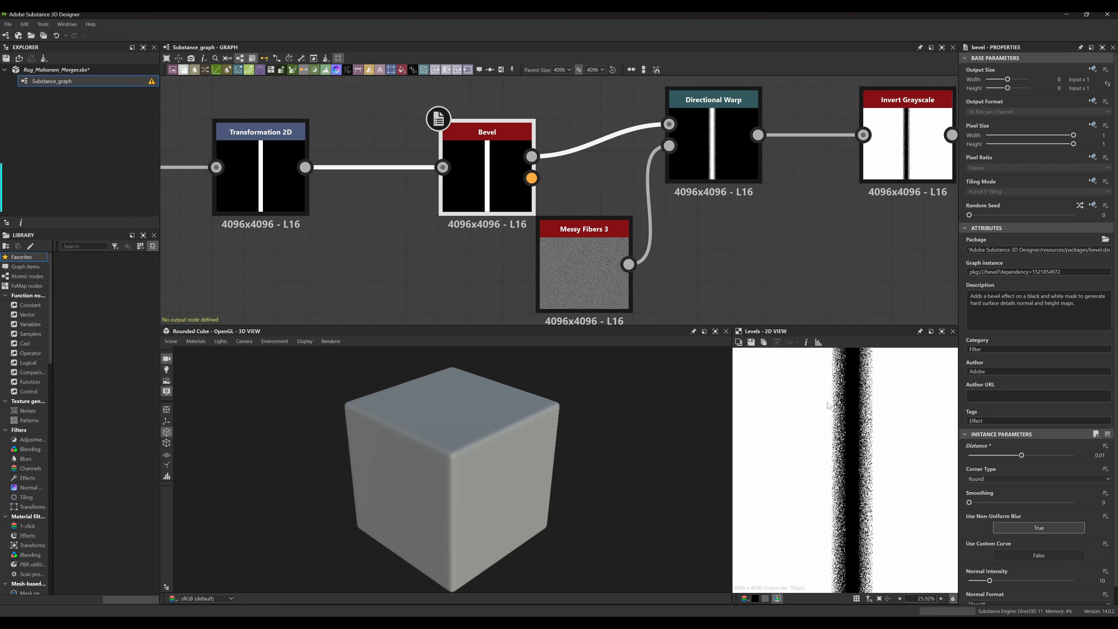
scroll(876, 416, "down", 5)
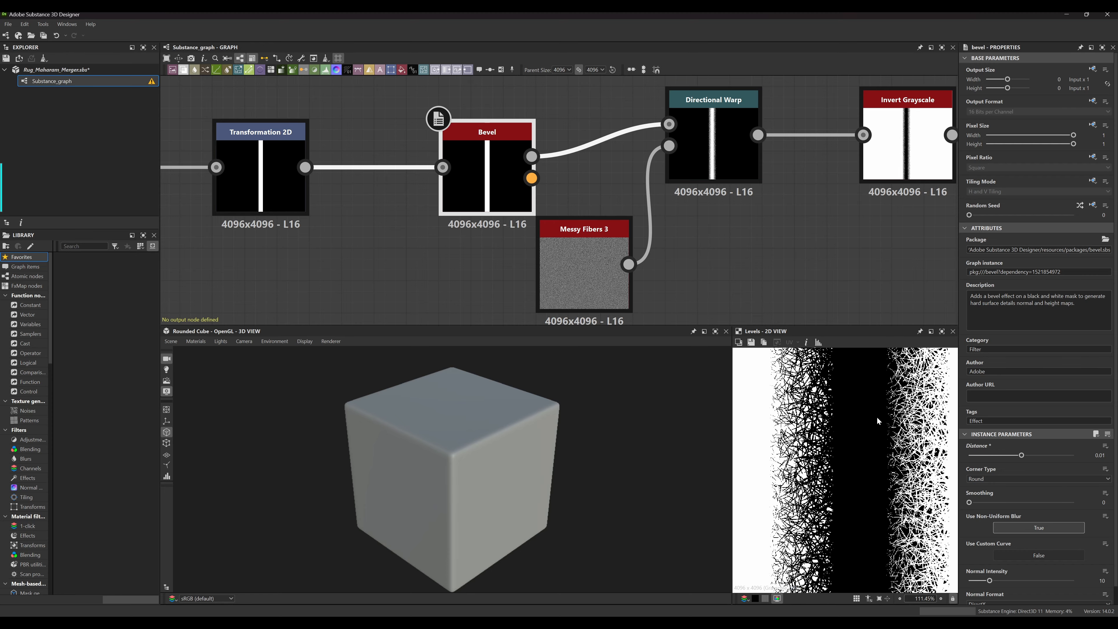
scroll(877, 418, "down", 2)
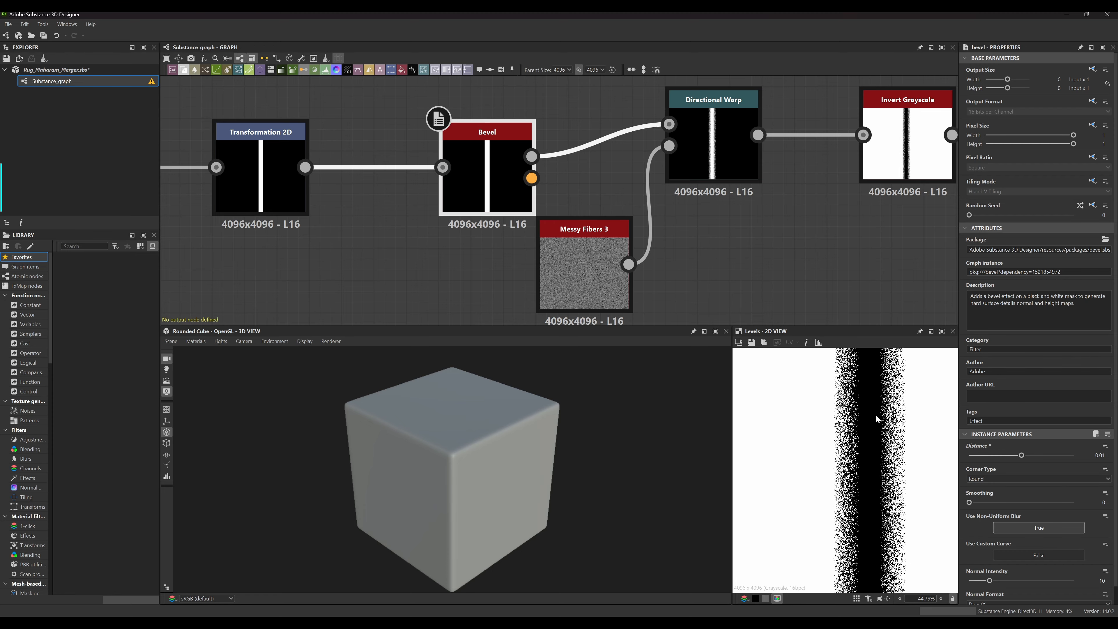
middle_click_drag(895, 204, 716, 202)
scroll(716, 204, "down", 3)
middle_click_drag(813, 193, 745, 198)
scroll(745, 198, "up", 3)
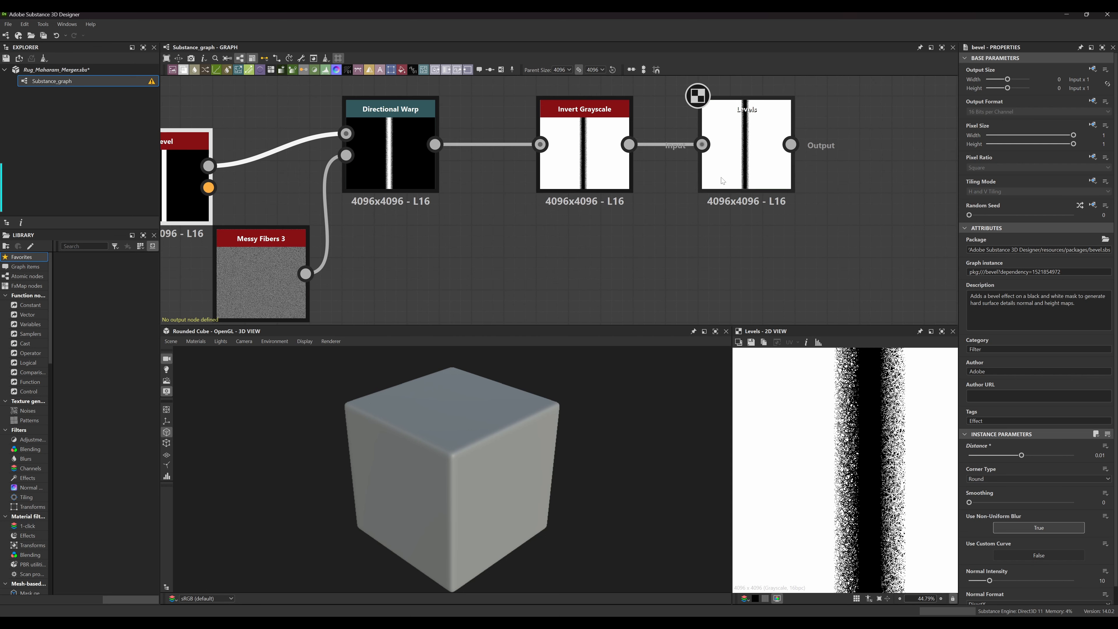
left_click(750, 162)
scroll(898, 434, "up", 8)
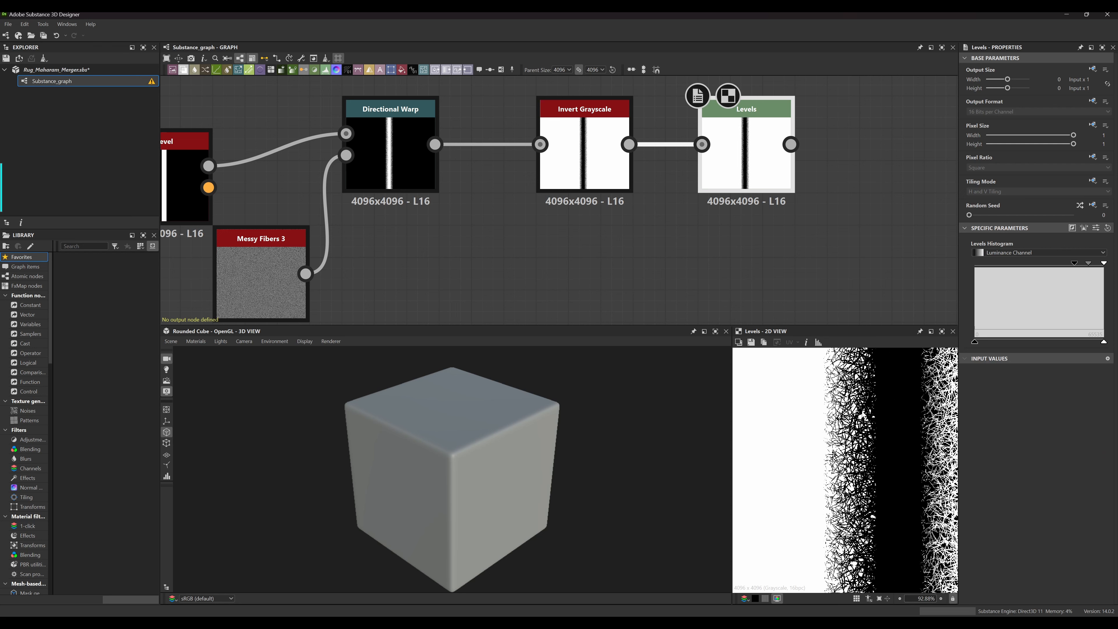
scroll(865, 413, "down", 3)
middle_click_drag(751, 260, 727, 254)
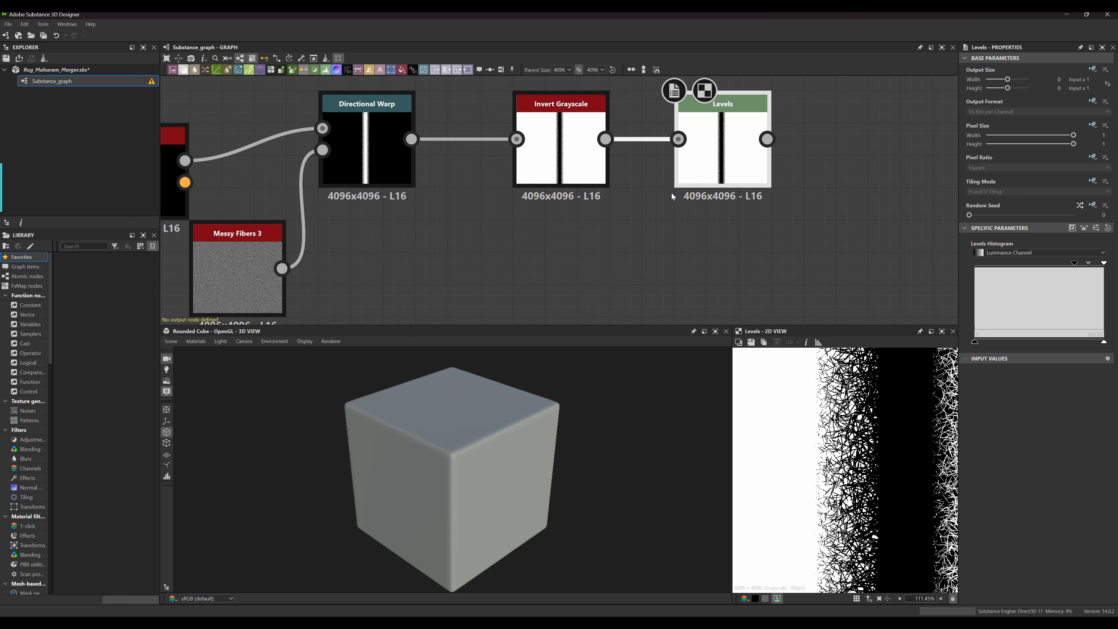
Review the strand's node chain from Shape through Levels in the graph
scroll(605, 240, "down", 5)
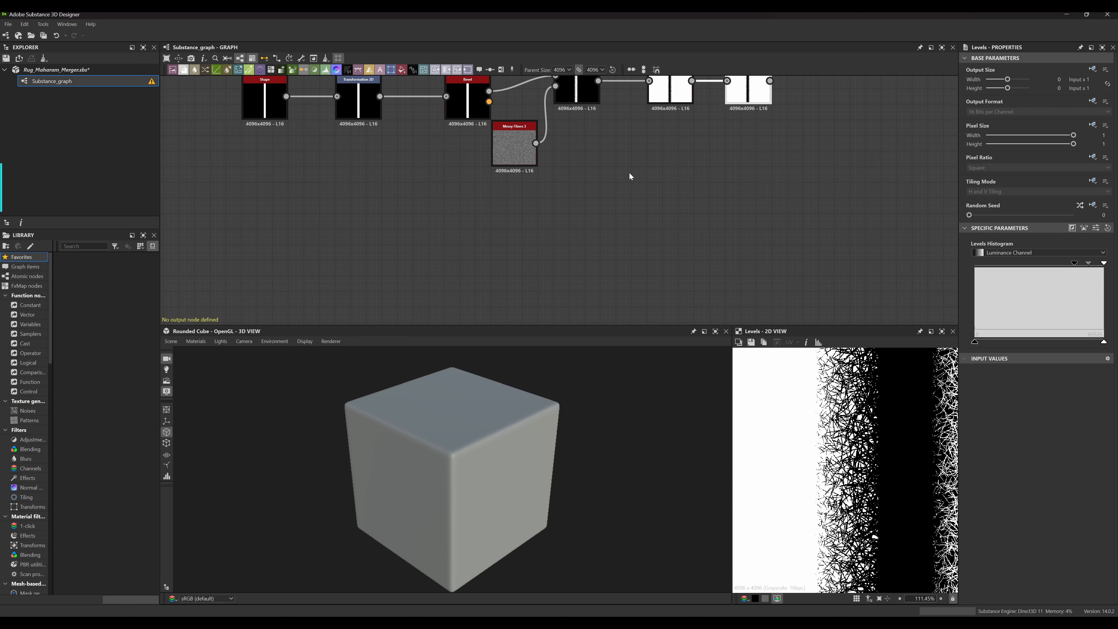
middle_click_drag(603, 192, 610, 201)
middle_click_drag(533, 210, 558, 251)
middle_click_drag(675, 255, 603, 264)
middle_click_drag(669, 243, 595, 234)
scroll(633, 229, "up", 2)
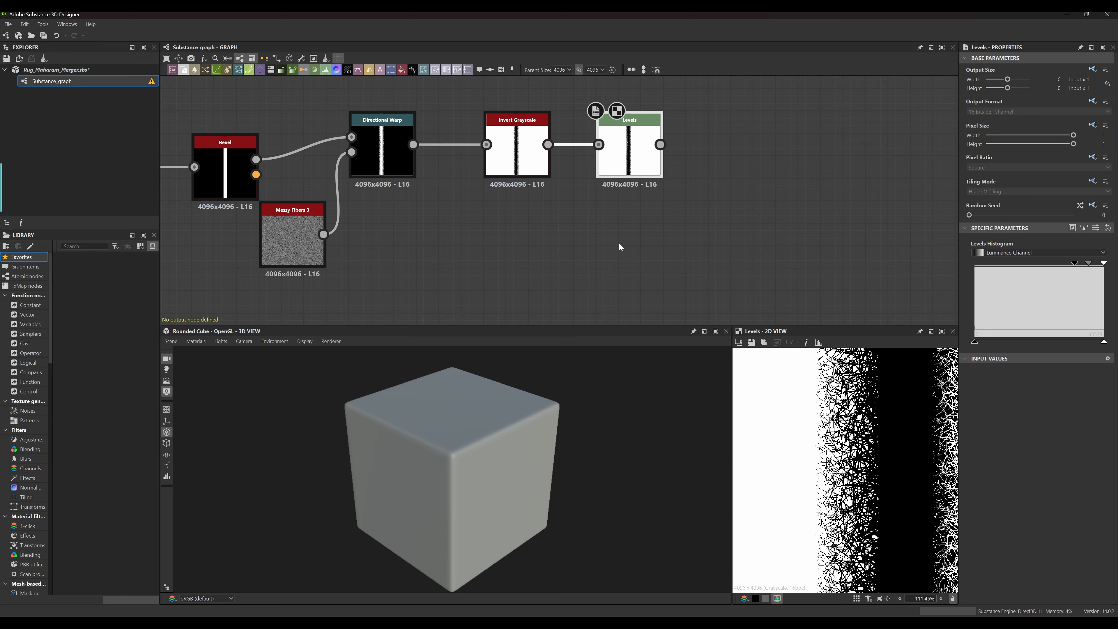
middle_click_drag(507, 257, 607, 241)
scroll(579, 227, "down", 1)
mouse_move(725, 235)
middle_mouse_down()
mouse_move(670, 252)
mouse_move(724, 233)
middle_mouse_up()
middle_click_drag(625, 251, 685, 213)
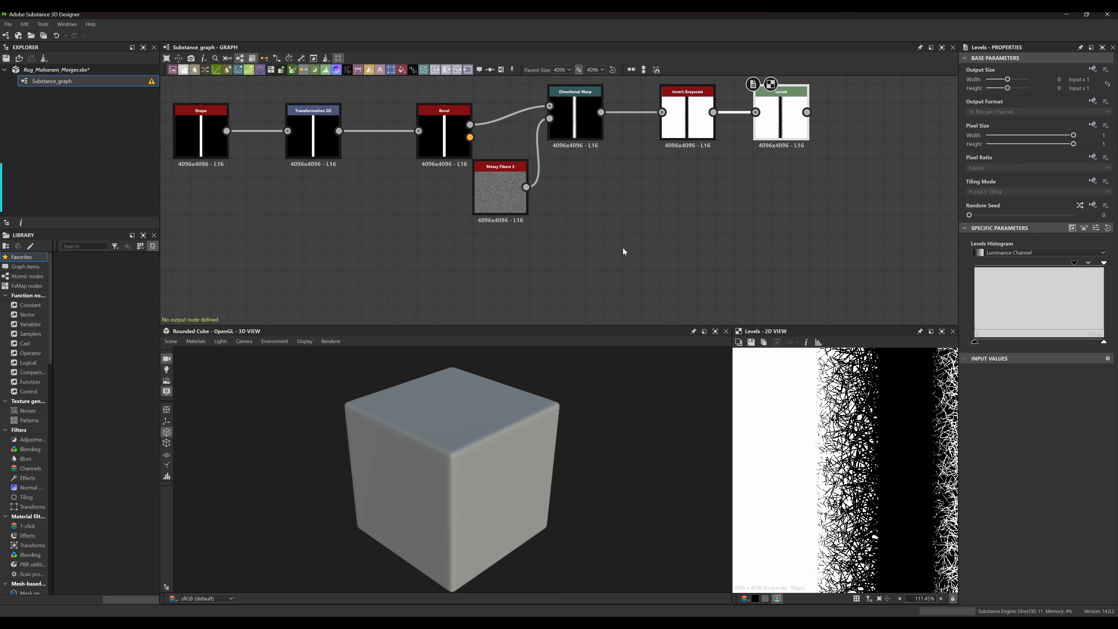
Add a Shape node in the empty graph area below the frayed strand's node chain
scroll(600, 243, "down", 3)
middle_click_drag(600, 243, 582, 209)
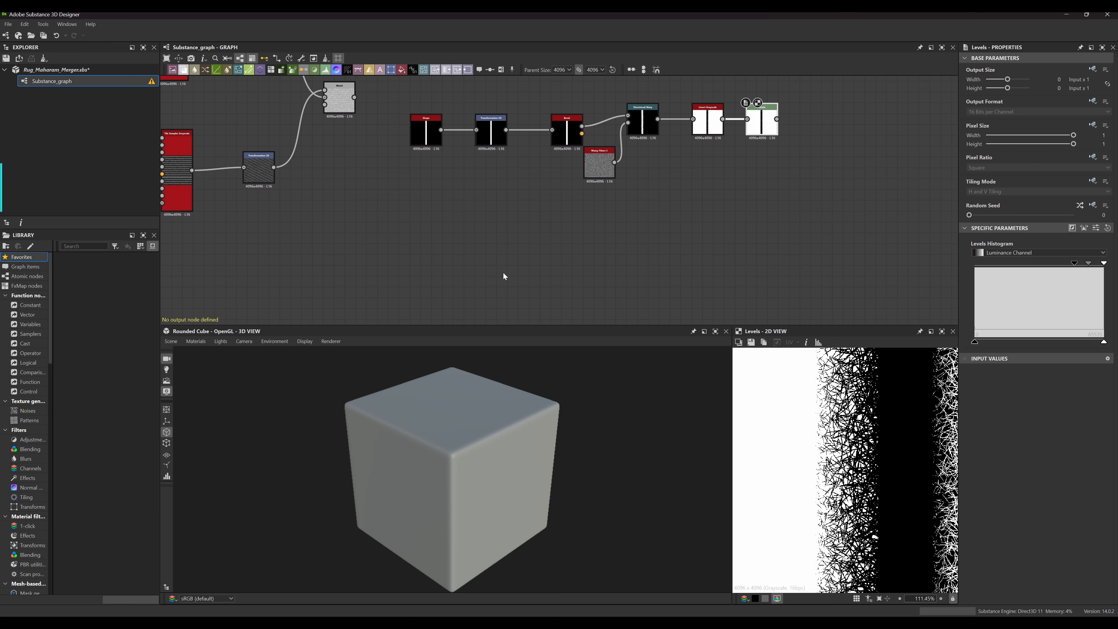
middle_click_drag(542, 249, 559, 235)
middle_click_drag(443, 231, 506, 210)
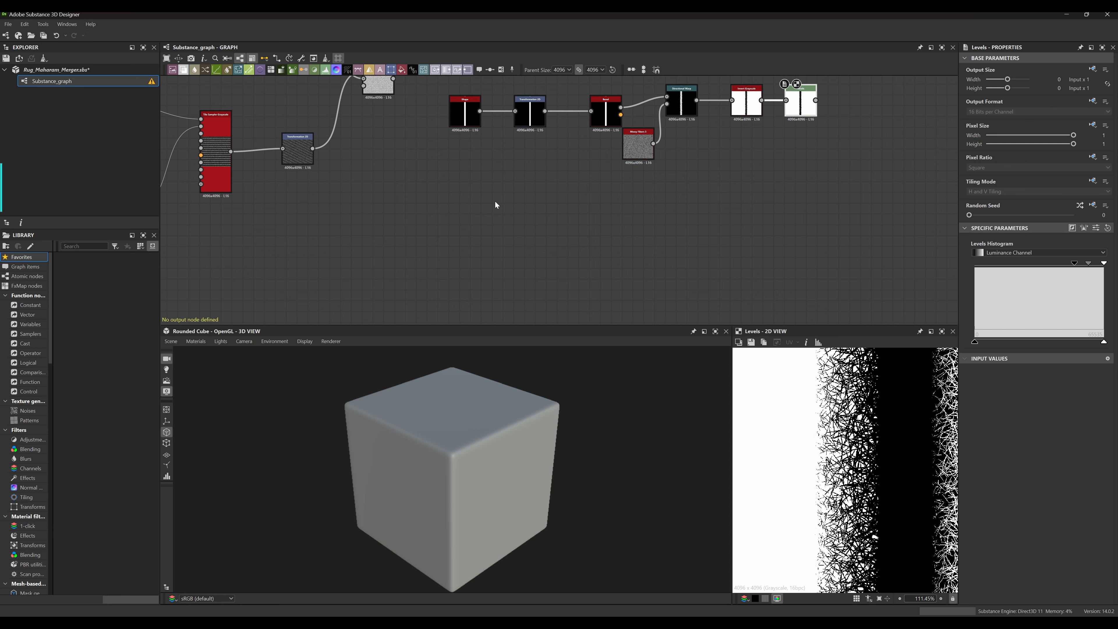
scroll(453, 204, "up", 2)
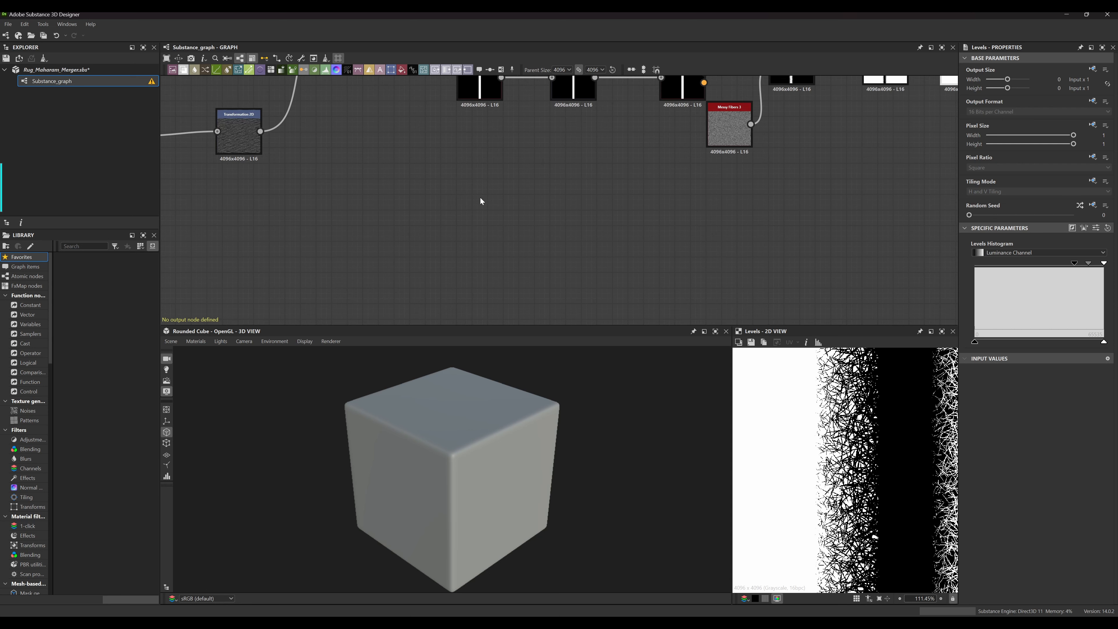
key("space")
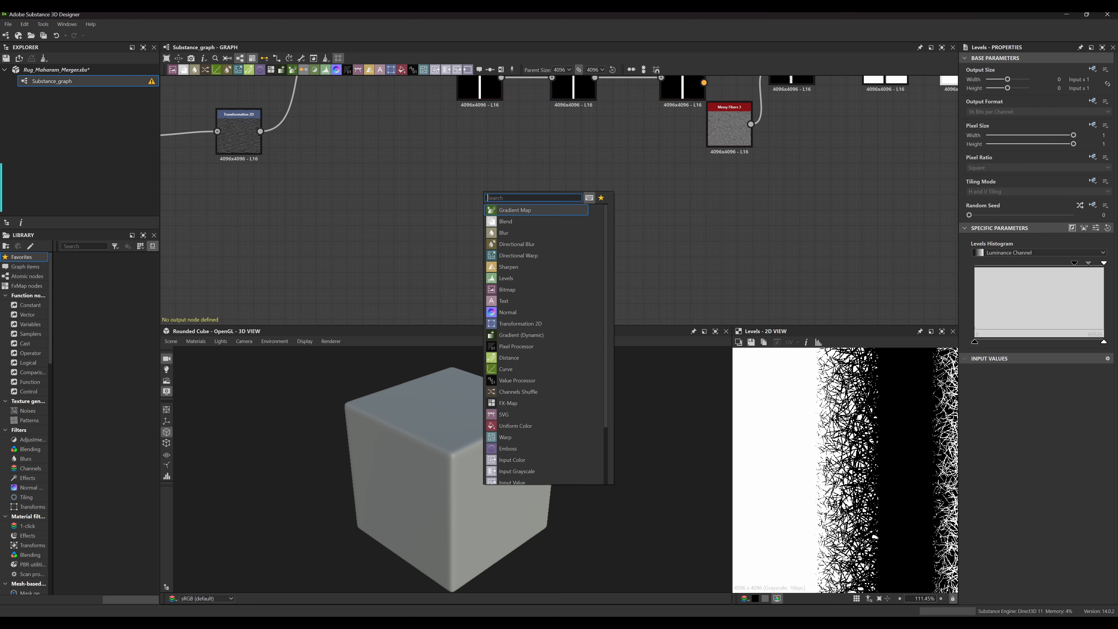
type("shape")
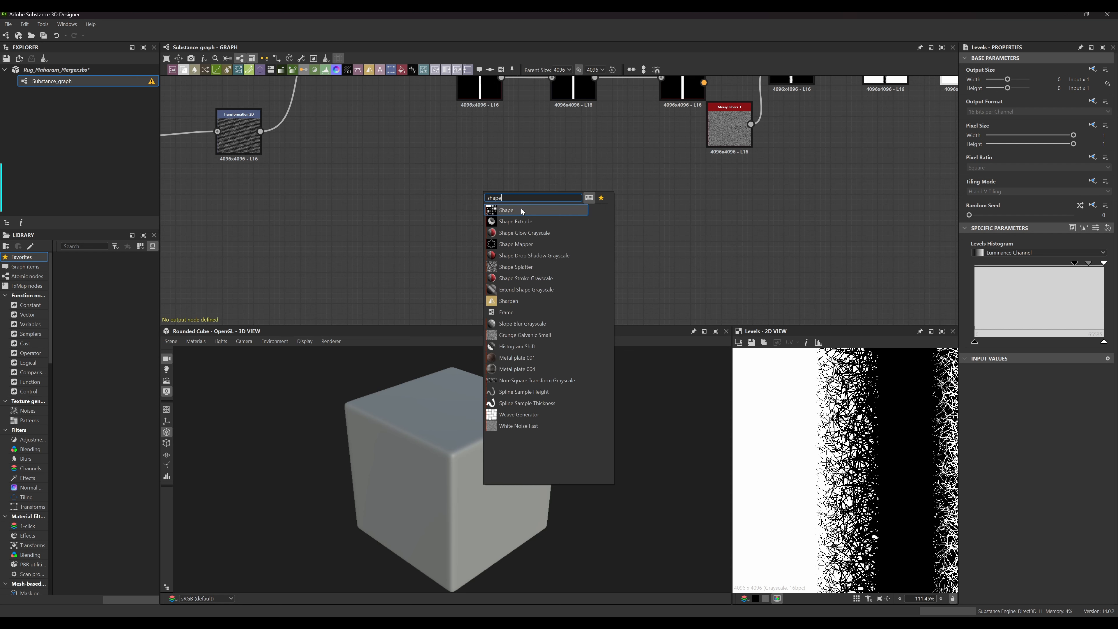
left_click(521, 210)
scroll(489, 221, "up", 3)
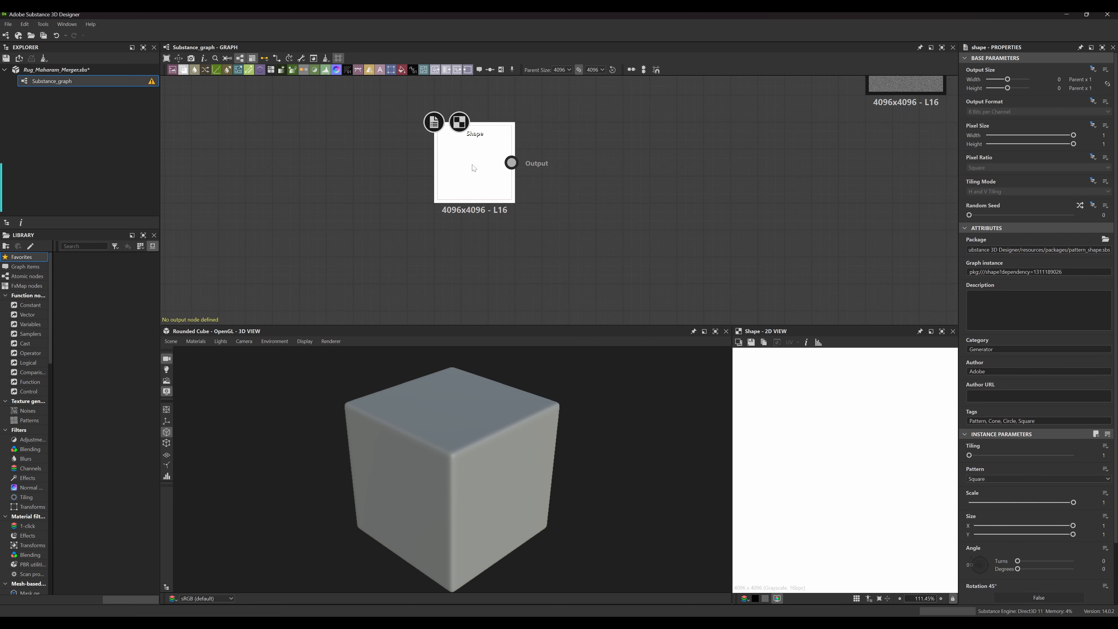
Reposition the new Shape node slightly and set its Scale to 0.98
left_click_drag(474, 165, 458, 188)
middle_click_drag(501, 261, 517, 252)
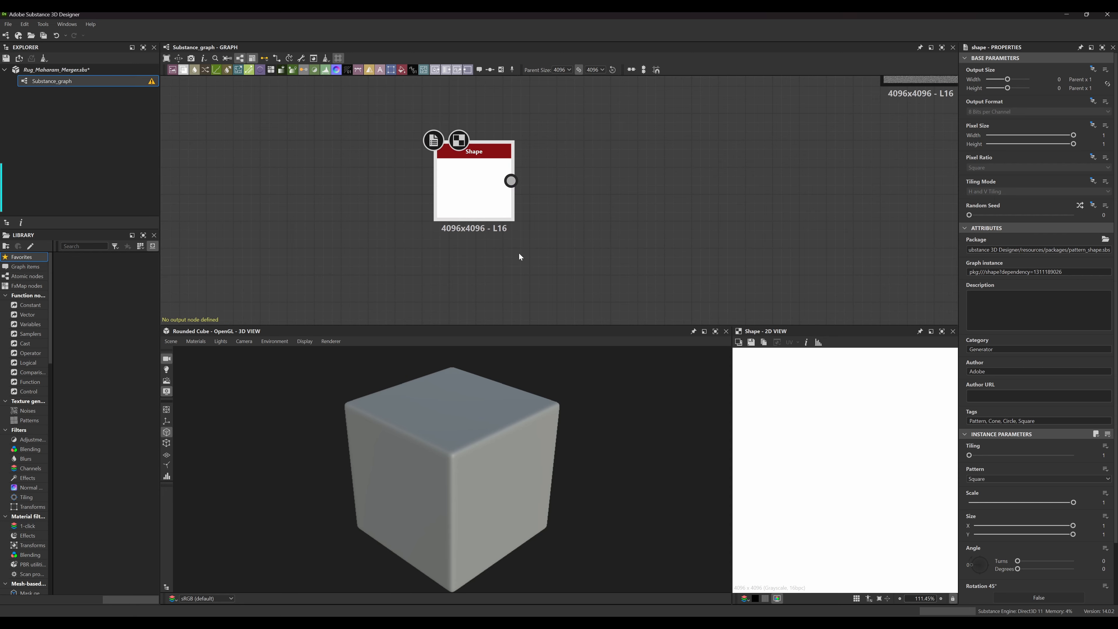
middle_click_drag(459, 186, 454, 195)
scroll(480, 222, "up", 3)
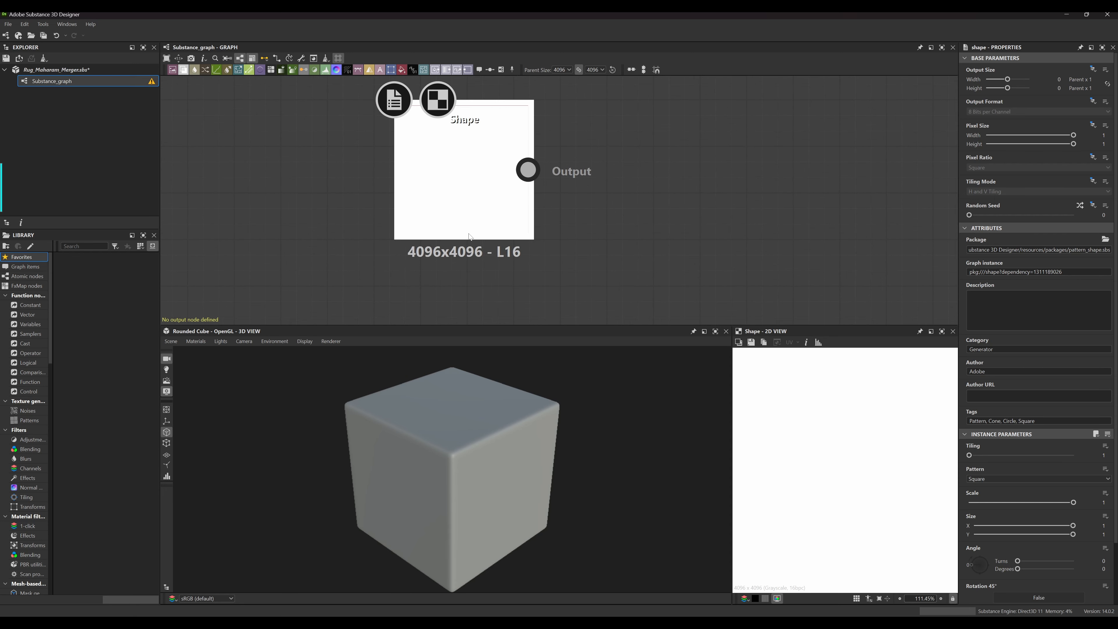
left_click(477, 219)
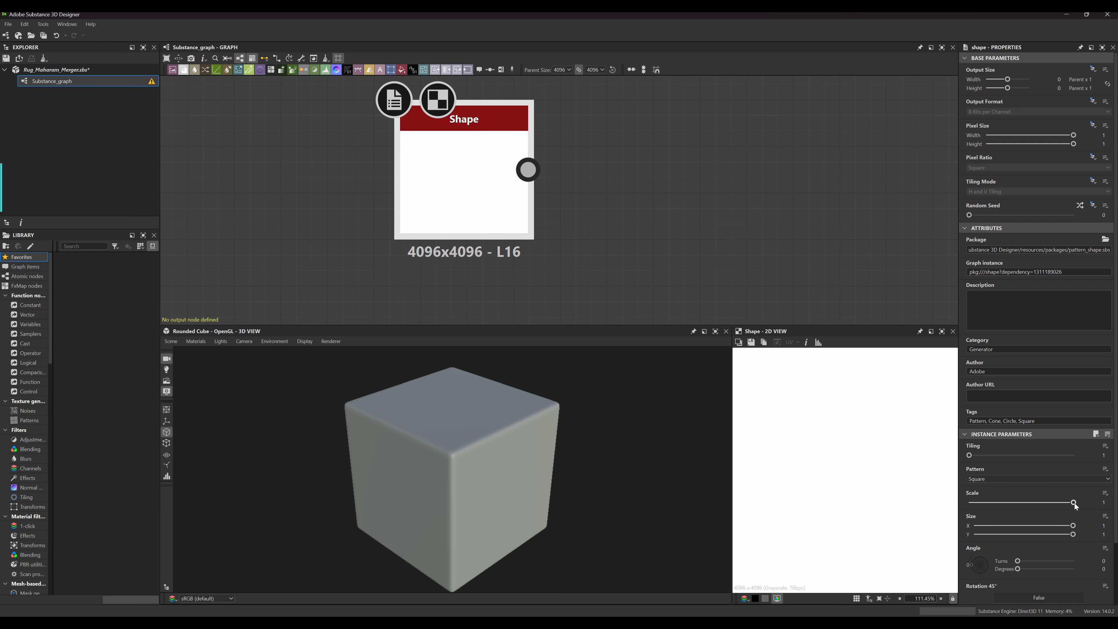
left_click_drag(1075, 503, 1076, 507)
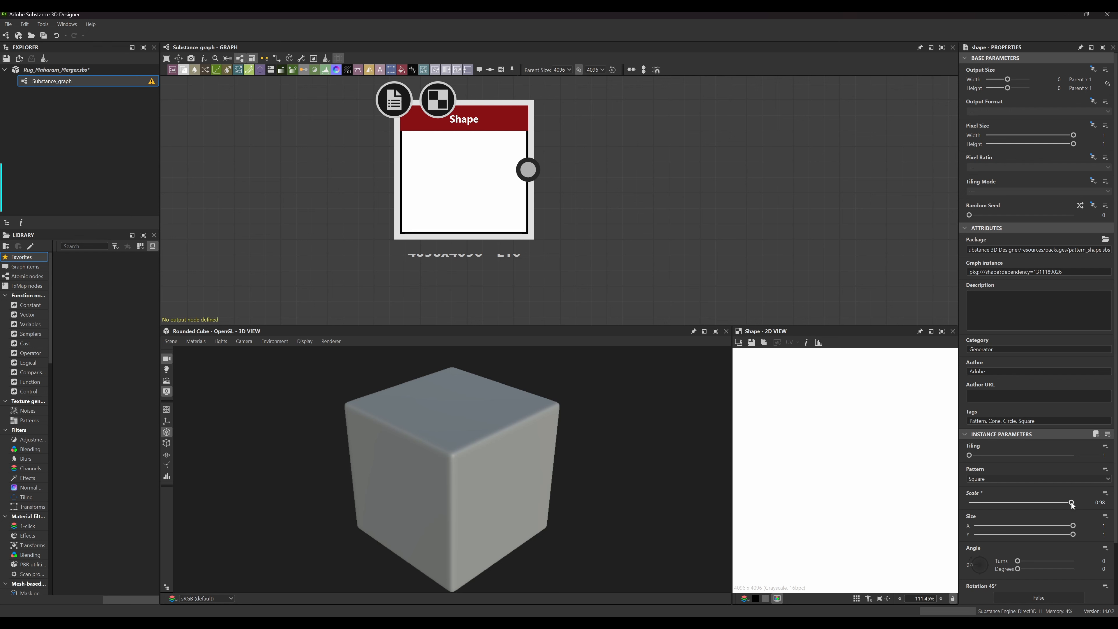
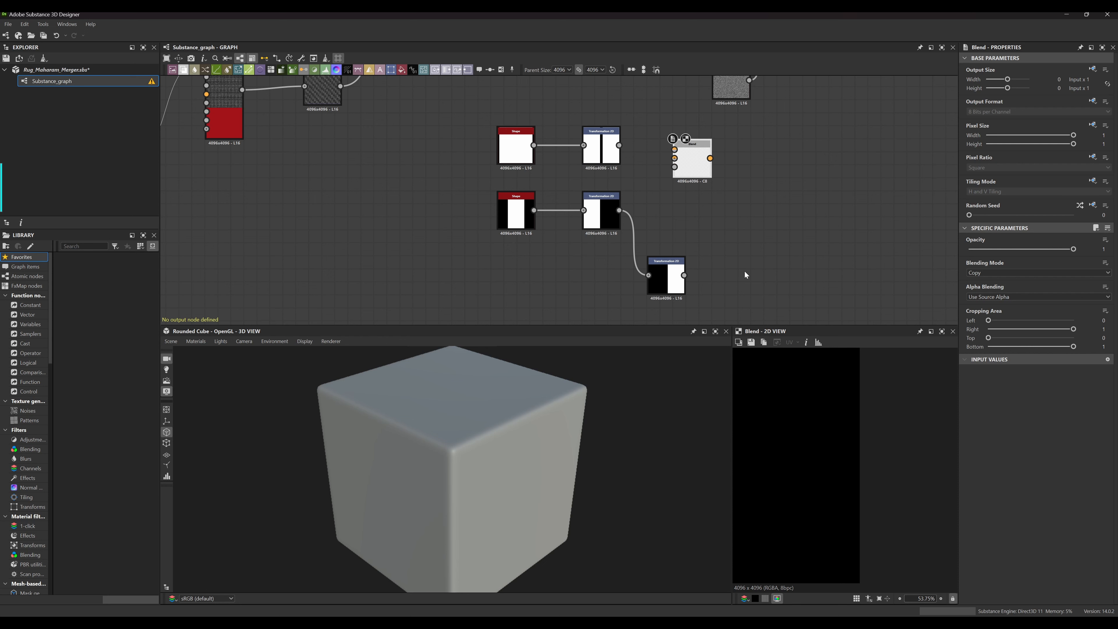
Add a second Blend node beside the lowest Transformation 2D node
middle_click_drag(771, 288, 773, 271)
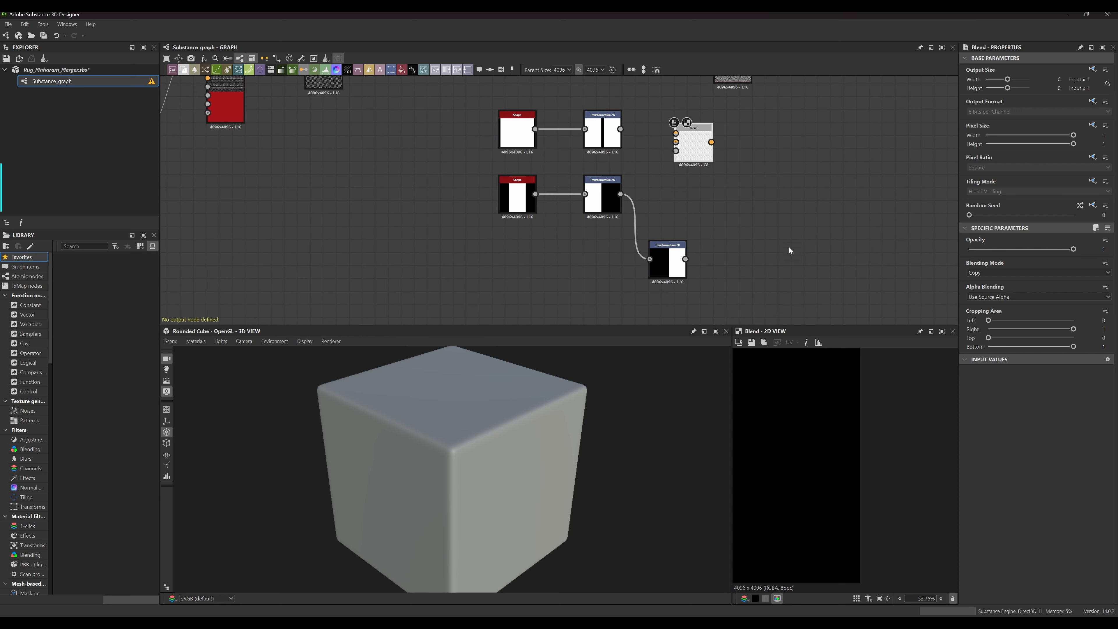
key("space")
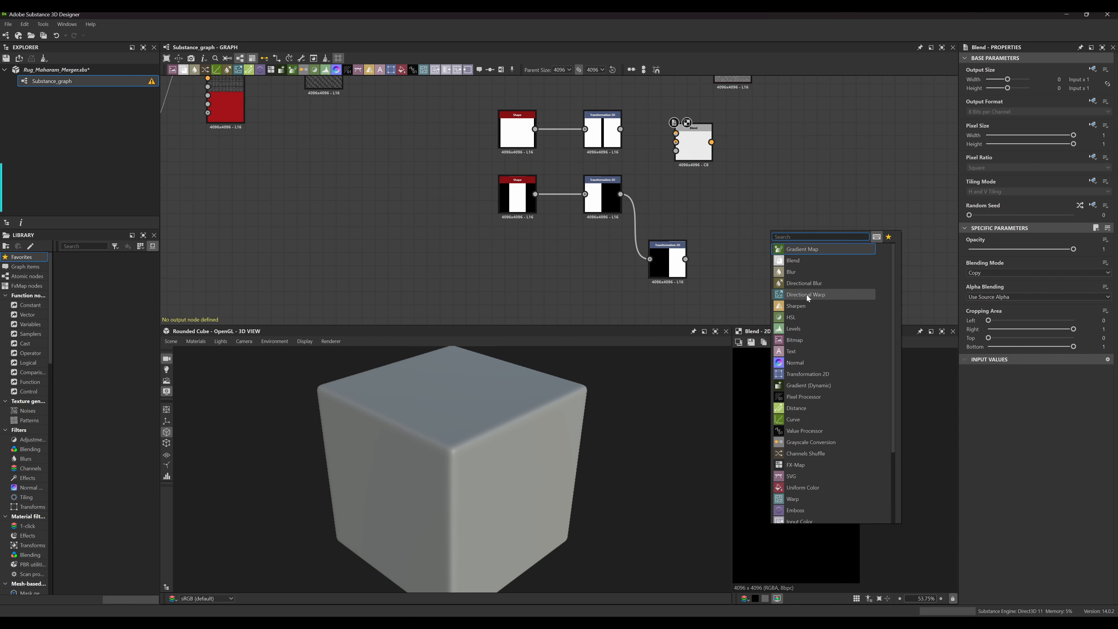
left_click(801, 262)
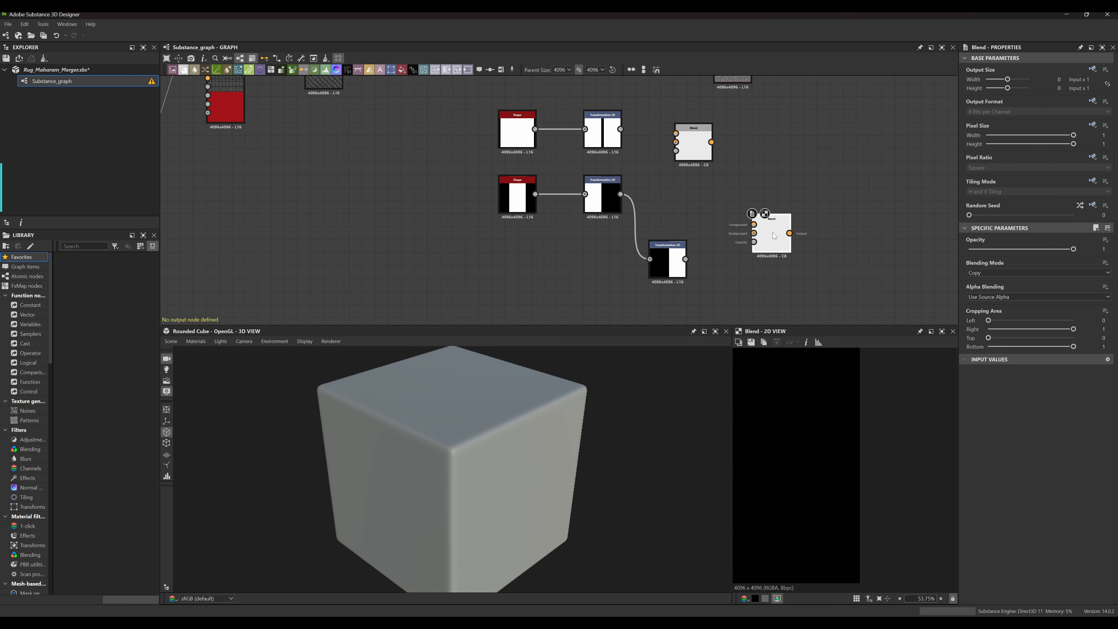
Connect the upper Transformation 2D to the upper Blend's Background and the half-white Transformation 2D below it to the Foreground
middle_click_drag(629, 161, 664, 229)
scroll(634, 172, "up", 4)
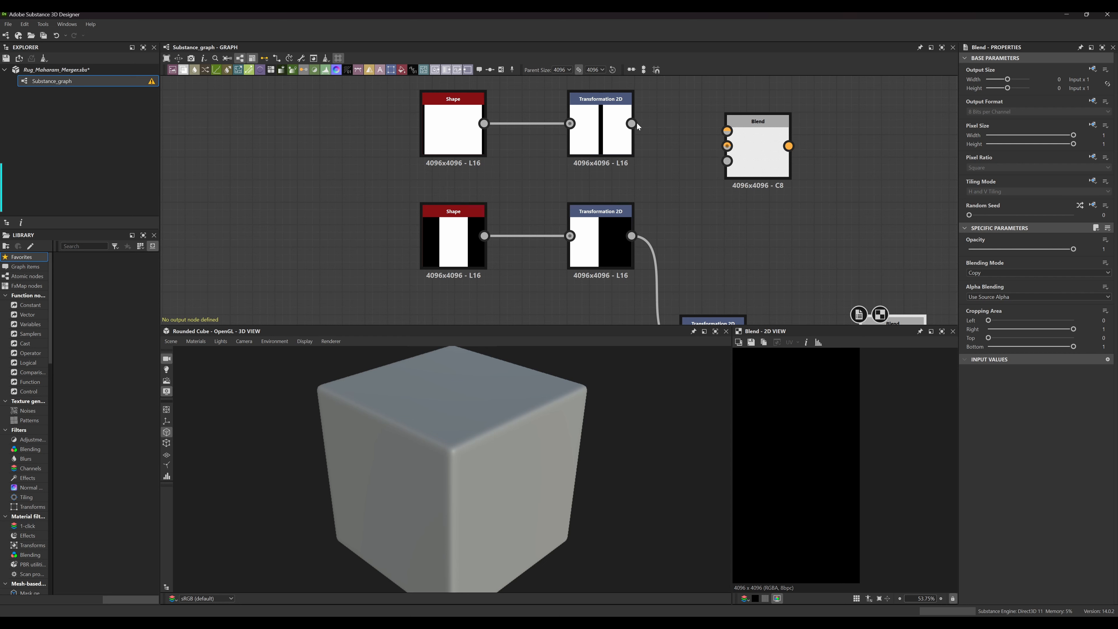
left_click_drag(636, 125, 734, 155)
scroll(733, 153, "down", 3)
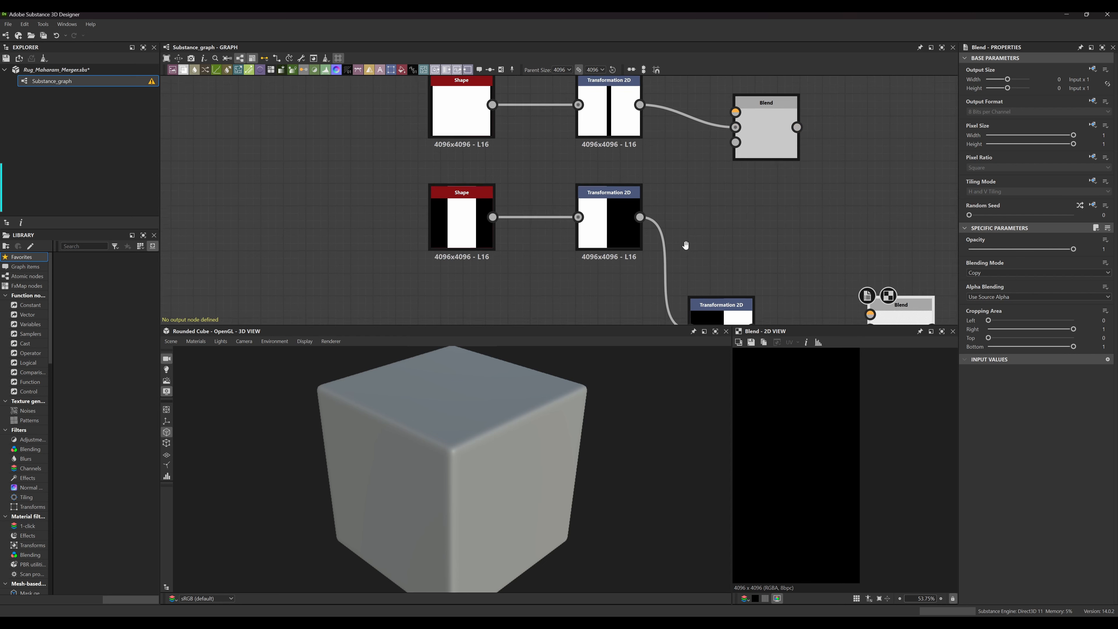
middle_click_drag(658, 254, 628, 239)
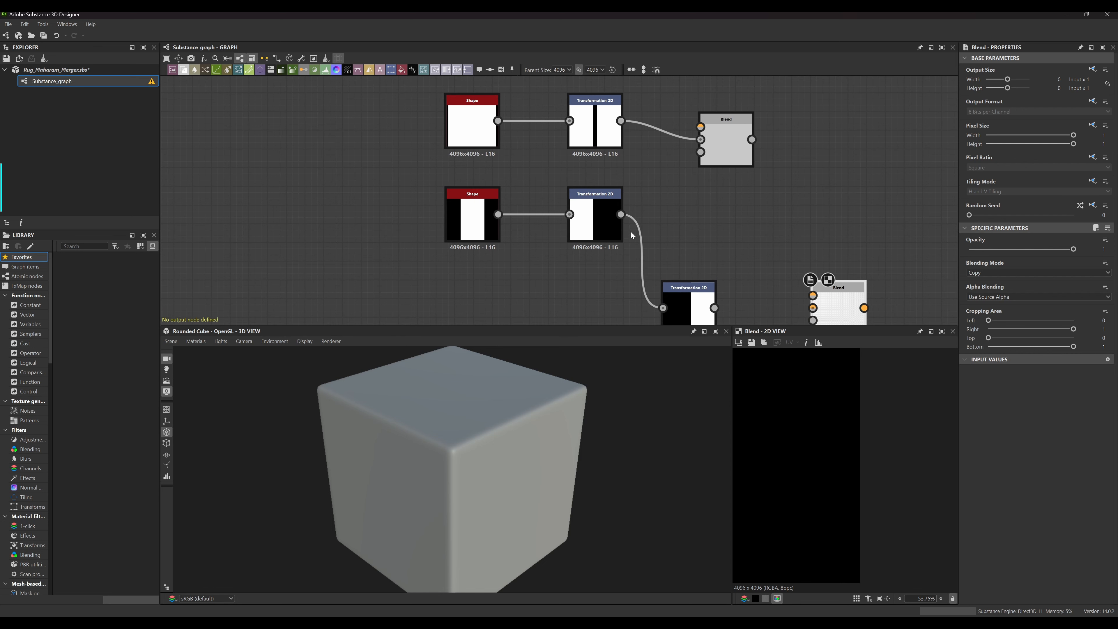
left_click_drag(621, 215, 705, 133)
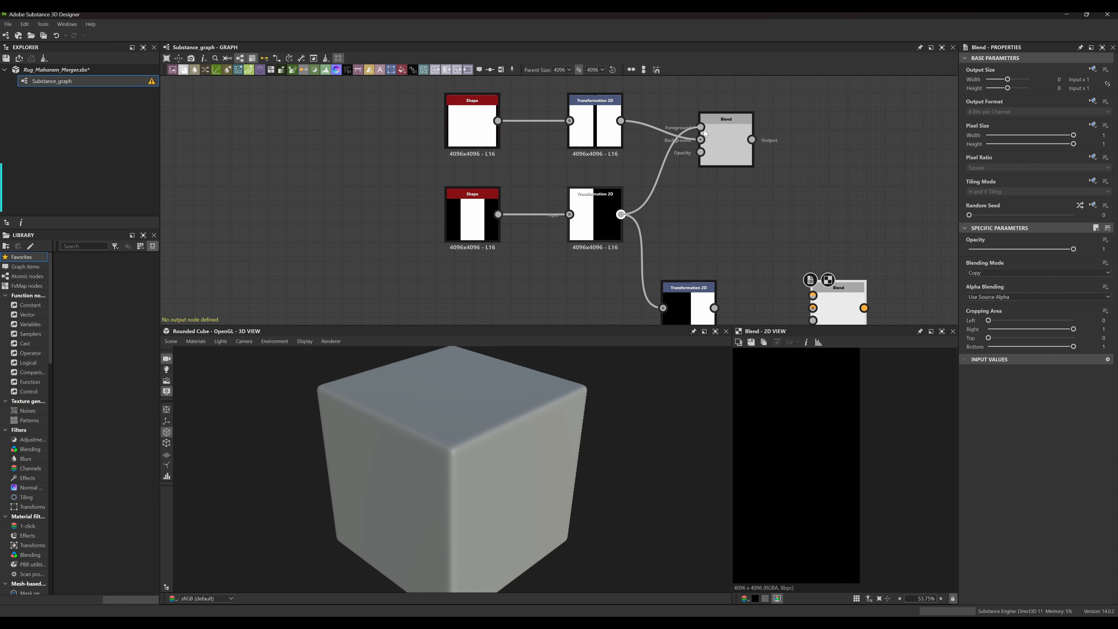
Set the upper Blend's Blending Mode to Subtract and show its whole result in the 2D view
middle_click_drag(718, 220, 618, 238)
left_click(615, 157)
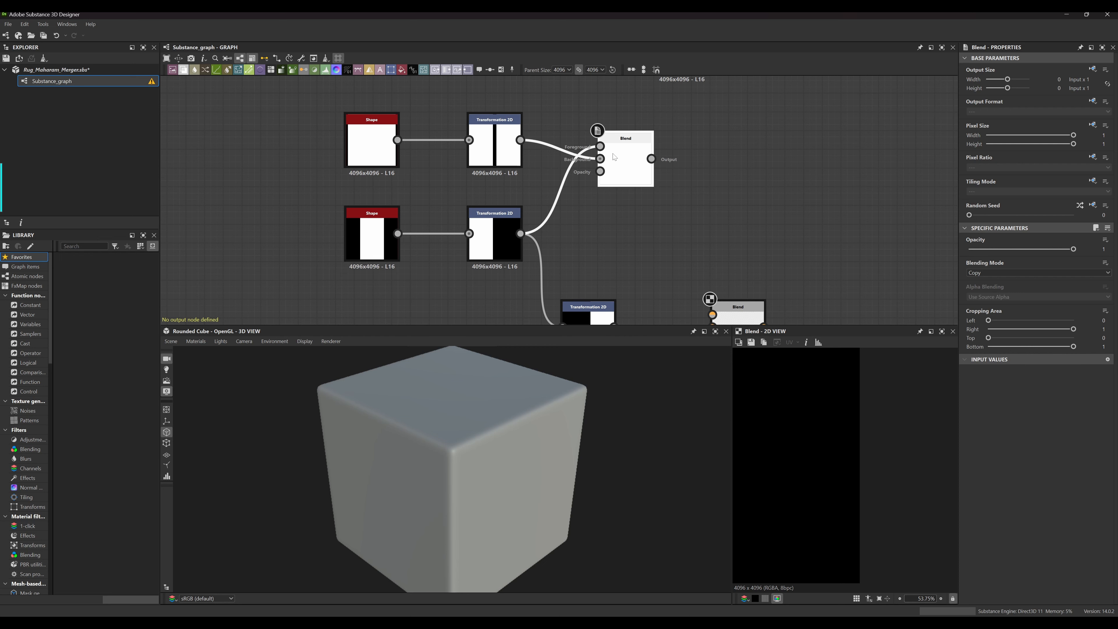
left_click(1006, 273)
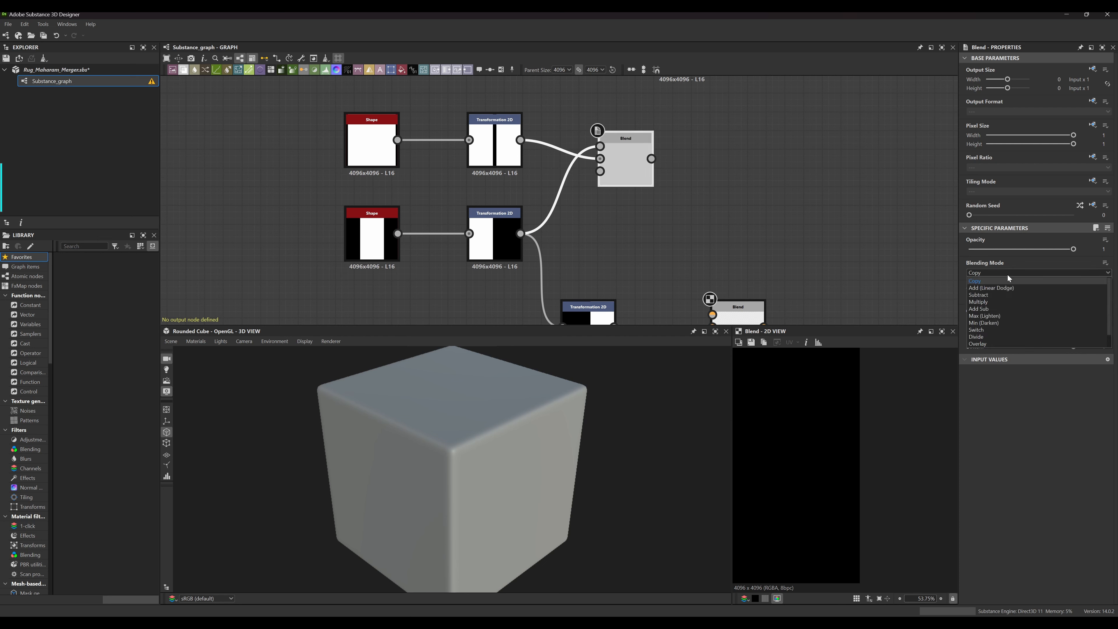
left_click(1006, 295)
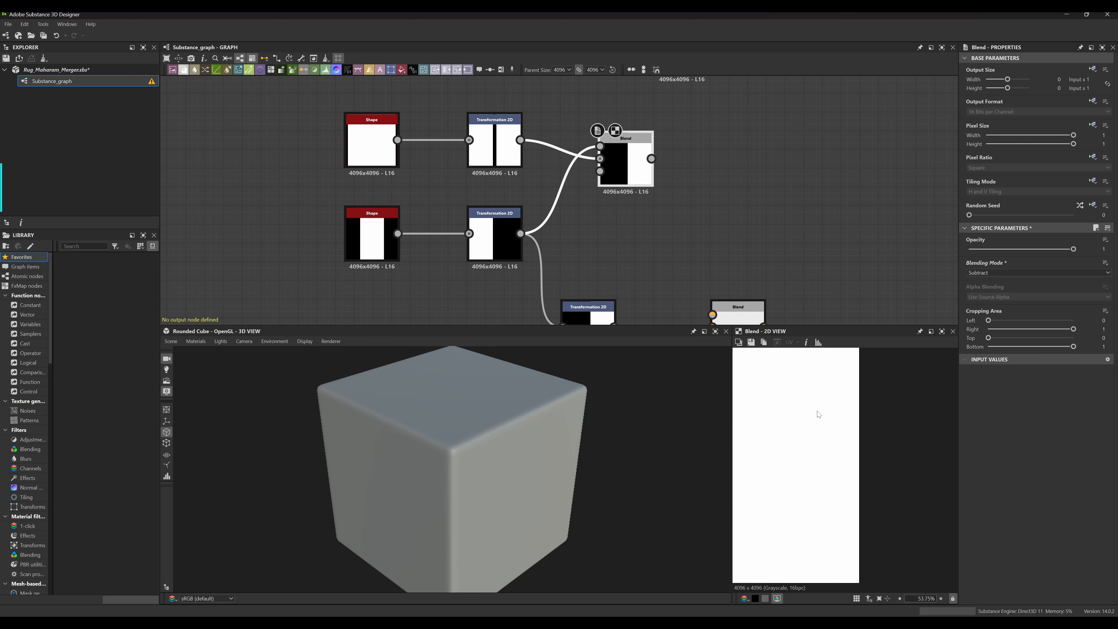
scroll(824, 418, "down", 5)
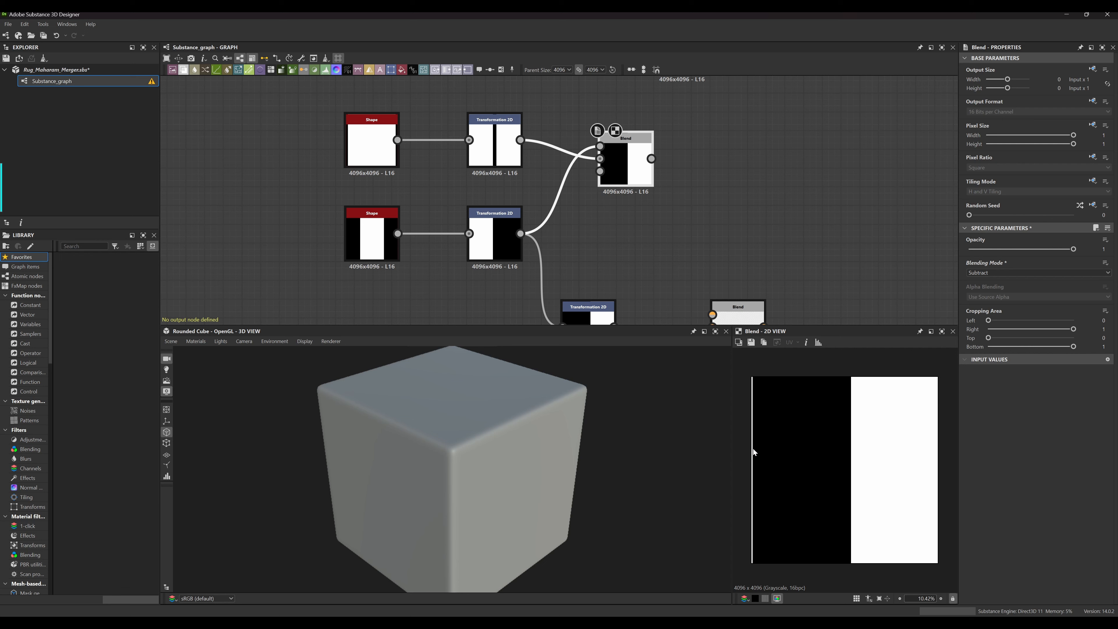
Shift the half-white mask's Transformation 2D feeding the upper Blend to an offset of about X 0.2687, Y 0.007
left_click(485, 242)
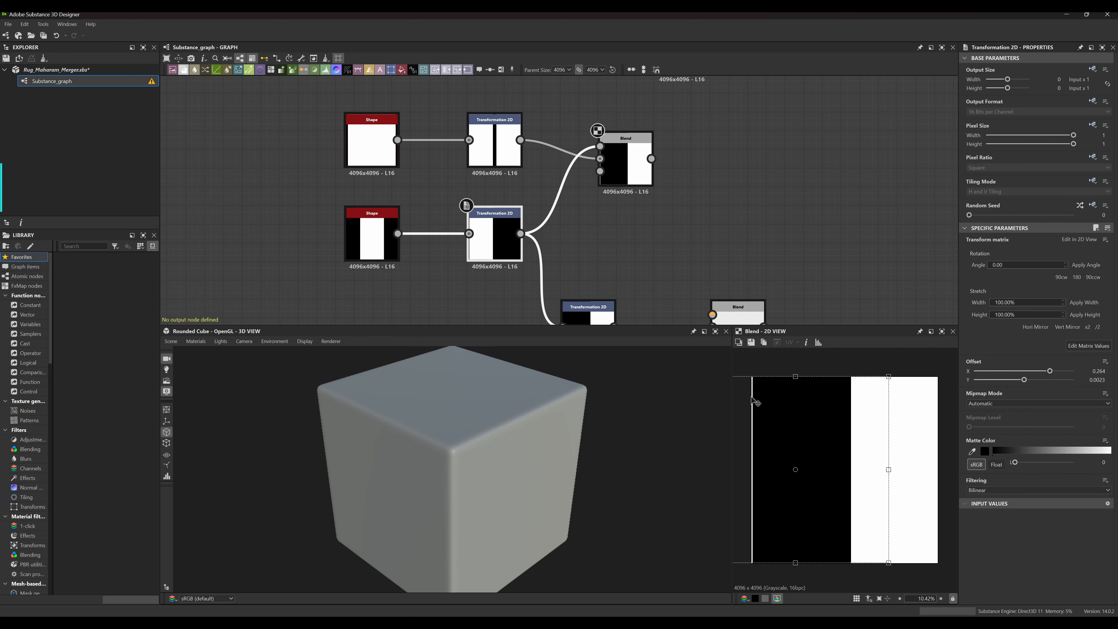
middle_click_drag(502, 304, 530, 251)
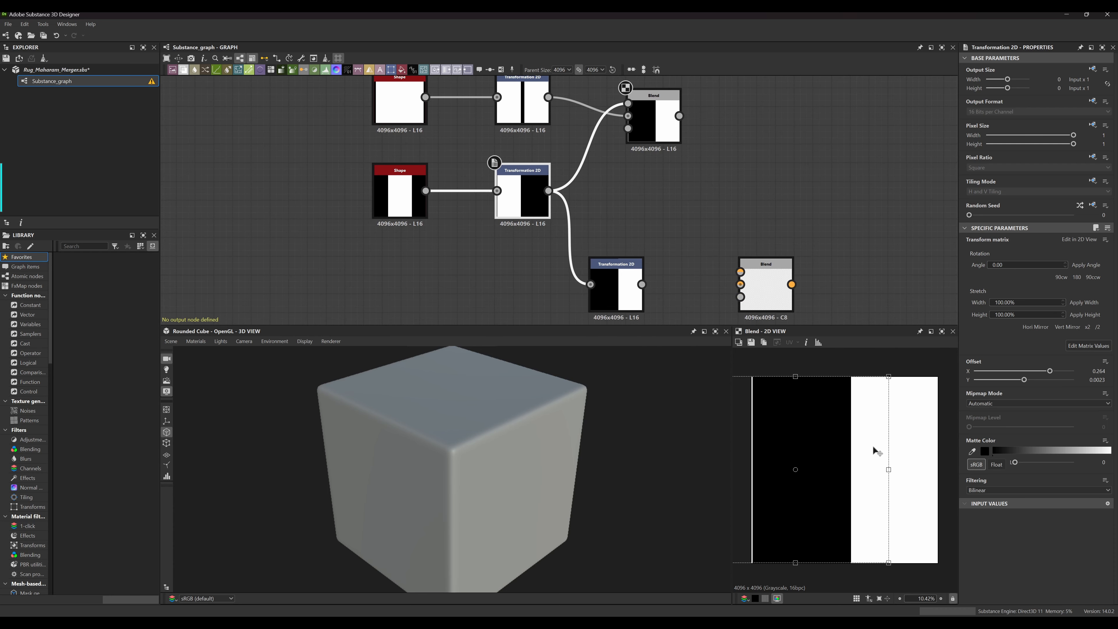
left_click_drag(873, 446, 873, 446)
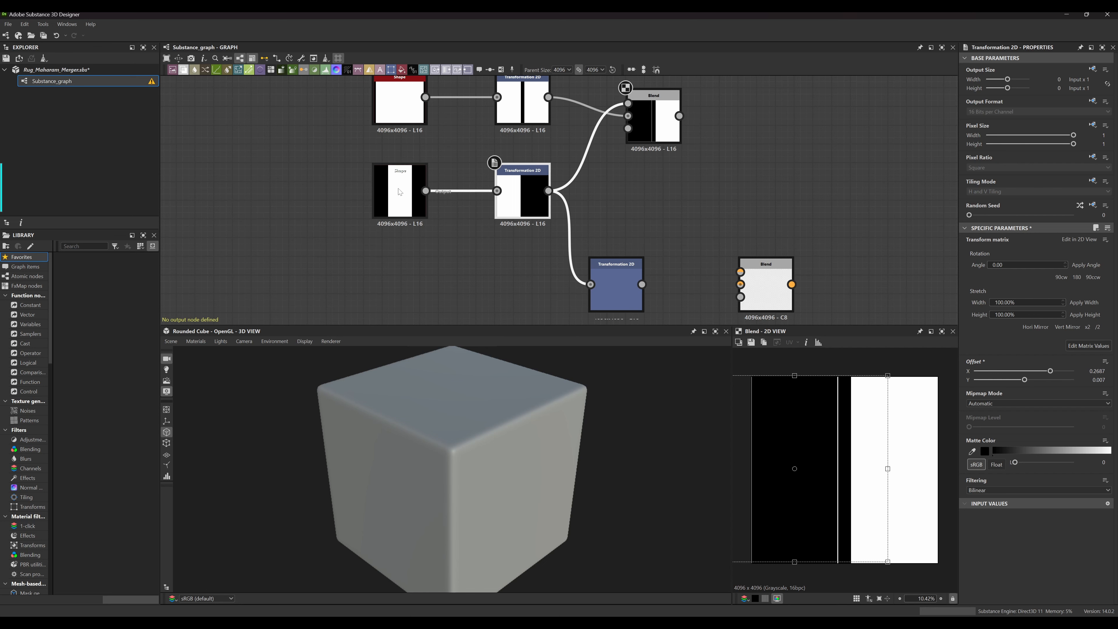
Shift the upper shape's Transformation 2D to an offset of about X 0.5141, Y 0.0014
middle_click_drag(473, 243, 498, 287)
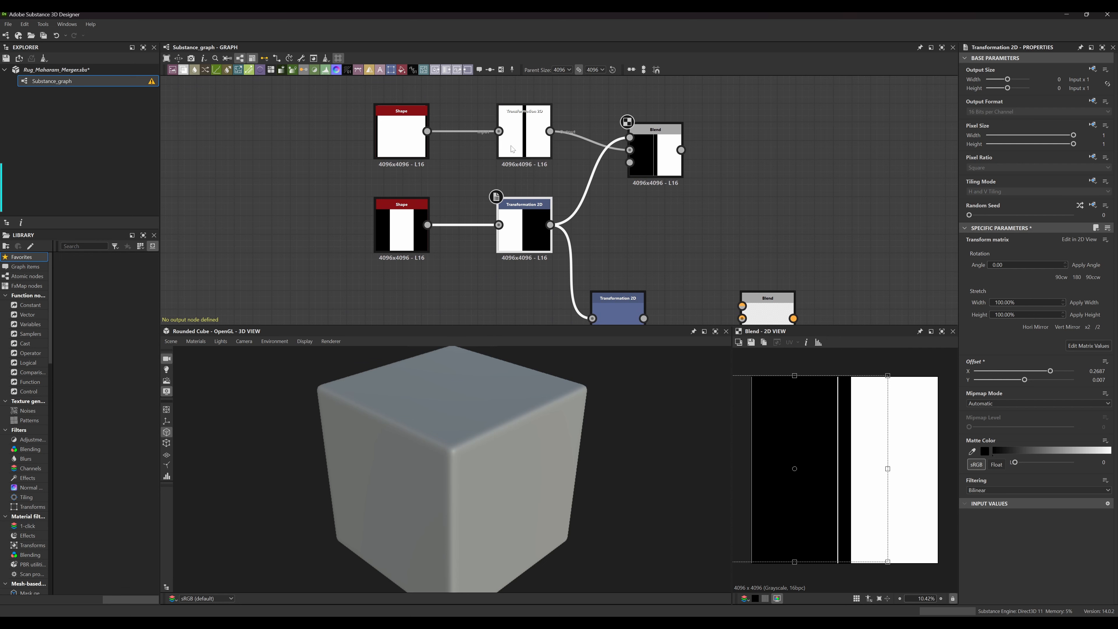
middle_click_drag(479, 169, 491, 168)
left_click(529, 140)
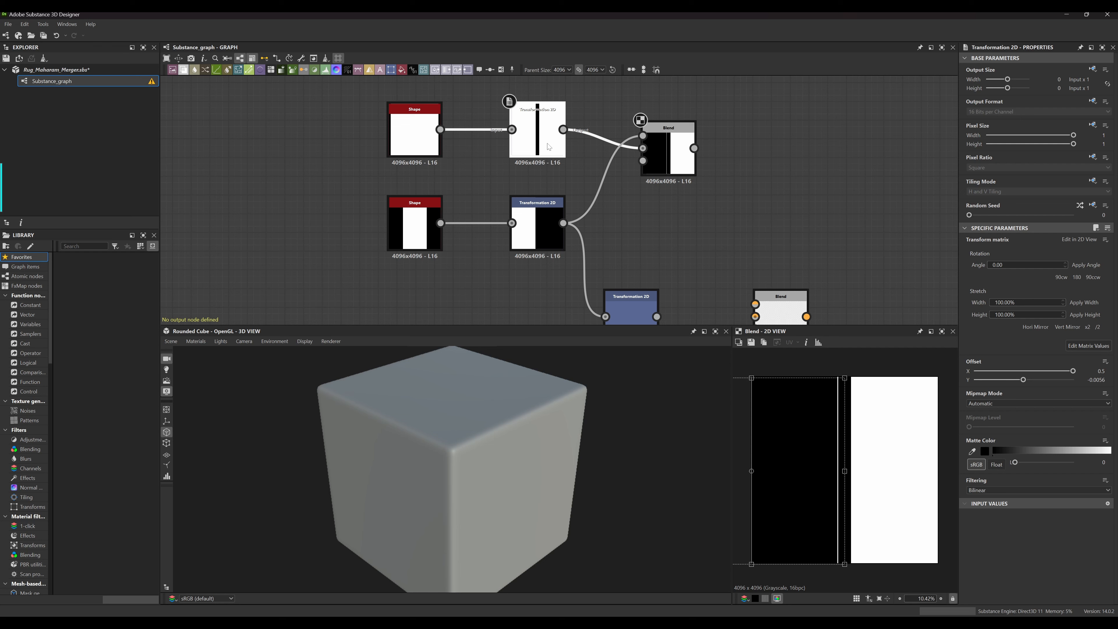
left_click_drag(807, 423, 801, 419)
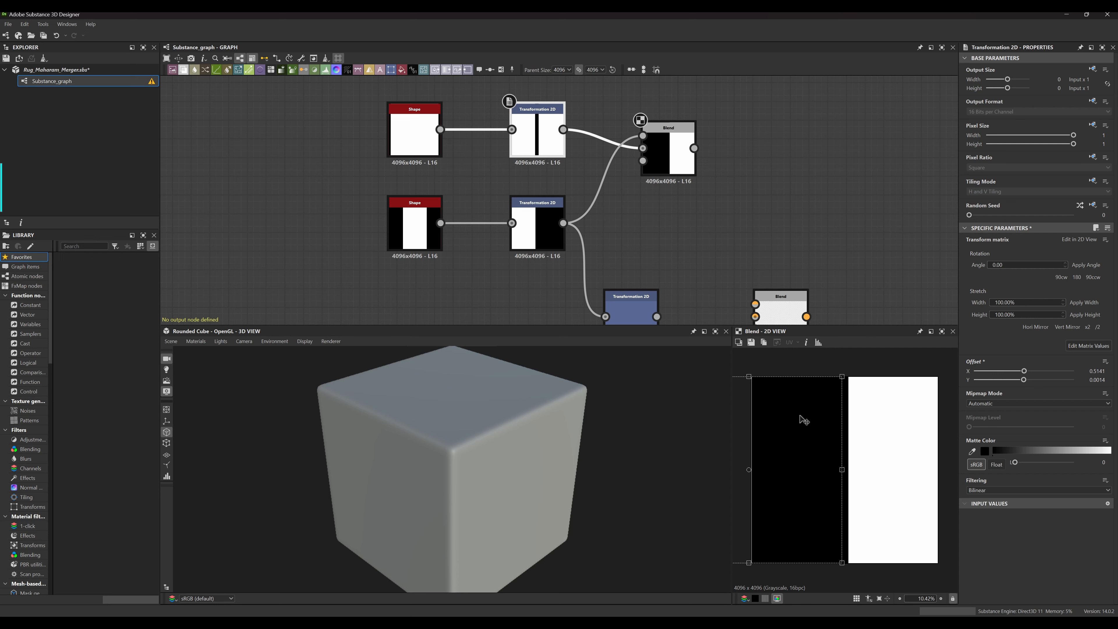
Connect the upper Transformation 2D to the second Blend's Background and the lowest Transformation 2D to its Foreground
middle_click_drag(669, 244, 579, 187)
double_click(556, 260)
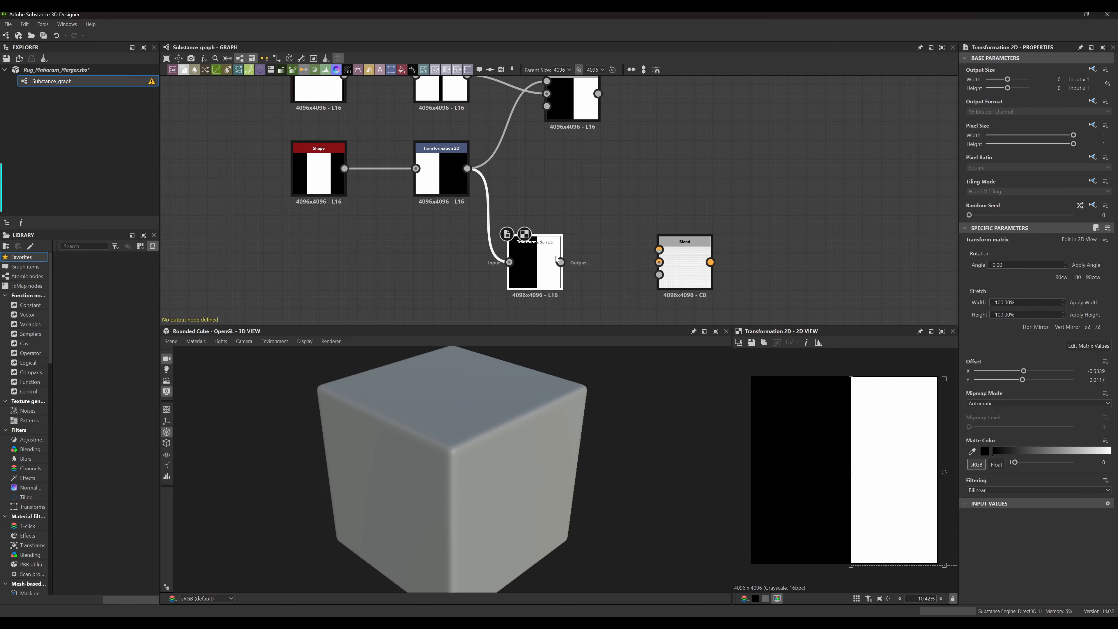
middle_click_drag(607, 241, 601, 231)
middle_click_drag(529, 135, 532, 164)
left_click_drag(470, 98, 662, 285)
middle_click_drag(594, 261, 570, 239)
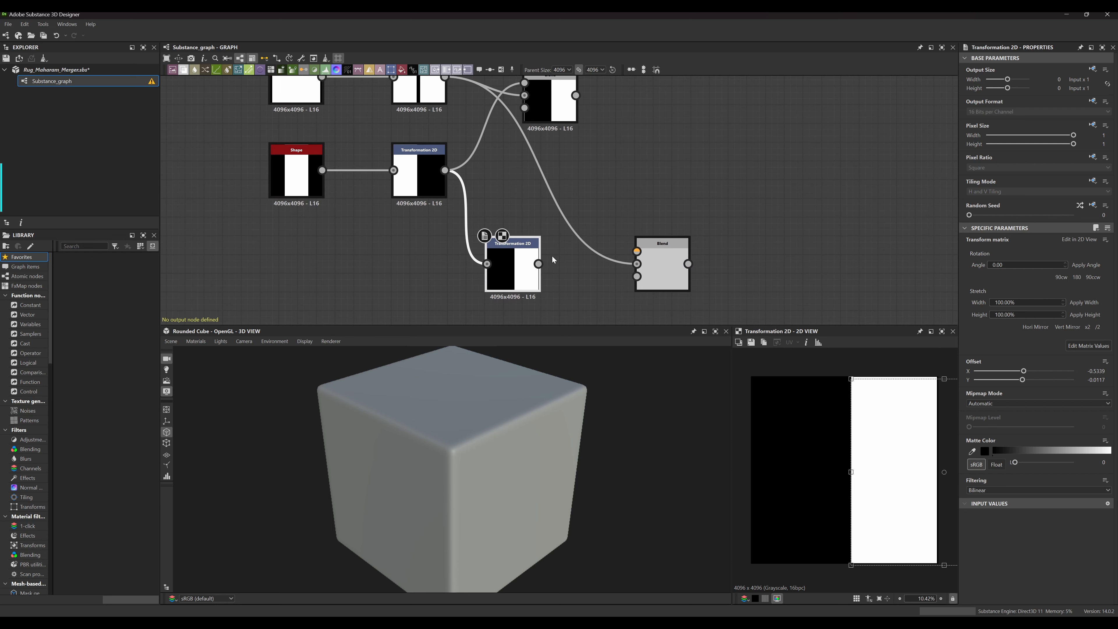
left_click_drag(538, 263, 638, 251)
Set the second Blend's Blending Mode to Subtract and display its result in the 2D view
left_click(668, 275)
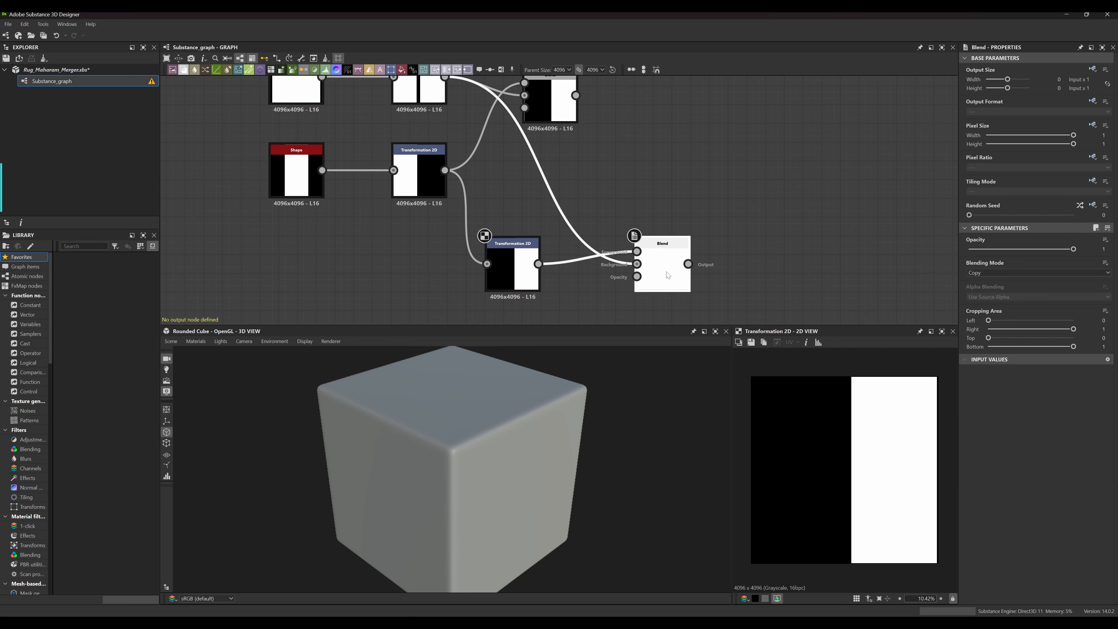
left_click(1008, 271)
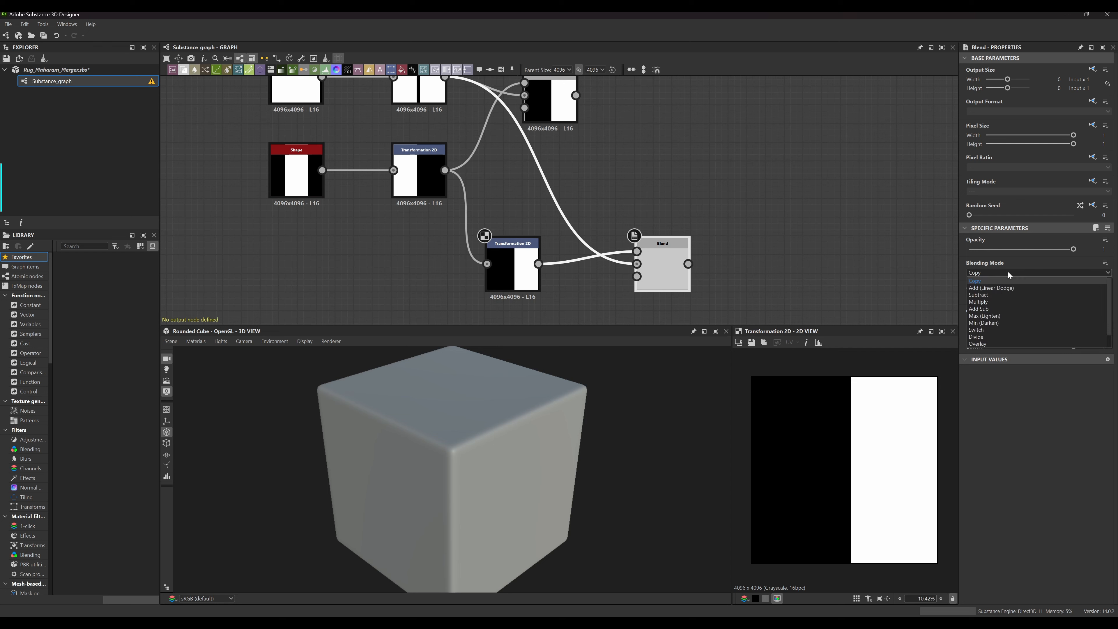
left_click(995, 295)
double_click(646, 263)
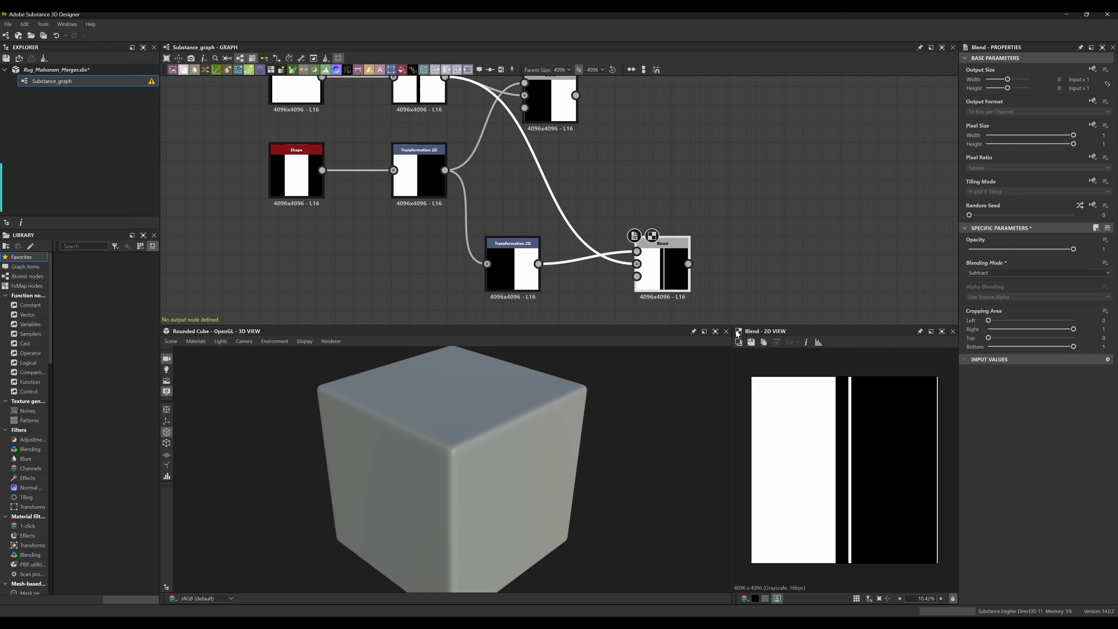
Shift the lowest Transformation 2D feeding the second Blend to an offset of about X -0.5222, Y 0
middle_click_drag(792, 282, 789, 245)
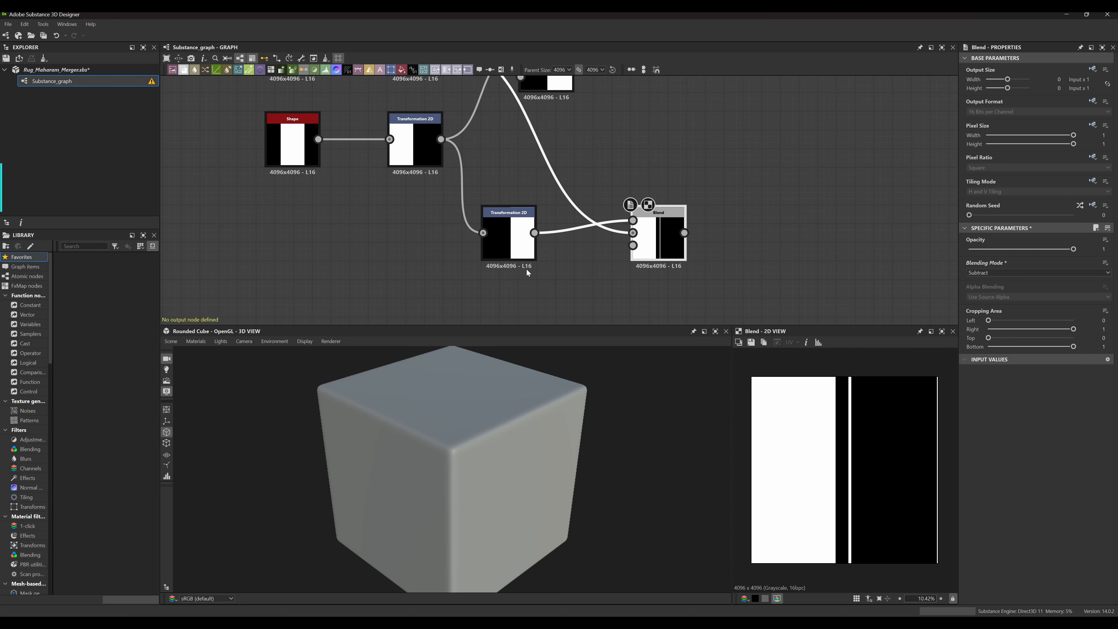
left_click(524, 249)
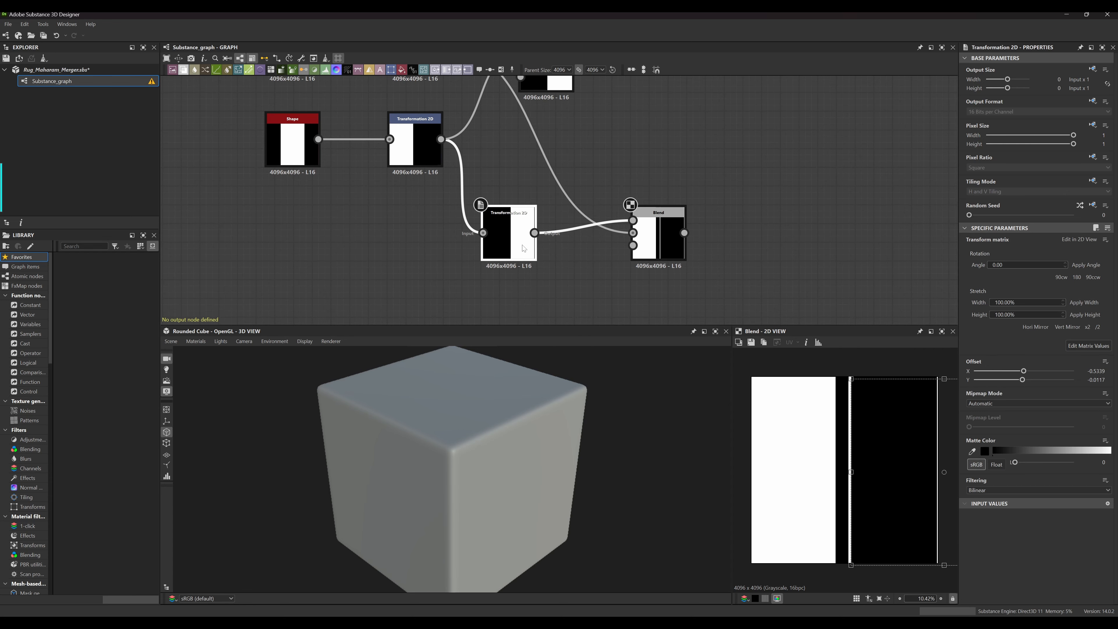
left_click_drag(881, 429, 875, 422)
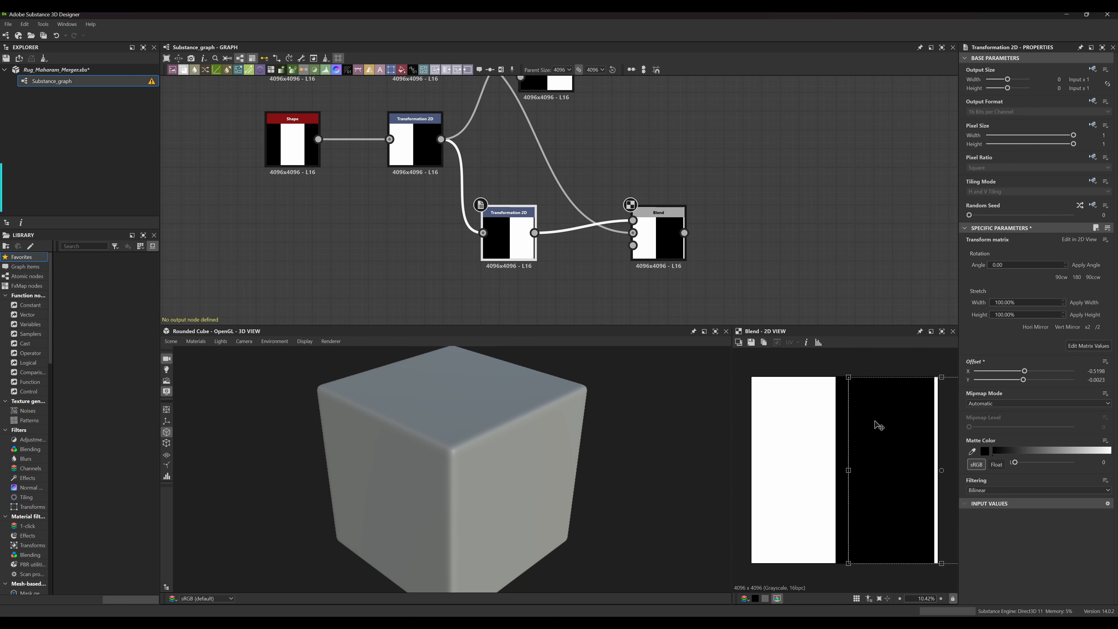
left_click_drag(877, 425, 879, 426)
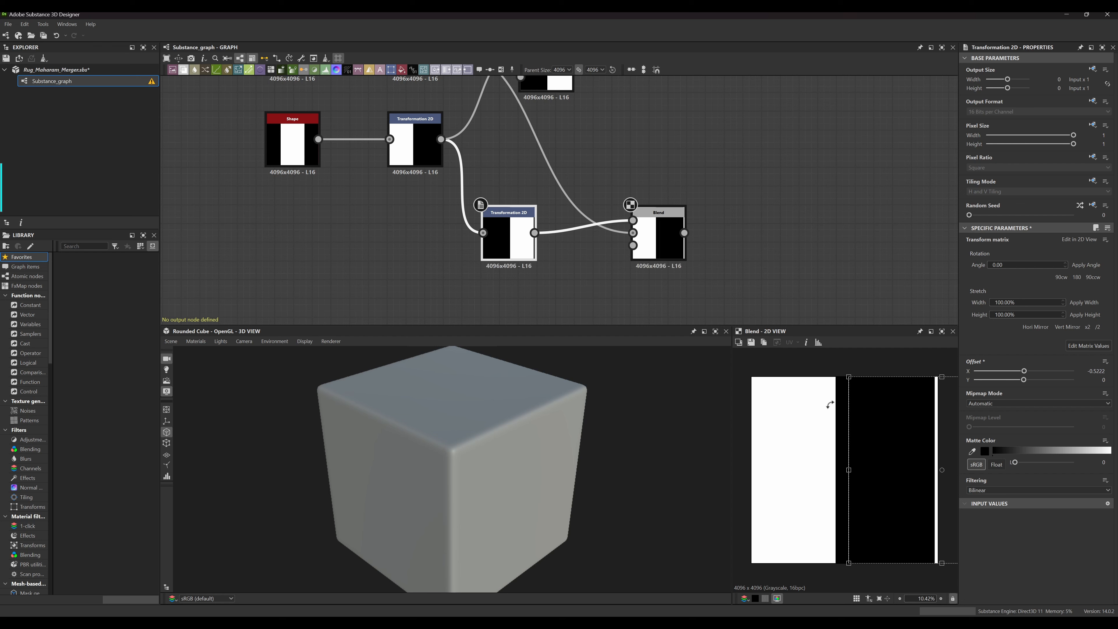
Set the lower Shape node's Size X to 0.5
left_click(293, 145)
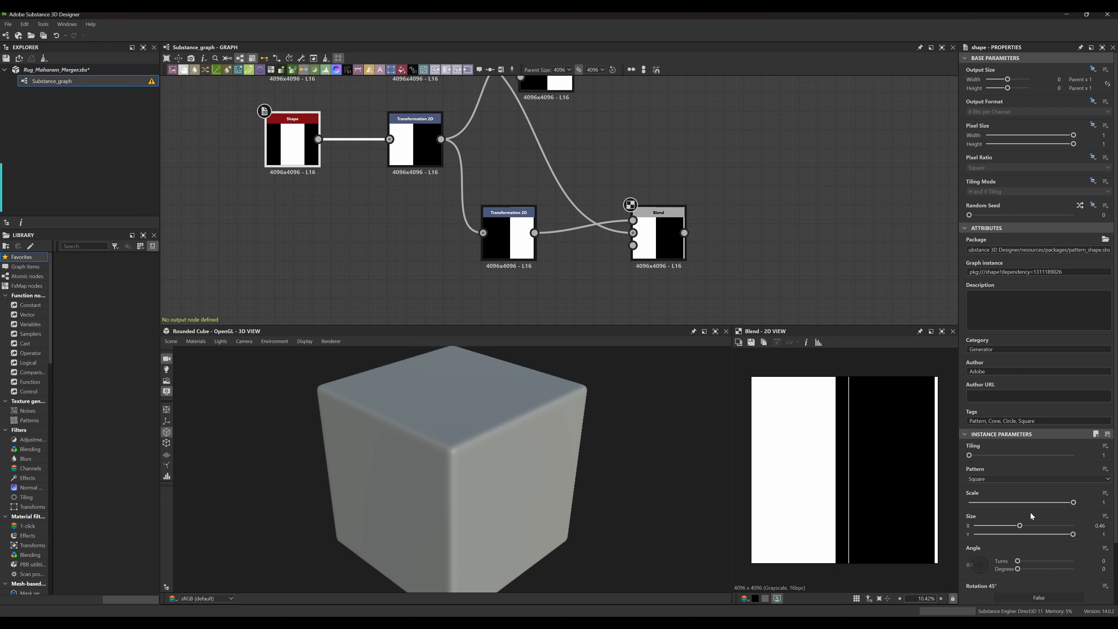
left_click_drag(1020, 526, 1024, 527)
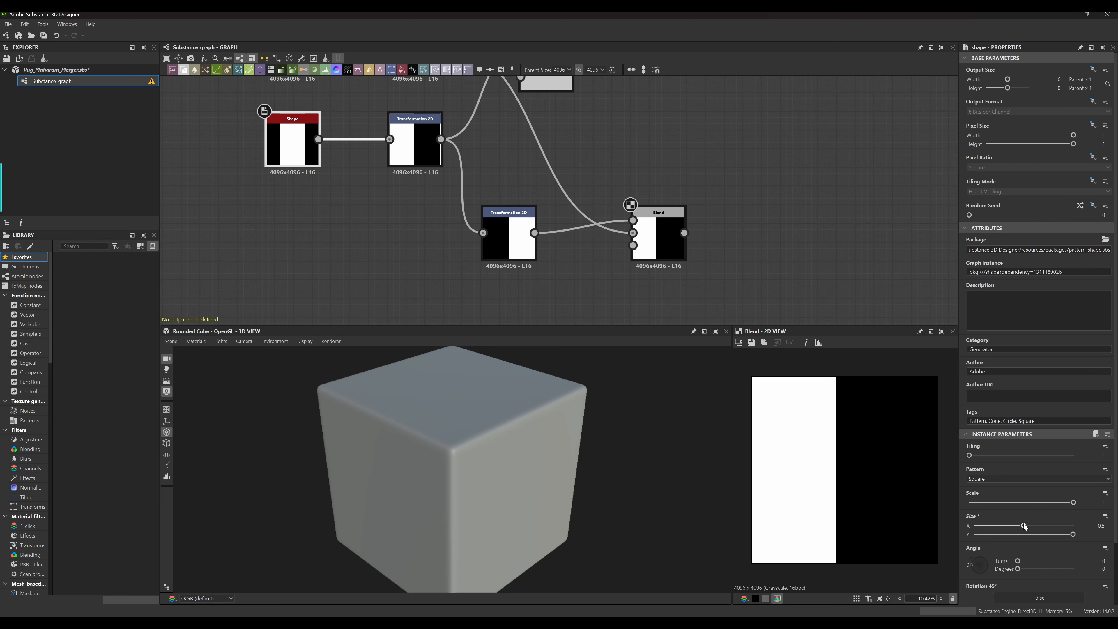
Display the upper Blend in the 2D view and shift the half-white mask's Transformation 2D to an offset of about X 0.2523, Y 0.007
middle_click_drag(565, 106, 592, 174)
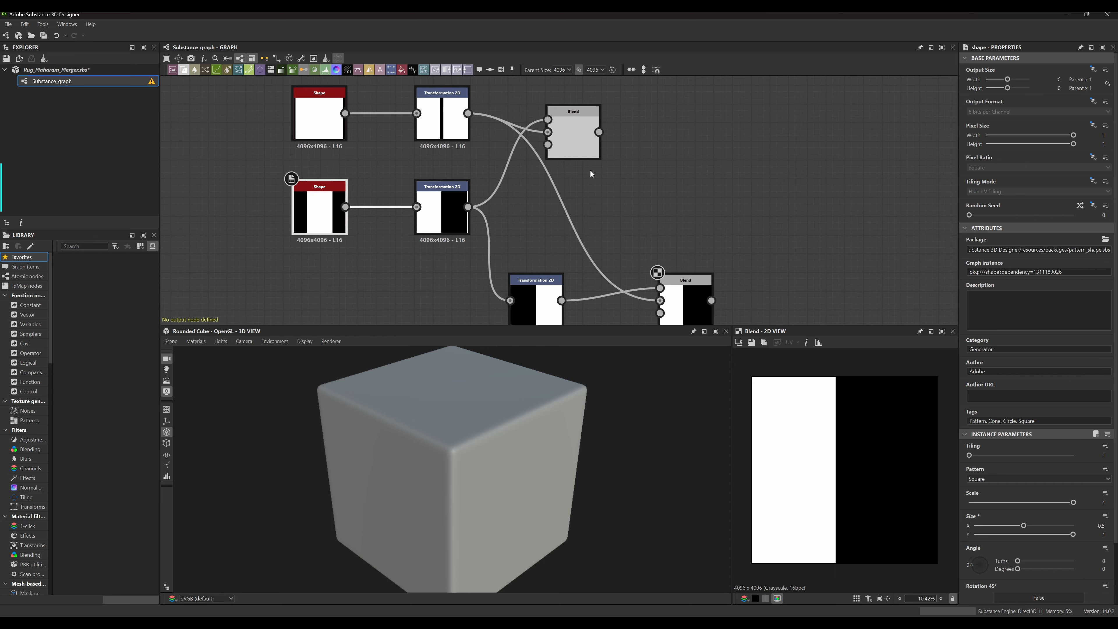
middle_click_drag(596, 213, 592, 203)
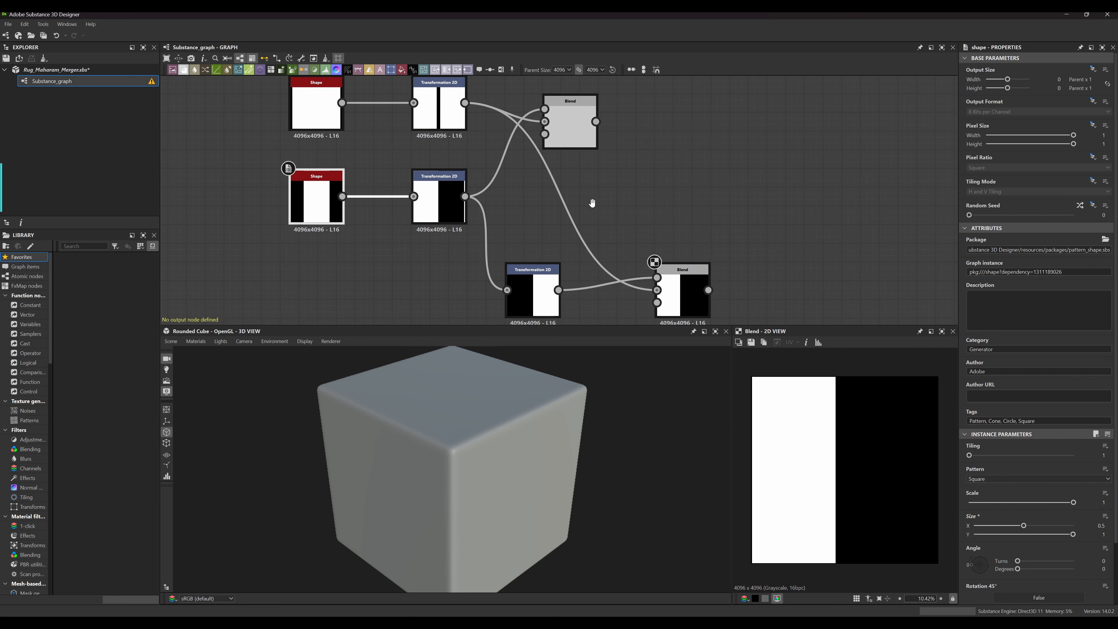
double_click(569, 142)
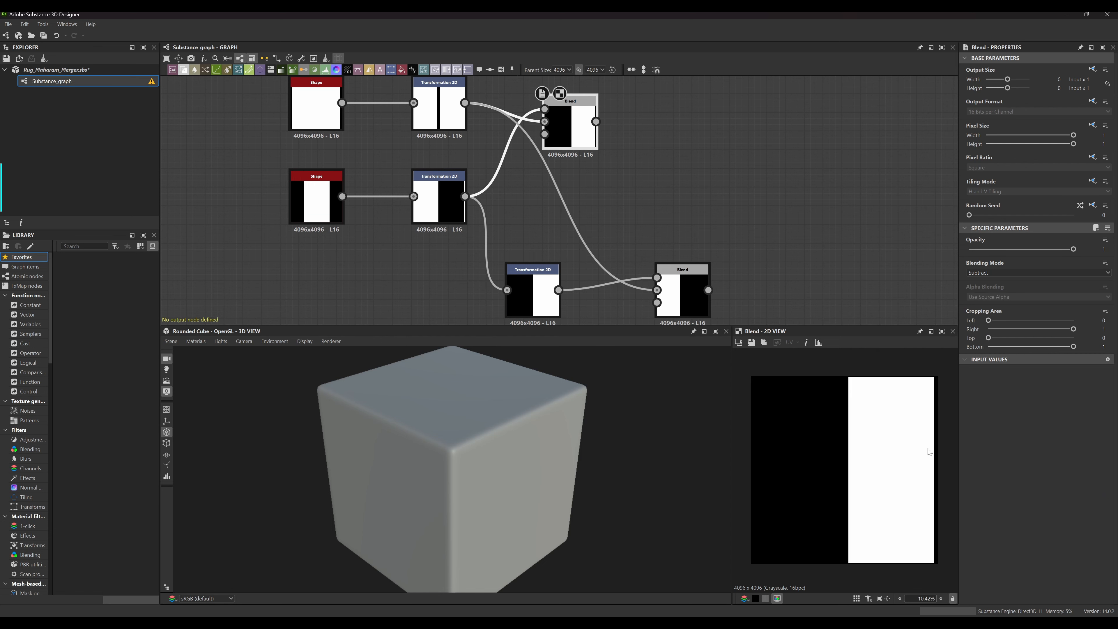
middle_click_drag(566, 238, 573, 248)
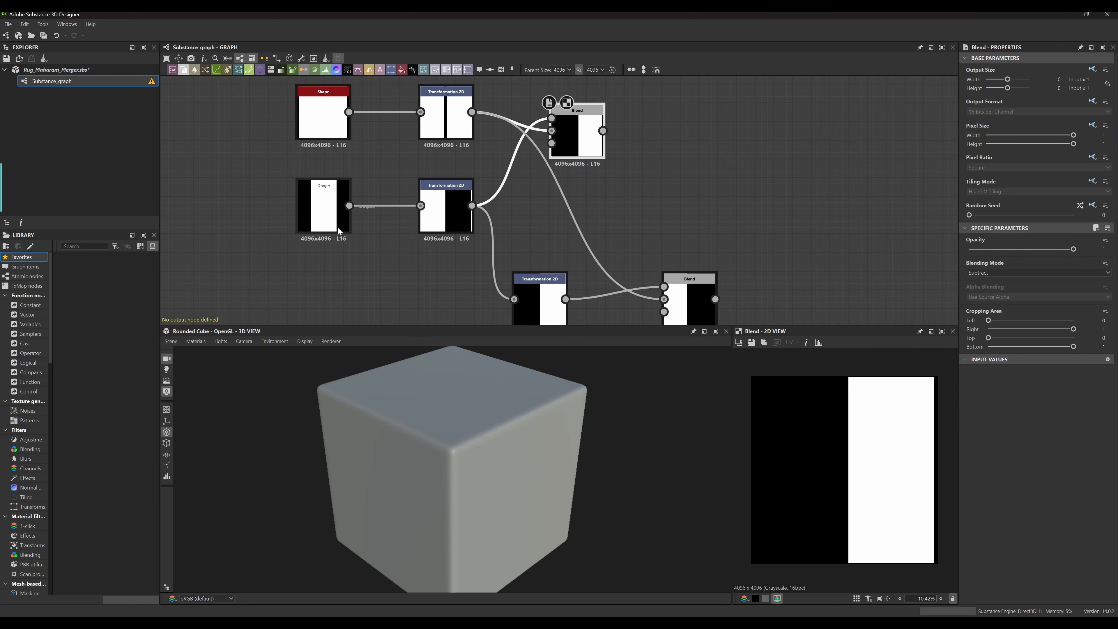
left_click(458, 210)
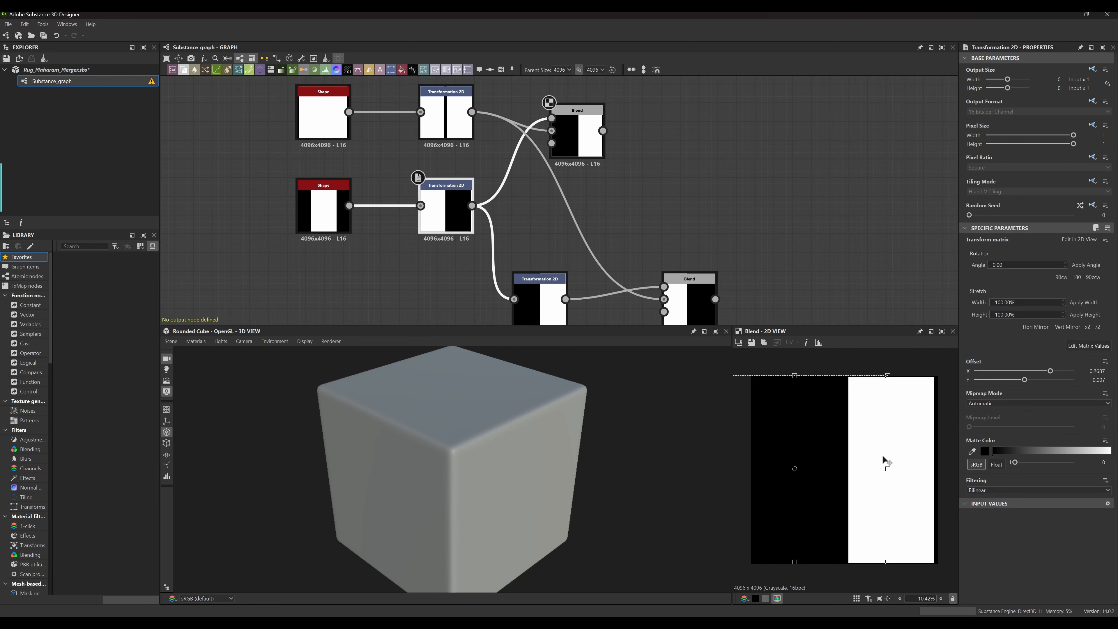
left_click_drag(874, 455, 877, 454)
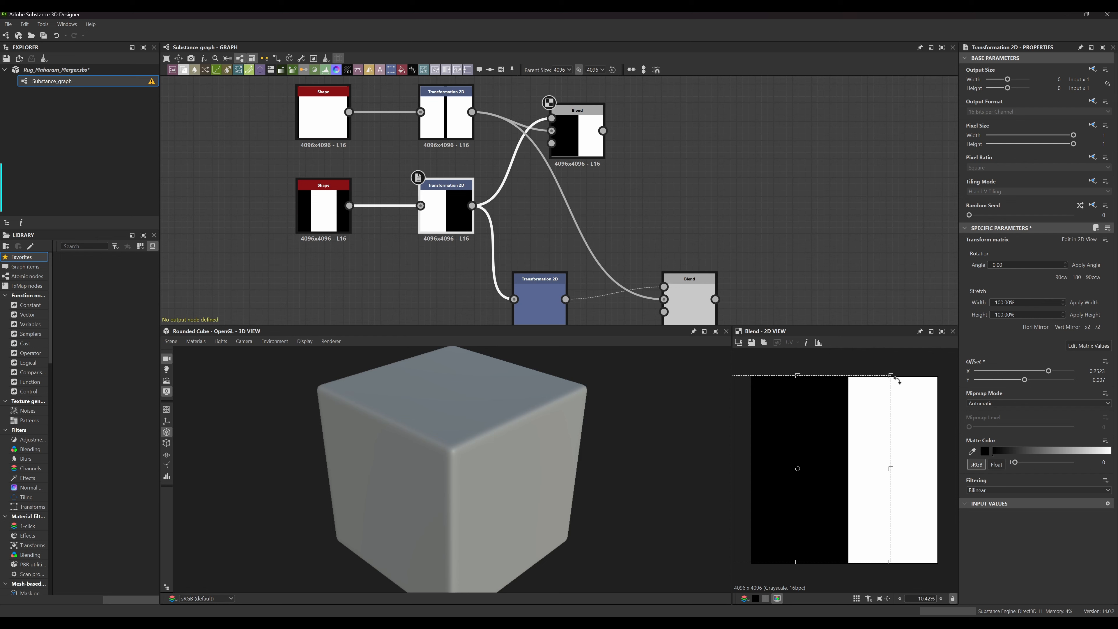
scroll(867, 383, "up", 3)
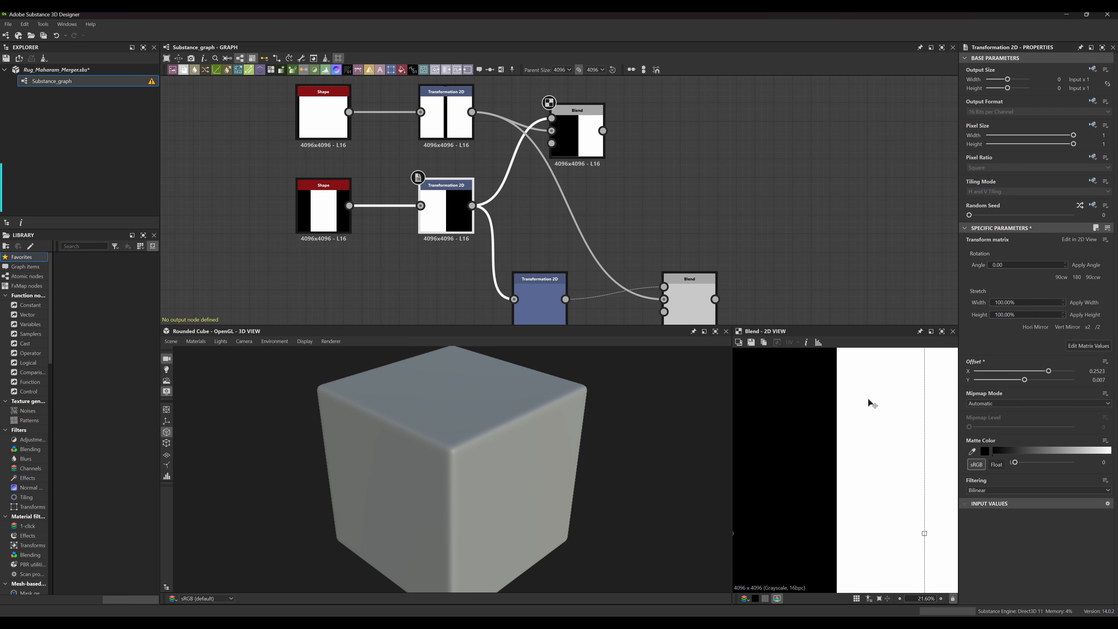
middle_click_drag(809, 400, 818, 461)
Add a Bevel node fed by the upper Blend and set its Distance to 0.02
scroll(727, 181, "down", 3)
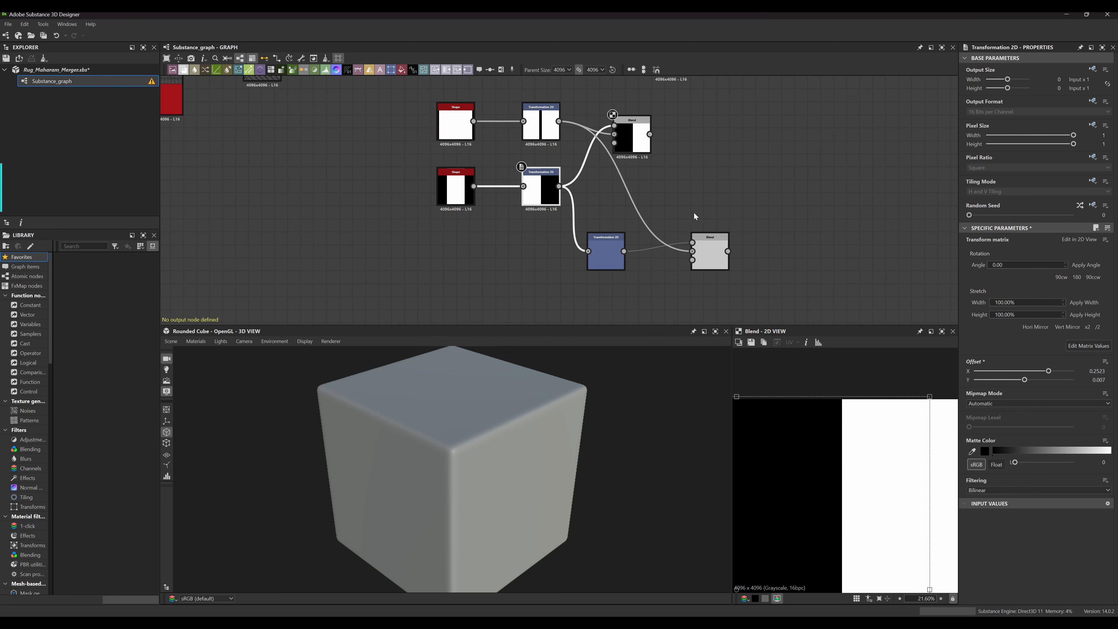
left_click(712, 251)
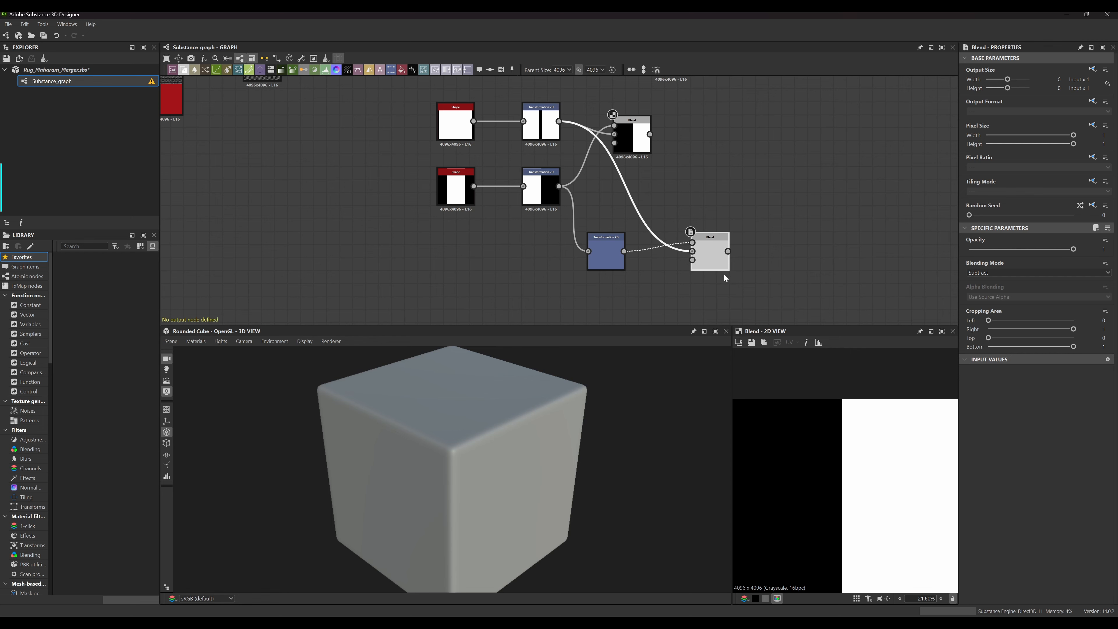
middle_click_drag(700, 158, 642, 191)
scroll(637, 190, "up", 3)
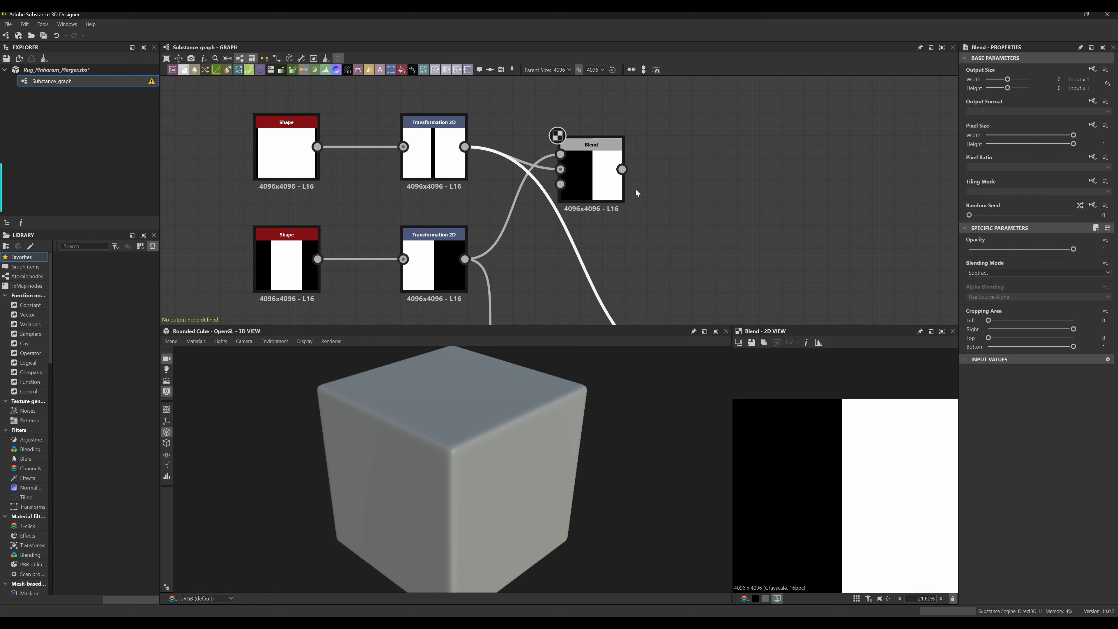
left_click_drag(623, 169, 688, 161)
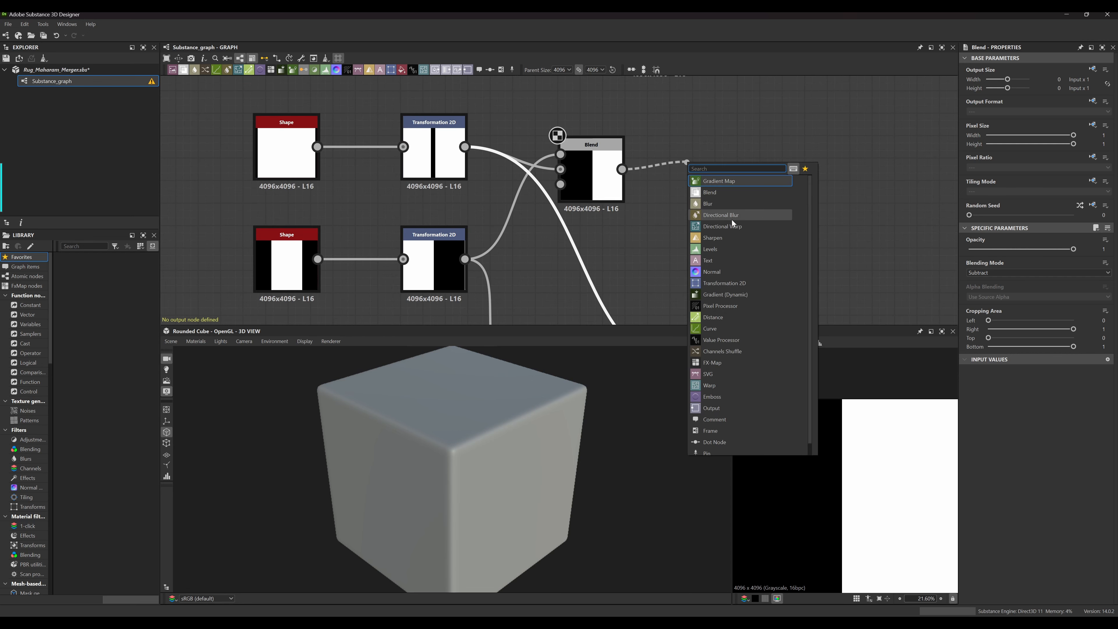
type("be")
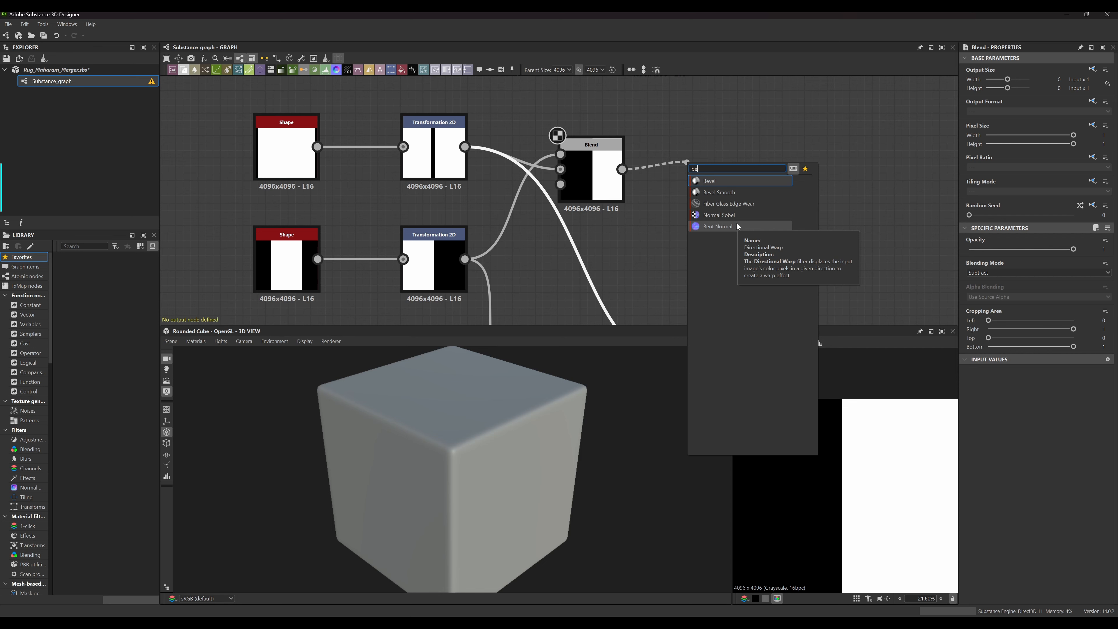
type("v")
left_click(718, 182)
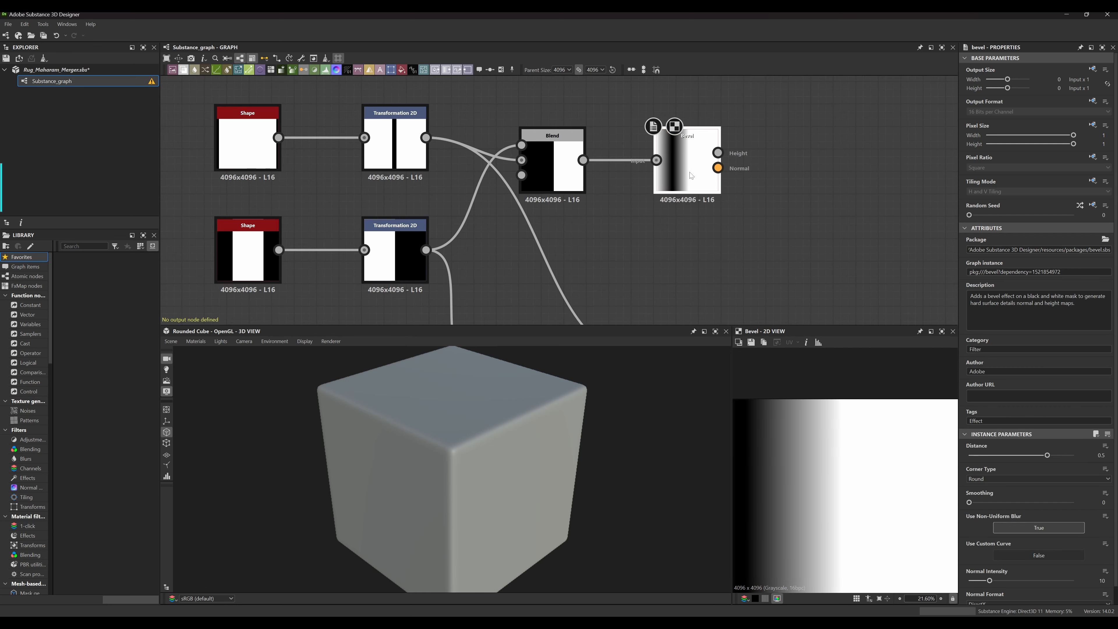
left_click_drag(1047, 456, 1024, 459)
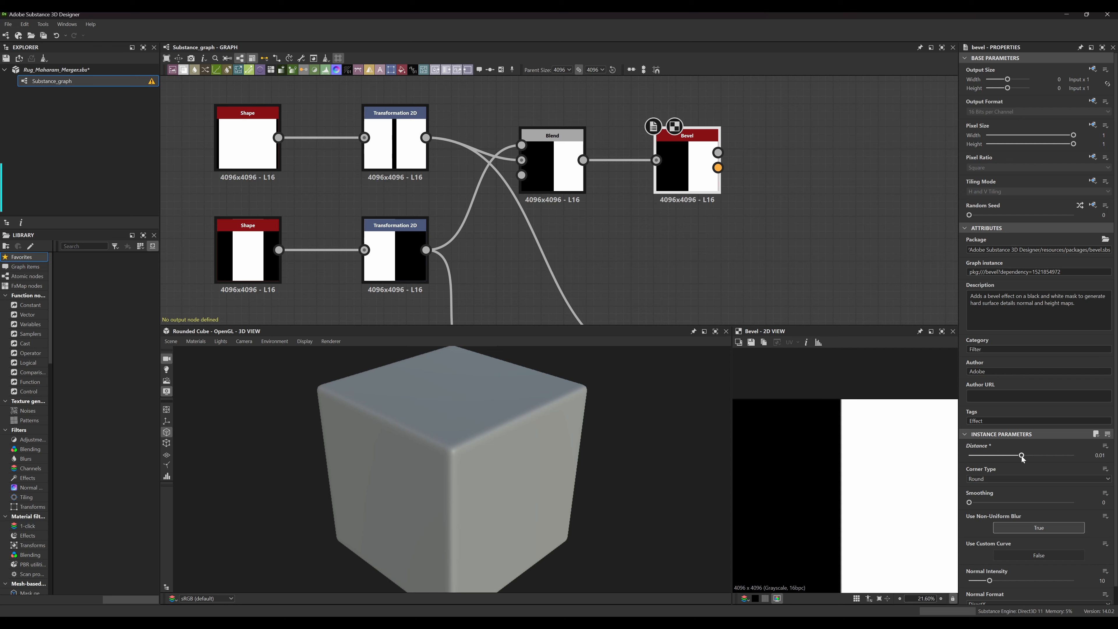
left_click_drag(1024, 459, 1023, 459)
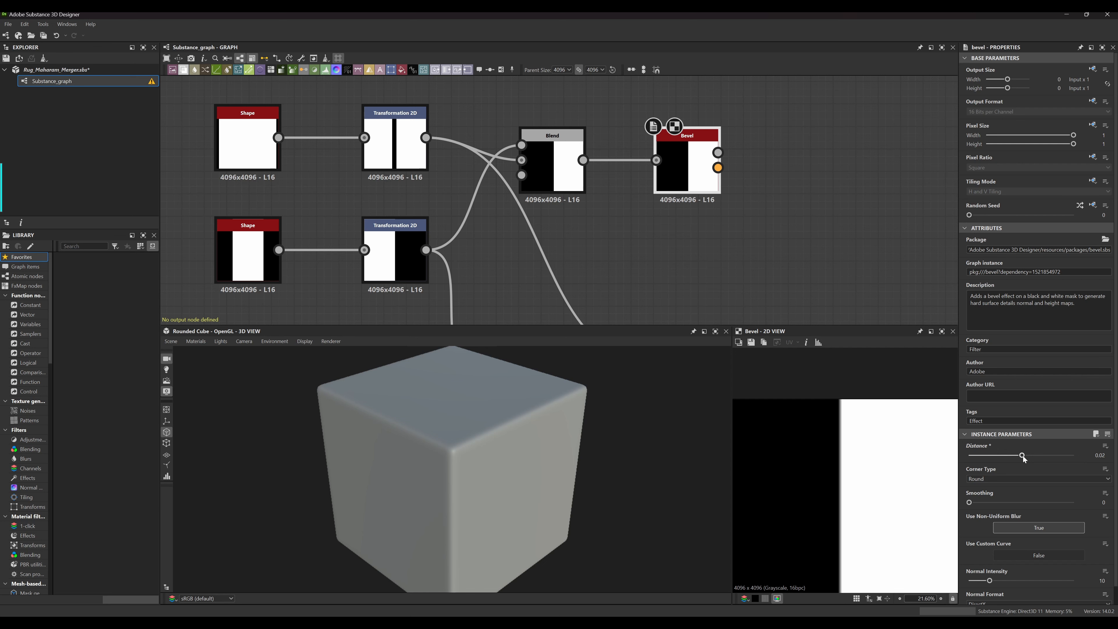
Feed a duplicate of the Bevel node from the lower Blend instead of the upper one and display its result in the 2D view
scroll(731, 229, "down", 4)
middle_click_drag(730, 221, 698, 191)
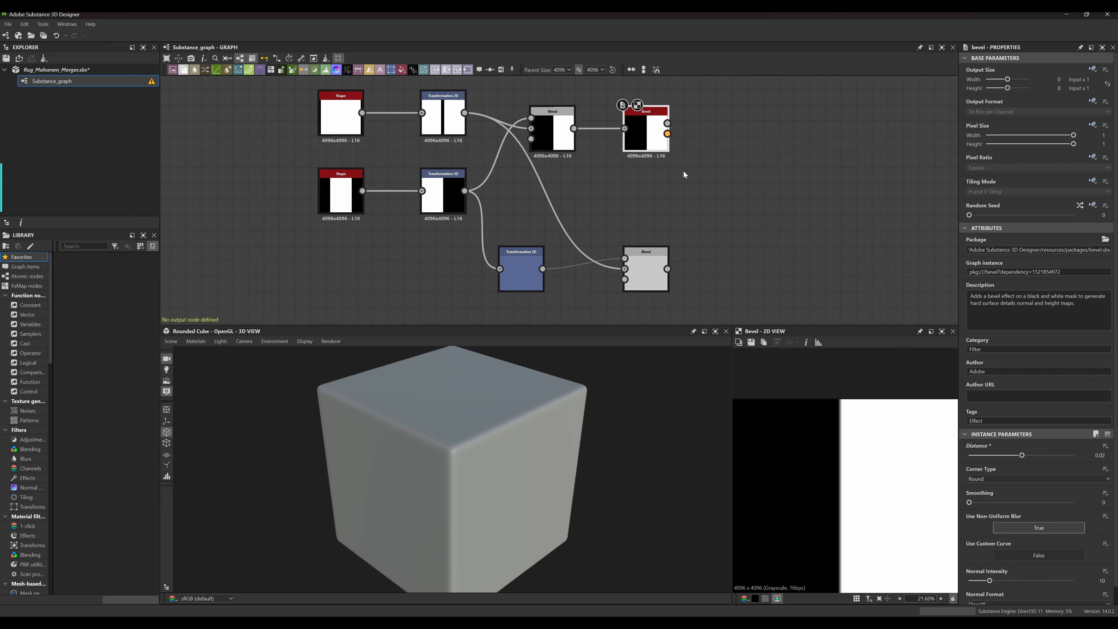
key("ctrl+d")
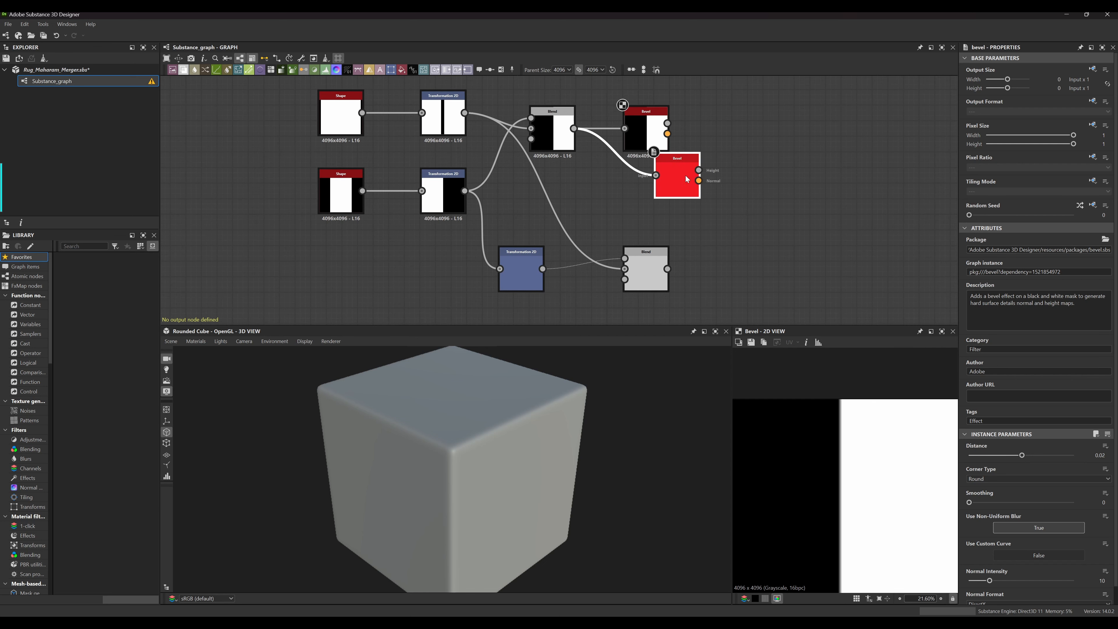
double_click(656, 174, "alt")
left_click_drag(675, 175, 706, 222)
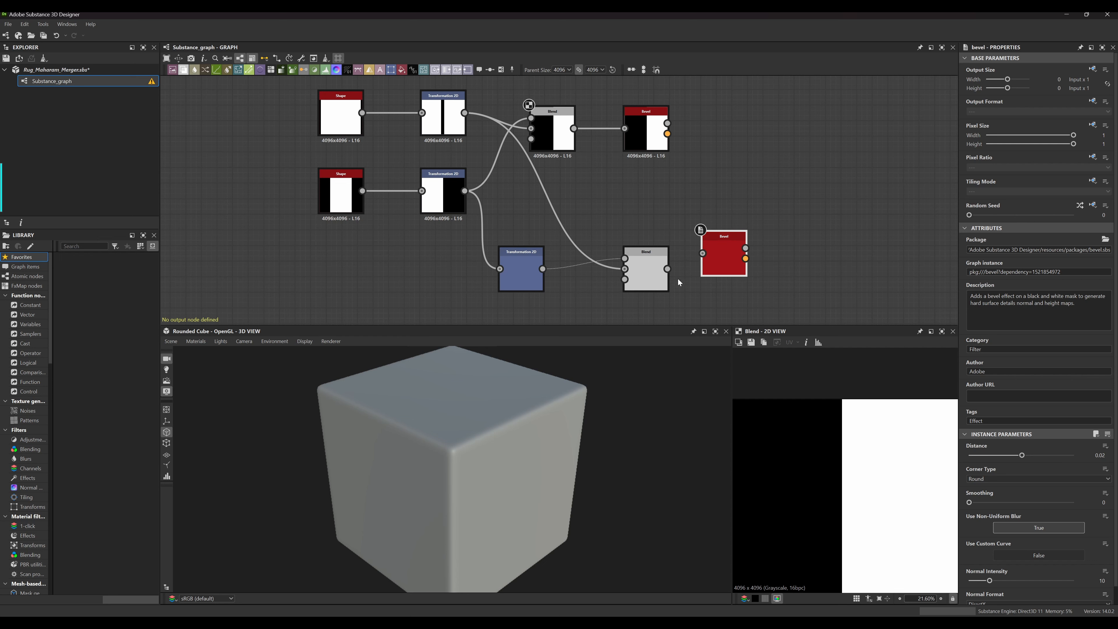
left_click_drag(667, 269, 726, 247)
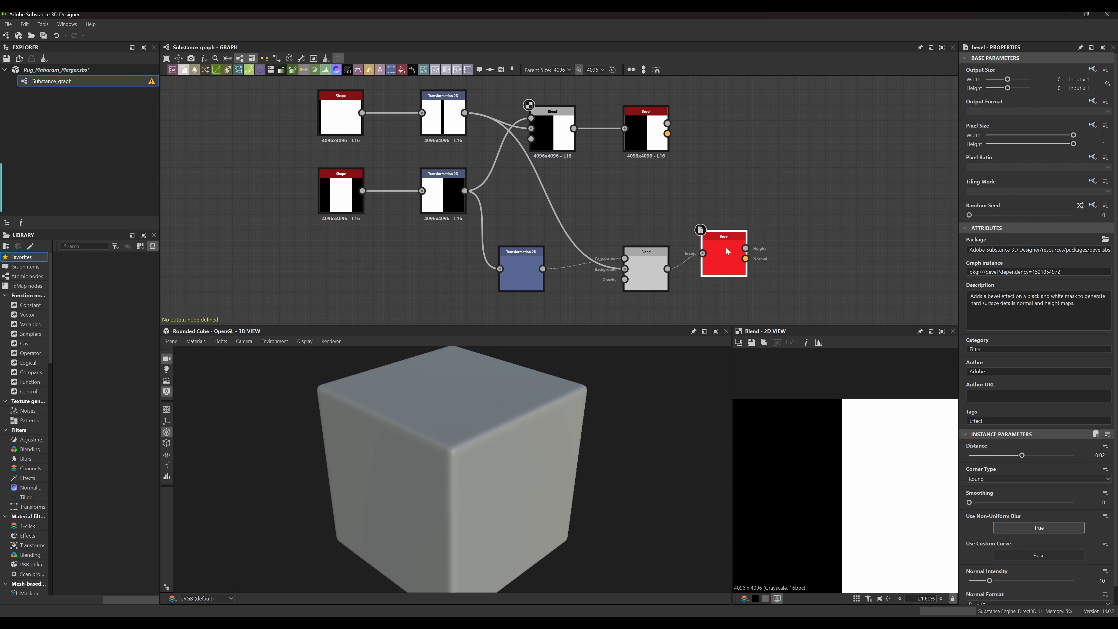
middle_click_drag(700, 208, 682, 201)
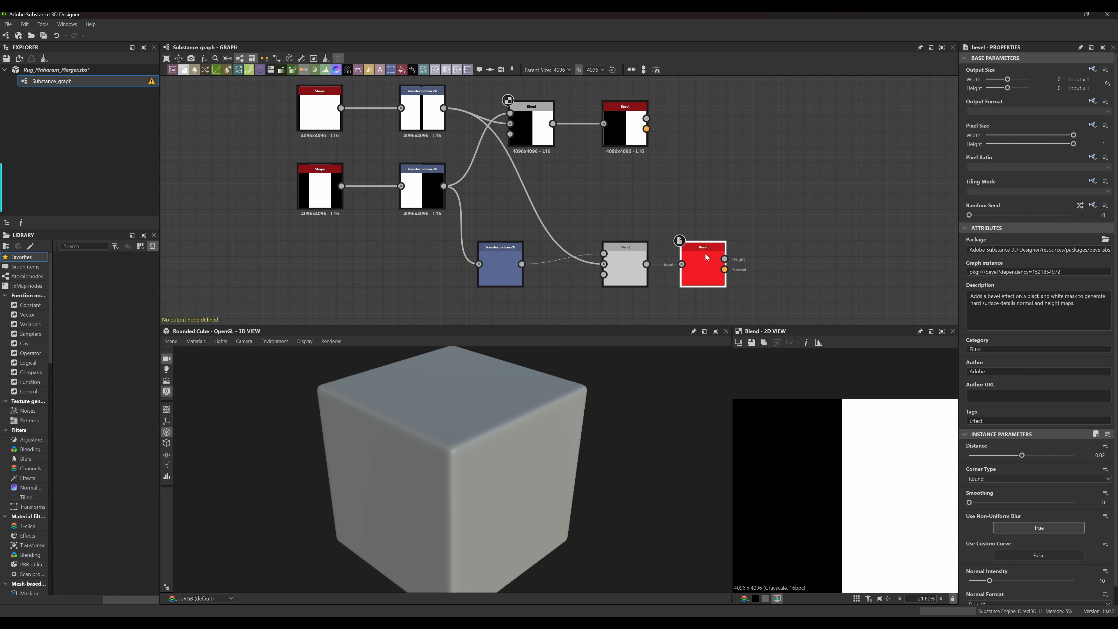
double_click(703, 243)
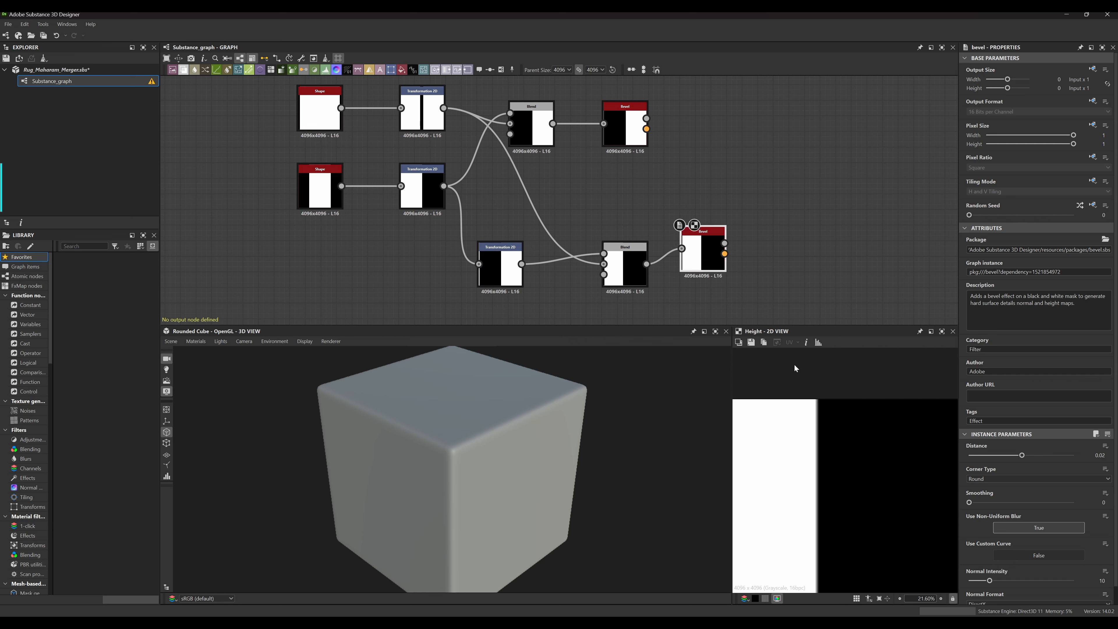
key("f")
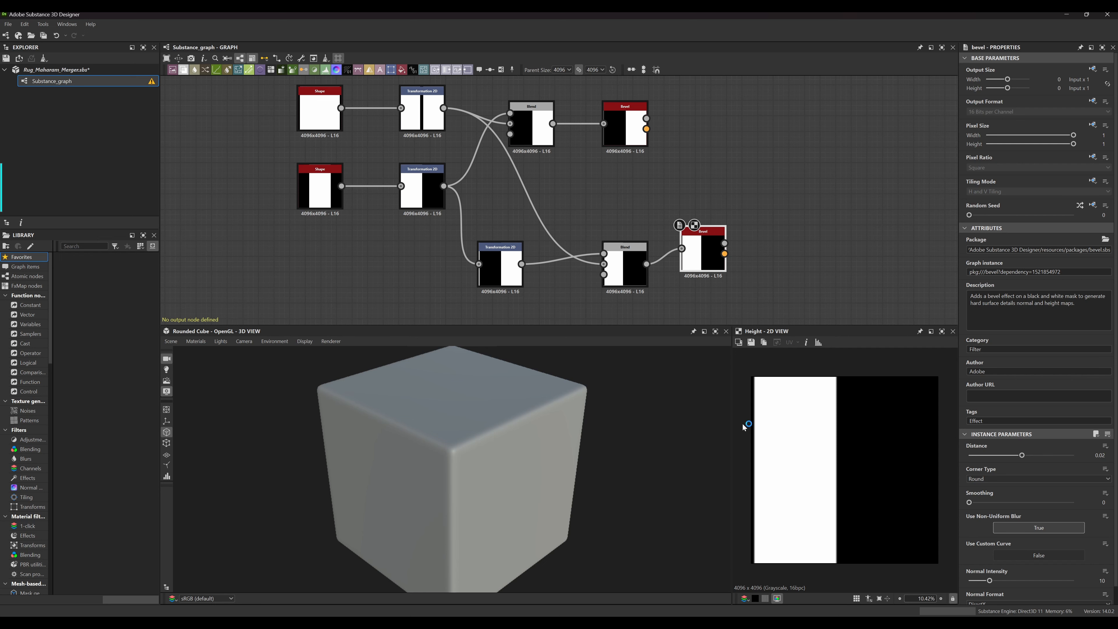
Display the lower Blend in the 2D view and shift its Transformation 2D to an offset of about X -0.5058, Y 0
left_click(618, 263)
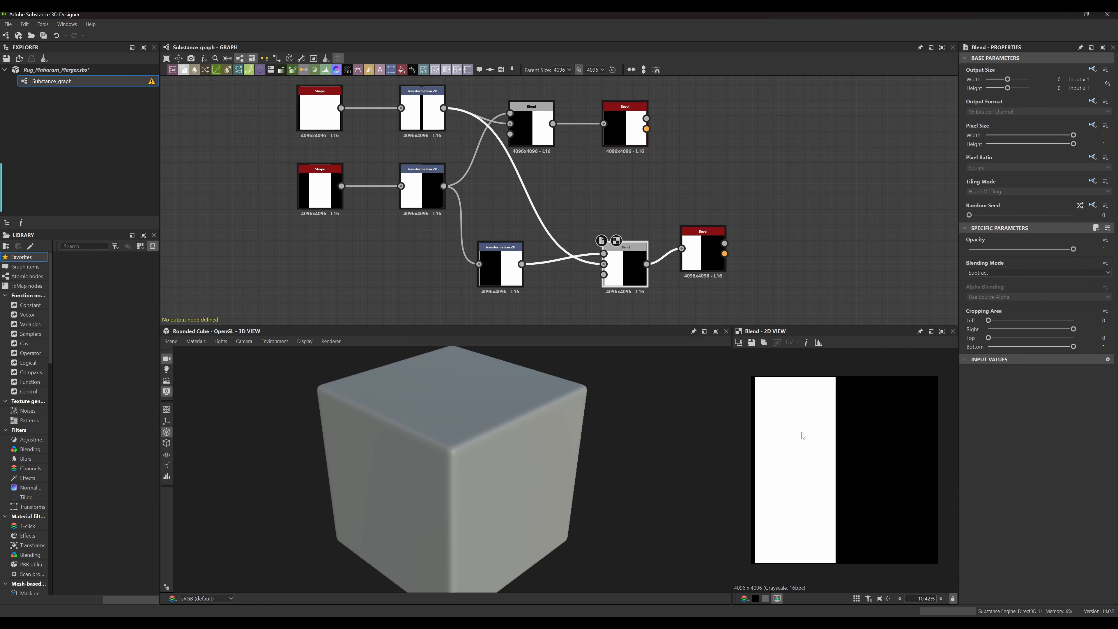
middle_click_drag(572, 301, 599, 284)
left_click(528, 251)
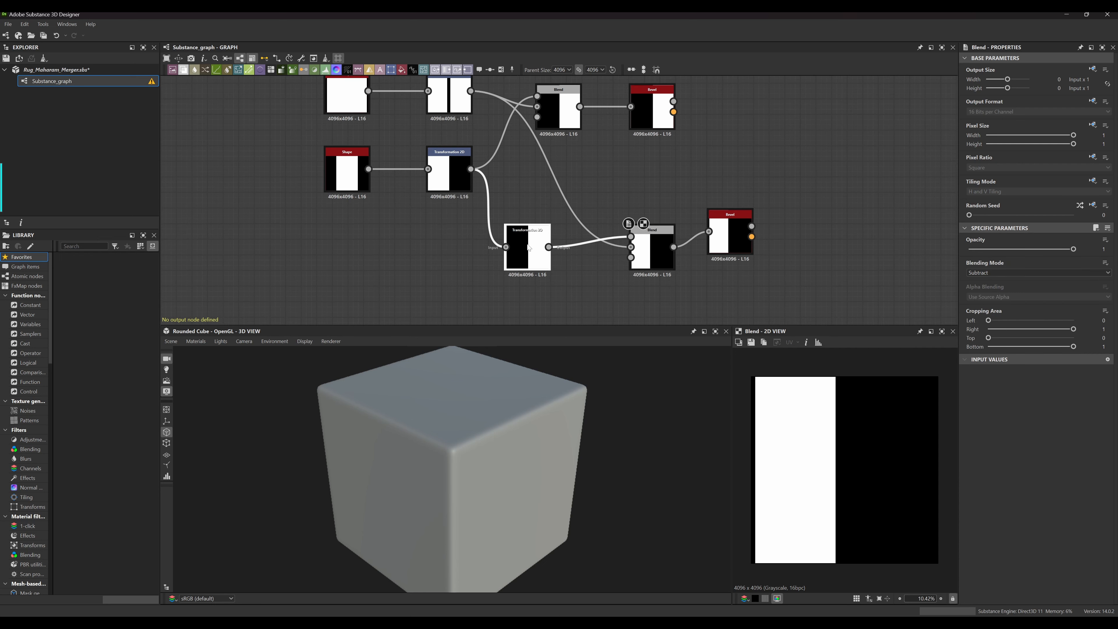
left_click_drag(888, 458, 884, 453)
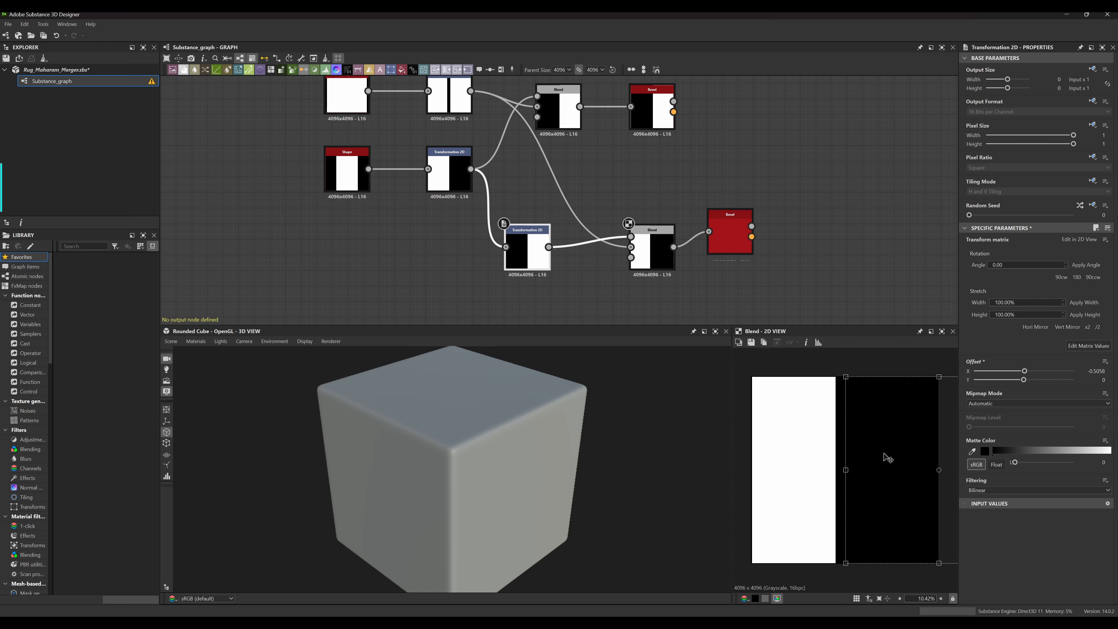
scroll(747, 465, "up", 5)
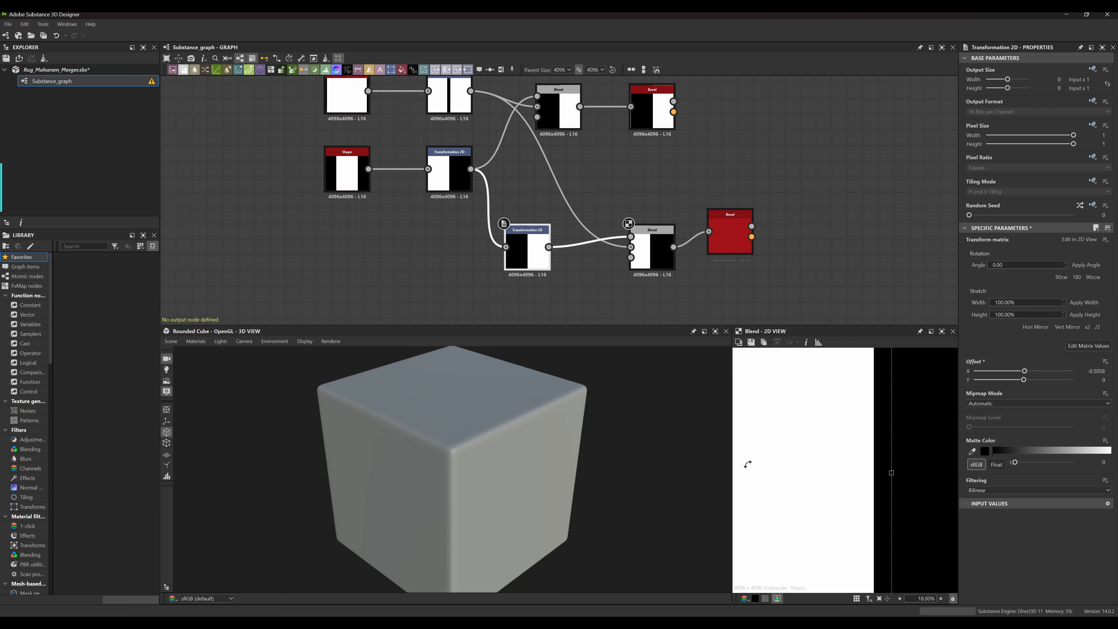
scroll(792, 473, "up", 7)
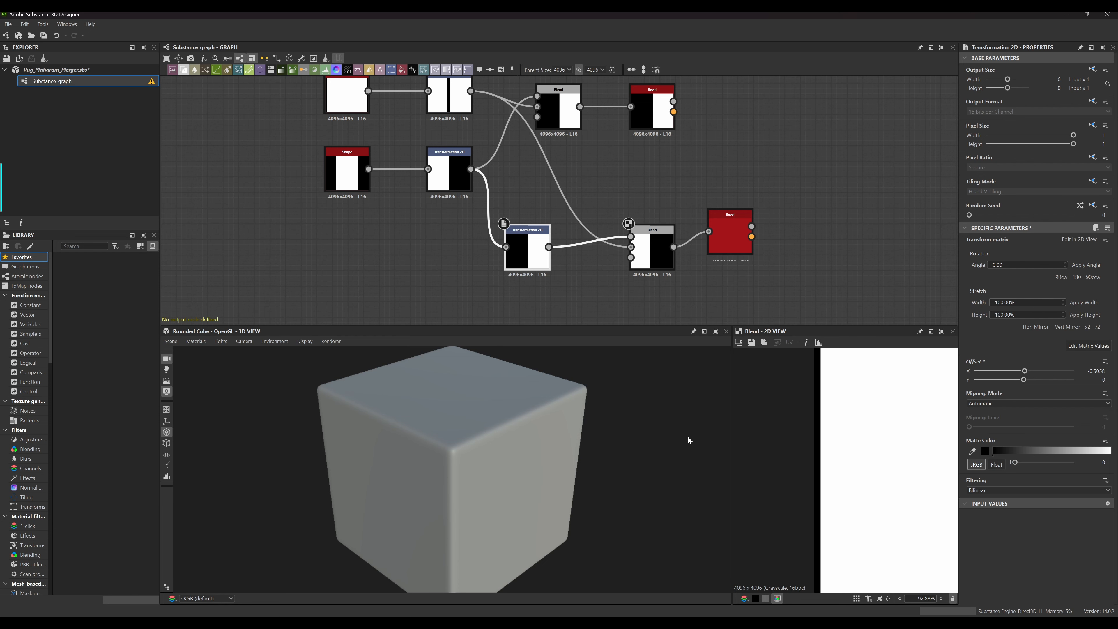
Try a Size X of 0.49 on the half-white mask's Shape node, and return it to 0.5
middle_click_drag(619, 284, 558, 280)
scroll(544, 275, "down", 1)
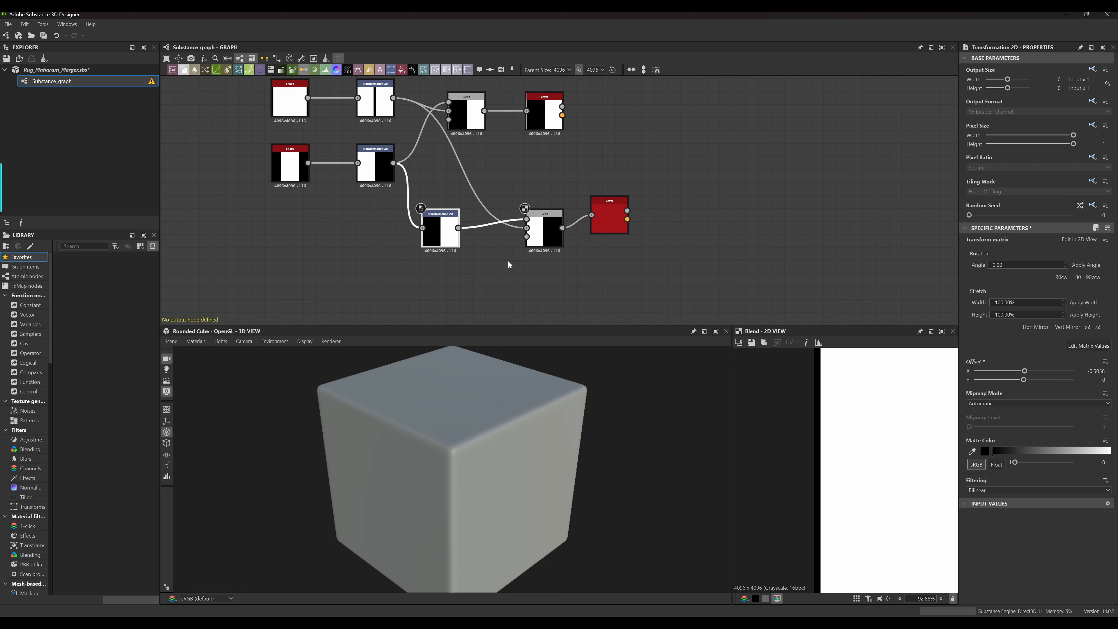
left_click(294, 175)
scroll(876, 406, "down", 5)
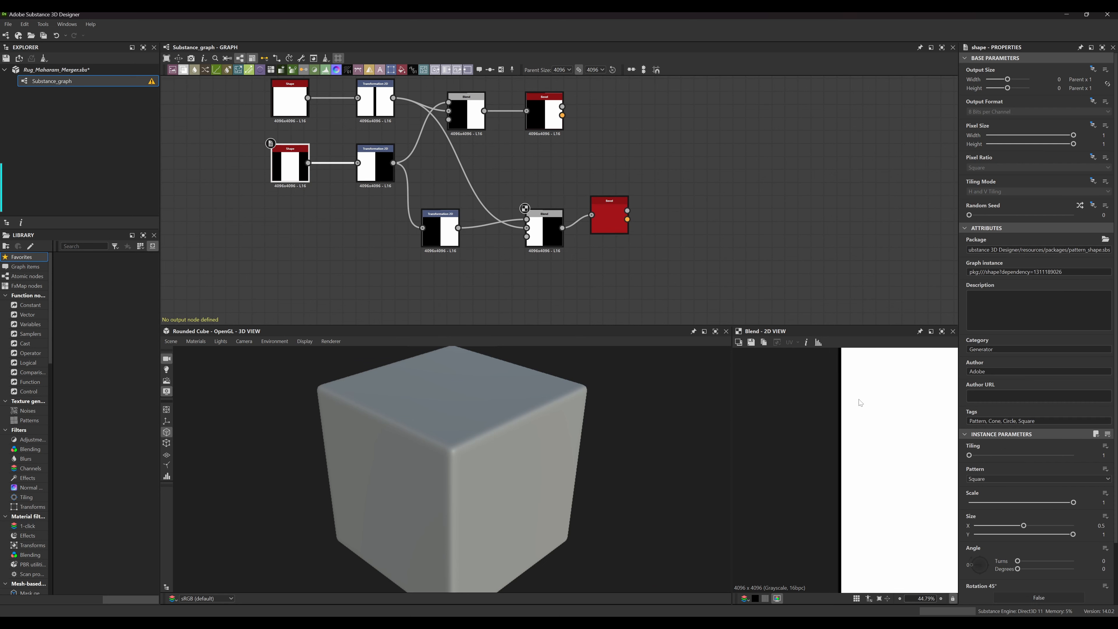
middle_click_drag(809, 390, 745, 384)
key("f")
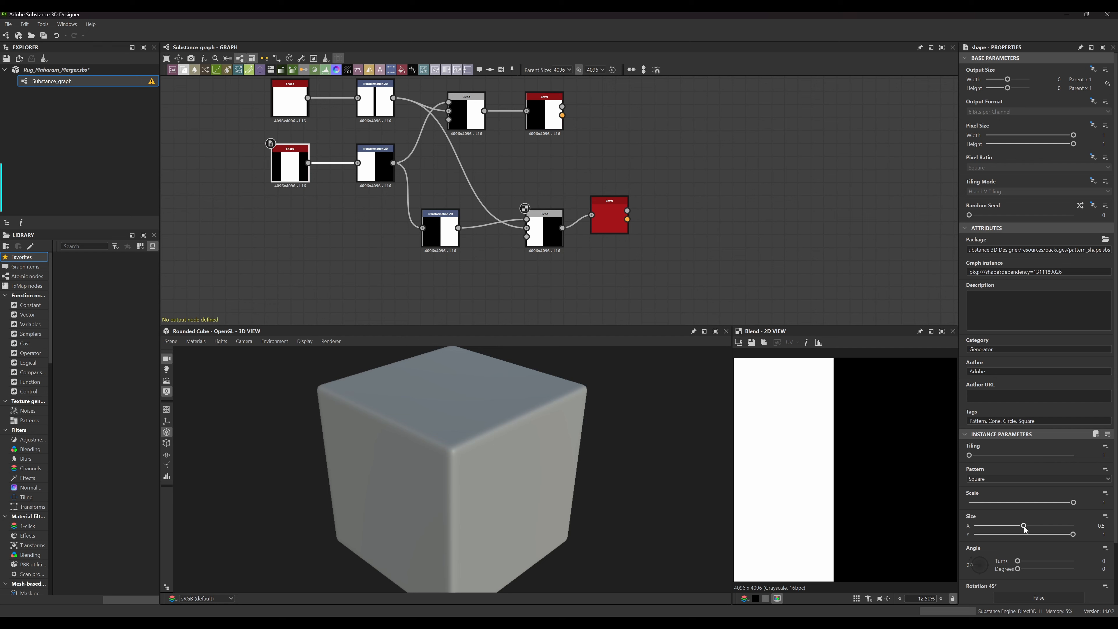
scroll(889, 476, "down", 1)
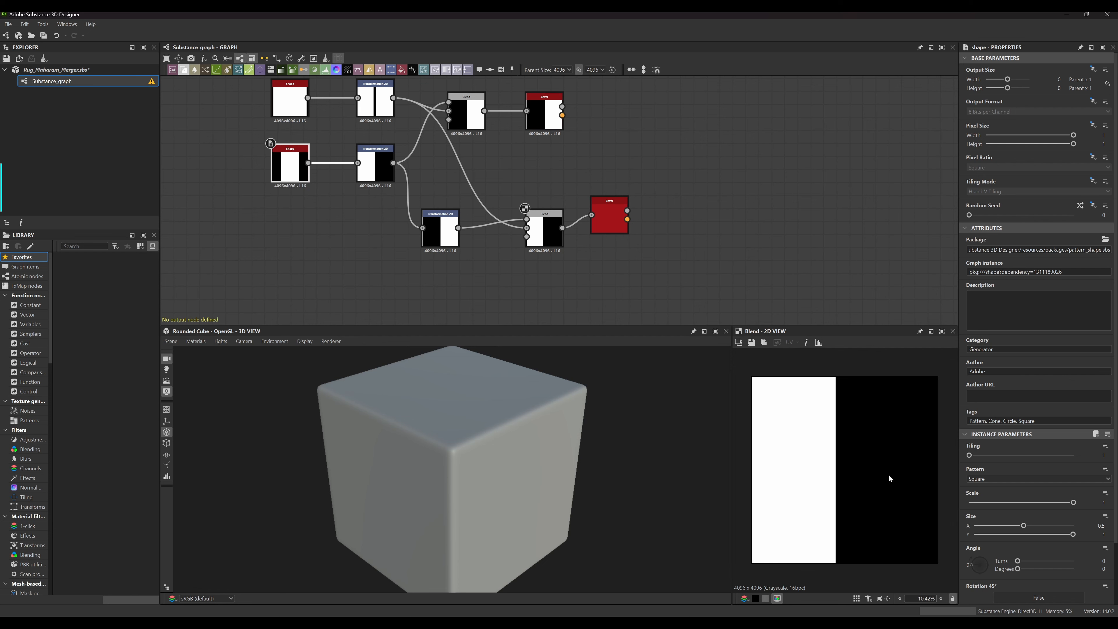
left_click(1024, 526)
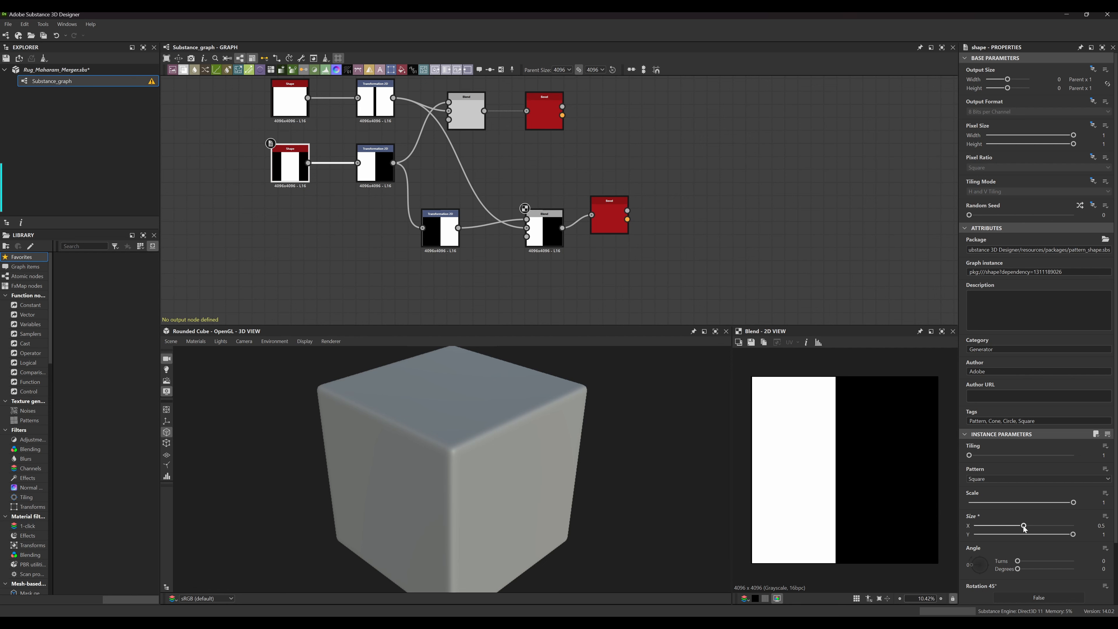
left_click_drag(1024, 527, 1023, 527)
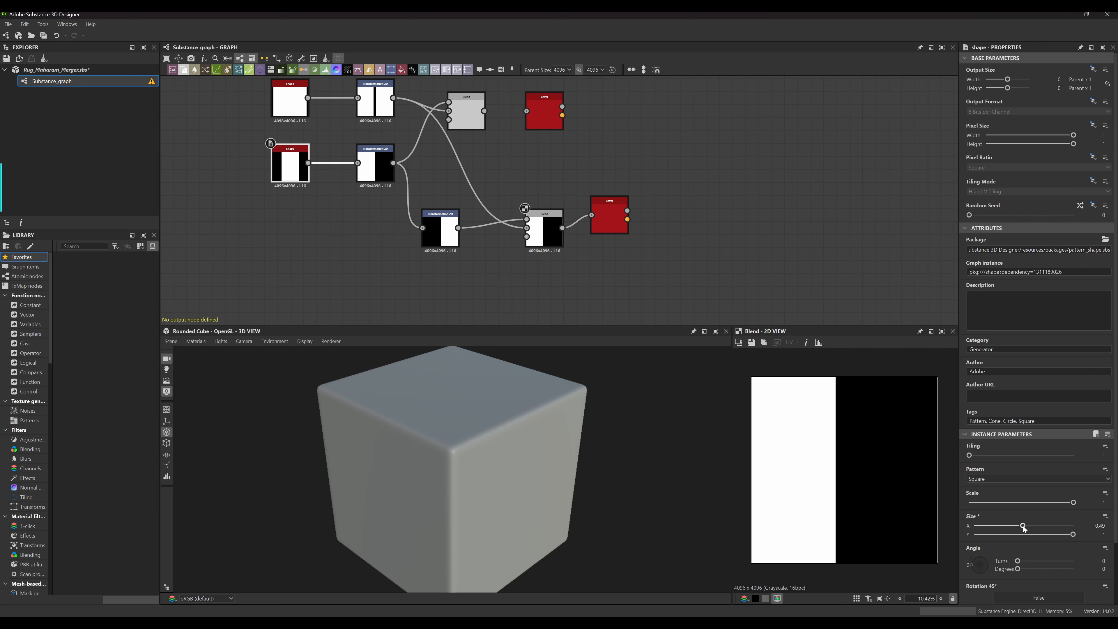
left_click_drag(1024, 527, 1025, 526)
scroll(744, 502, "up", 3)
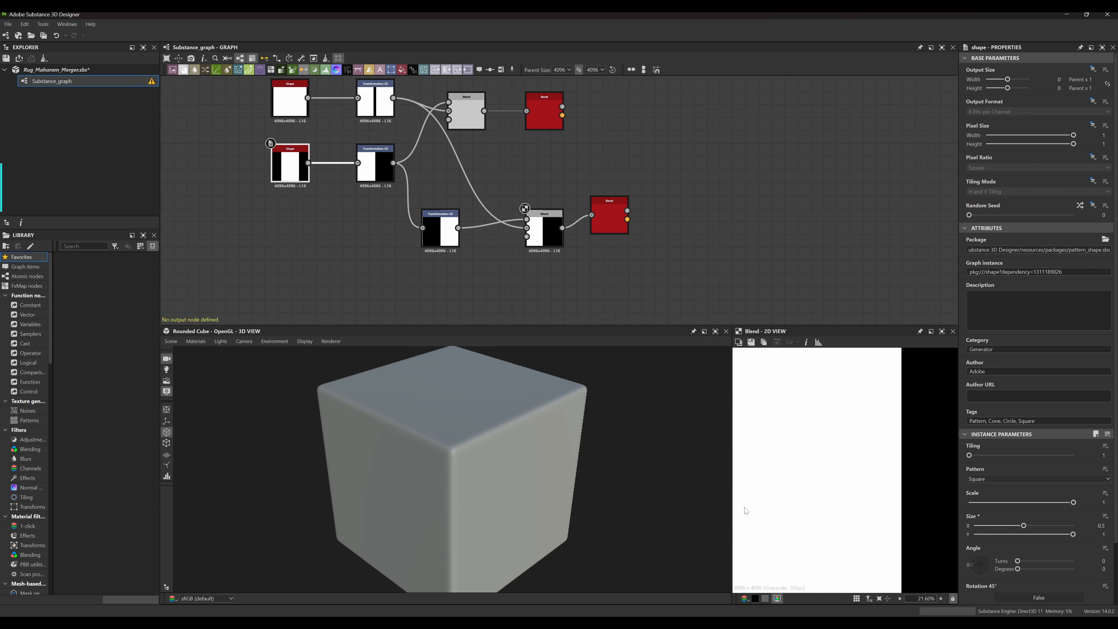
scroll(788, 488, "up", 5)
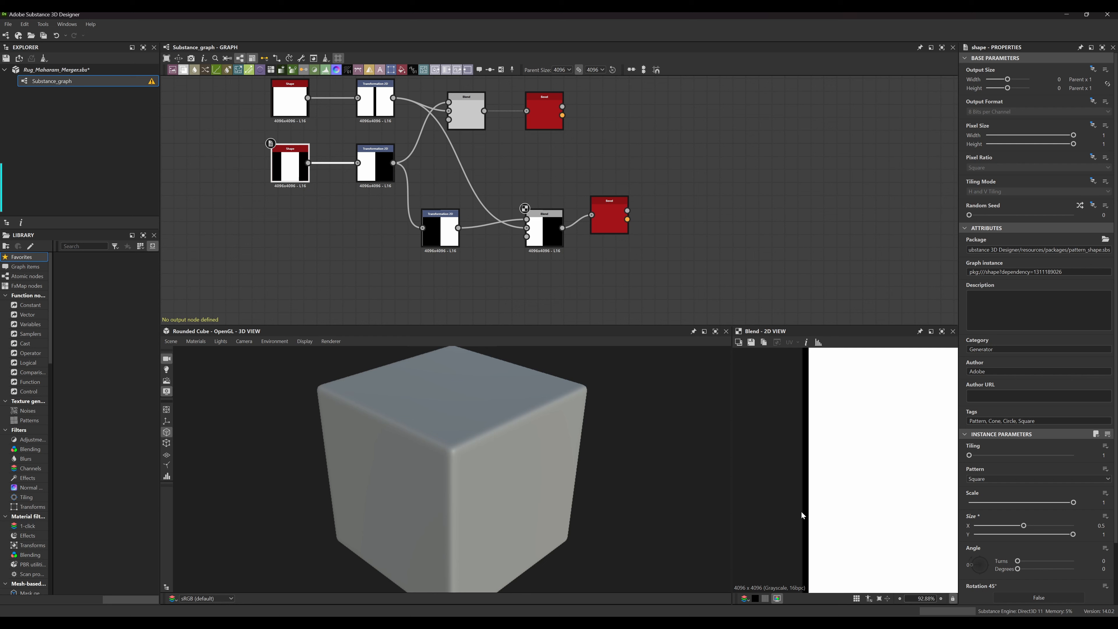
Shift the lower half mask's Transformation 2D to an offset of about X -0.4918, Y 0
left_click(440, 233)
scroll(760, 416, "down", 4)
scroll(758, 420, "down", 2)
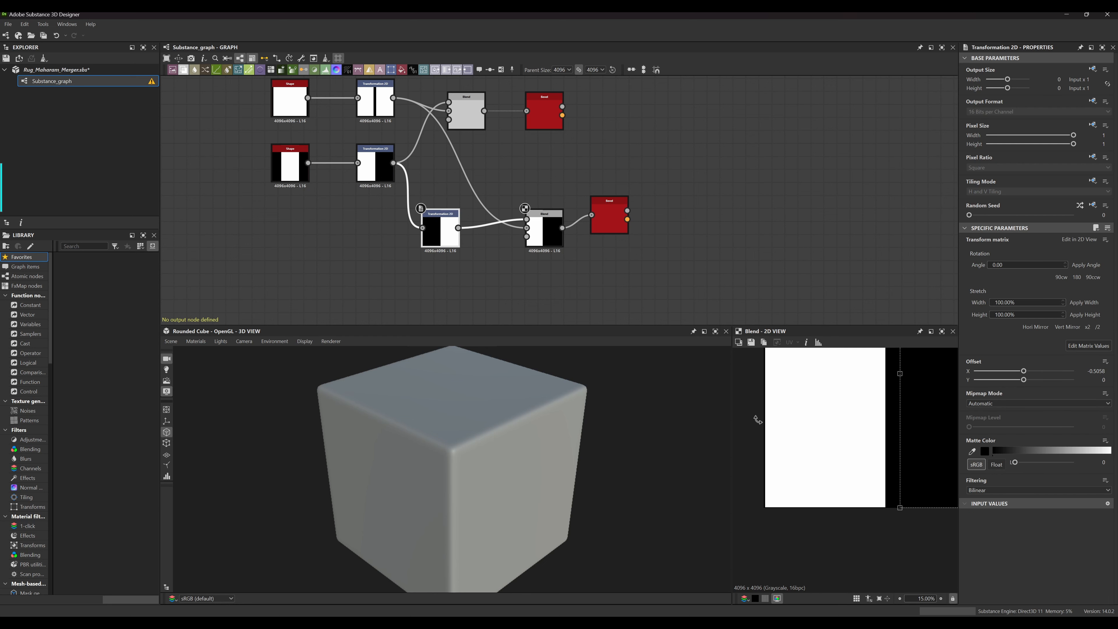
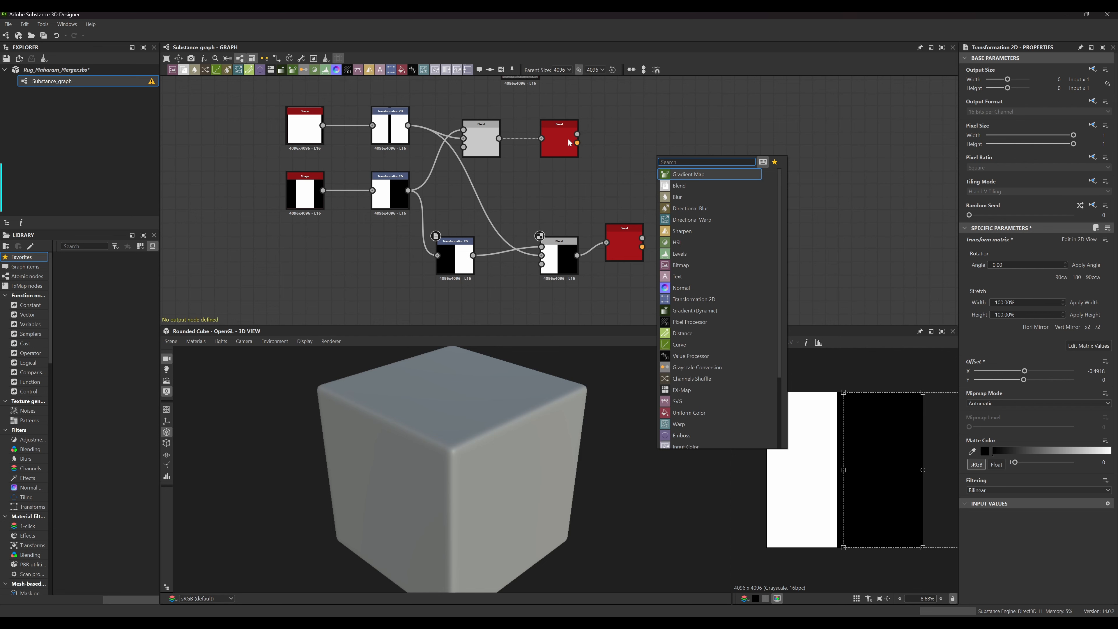
Add a new Blend node beyond the two Bevel nodes
left_click(564, 140)
left_click(622, 251)
left_click(560, 142)
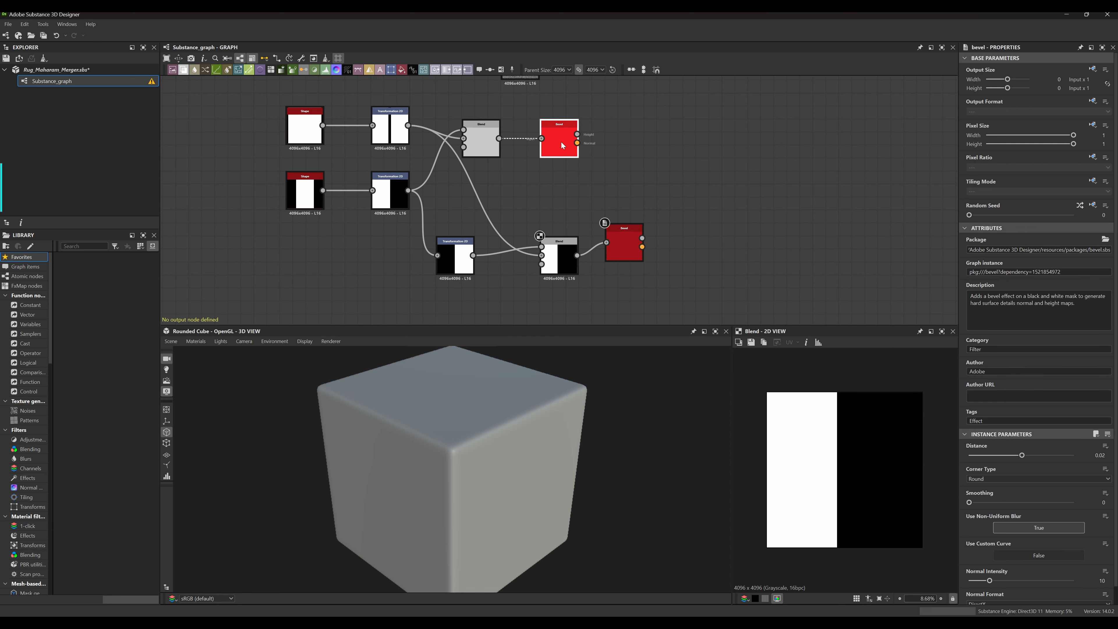
left_click(627, 239)
middle_click_drag(652, 215, 643, 180)
left_click(639, 153)
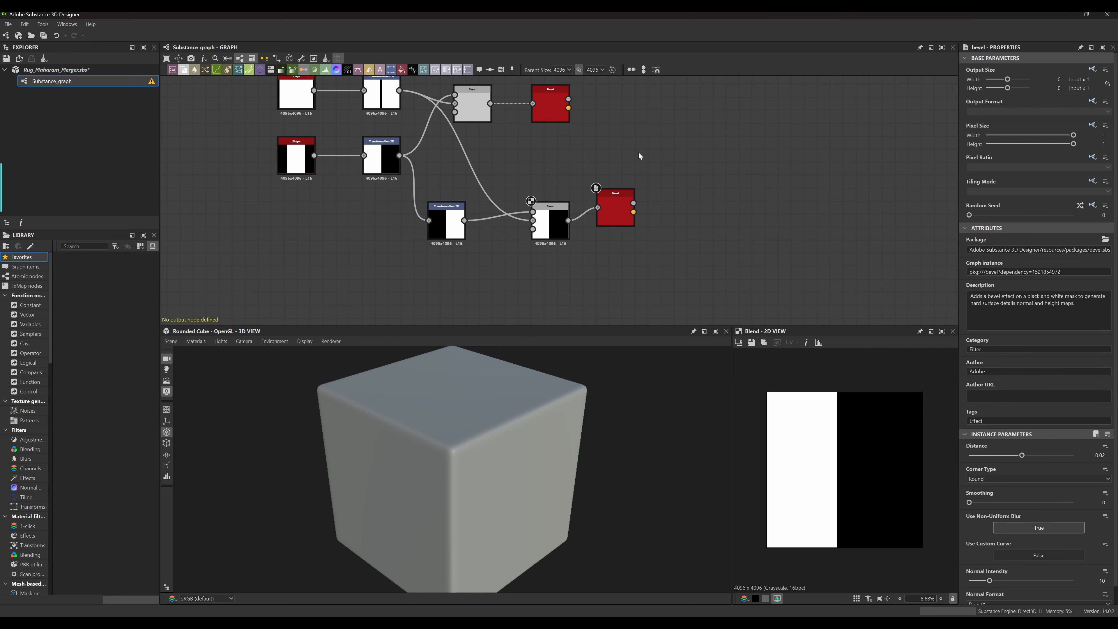
key("space")
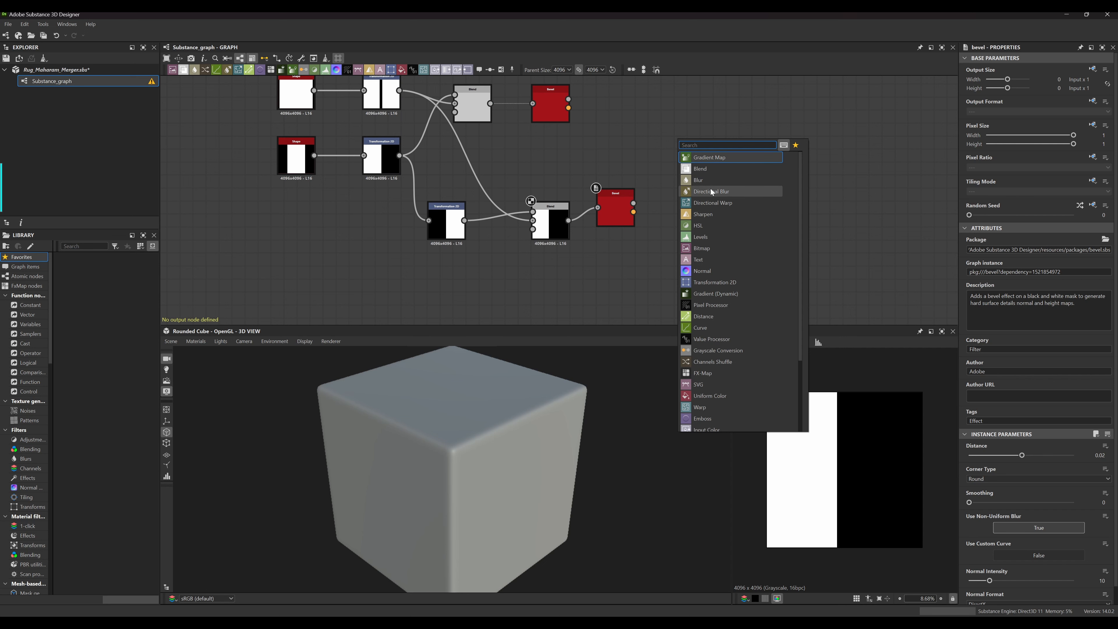
left_click(710, 170)
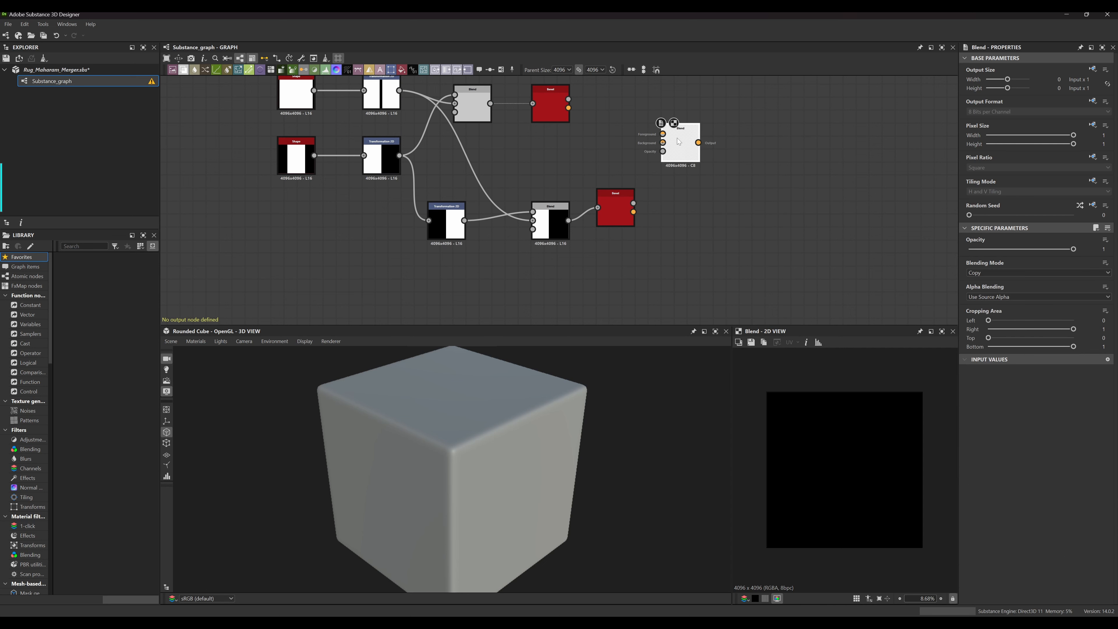
Connect the upper Bevel's Height to the new Blend's Background and the lower Bevel's Height to its Foreground
middle_click_drag(616, 157, 612, 167)
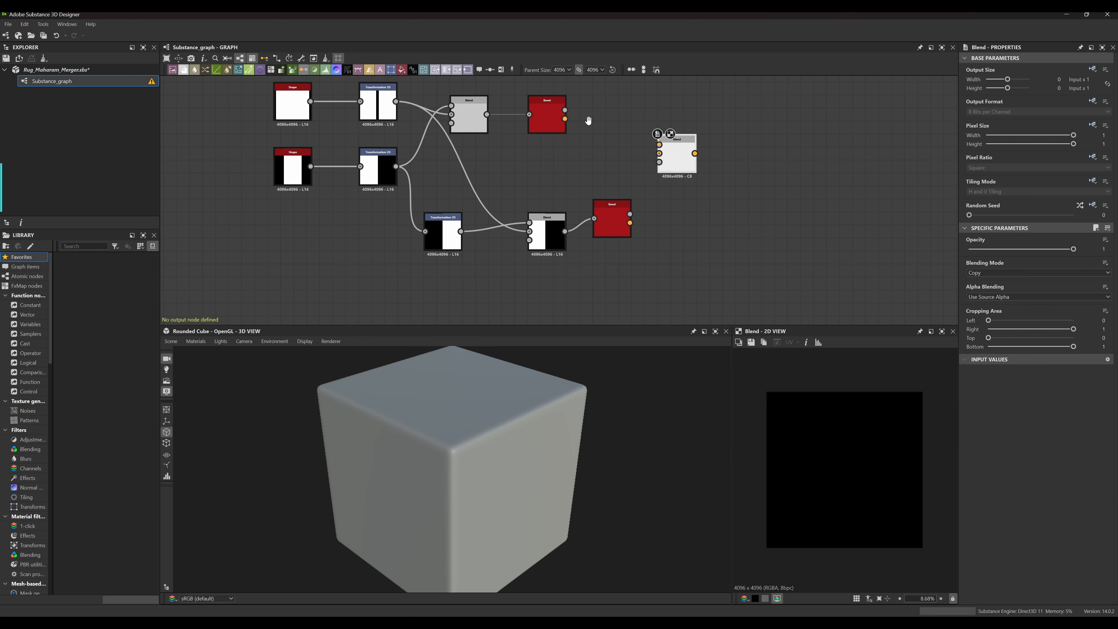
middle_click_drag(589, 120, 563, 116)
scroll(571, 137, "up", 2)
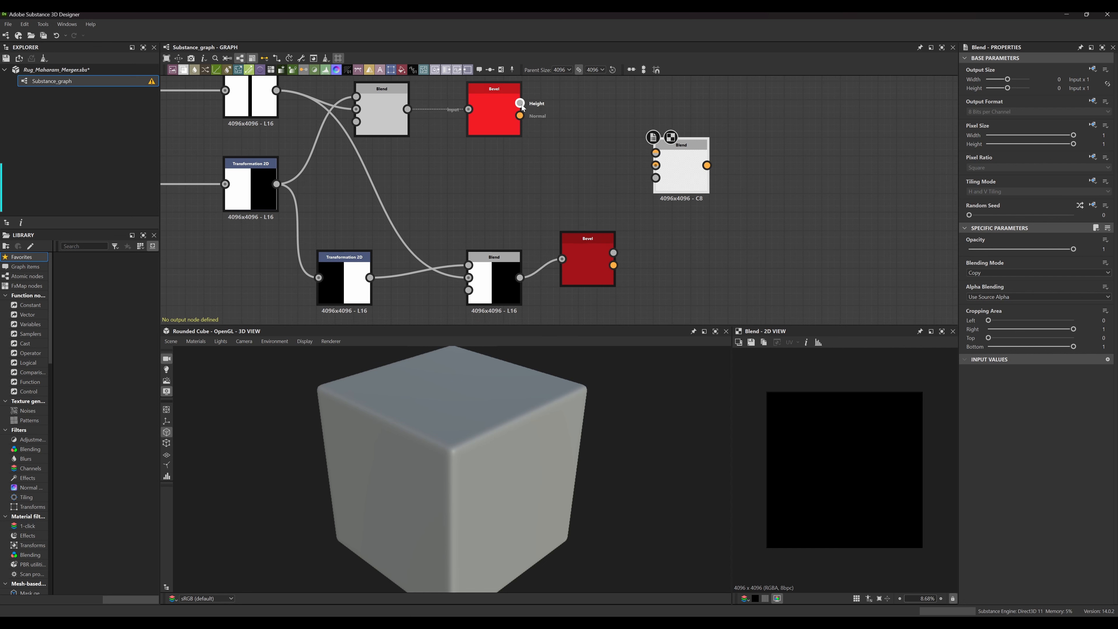
left_click_drag(520, 103, 653, 166)
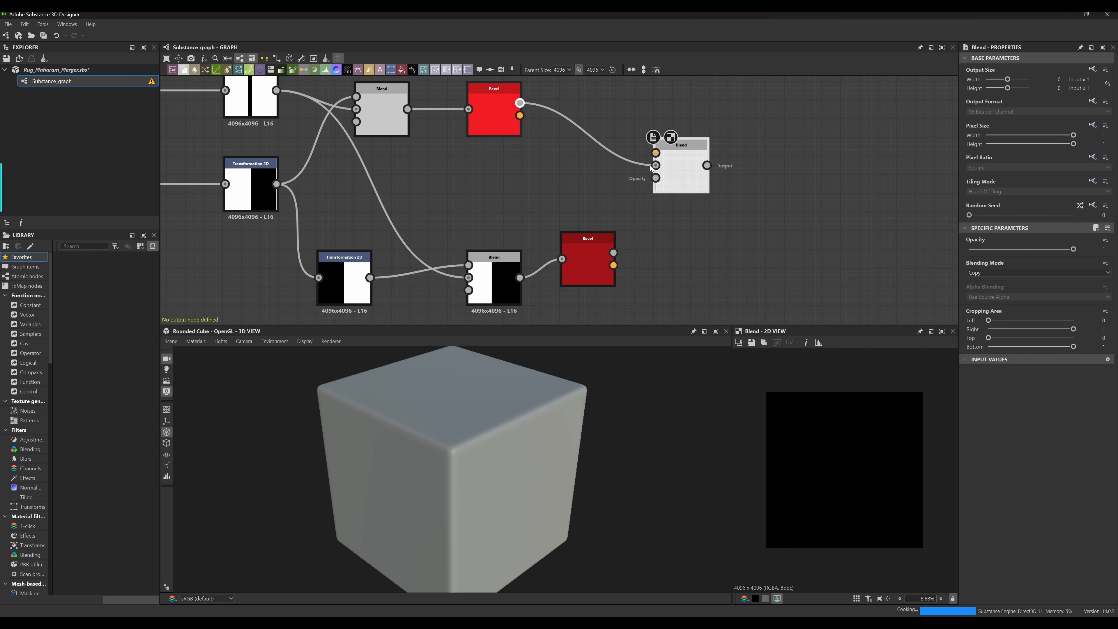
left_click_drag(613, 252, 656, 154)
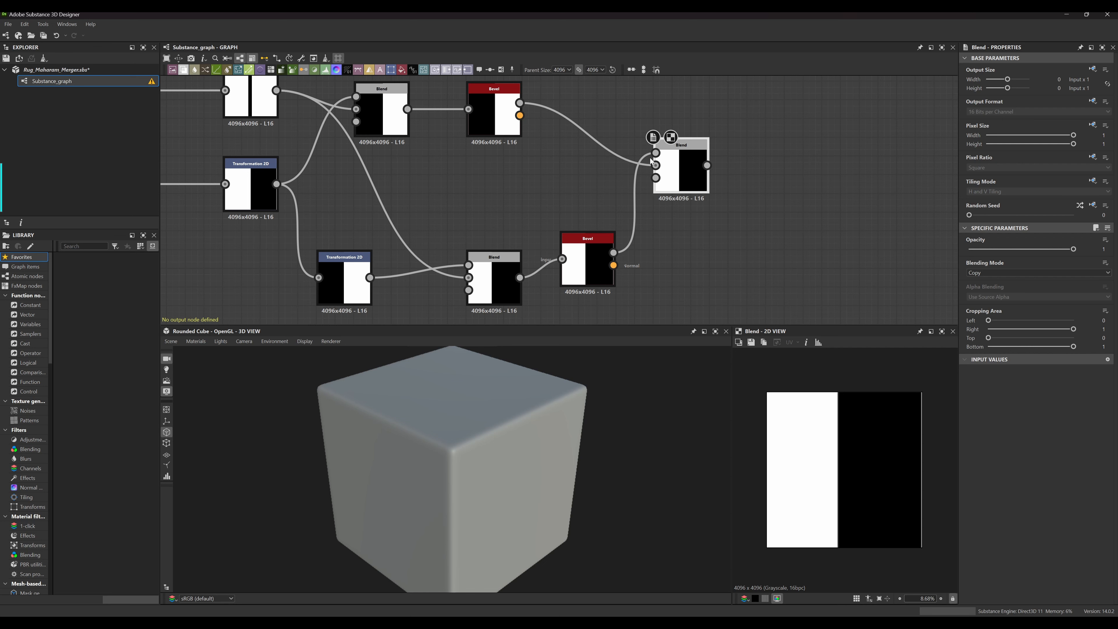
Set the new Blend's blending mode to Add (Linear Dodge) and inspect the beveled gap in the 2D view
middle_click_drag(755, 248, 695, 202)
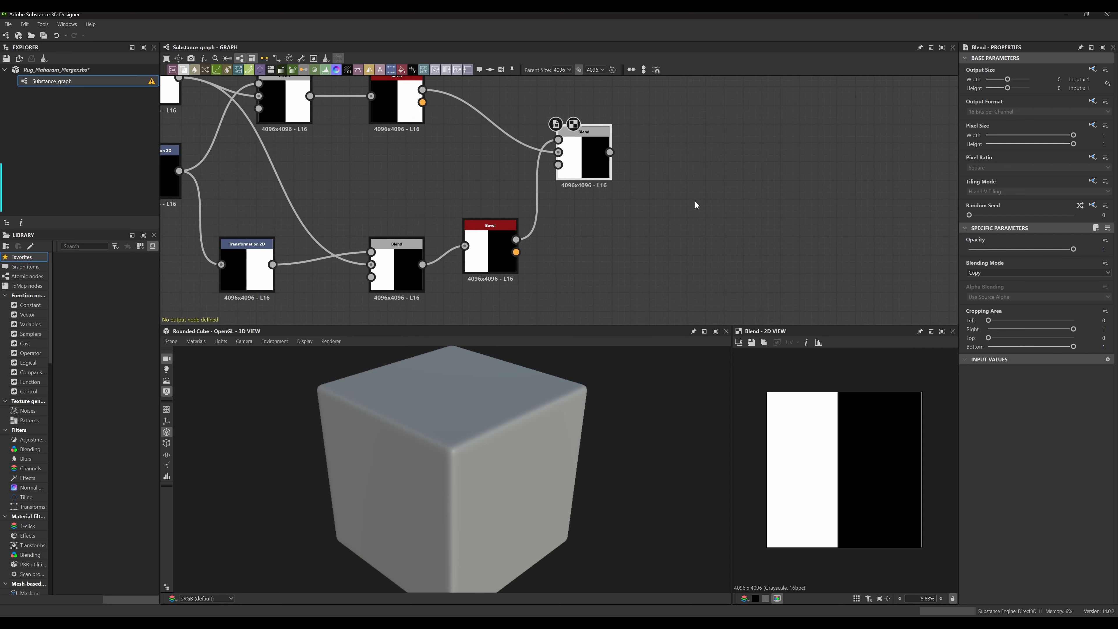
left_click(993, 272)
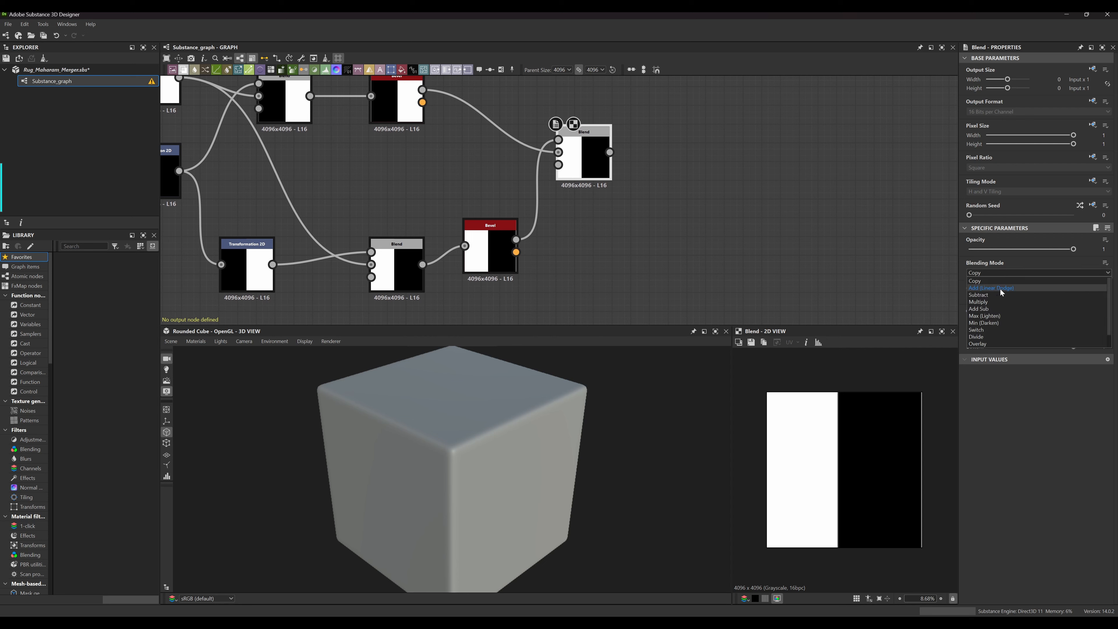
left_click(1000, 289)
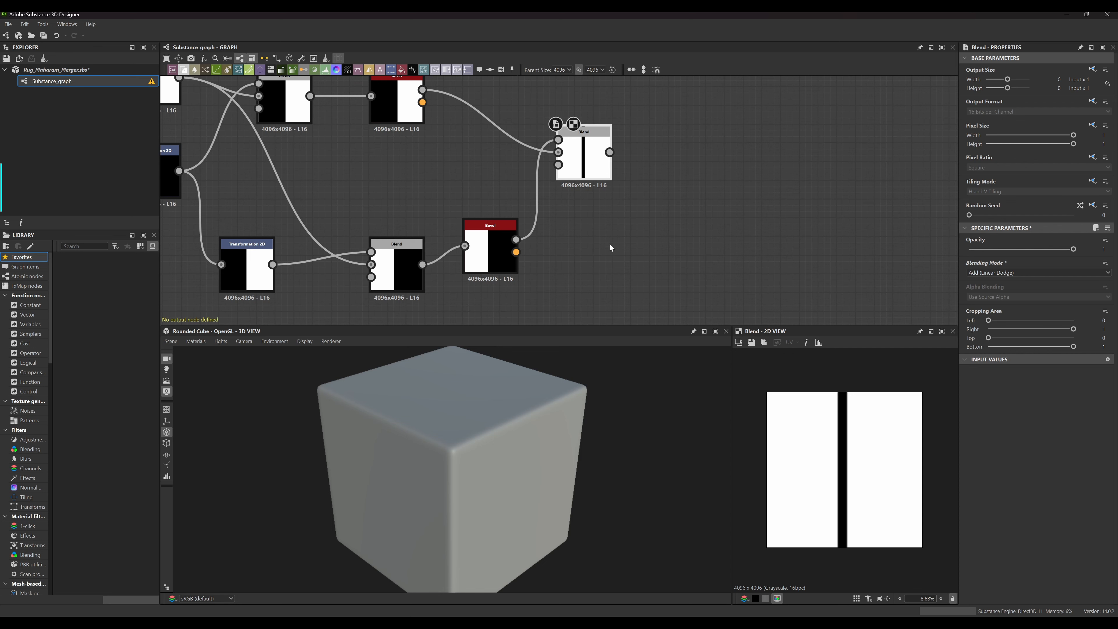
middle_click_drag(621, 248, 623, 247)
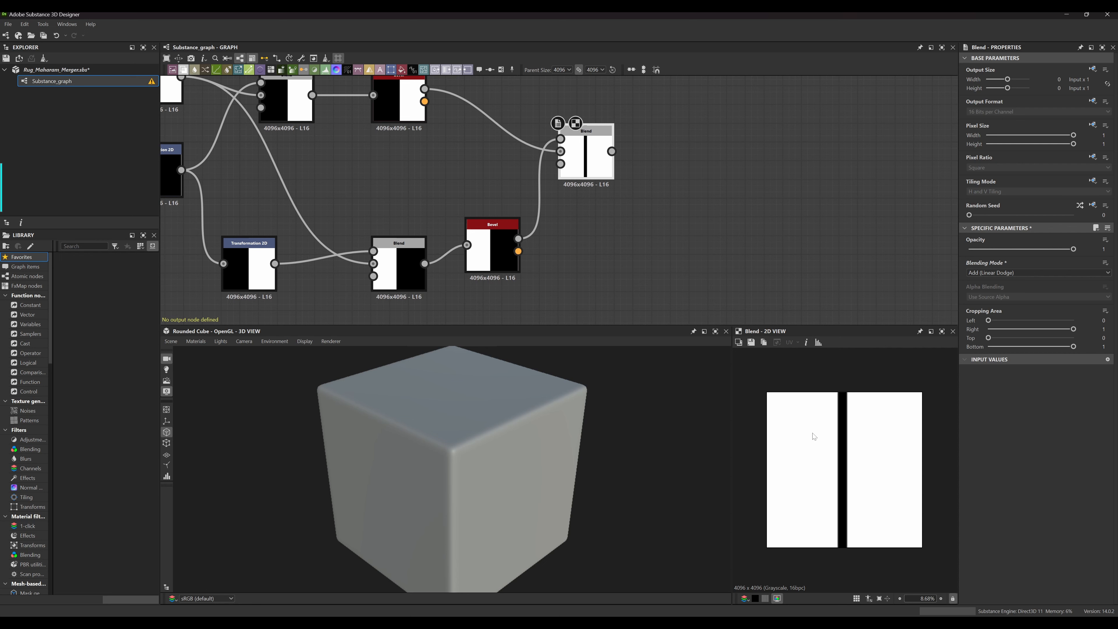
scroll(841, 473, "up", 3)
scroll(843, 553, "up", 2)
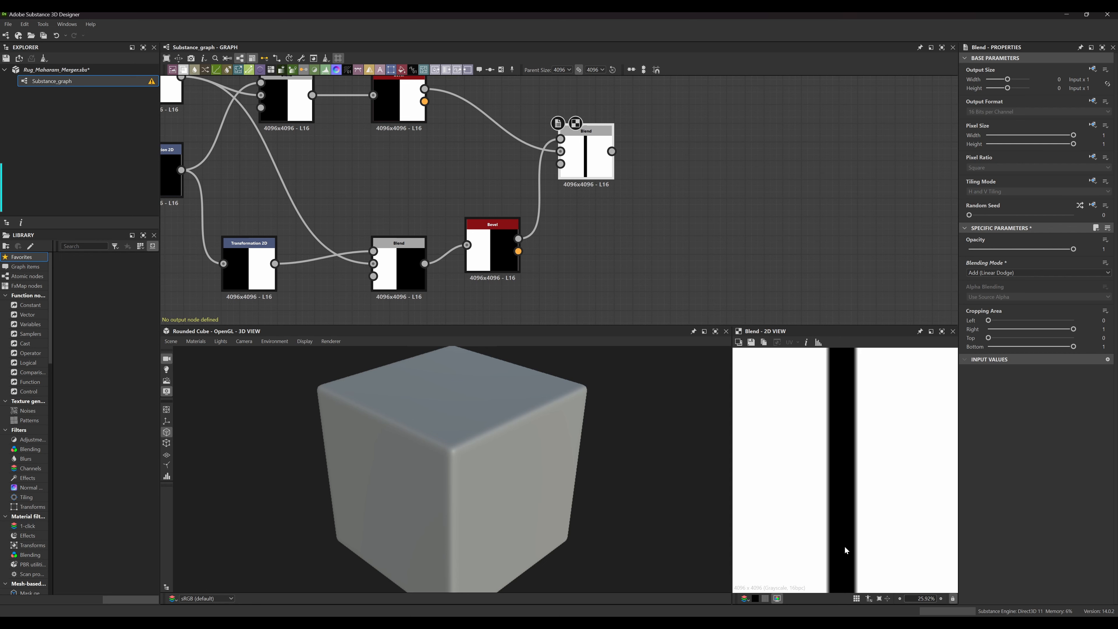
scroll(843, 513, "down", 5)
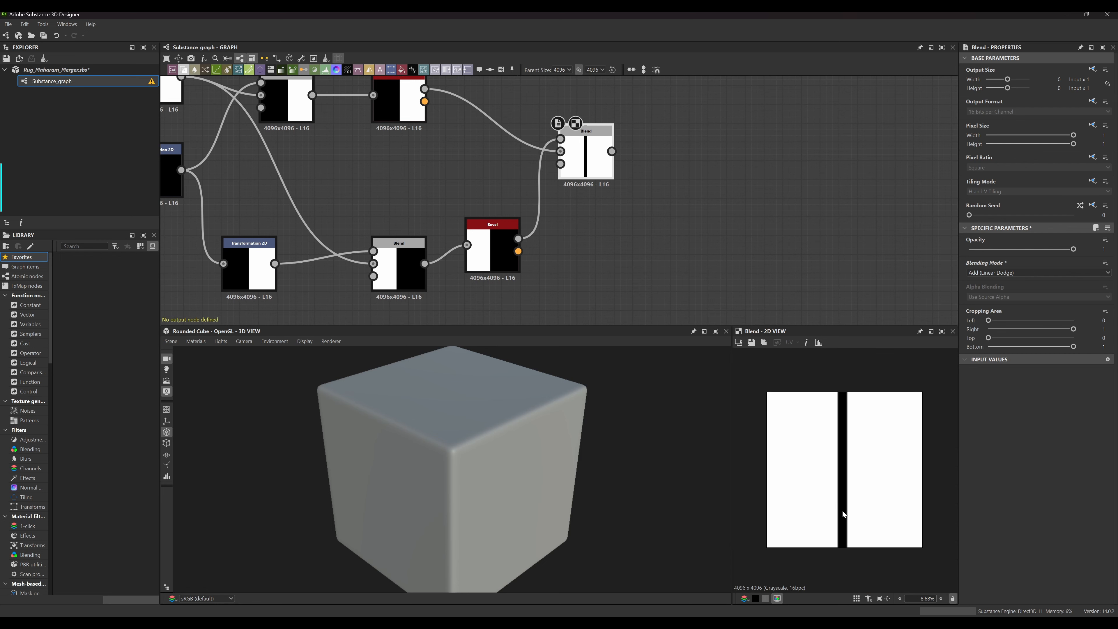
Select the whole split-and-bevel node chain, from both Shapes to the final Blend, and move it slightly down the graph
middle_click_drag(641, 203, 667, 242)
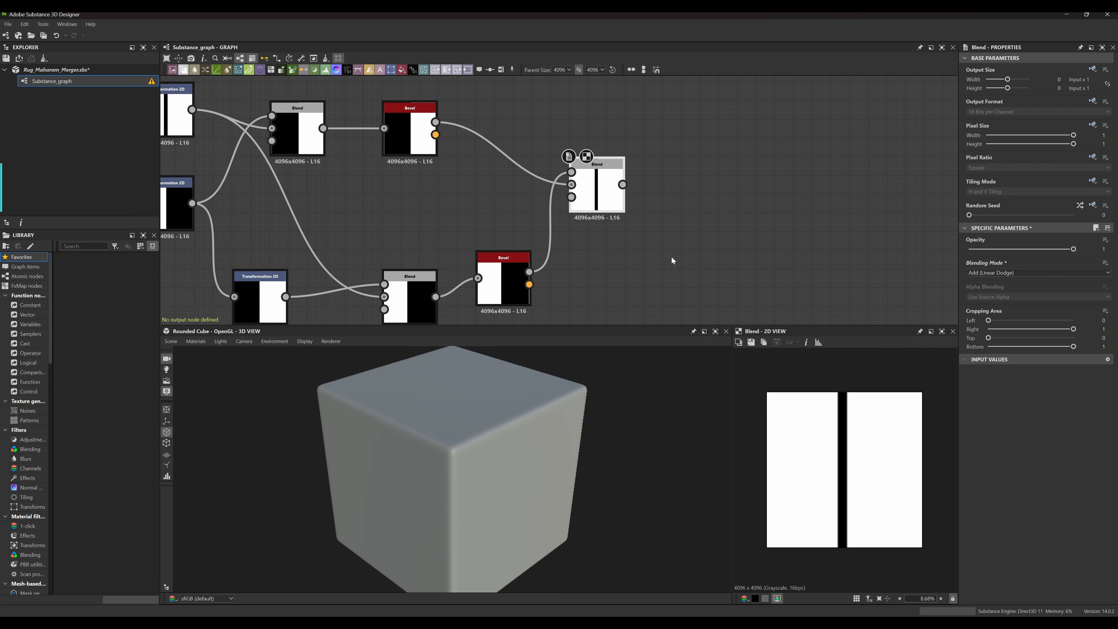
scroll(702, 234, "down", 4)
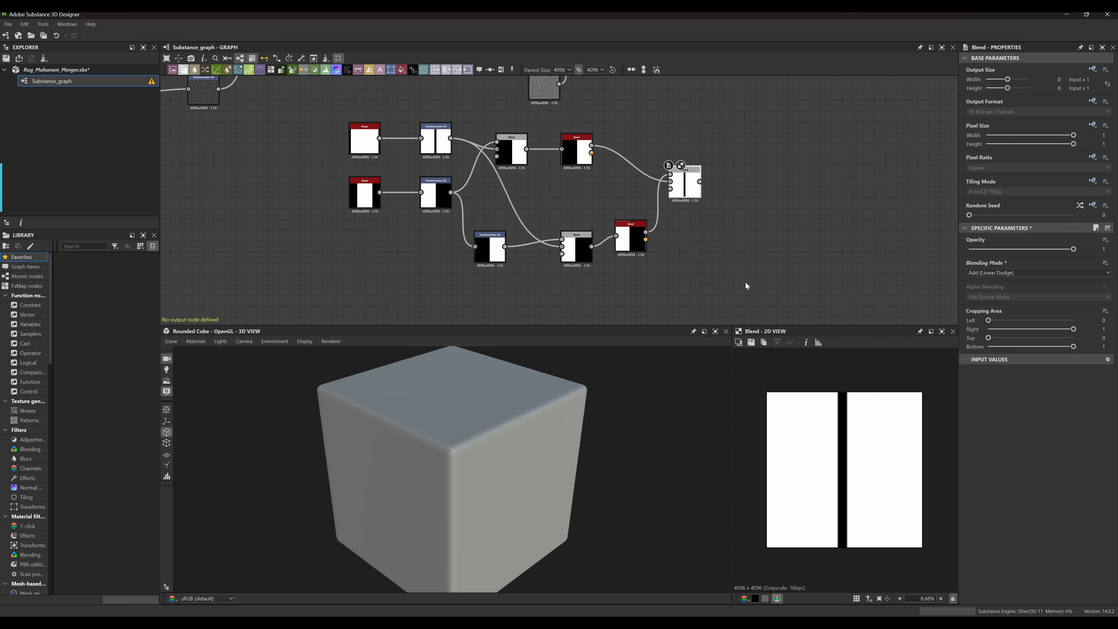
left_click_drag(747, 284, 332, 111)
middle_click_drag(801, 287, 813, 290)
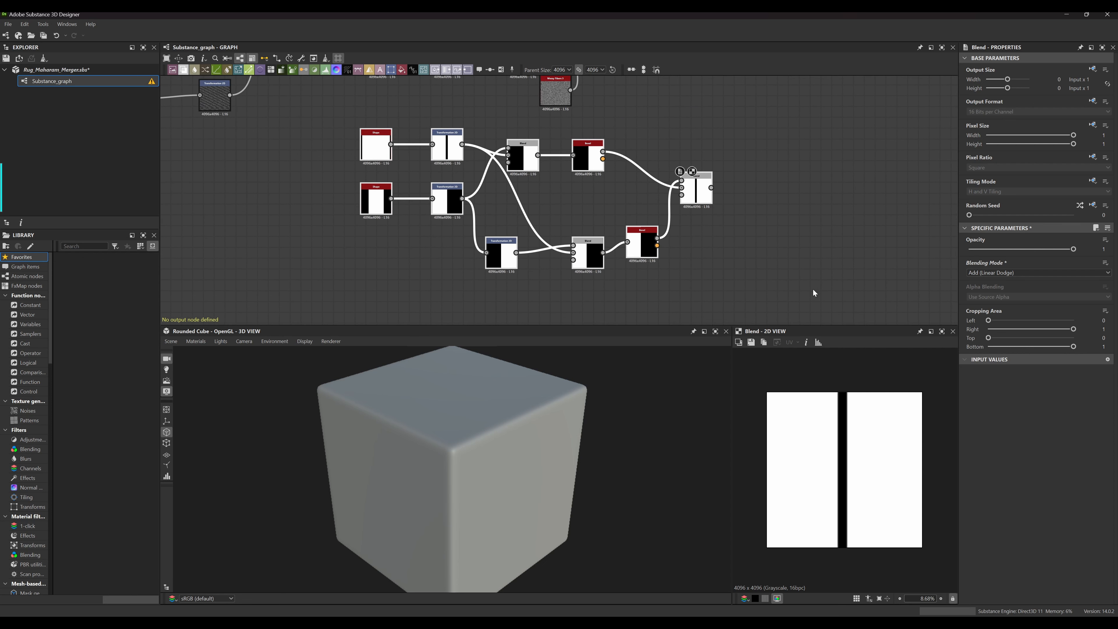
left_click_drag(704, 188, 702, 209)
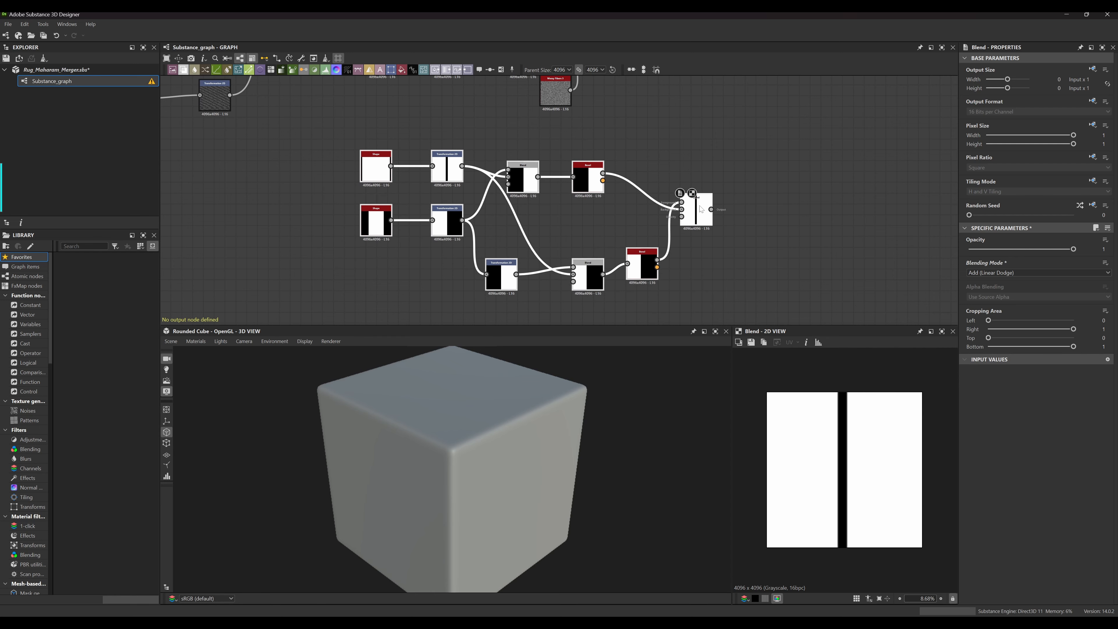
Examine the combined Blend's thumbnail and the stripe chain above it, including its Directional Warp, Invert Grayscale and Levels nodes
mouse_move(762, 218)
middle_mouse_down()
mouse_move(696, 213)
mouse_move(693, 226)
middle_mouse_up()
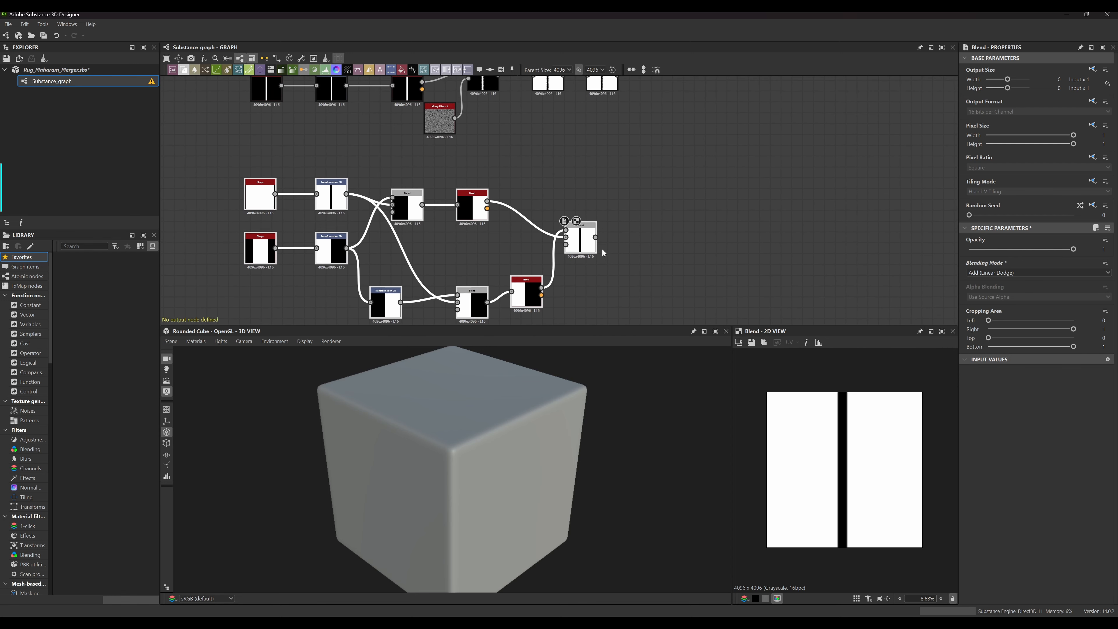
scroll(602, 248, "up", 10)
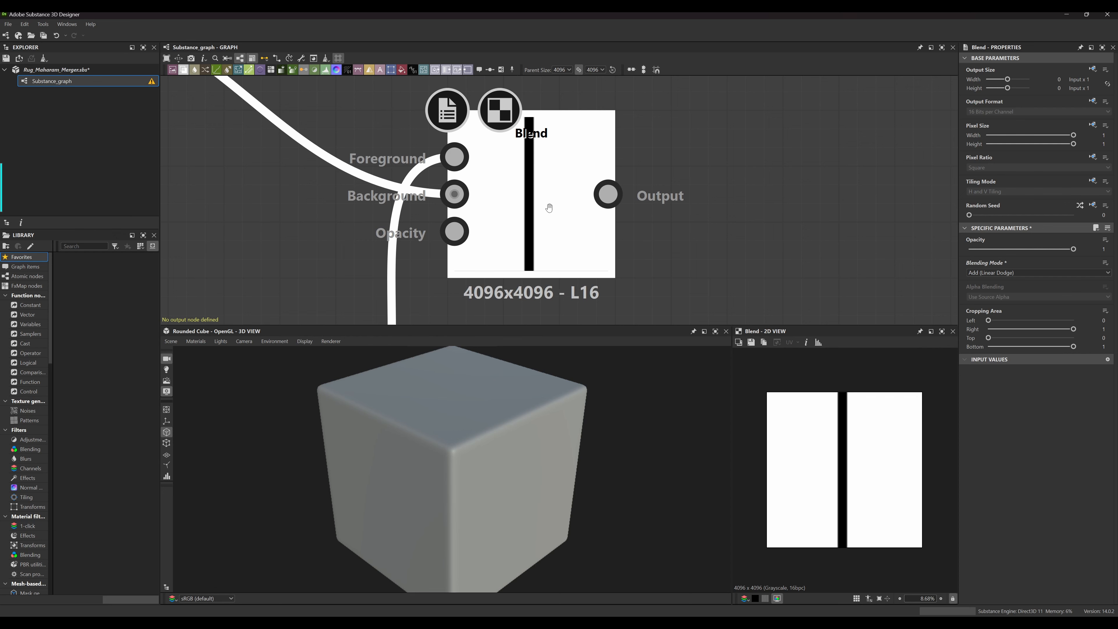
middle_click_drag(549, 208, 571, 206)
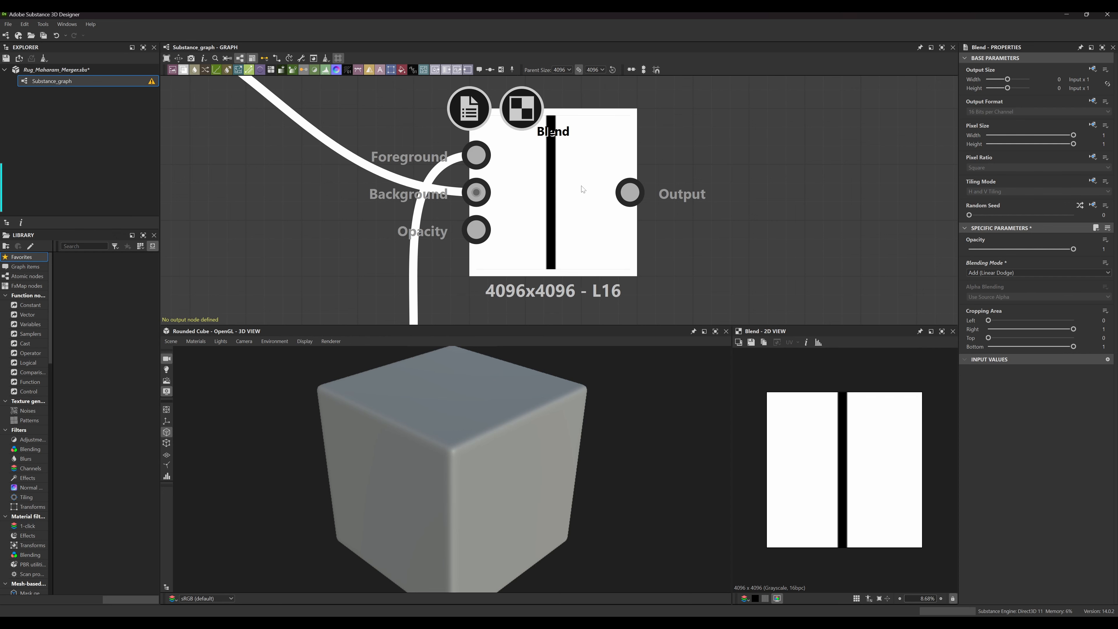
scroll(616, 190, "down", 7)
middle_click_drag(641, 97, 646, 173)
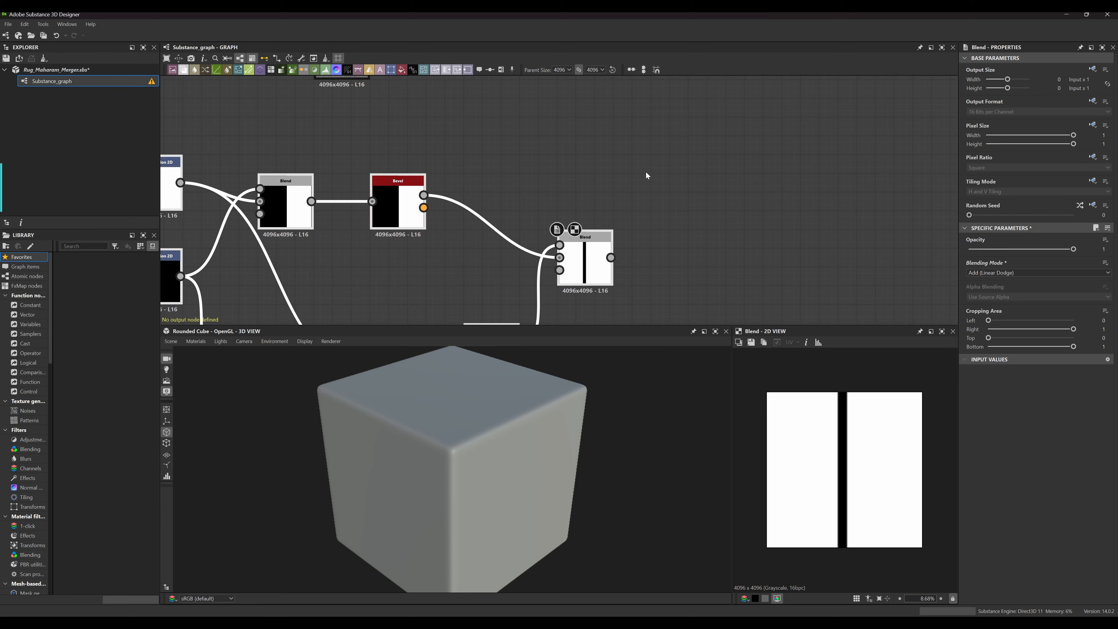
middle_click_drag(647, 125, 700, 181)
scroll(644, 196, "down", 2)
middle_click_drag(701, 223, 740, 153)
middle_click_drag(670, 188, 612, 223)
middle_click_drag(715, 165, 680, 224)
middle_click_drag(591, 183, 632, 190)
middle_click_drag(547, 197, 651, 207)
middle_click_drag(512, 195, 489, 214)
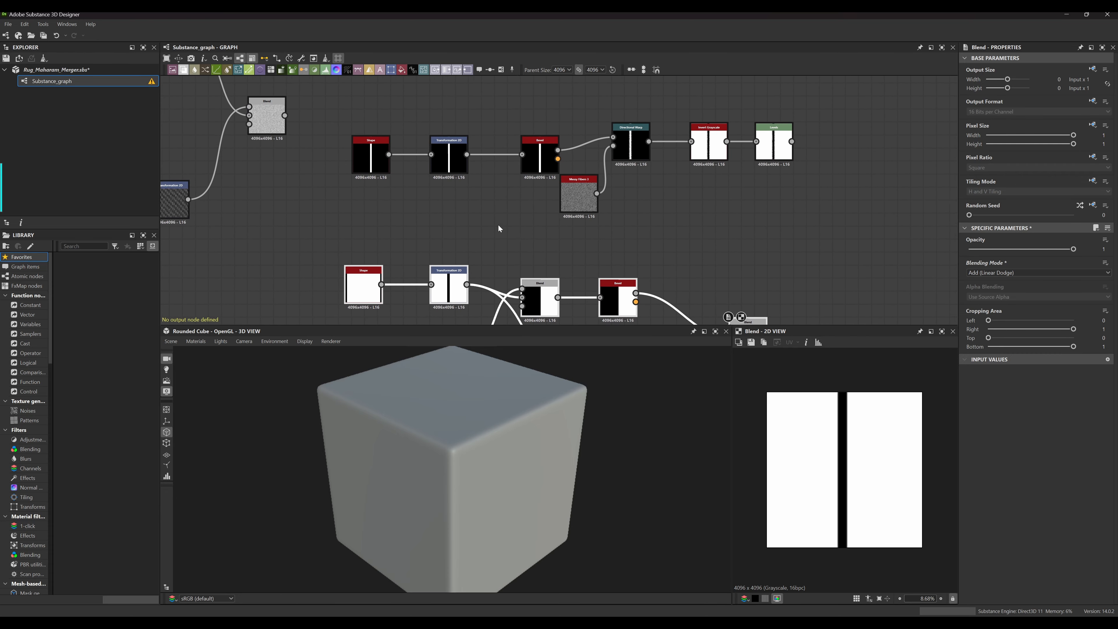
scroll(766, 178, "up", 8)
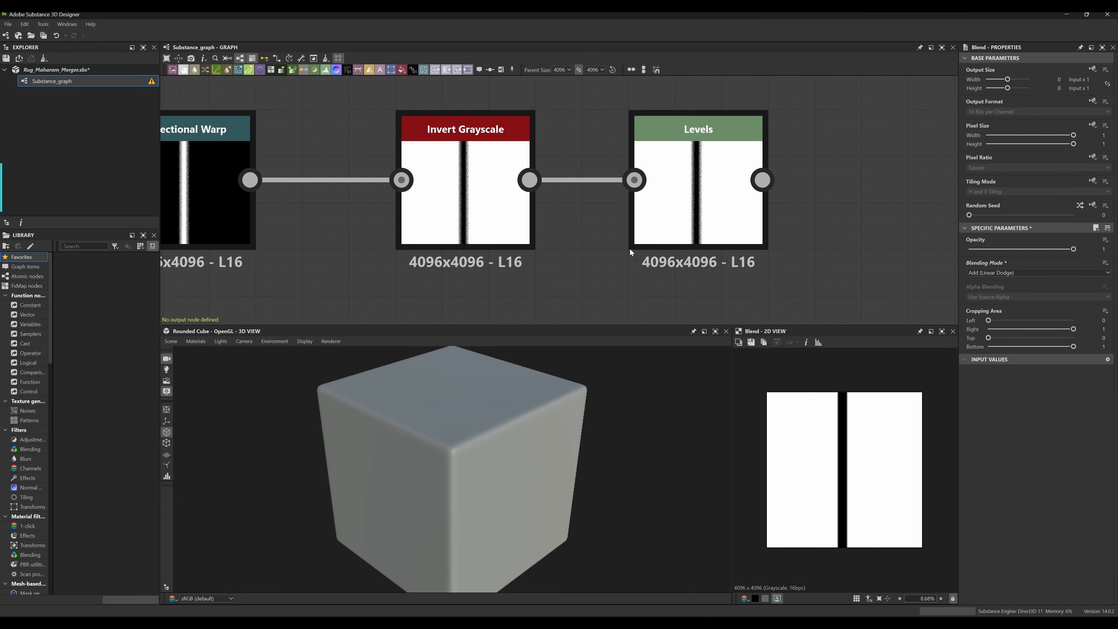
scroll(628, 250, "down", 10)
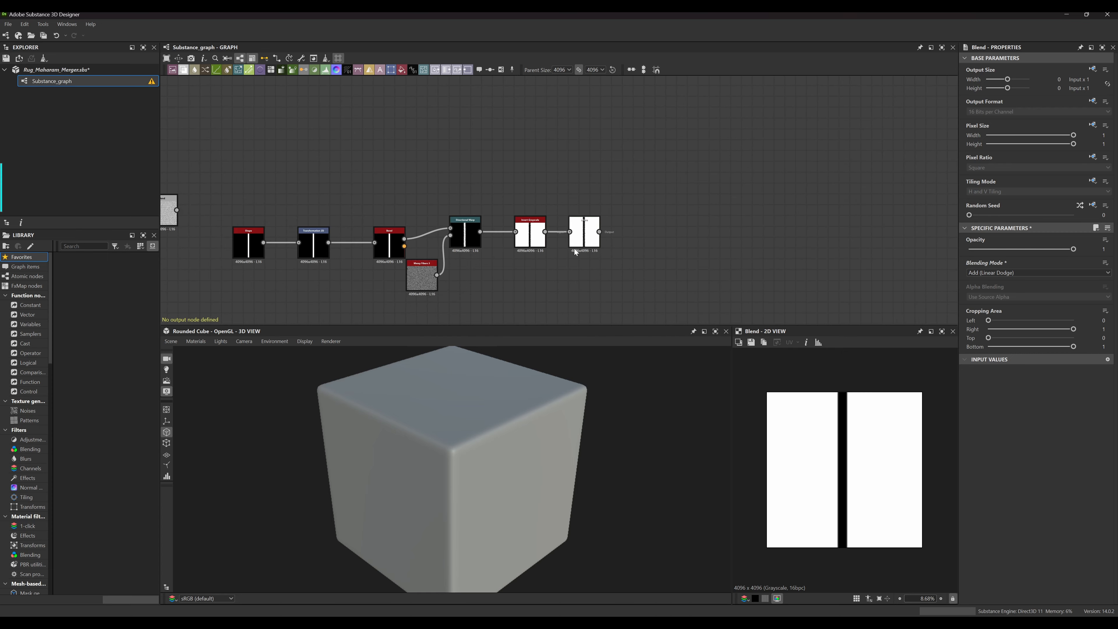
Move the Messy Fibers 3 node directly beneath the Bevel in the stripe chain
scroll(555, 221, "up", 8)
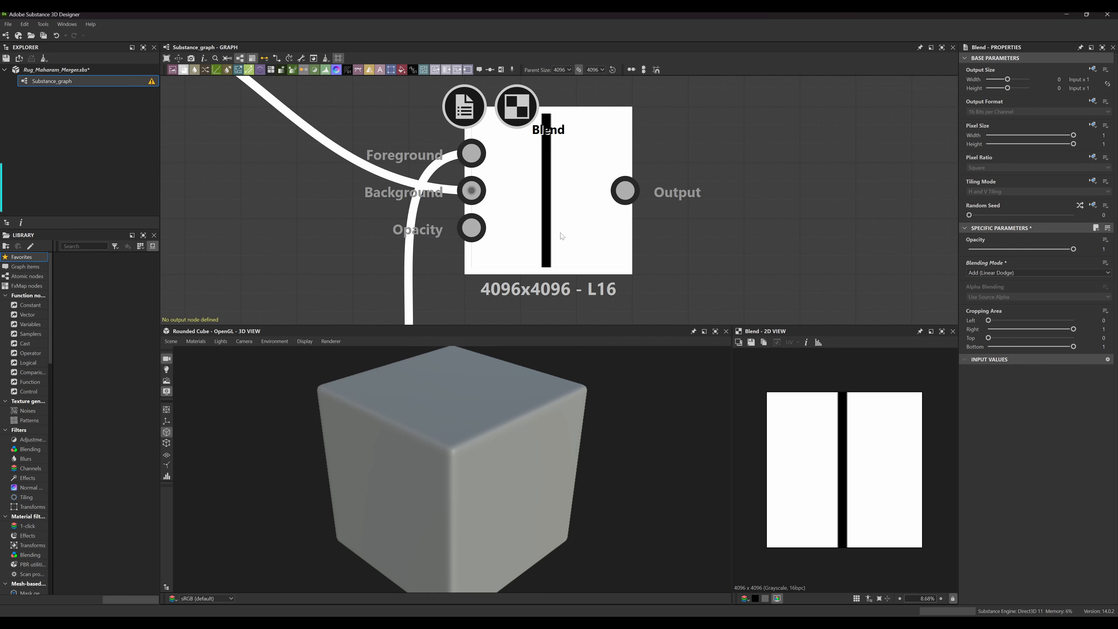
scroll(562, 236, "down", 10)
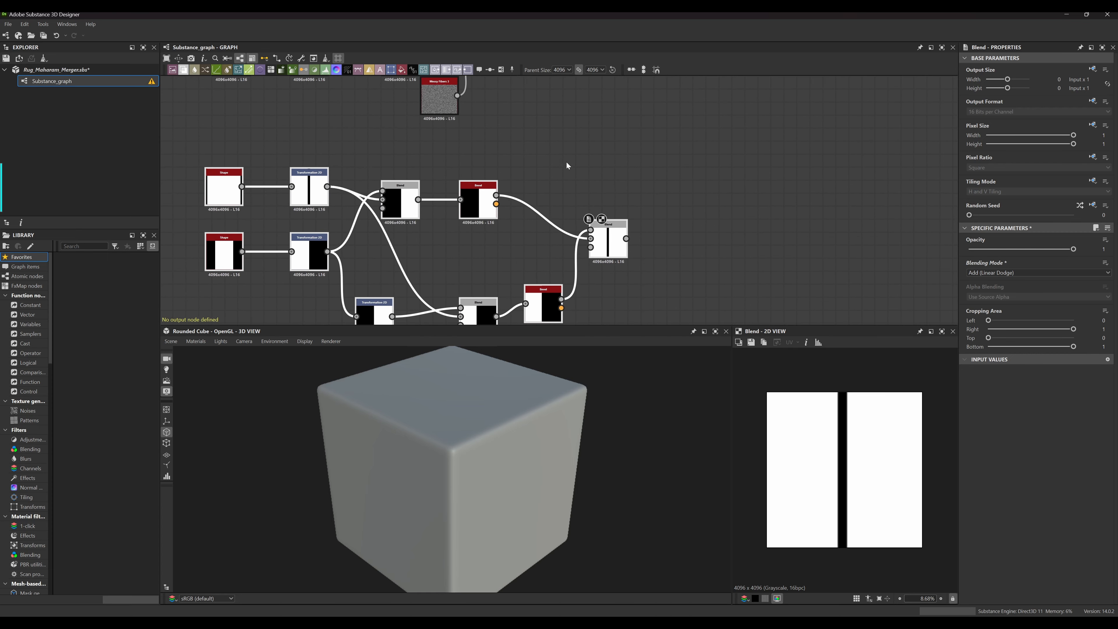
middle_click_drag(567, 166, 645, 227)
left_click_drag(584, 187, 544, 196)
middle_click_drag(695, 255, 581, 227)
scroll(543, 167, "up", 2)
scroll(570, 188, "down", 3)
middle_click_drag(581, 188, 588, 185)
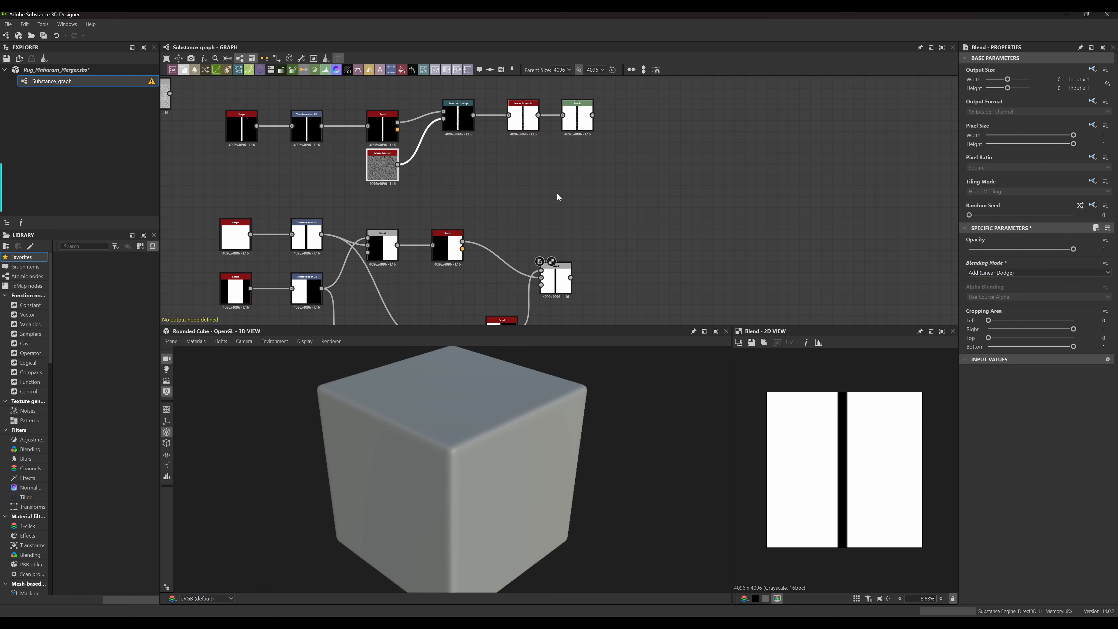
Examine the graph from the stripe chain back to the Tile Sampler Grayscale branches and the Blend that combines them
middle_click_drag(510, 185, 505, 194)
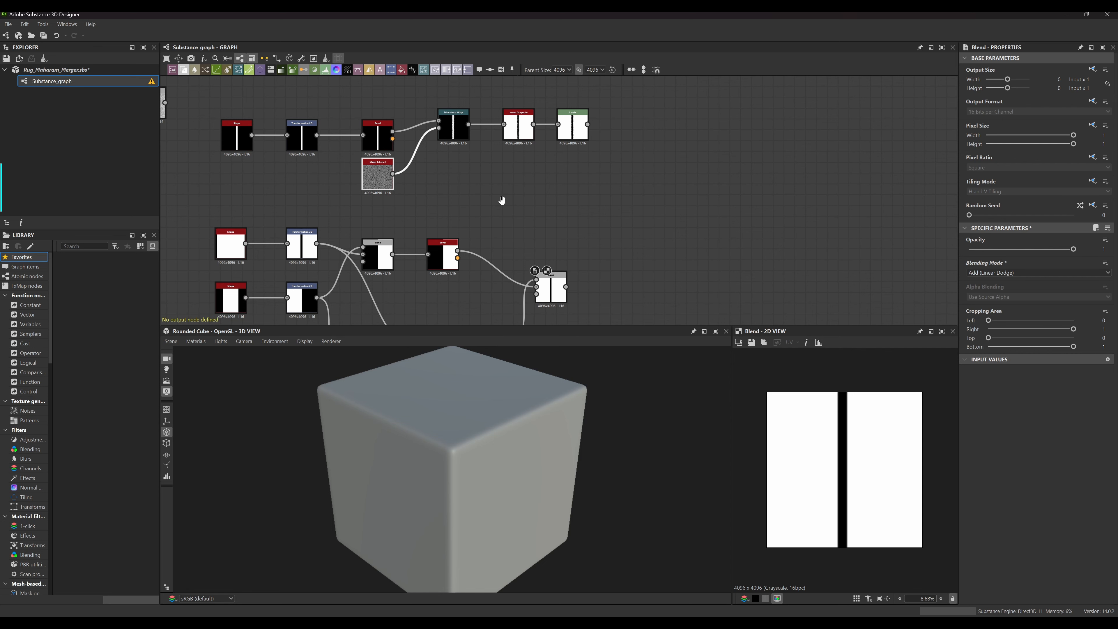
middle_click_drag(502, 200, 506, 192)
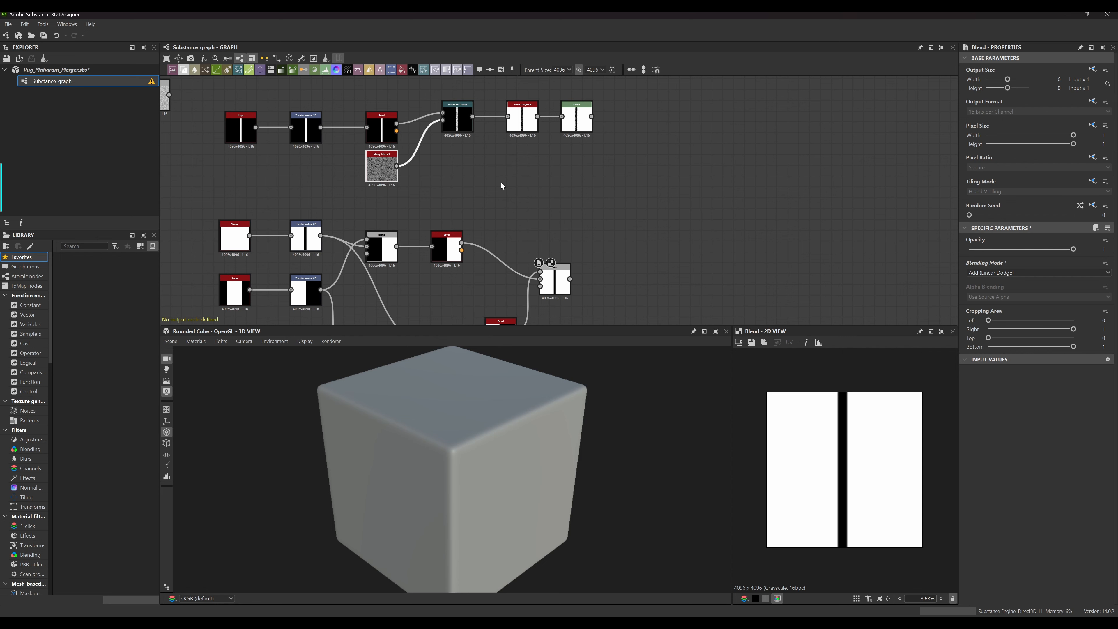
middle_click_drag(499, 187, 591, 194)
middle_click_drag(396, 184, 496, 239)
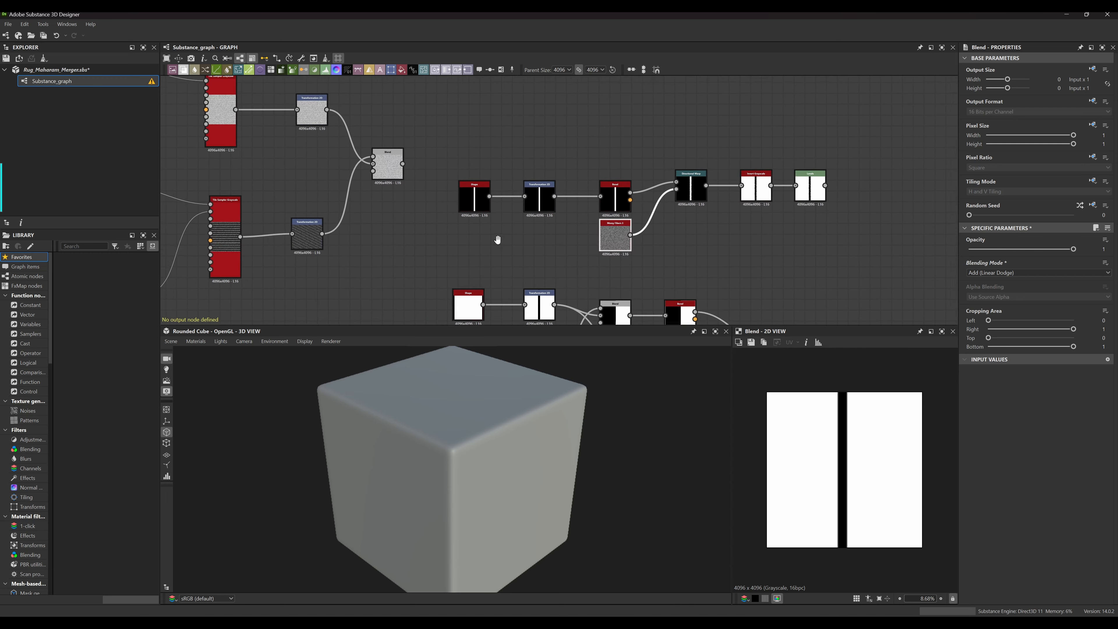
middle_click_drag(276, 130, 473, 218)
middle_click_drag(455, 258, 469, 177)
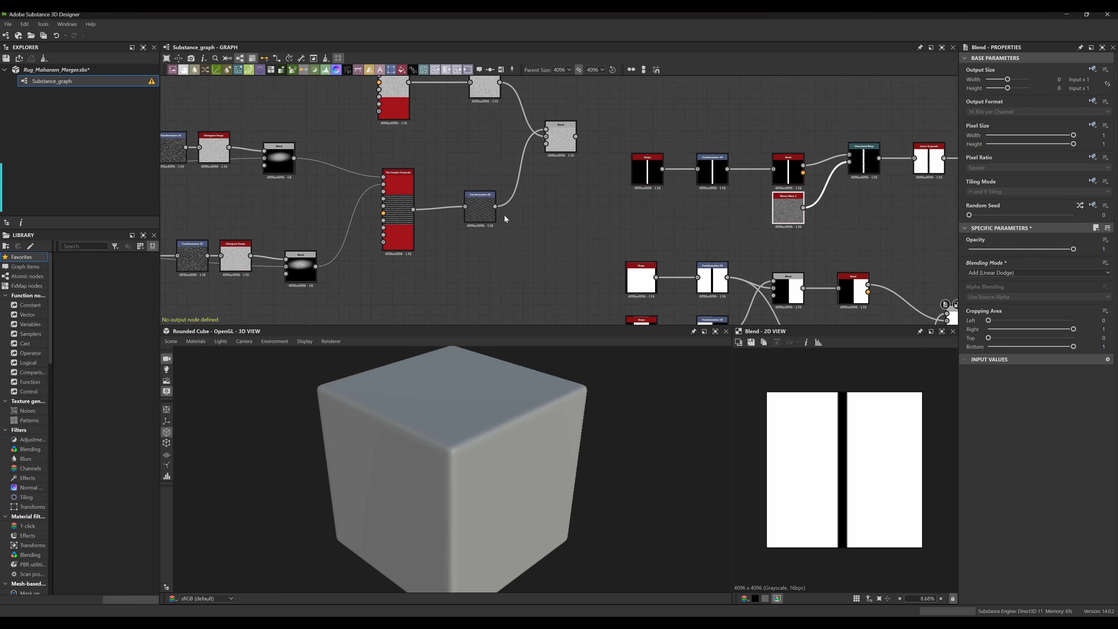
middle_click_drag(505, 219, 459, 250)
scroll(392, 145, "up", 6)
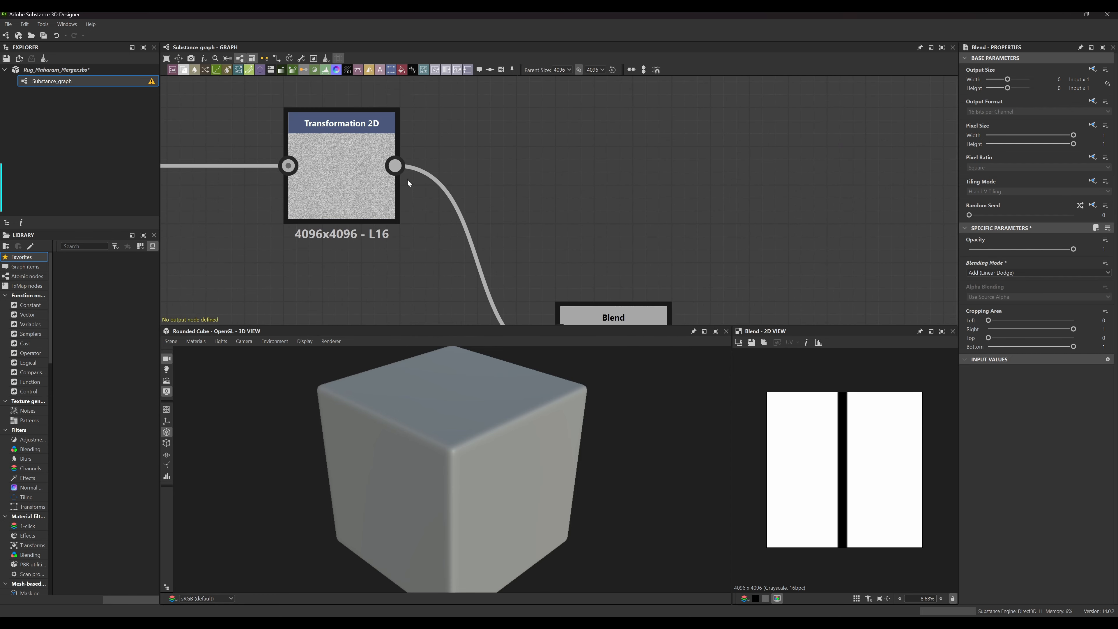
left_click_drag(395, 165, 592, 83)
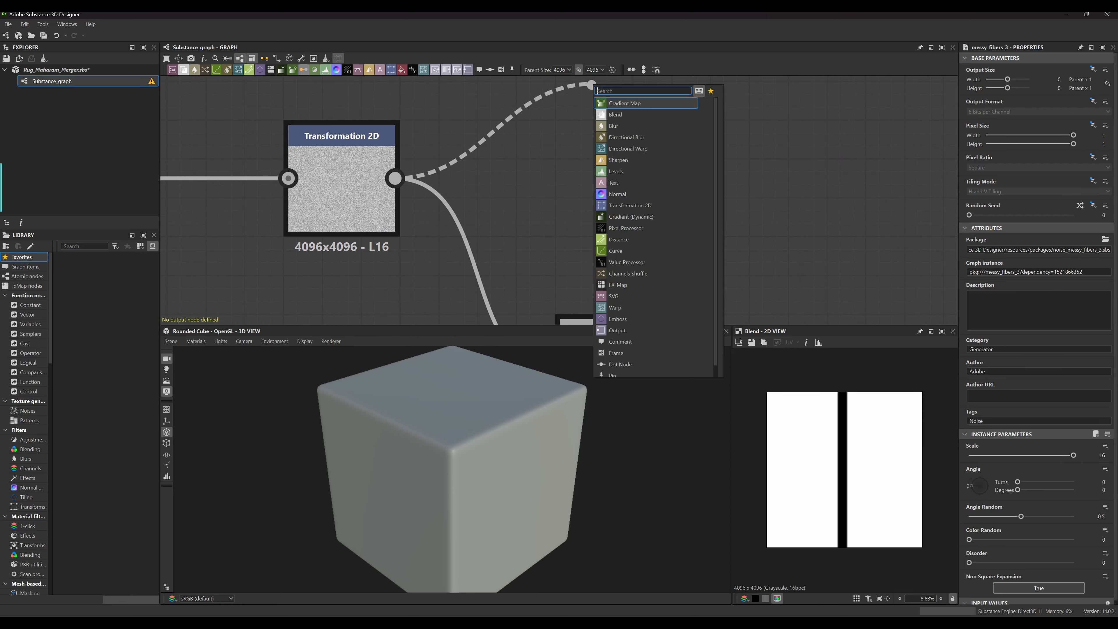
left_click(558, 135)
Preview the Blend that combines the two Tile Sampler branches and examine its weave pattern closely in the 2D view
scroll(522, 140, "down", 3)
middle_click_drag(523, 140, 562, 186)
middle_click_drag(460, 187, 530, 164)
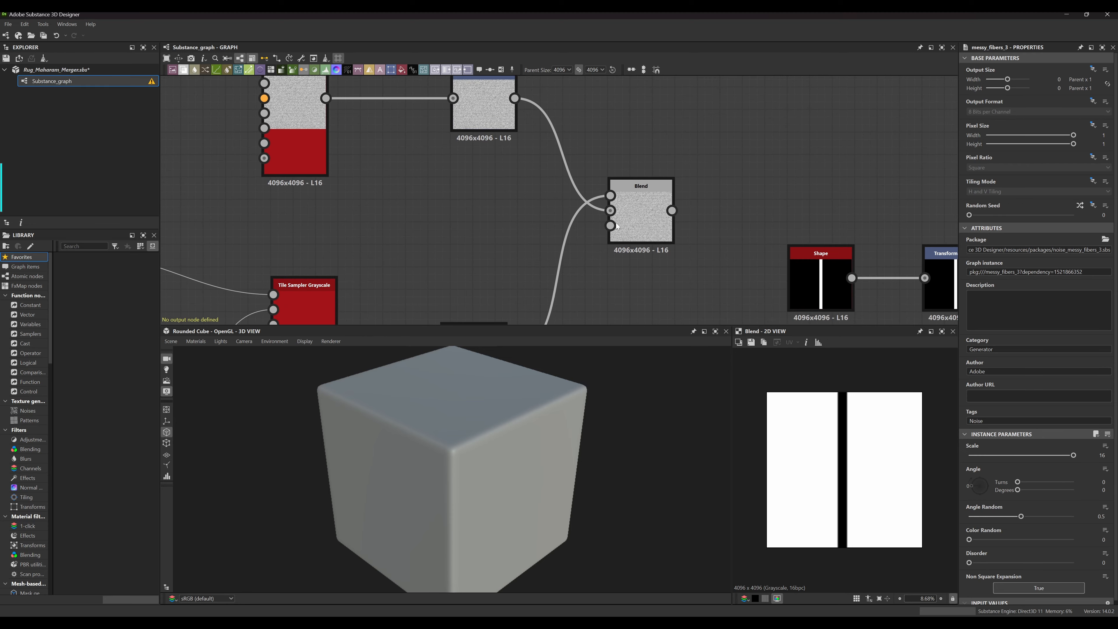
scroll(659, 216, "up", 3)
double_click(647, 182)
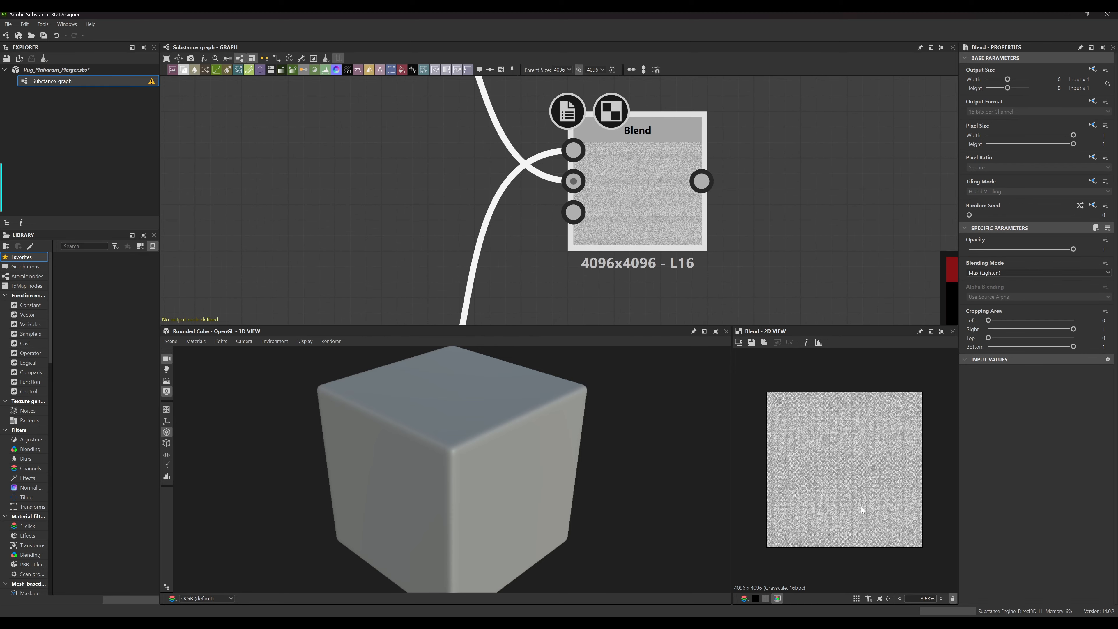
scroll(861, 507, "up", 10)
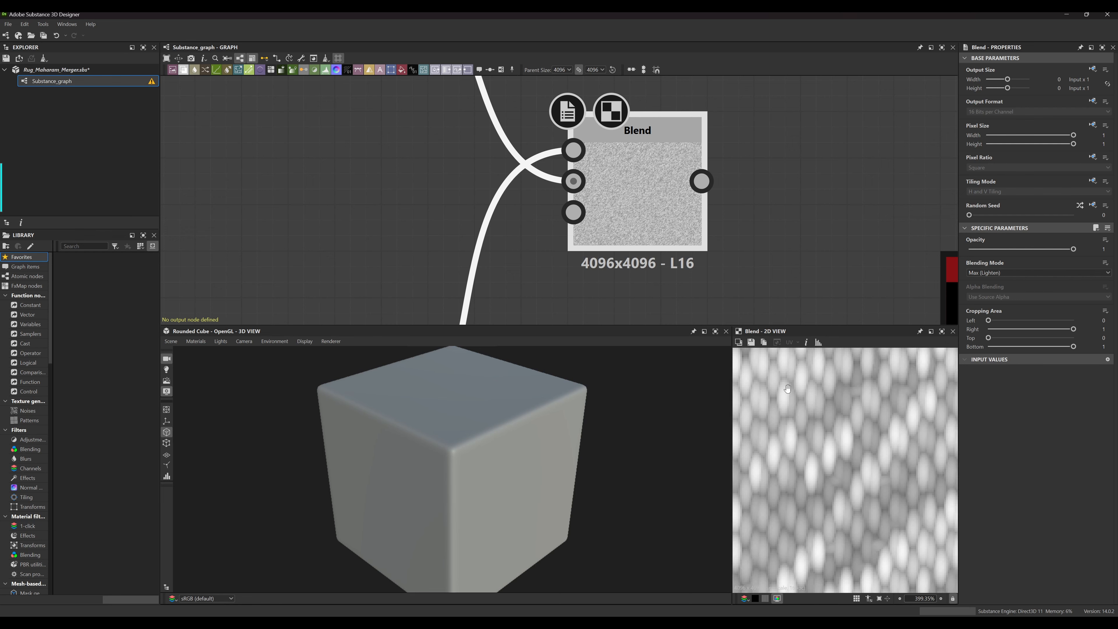
scroll(838, 451, "down", 2)
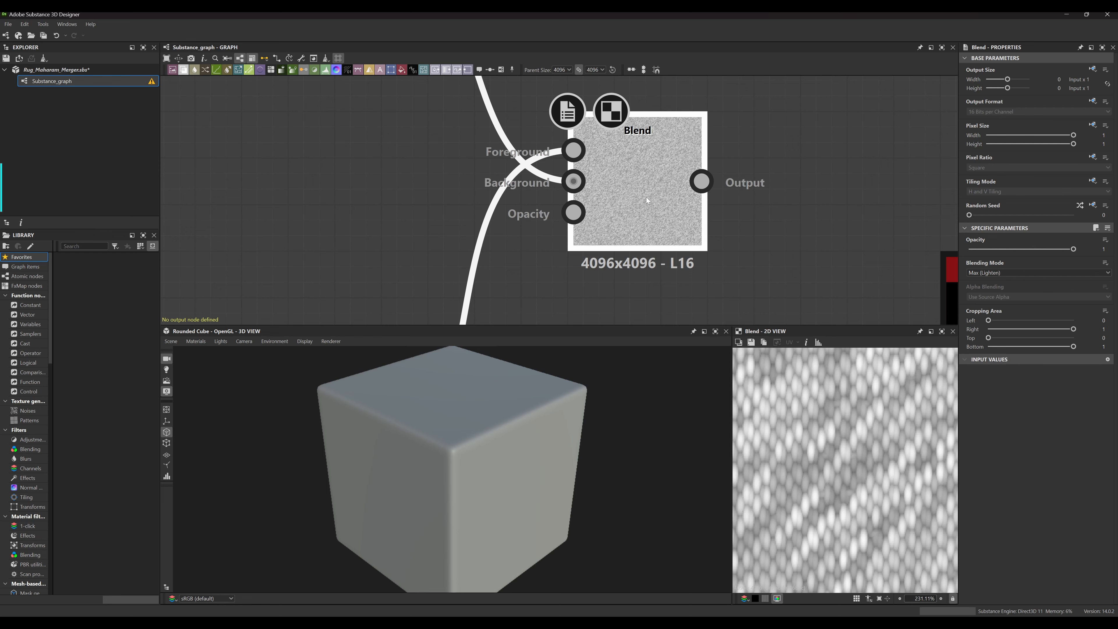
middle_click_drag(646, 197, 640, 256)
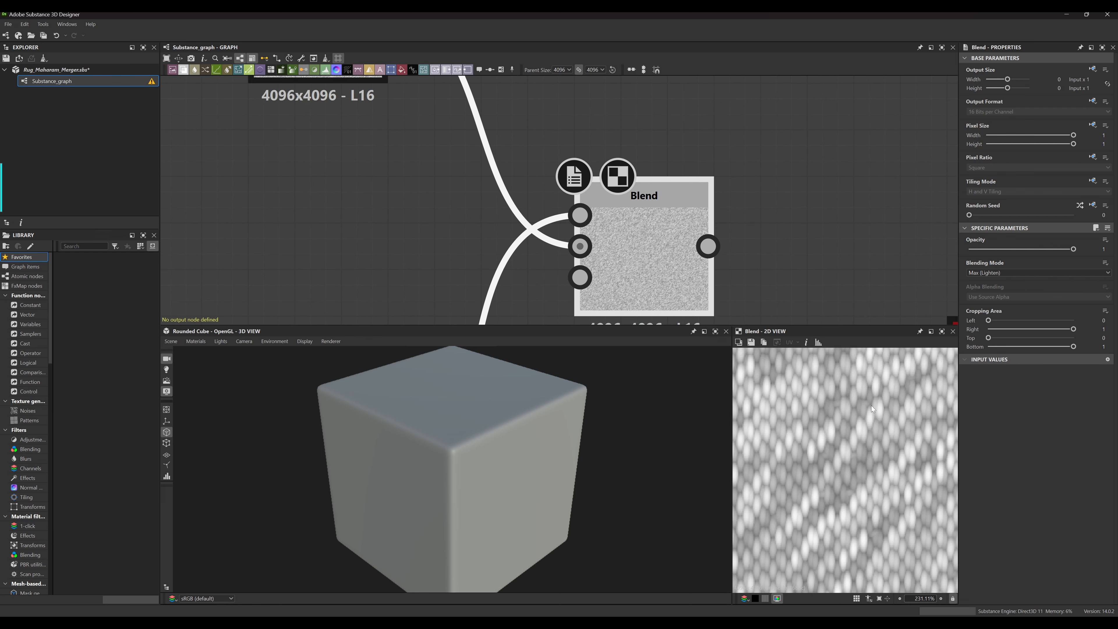
scroll(871, 409, "up", 3)
scroll(845, 418, "down", 1)
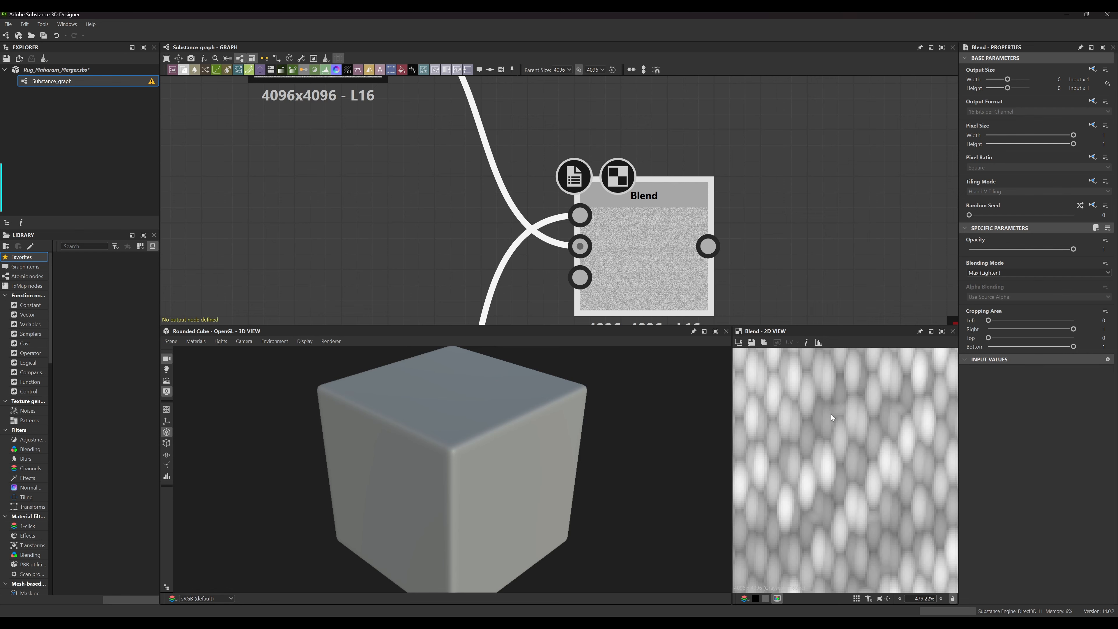
middle_click_drag(831, 415, 802, 400)
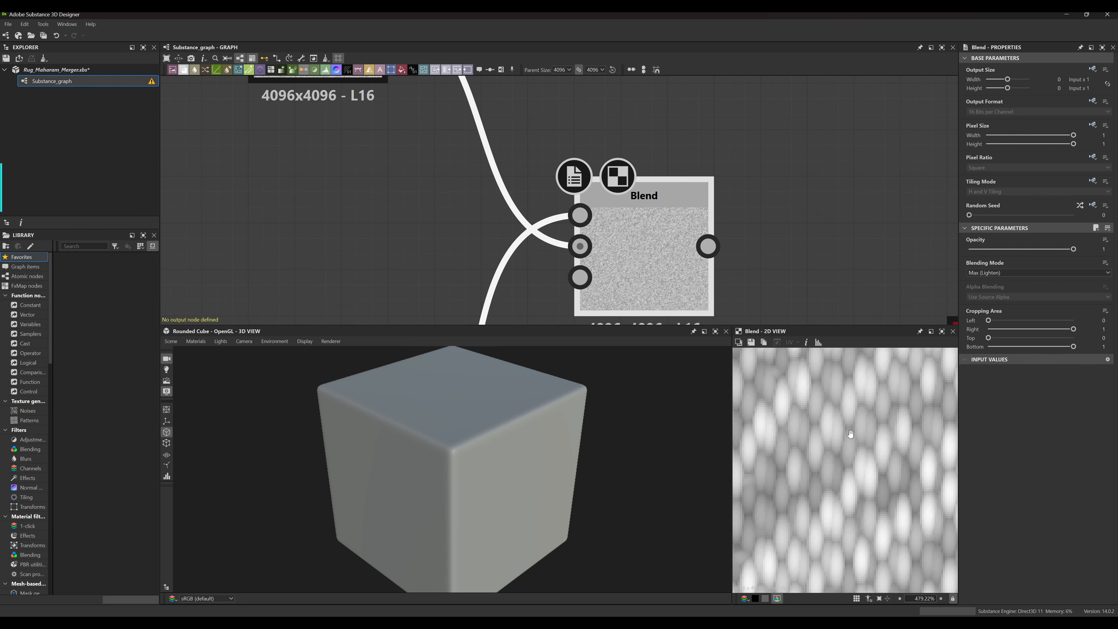
scroll(848, 430, "down", 10)
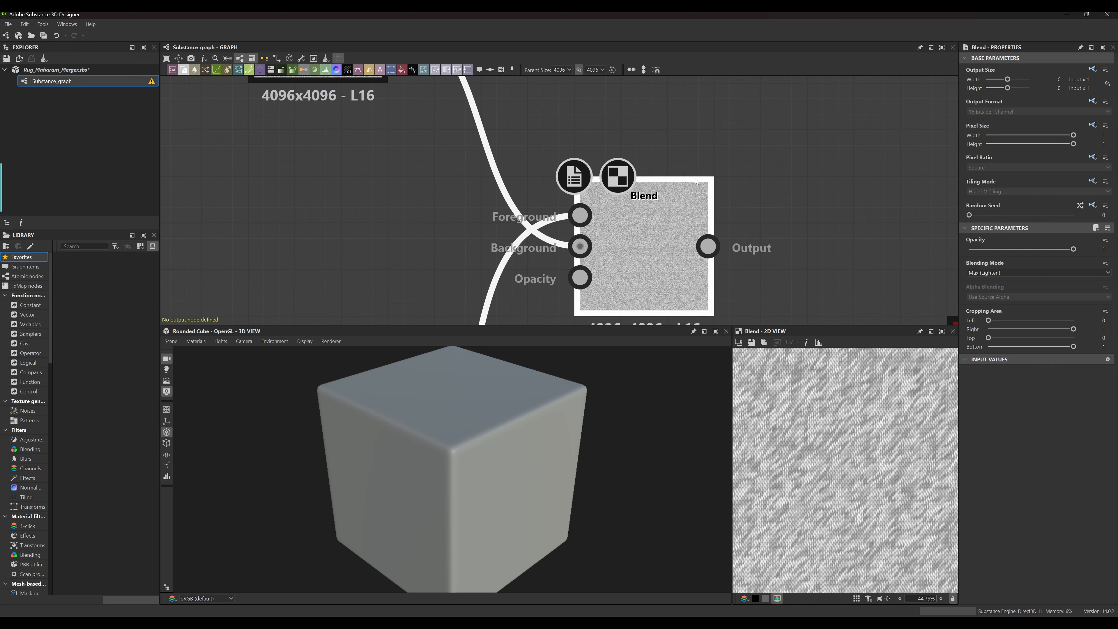
middle_click_drag(513, 116, 506, 238)
left_click_drag(374, 133, 613, 94)
key("Escape")
scroll(575, 158, "down", 8)
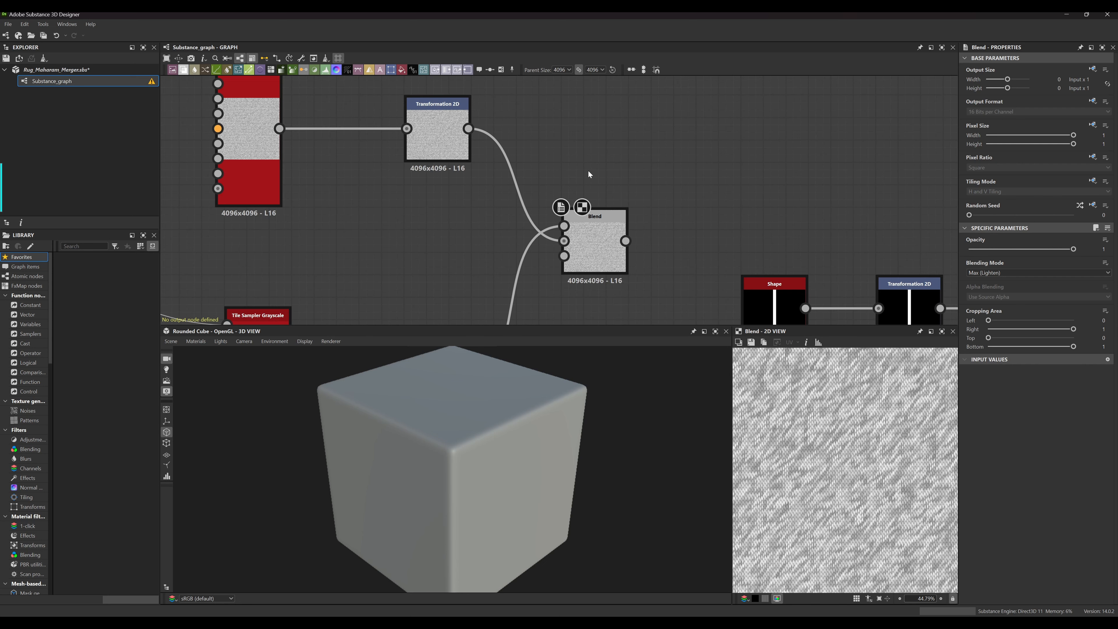
middle_click_drag(616, 226, 458, 205)
scroll(511, 217, "up", 3)
middle_click_drag(597, 258, 593, 260)
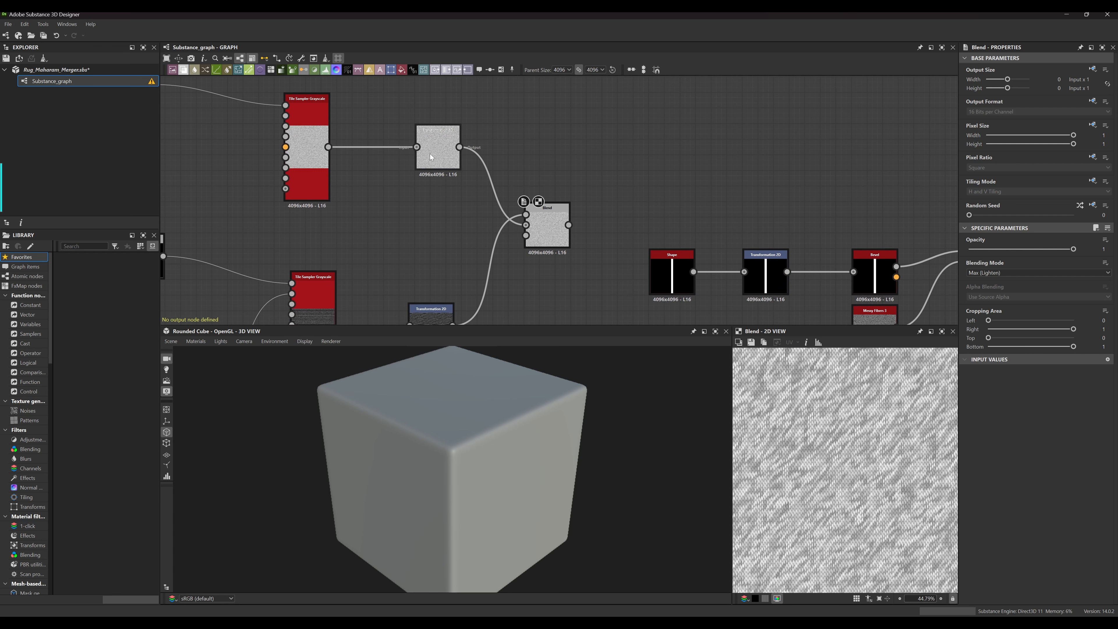
middle_click_drag(577, 185, 524, 212)
scroll(523, 253, "up", 4)
scroll(507, 218, "up", 3)
middle_click_drag(616, 241, 618, 211)
scroll(629, 207, "down", 3)
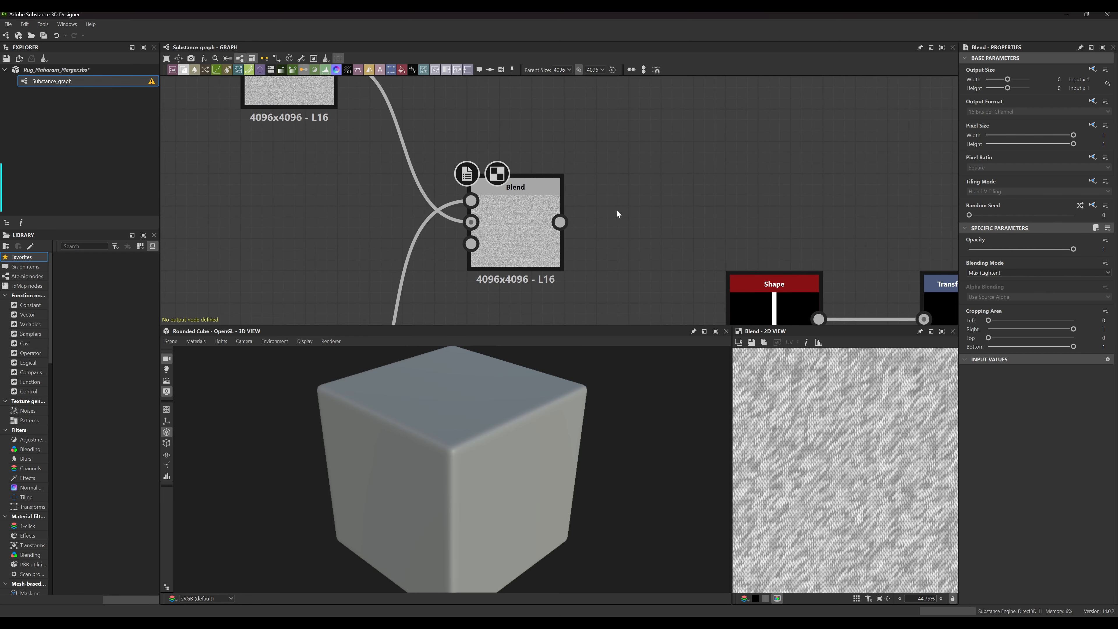
scroll(617, 209, "down", 2)
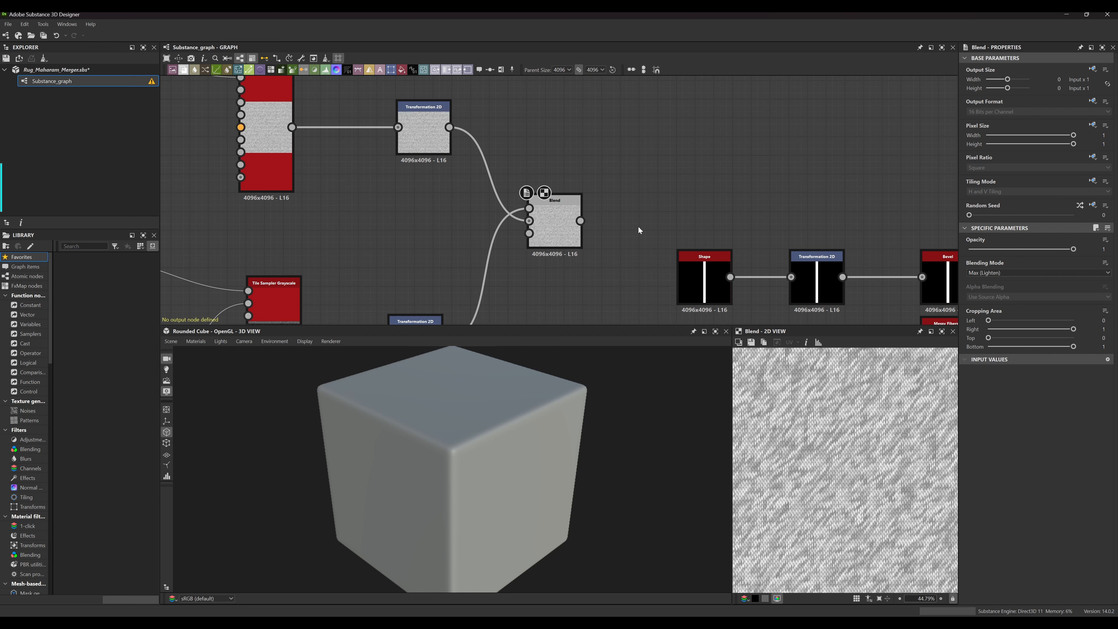
Add a new Blend node above the stripe chain, fed in its Background by the weave Blend's output
middle_click_drag(638, 225, 501, 186)
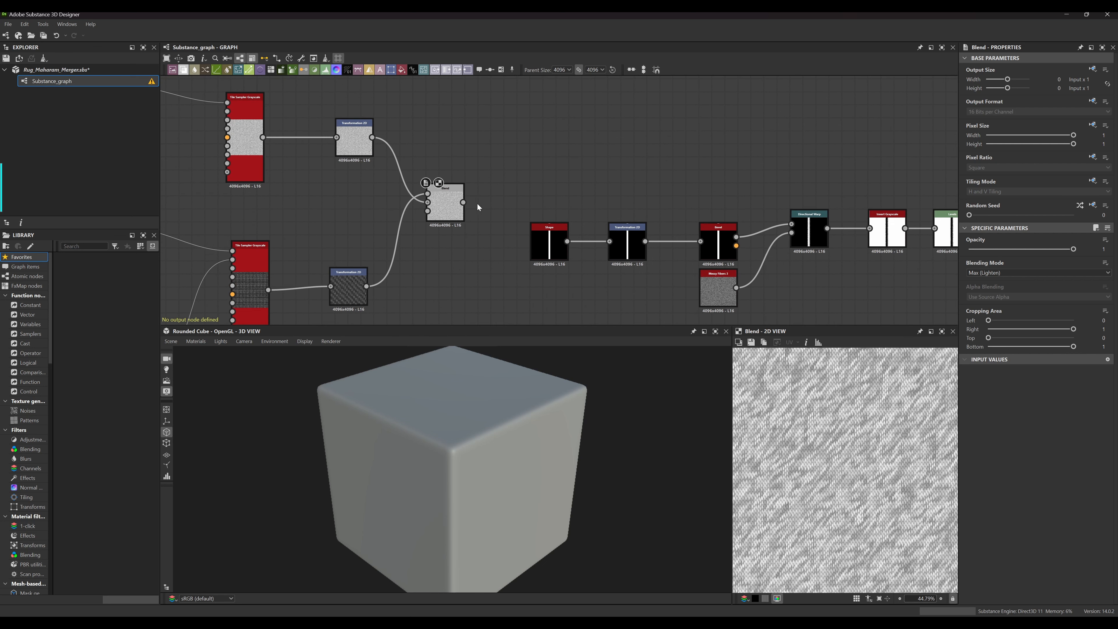
left_click_drag(463, 202, 660, 104)
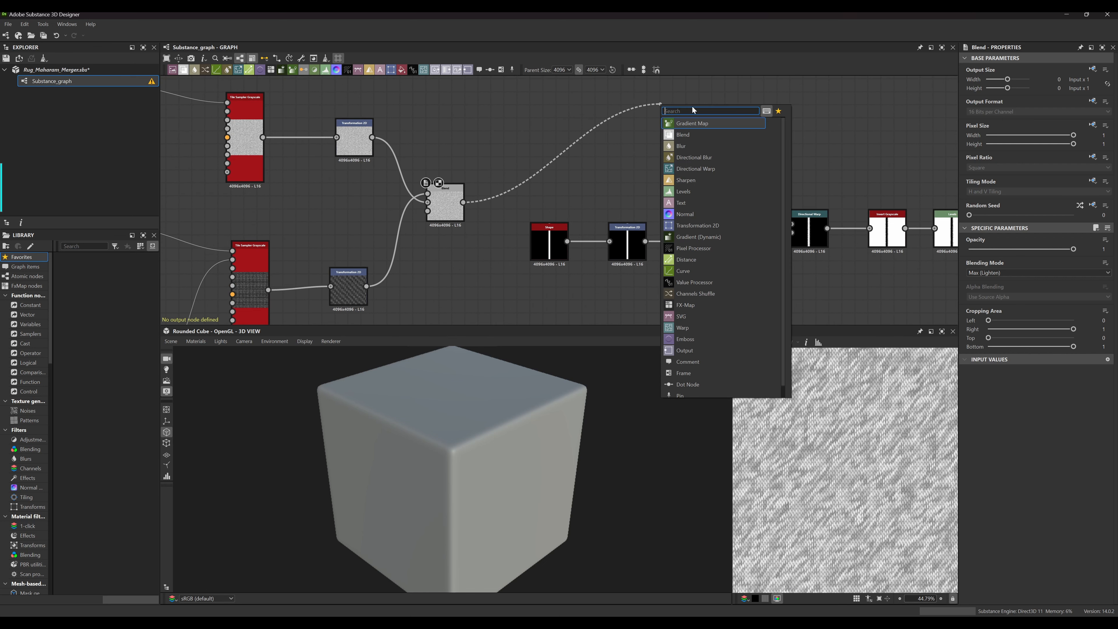
left_click(692, 135)
middle_click_drag(630, 154, 637, 181)
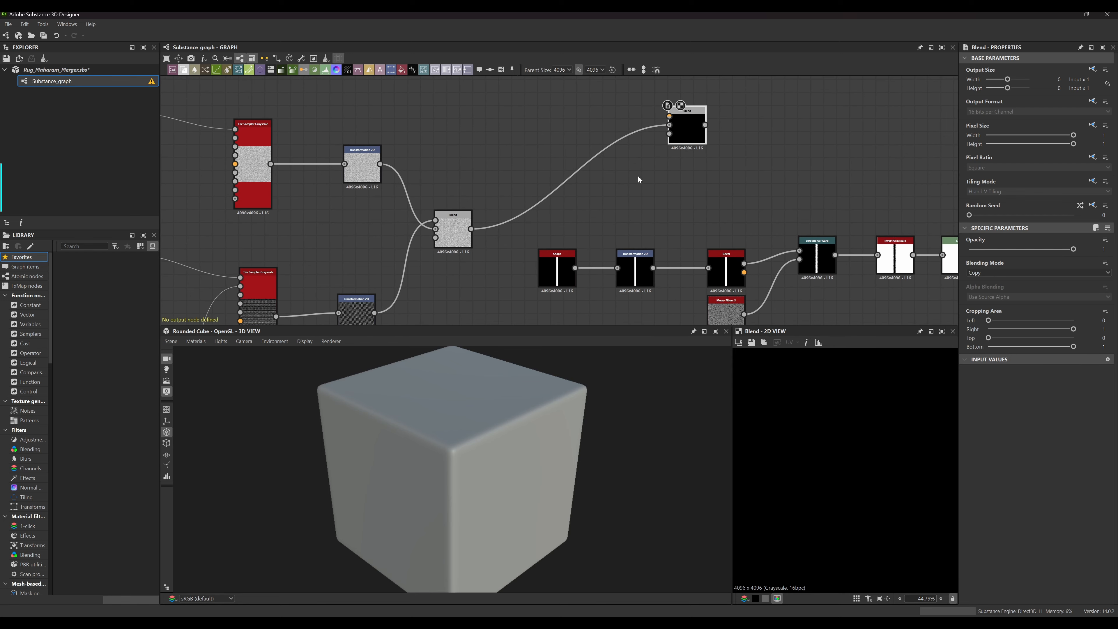
middle_click_drag(631, 192, 662, 188)
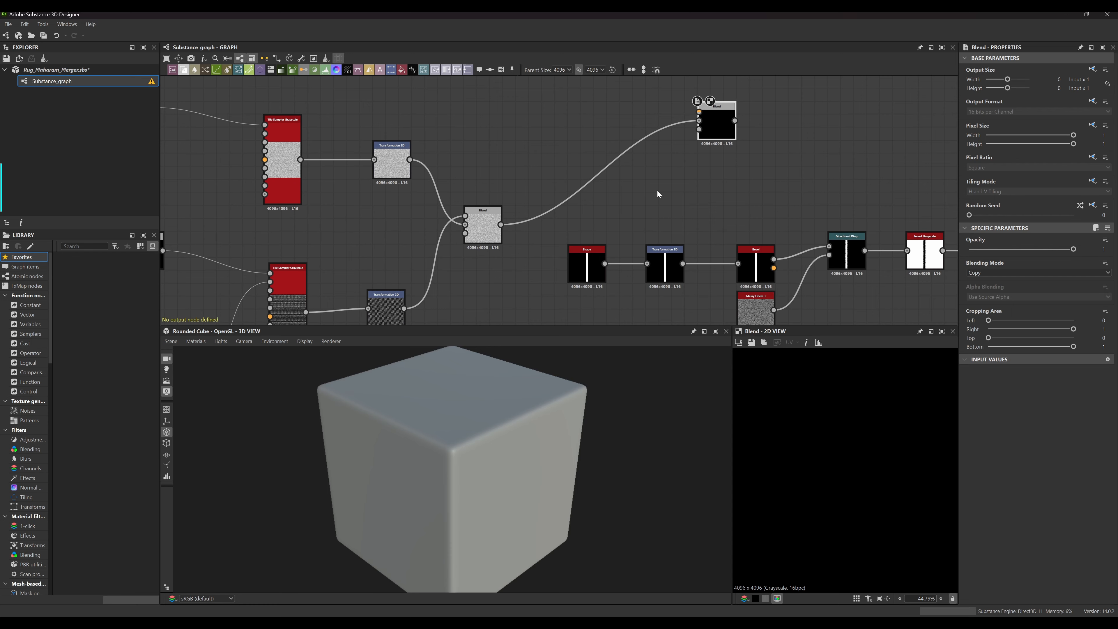
Connect the lower Bevel's Height to the new Blend's Foreground and set its blending mode to Subtract
middle_click_drag(756, 197, 620, 150)
scroll(620, 150, "down", 4)
scroll(662, 213, "up", 4)
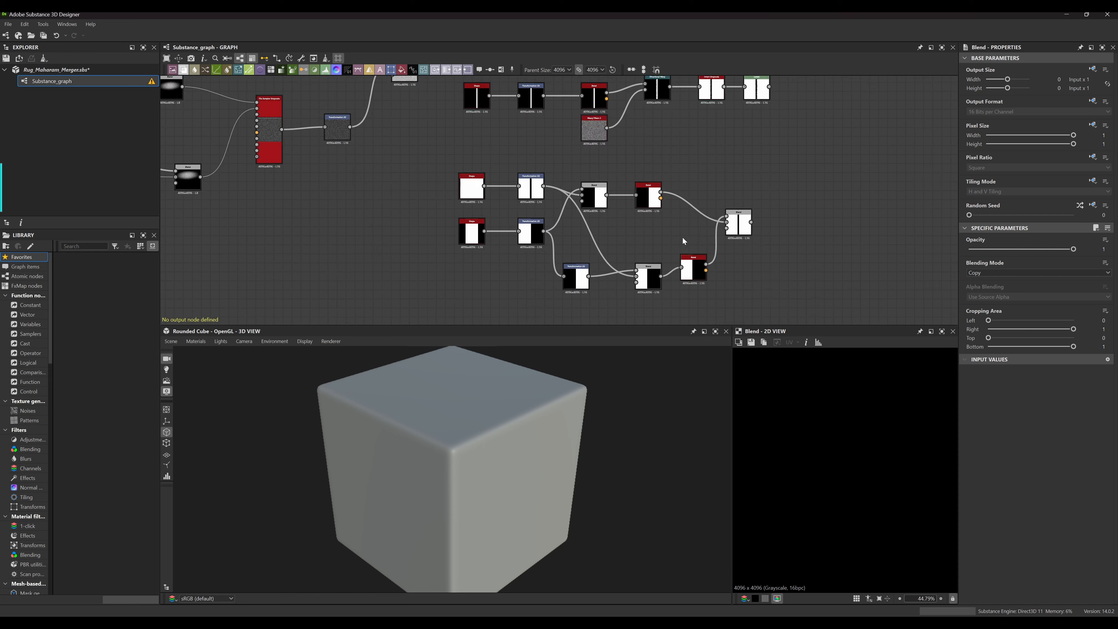
middle_click_drag(669, 245, 694, 250)
scroll(694, 250, "down", 2)
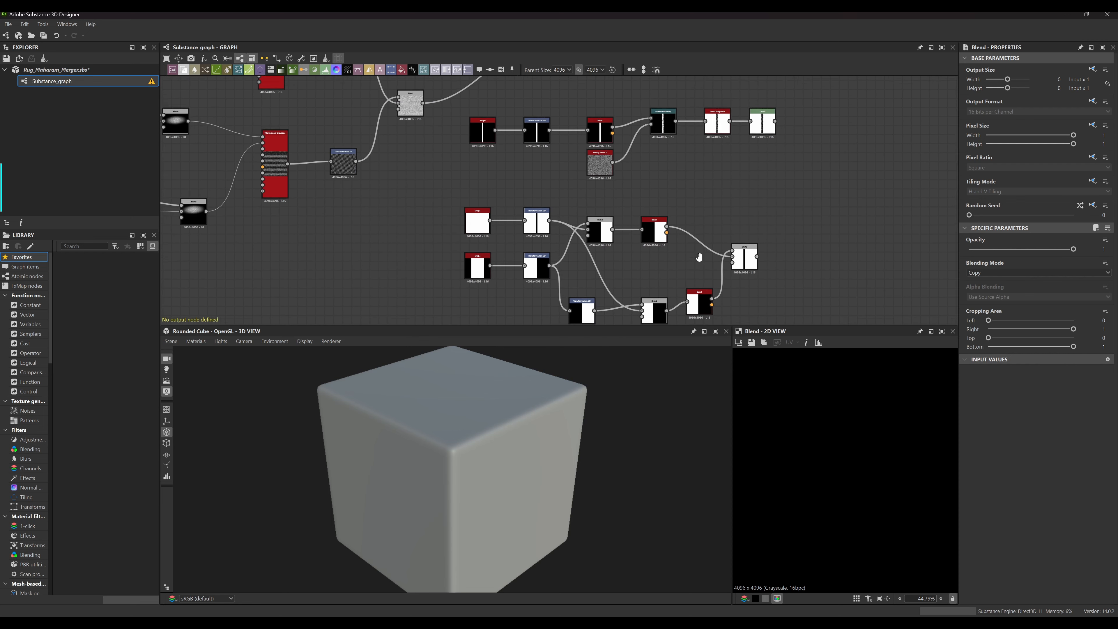
left_click_drag(713, 303, 559, 127)
scroll(561, 129, "up", 4)
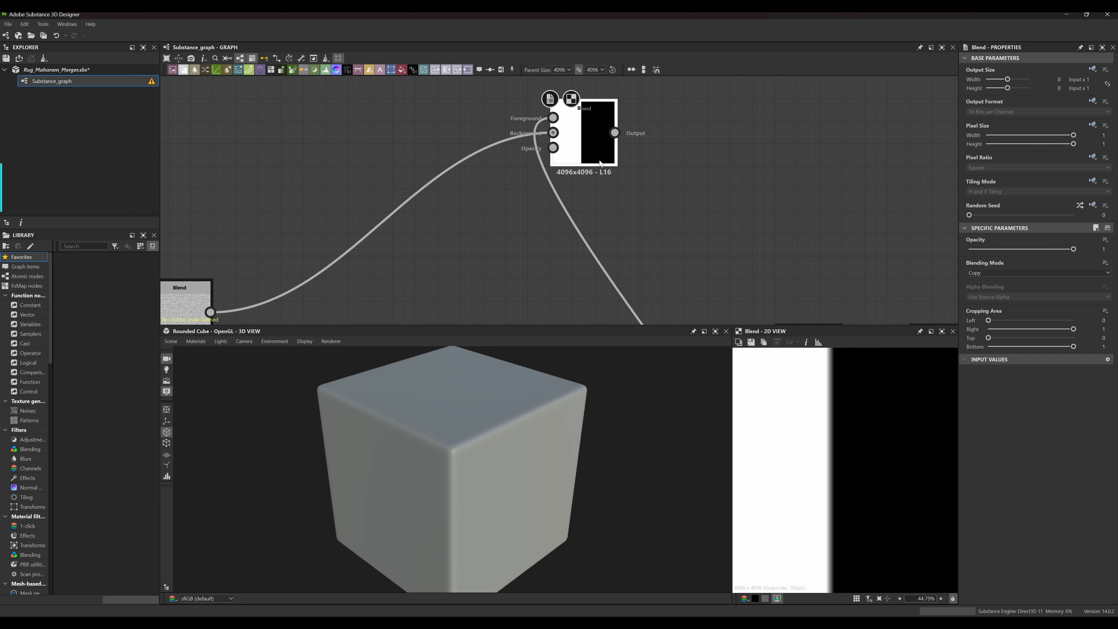
left_click(1023, 272)
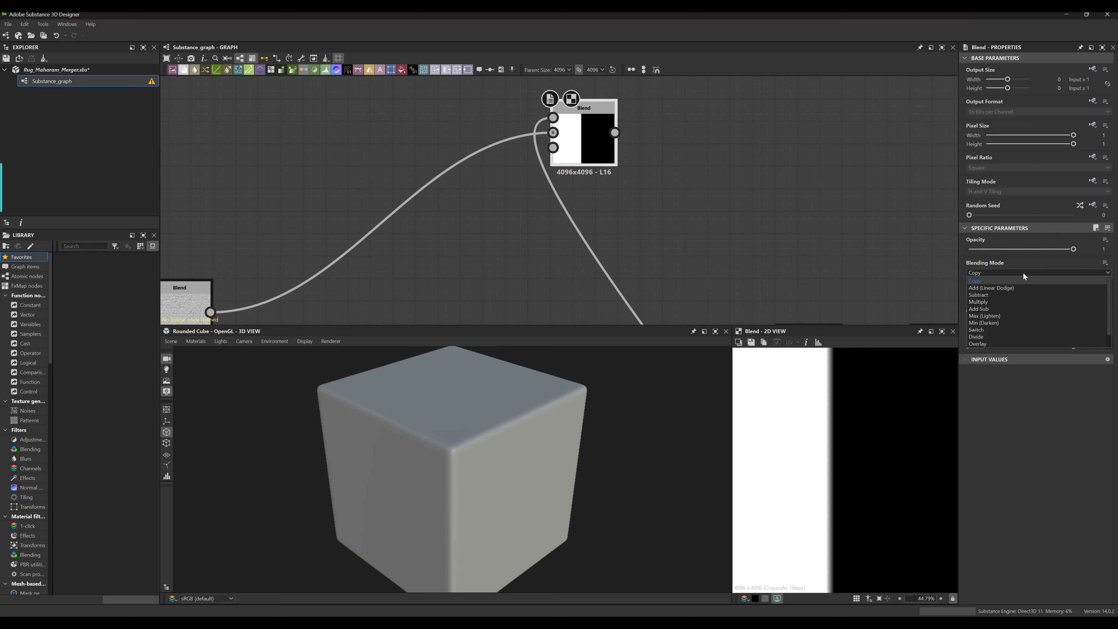
left_click(998, 296)
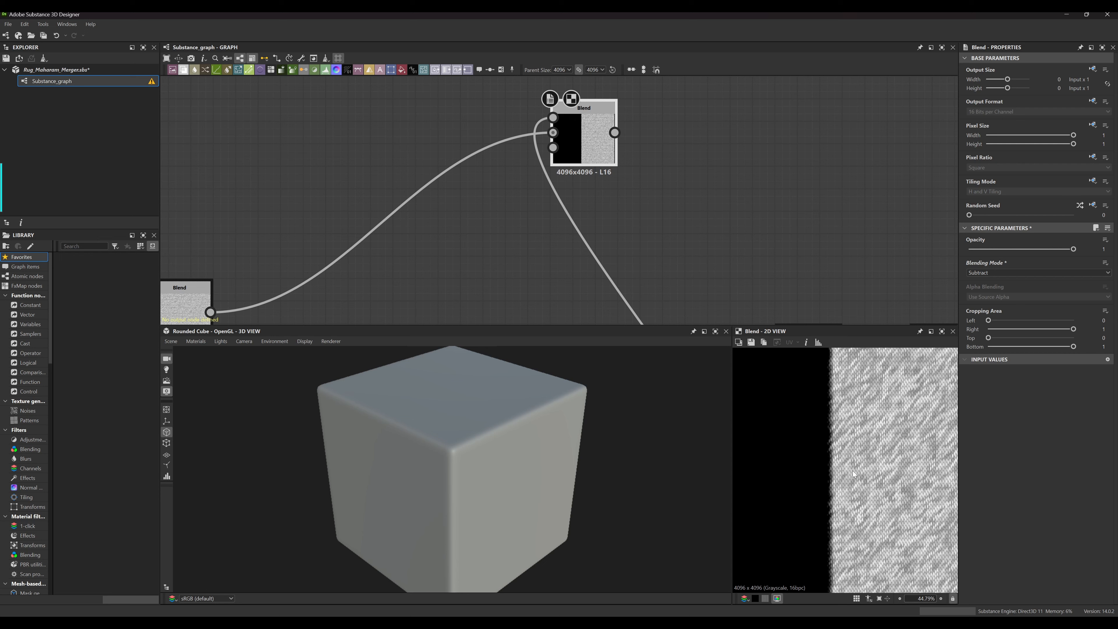
Inspect the faded edge of the subtracted weave up close and as a whole in the 2D view
scroll(853, 475, "up", 8)
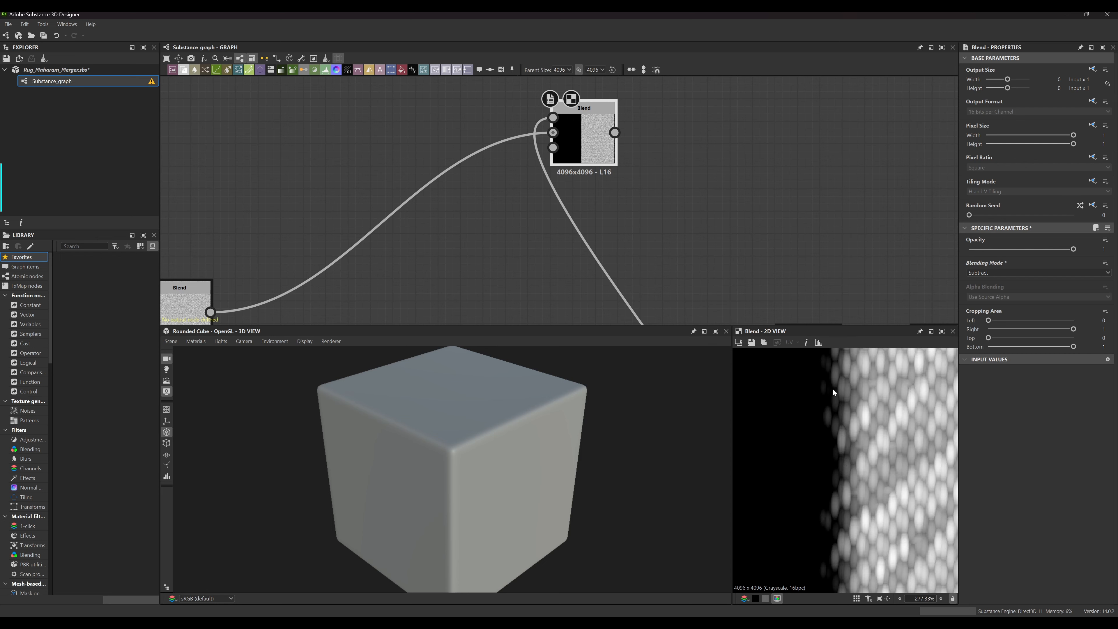
middle_click_drag(856, 408, 862, 394)
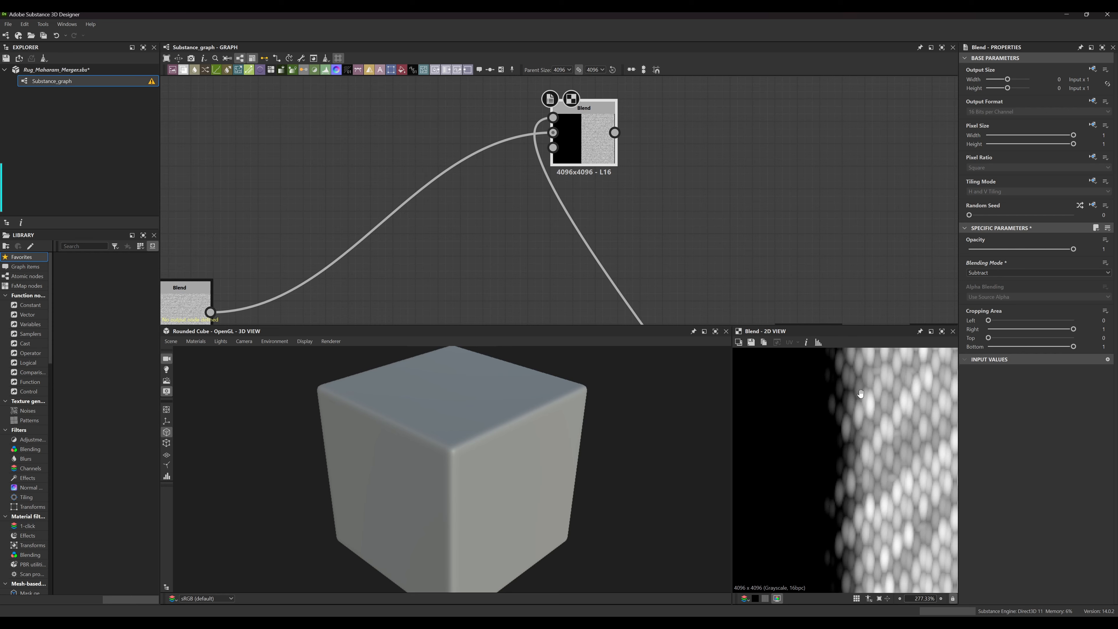
mouse_move(856, 452)
middle_mouse_down()
mouse_move(854, 416)
mouse_move(848, 446)
mouse_move(865, 457)
middle_mouse_up()
scroll(847, 447, "down", 2)
scroll(854, 447, "up", 5)
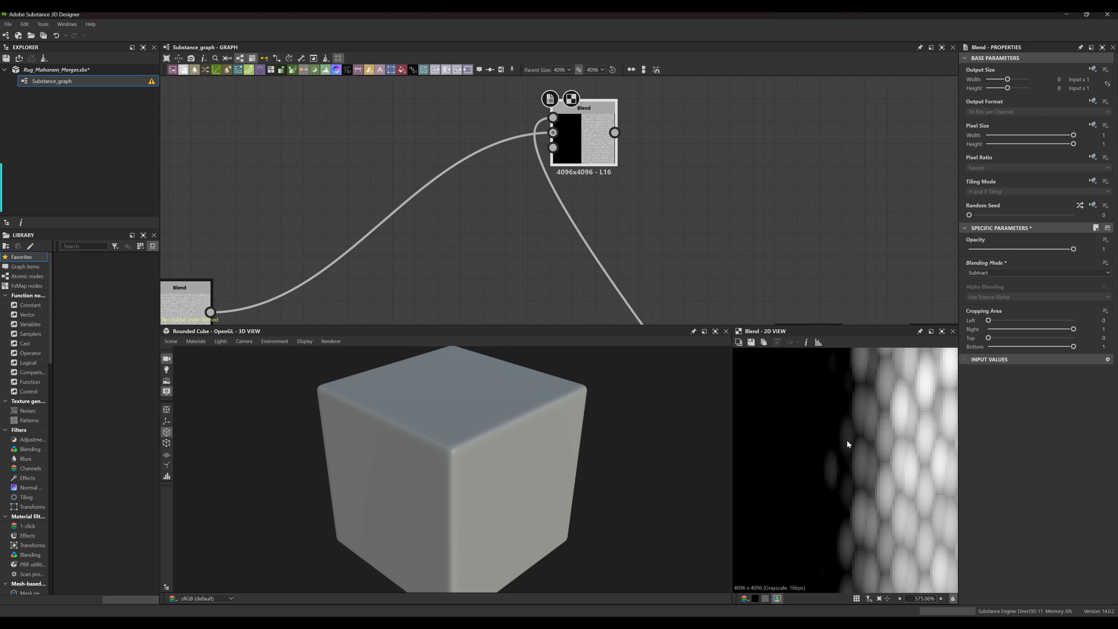
scroll(845, 434, "down", 2)
scroll(842, 421, "down", 13)
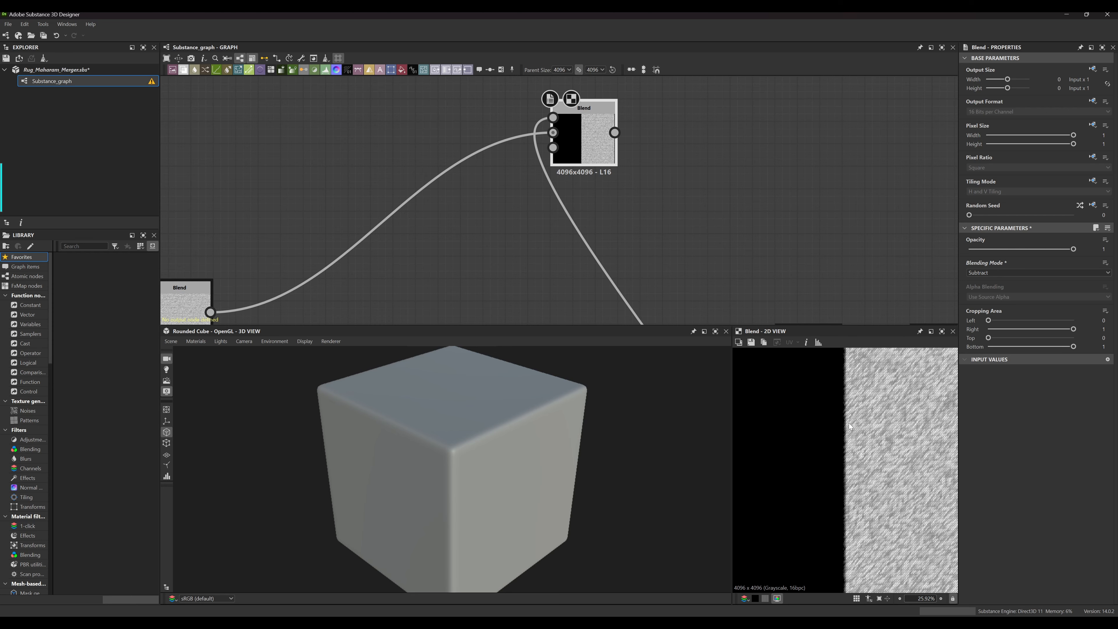
scroll(841, 431, "down", 5)
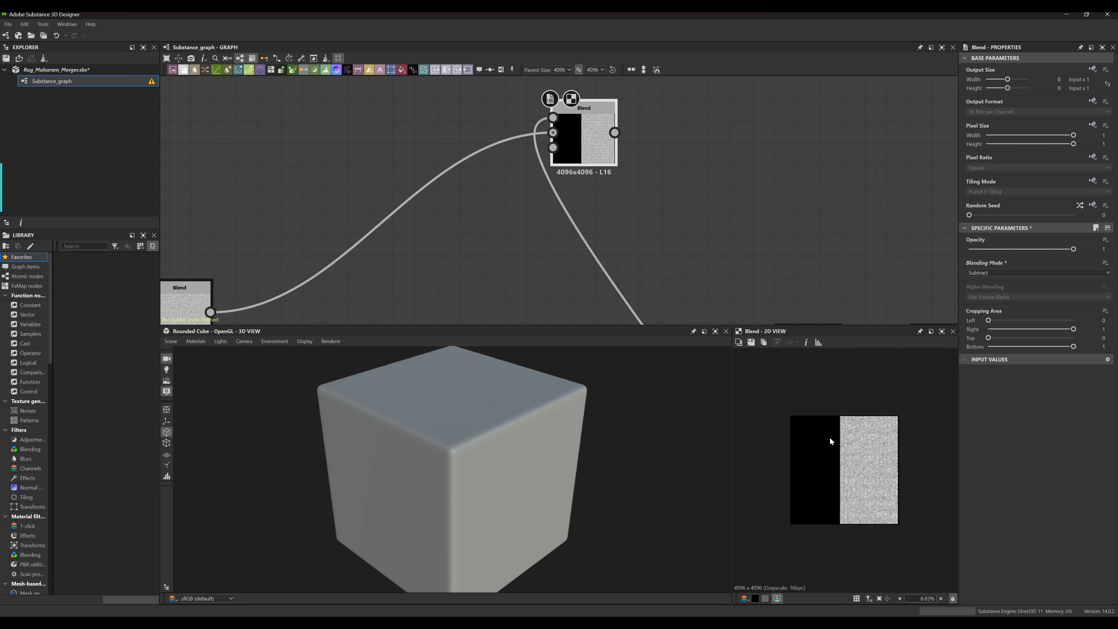
Examine the Subtract Blend node and its connections to the weave and Bevel branches in the graph
scroll(606, 167, "down", 5)
middle_click_drag(646, 214, 629, 198)
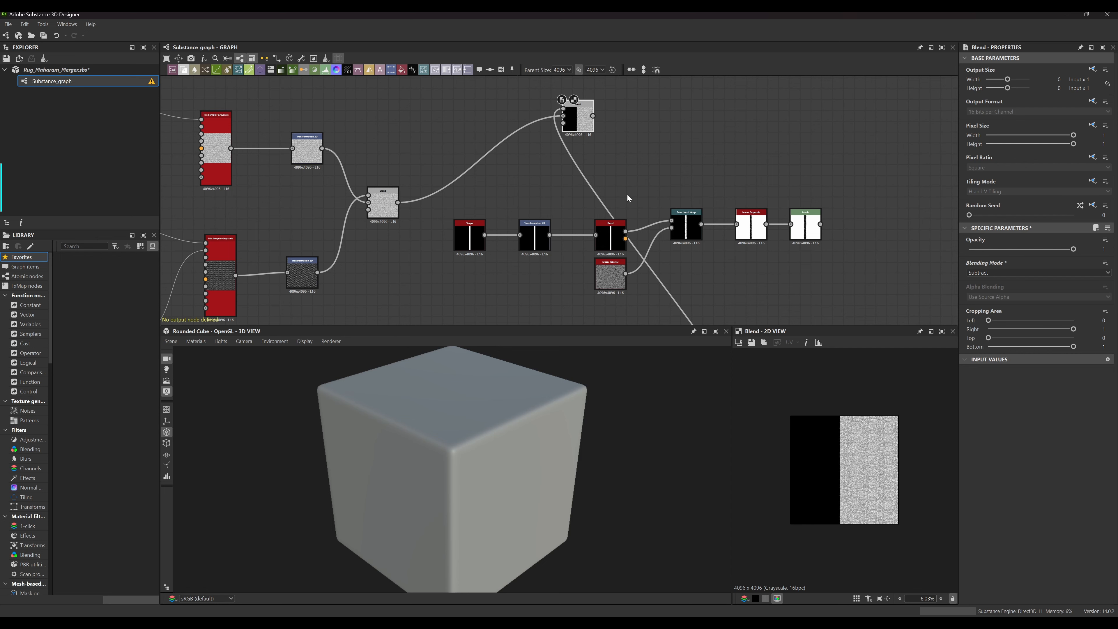
scroll(624, 154, "up", 6)
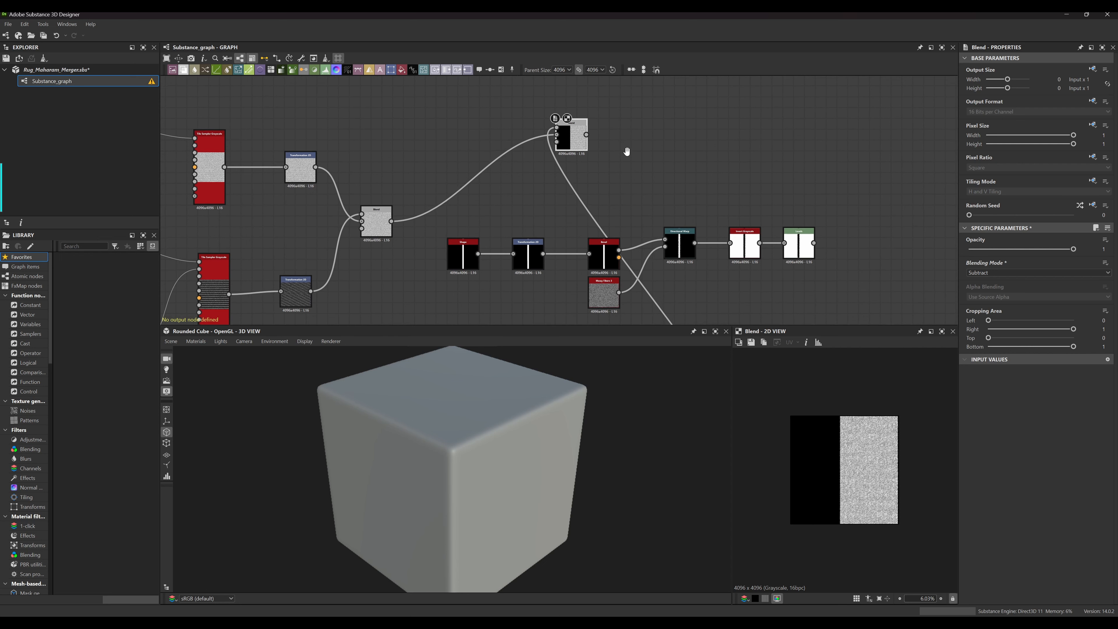
scroll(598, 161, "up", 1)
middle_click_drag(732, 167, 707, 221)
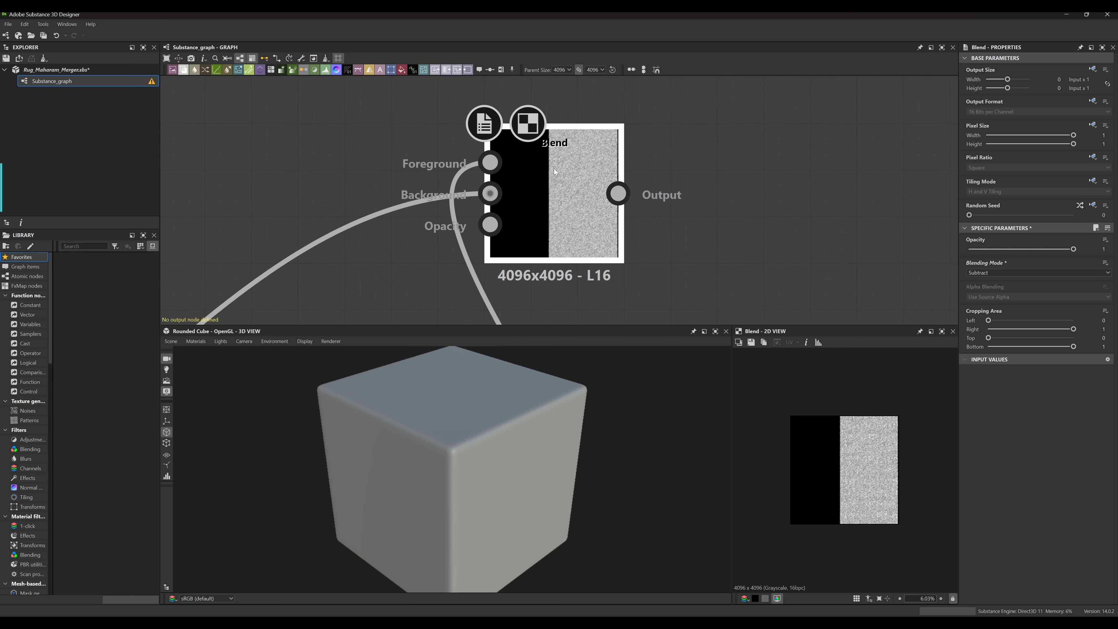
scroll(554, 168, "up", 1)
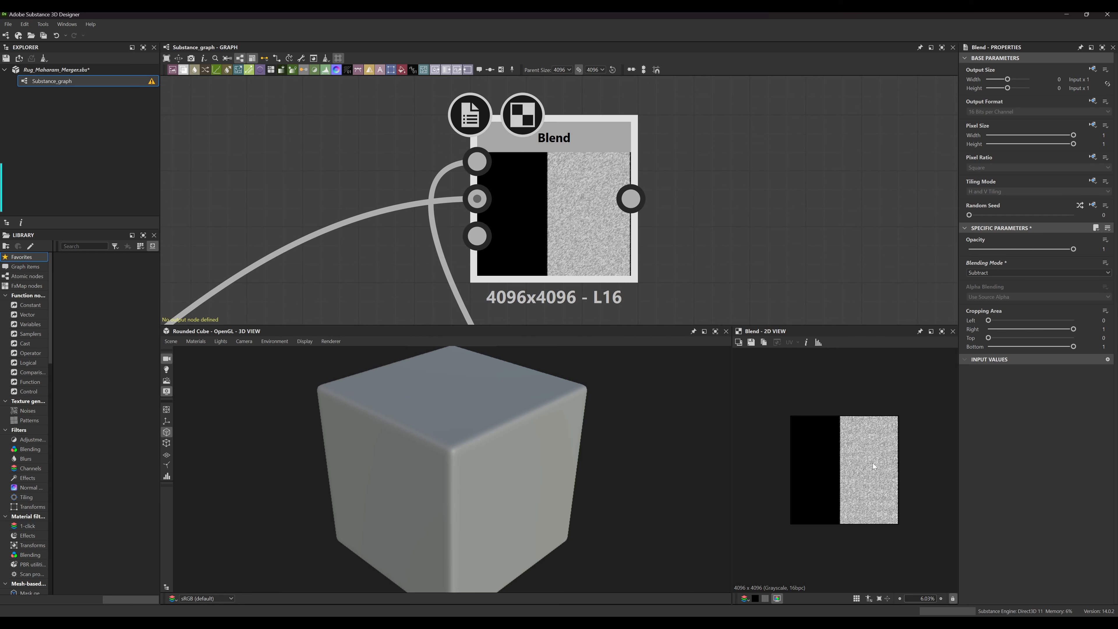
scroll(649, 245, "down", 5)
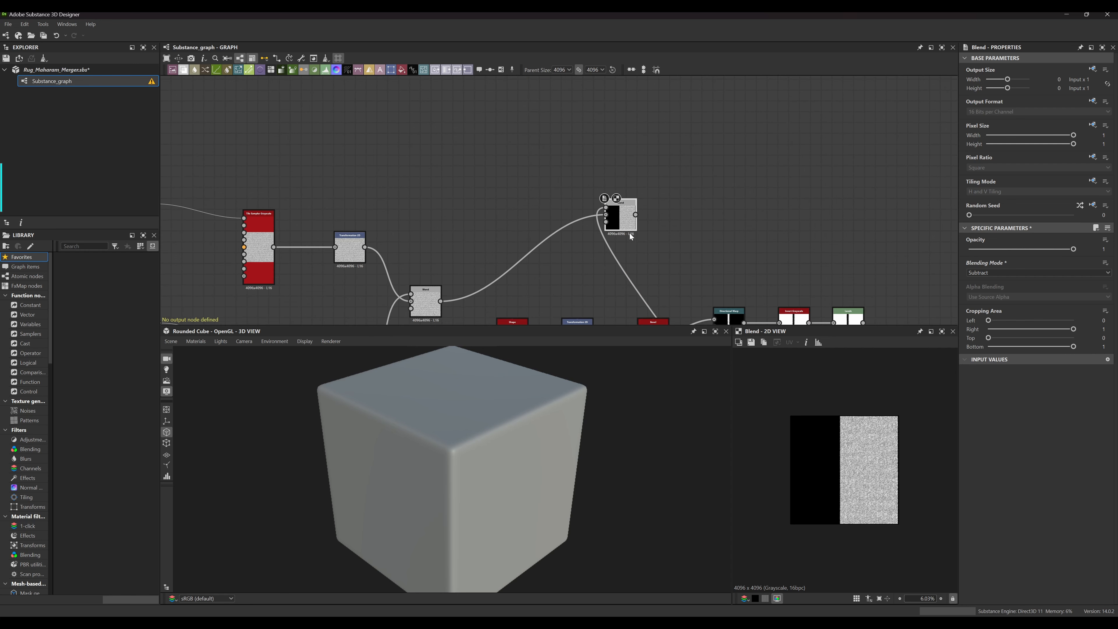
scroll(621, 238, "up", 5)
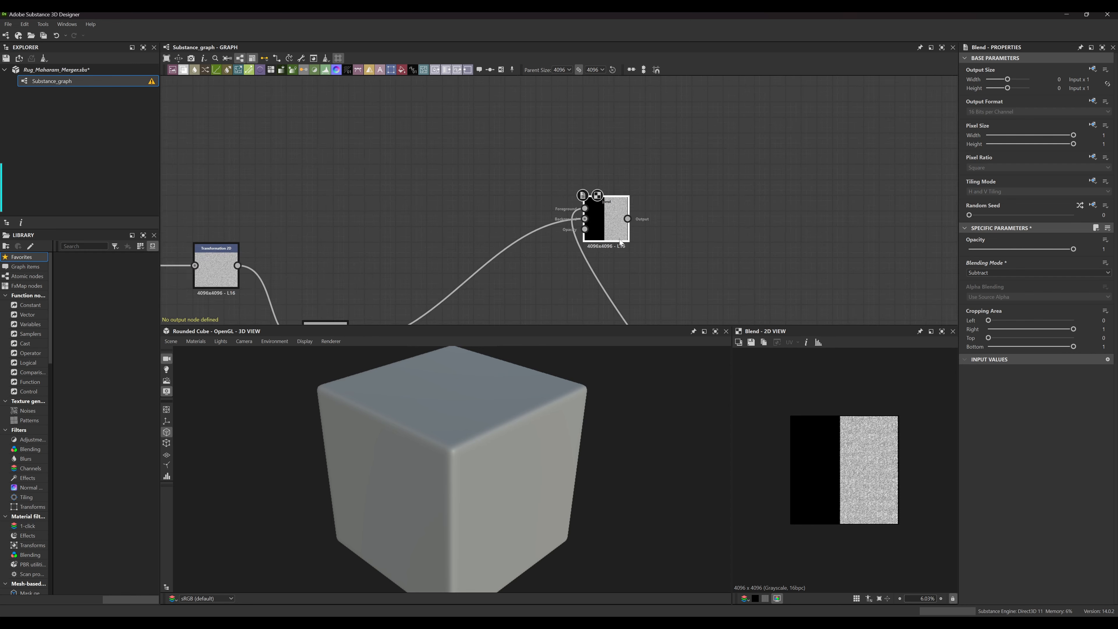
scroll(718, 253, "down", 2)
scroll(718, 260, "up", 5)
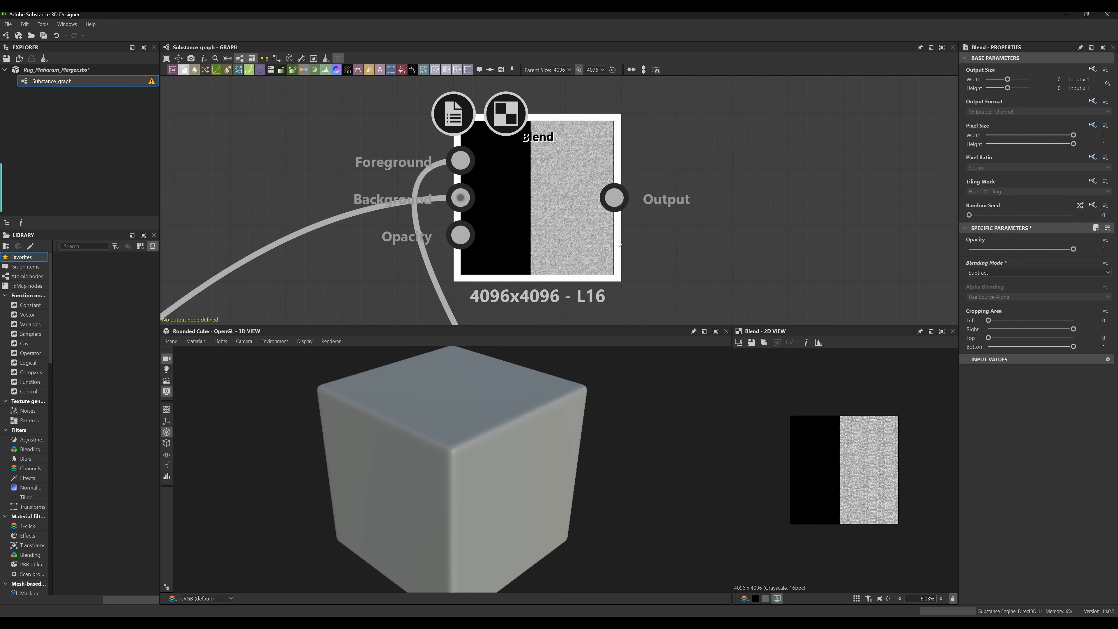
middle_click_drag(719, 267, 718, 271)
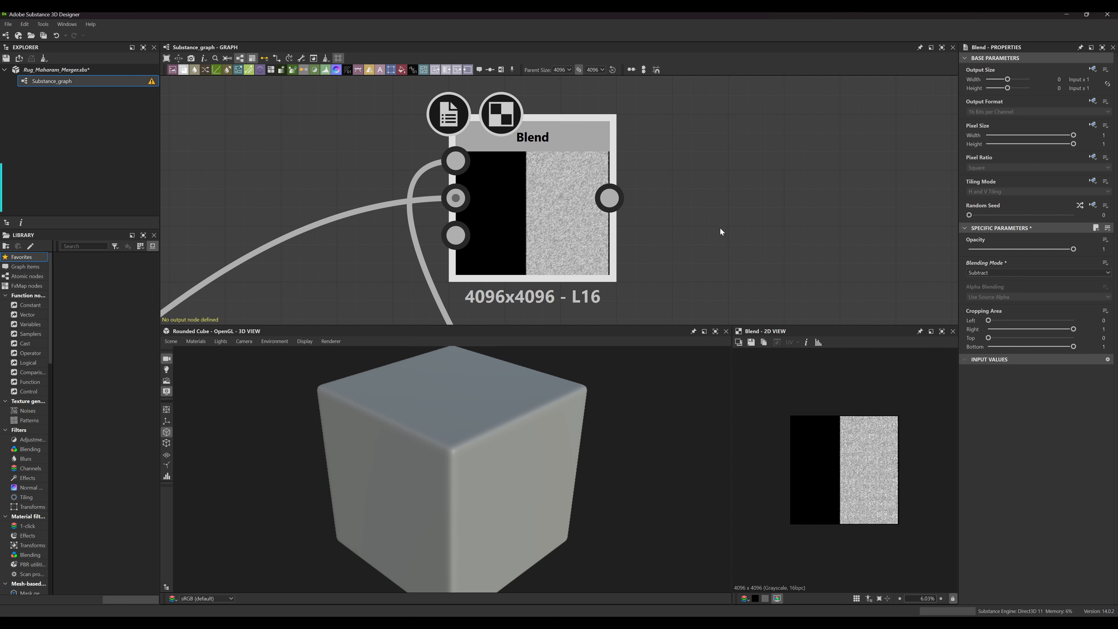
scroll(548, 215, "down", 6)
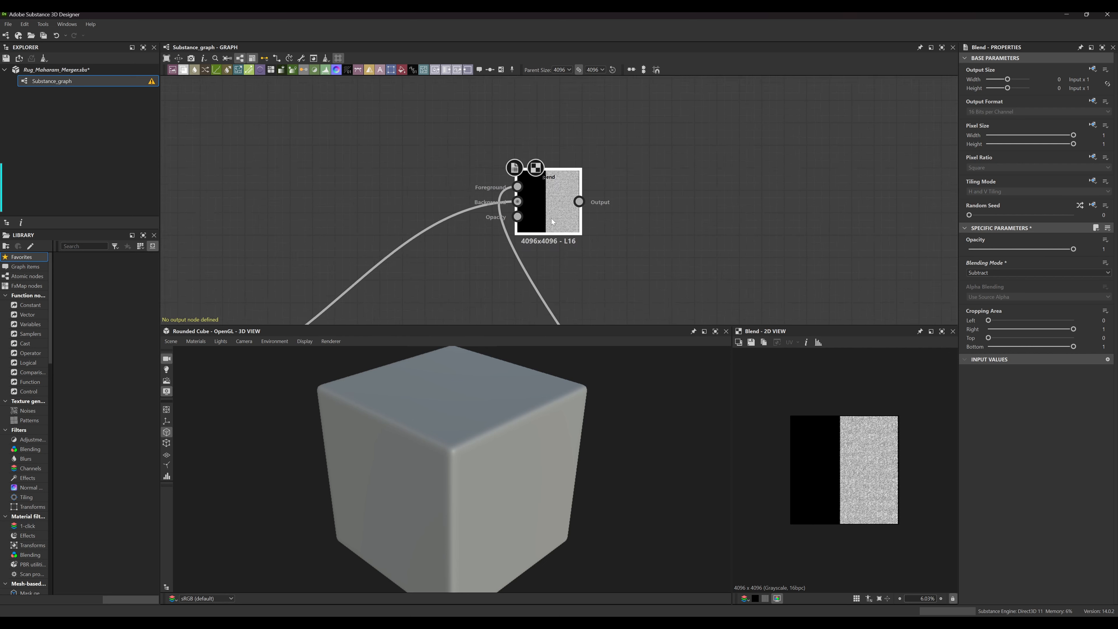
middle_click_drag(615, 247, 612, 220)
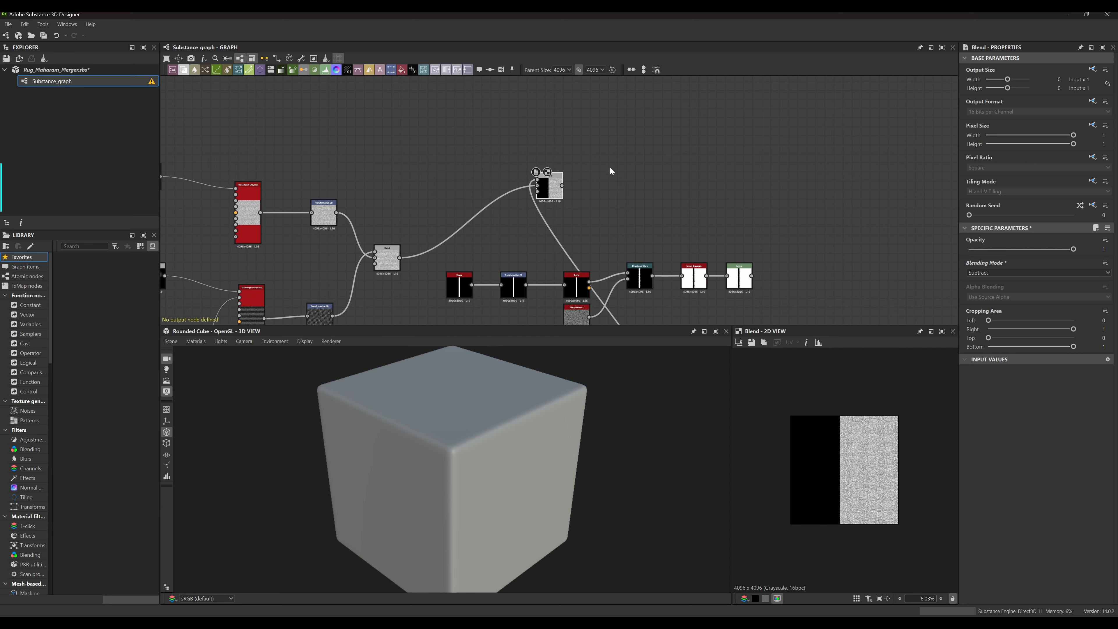
scroll(512, 195, "up", 4)
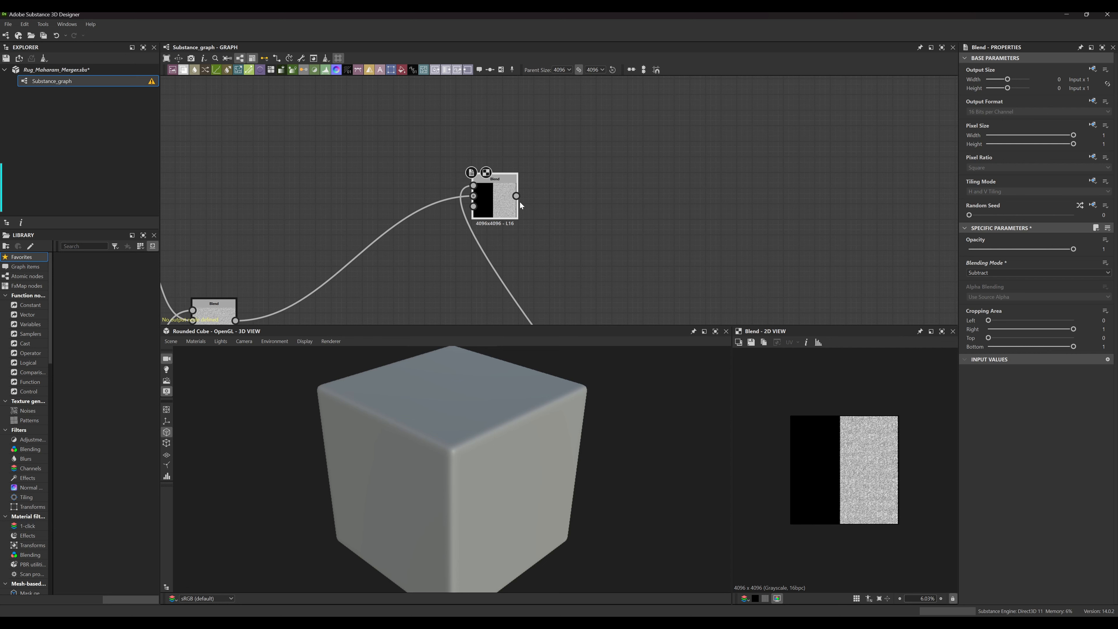
Add a Histogram Scan node fed by the output of the Subtract Blend
scroll(529, 210, "up", 2)
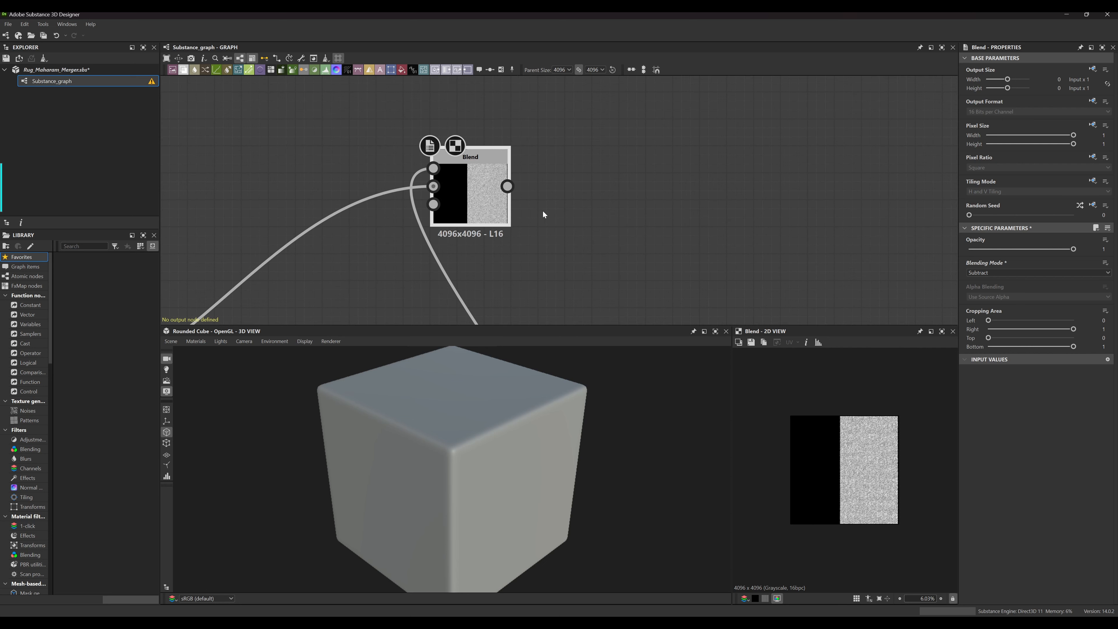
middle_click_drag(531, 214, 547, 212)
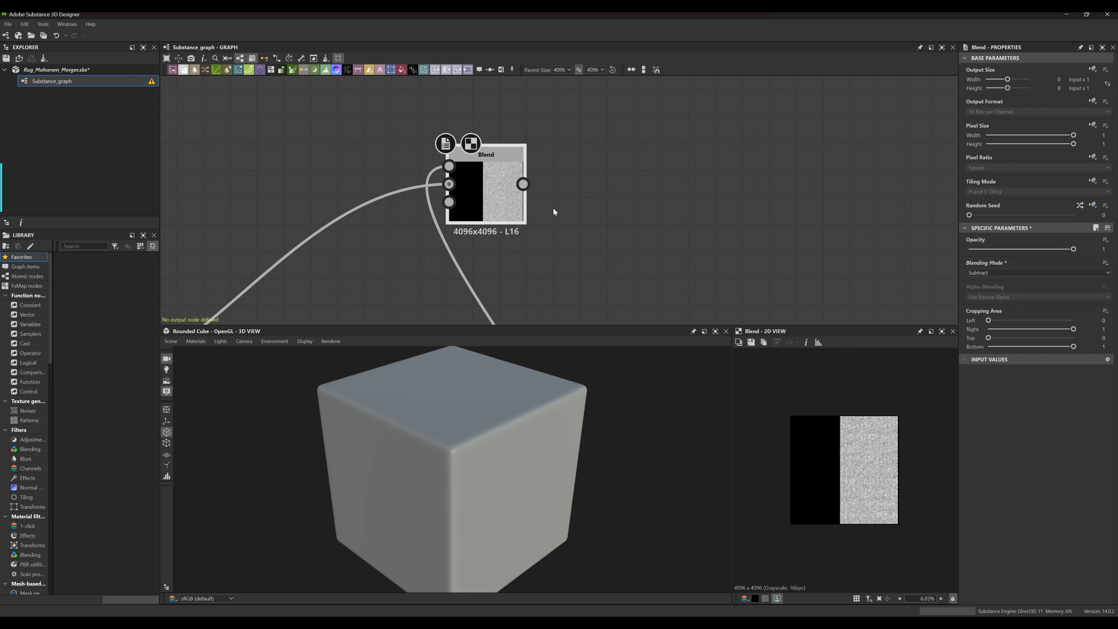
left_click_drag(523, 184, 718, 115)
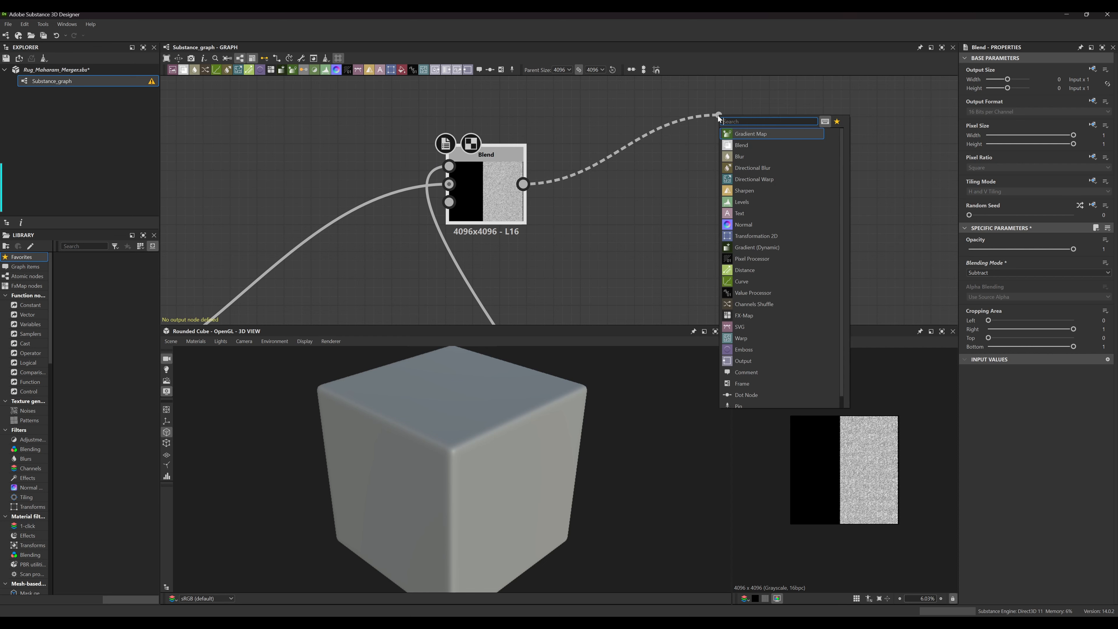
type("histogr")
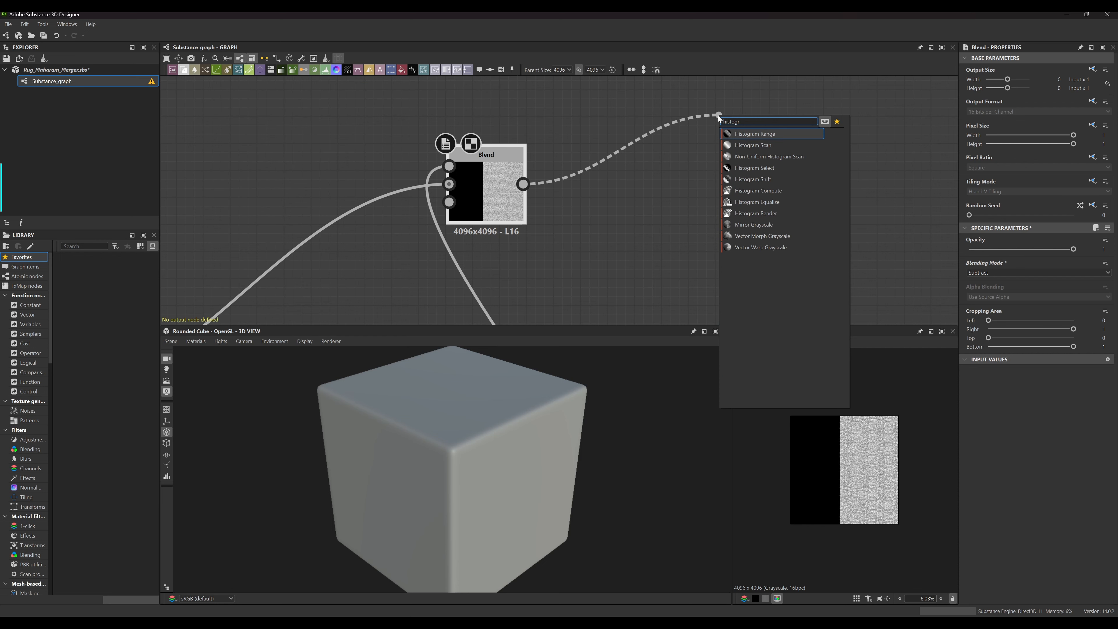
left_click(753, 144)
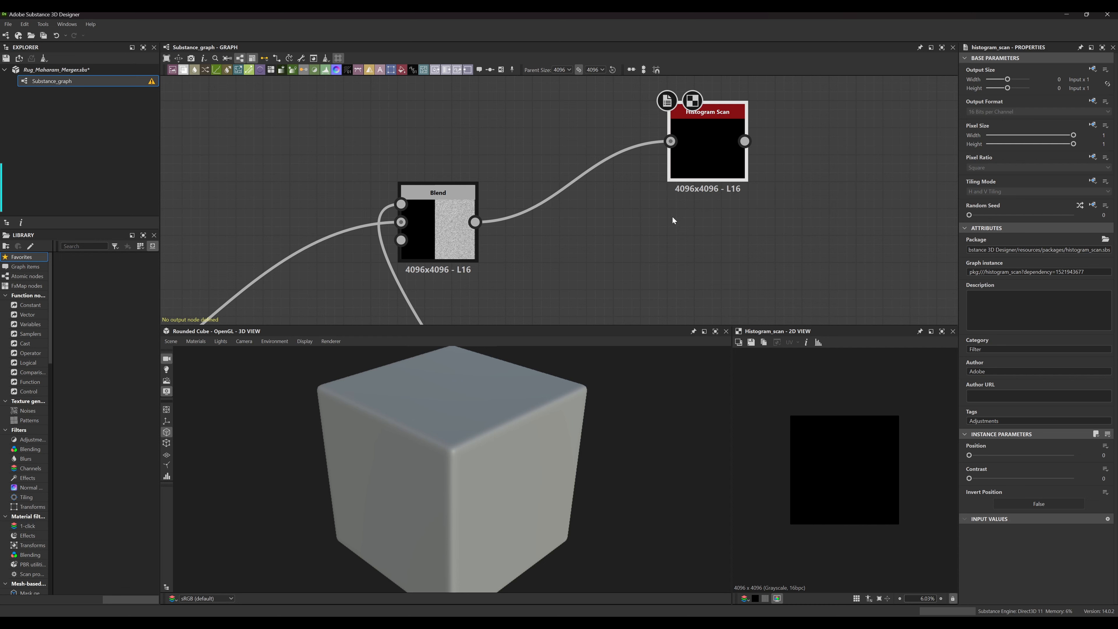
middle_click_drag(637, 228, 617, 224)
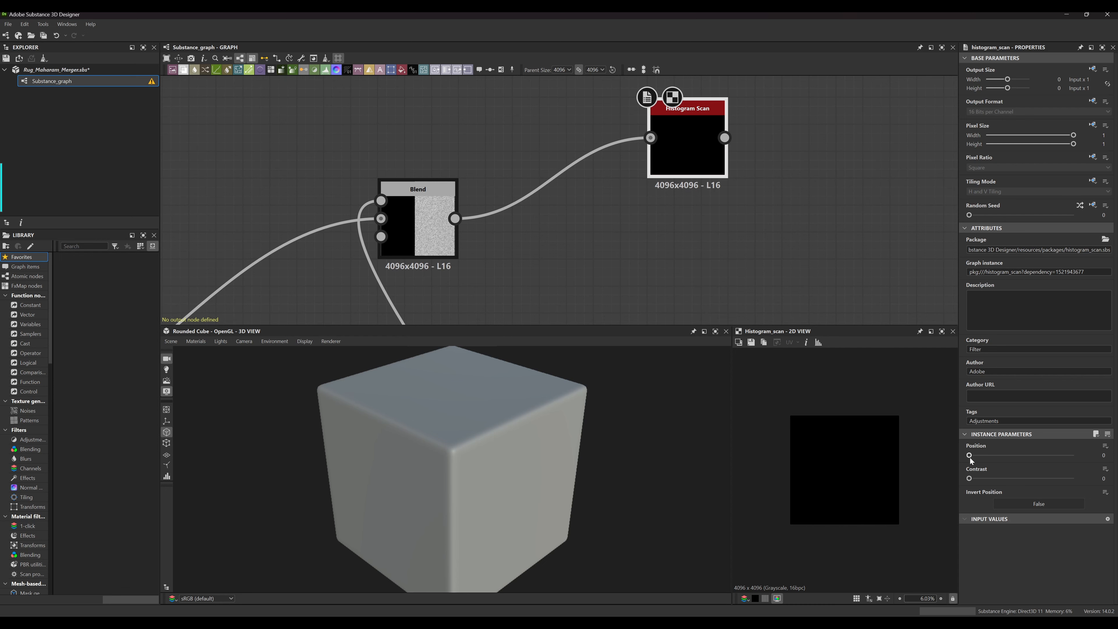
Set the Histogram Scan's Position to 0.7, checking the weave gaps and faded edge in the 2D view
left_click_drag(971, 456, 1046, 461)
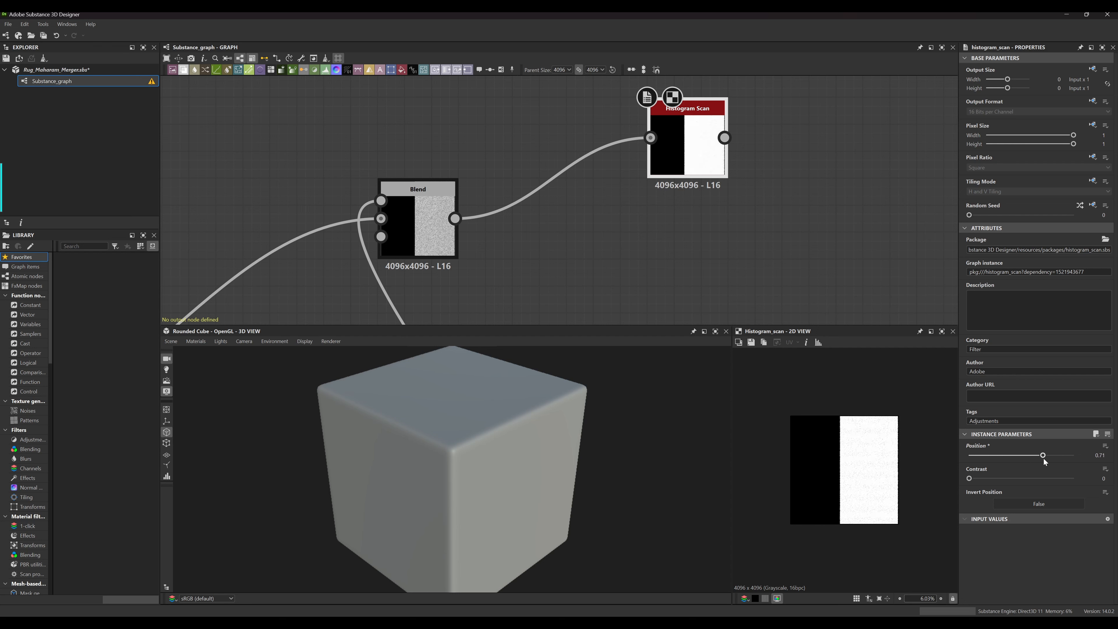
scroll(861, 488, "up", 15)
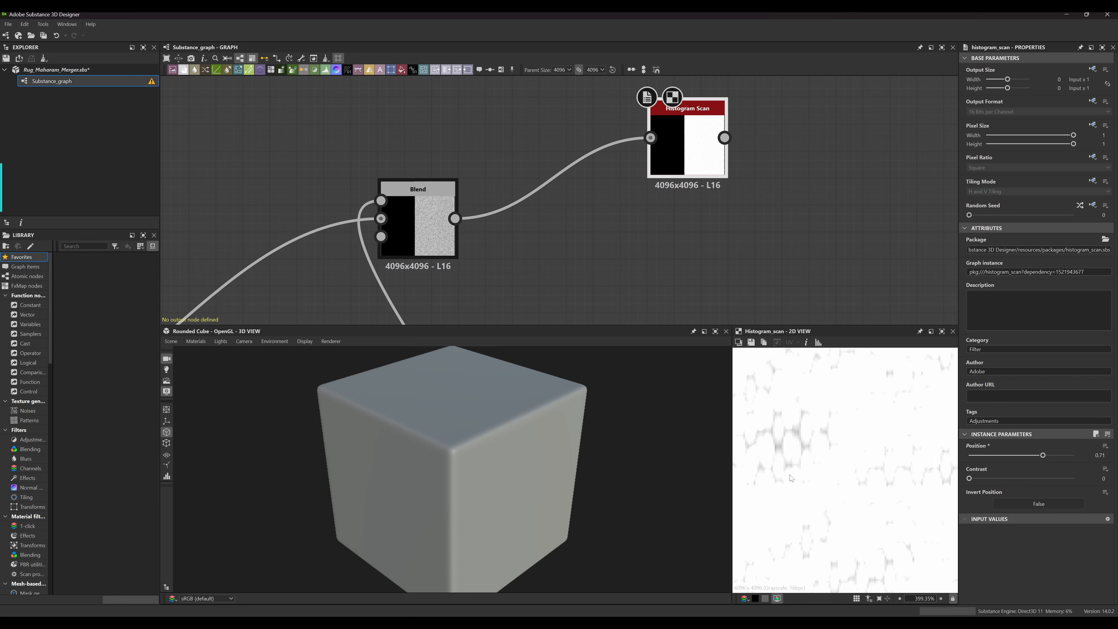
middle_click_drag(790, 477, 800, 453)
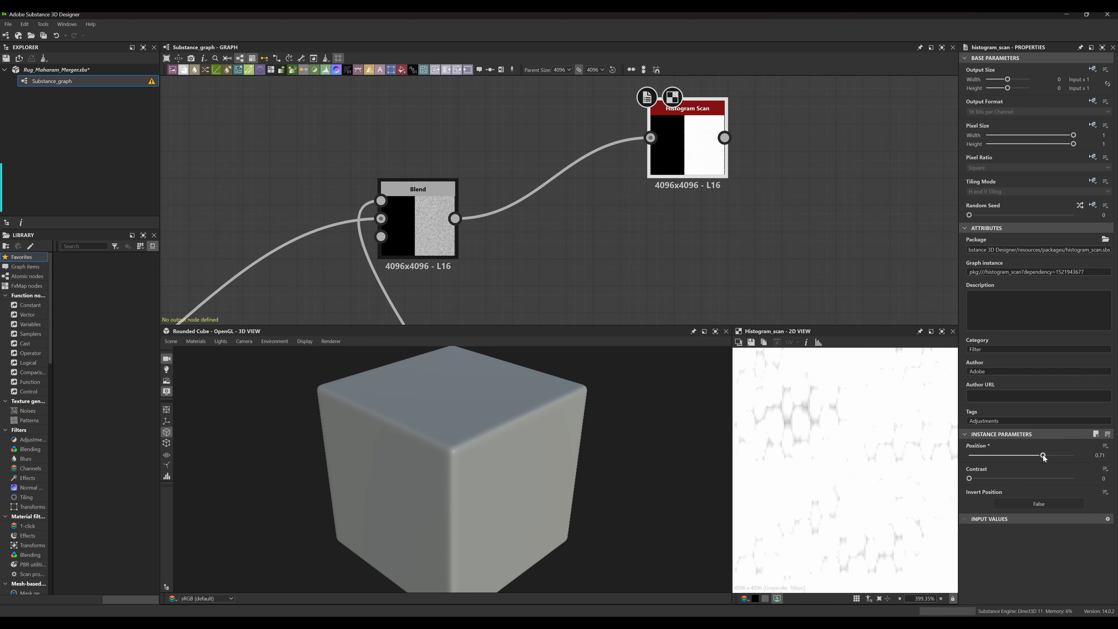
left_click_drag(1045, 456, 1042, 457)
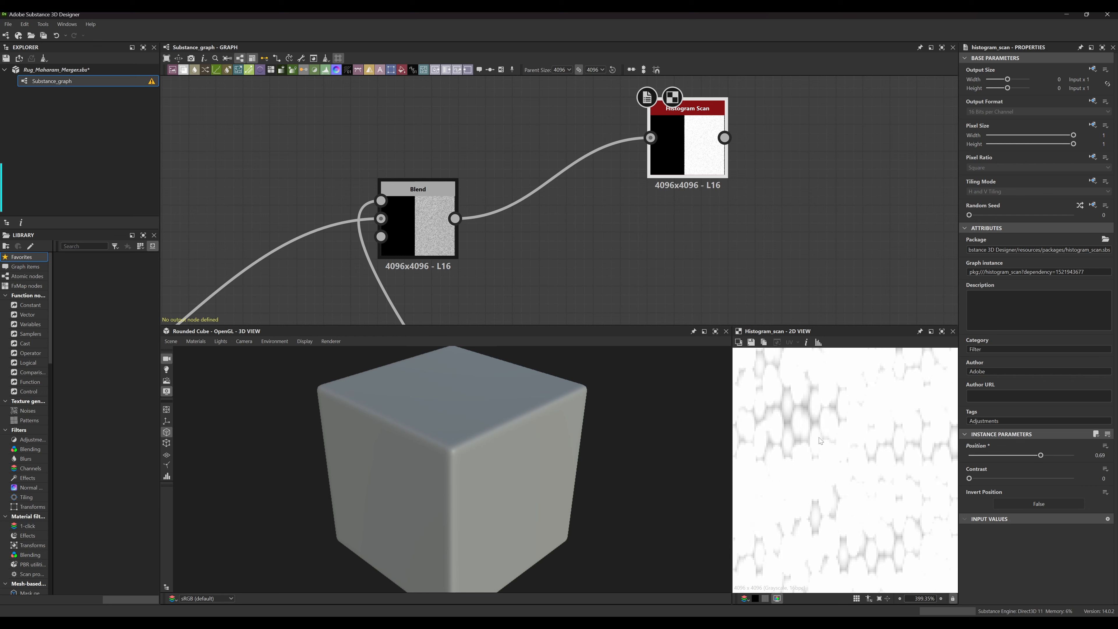
scroll(900, 441, "down", 8)
scroll(882, 444, "up", 6)
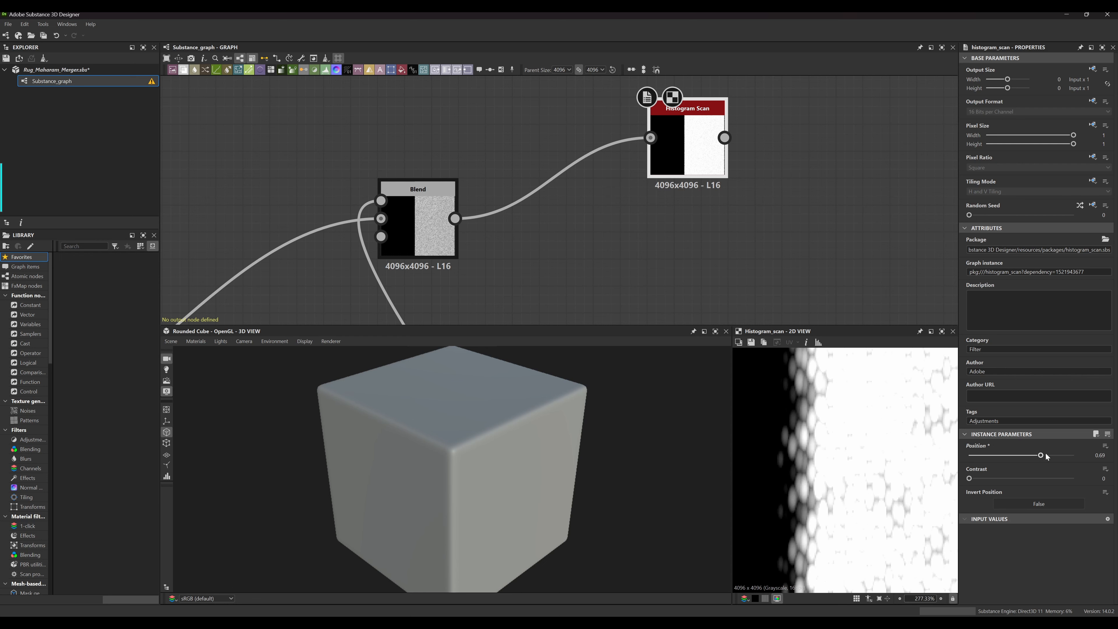
left_click_drag(1041, 456, 1044, 458)
Move the Histogram Scan node slightly closer to the Blend and inspect its brightened weave in the 2D view
middle_click_drag(683, 180, 666, 193)
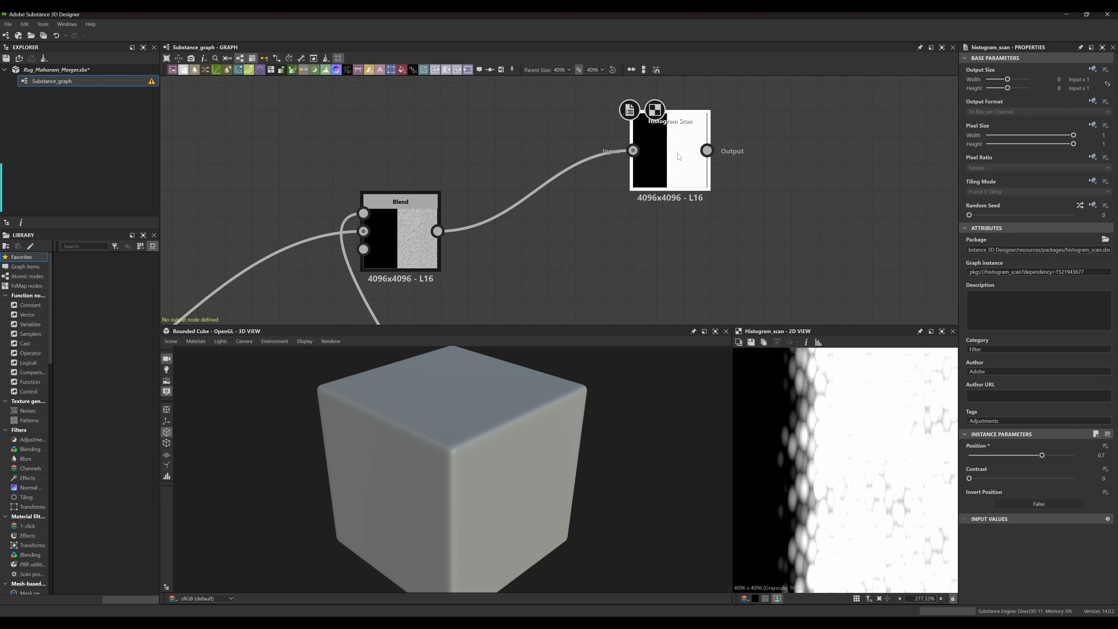
left_click_drag(679, 156, 650, 156)
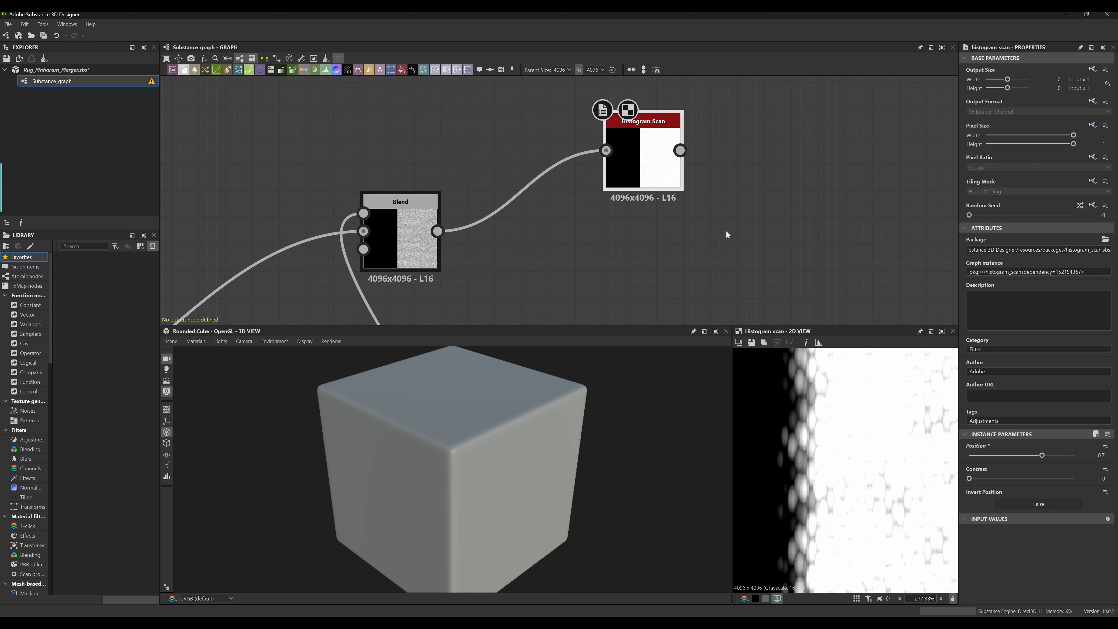
scroll(830, 438, "up", 3)
middle_click_drag(830, 438, 768, 406)
scroll(794, 412, "down", 4)
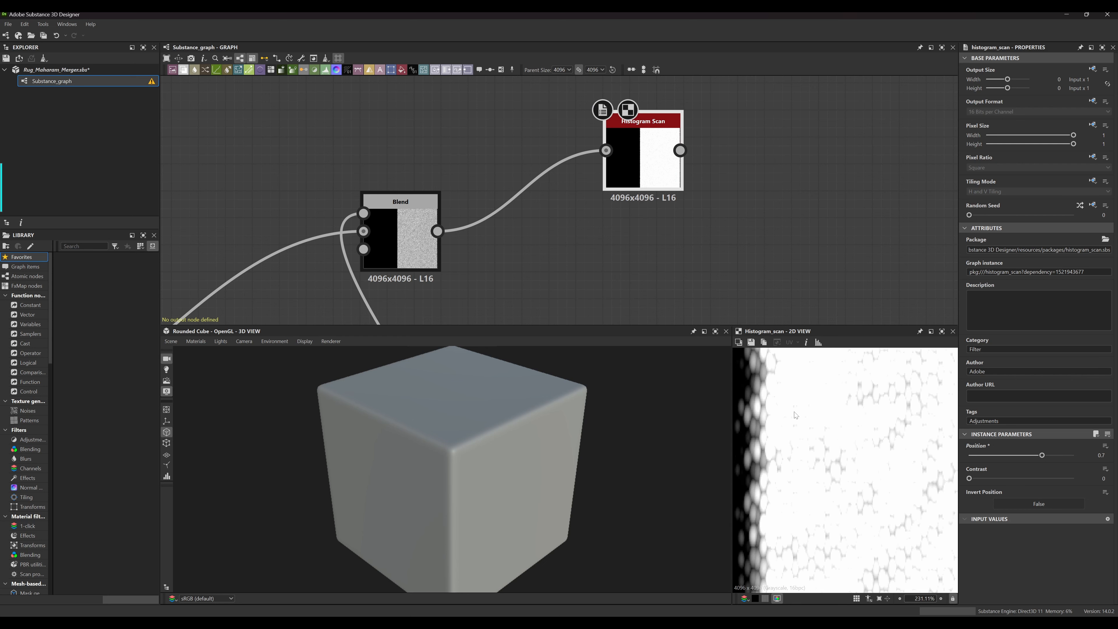
scroll(795, 414, "down", 4)
mouse_move(863, 449)
middle_mouse_down()
mouse_move(793, 431)
mouse_move(819, 428)
mouse_move(792, 392)
middle_mouse_up()
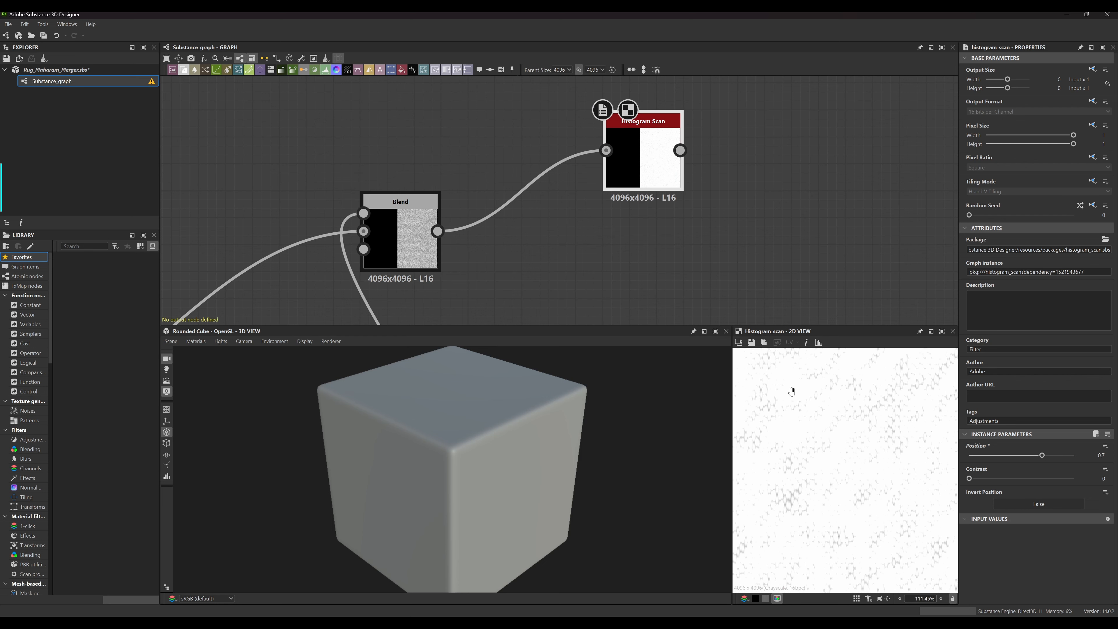
Add a Gradient Map node after the Histogram Scan, with its Color Mode set to Color
mouse_move(737, 188)
middle_mouse_down()
mouse_move(720, 252)
mouse_move(734, 228)
mouse_move(667, 199)
middle_mouse_up()
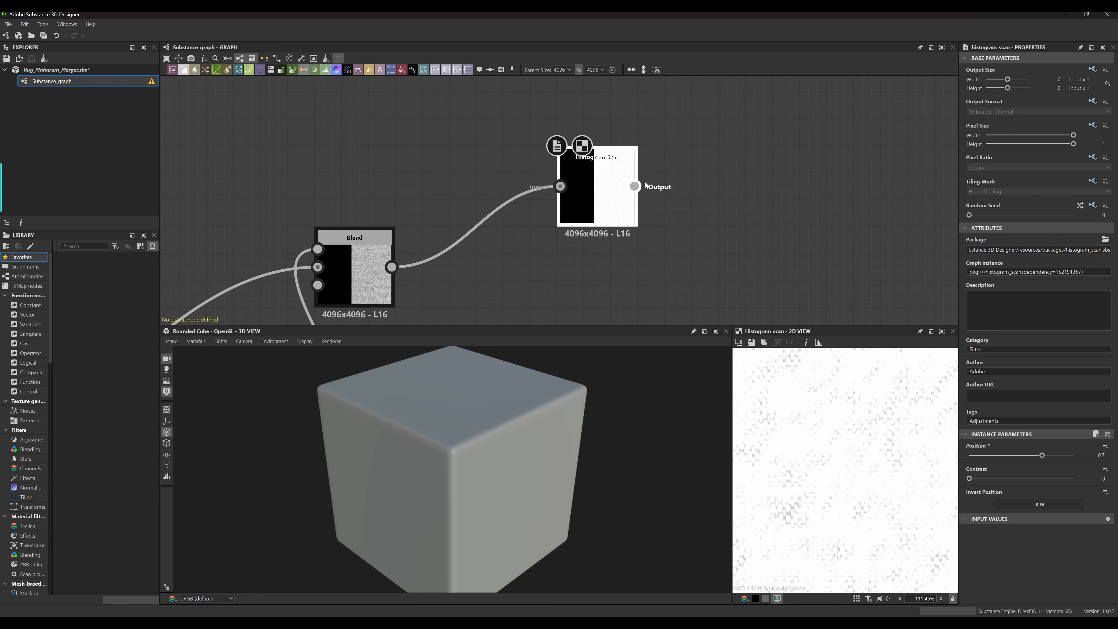
left_click_drag(646, 186, 749, 109)
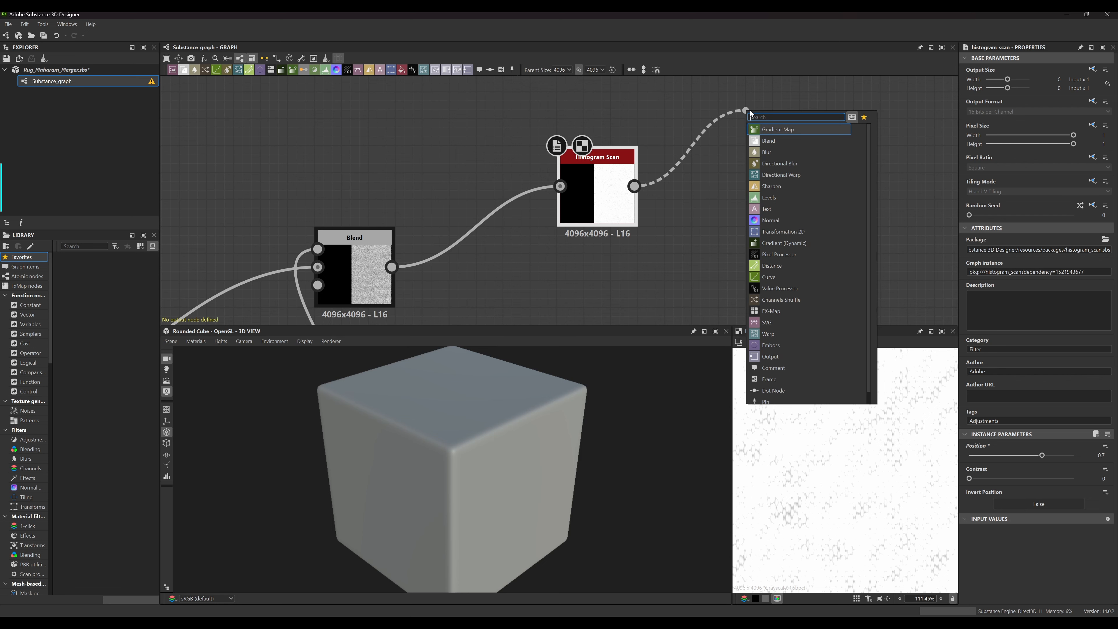
left_click(781, 129)
middle_click_drag(765, 225, 724, 273)
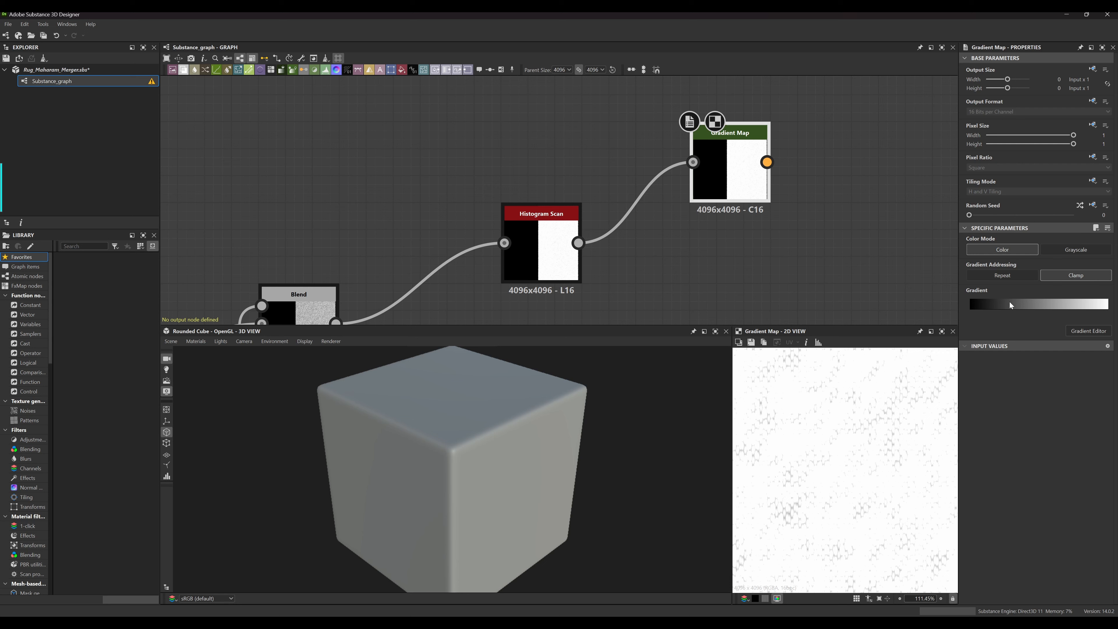
left_click(1069, 251)
left_click(1007, 251)
left_click(1088, 332)
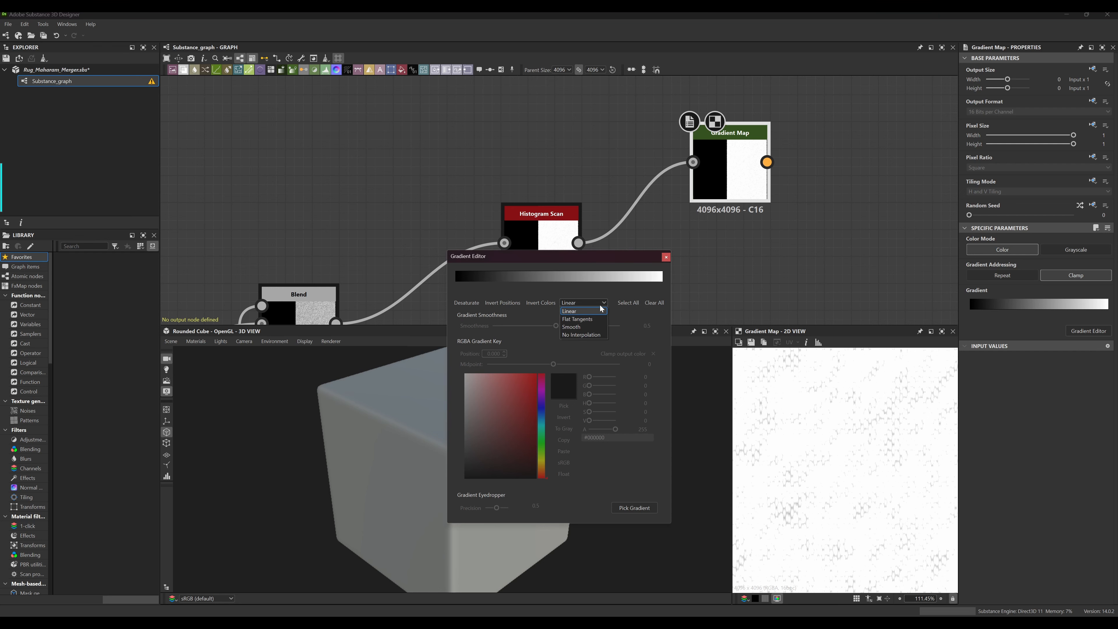
left_click(600, 311)
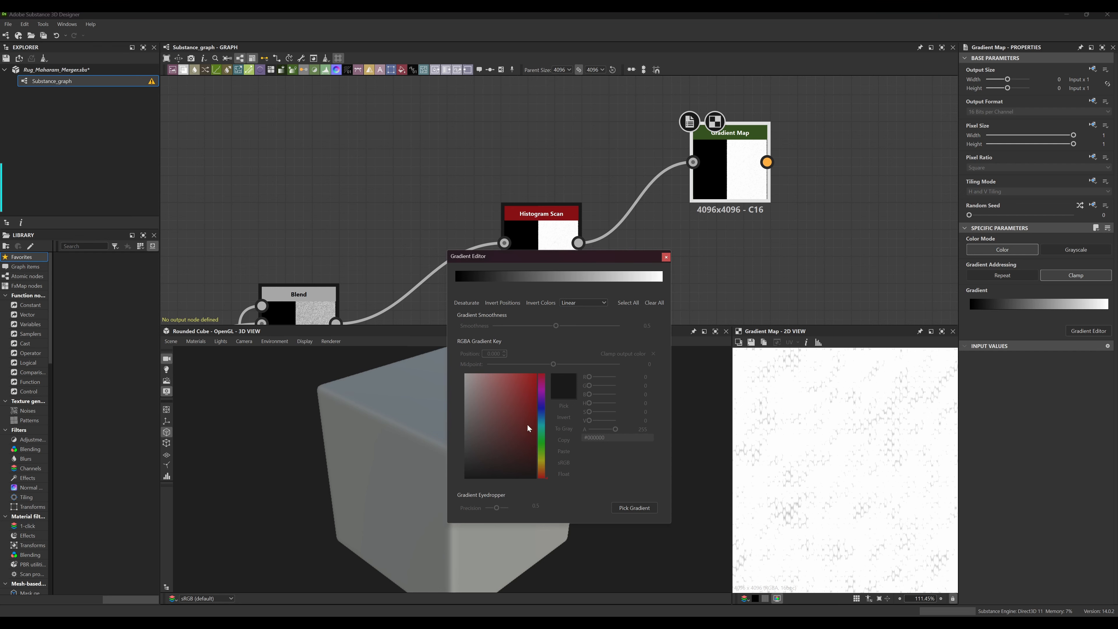
left_click(630, 508)
key("Escape")
left_click(666, 257)
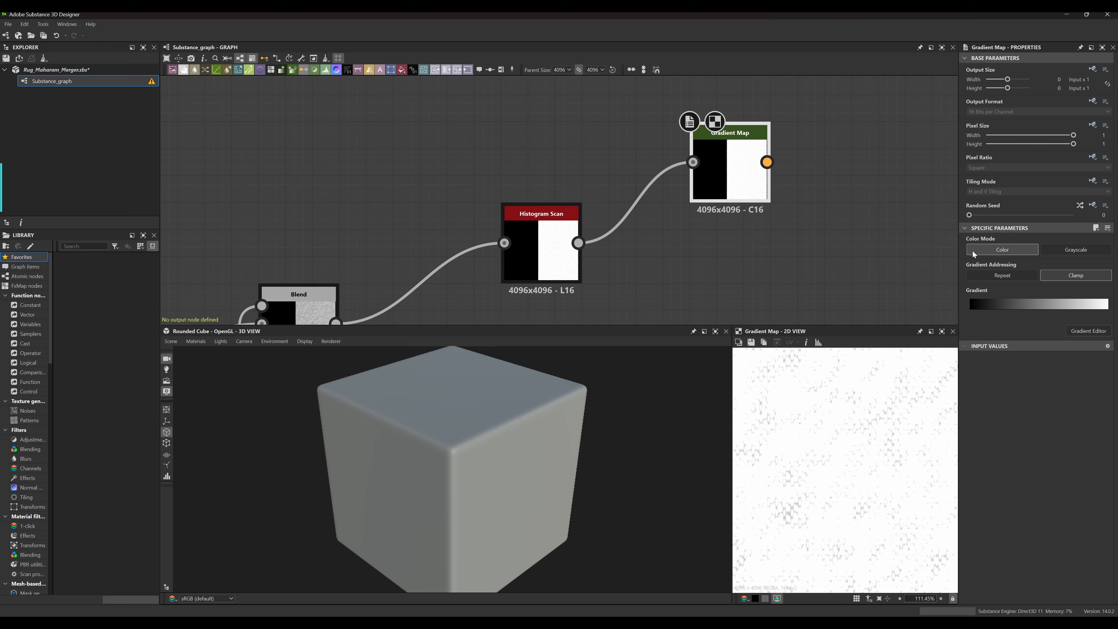
Recolor the Gradient Map's black key at position 0.000 to the dark olive green #2f3503
left_click(971, 311)
double_click(971, 311)
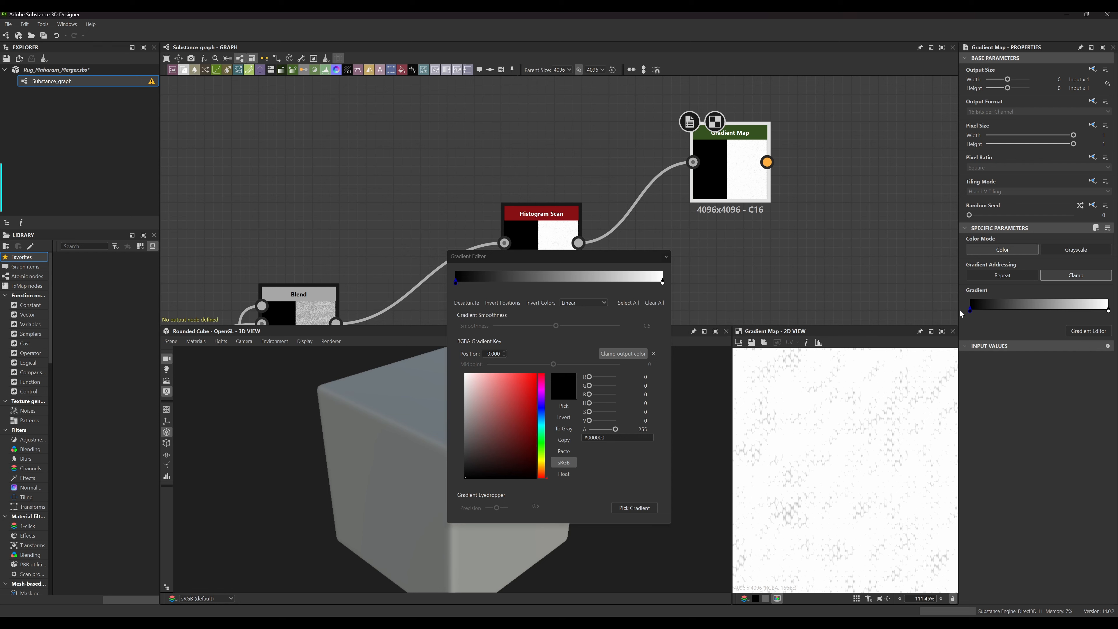
left_click(541, 459)
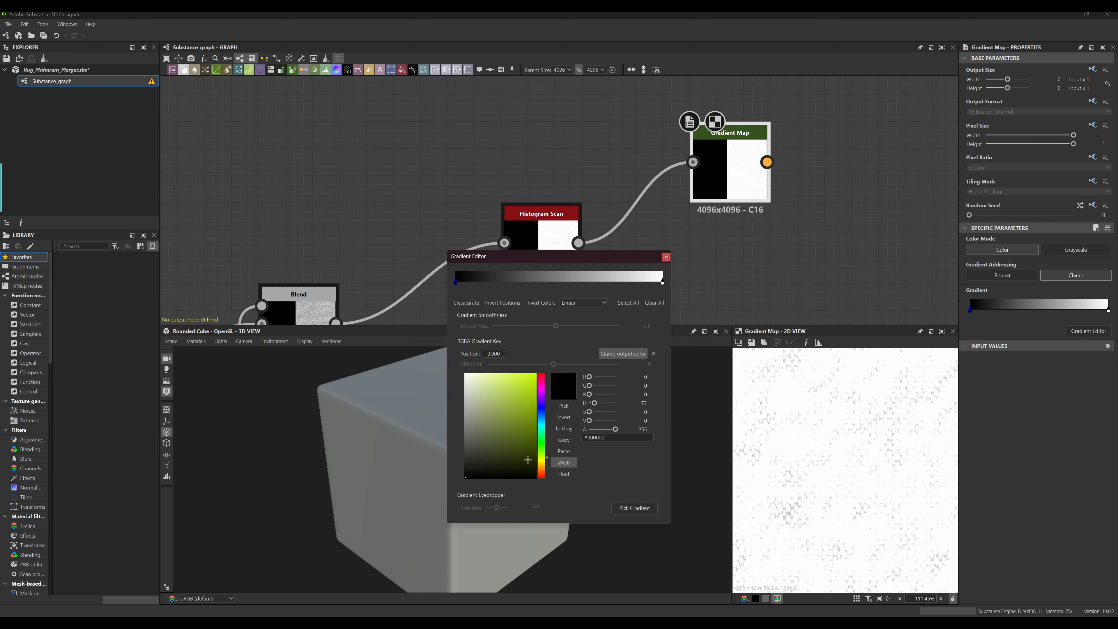
left_click(530, 459)
left_click(529, 460)
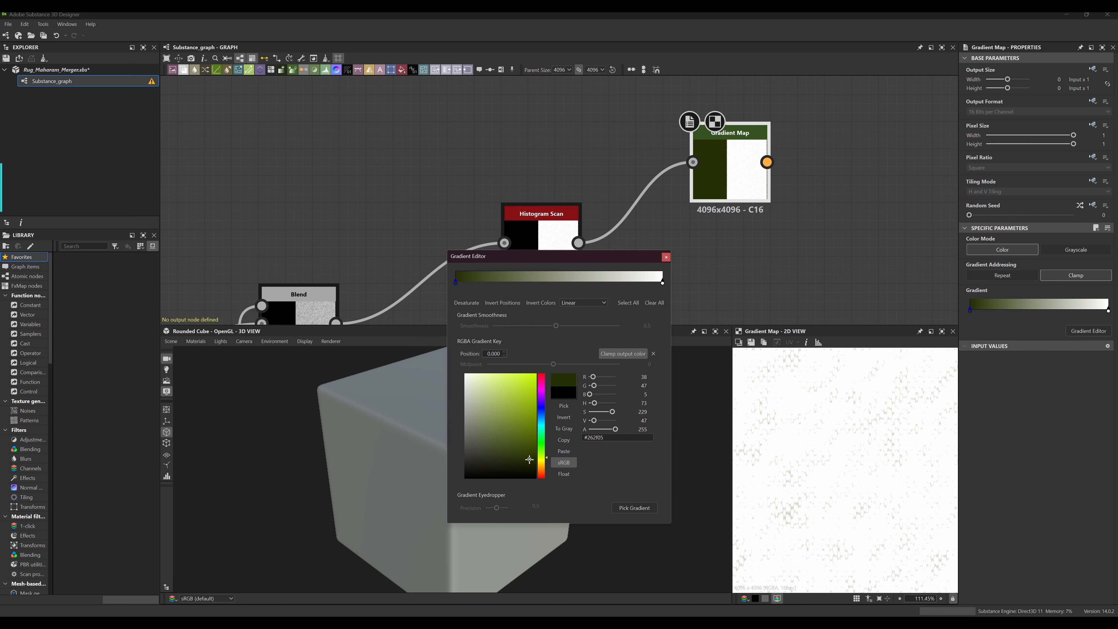
left_click(531, 457)
left_click(544, 459)
left_click(531, 456)
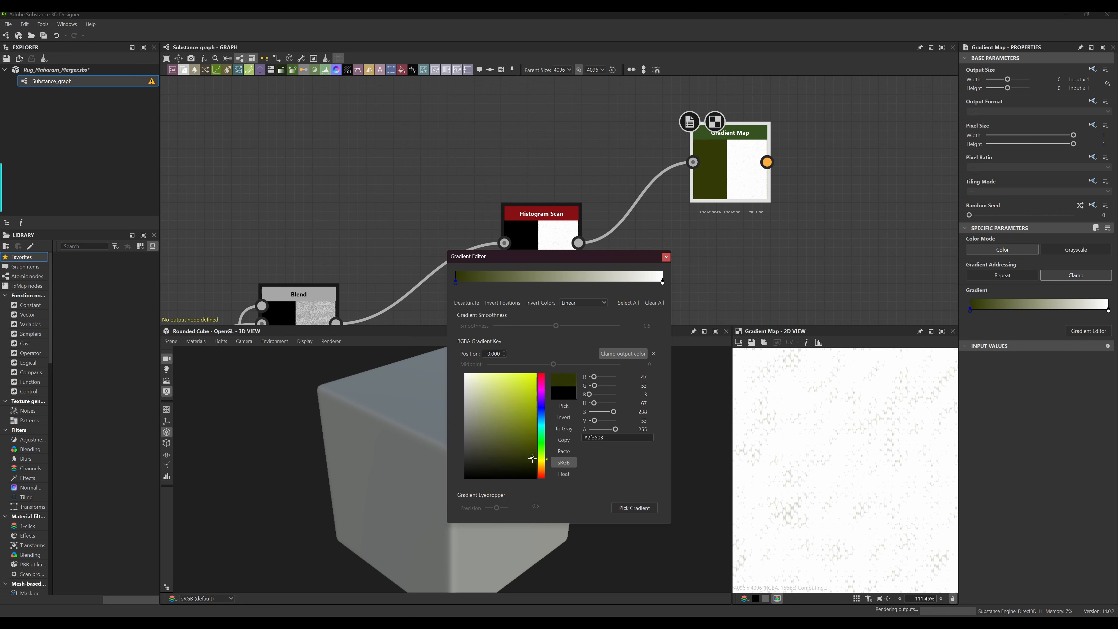
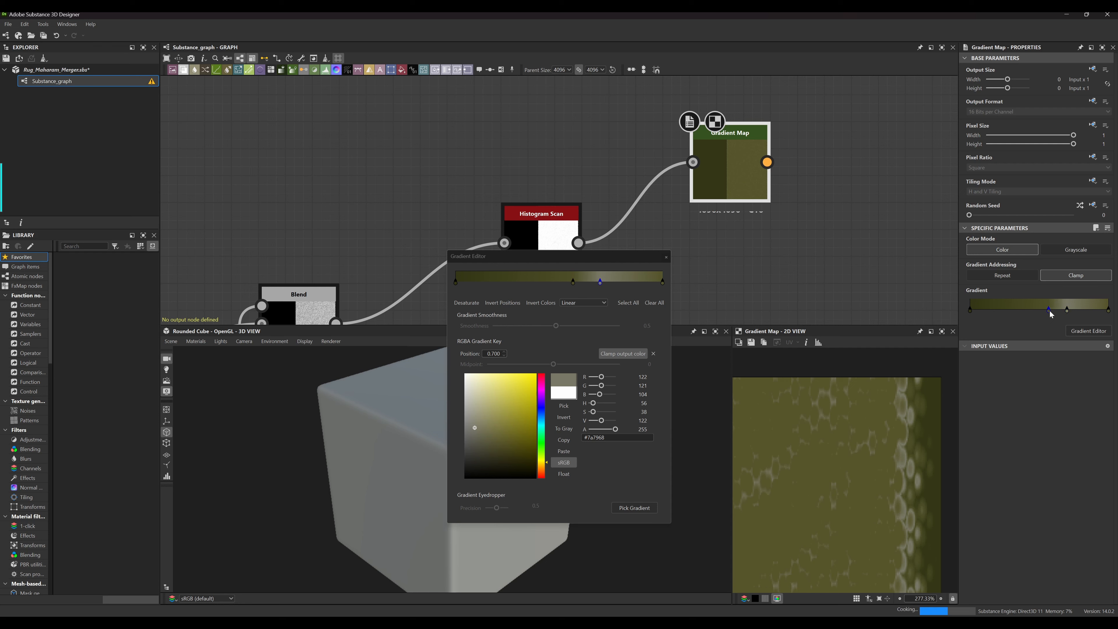
Move the Gradient Map's middle olive key to position 0.558 and fine-tune the greyish colour of the 0.700 key
mouse_move(1039, 316)
left_mouse_down()
mouse_move(1027, 314)
mouse_move(1050, 318)
left_mouse_up()
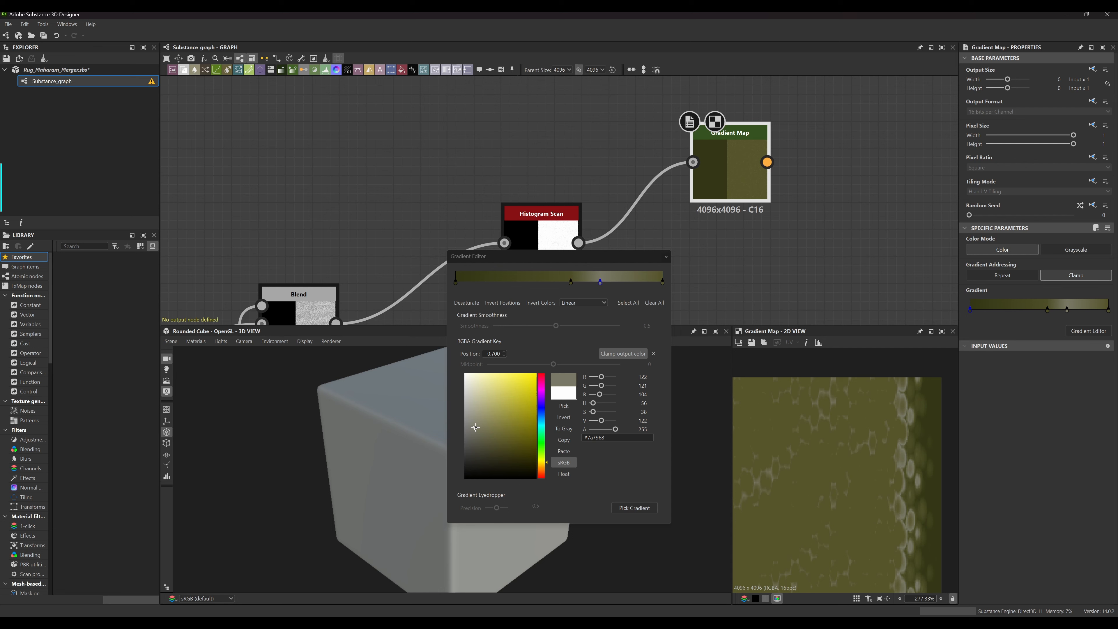
mouse_move(476, 427)
left_mouse_down()
mouse_move(515, 430)
mouse_move(486, 426)
left_mouse_up()
left_click(471, 426)
left_click_drag(471, 425, 472, 426)
left_click(1048, 310)
left_click(666, 258)
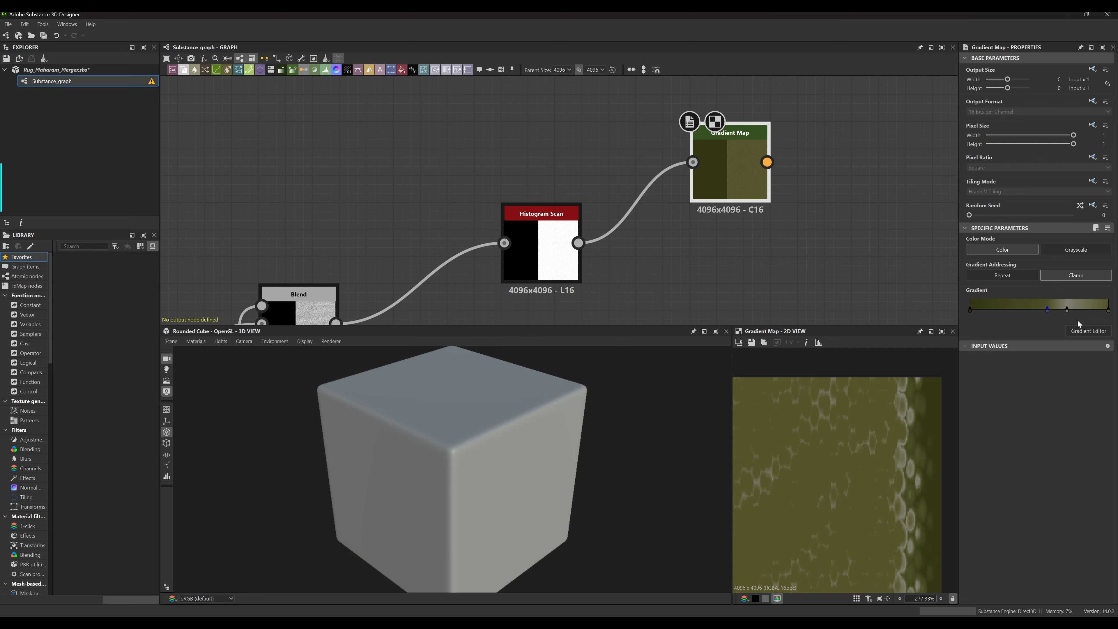
Try the lighter olive #84855e on the gradient key at 0.558 and check the texture
left_click(1049, 313)
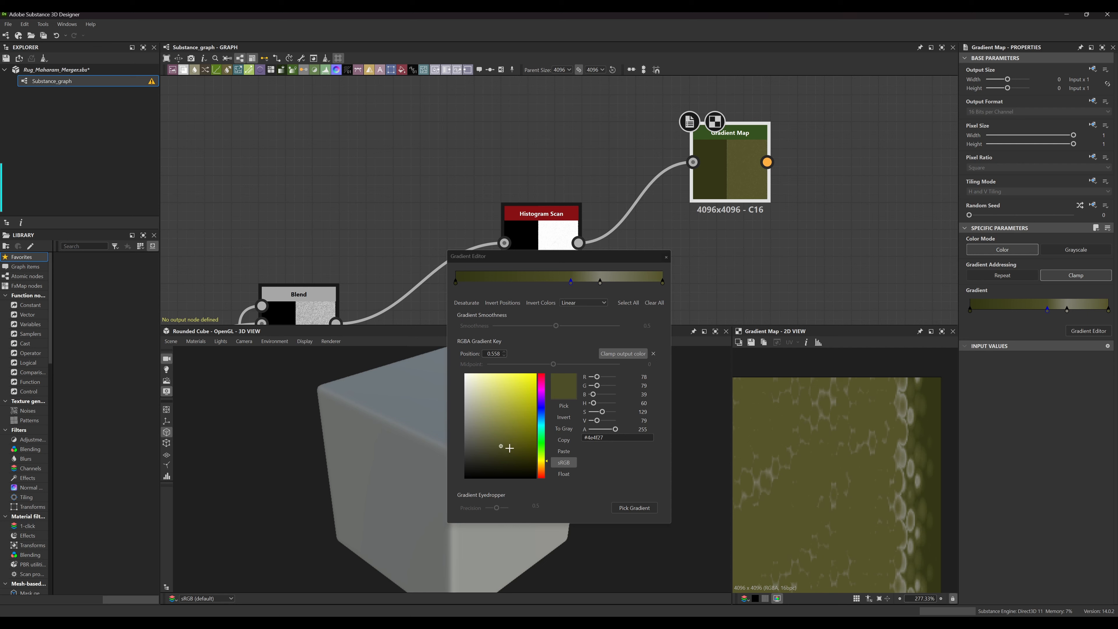
left_click_drag(499, 448, 486, 423)
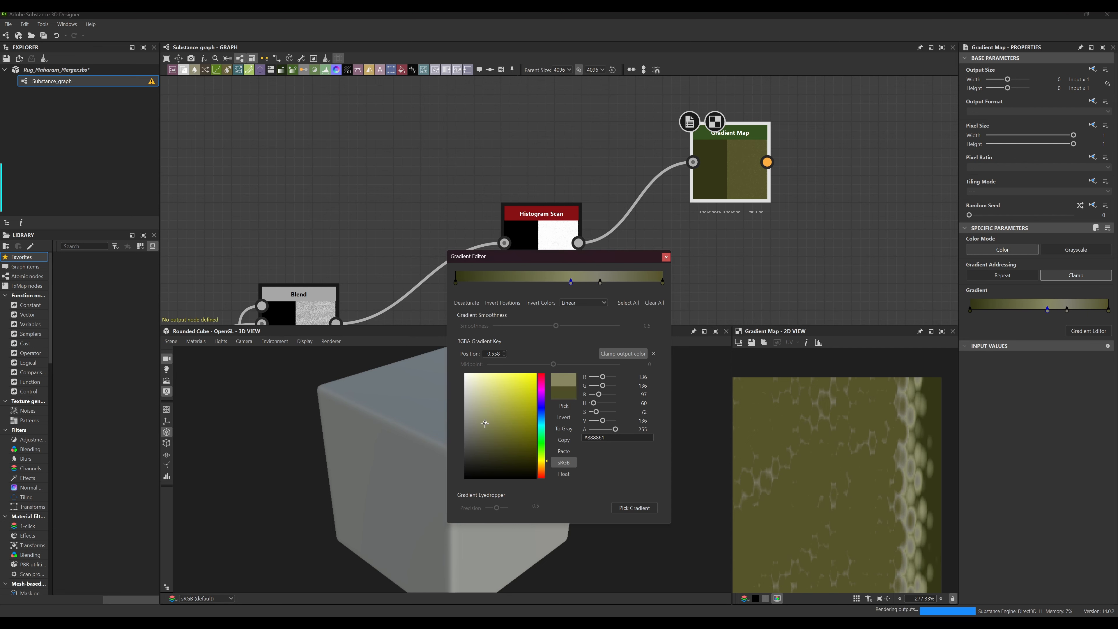
scroll(856, 478, "down", 6)
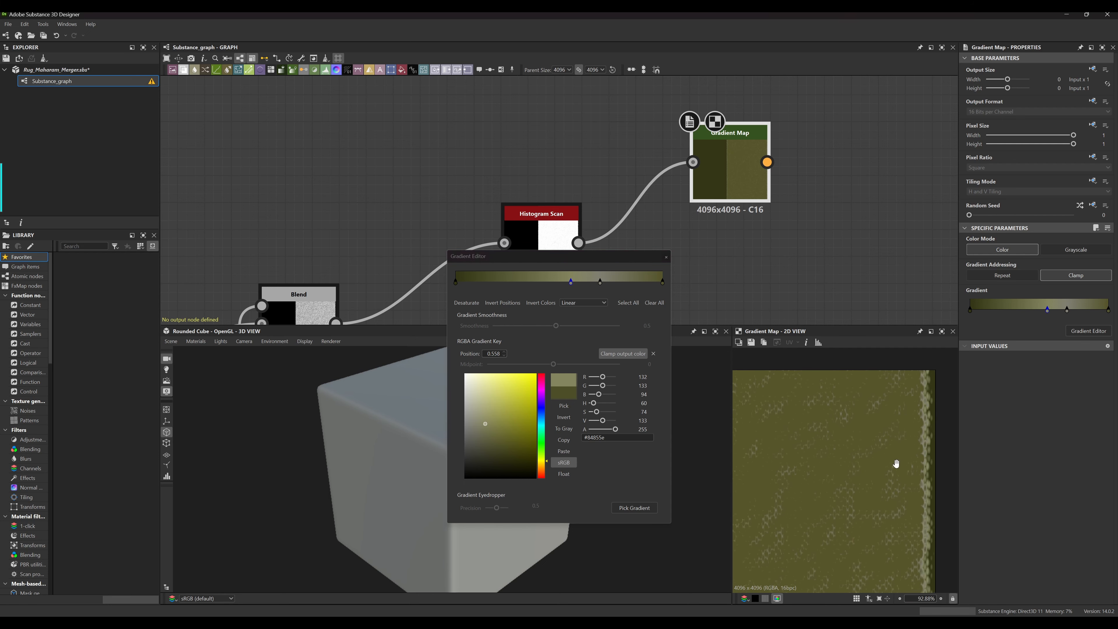
scroll(866, 466, "down", 3)
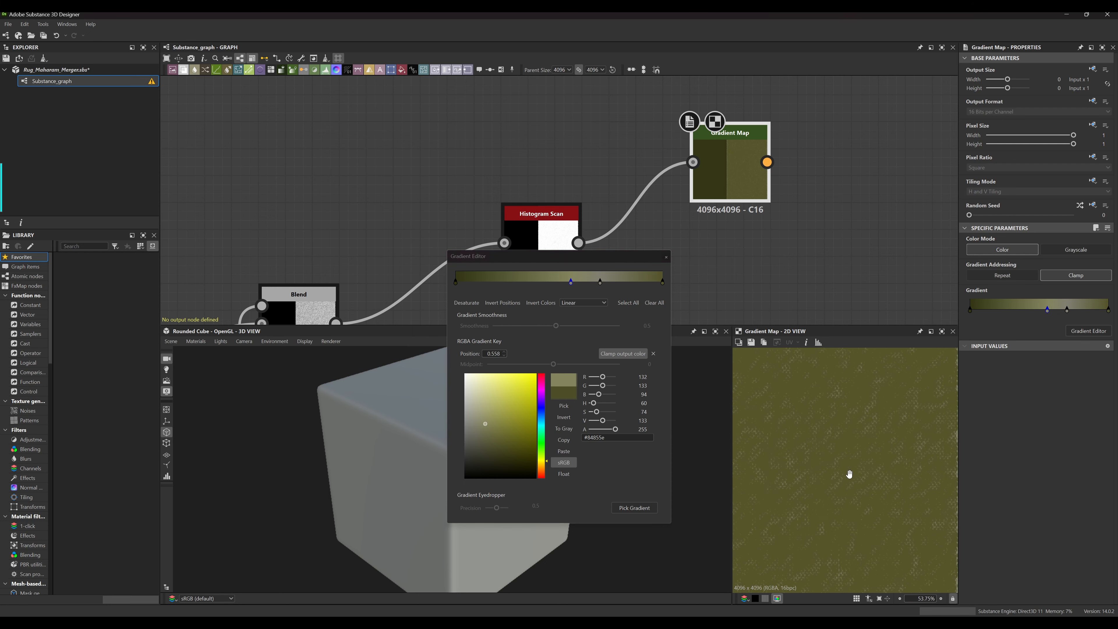
middle_click_drag(849, 474, 840, 436)
scroll(919, 474, "down", 2)
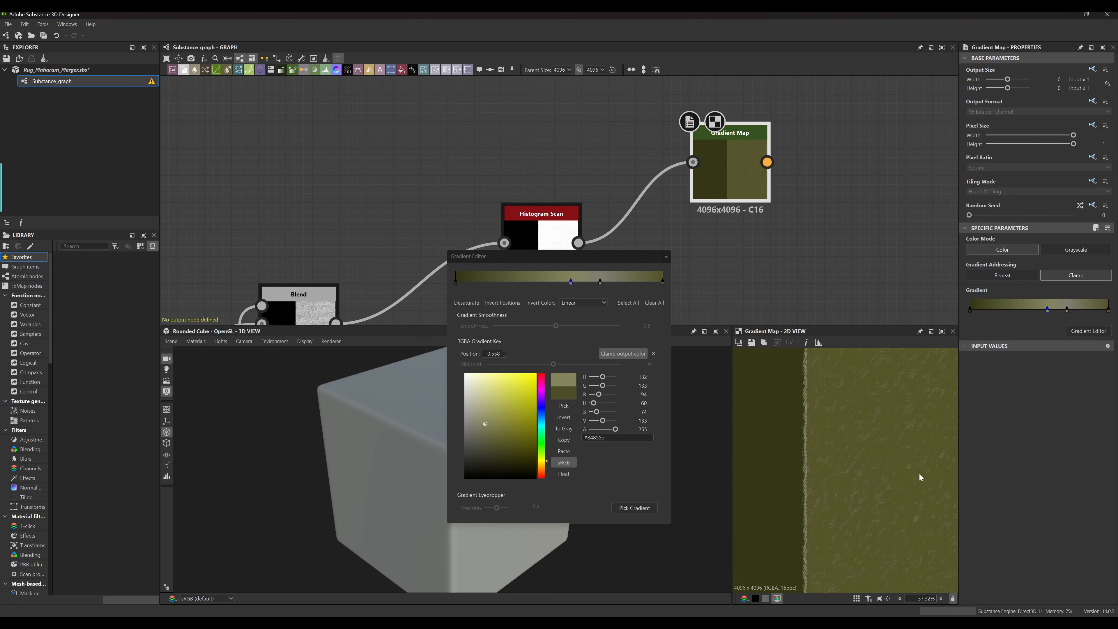
scroll(815, 474, "up", 11)
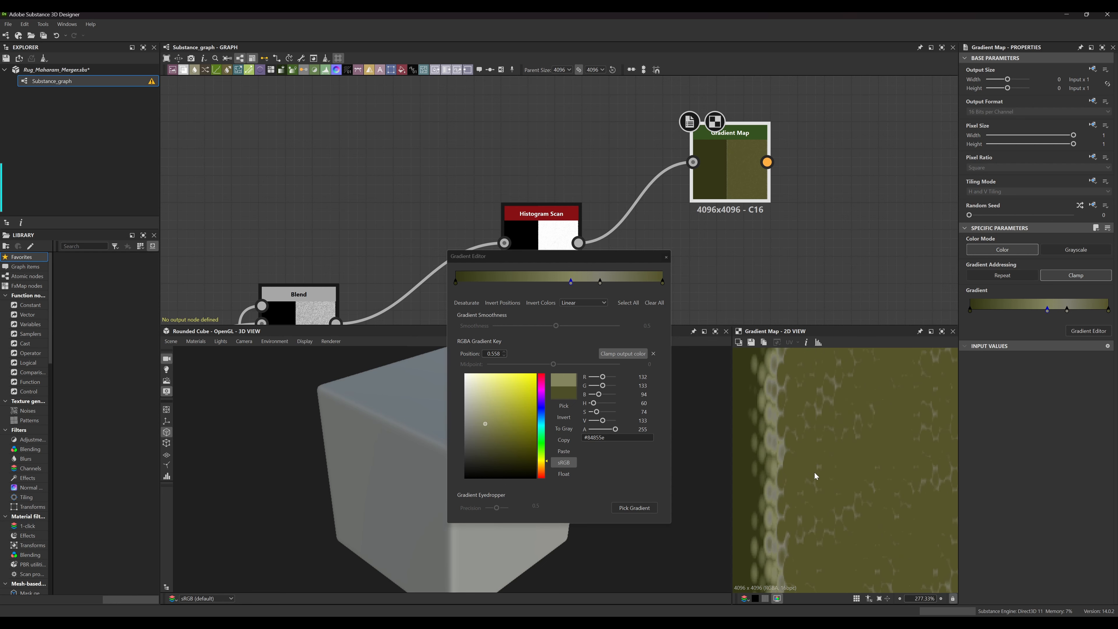
Recolour the 0.558 gradient key to olive #4b4c22, shifting it slightly towards the start, and set the first key to dark #25261a
mouse_move(486, 423)
left_mouse_down()
mouse_move(514, 466)
mouse_move(503, 448)
left_mouse_up()
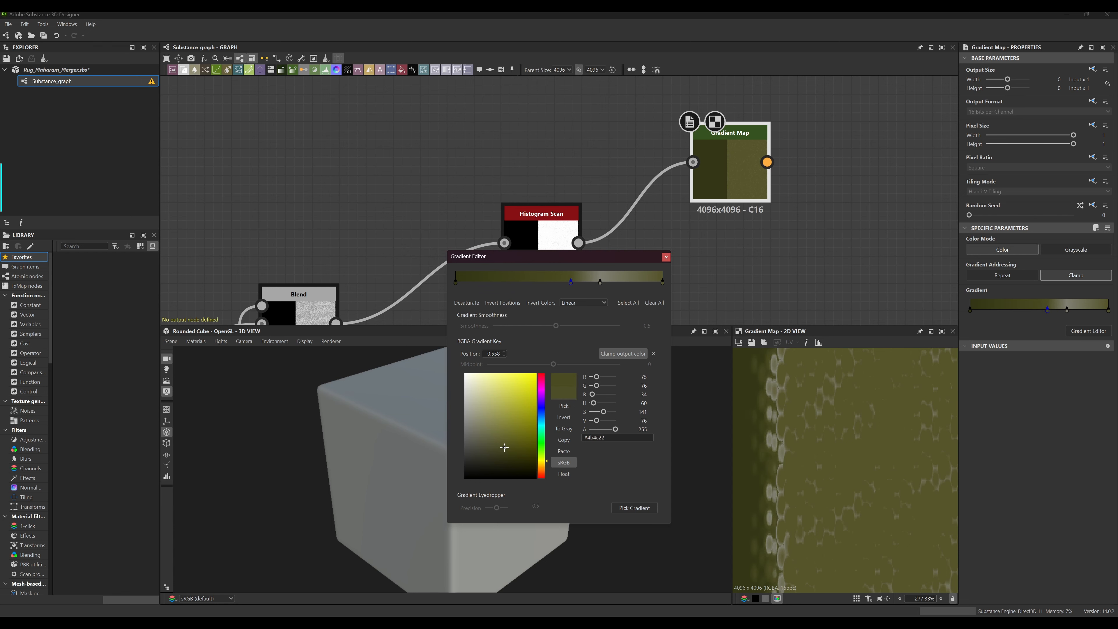
mouse_move(1049, 311)
left_mouse_down()
mouse_move(1015, 310)
mouse_move(1044, 311)
left_mouse_up()
left_click(456, 283)
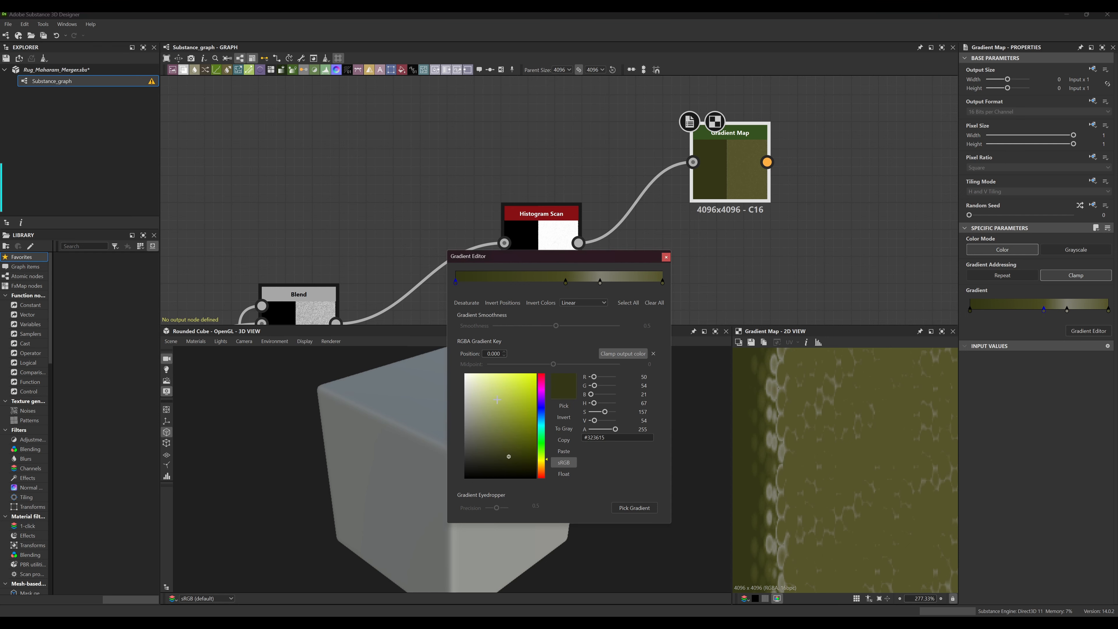
mouse_move(508, 458)
left_mouse_down()
mouse_move(497, 445)
mouse_move(502, 459)
mouse_move(488, 463)
left_mouse_up()
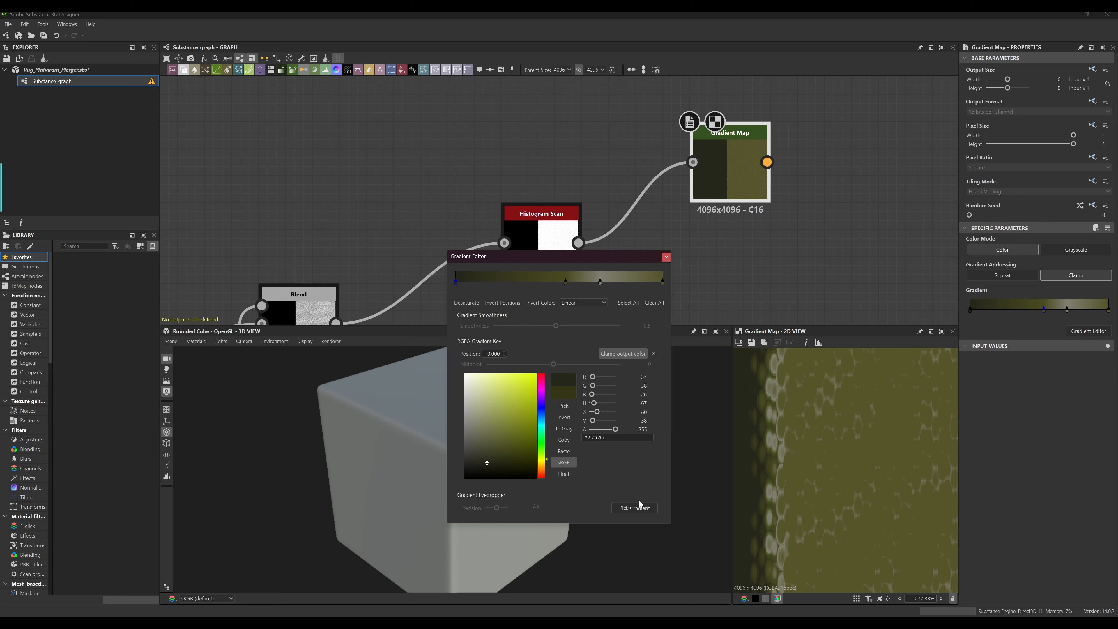
Examine the recoloured texture's surface and its dark-to-olive border up close and as a whole, and close the gradient editor
scroll(848, 501, "down", 10)
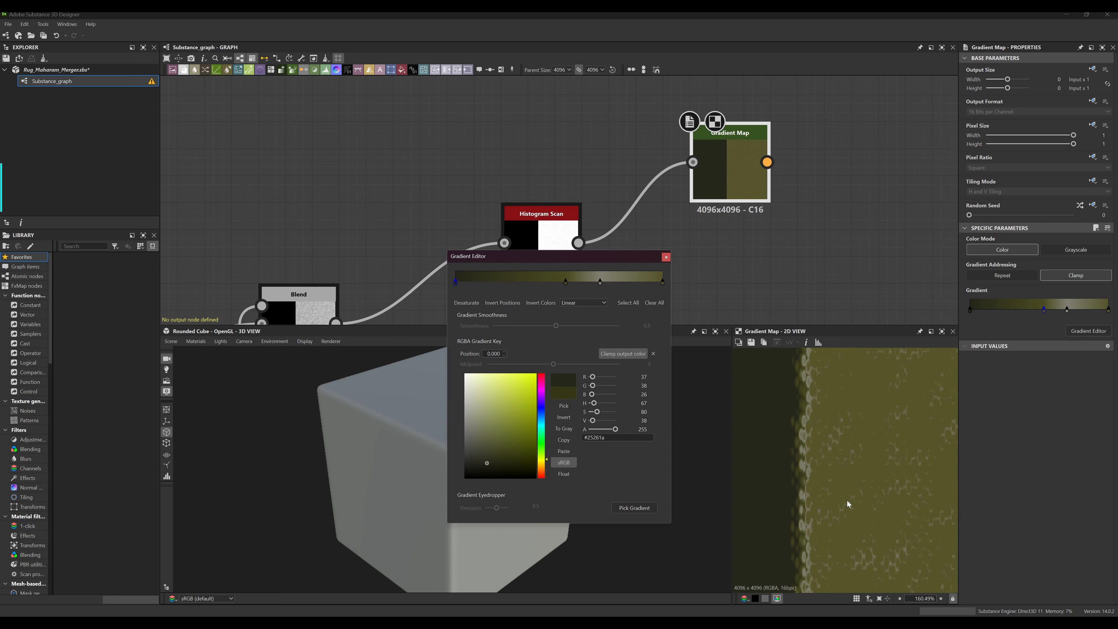
middle_click_drag(904, 539, 829, 431)
middle_click_drag(873, 475, 810, 423)
mouse_move(899, 506)
middle_mouse_down()
mouse_move(848, 456)
mouse_move(875, 397)
middle_mouse_up()
middle_click_drag(863, 506, 872, 446)
scroll(856, 489, "up", 8)
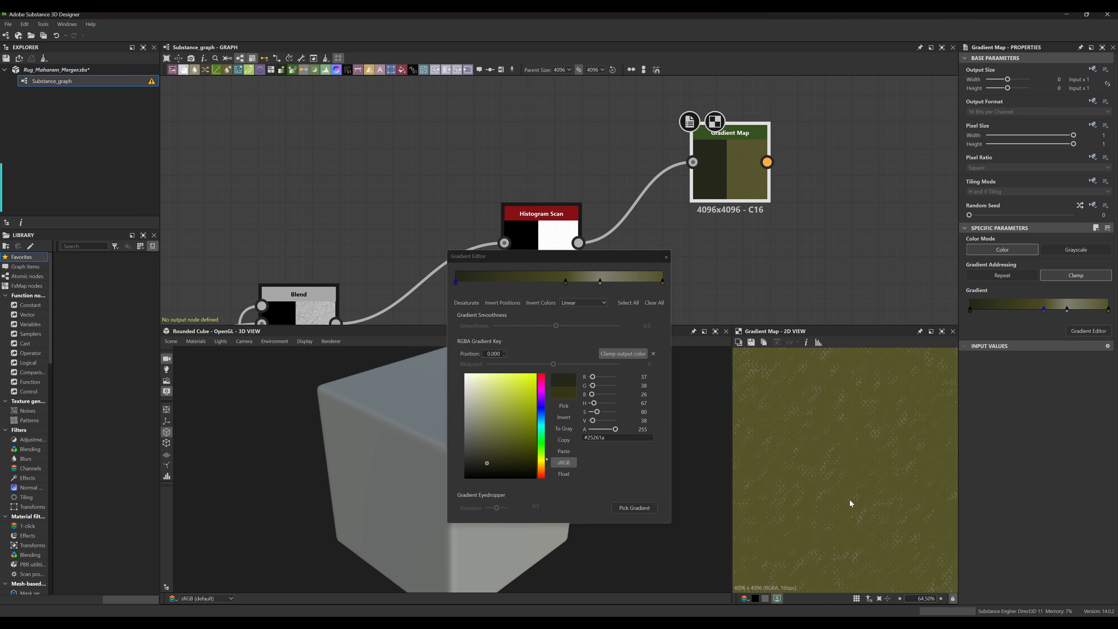
scroll(850, 500, "down", 8)
middle_click_drag(844, 452, 854, 458)
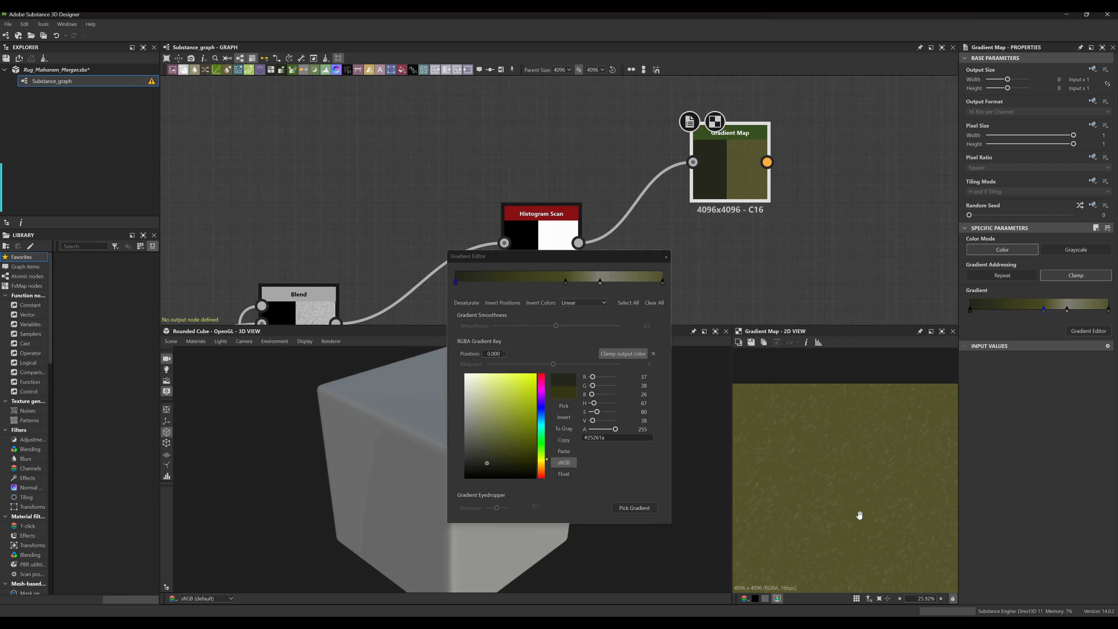
scroll(866, 516, "up", 2)
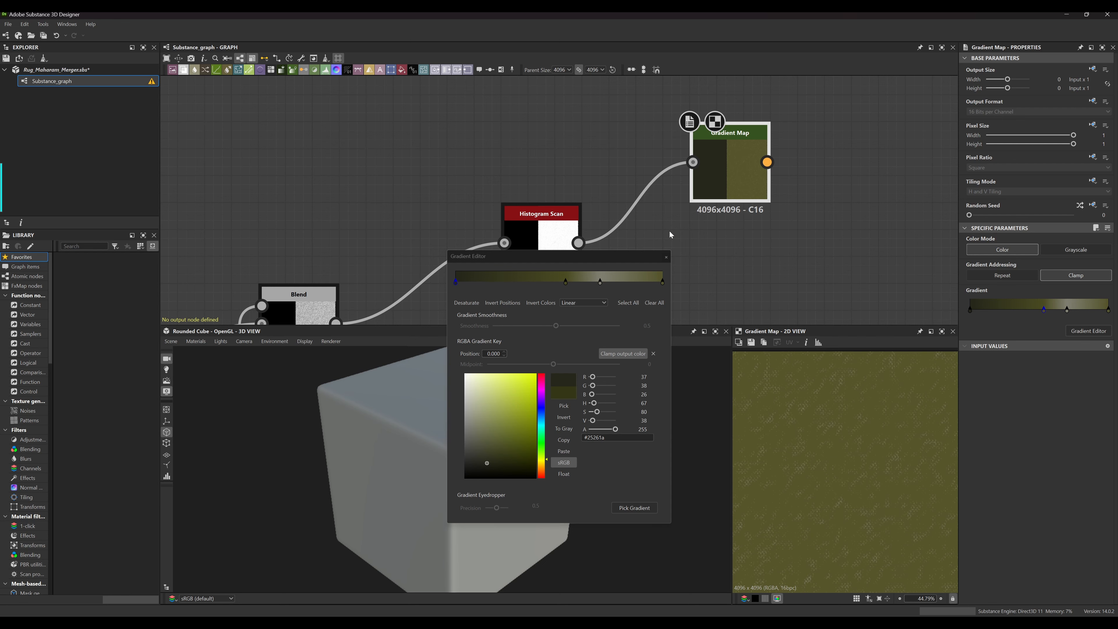
left_click(666, 258)
scroll(851, 434, "down", 5)
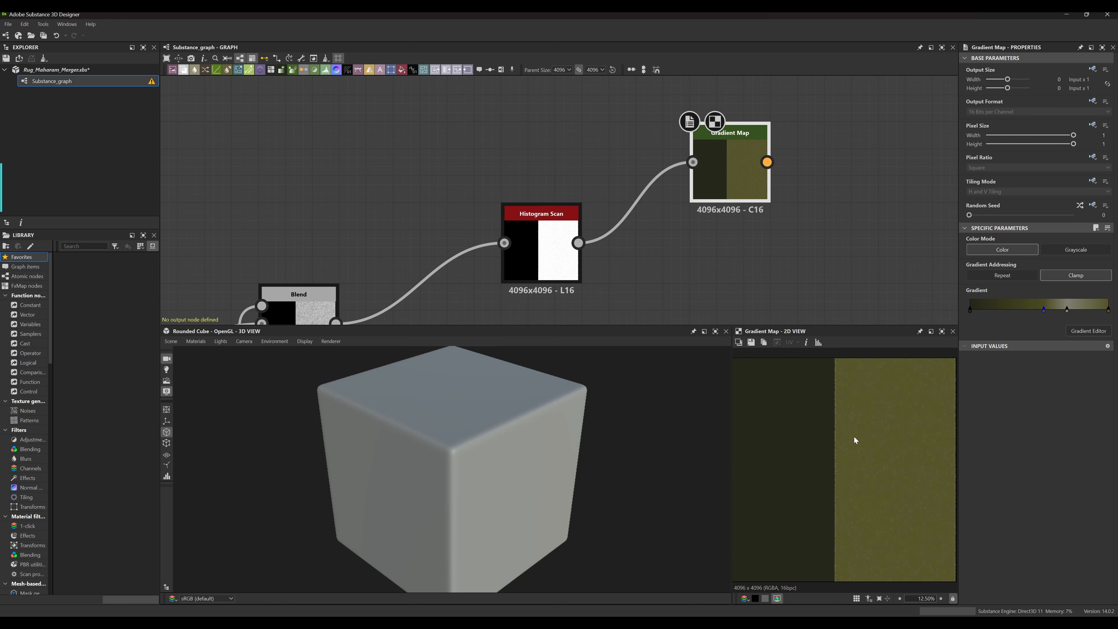
scroll(887, 464, "up", 4)
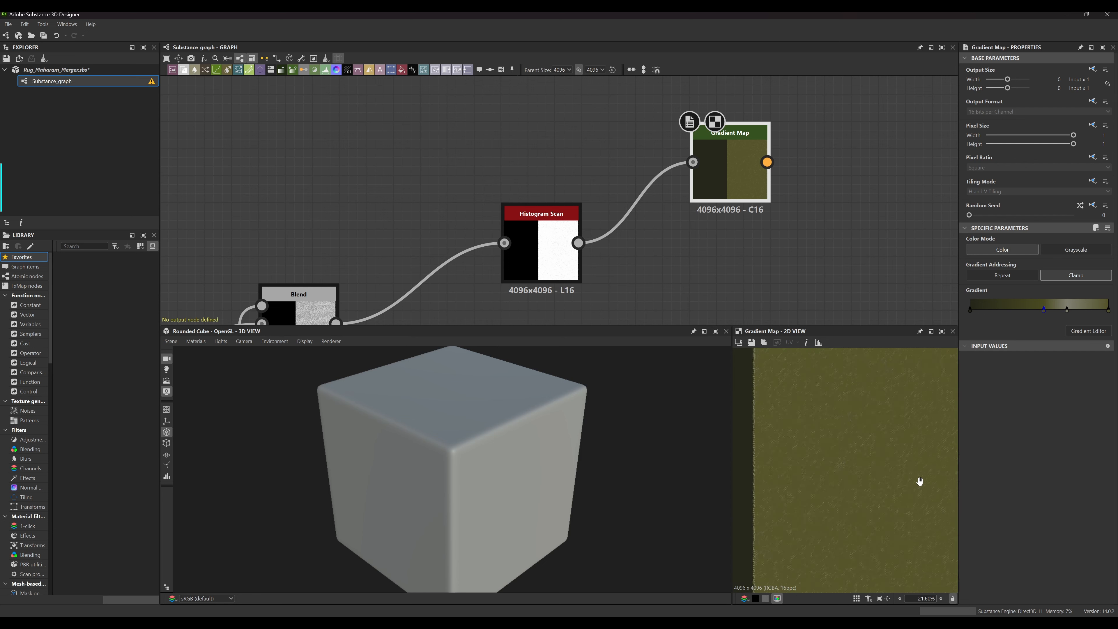
middle_click_drag(921, 479, 838, 460)
scroll(864, 490, "up", 8)
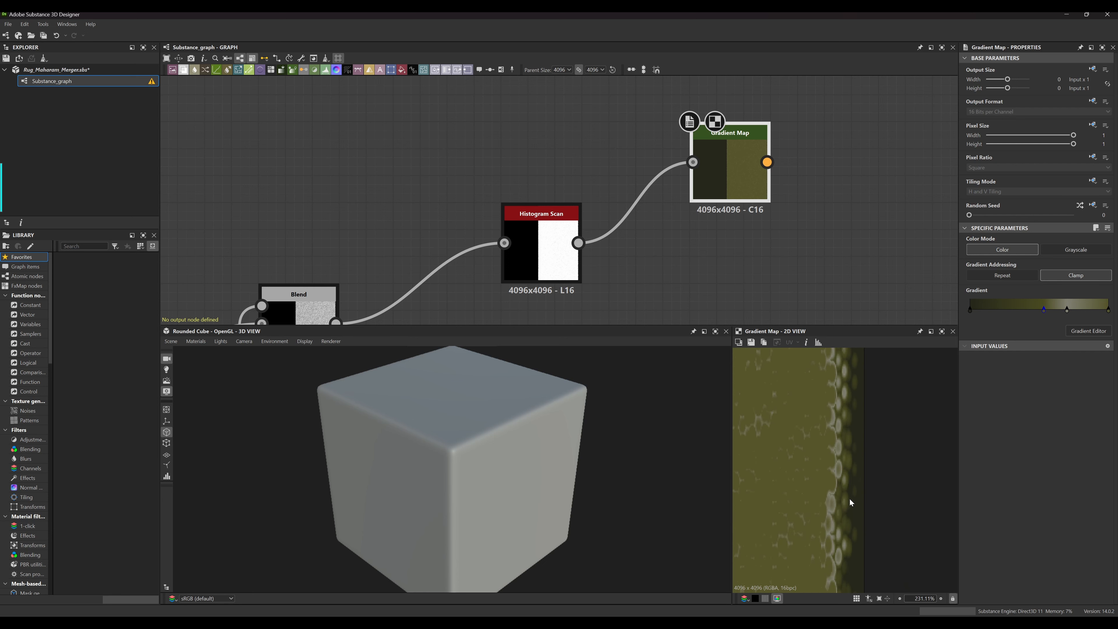
scroll(861, 464, "down", 9)
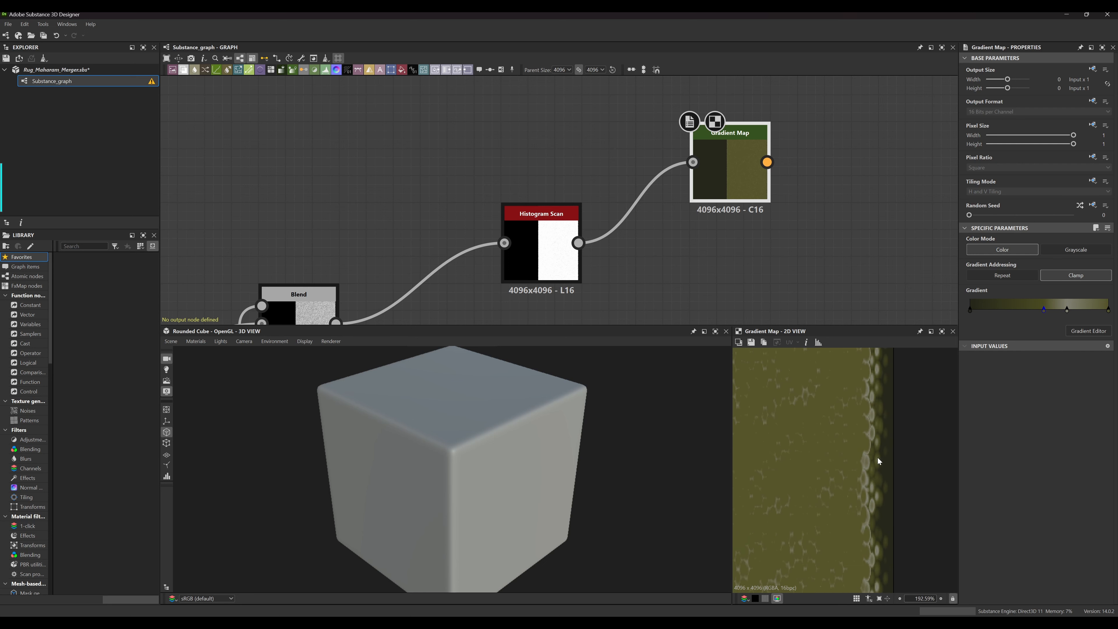
key("f")
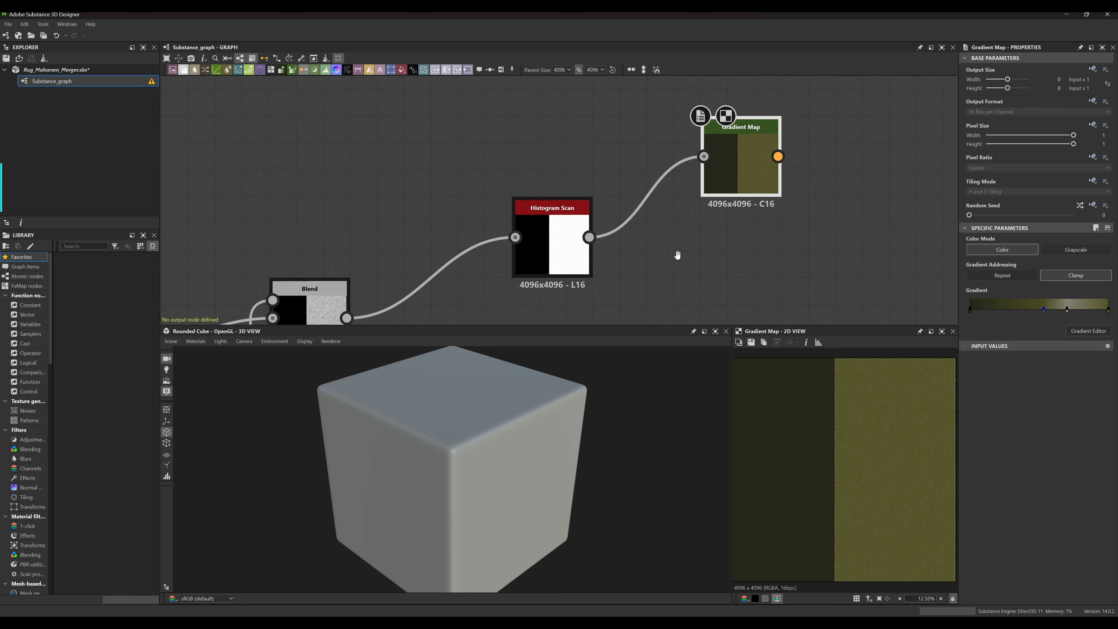
Locate the Bevel node in the graph and examine its parameters and those of the Blend node feeding it
scroll(629, 212, "down", 8)
scroll(660, 204, "up", 8)
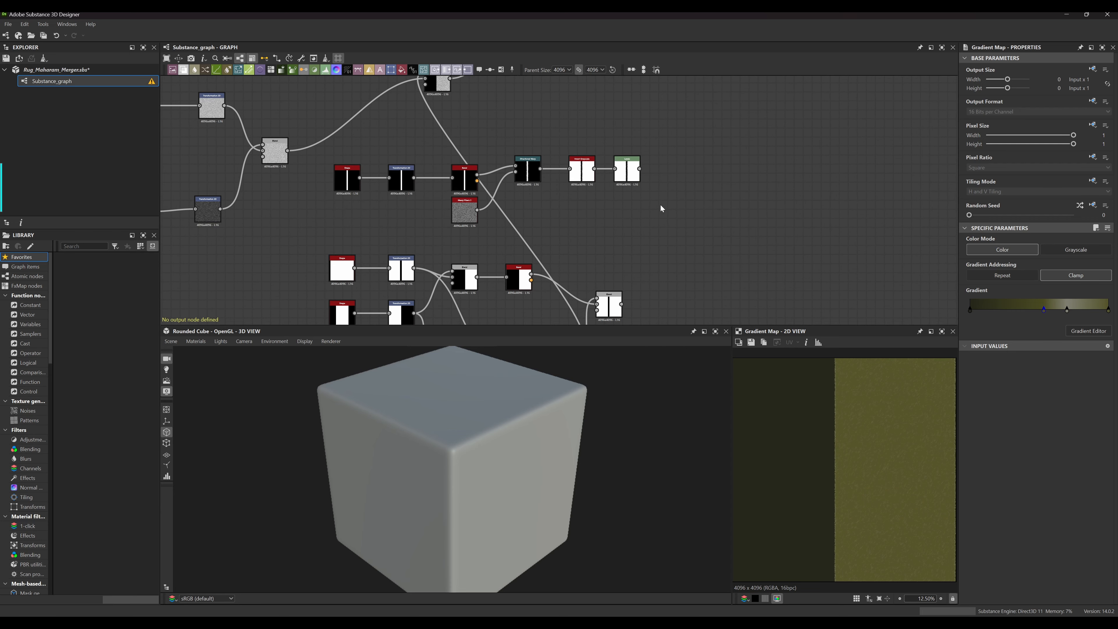
scroll(629, 194, "down", 2)
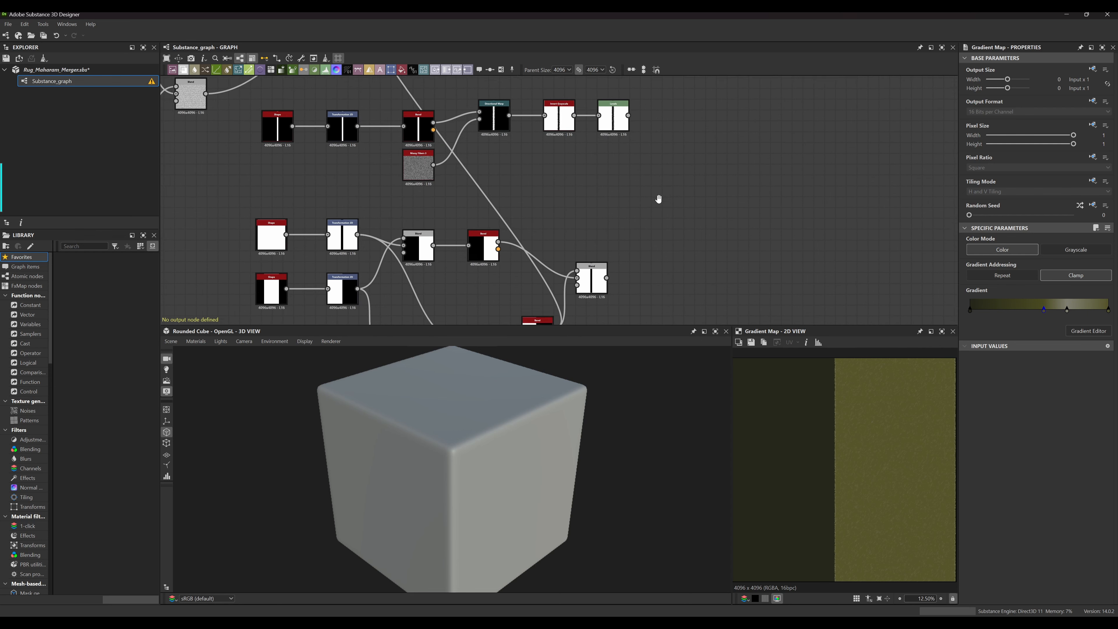
scroll(622, 232, "up", 5)
scroll(526, 260, "up", 3)
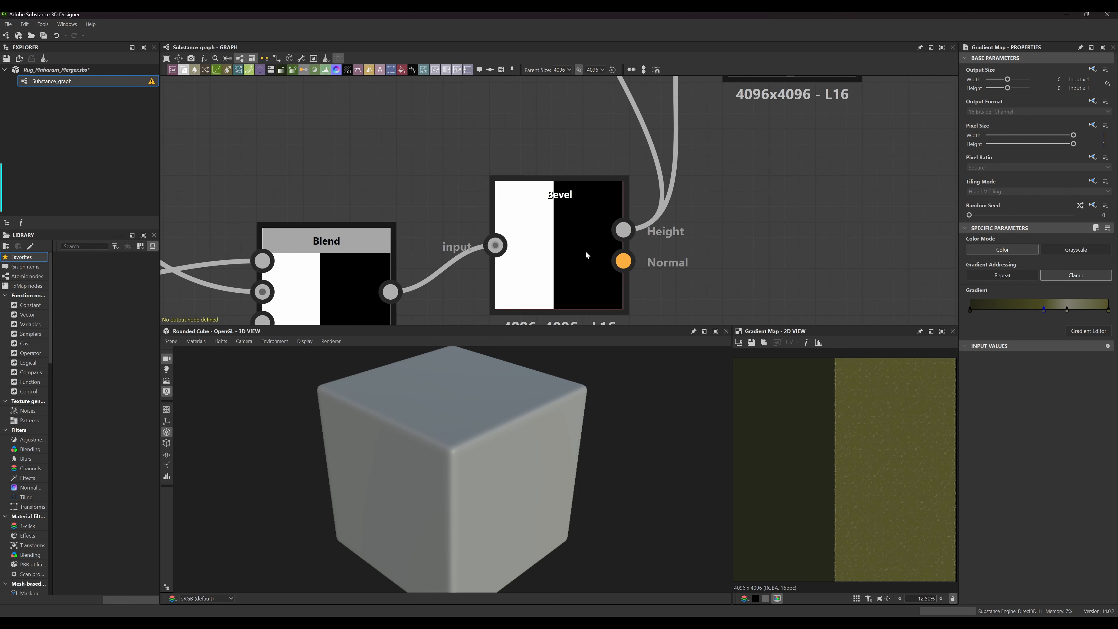
middle_click_drag(570, 255, 616, 168)
middle_click_drag(629, 248, 666, 217)
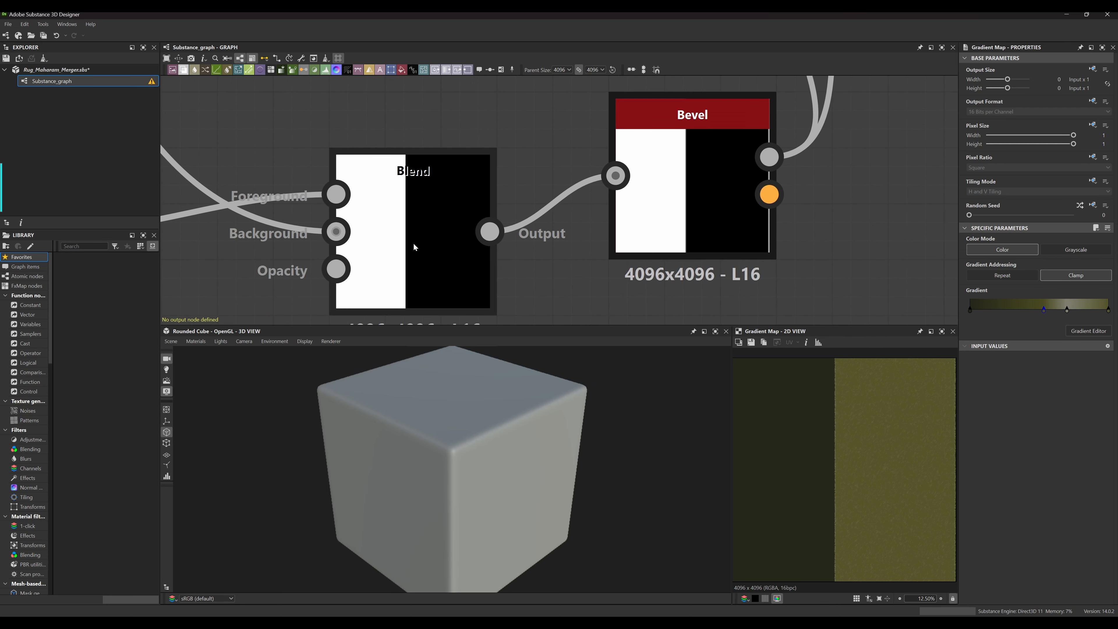
middle_click_drag(602, 246, 573, 262)
left_click(689, 227)
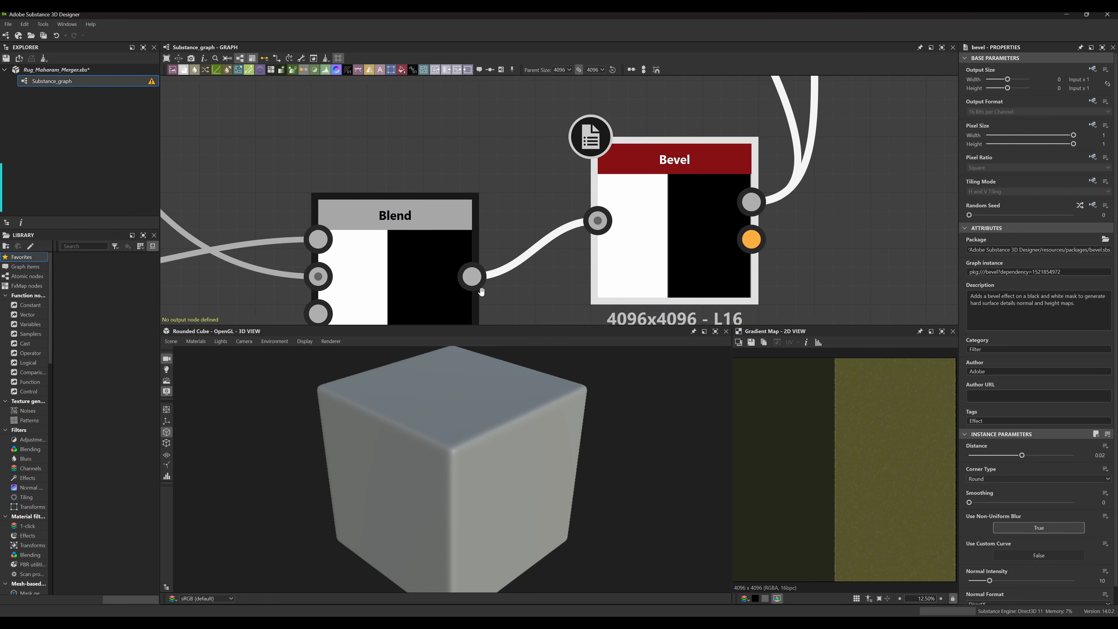
middle_click_drag(513, 284, 568, 167)
middle_click_drag(420, 166, 441, 207)
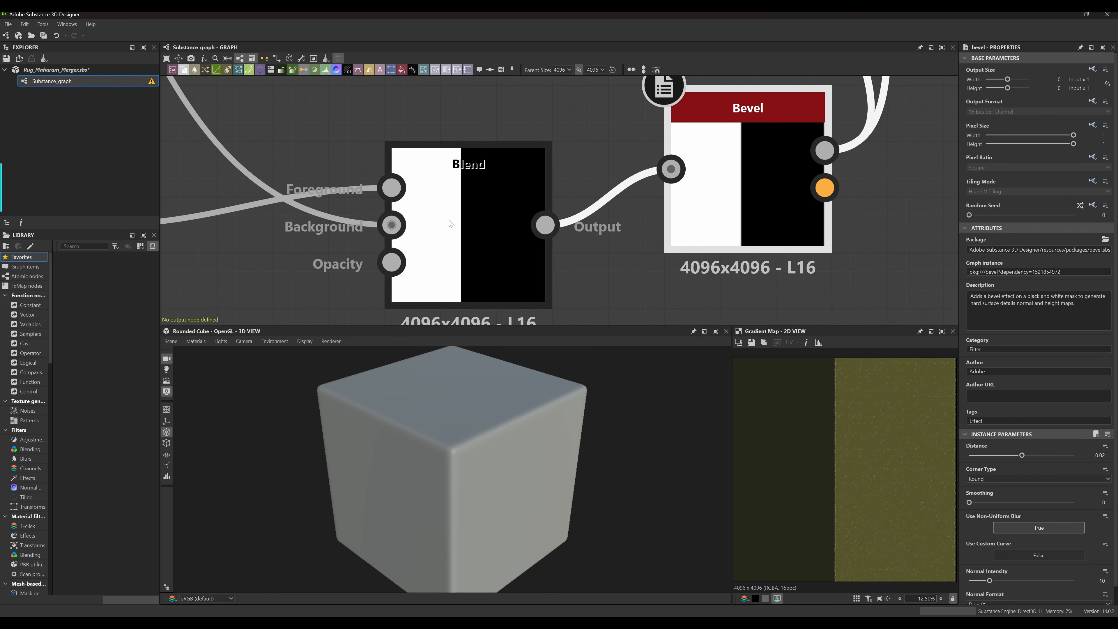
left_click(449, 224)
middle_click_drag(673, 274, 632, 292)
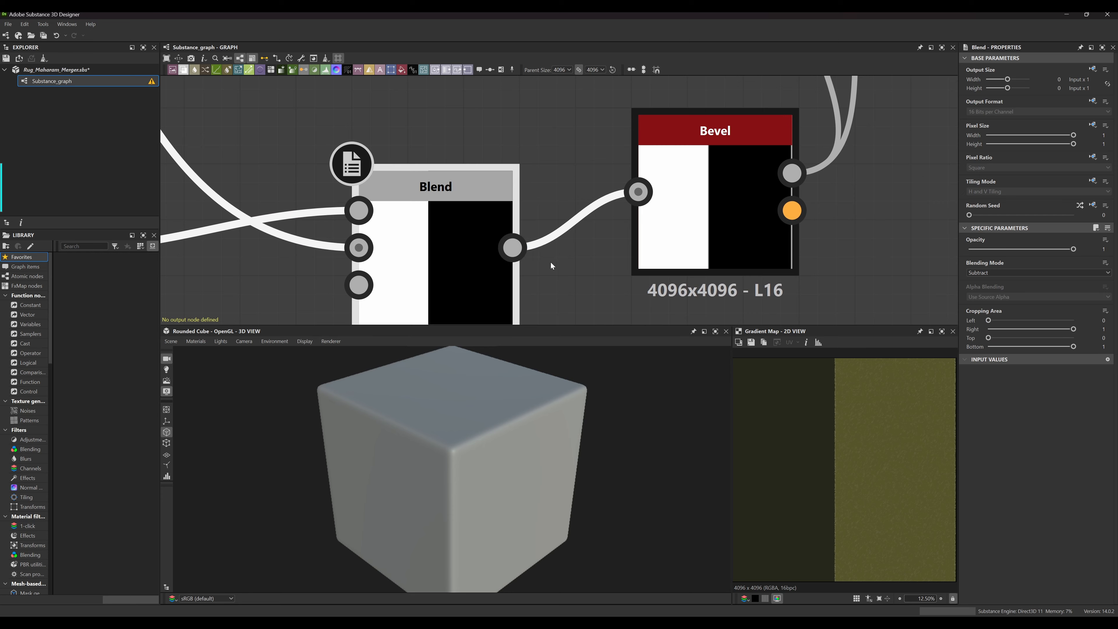
middle_click_drag(551, 262, 590, 222)
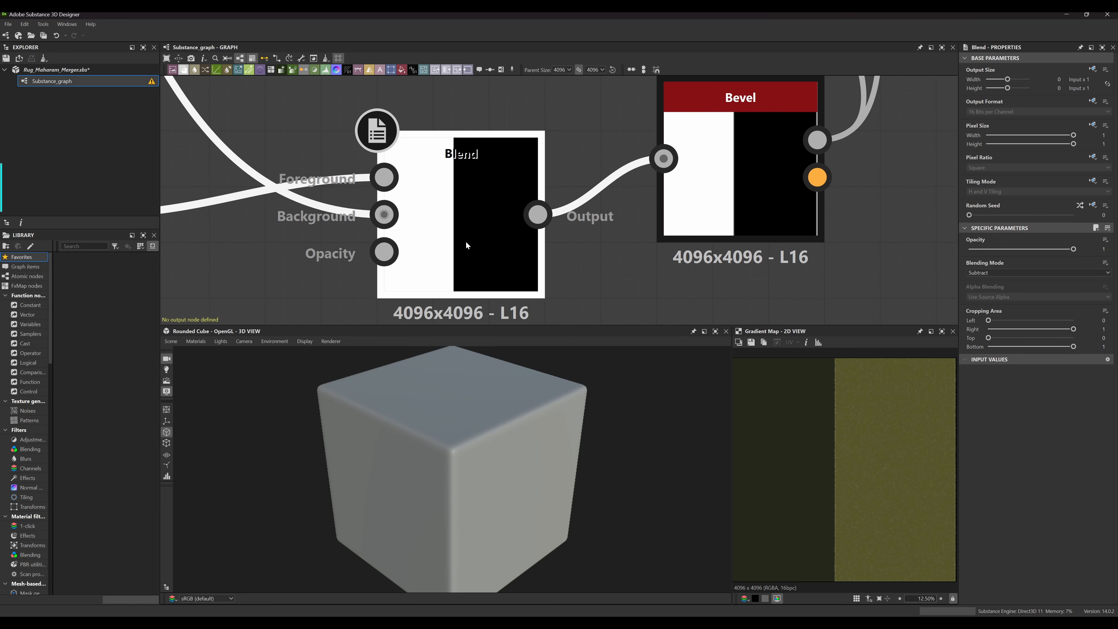
scroll(466, 240, "down", 8)
scroll(541, 257, "up", 4)
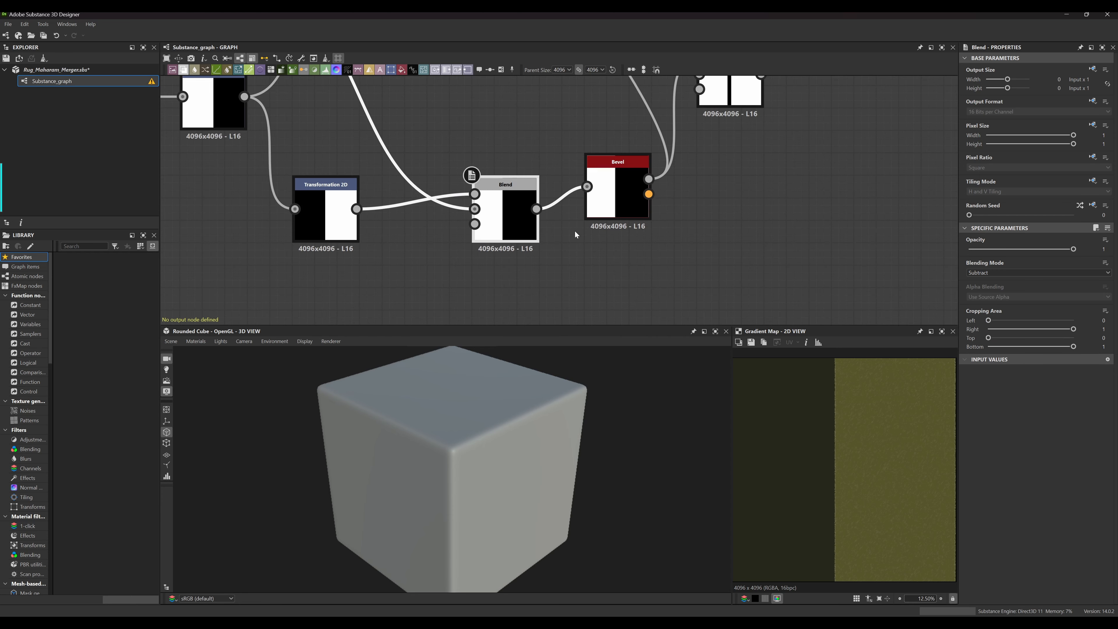
scroll(575, 233, "up", 3)
middle_click_drag(656, 196, 604, 227)
Set the Bevel node's Distance to 0.01 and check the texture's border between the two halves
left_click(604, 203)
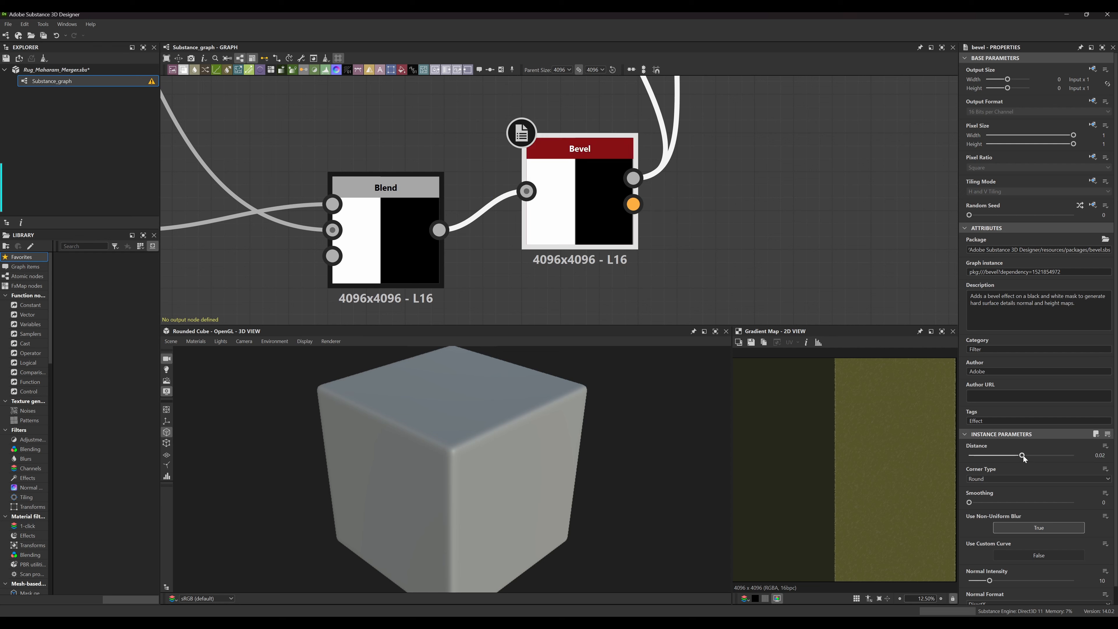
mouse_move(1023, 456)
left_mouse_down()
mouse_move(997, 459)
mouse_move(1032, 463)
mouse_move(1024, 462)
left_mouse_up()
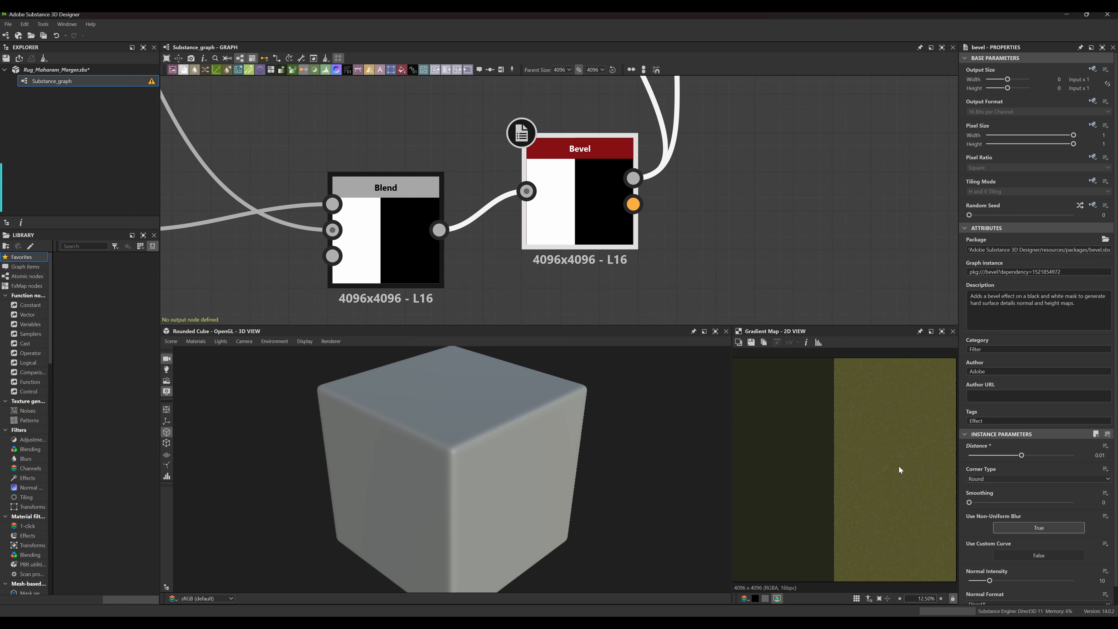
scroll(853, 464, "down", 2)
scroll(883, 480, "up", 4)
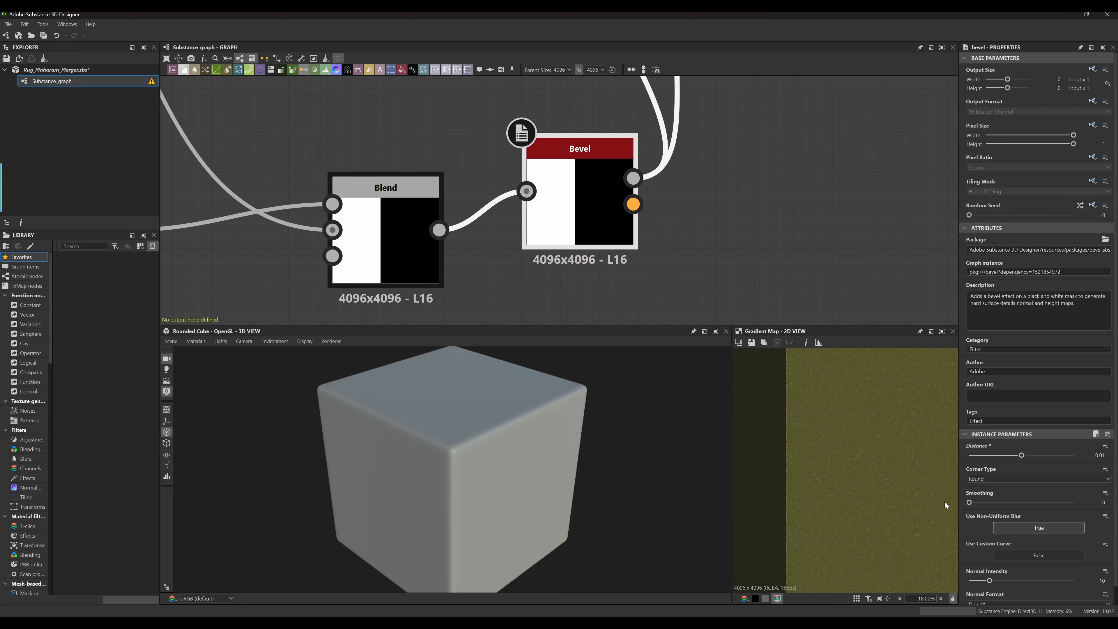
scroll(914, 496, "up", 1)
scroll(844, 474, "up", 15)
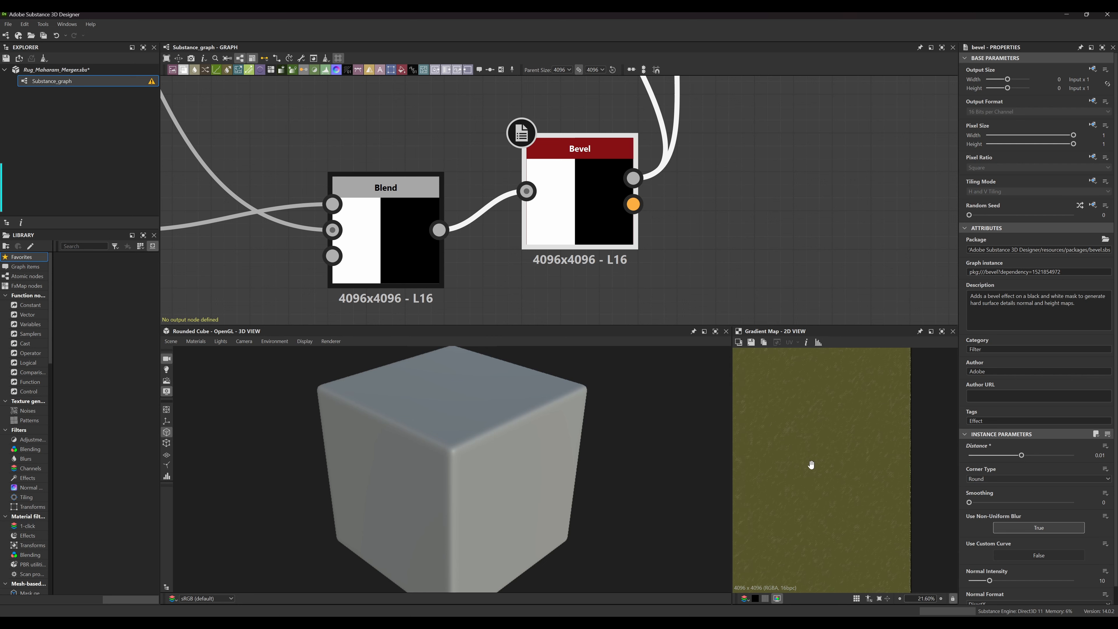
middle_click_drag(809, 499, 817, 488)
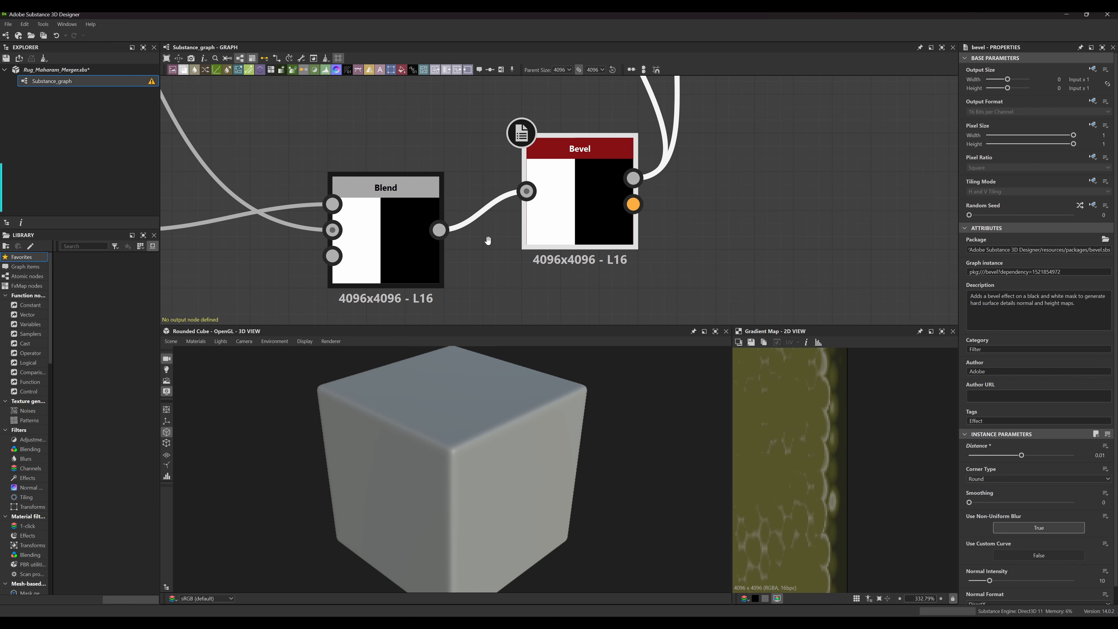
Select the Transformation 2D node feeding the lower Blend and fit the whole texture in the 2D view
middle_click_drag(488, 240, 634, 235)
scroll(634, 236, "down", 2)
scroll(405, 244, "up", 4)
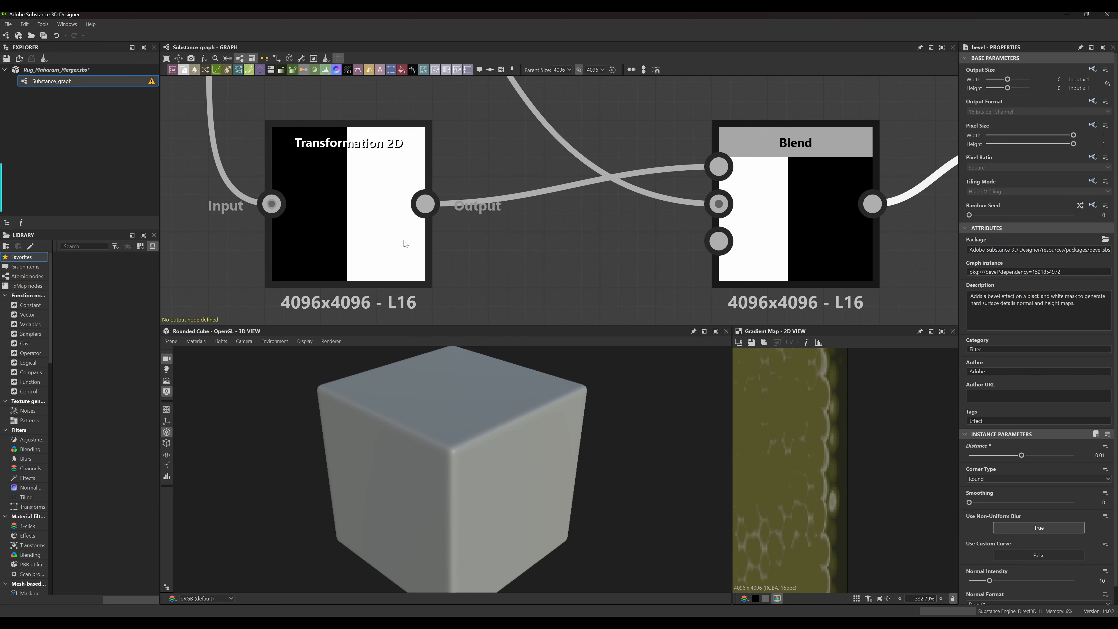
left_click(370, 237)
scroll(453, 258, "down", 5)
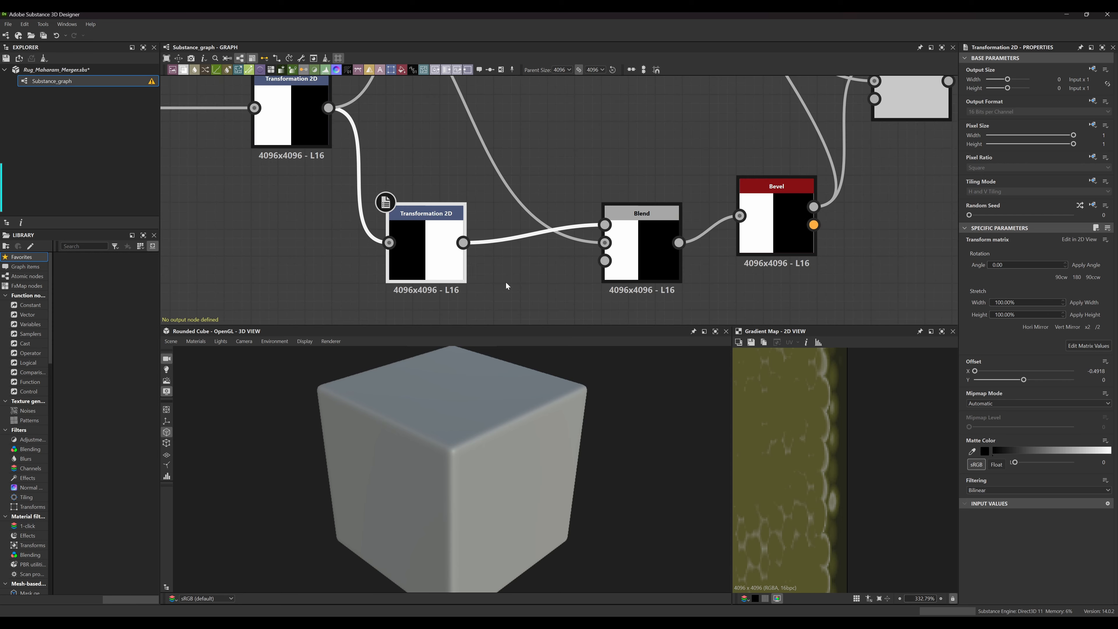
scroll(828, 479, "down", 10)
key("f")
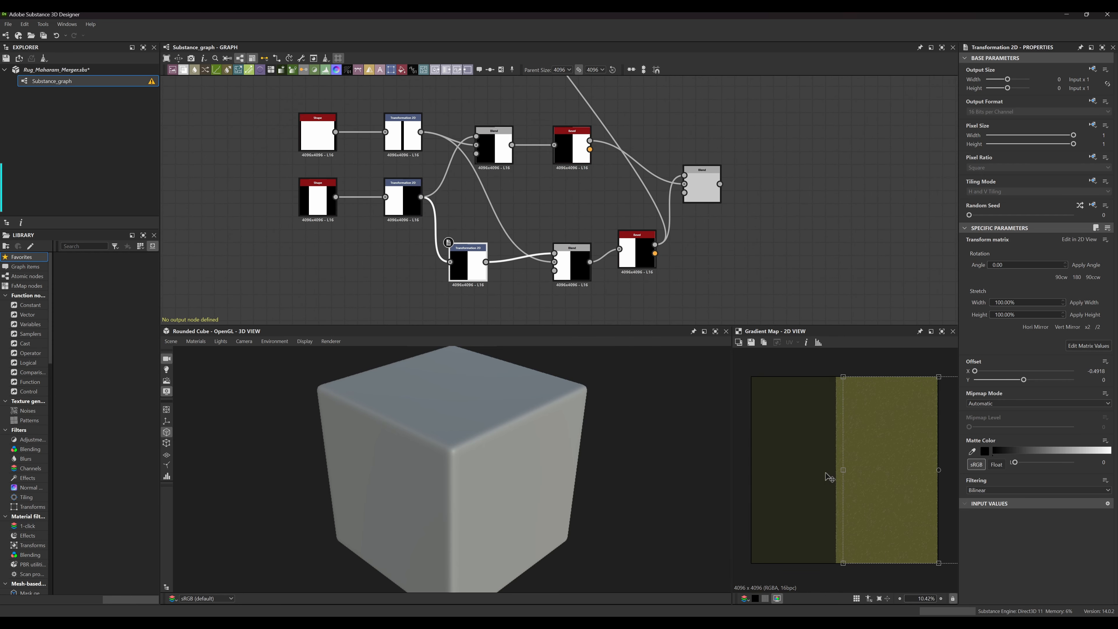
Try shifting the Transformation 2D offset to about X -0.505, Y -0.0027 in the 2D view, and undo the shift
scroll(857, 468, "up", 3)
middle_click_drag(858, 469, 773, 446)
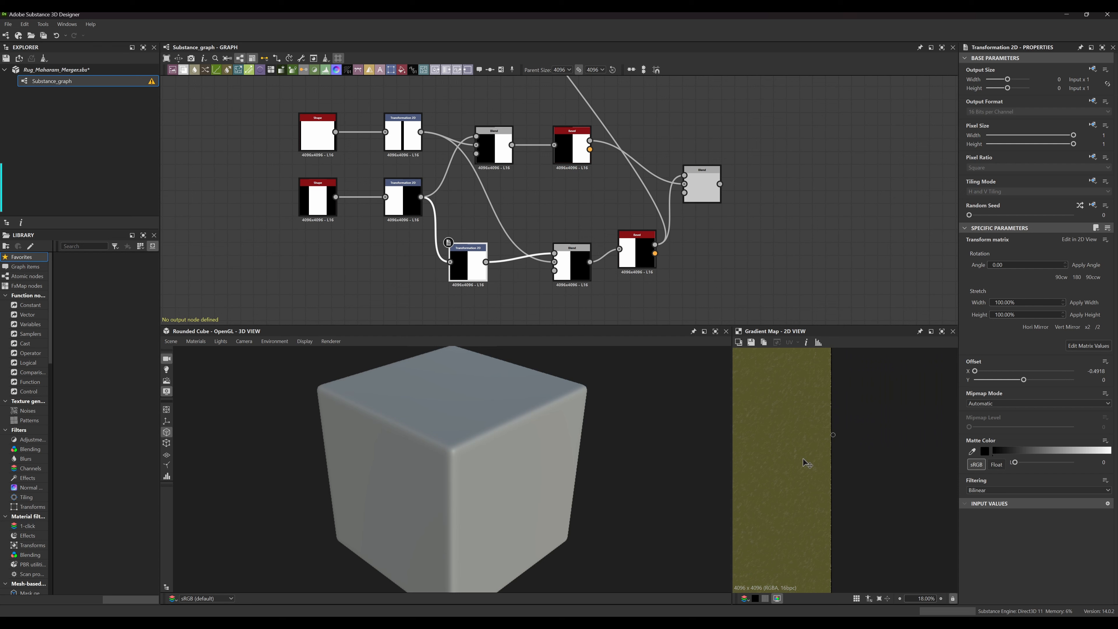
left_click_drag(803, 458, 811, 464)
scroll(836, 474, "up", 5)
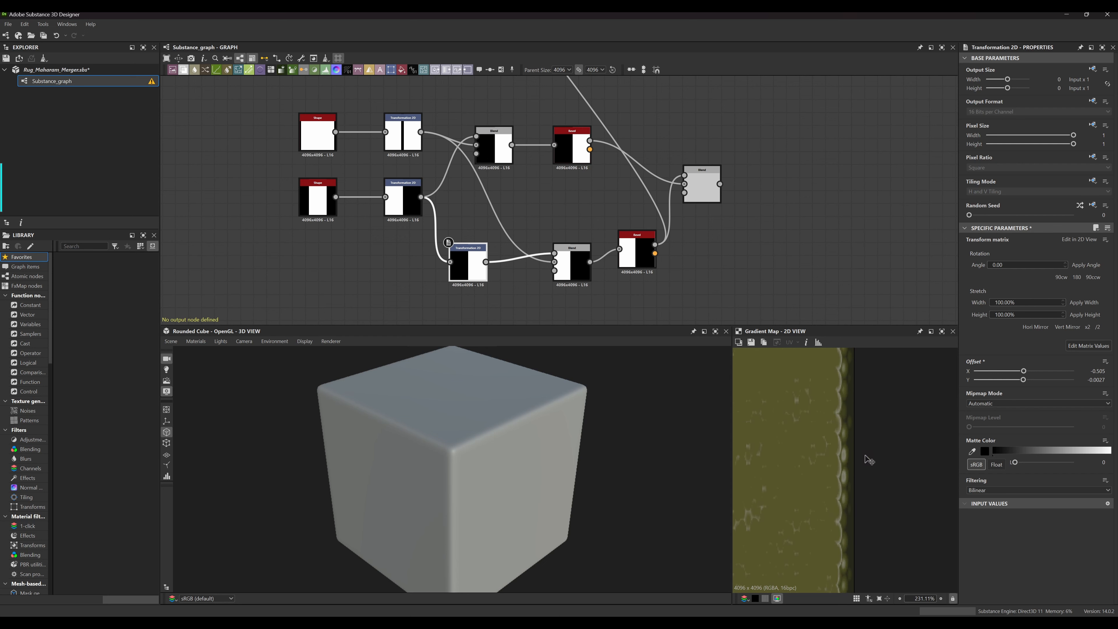
key("ctrl+z")
Examine the texture's dark-to-olive border and its outer olive edge up close and as a whole
scroll(841, 465, "down", 11)
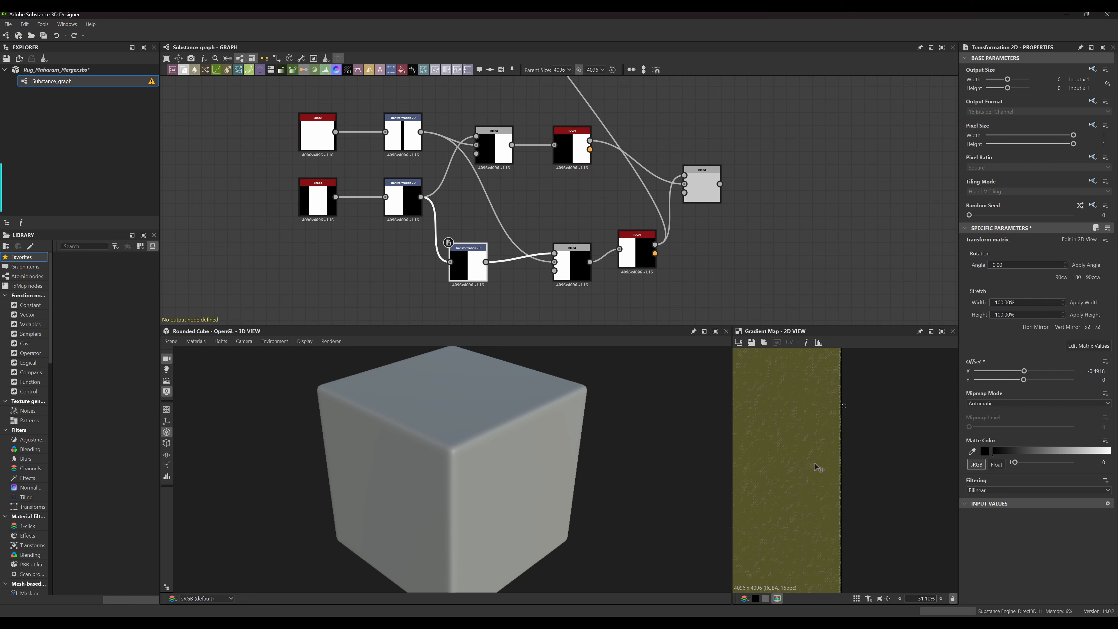
middle_click_drag(815, 465, 935, 431)
scroll(854, 465, "down", 4)
scroll(875, 539, "up", 8)
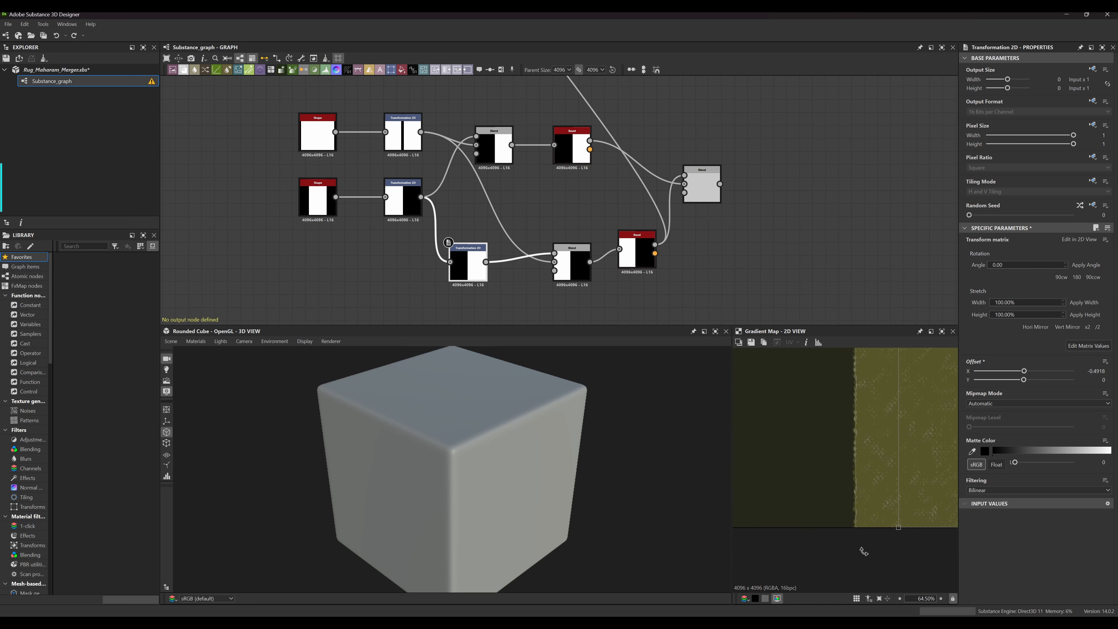
scroll(861, 527, "up", 6)
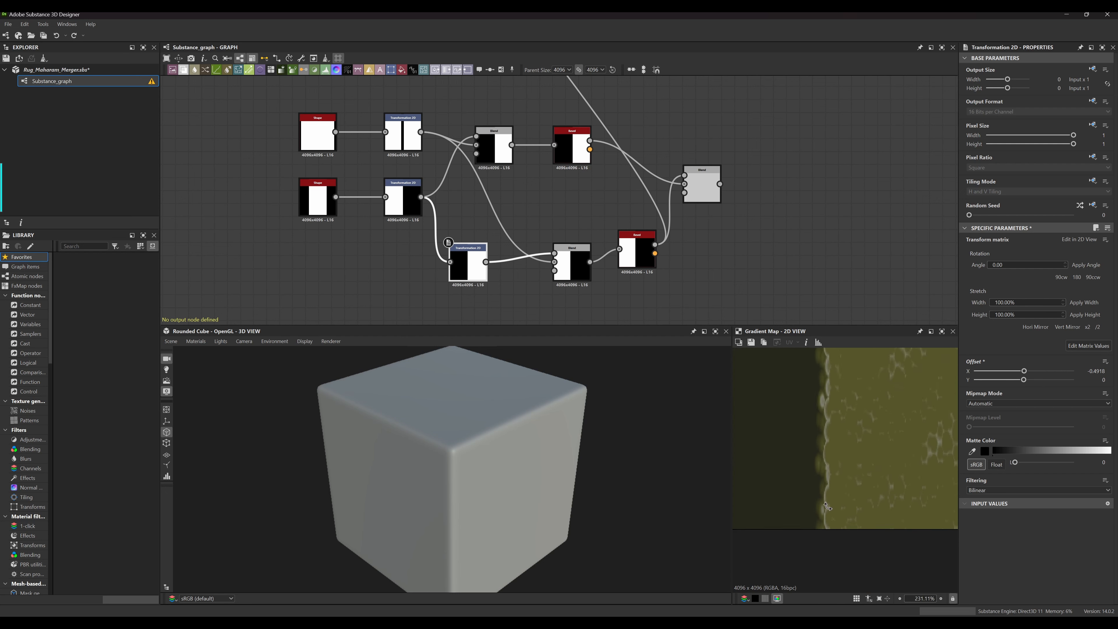
scroll(826, 507, "down", 10)
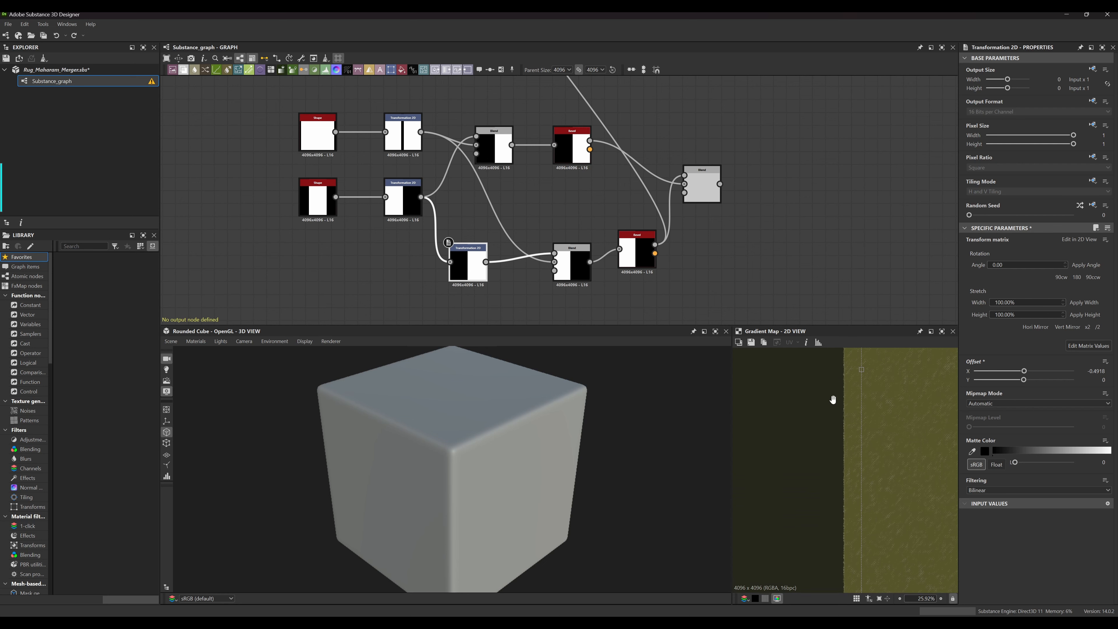
scroll(868, 455, "up", 12)
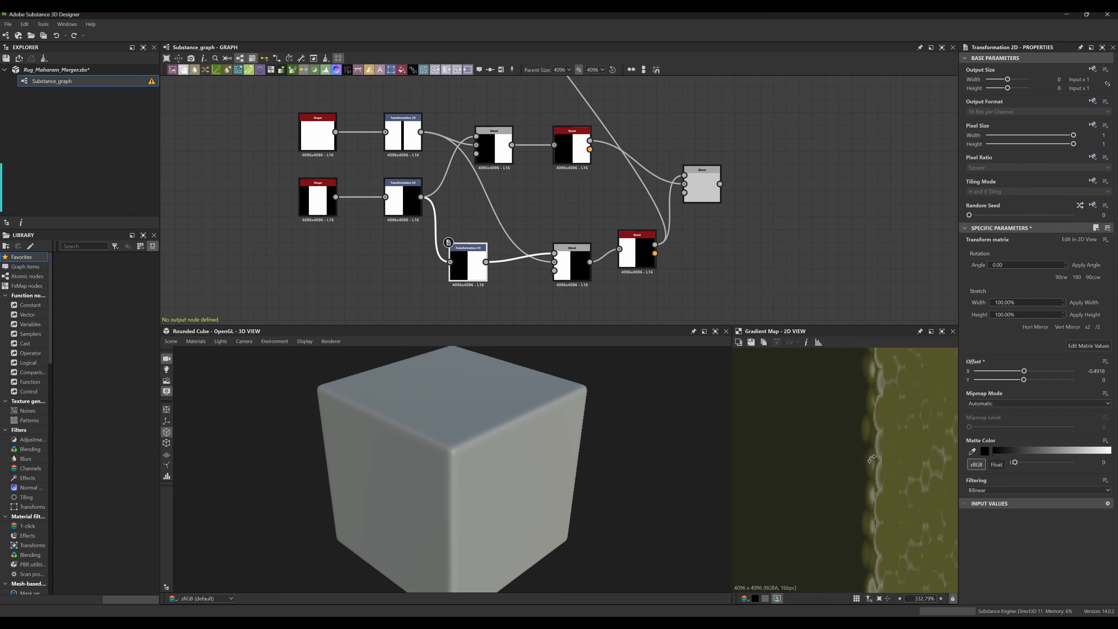
scroll(872, 459, "down", 13)
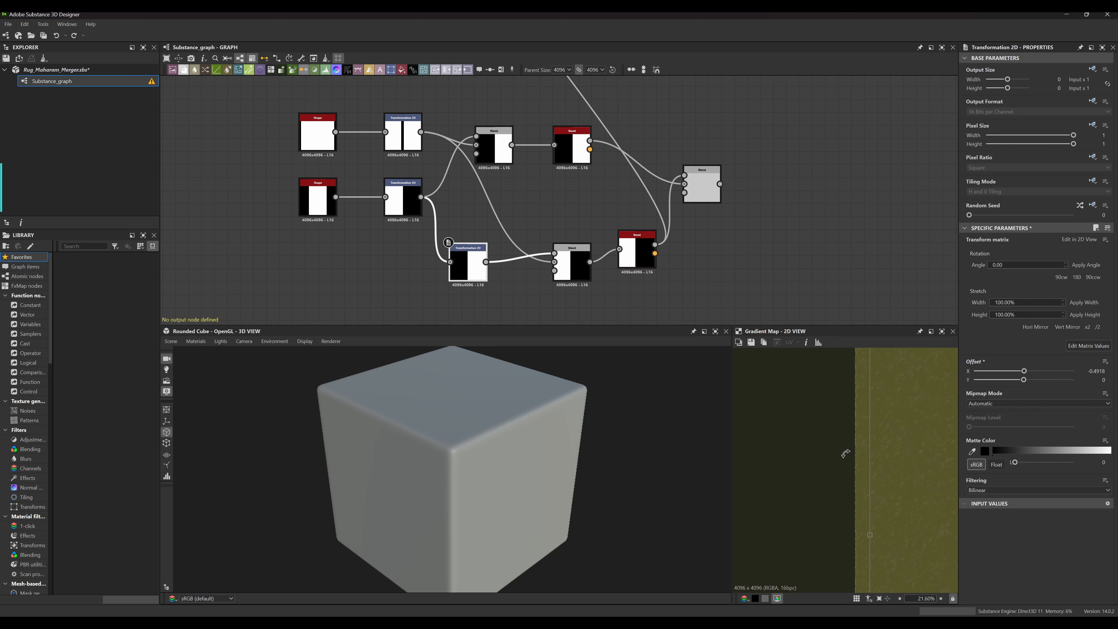
scroll(845, 454, "down", 5)
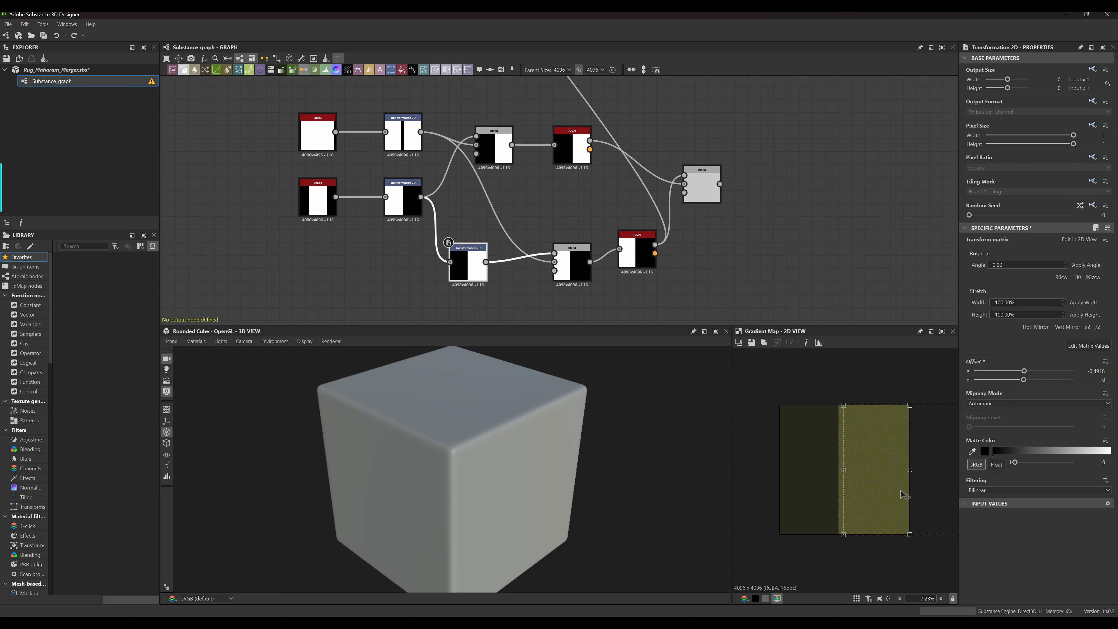
scroll(894, 485, "up", 4)
scroll(823, 484, "up", 10)
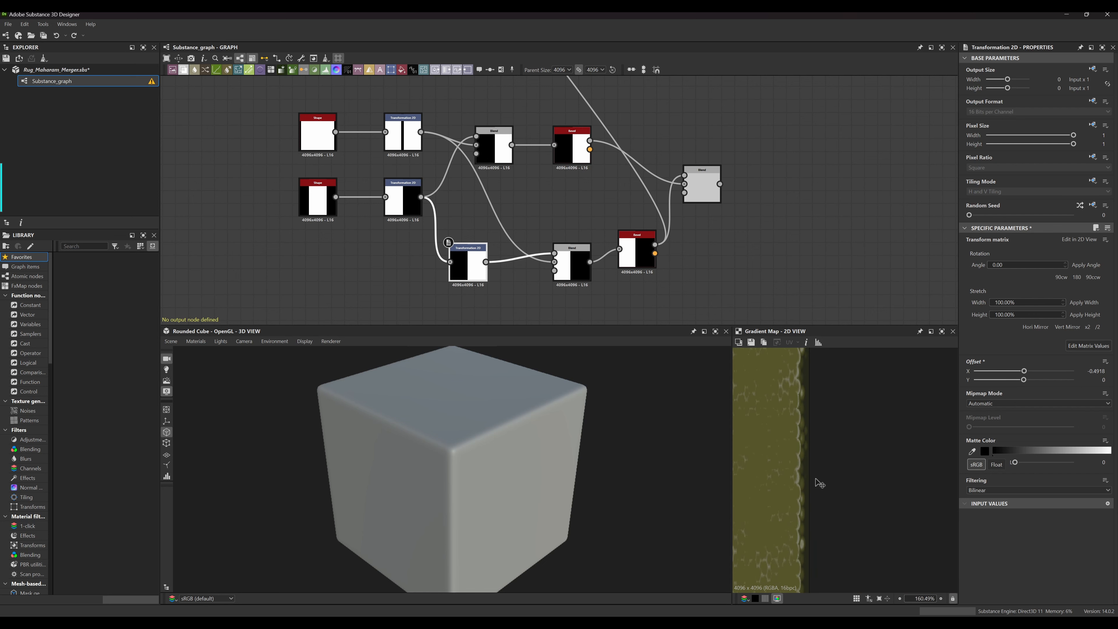
scroll(688, 270, "up", 3)
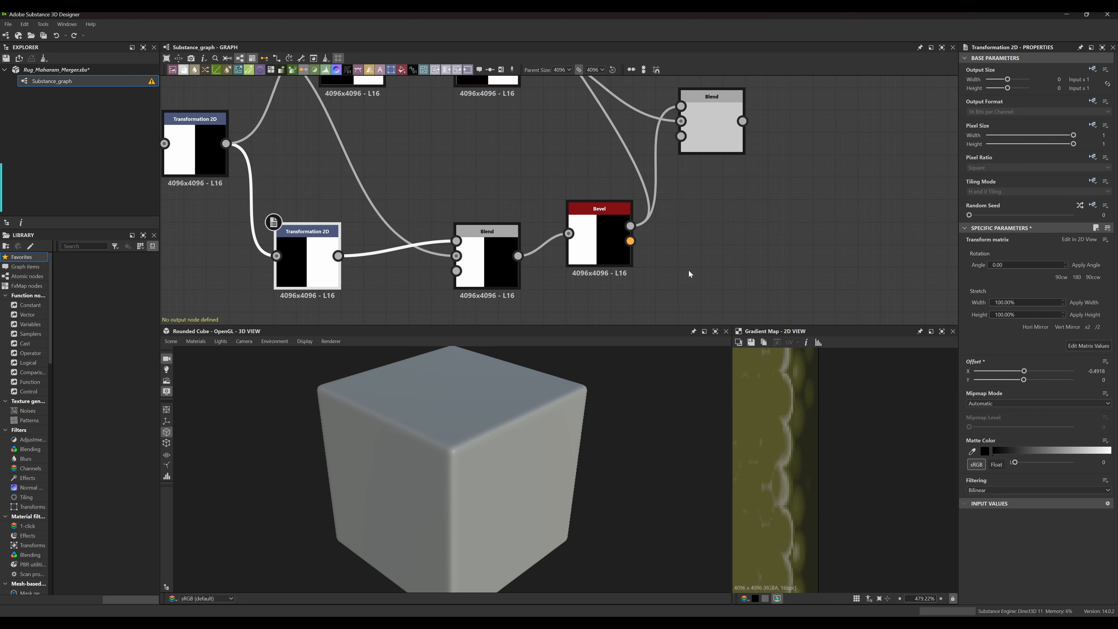
Try connecting the lower Blend's output directly to the final mask Blend's Foreground input instead of the Bevel's Height, and undo it
scroll(656, 285, "up", 2)
middle_click_drag(667, 287, 664, 293)
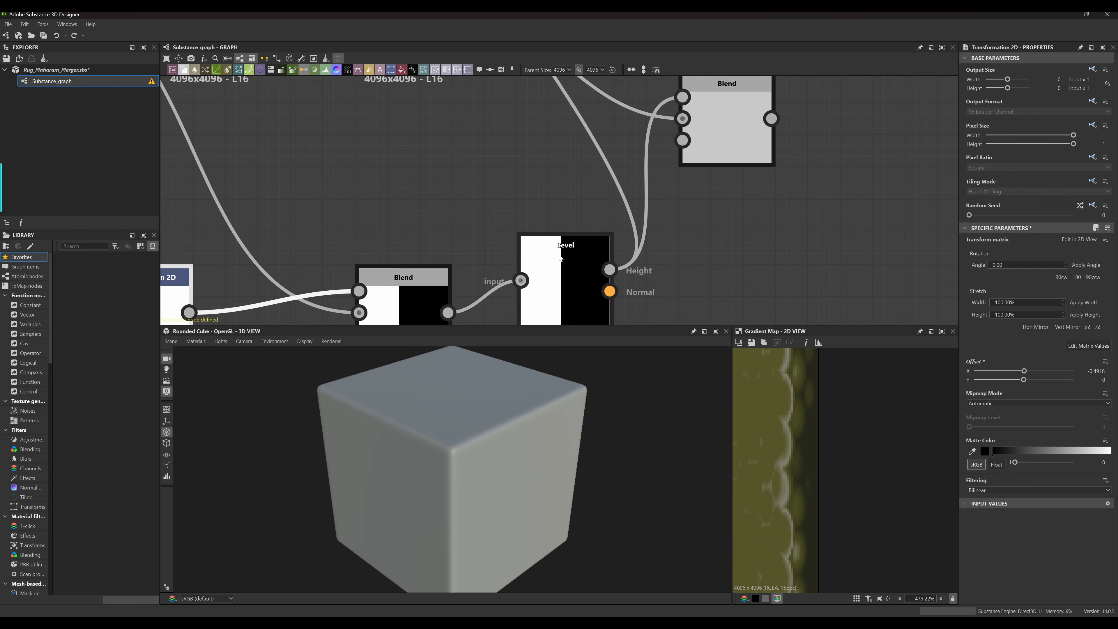
middle_click_drag(560, 247, 509, 222)
scroll(511, 203, "down", 2)
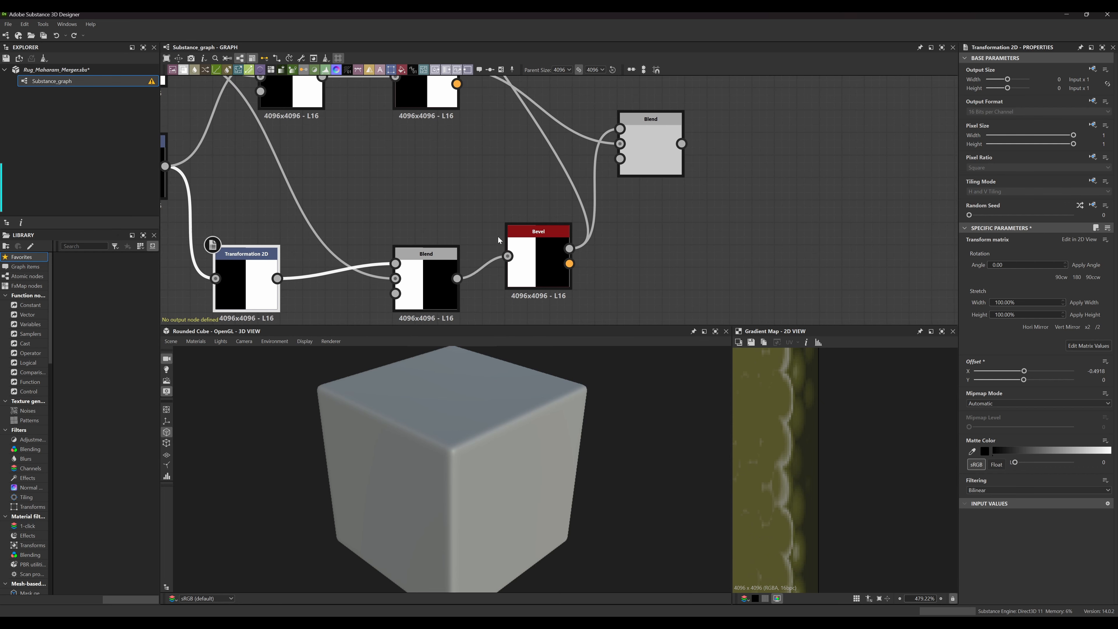
left_click_drag(457, 278, 620, 129)
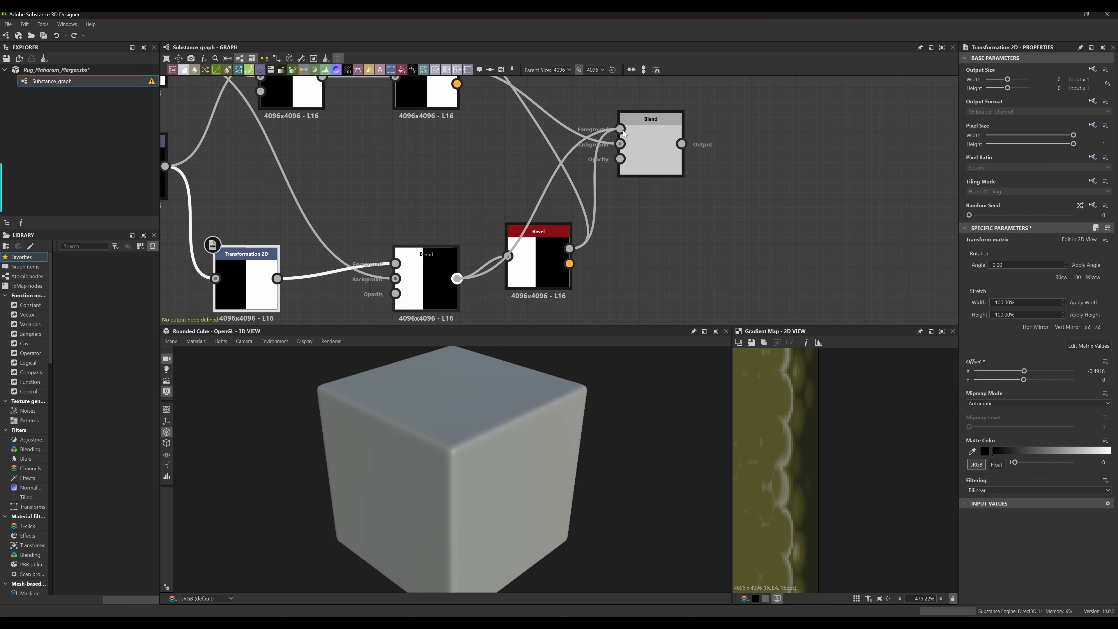
scroll(837, 402, "down", 10)
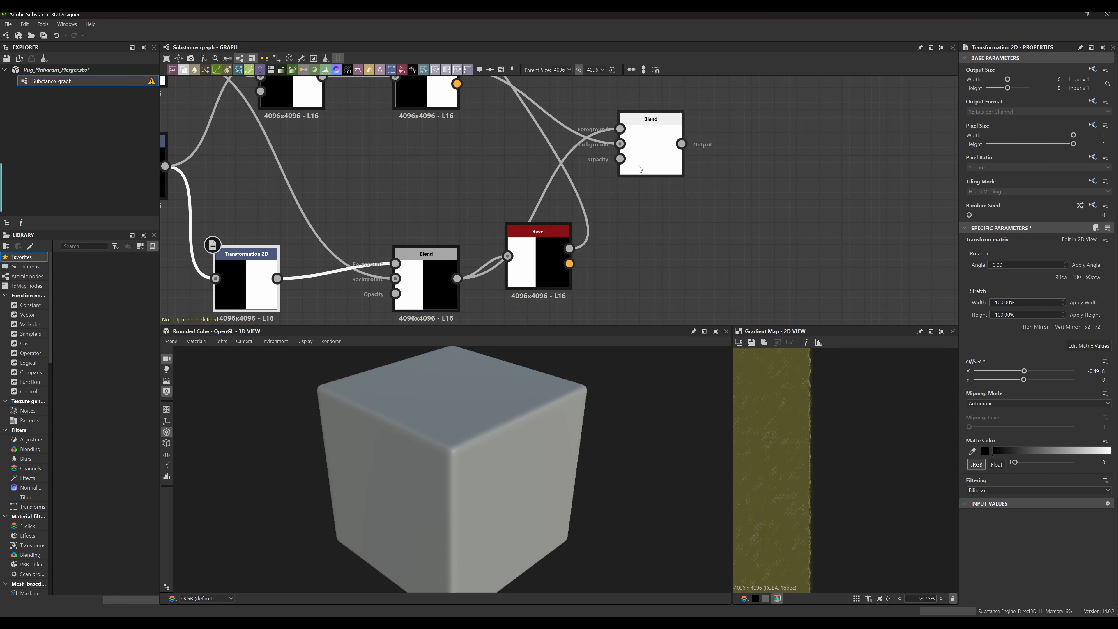
key("ctrl+z")
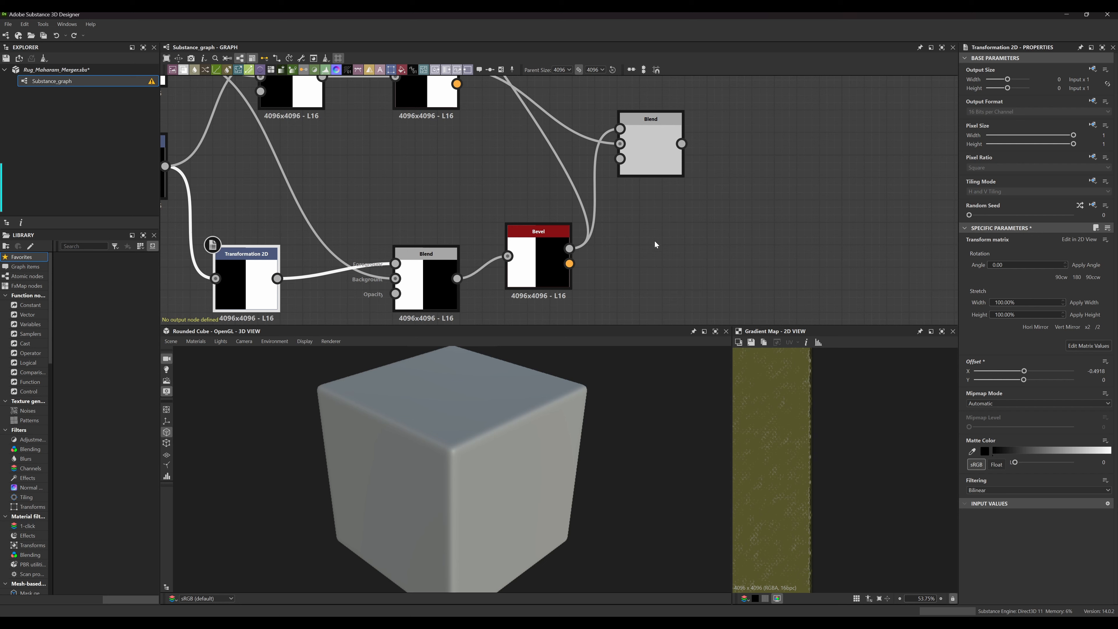
Preview the Add (Linear Dodge) Blend that combines the two Bevel outputs and inspect its outer edge
scroll(820, 405, "down", 8)
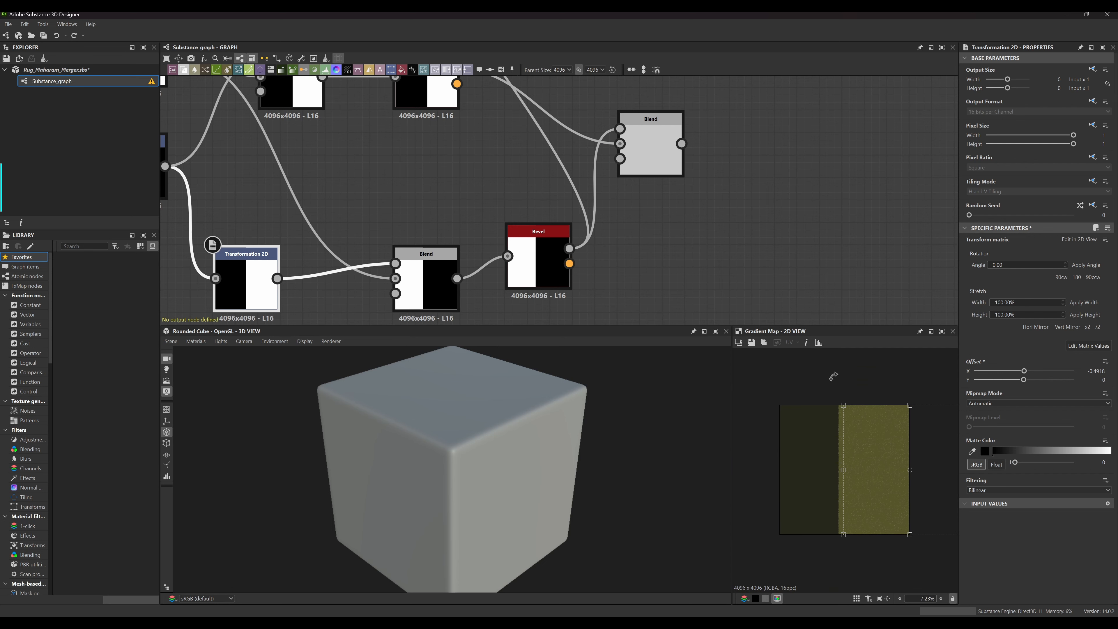
scroll(713, 229, "down", 4)
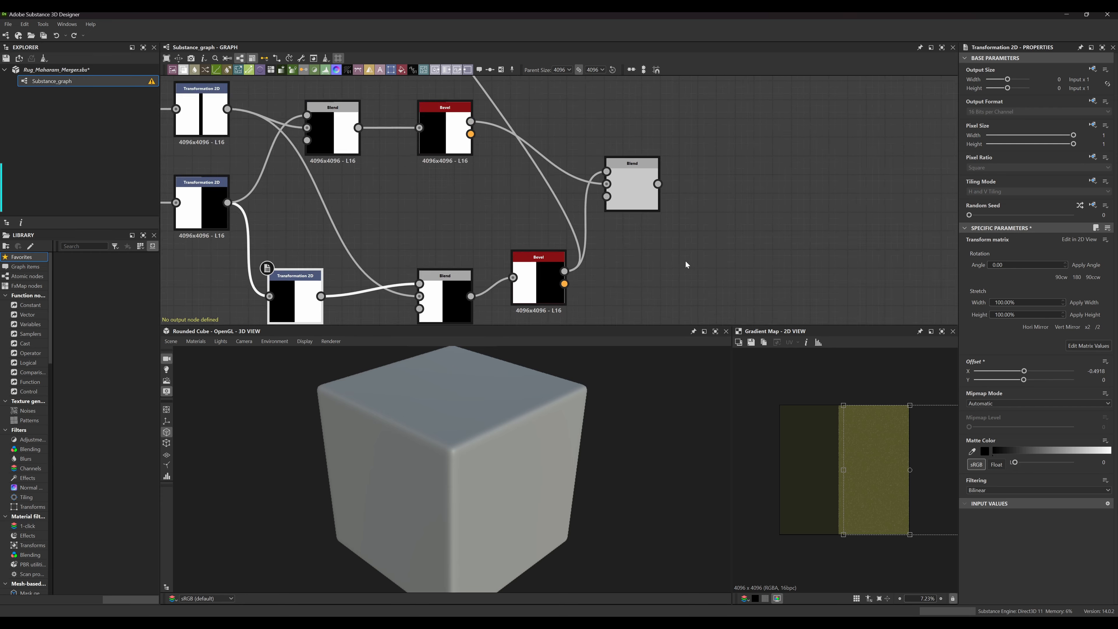
scroll(691, 250, "up", 3)
double_click(657, 231)
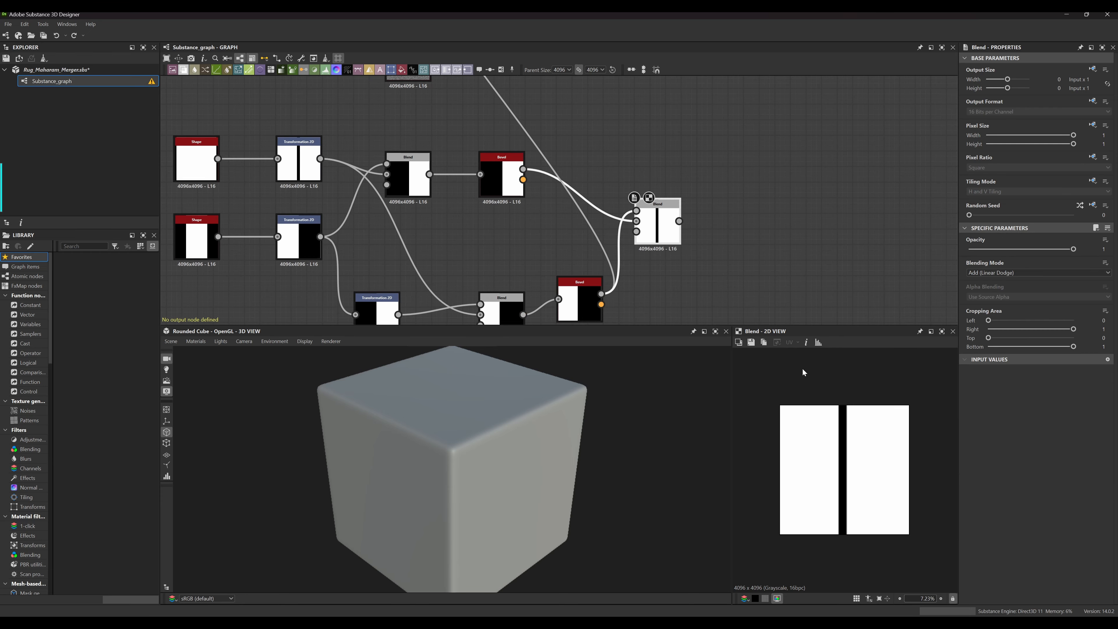
scroll(876, 488, "up", 3)
middle_click_drag(888, 454, 747, 442)
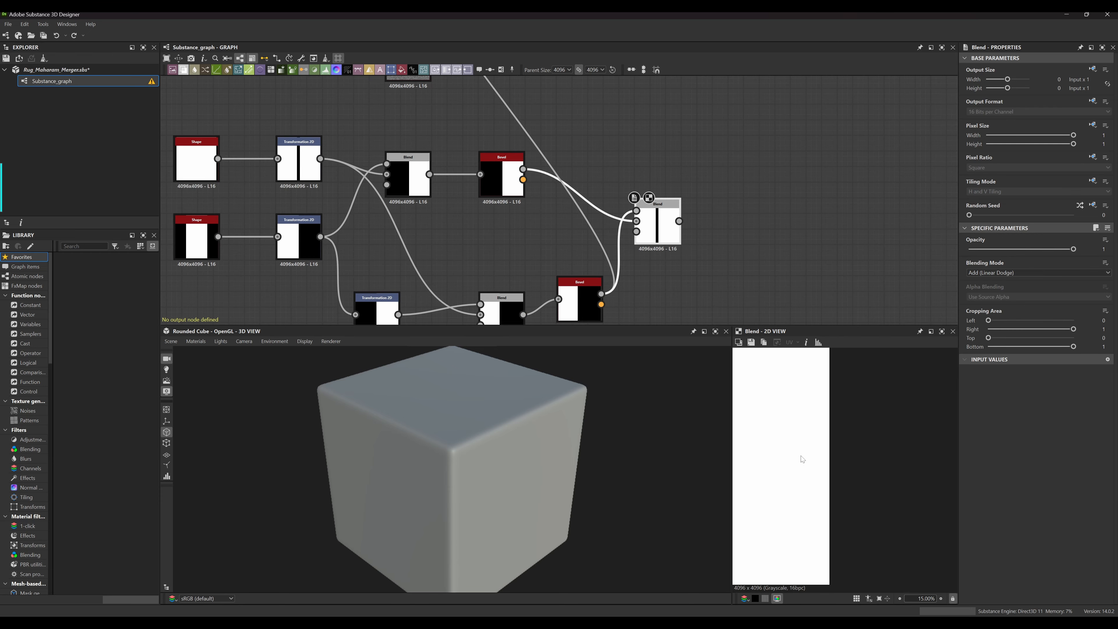
Locate the Gradient Map node at the end of the colour branch and preview its output
middle_click_drag(587, 232, 597, 250)
mouse_move(609, 137)
middle_mouse_down()
mouse_move(612, 234)
mouse_move(654, 262)
middle_mouse_up()
scroll(612, 234, "down", 3)
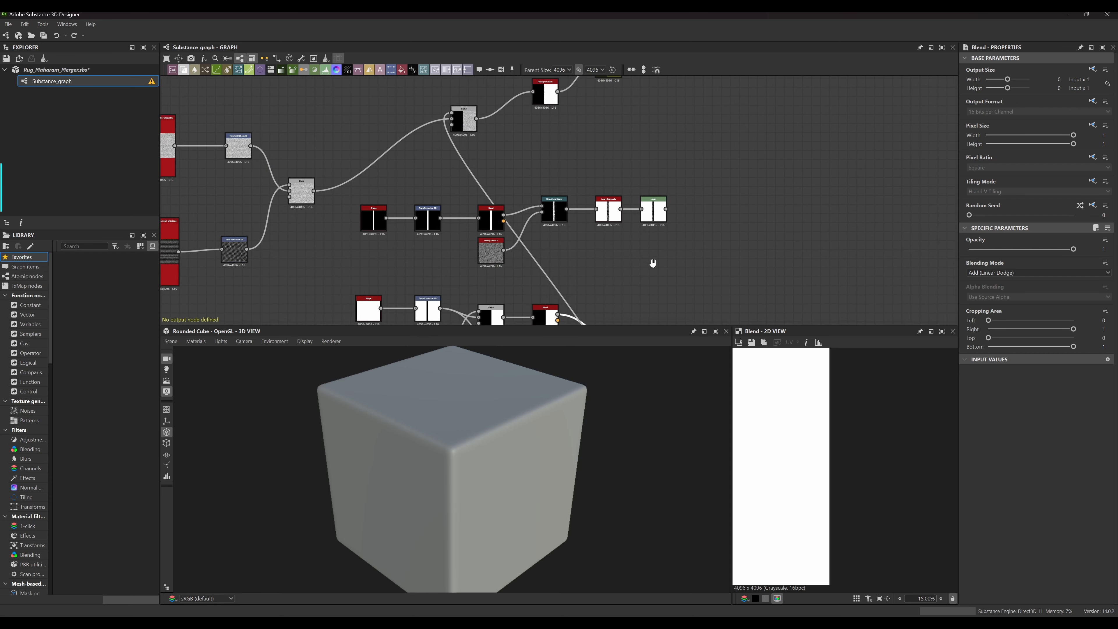
middle_click_drag(623, 101, 639, 242)
scroll(654, 228, "up", 4)
double_click(653, 213)
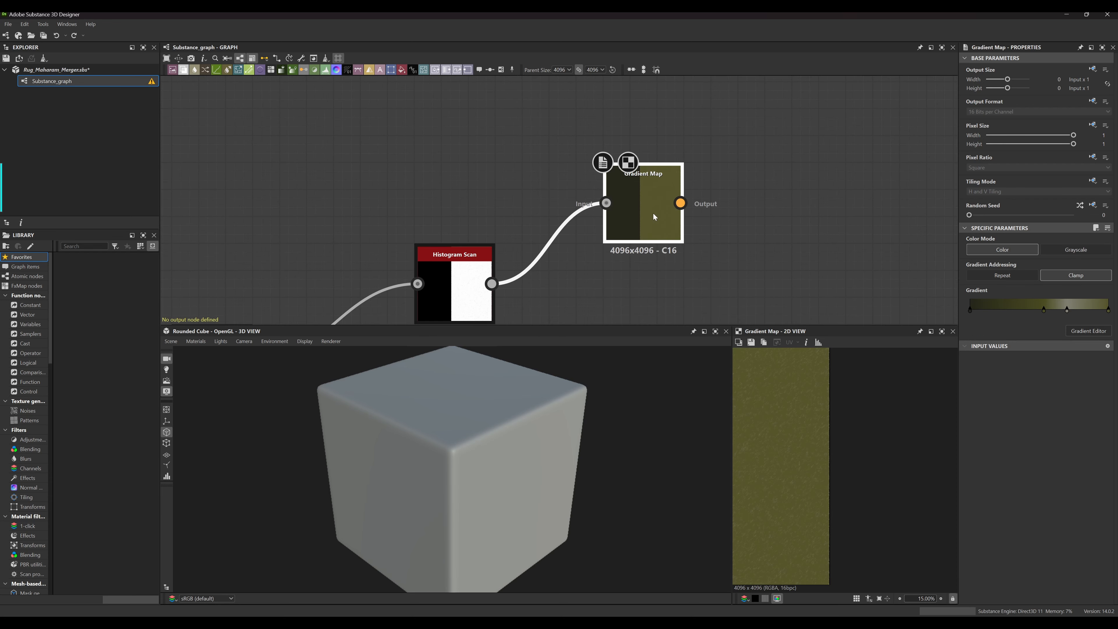
Preview the Subtract Blend feeding the Histogram Scan and examine its outer edge up close and as a whole
middle_click_drag(521, 211, 652, 127)
scroll(400, 303, "up", 4)
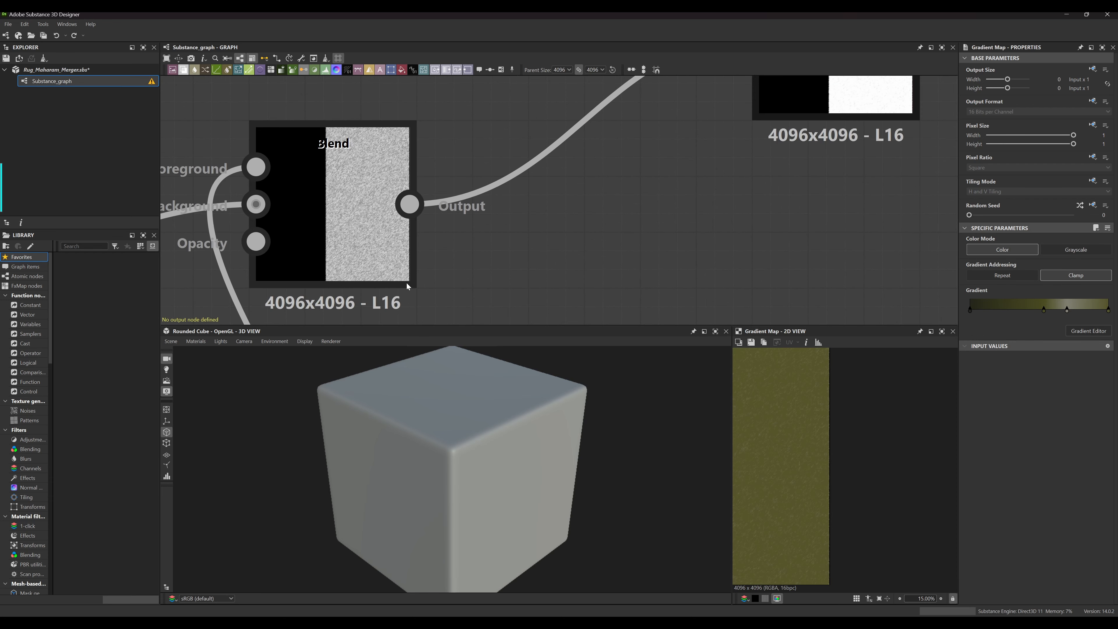
middle_click_drag(535, 251, 751, 185)
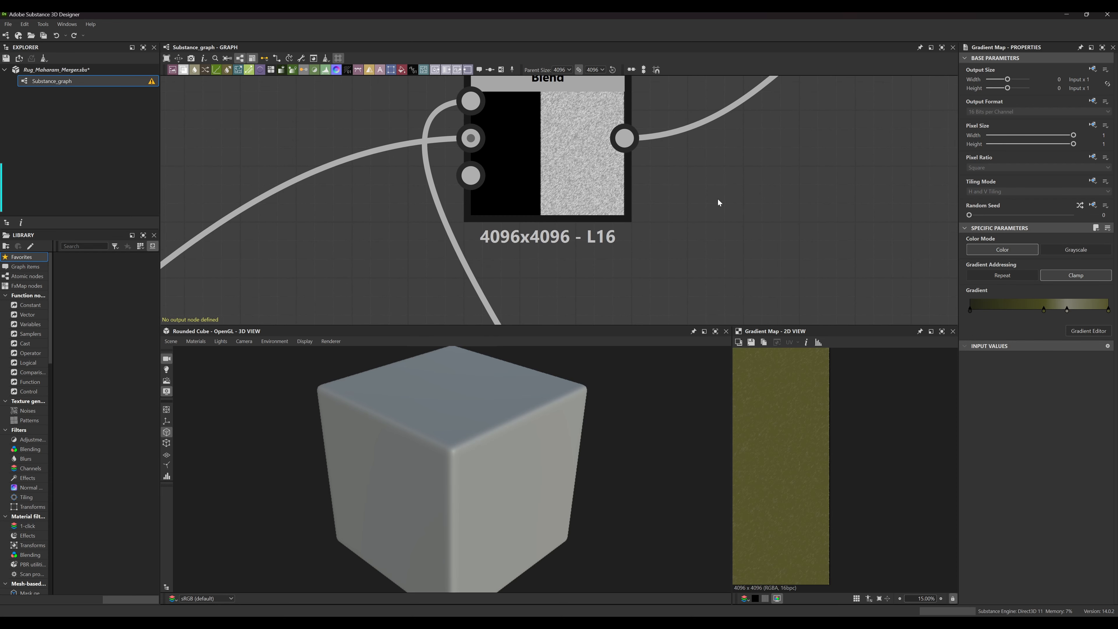
double_click(605, 191)
scroll(807, 505, "up", 10)
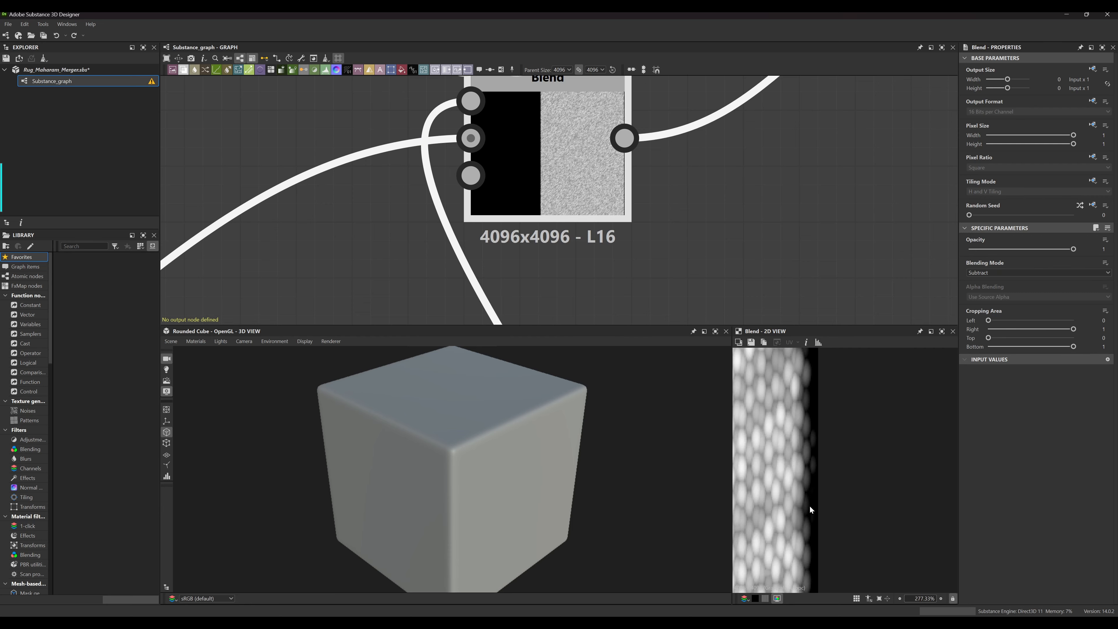
scroll(806, 496, "down", 10)
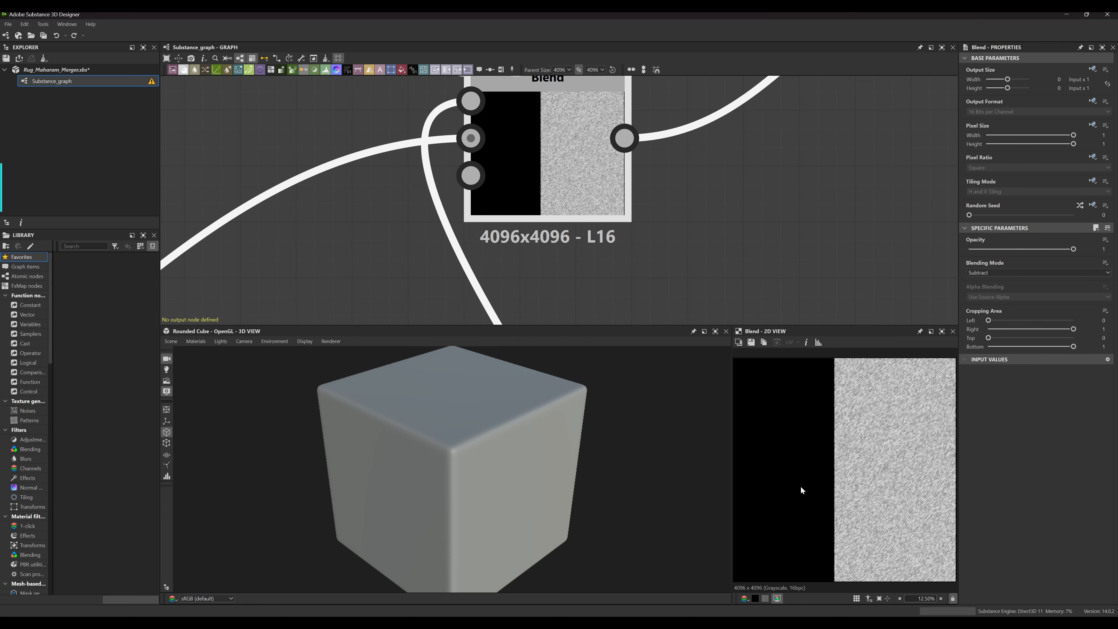
Examine the lower mask branch's Blend and Bevel nodes and trace their connections to the Subtract Blend
scroll(801, 486, "down", 3)
scroll(573, 268, "down", 10)
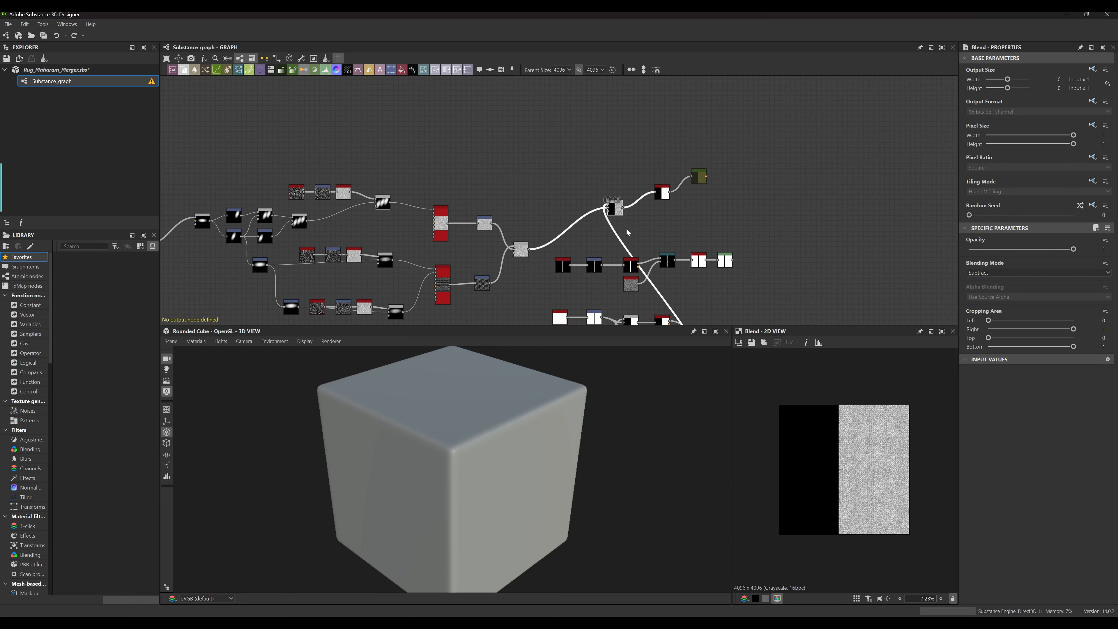
scroll(627, 232, "up", 10)
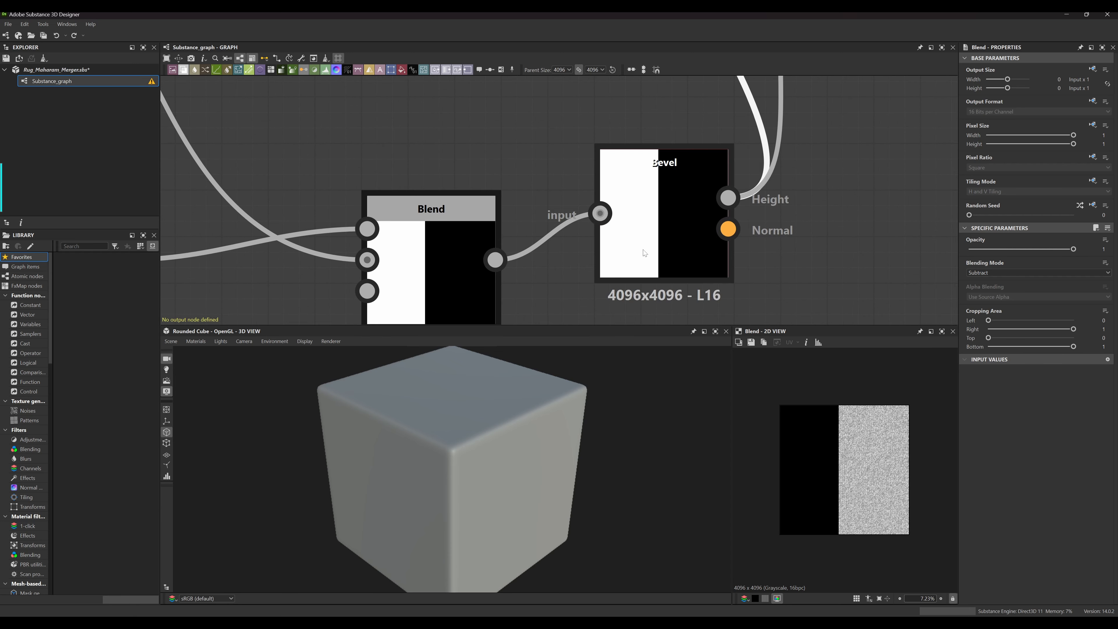
middle_click_drag(532, 182, 561, 198)
scroll(529, 252, "up", 2)
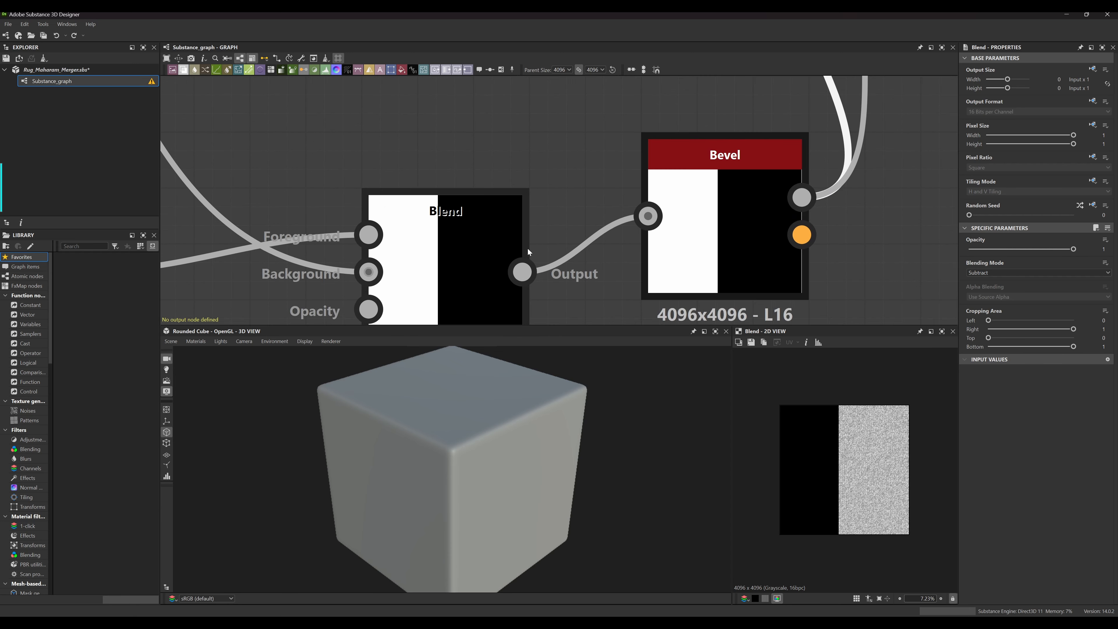
scroll(589, 220, "down", 3)
scroll(560, 262, "up", 3)
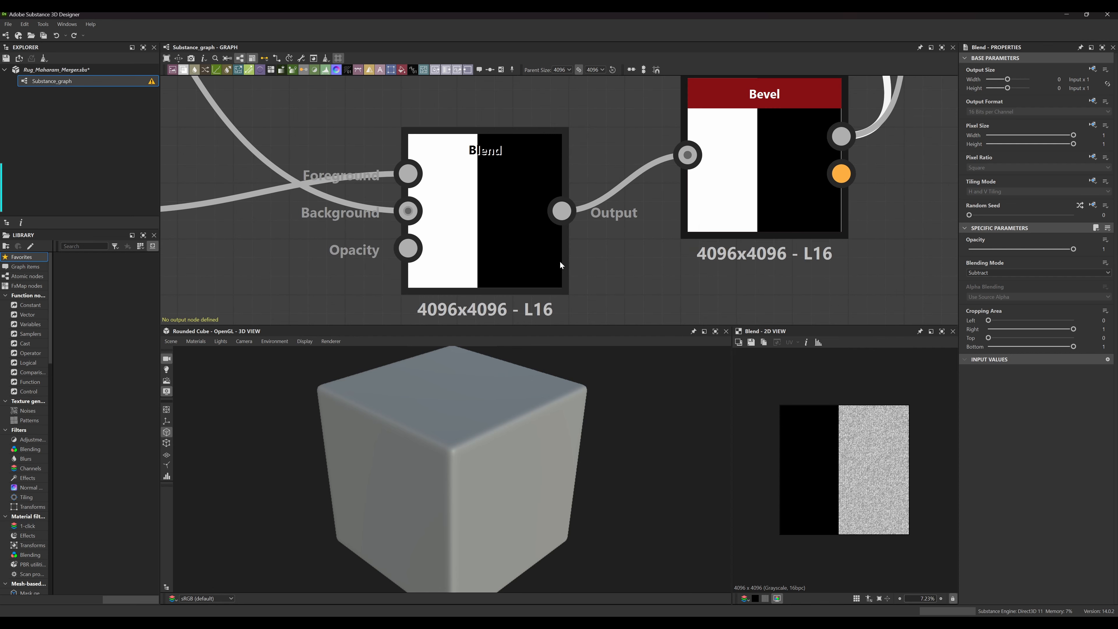
scroll(560, 260, "down", 6)
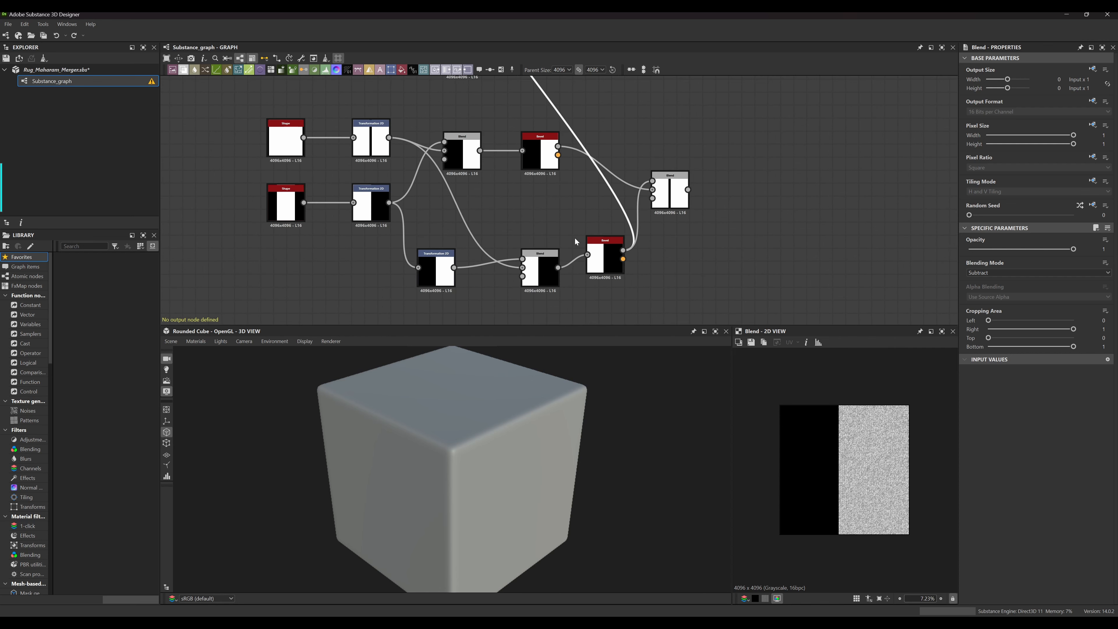
scroll(563, 265, "down", 4)
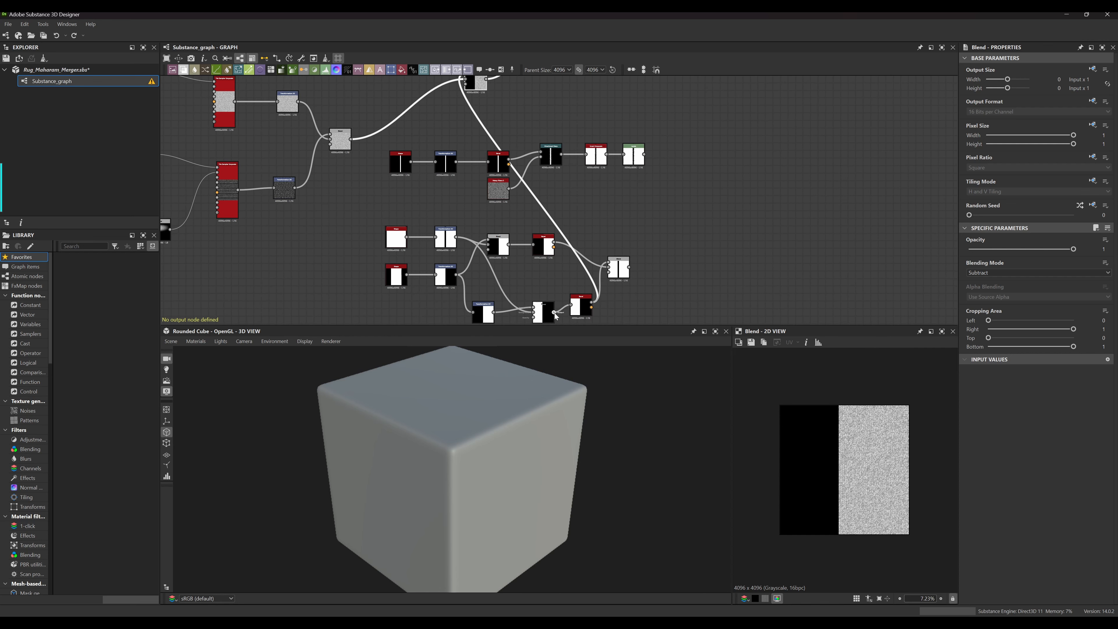
Connect the lower mask branch's Blend output to the Subtract Blend's Foreground in place of the Bevel output
left_click_drag(580, 266, 459, 217)
scroll(463, 263, "up", 9)
scroll(434, 245, "down", 3)
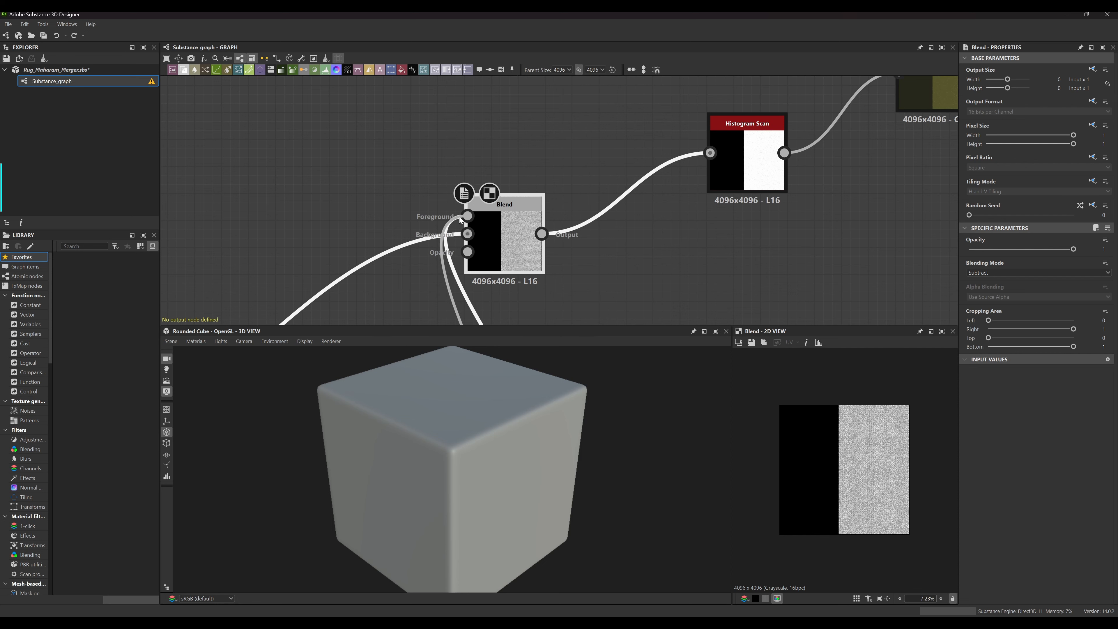
scroll(565, 265, "up", 4)
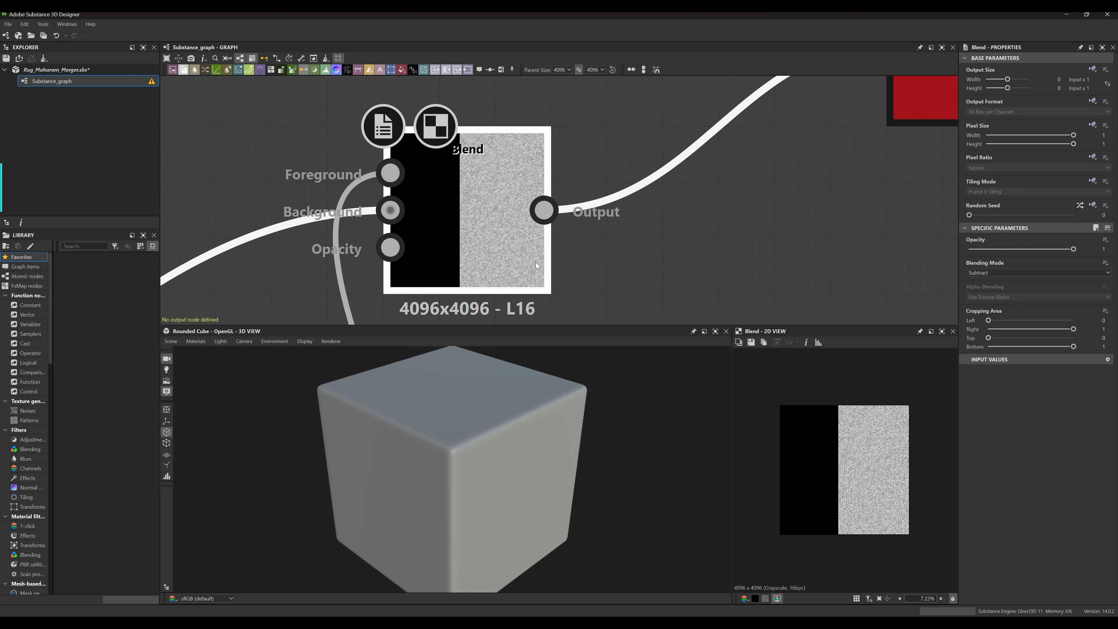
scroll(709, 244, "down", 7)
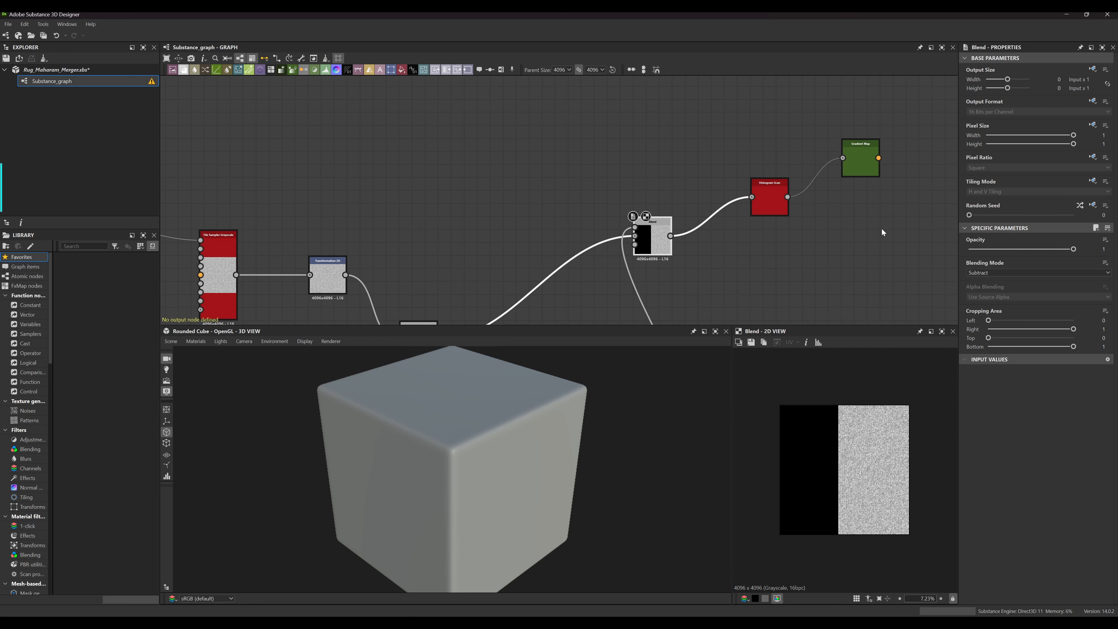
Preview the Gradient Map output and inspect its olive fibres and centre border, both up close and as a whole
middle_click_drag(882, 232, 660, 238)
middle_click_drag(752, 209, 737, 241)
scroll(594, 208, "up", 5)
left_click(679, 205)
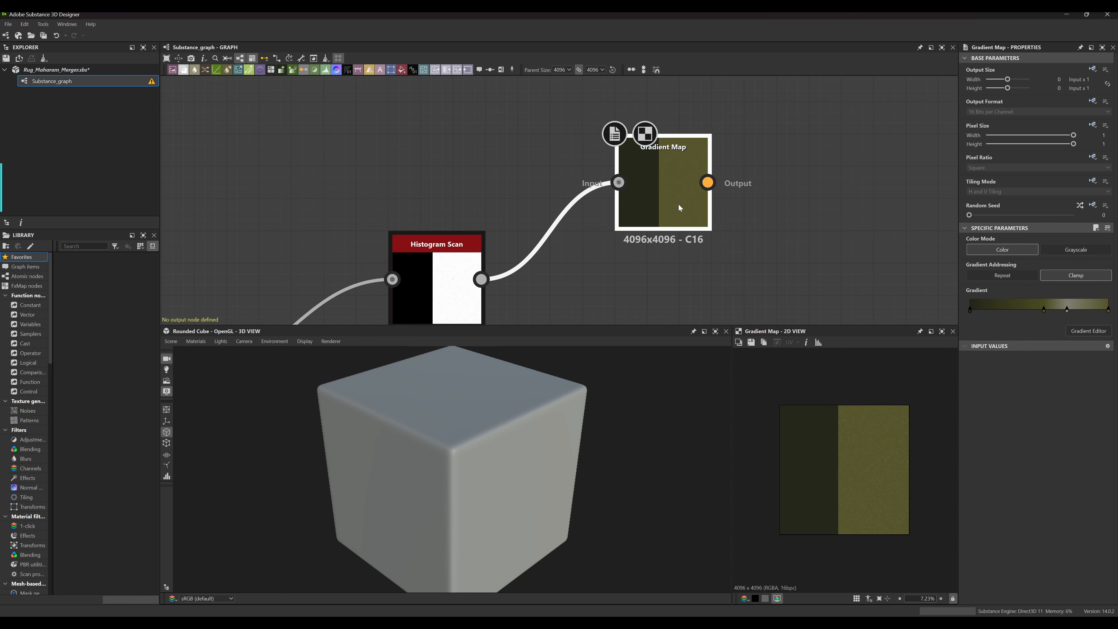
scroll(924, 477, "up", 5)
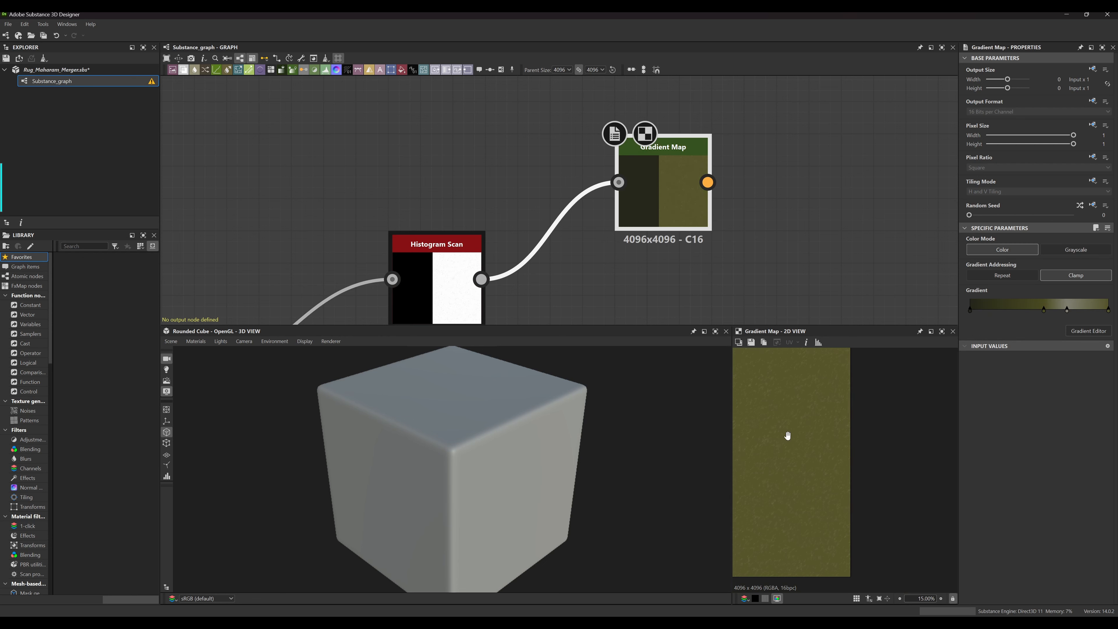
scroll(860, 461, "up", 15)
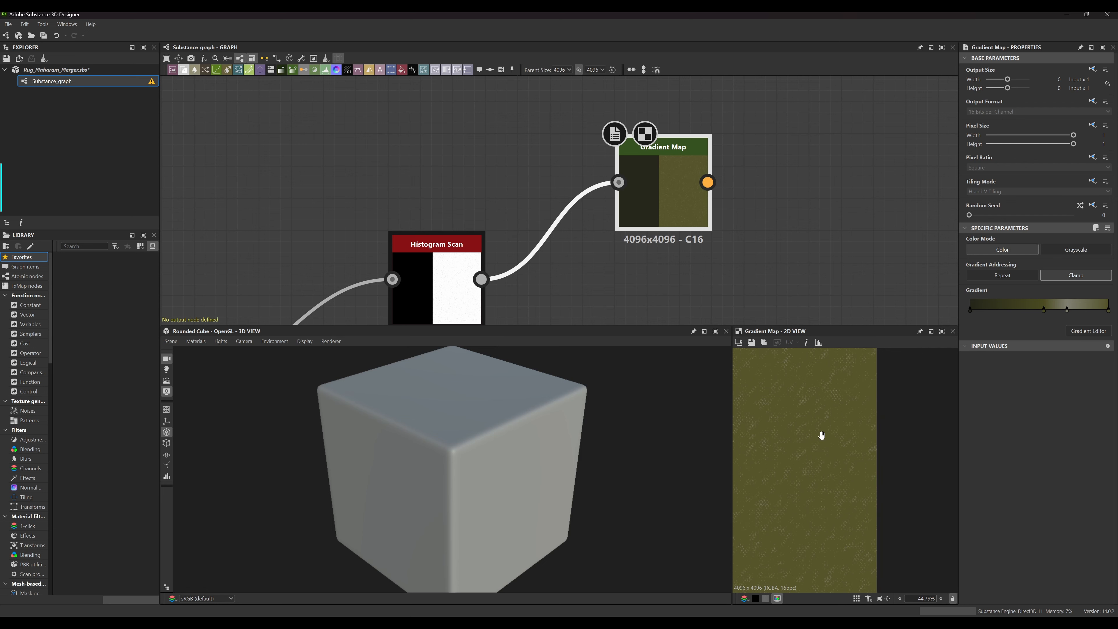
scroll(846, 436, "down", 10)
mouse_move(850, 440)
middle_mouse_down()
mouse_move(965, 444)
mouse_move(817, 481)
mouse_move(820, 459)
mouse_move(843, 441)
mouse_move(831, 458)
middle_mouse_up()
scroll(814, 471, "up", 8)
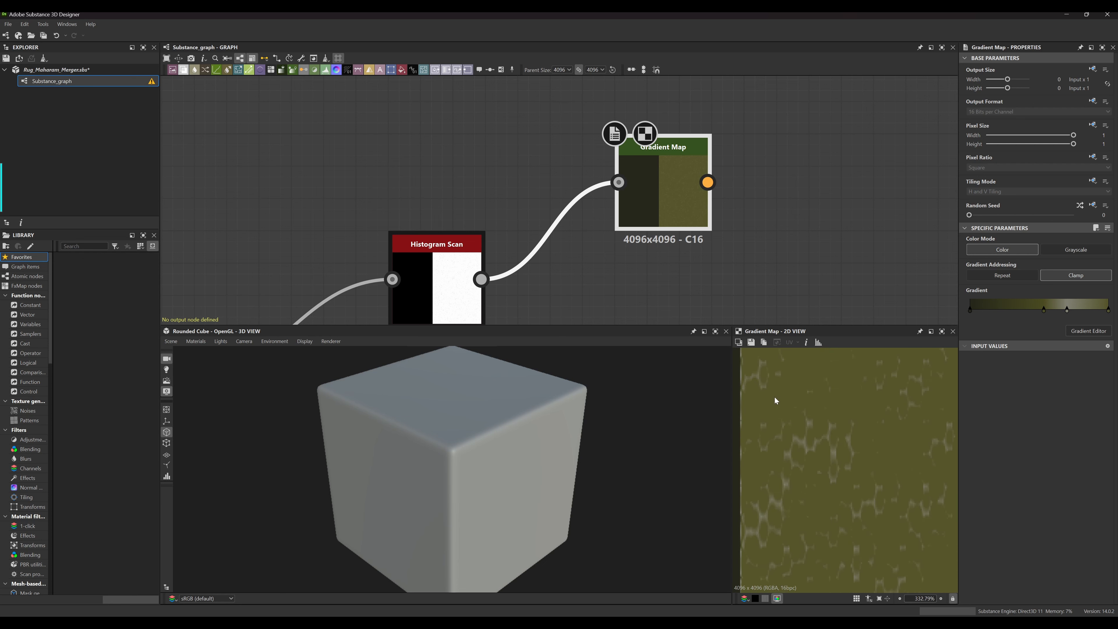
scroll(775, 397, "down", 10)
scroll(795, 413, "down", 3)
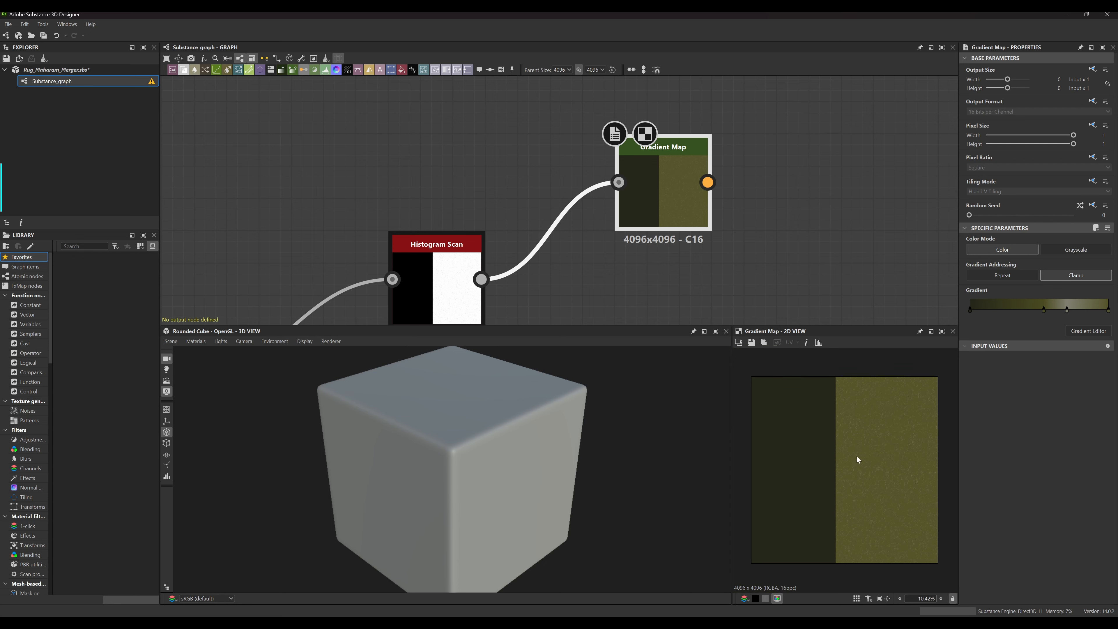
scroll(672, 261, "down", 2)
scroll(636, 245, "up", 5)
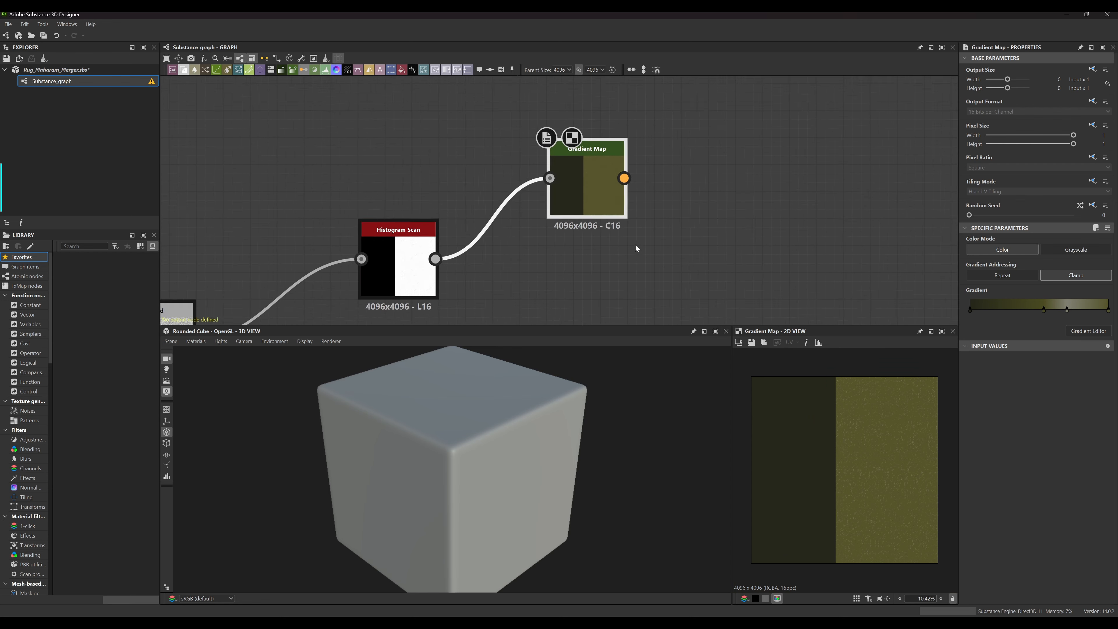
scroll(769, 242, "down", 5)
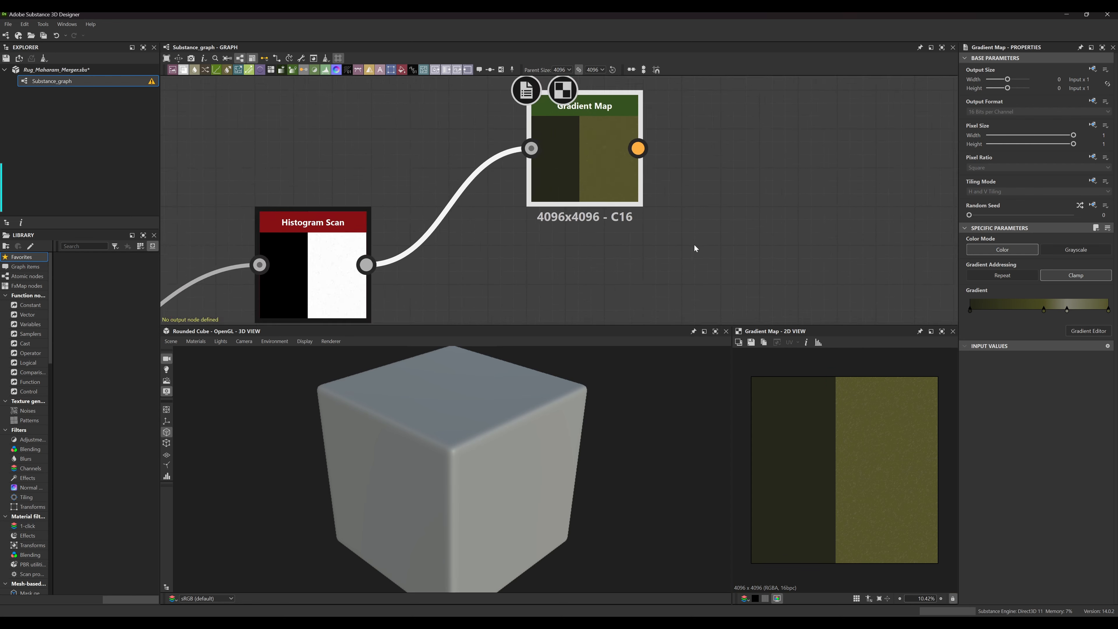
middle_click_drag(776, 284, 648, 255)
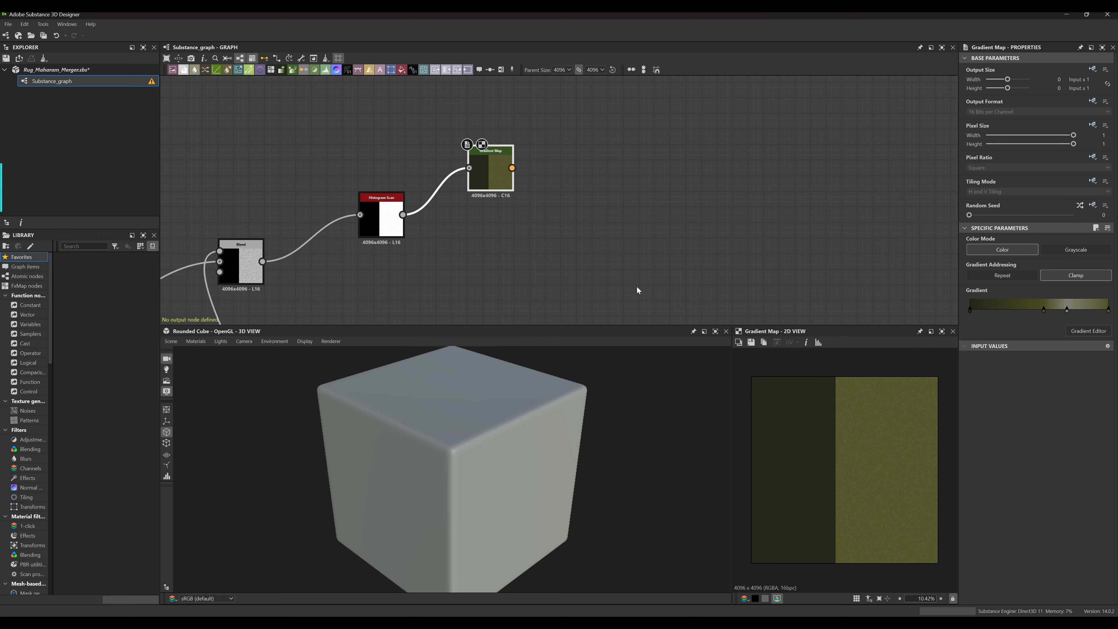
Review the Tile Sampler branches and the lower mask nodes that lead to the Subtract Blend
scroll(494, 209, "down", 6)
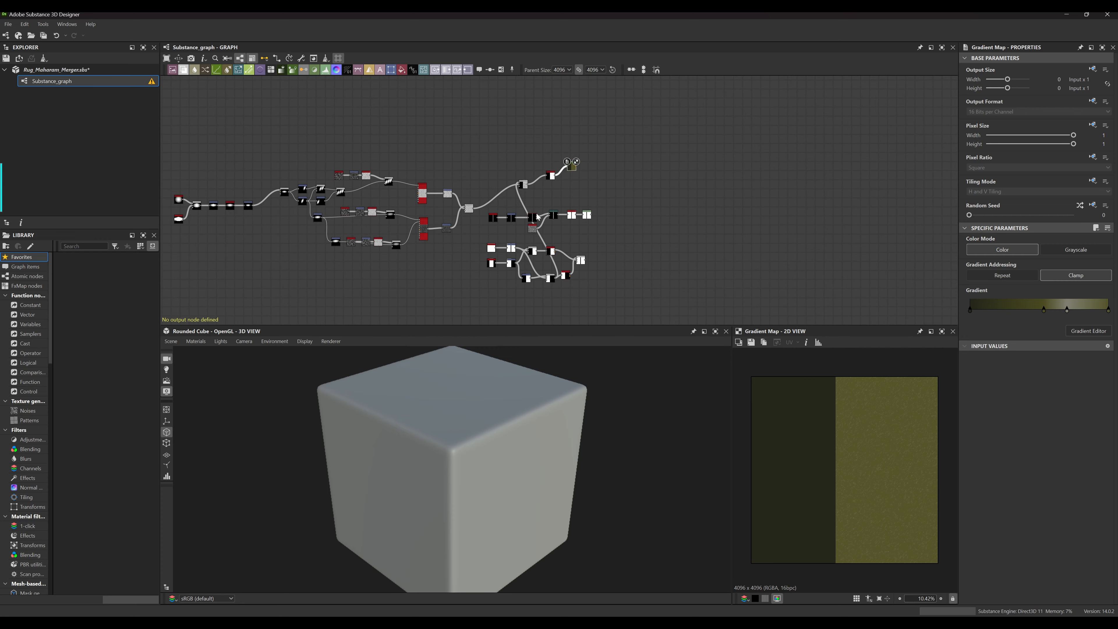
scroll(538, 217, "up", 8)
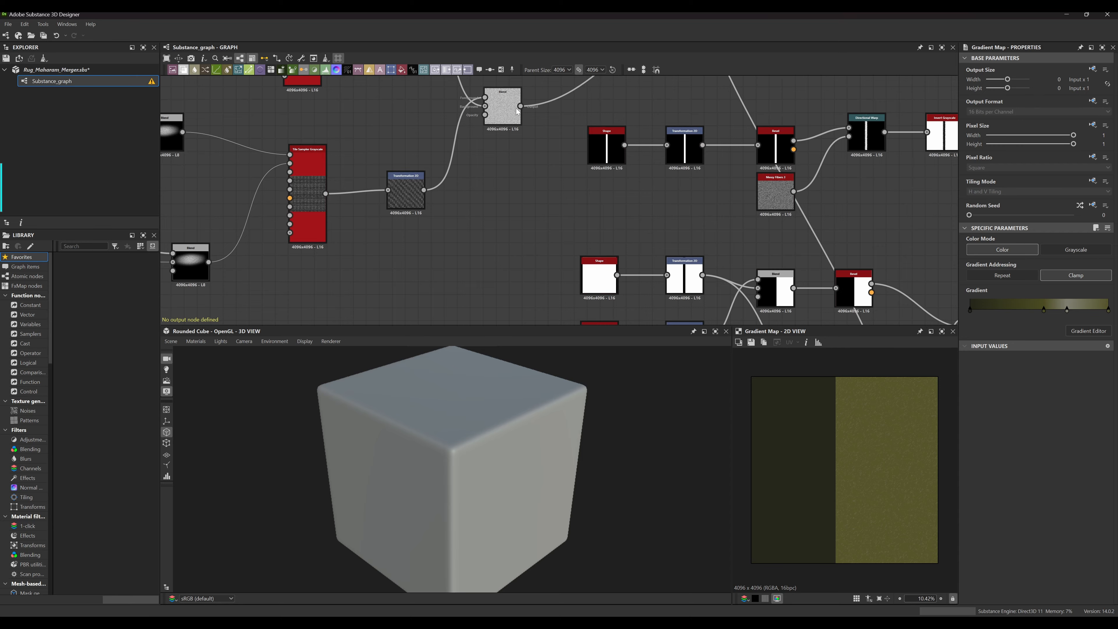
scroll(518, 111, "up", 2)
scroll(550, 111, "down", 6)
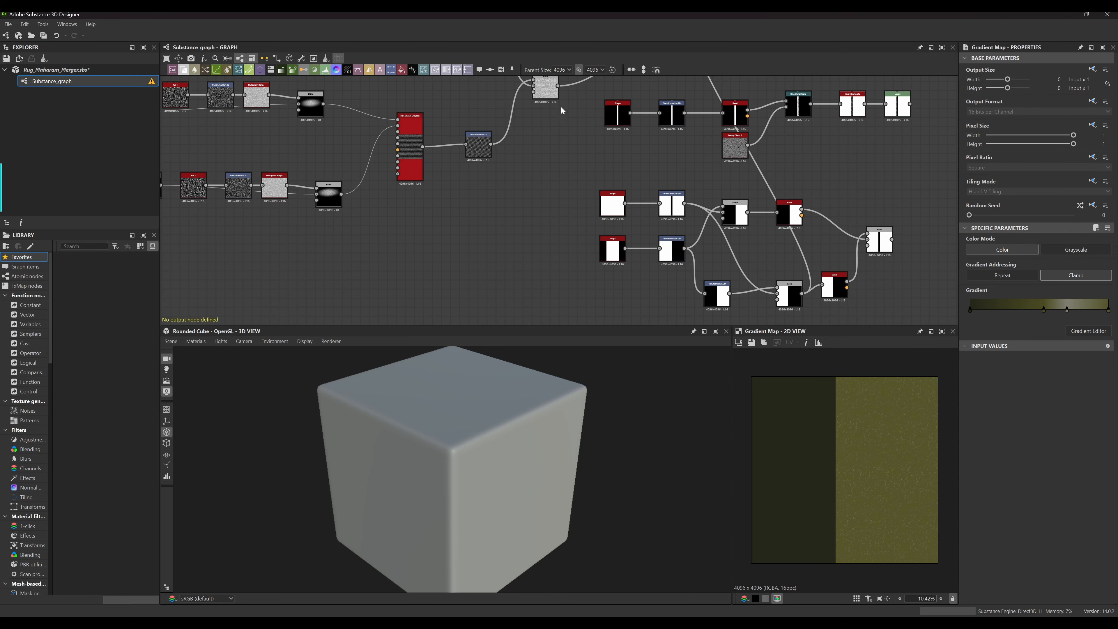
scroll(554, 102, "down", 2)
middle_click_drag(554, 102, 487, 209)
scroll(683, 117, "up", 3)
middle_click_drag(649, 158, 689, 102)
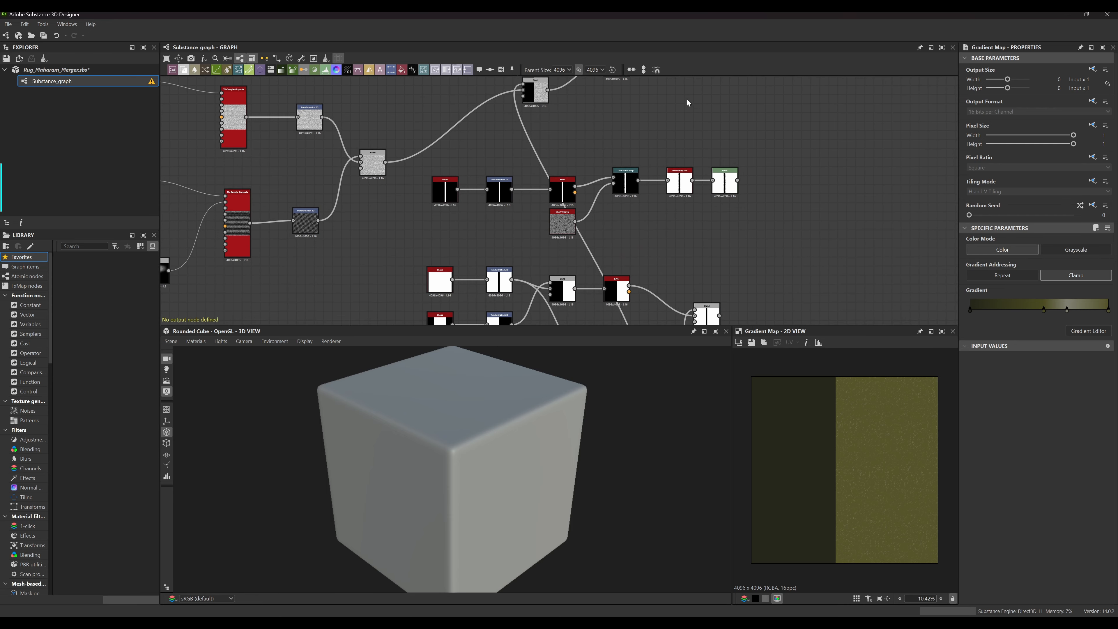
middle_click_drag(513, 211, 530, 158)
middle_click_drag(674, 325, 663, 250)
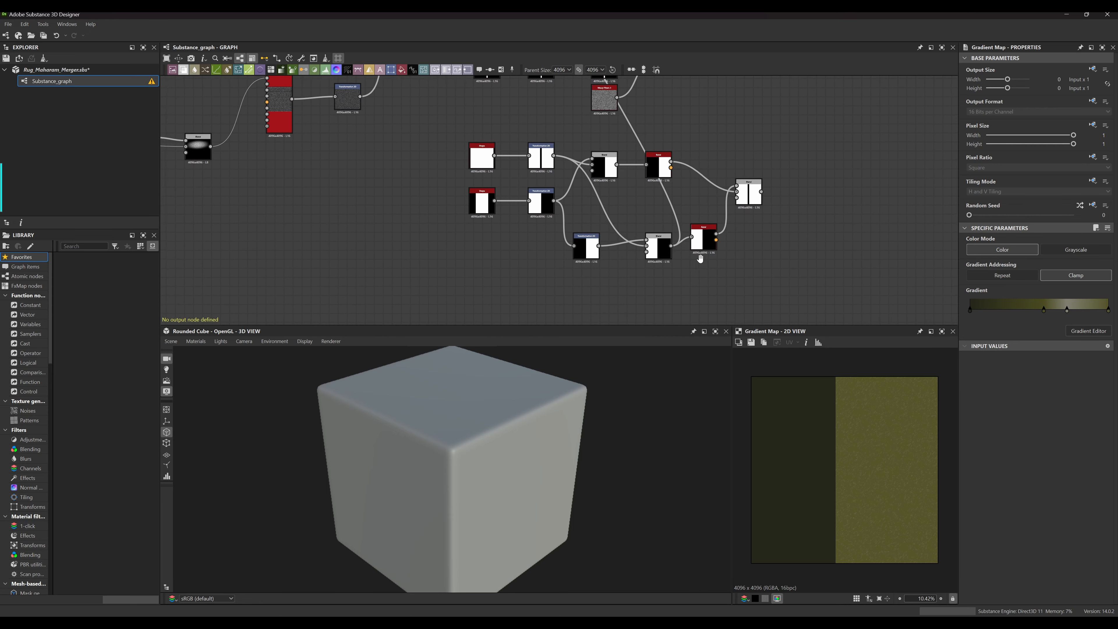
scroll(653, 252, "up", 8)
scroll(658, 140, "down", 8)
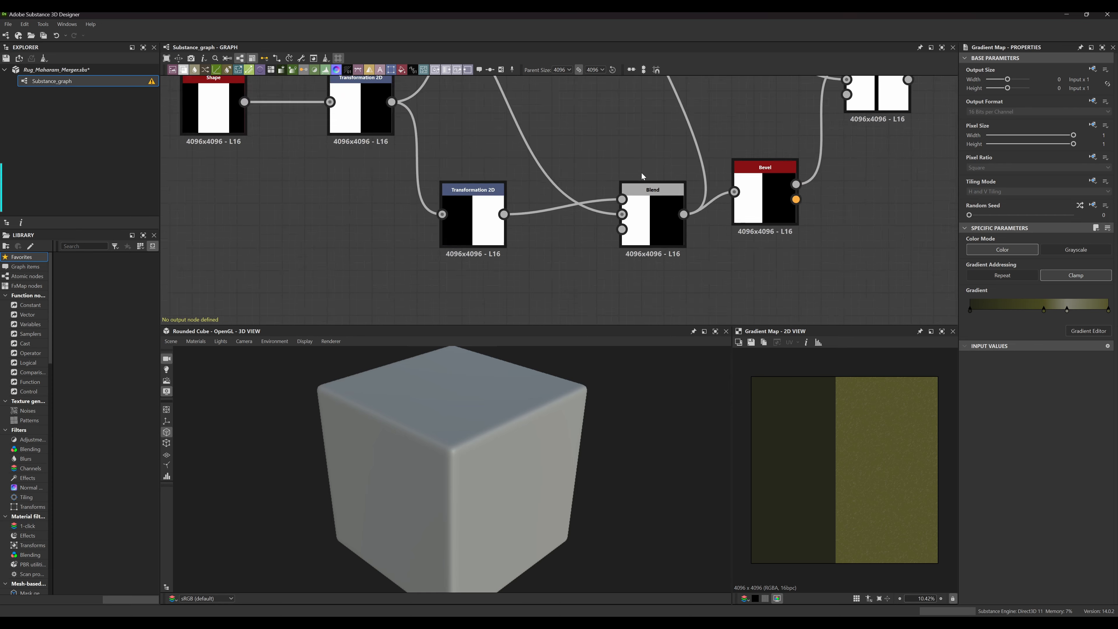
Branch a new Transformation 2D off the lower Tile Sampler's Transformation 2D and place it below the mask nodes
middle_click_drag(321, 137, 378, 147)
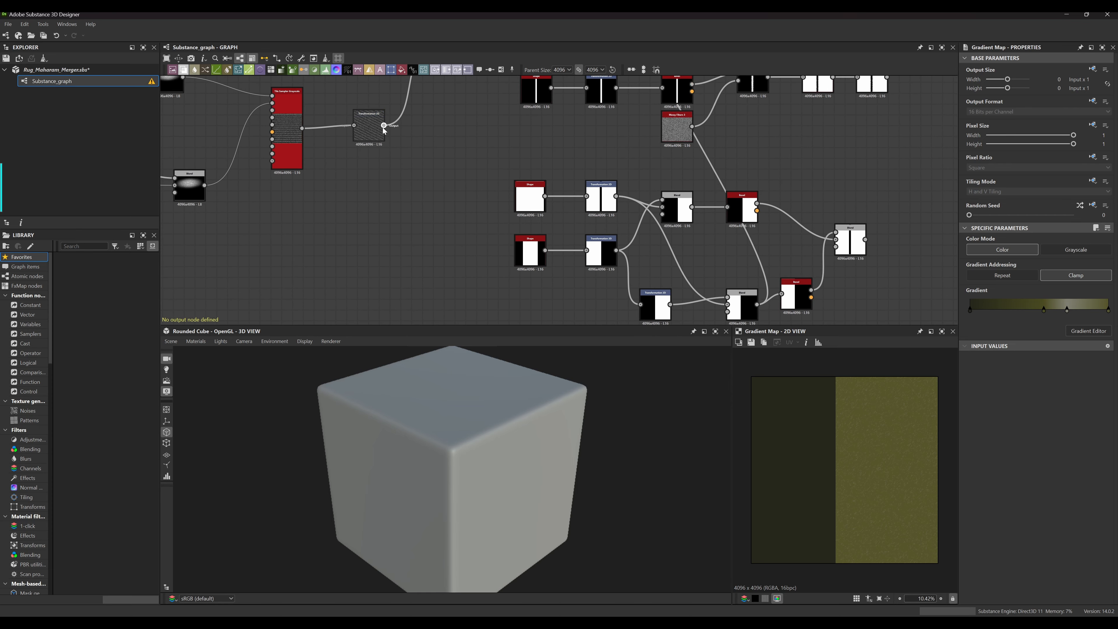
left_click_drag(432, 257, 437, 270)
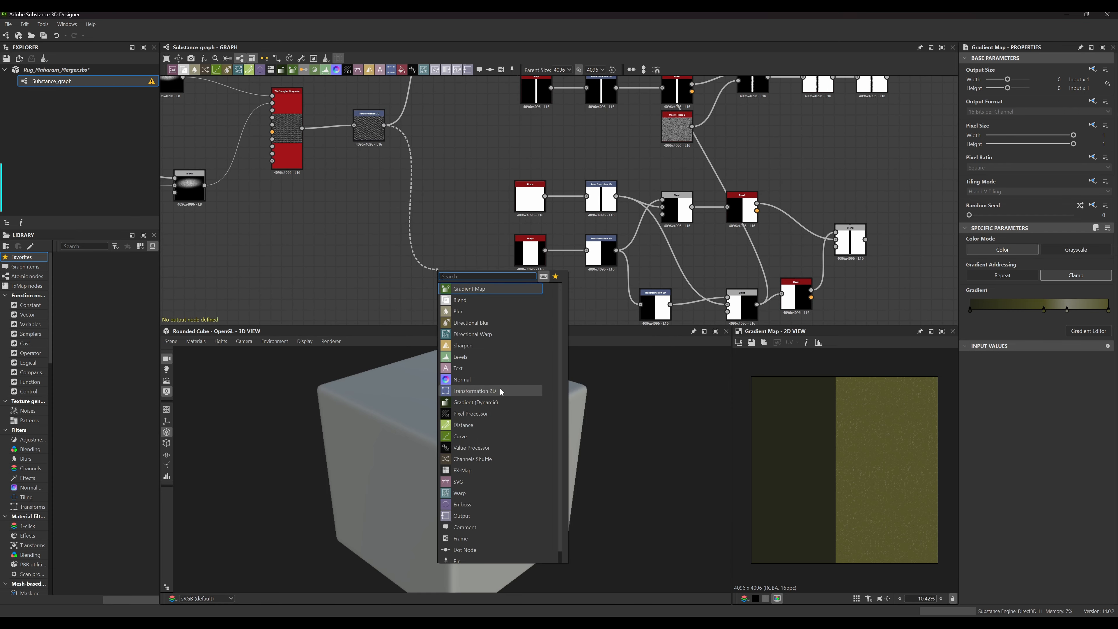
left_click(479, 390)
middle_click_drag(421, 195, 419, 71)
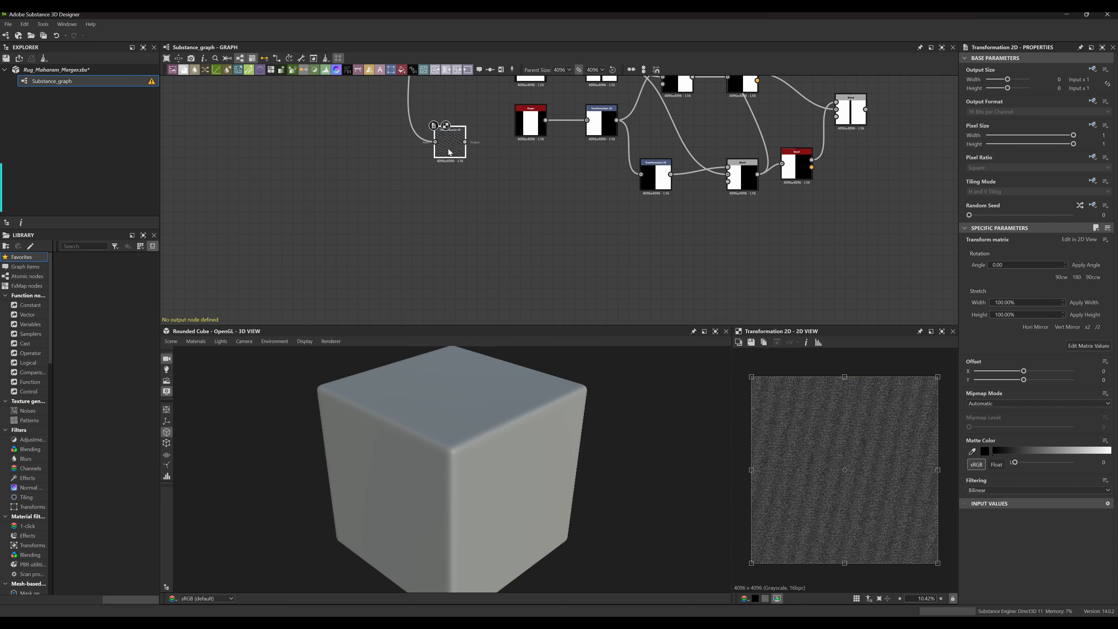
left_click_drag(449, 138, 494, 212)
Examine the layout of the mask nodes, the colour branch and the new Transformation 2D
scroll(571, 210, "right", 5)
scroll(571, 210, "up", 3)
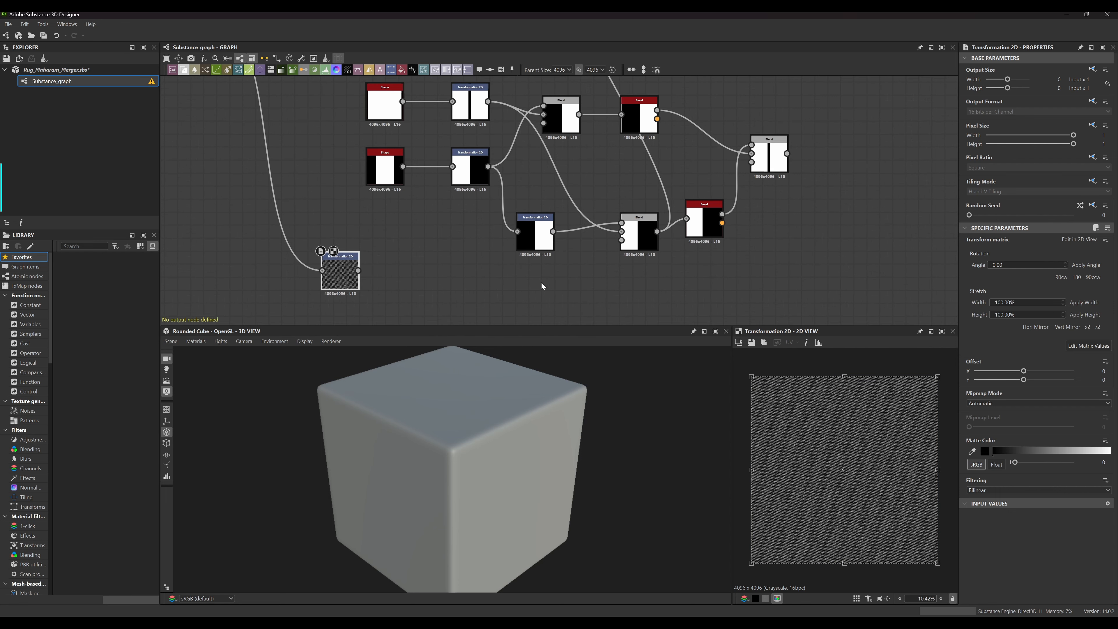
scroll(592, 278, "down", 3)
scroll(592, 279, "left", 3)
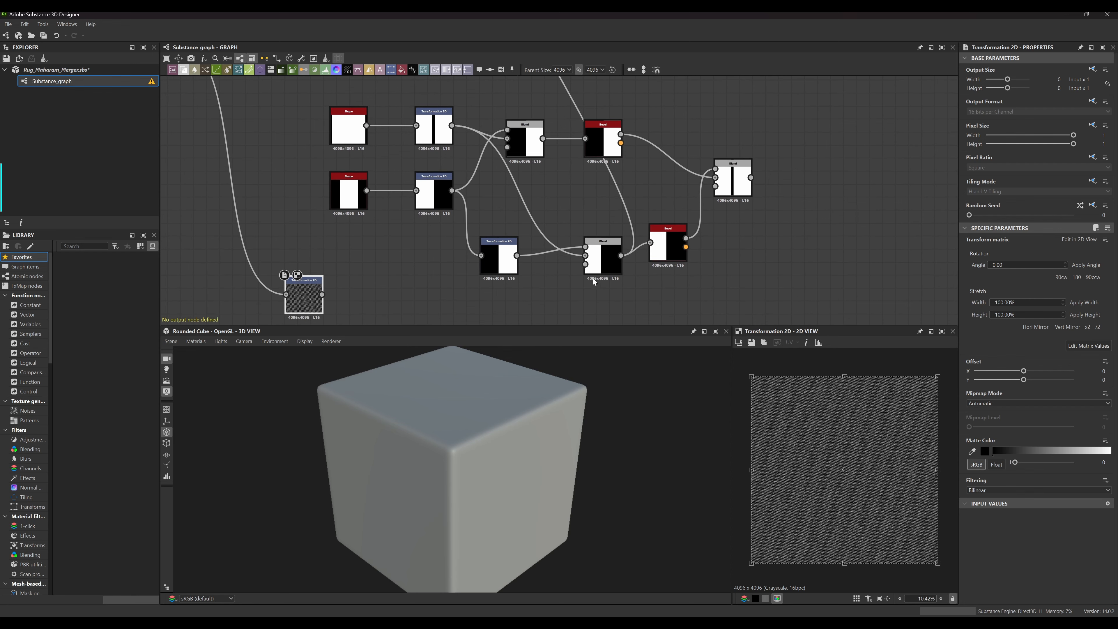
scroll(632, 280, "up", 2)
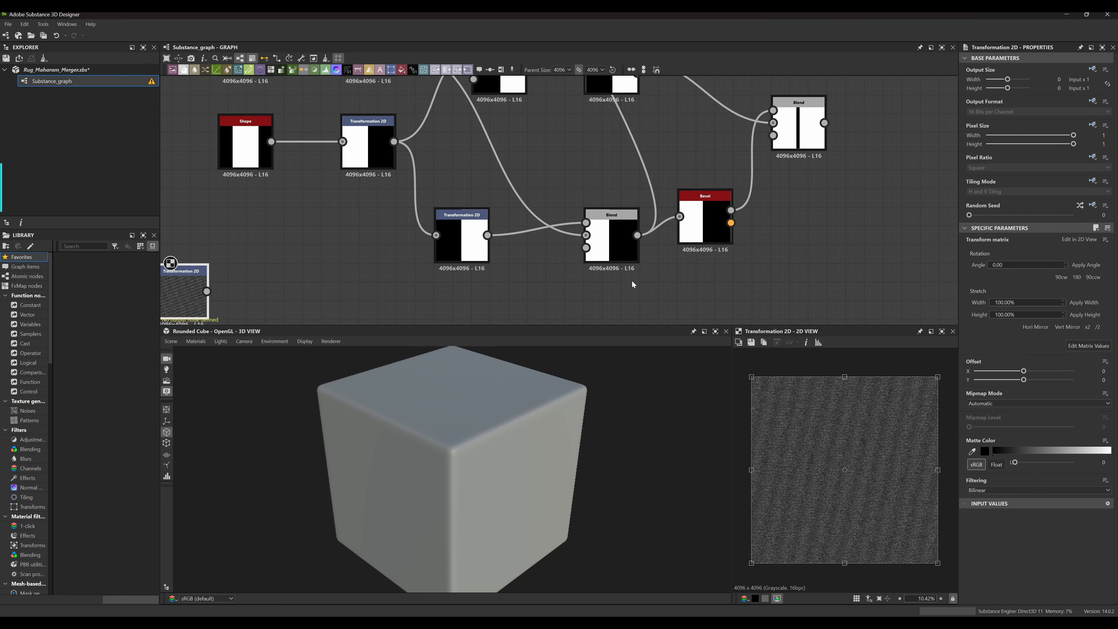
scroll(666, 286, "down", 2)
scroll(602, 204, "down", 2)
scroll(621, 183, "left", 2)
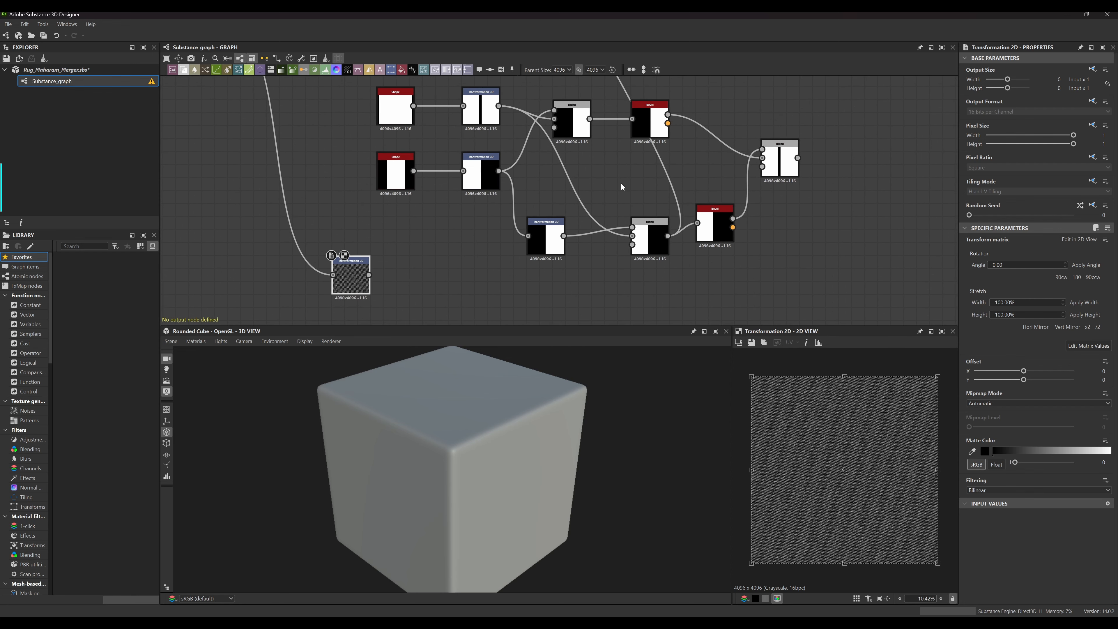
scroll(610, 177, "up", 1)
scroll(611, 176, "left", 1)
scroll(556, 210, "down", 6)
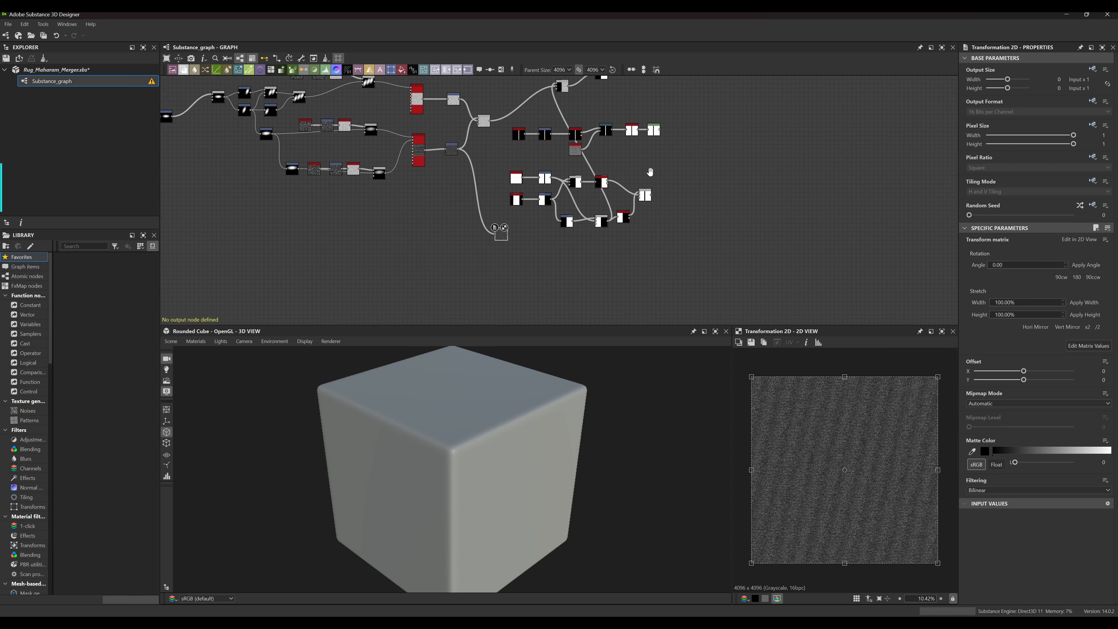
scroll(646, 261, "down", 2)
scroll(646, 262, "left", 1)
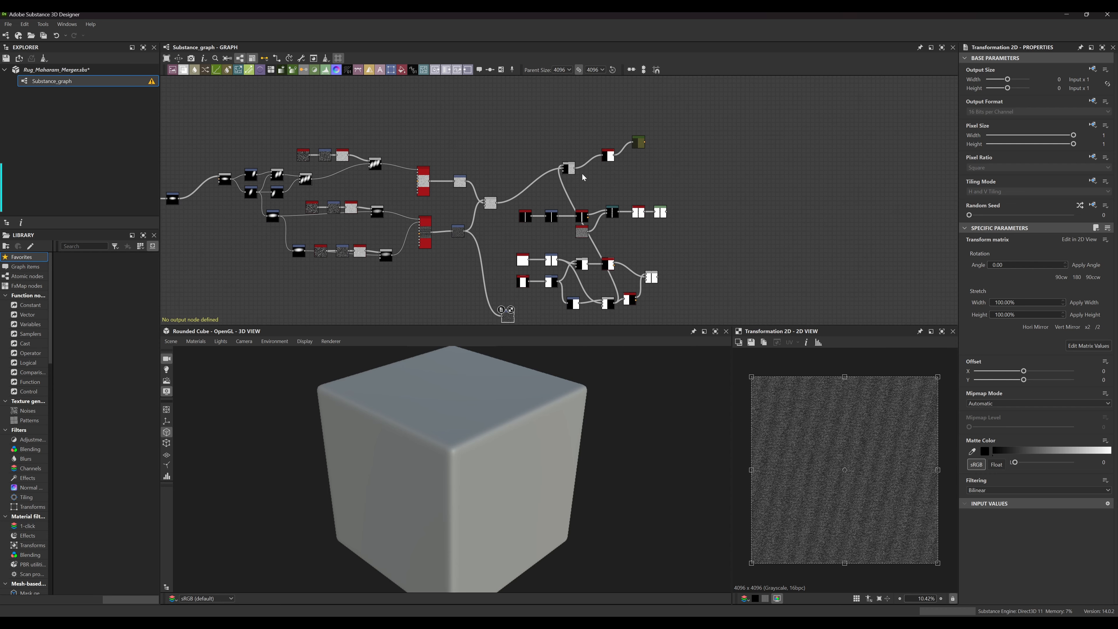
scroll(582, 176, "up", 2)
scroll(503, 270, "down", 5)
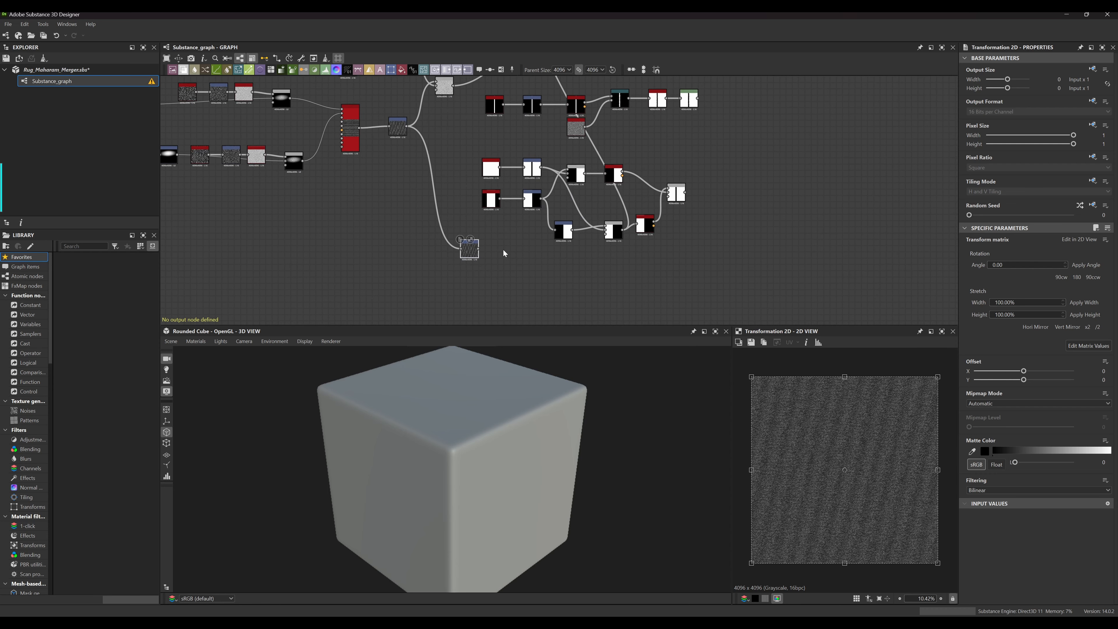
scroll(637, 192, "up", 1)
scroll(601, 200, "up", 3)
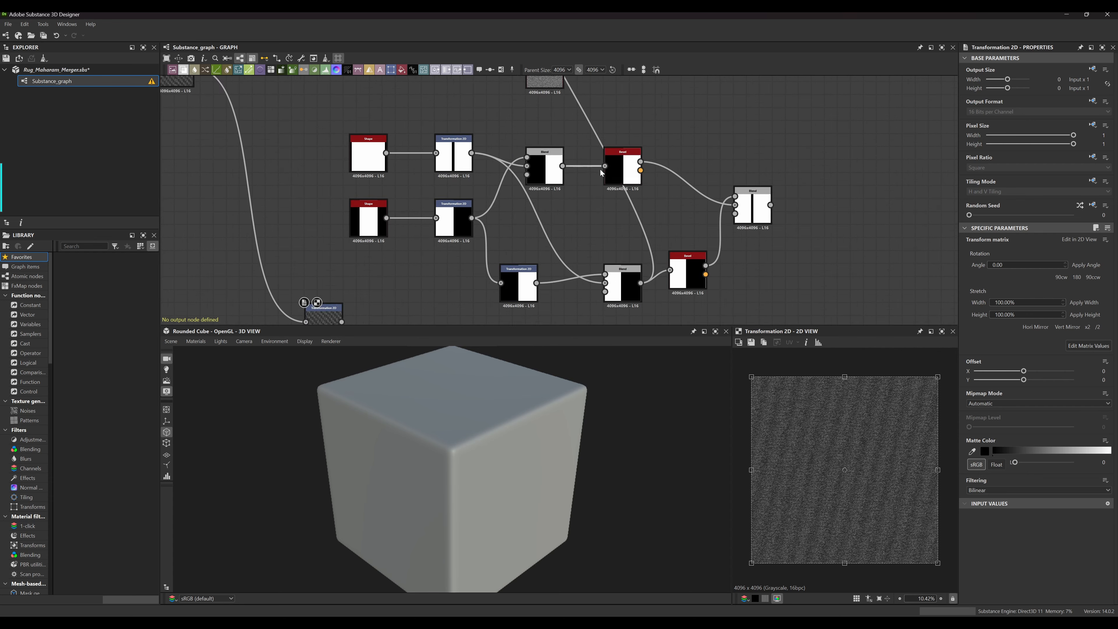
middle_click_drag(436, 281, 461, 219)
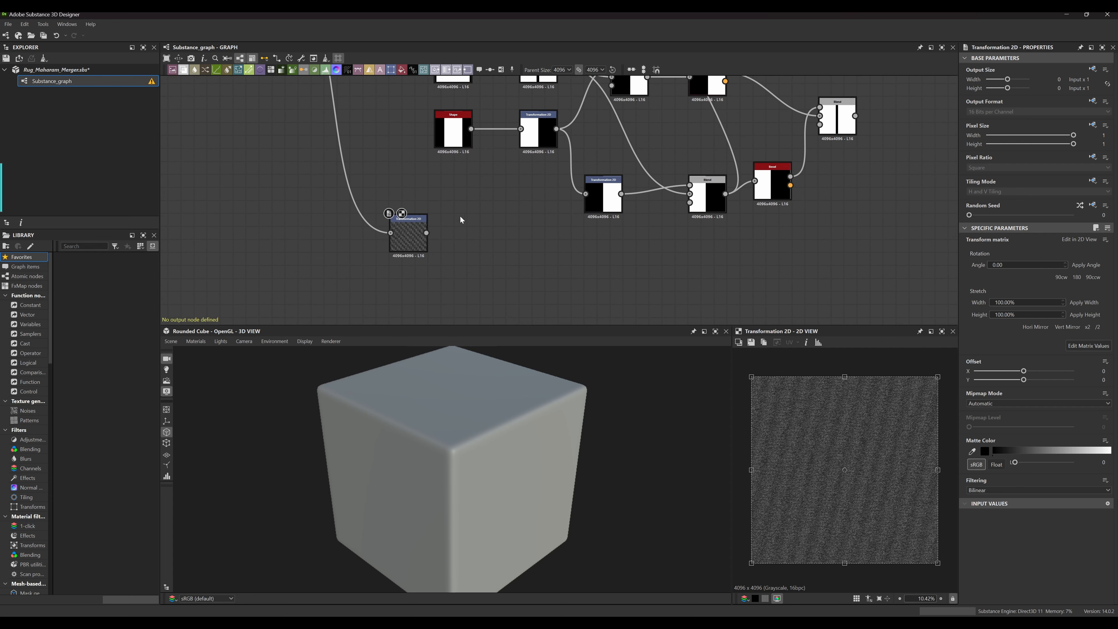
Duplicate the Subtract Blend next to the new Transformation 2D and disconnect the copy's Foreground and Background inputs
scroll(490, 249, "down", 2)
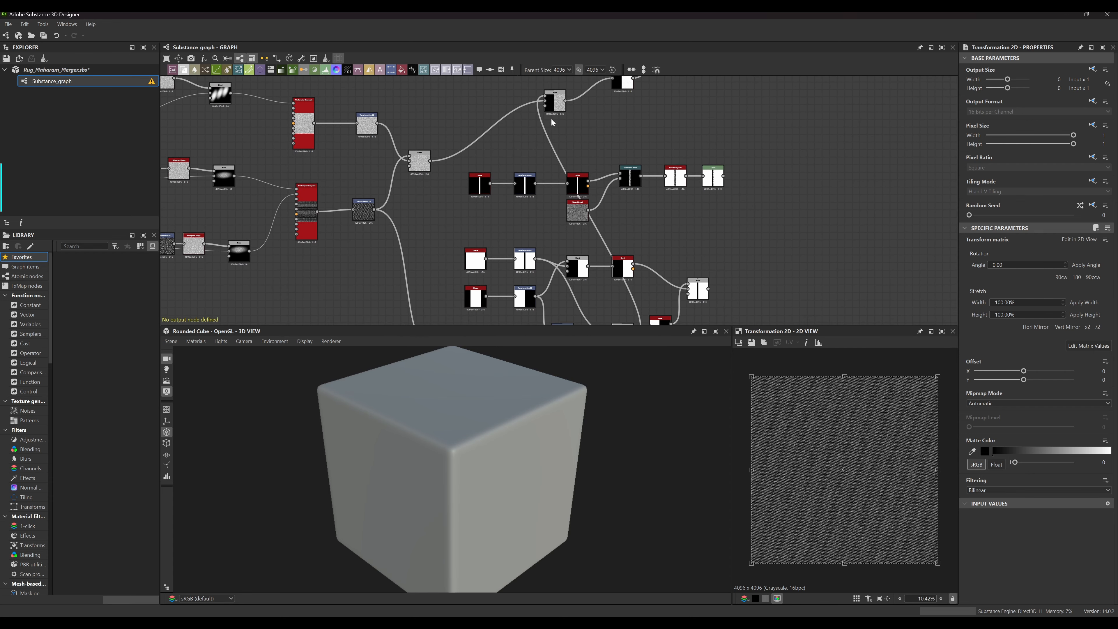
left_click(555, 102)
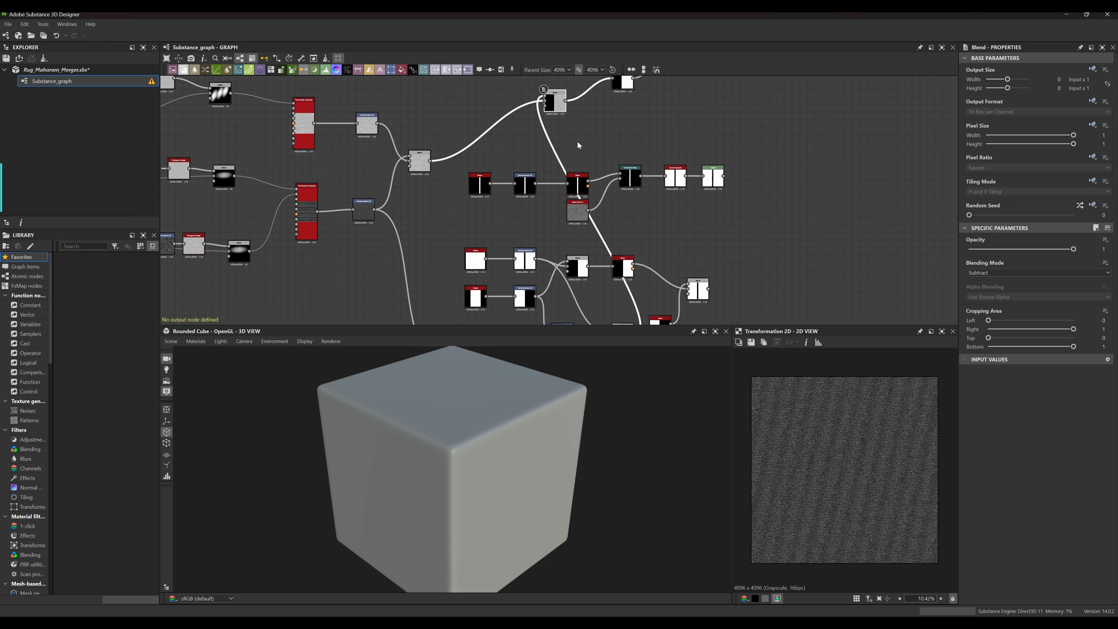
middle_click_drag(515, 293, 553, 124)
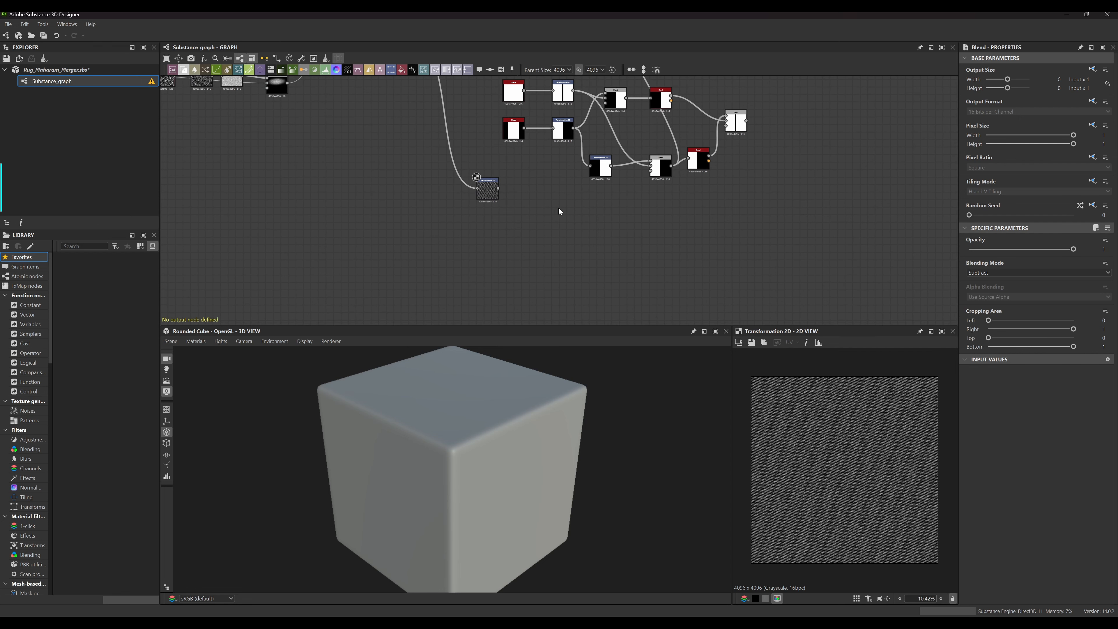
key("ctrl+v")
scroll(558, 208, "up", 6)
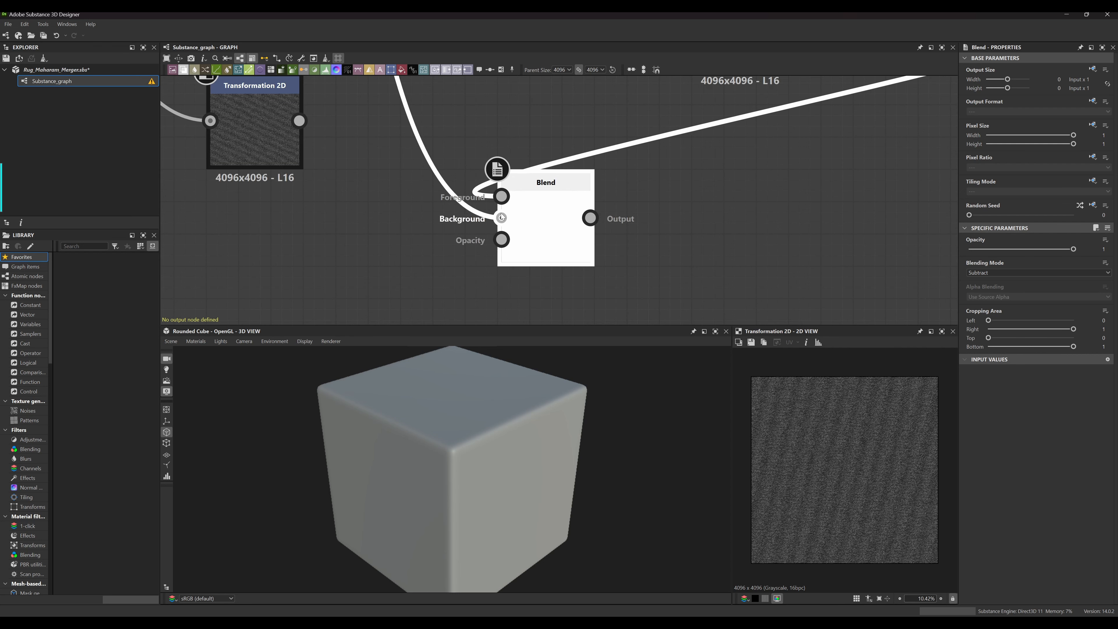
double_click(504, 200)
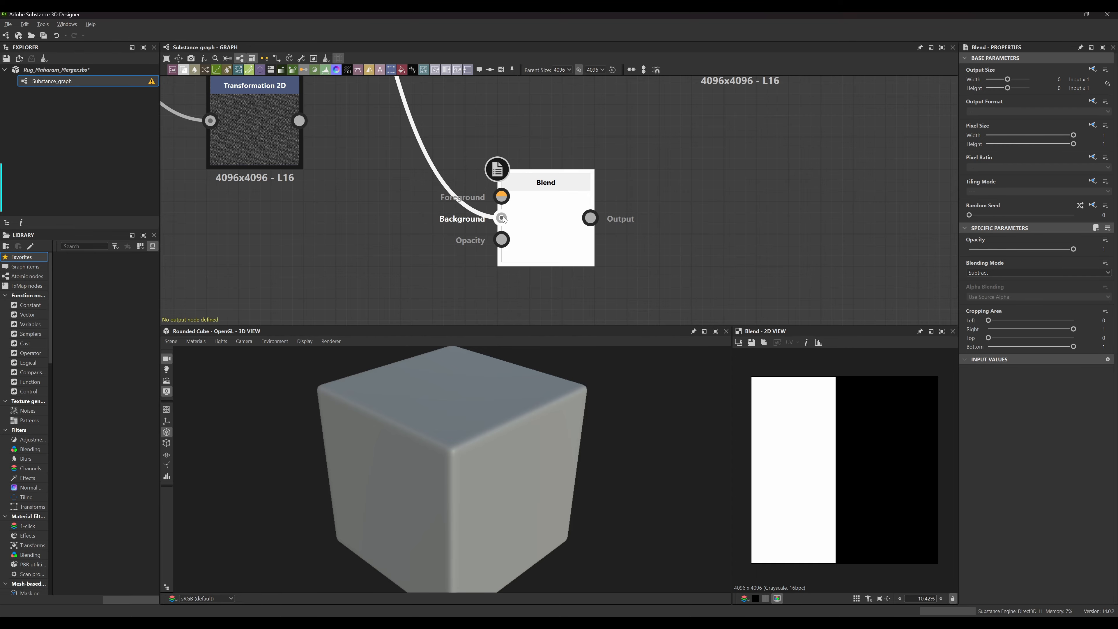
scroll(505, 219, "down", 10)
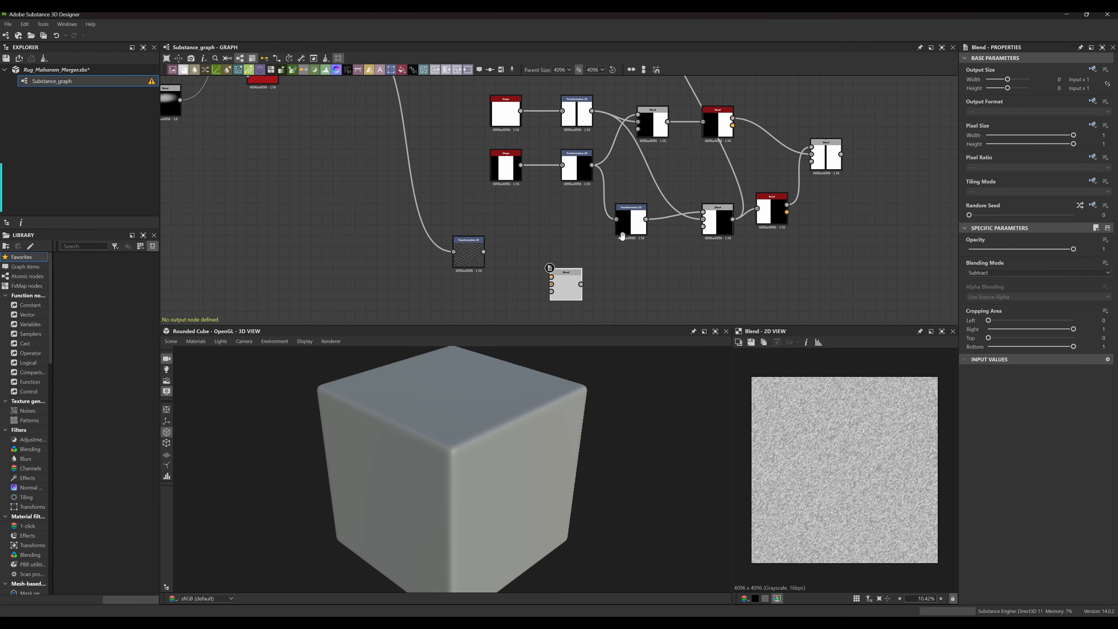
Connect the lower Transformation 2D to the new Blend's Background and the upper mask Blend to its Foreground, and preview the result
middle_click_drag(622, 237, 604, 313)
scroll(527, 216, "down", 3)
middle_click_drag(549, 177, 535, 211)
scroll(500, 209, "up", 8)
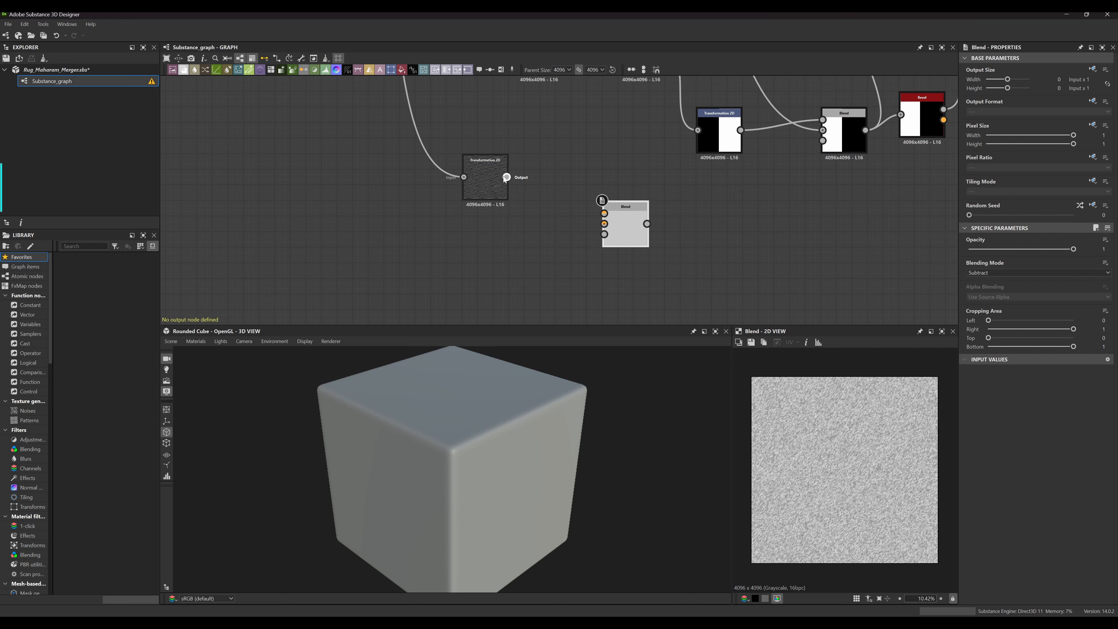
left_click_drag(621, 219, 617, 189)
middle_click_drag(616, 188, 586, 306)
middle_click_drag(638, 219, 639, 155)
left_click_drag(627, 113, 453, 305)
middle_click_drag(480, 311, 518, 230)
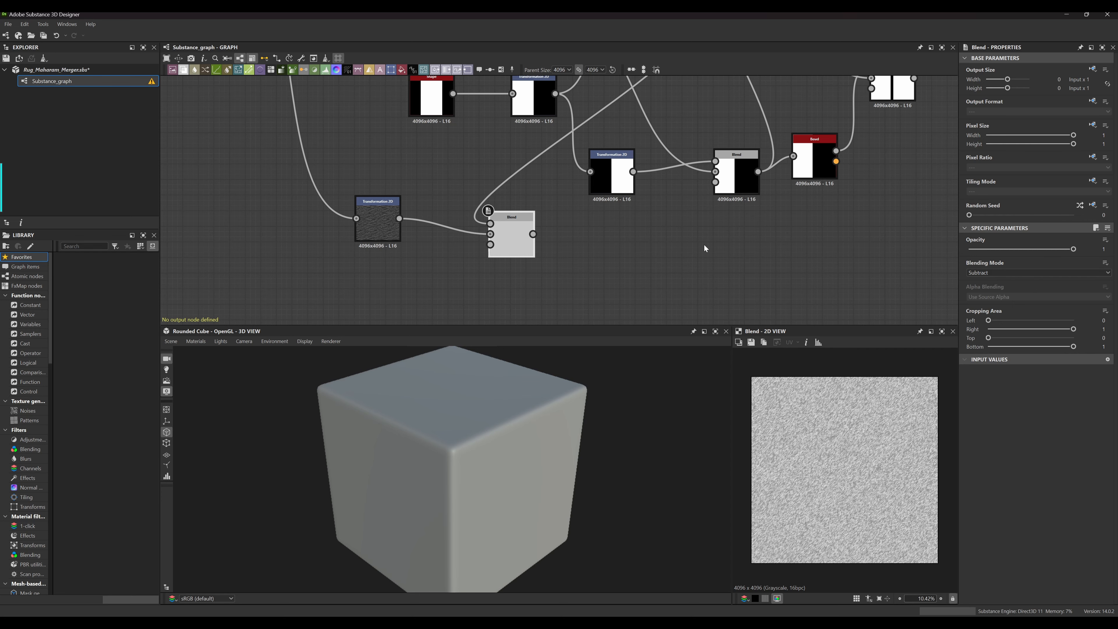
scroll(885, 496, "up", 4)
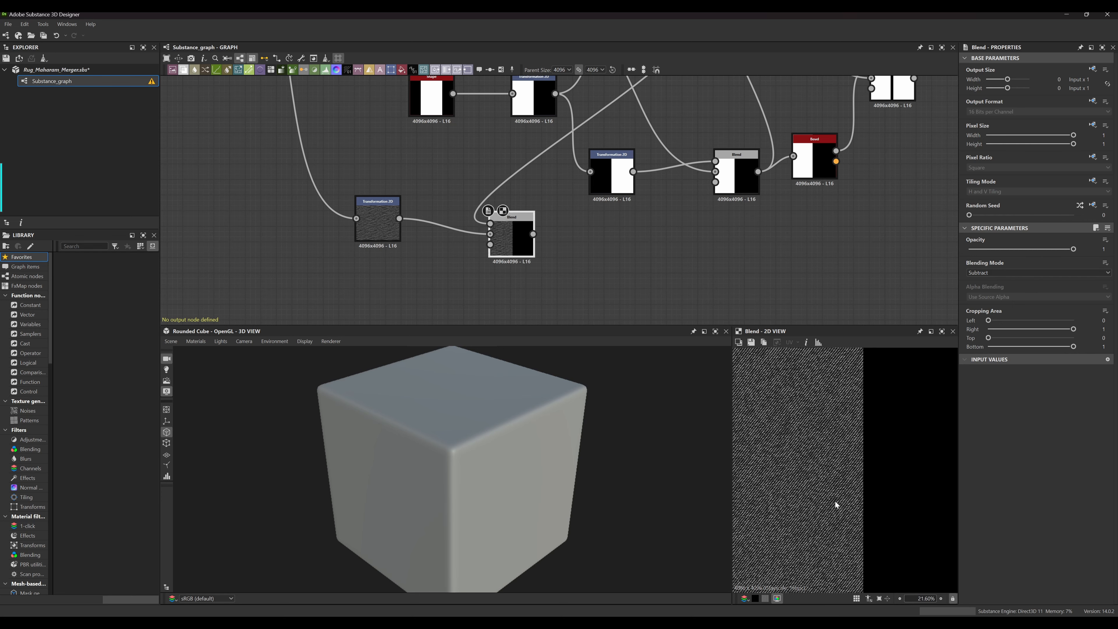
scroll(836, 502, "up", 7)
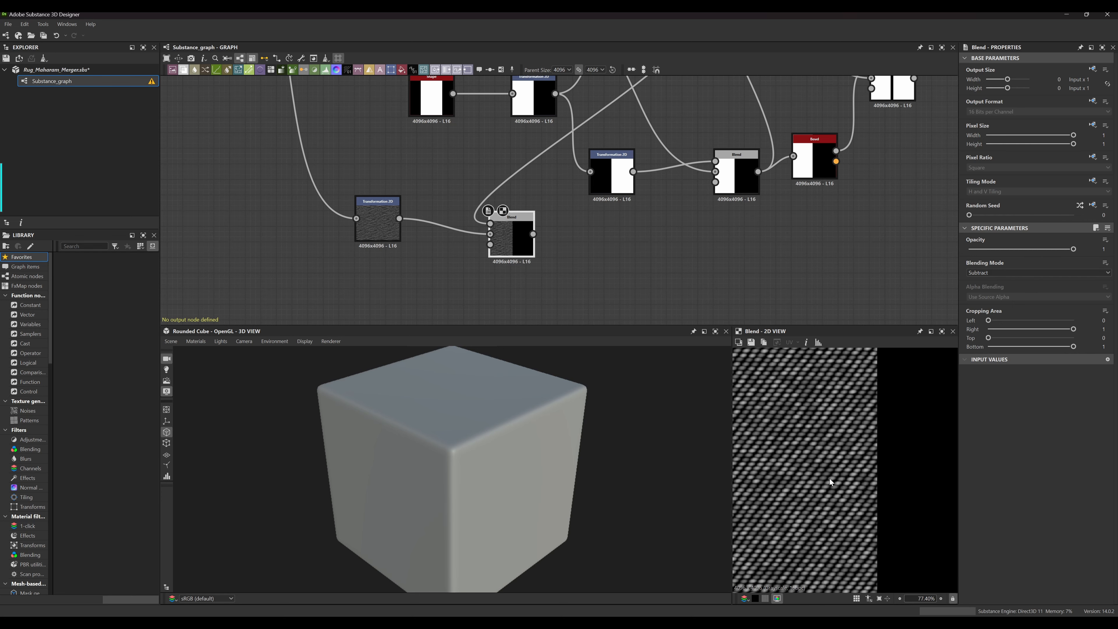
scroll(830, 479, "down", 10)
scroll(573, 283, "down", 4)
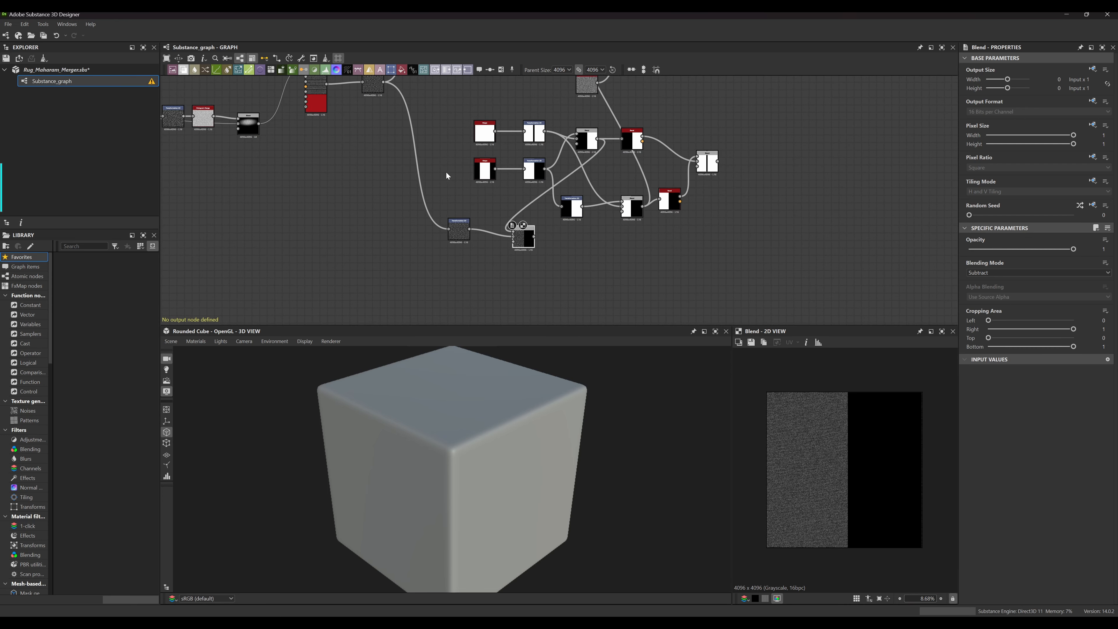
Replace the lower Transformation 2D's input with the output of the Blend that combines both Tile Sampler branches
middle_click_drag(452, 183, 462, 242)
scroll(470, 280, "up", 3)
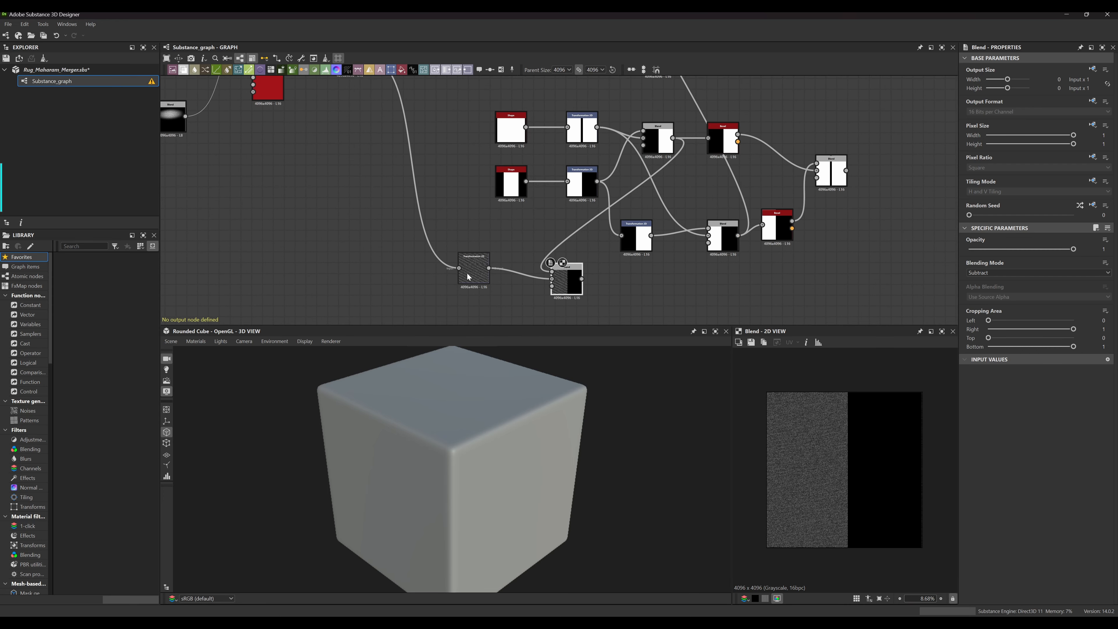
double_click(459, 268)
key("Delete")
scroll(435, 220, "down", 2)
middle_click_drag(462, 153, 475, 215)
left_click_drag(445, 253, 461, 306)
middle_click_drag(496, 297, 512, 220)
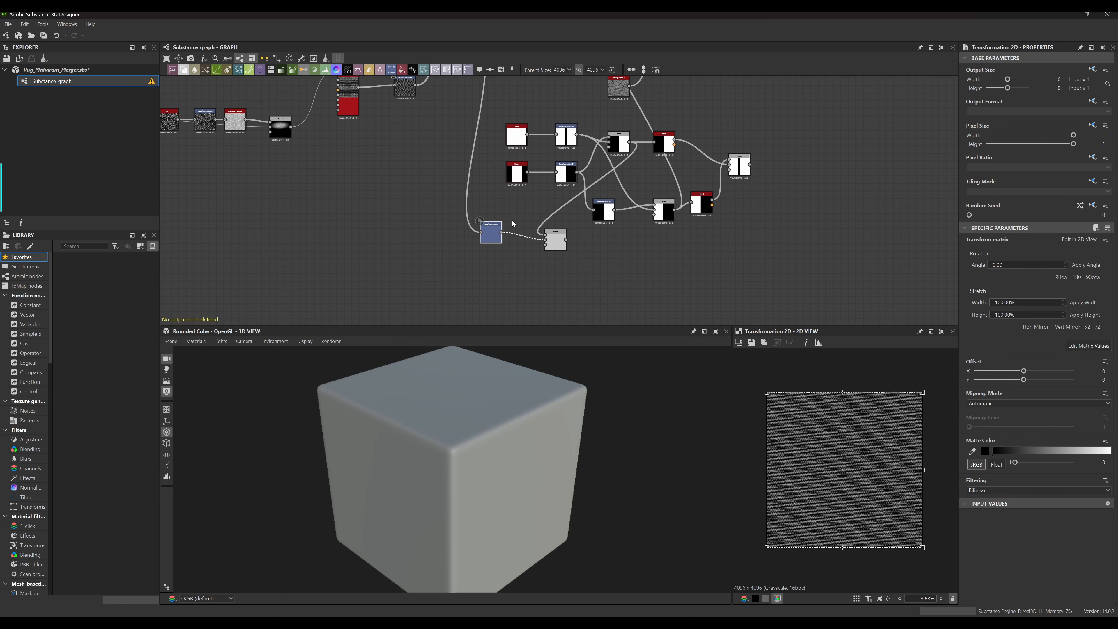
Preview the new Subtract Blend and examine its masked weave and outer edge up close
scroll(568, 229, "up", 4)
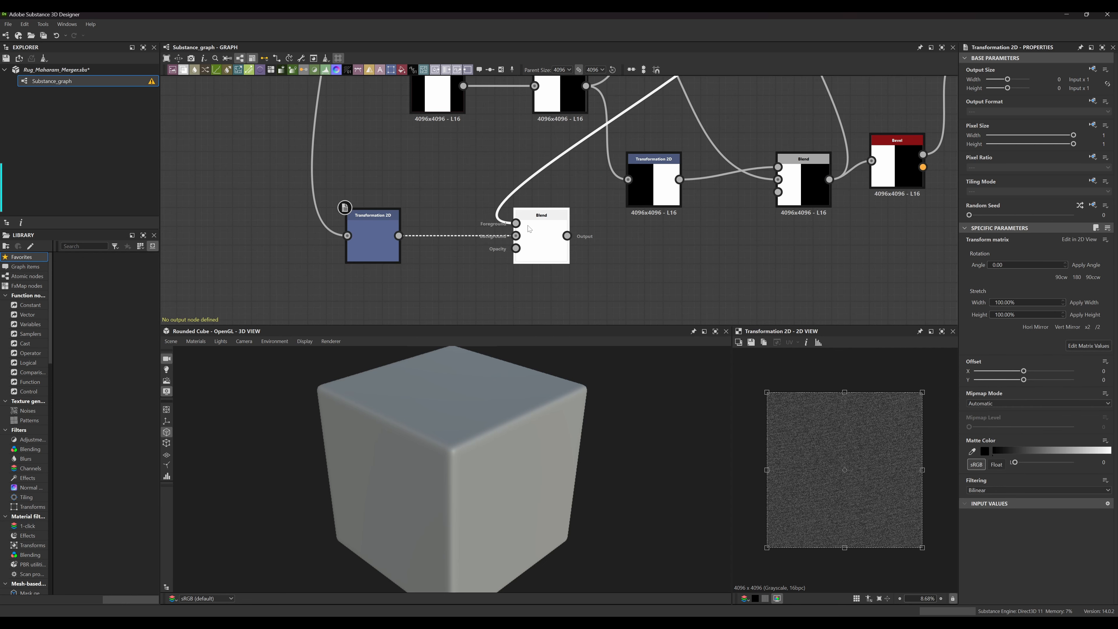
double_click(548, 237)
scroll(866, 486, "up", 2)
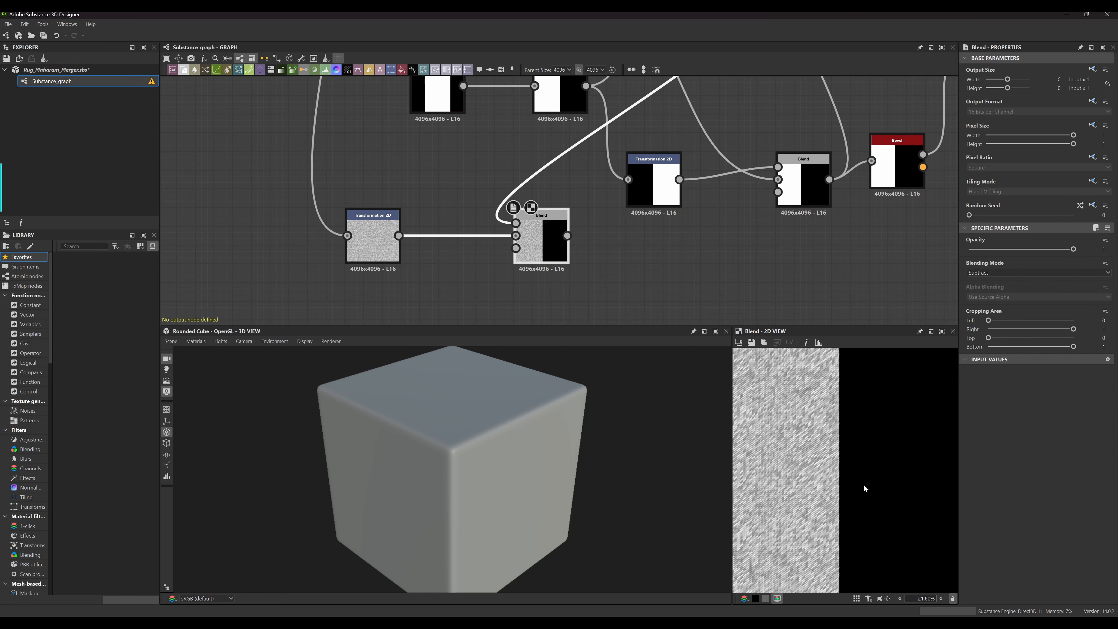
scroll(895, 518, "up", 4)
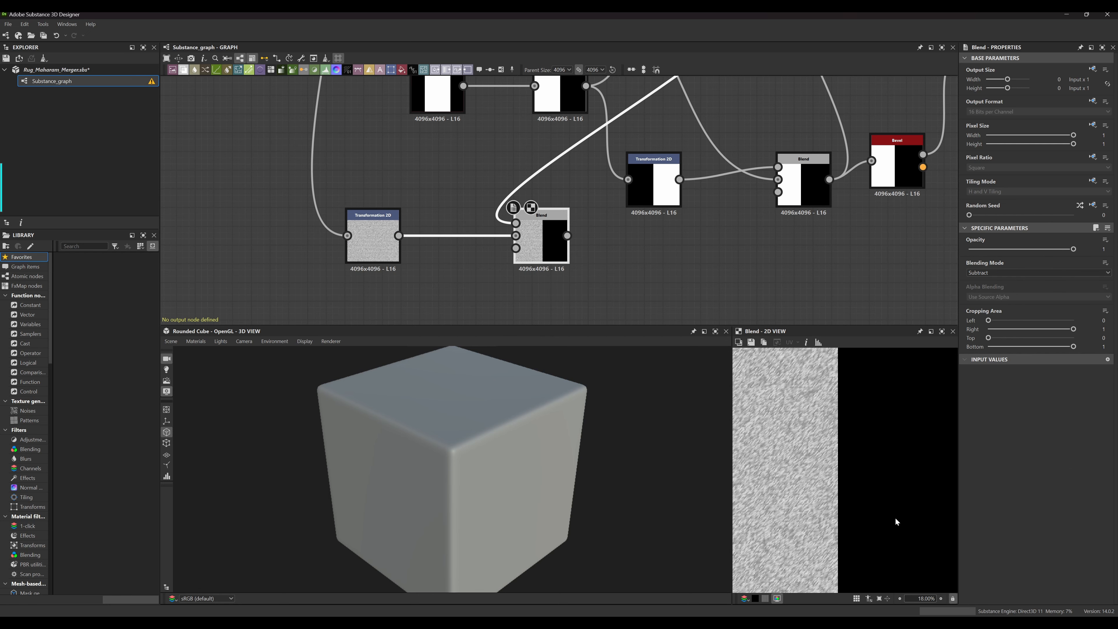
middle_click_drag(896, 518, 699, 478)
scroll(830, 499, "up", 3)
scroll(831, 502, "up", 5)
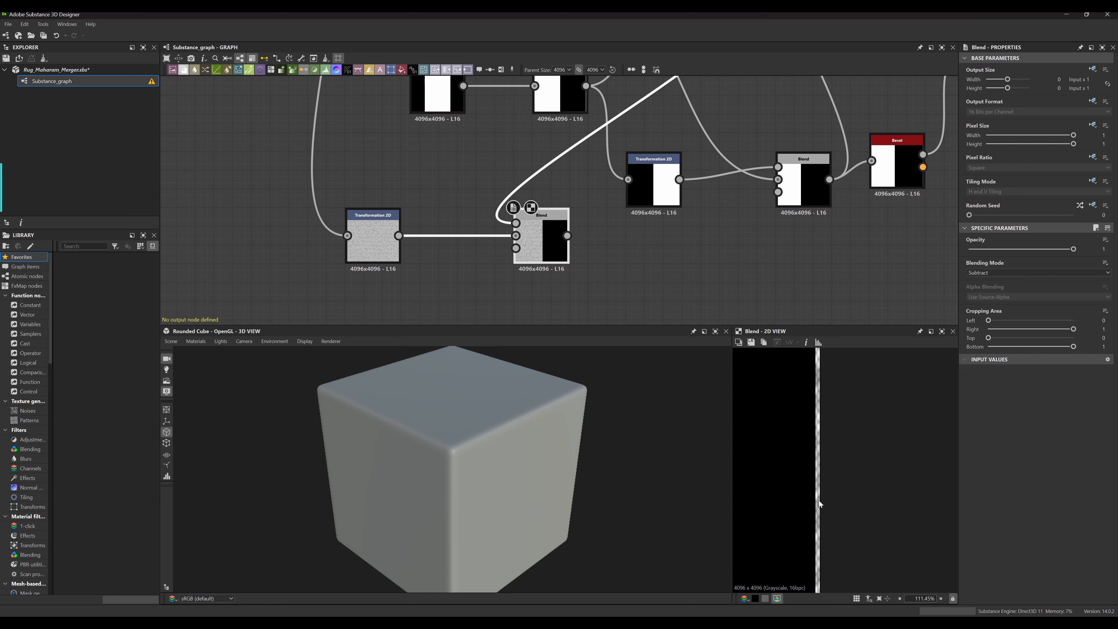
Shift the lower Shape's Transformation 2D horizontally to an X offset of 0.2507 to clean up the mask edge
middle_click_drag(656, 231, 648, 281)
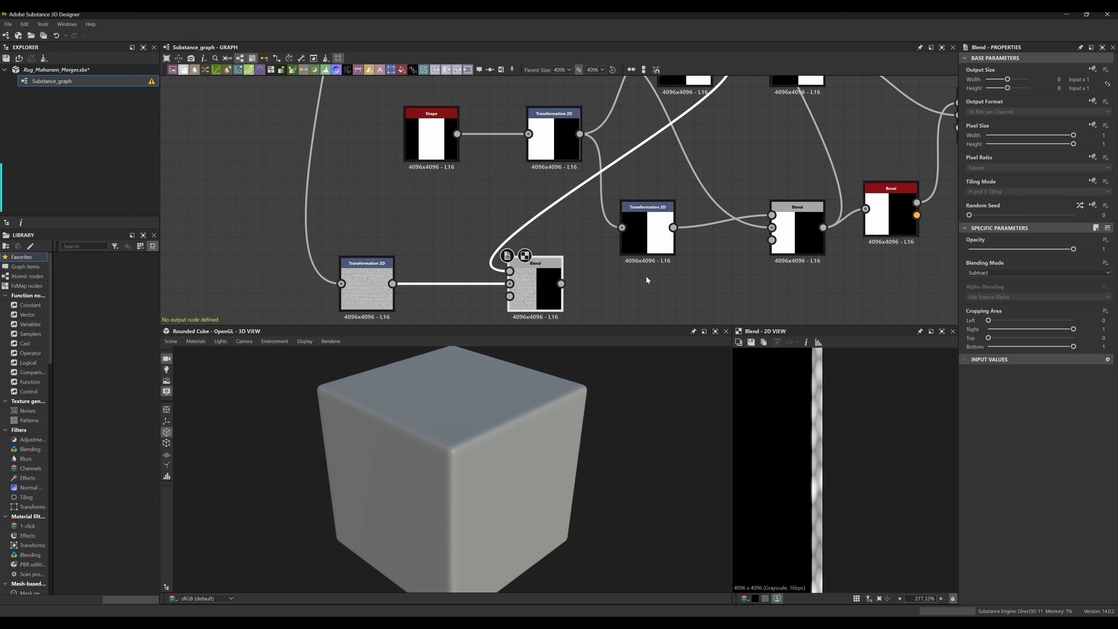
middle_click_drag(546, 167, 530, 220)
scroll(529, 200, "up", 5)
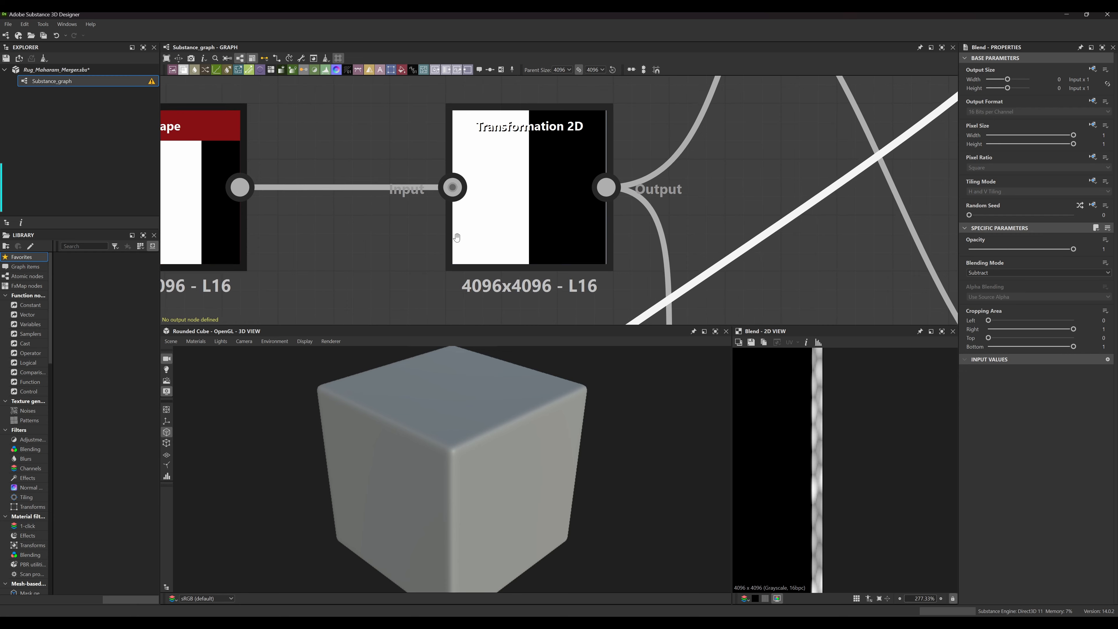
left_click(521, 210)
scroll(521, 210, "down", 10)
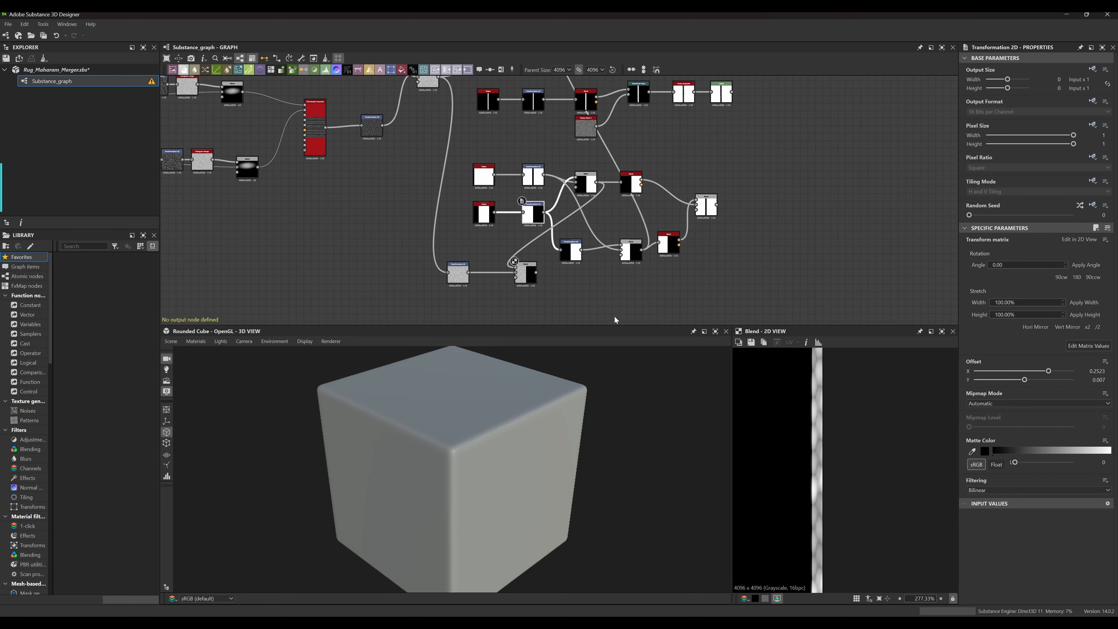
double_click(532, 214)
scroll(806, 445, "down", 15)
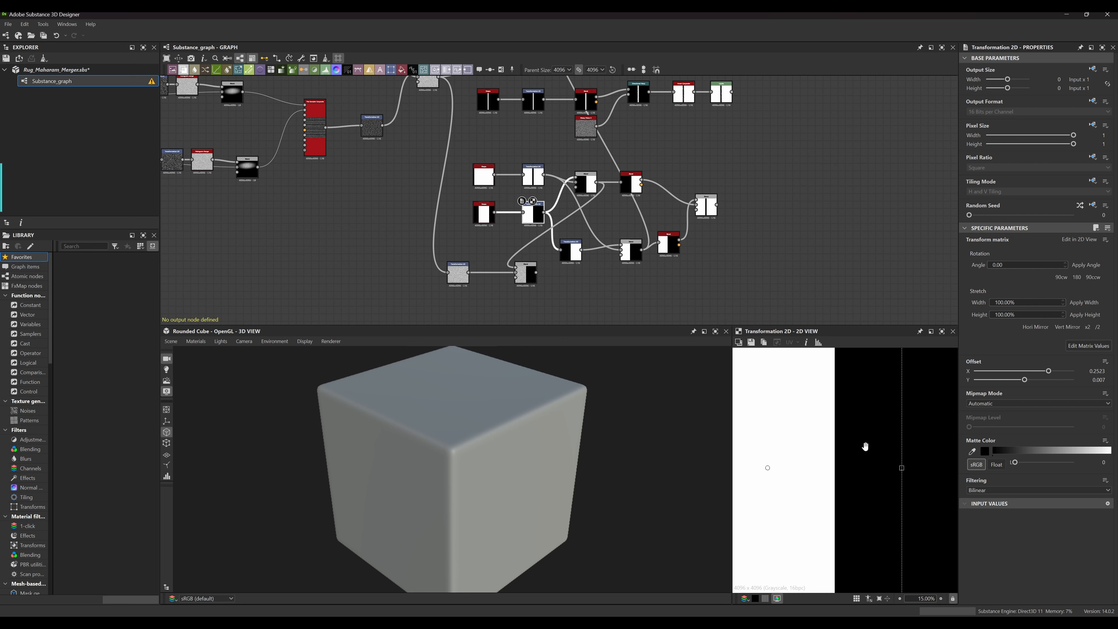
middle_click_drag(864, 450, 783, 447)
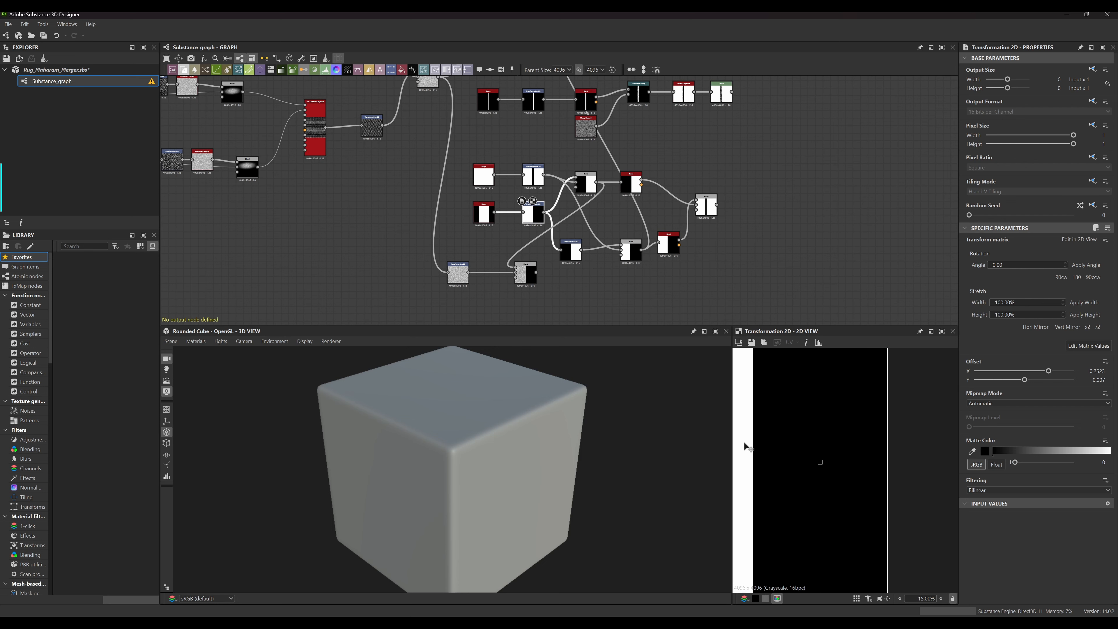
left_click_drag(745, 444, 745, 444)
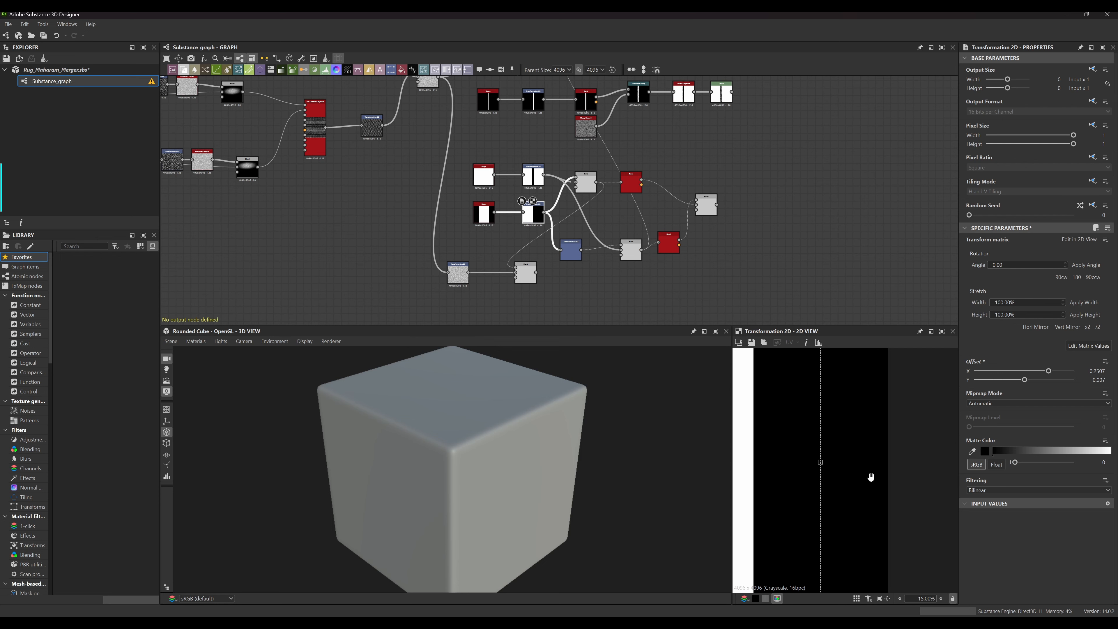
Inspect the shifted mask's edges, and check the new Subtract Blend again at high magnification
middle_click_drag(870, 477, 1006, 440)
scroll(759, 569, "up", 5)
scroll(753, 556, "down", 5)
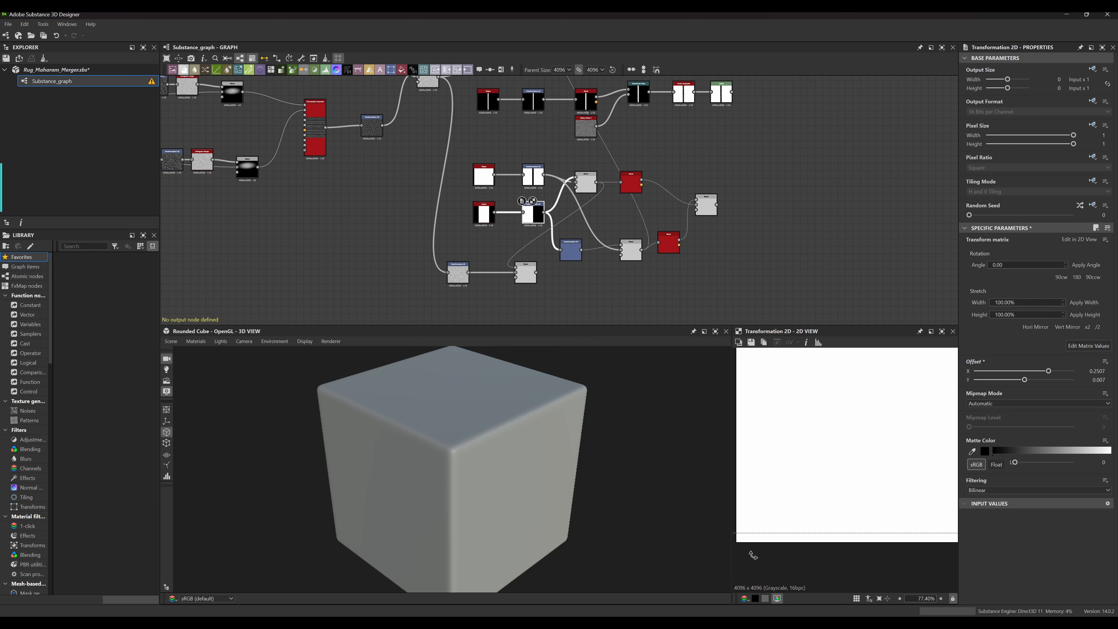
scroll(534, 283, "up", 3)
scroll(534, 283, "up", 3)
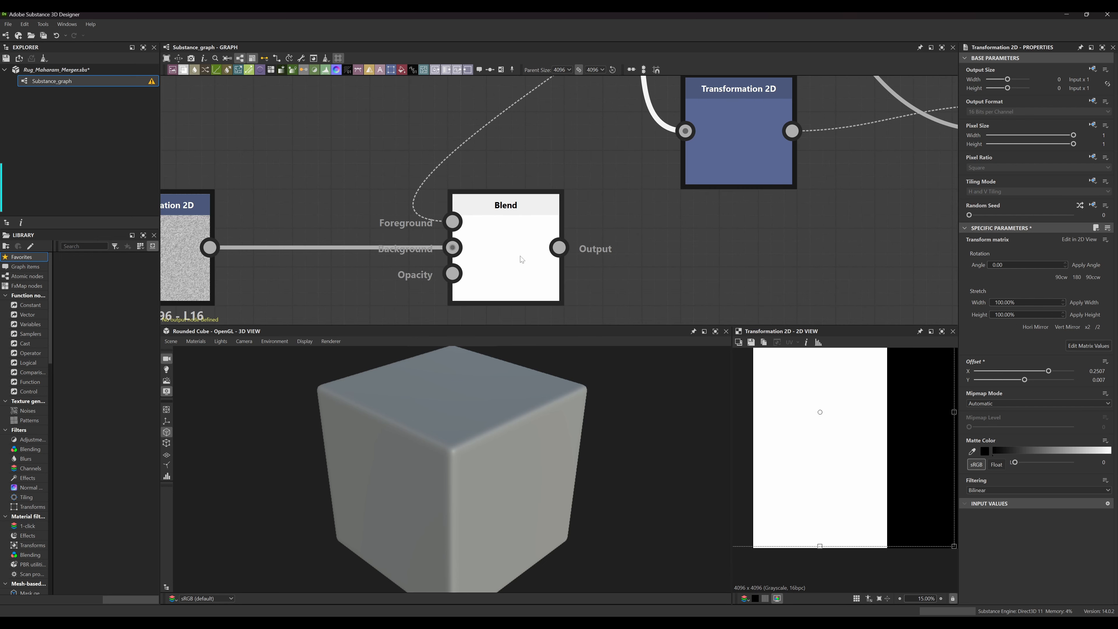
left_click(519, 256)
scroll(880, 506, "up", 15)
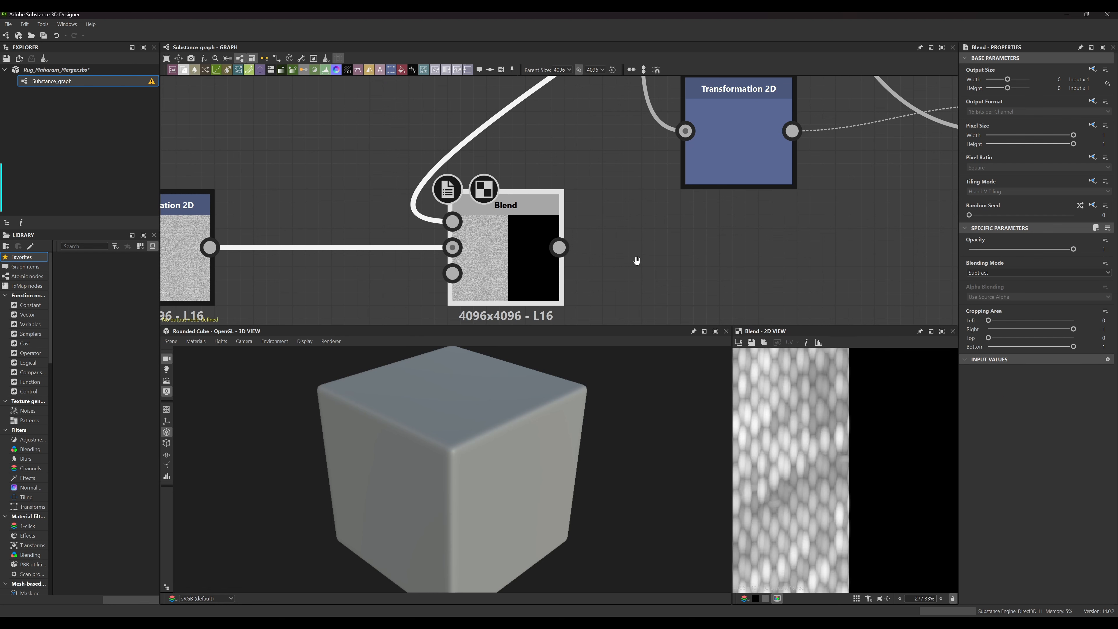
Duplicate the Histogram Scan and Gradient Map below the mask nodes and disconnect the Histogram Scan copy's input
scroll(592, 270, "down", 8)
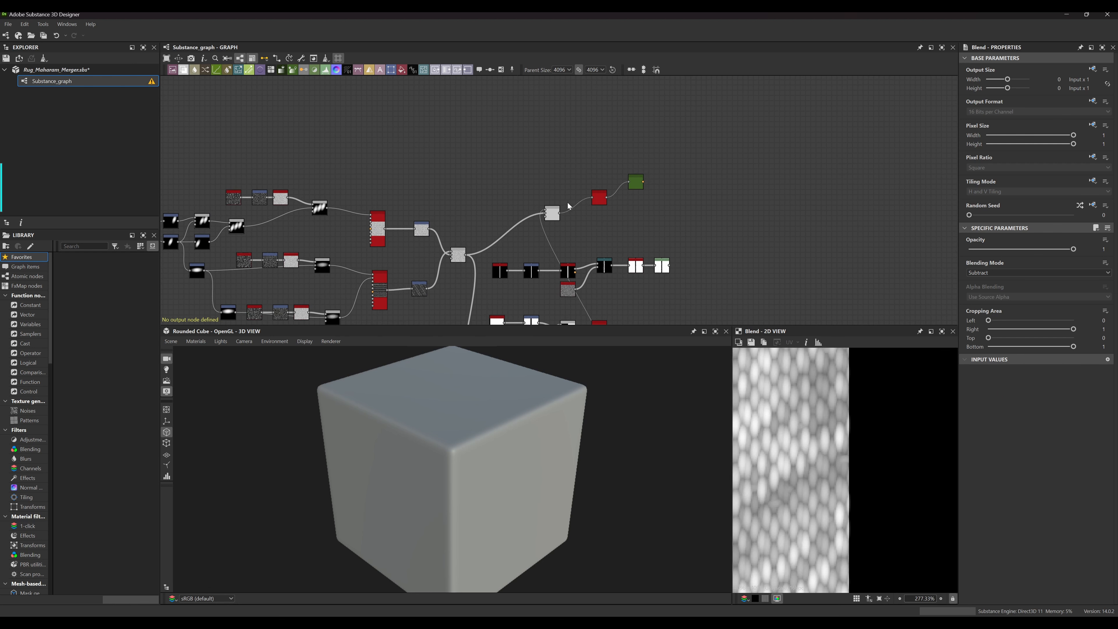
scroll(610, 192, "up", 8)
scroll(566, 229, "down", 4)
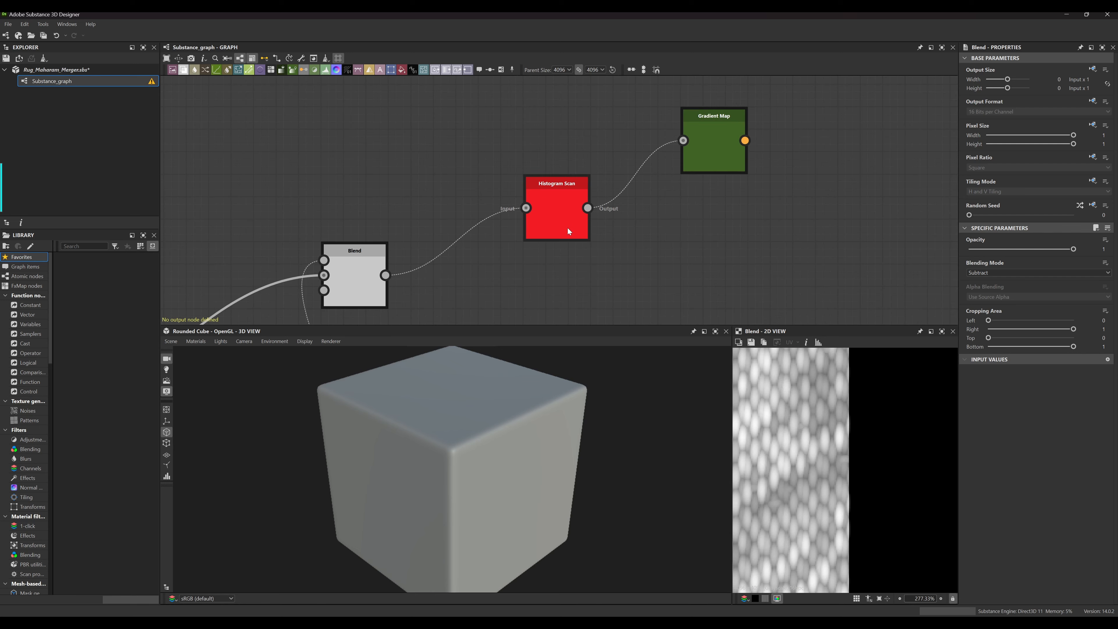
middle_click_drag(618, 270, 652, 202)
left_click(580, 182)
scroll(654, 211, "down", 2)
scroll(654, 210, "down", 2)
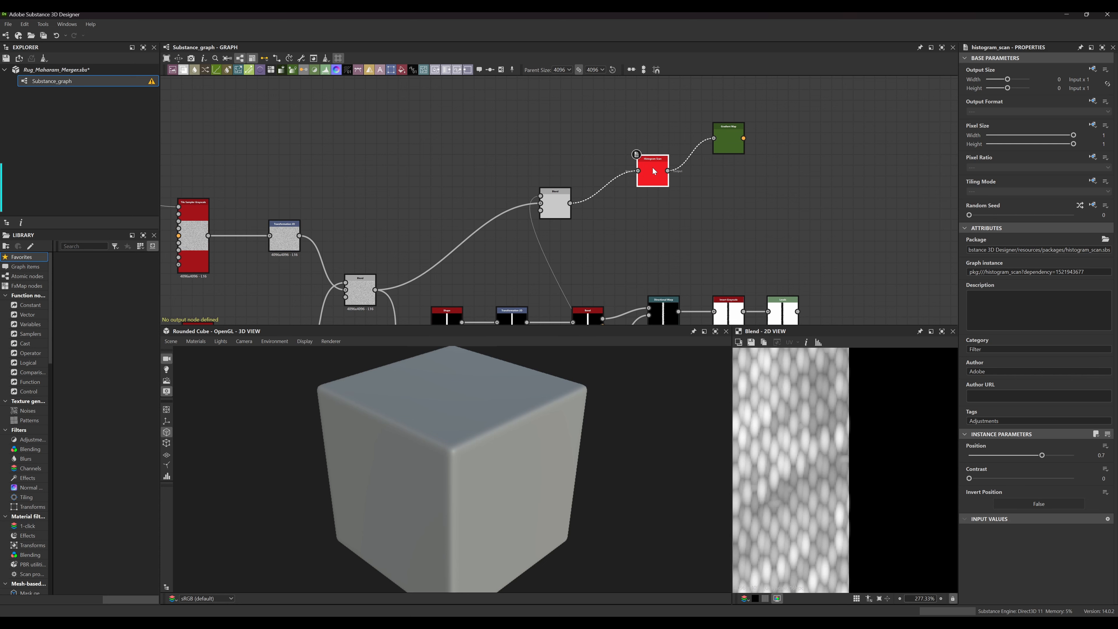
left_click_drag(791, 123, 646, 204)
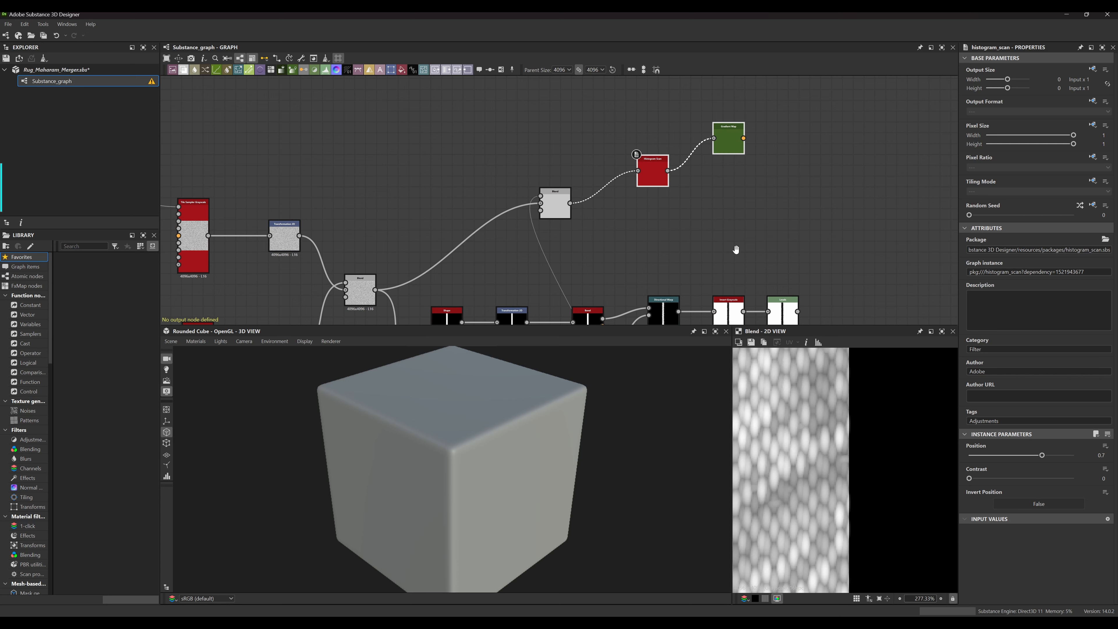
middle_click_drag(736, 250, 696, 212)
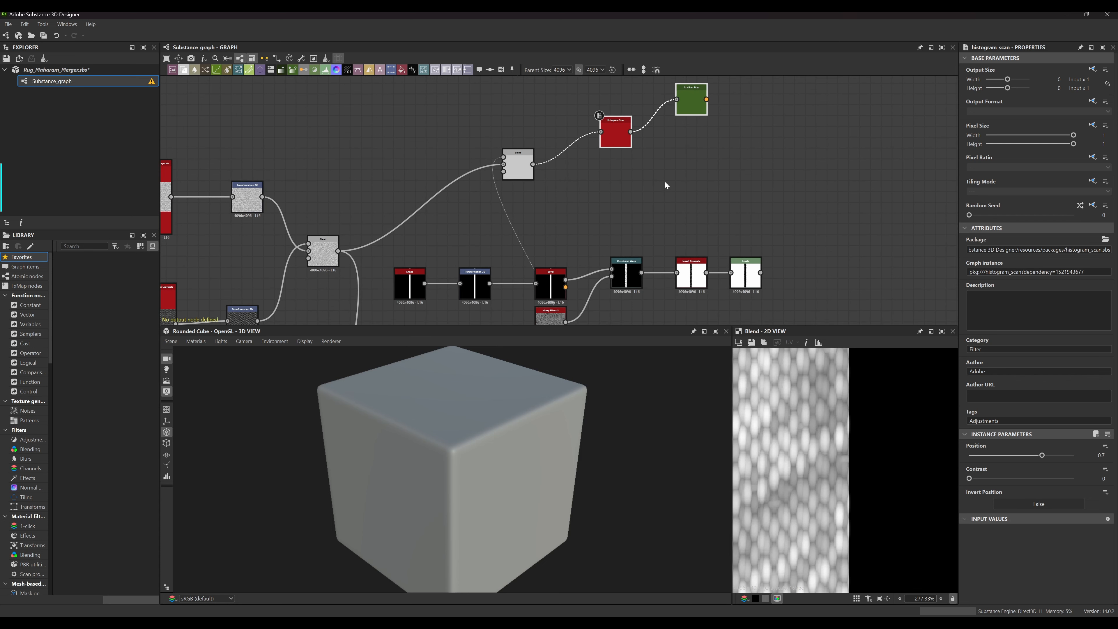
scroll(665, 181, "down", 6)
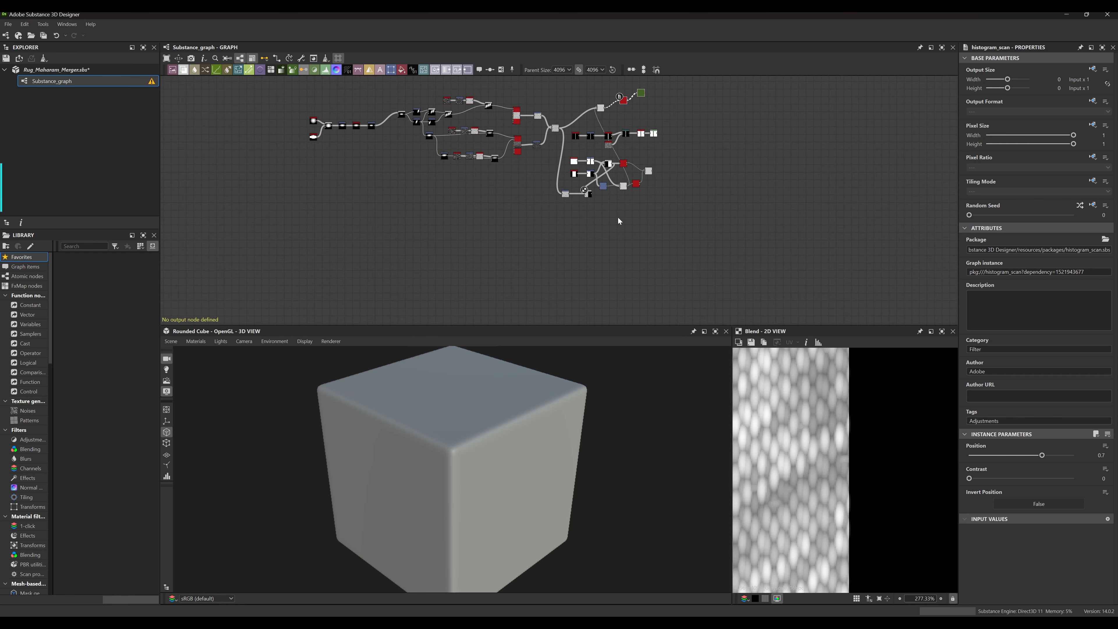
scroll(613, 206, "up", 5)
key("ctrl+v")
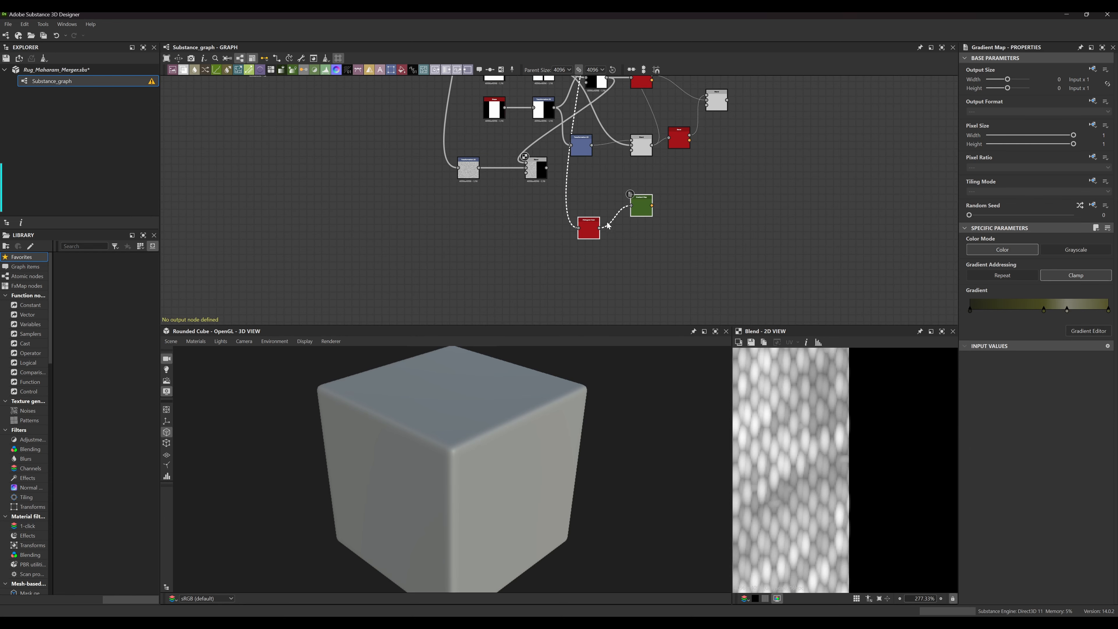
left_click(577, 229, "alt")
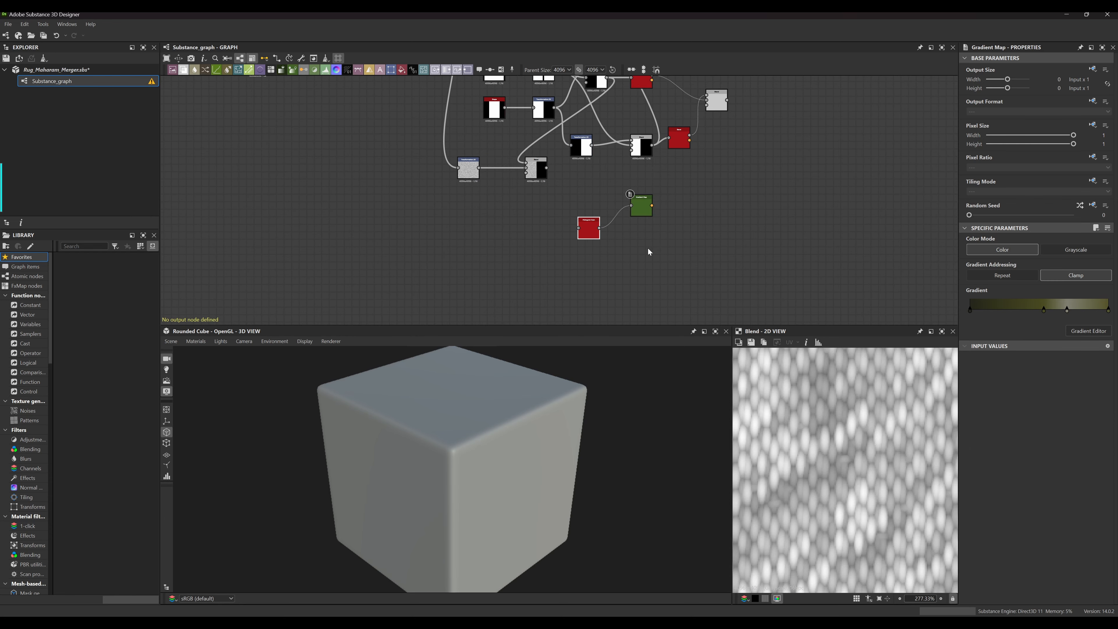
Connect the new Subtract Blend to the Histogram Scan copy and arrange both copied nodes beside it
left_click(665, 247)
left_click_drag(687, 264, 570, 191)
mouse_move(590, 227)
left_mouse_down()
mouse_move(584, 180)
mouse_move(599, 220)
left_mouse_up()
scroll(546, 167, "up", 3)
middle_click_drag(760, 247, 687, 302)
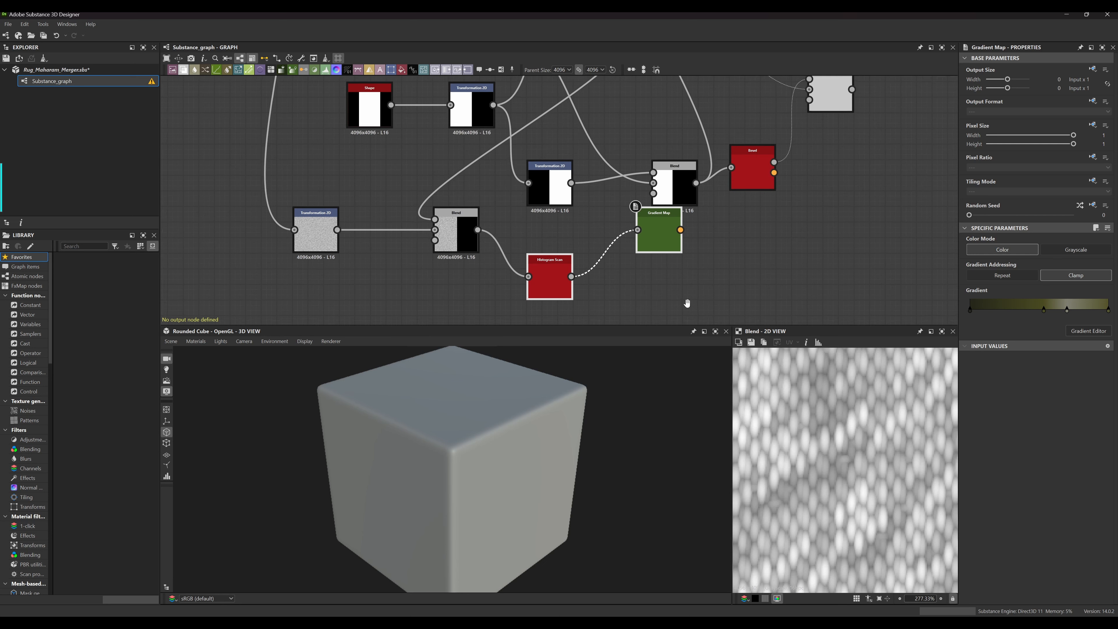
left_click_drag(655, 241, 655, 262)
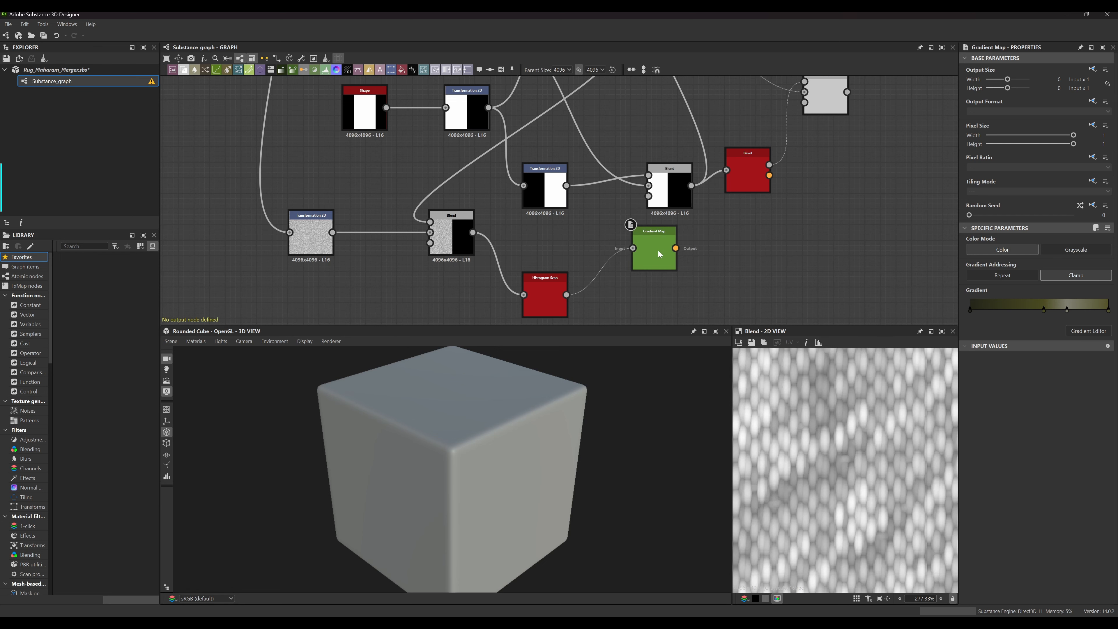
Preview the copied Gradient Map and examine its colouring of the masked weave, both whole and close up
double_click(658, 251)
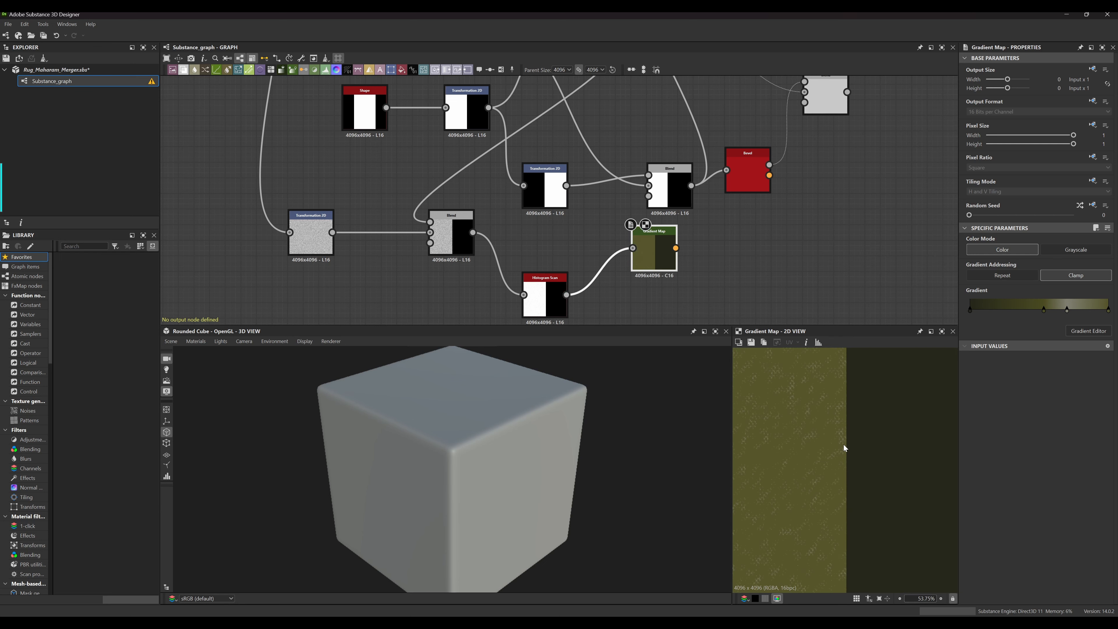
key("f")
middle_click_drag(639, 294, 544, 245)
scroll(553, 228, "up", 3)
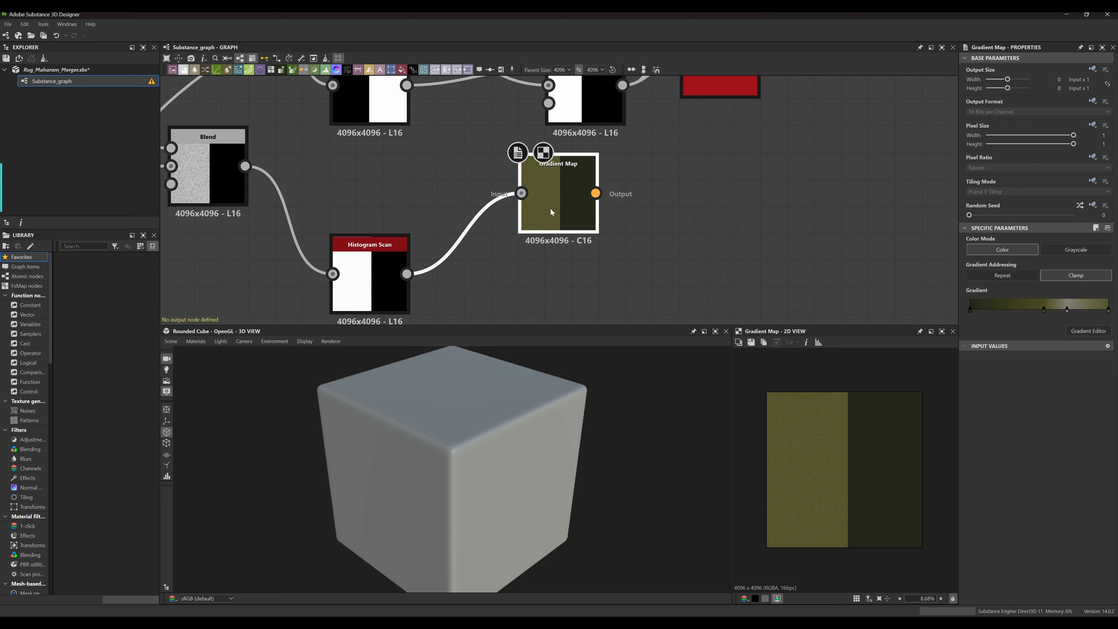
scroll(845, 465, "up", 6)
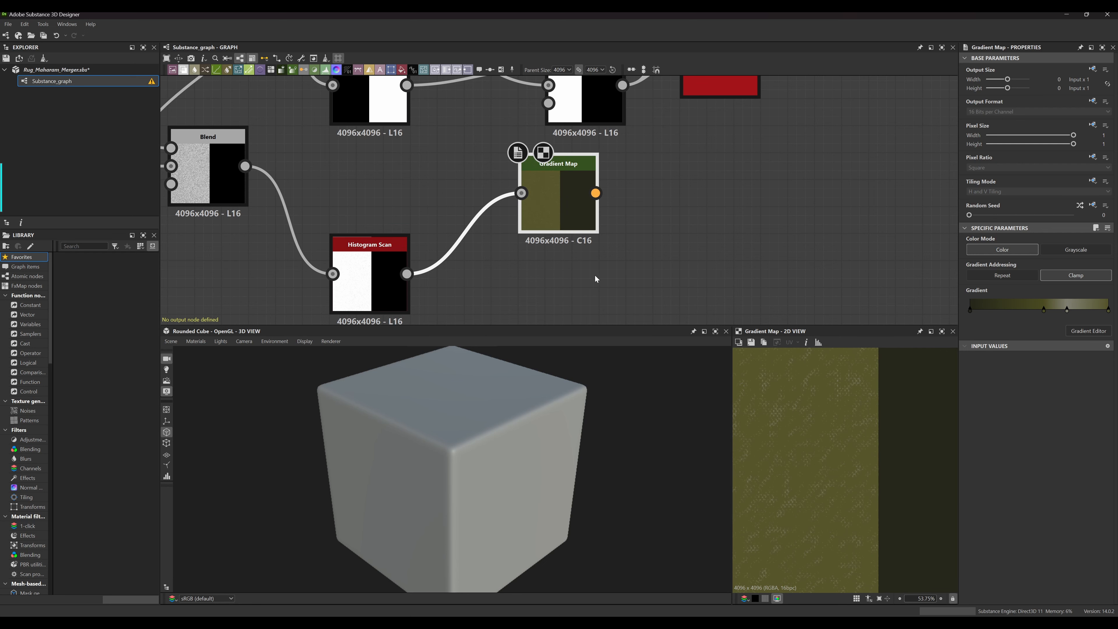
middle_click_drag(578, 255, 611, 227)
middle_click_drag(576, 194, 569, 218)
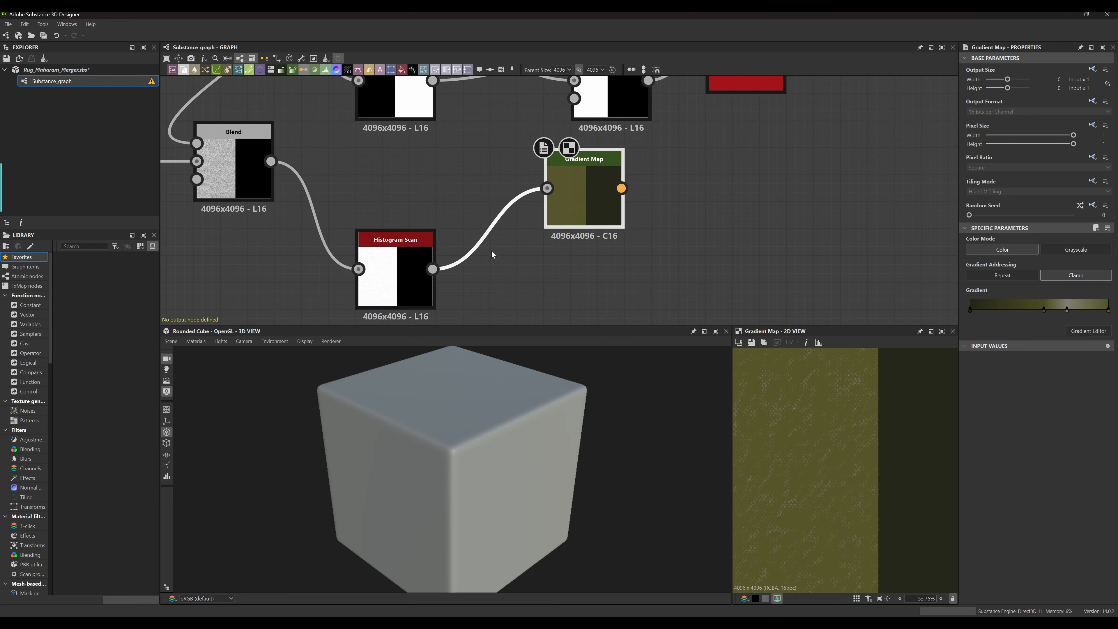
middle_click_drag(607, 287, 610, 268)
scroll(513, 274, "down", 2)
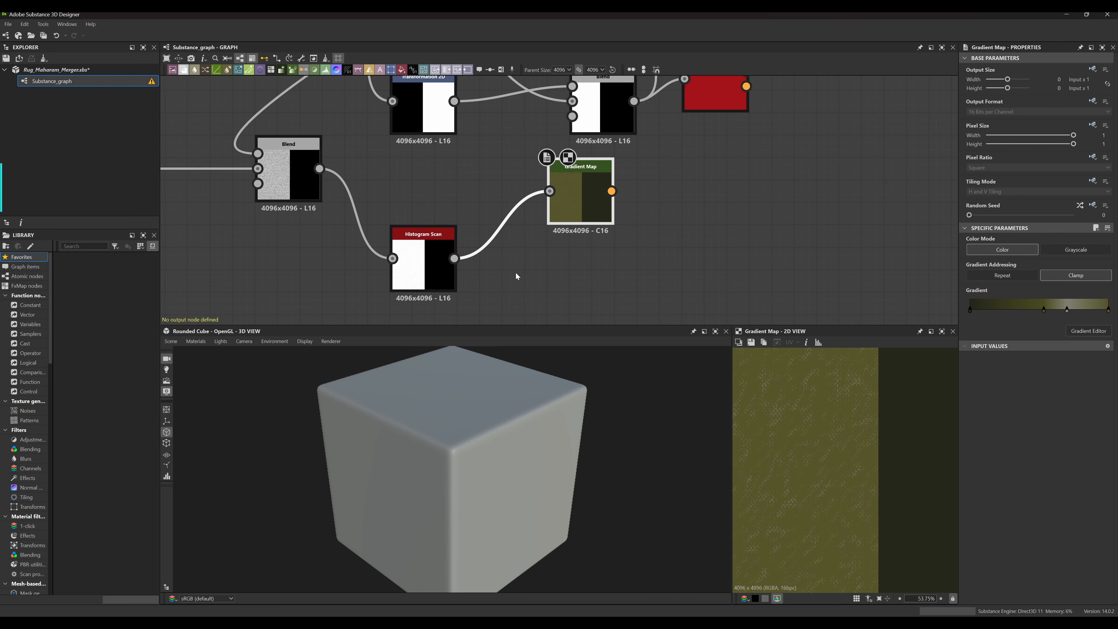
Line up the copied Gradient Map horizontally with the Histogram Scan copy that feeds it
middle_click_drag(516, 273, 537, 260)
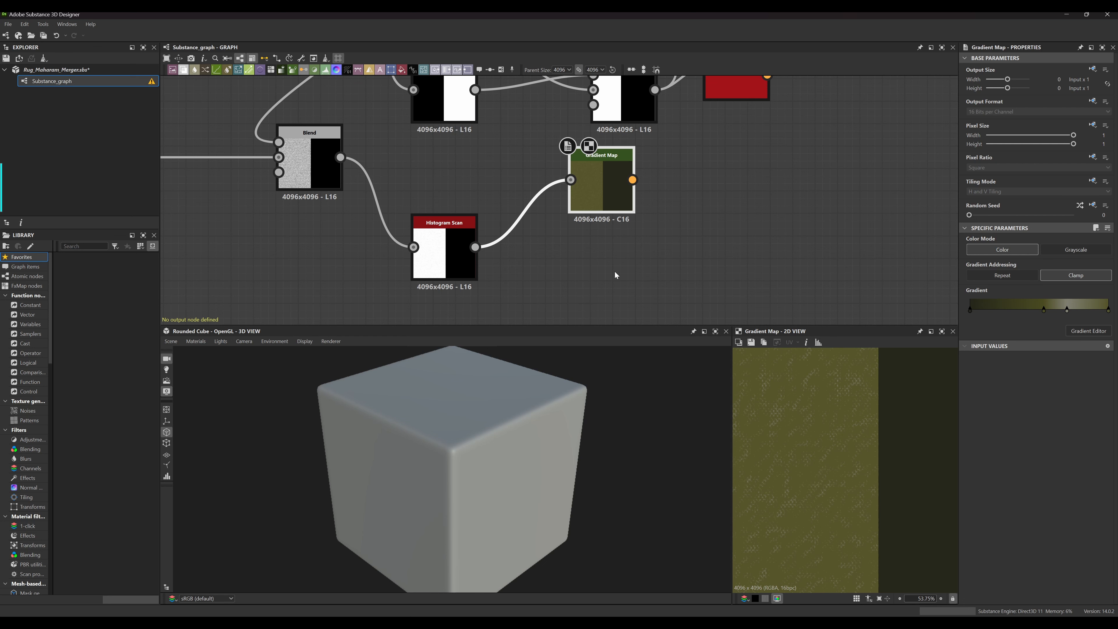
scroll(634, 242, "up", 3)
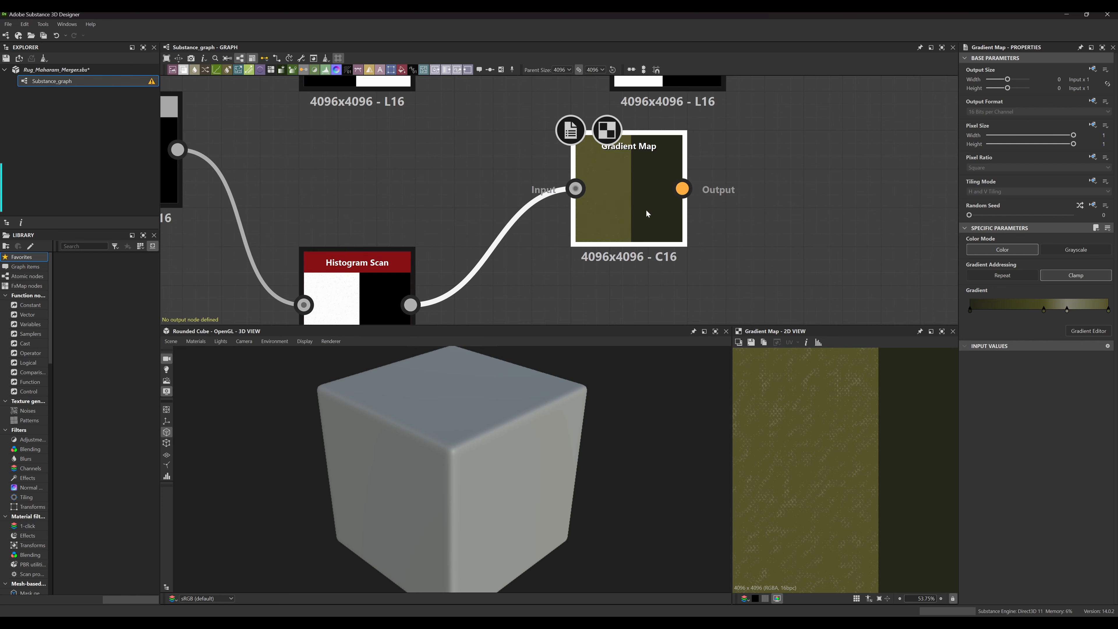
scroll(638, 224, "down", 3)
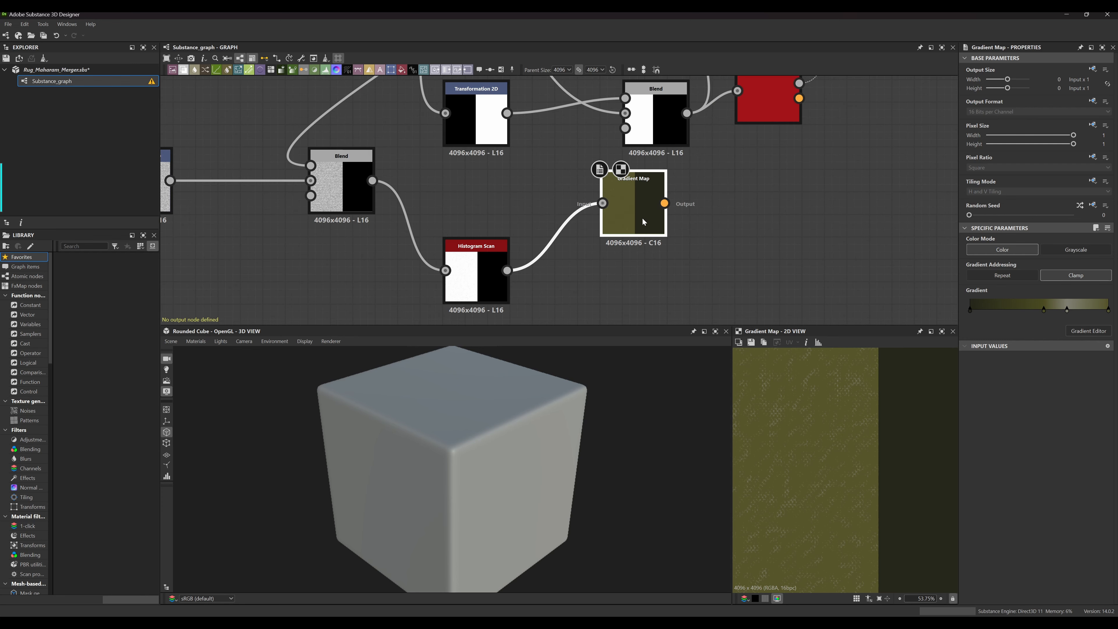
middle_click_drag(641, 235, 667, 246)
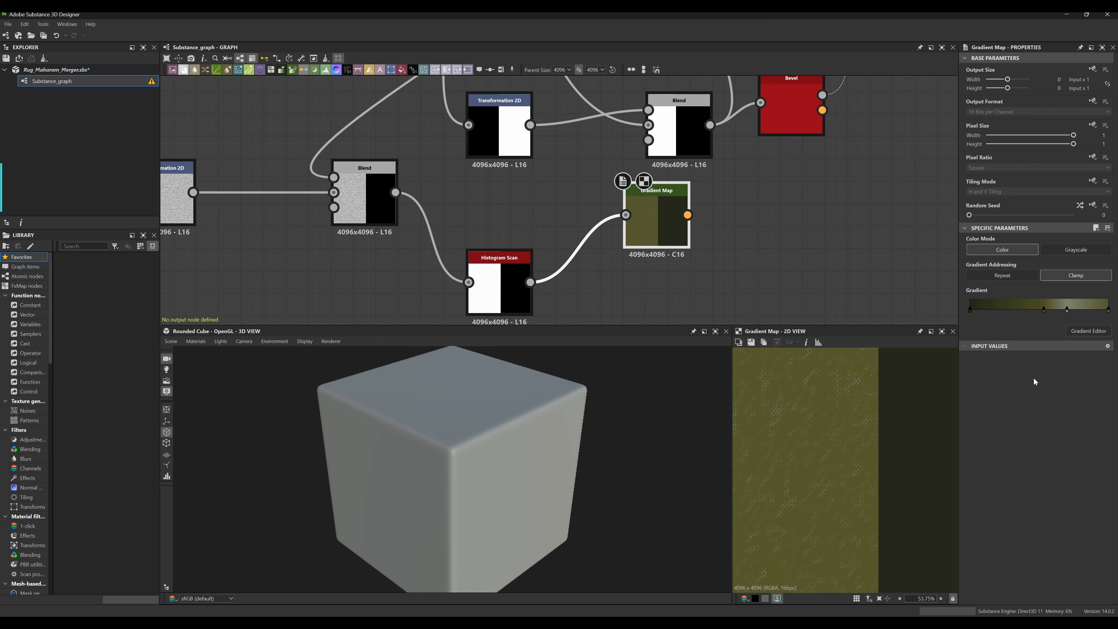
scroll(665, 257, "up", 5)
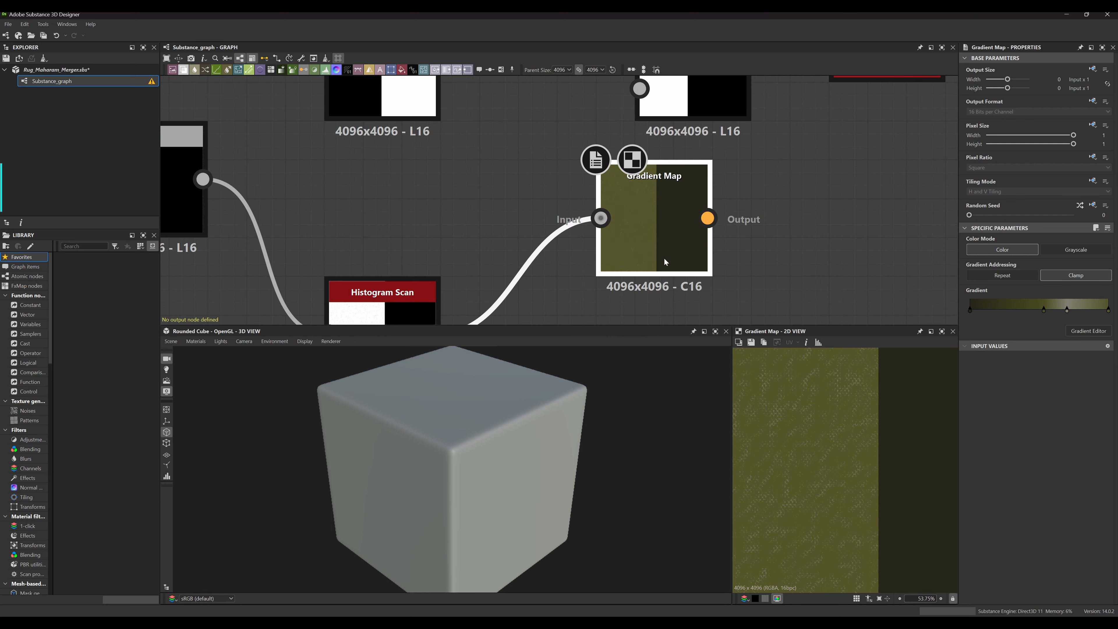
scroll(714, 175, "down", 5)
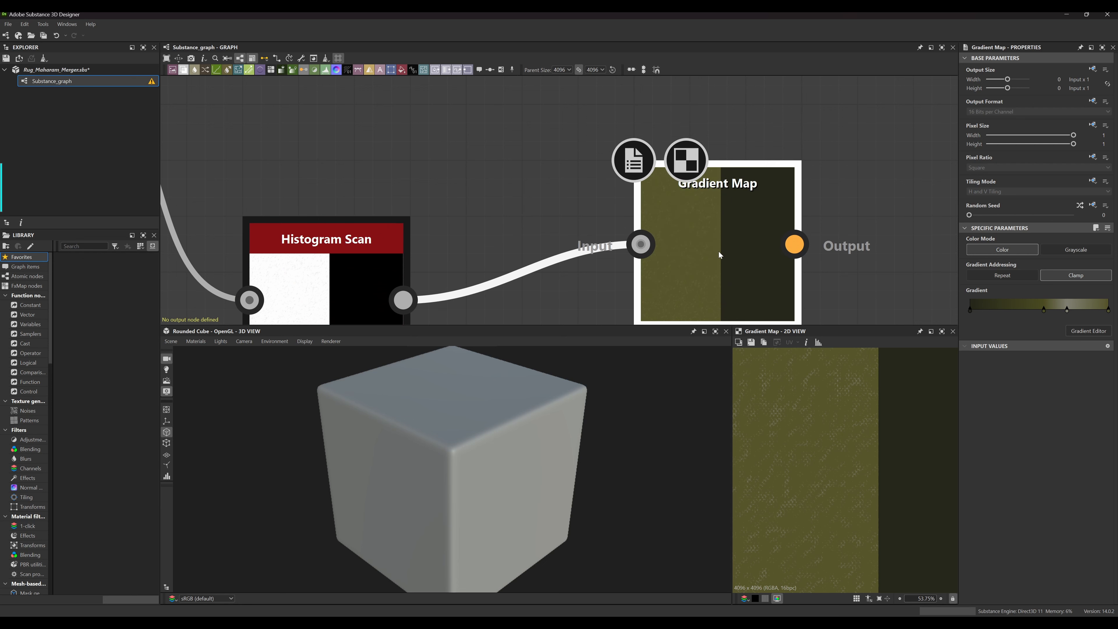
left_click_drag(707, 206, 785, 215)
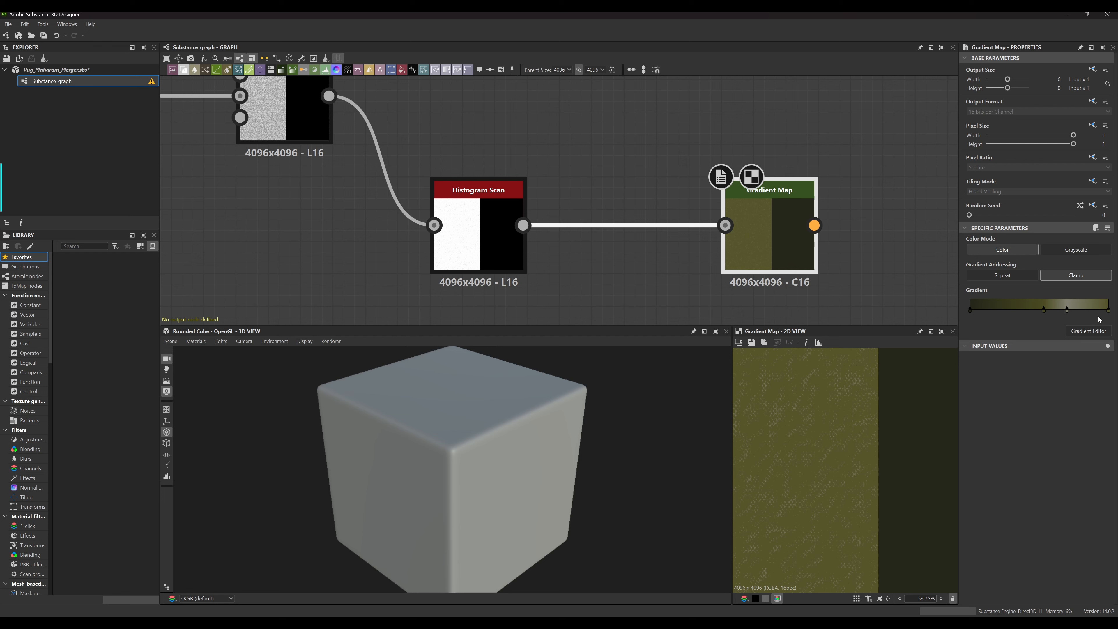
Swap the copied Gradient Map's end keys, putting olive near the gradient's start and the dark key at its end
left_click_drag(1109, 310, 993, 309)
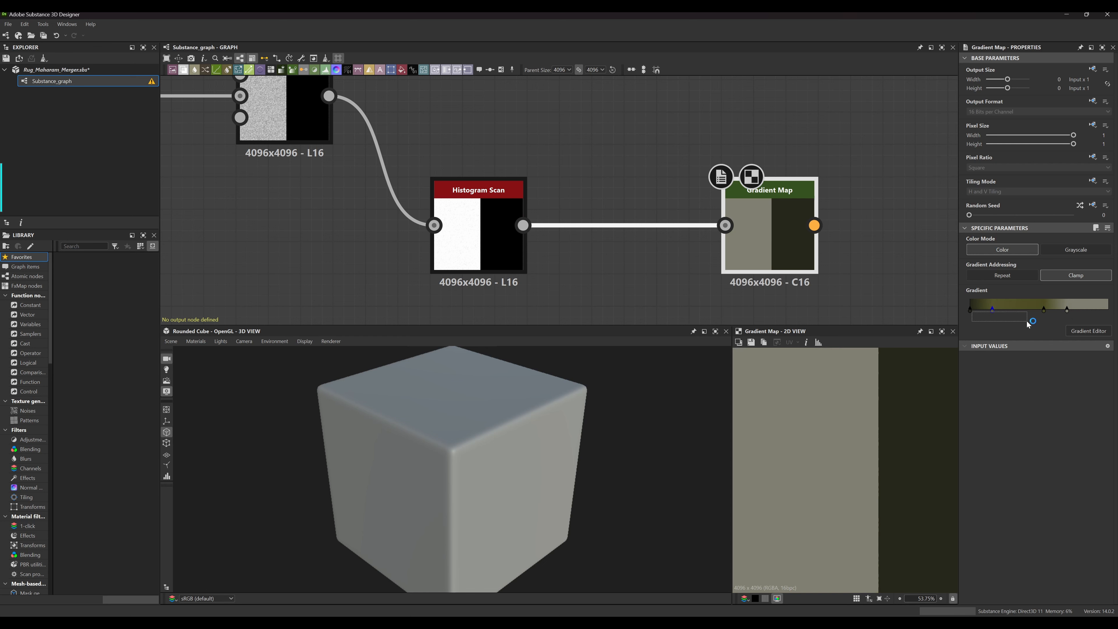
left_click_drag(972, 309, 1109, 316)
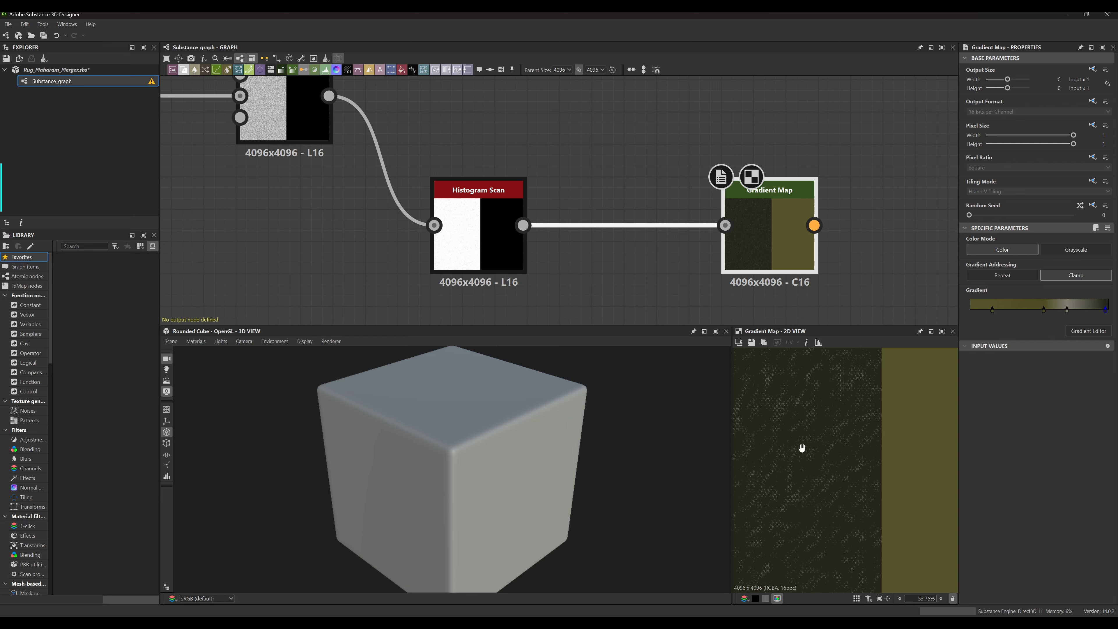
scroll(829, 440, "down", 8)
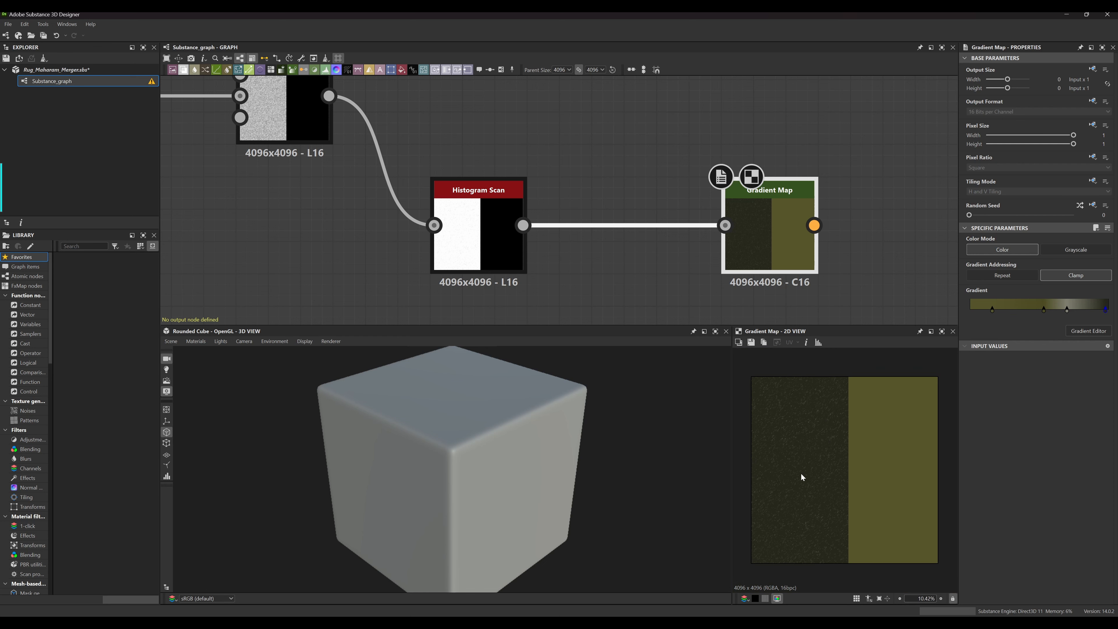
scroll(801, 475, "up", 12)
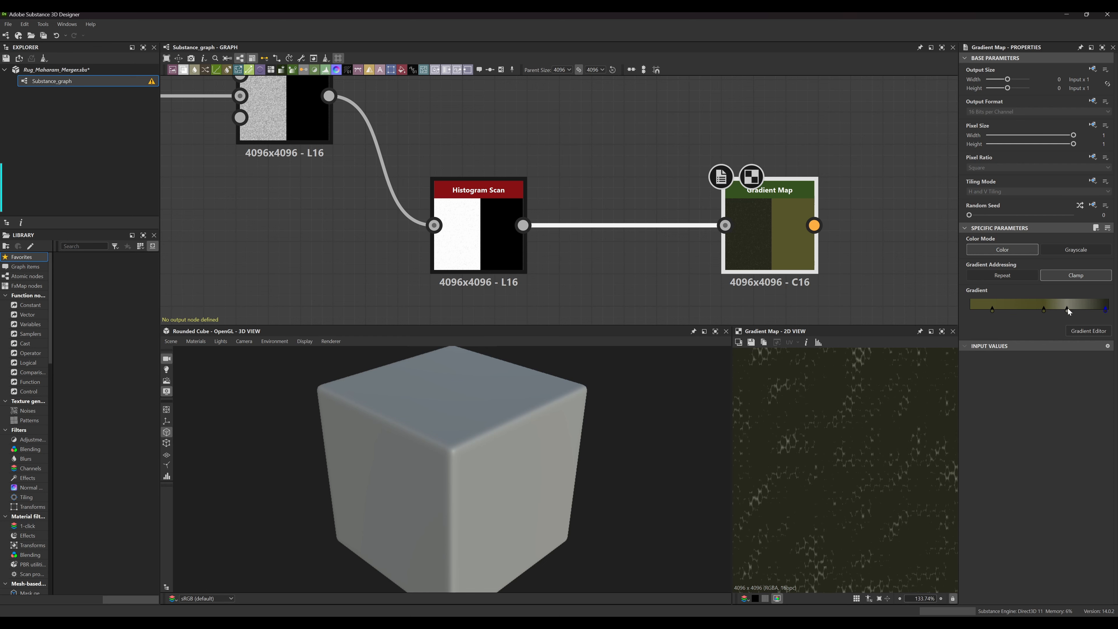
Shift the copied gradient's grey key slightly toward the dark end and check the weave highlights whole and close up
left_click_drag(1068, 310, 1075, 311)
scroll(833, 447, "down", 11)
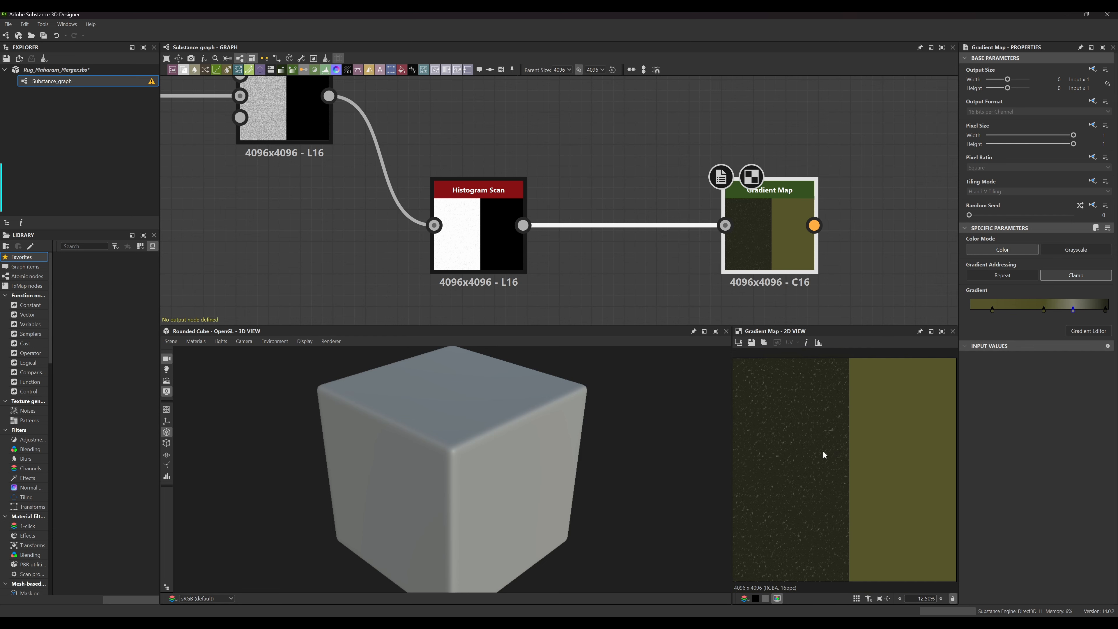
scroll(852, 451, "down", 3)
scroll(835, 452, "up", 4)
scroll(839, 448, "down", 4)
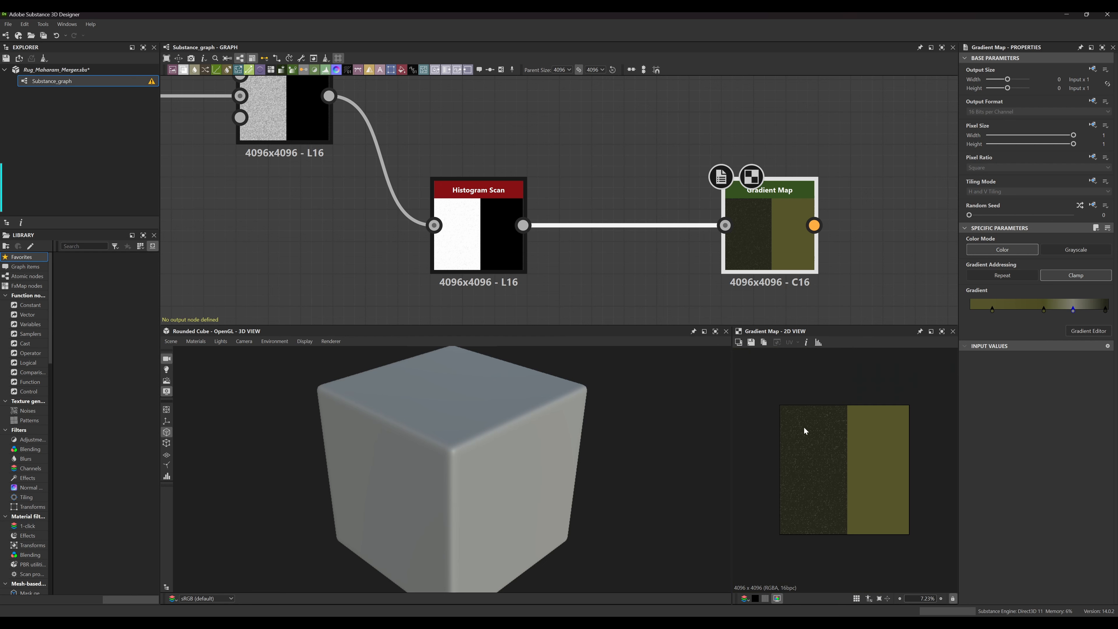
scroll(802, 454, "up", 13)
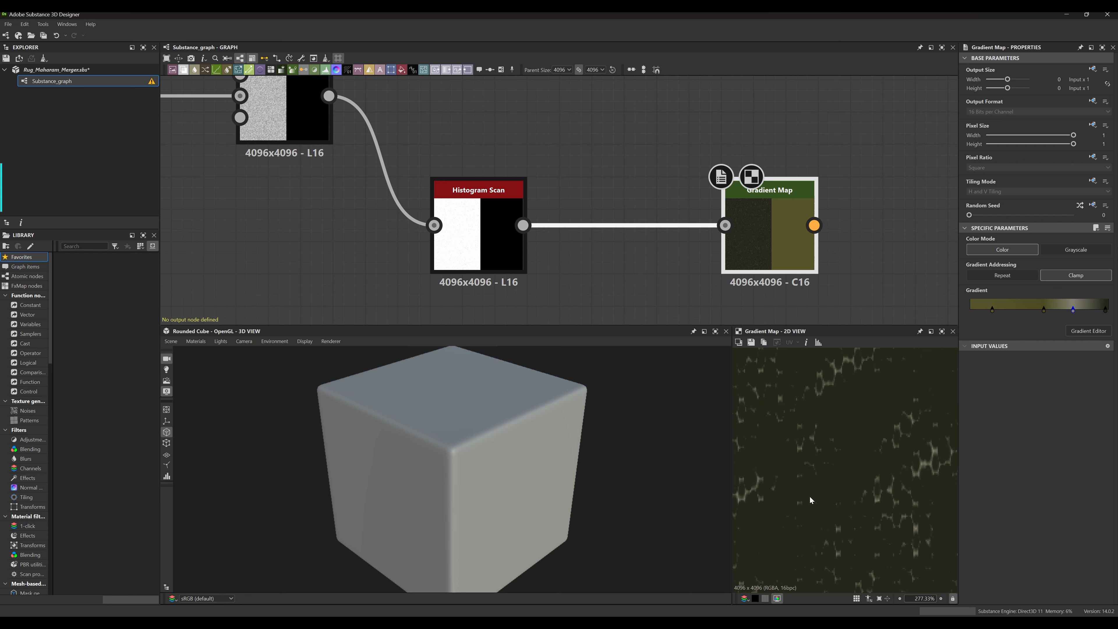
scroll(858, 472, "up", 3)
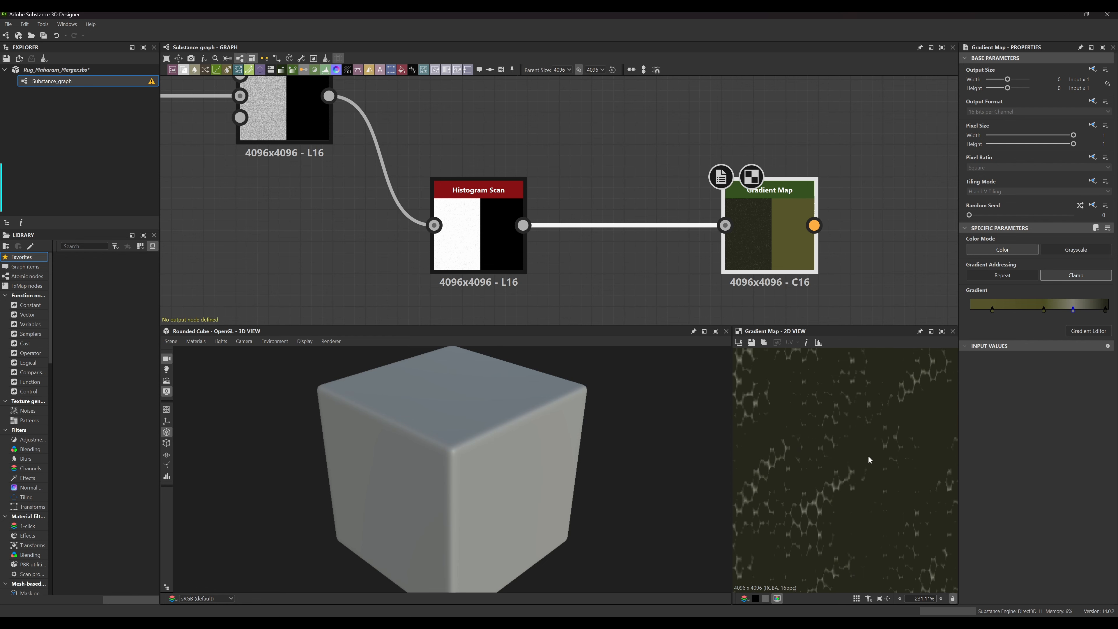
Move the copied gradient's olive key to the start at position 0.003 and darken its colour to #292913
left_click(1108, 310)
left_click_drag(993, 311, 971, 313)
double_click(971, 311)
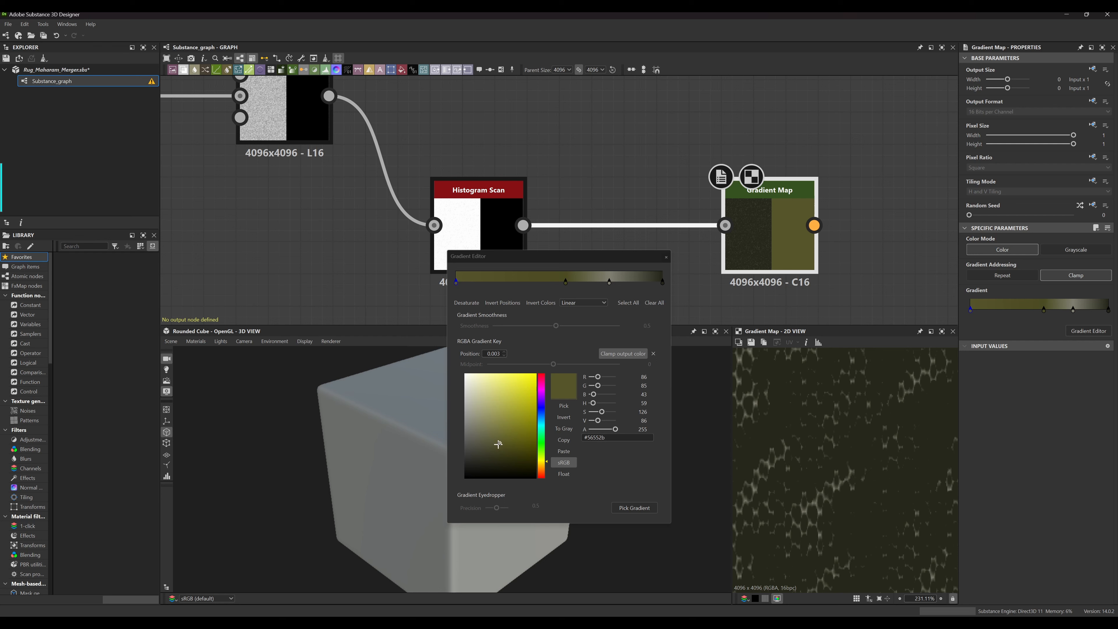
left_click_drag(499, 444, 503, 462)
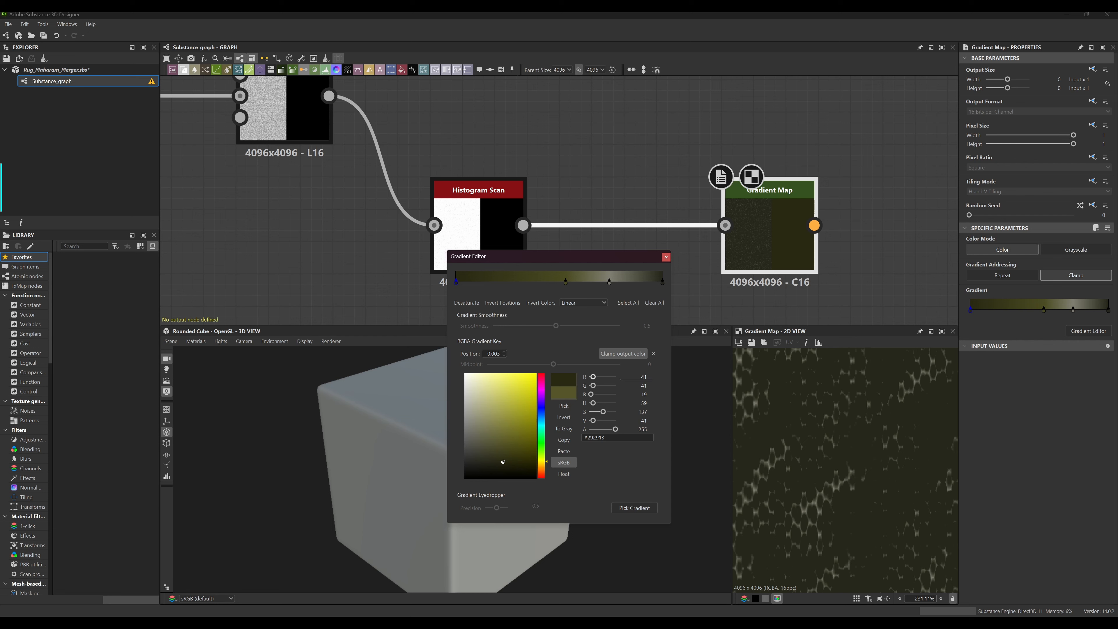
left_click(666, 257)
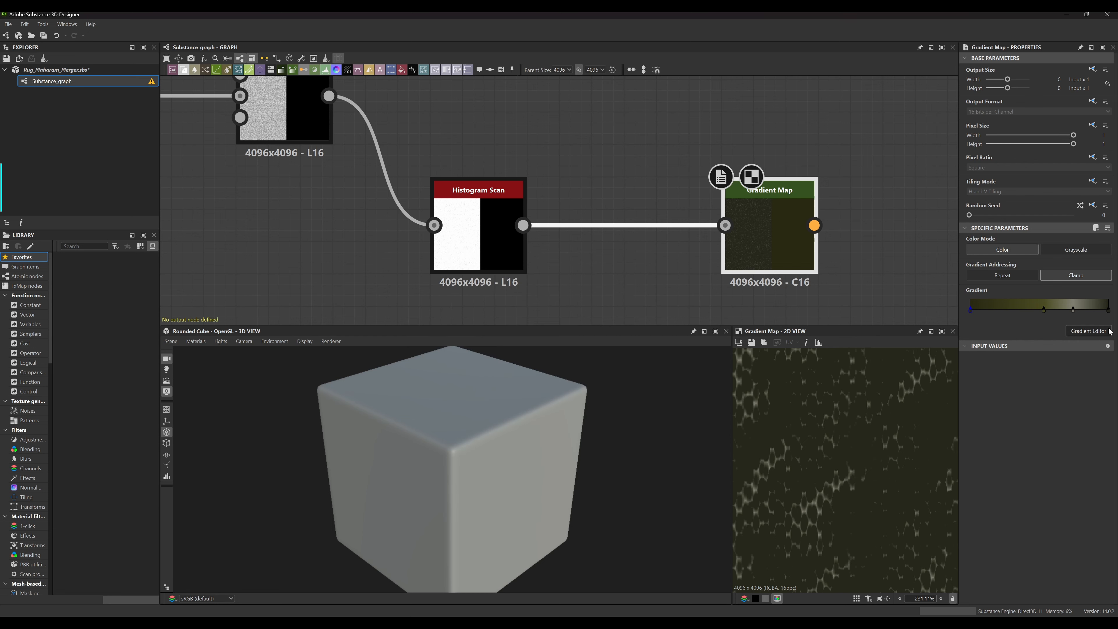
Lighten the copied gradient's end key at position 1.000 to #2f3020
double_click(1109, 310)
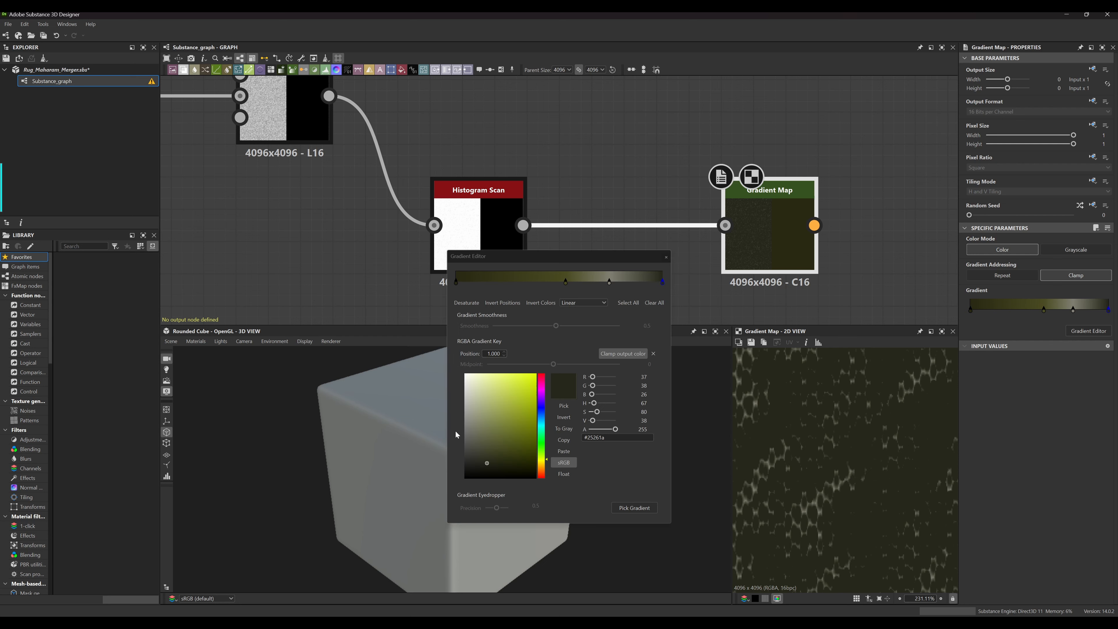
left_click(488, 461)
left_click(489, 459)
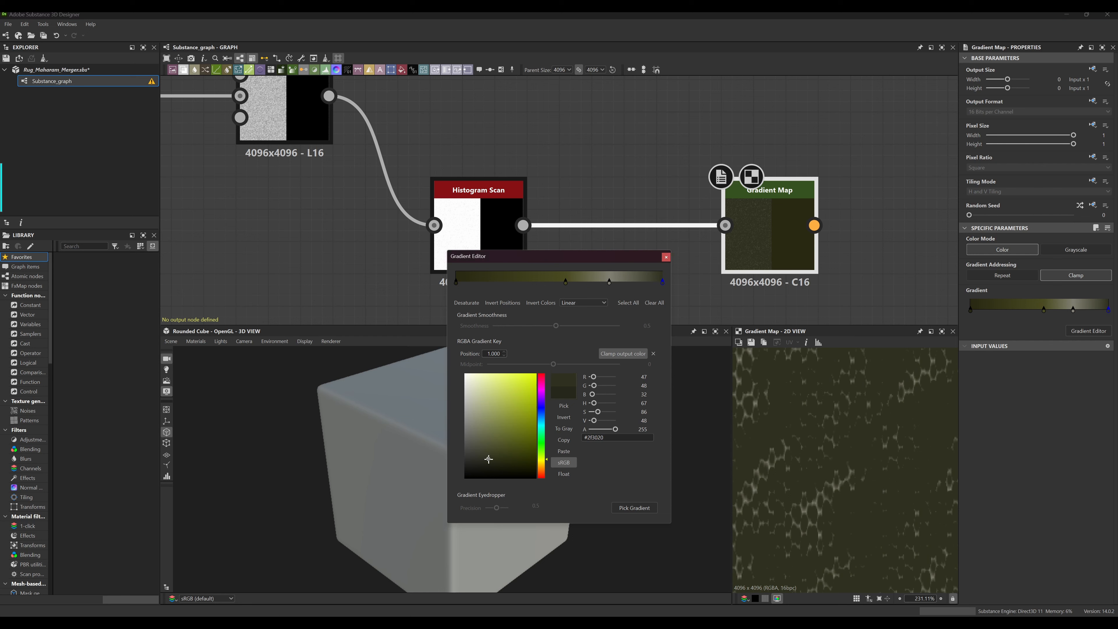
left_click(488, 459)
left_click(666, 257)
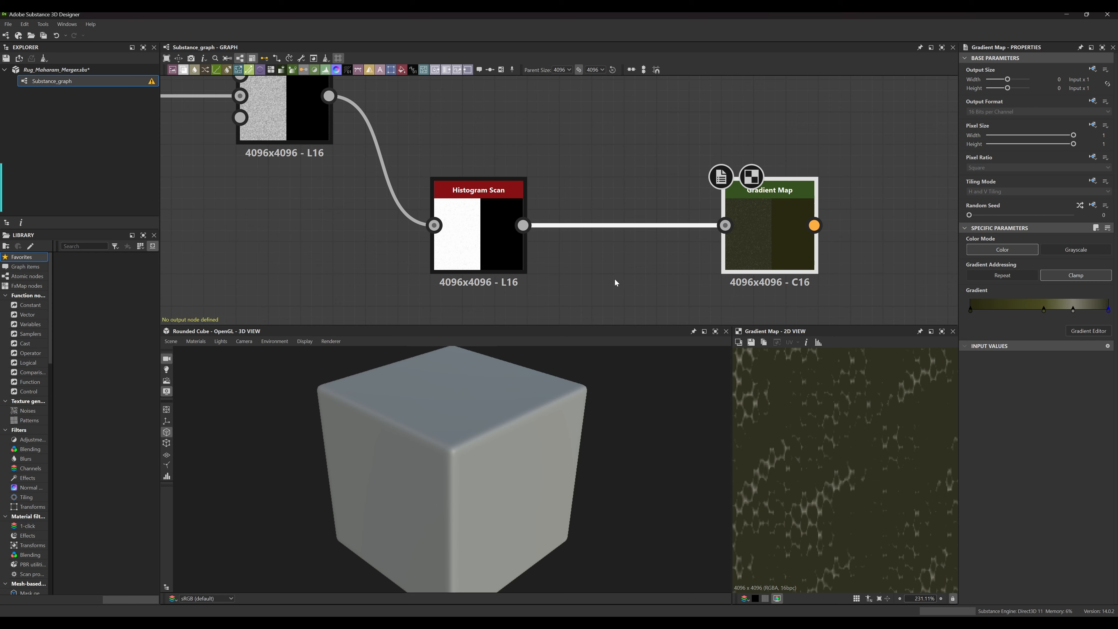
Preview the original Gradient Map in the upper branch and examine its olive weave whole and close up
scroll(616, 283, "down", 5)
scroll(669, 237, "up", 4)
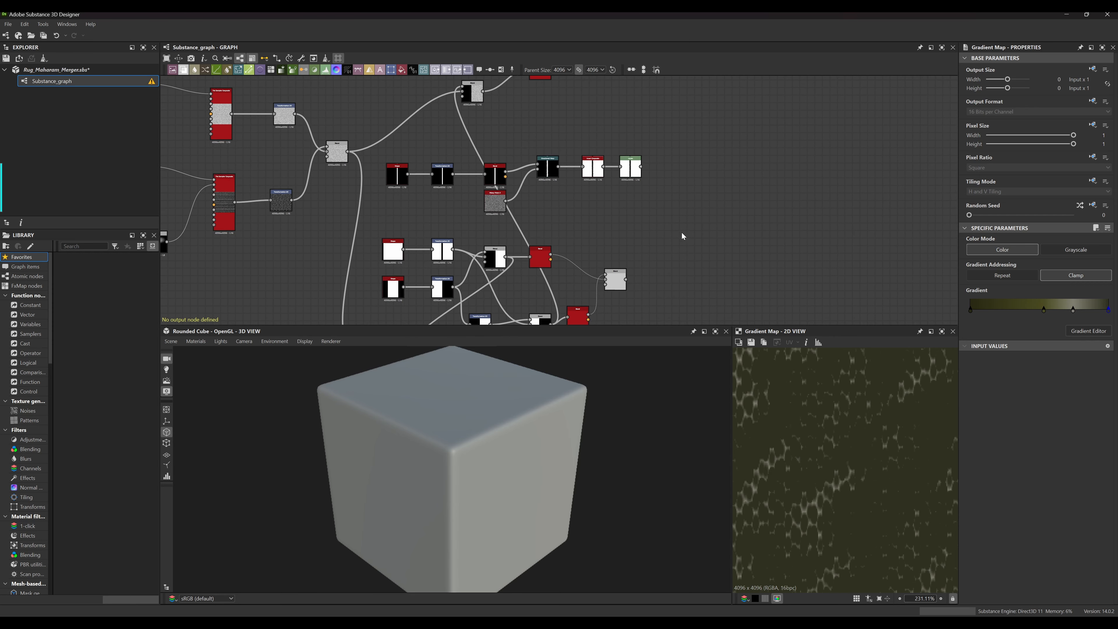
middle_click_drag(671, 178, 697, 224)
double_click(625, 118)
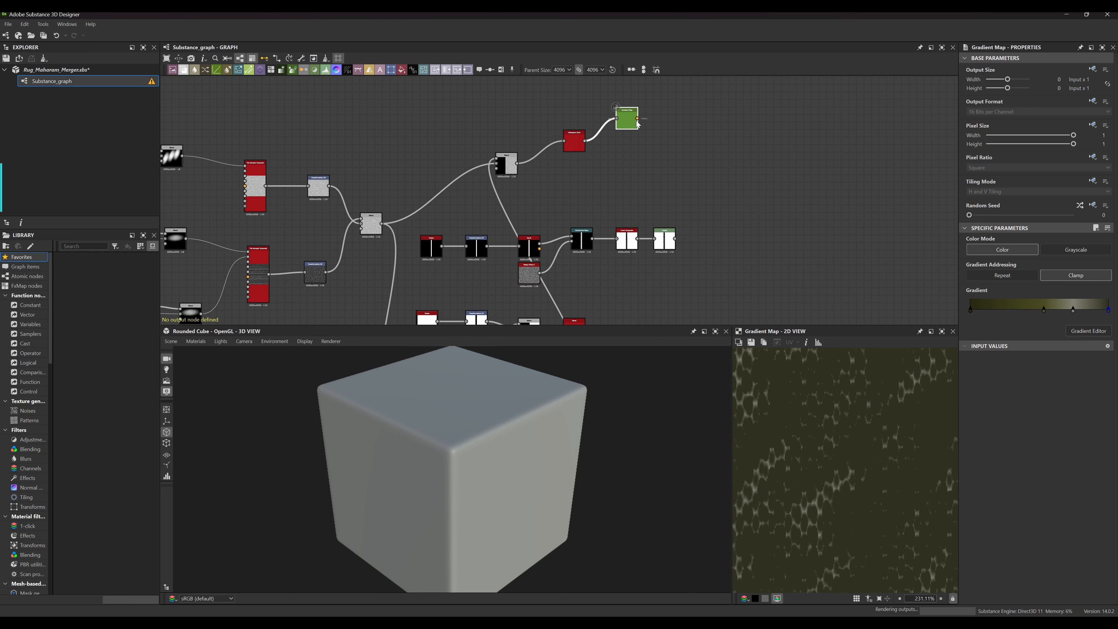
scroll(844, 460, "down", 6)
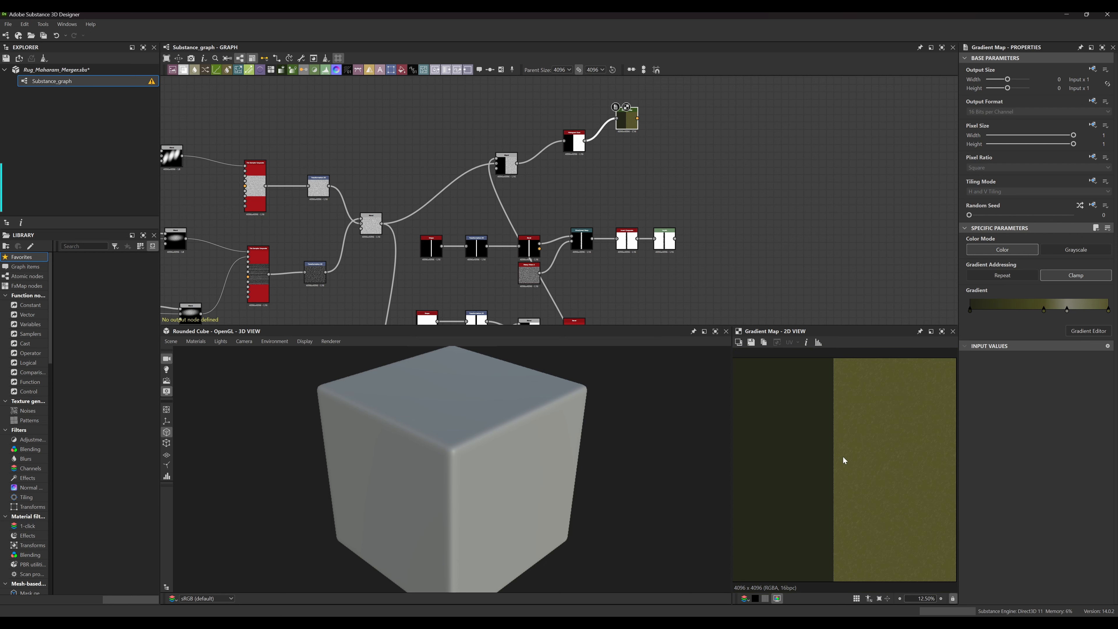
scroll(859, 468, "up", 2)
scroll(867, 475, "up", 5)
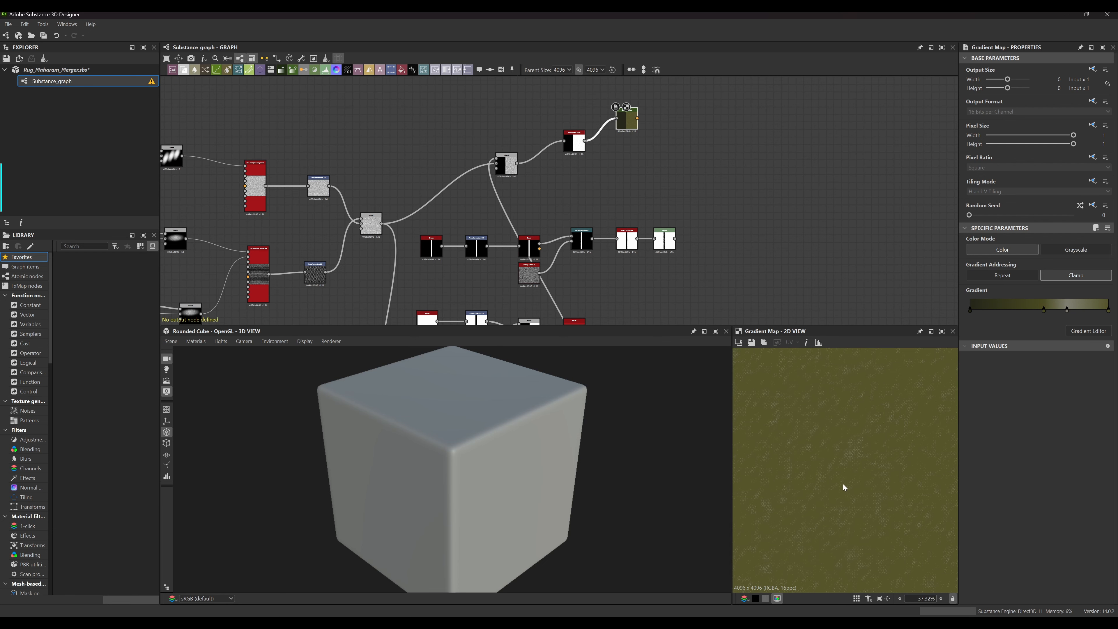
scroll(856, 482, "down", 5)
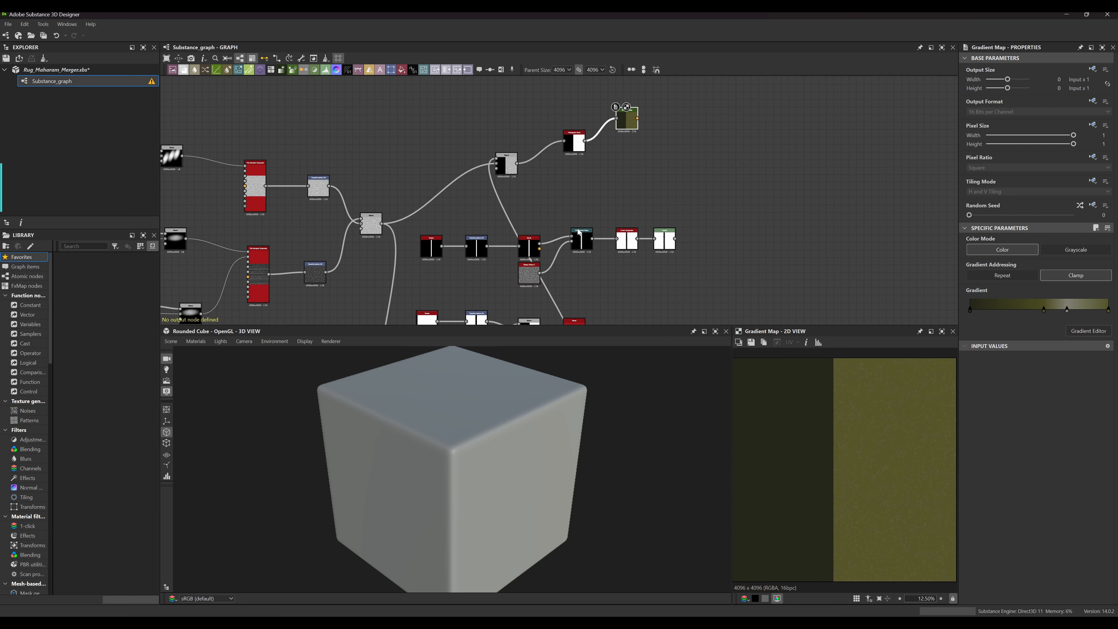
Preview the recoloured Gradient Map copy in the lower branch and compare its dark weave at several magnifications
scroll(607, 257, "down", 3)
scroll(597, 272, "up", 6)
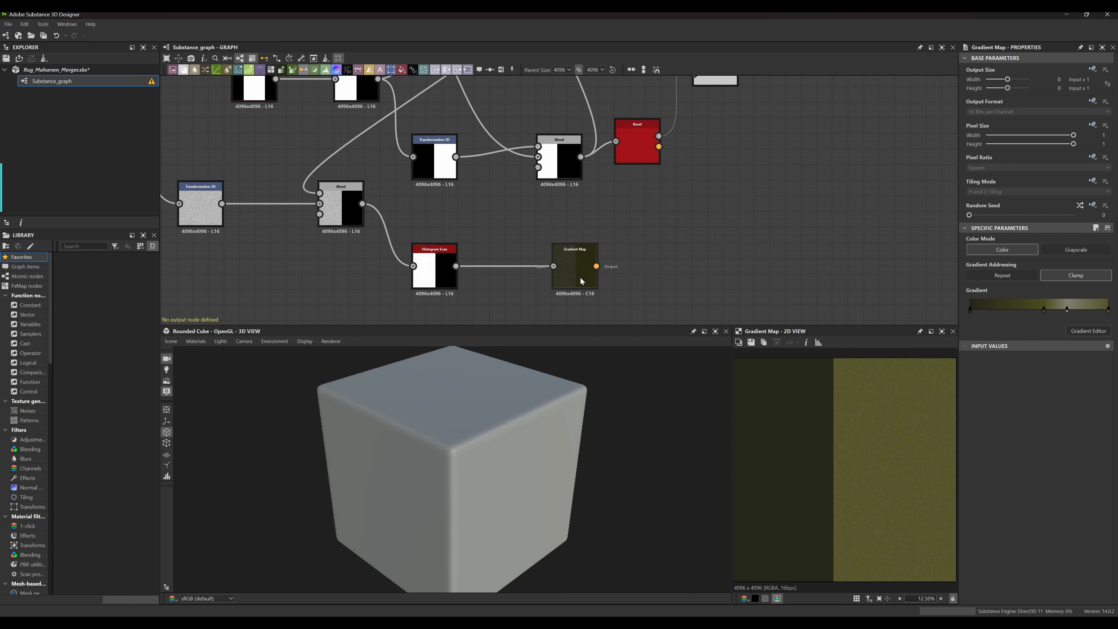
left_click(561, 270)
scroll(846, 489, "up", 6)
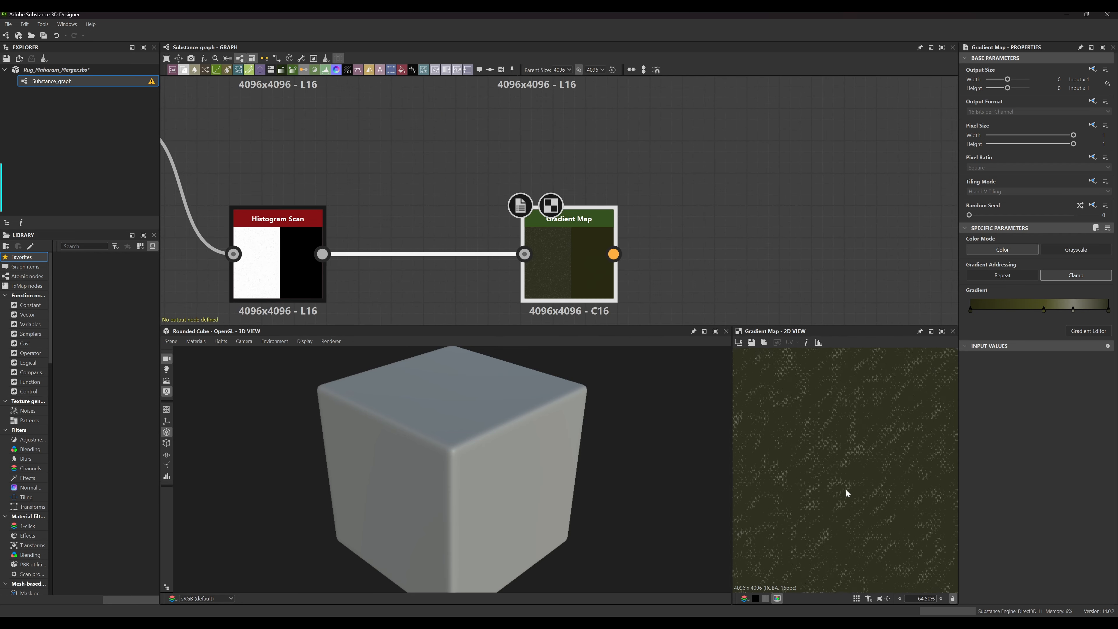
scroll(846, 480, "down", 5)
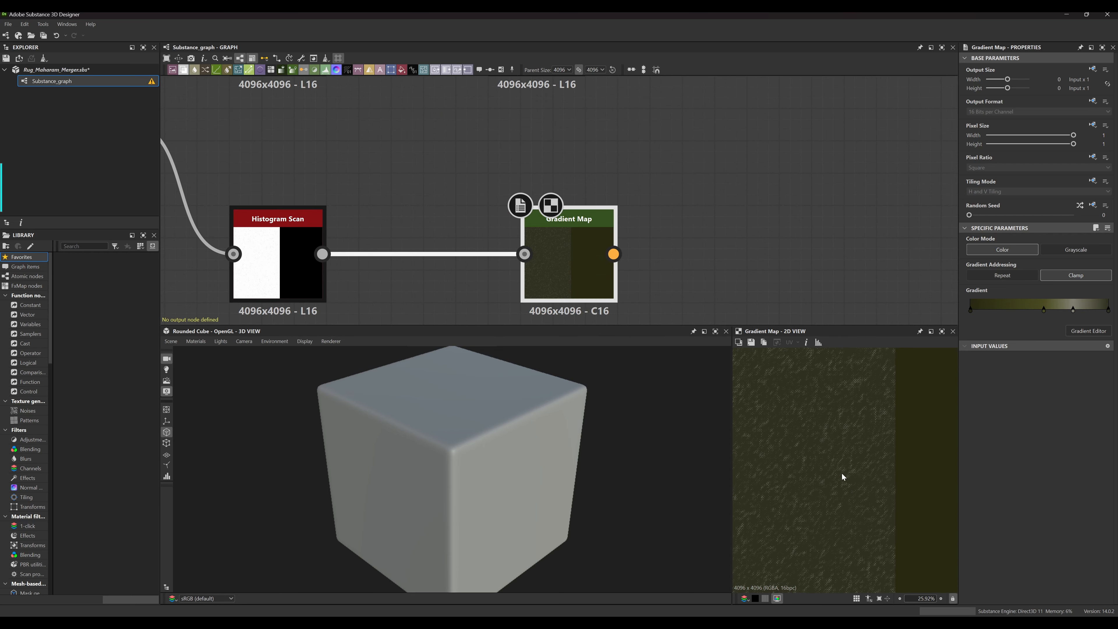
scroll(831, 448, "up", 6)
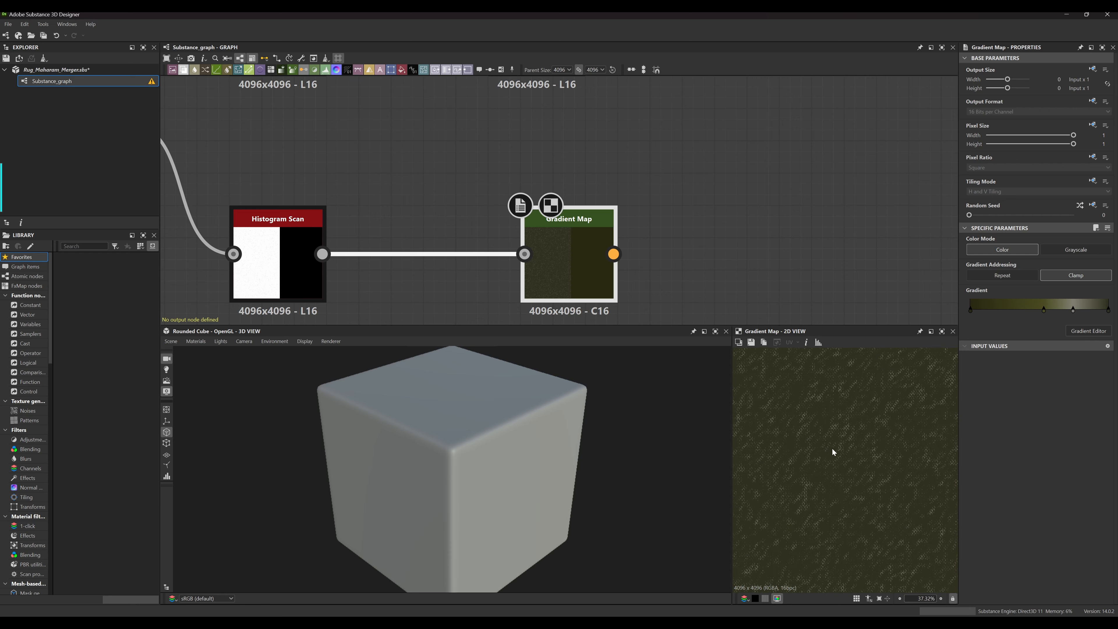
scroll(823, 453, "down", 6)
scroll(823, 454, "down", 1)
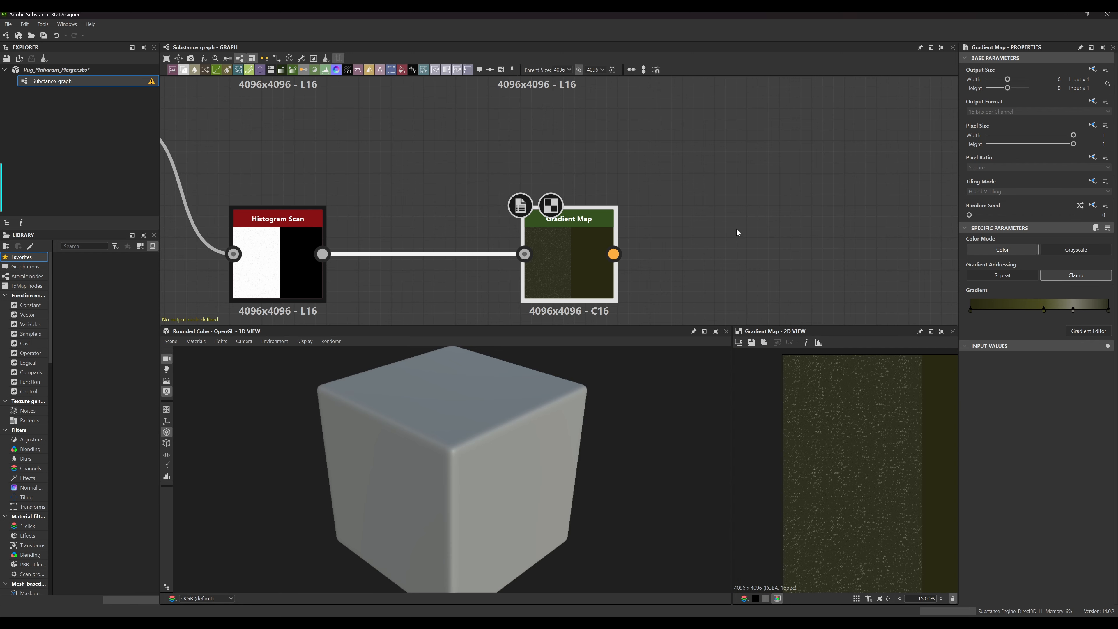
Return to the original Gradient Map's preview and compare its highlight pattern with the darker copy at high magnification
scroll(736, 232, "down", 6)
scroll(622, 198, "up", 3)
middle_click_drag(656, 136, 633, 258)
scroll(656, 162, "up", 4)
scroll(639, 194, "up", 6)
left_click(646, 183)
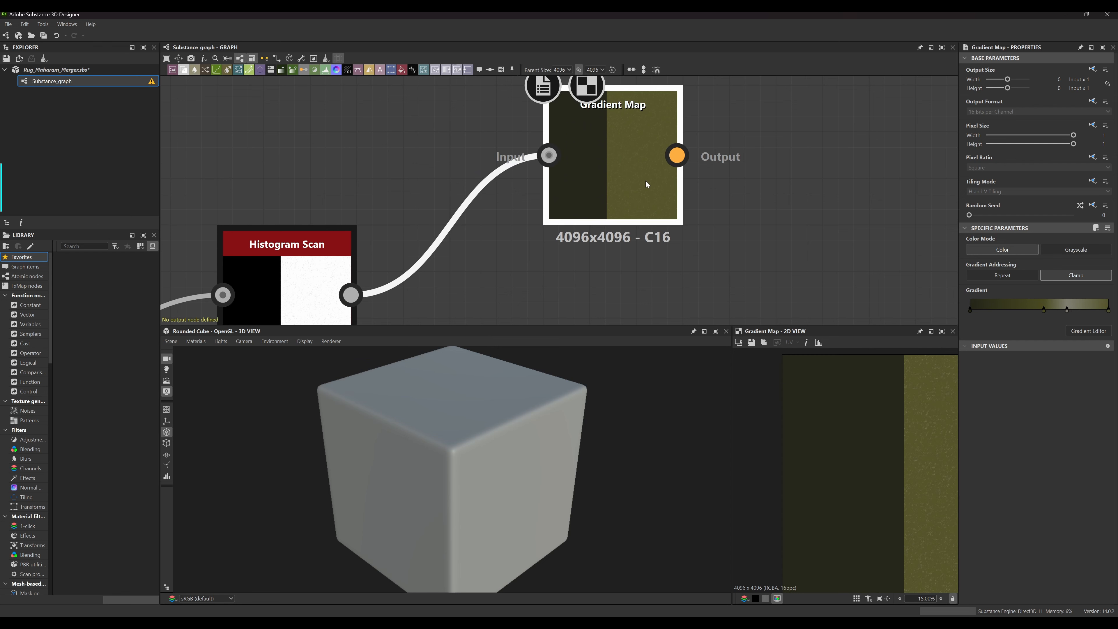
scroll(868, 482, "down", 4)
scroll(871, 476, "up", 5)
scroll(873, 476, "up", 5)
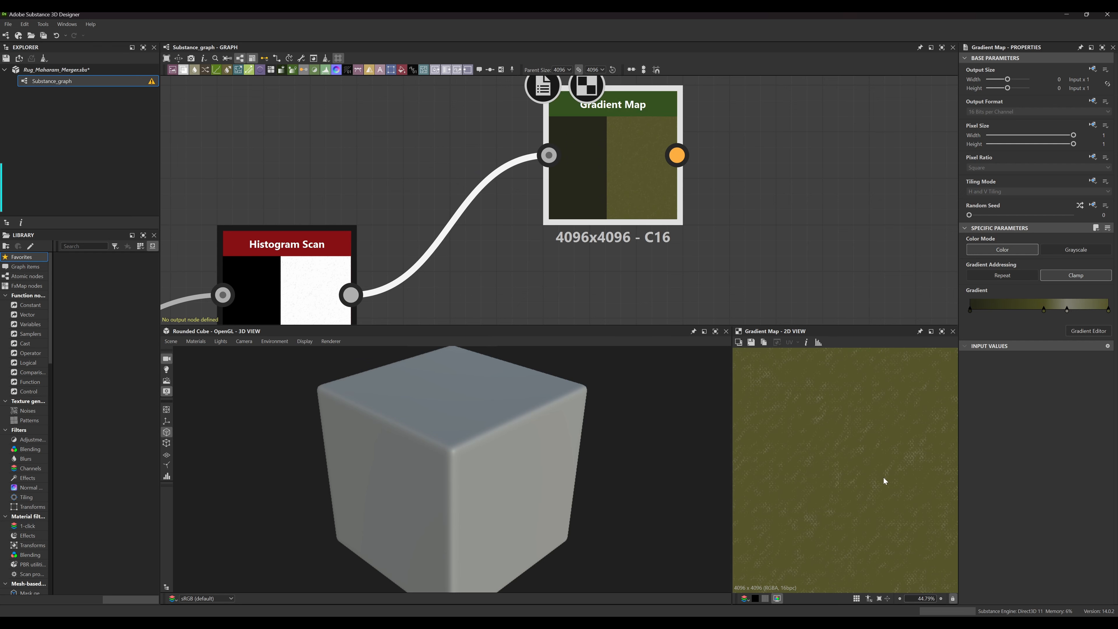
scroll(850, 474, "up", 5)
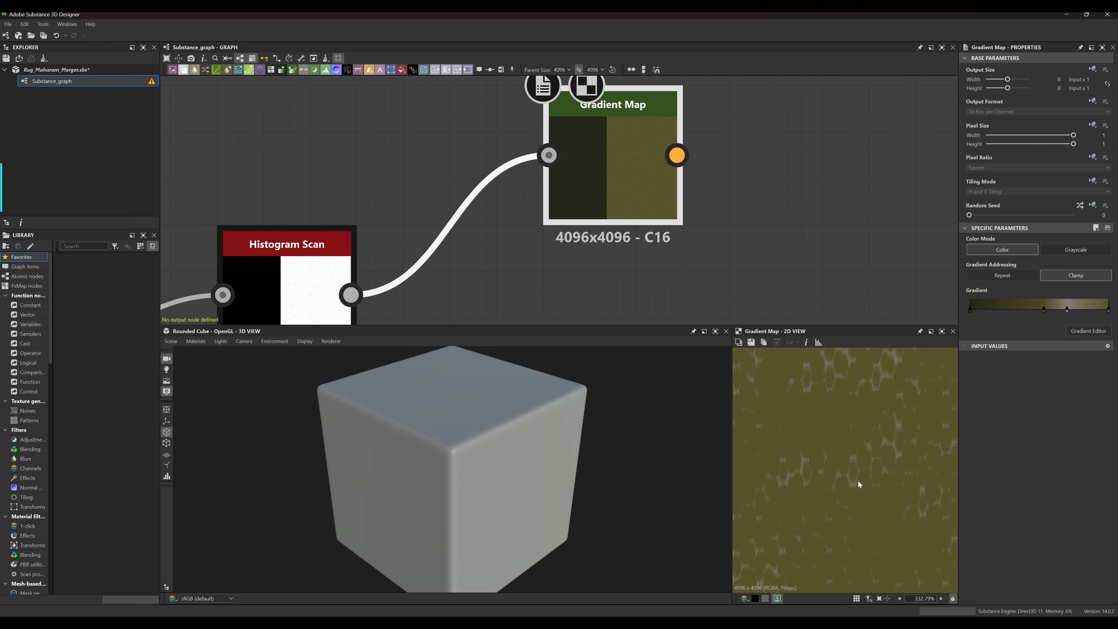
scroll(861, 479, "down", 13)
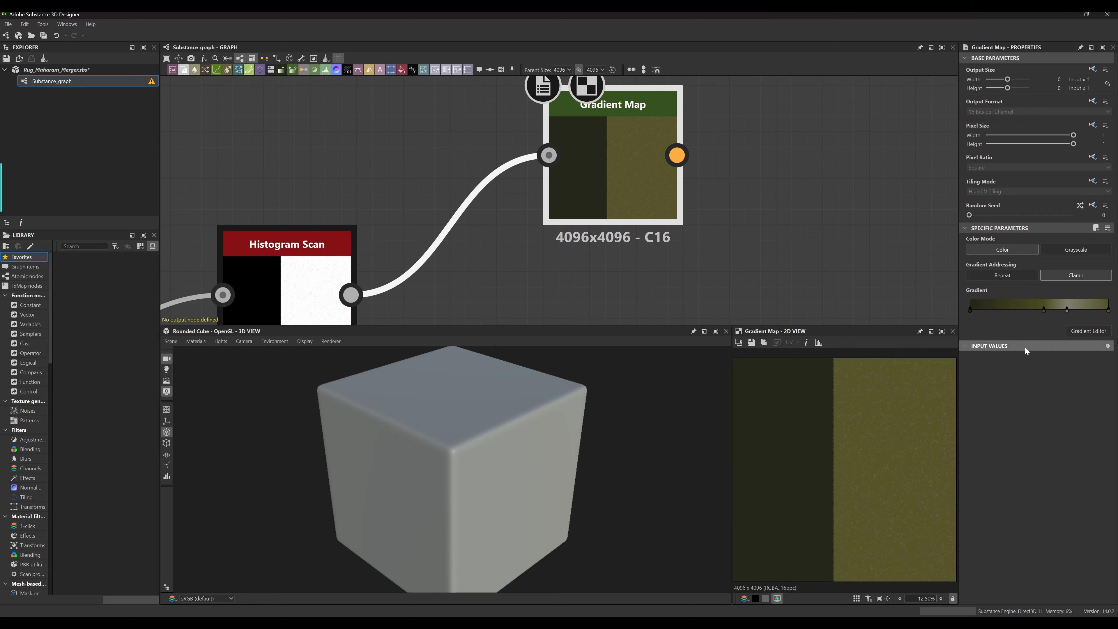
Shift the light grey key of the original Gradient Map's gradient closer to the gradient's bright end
scroll(906, 467, "up", 9)
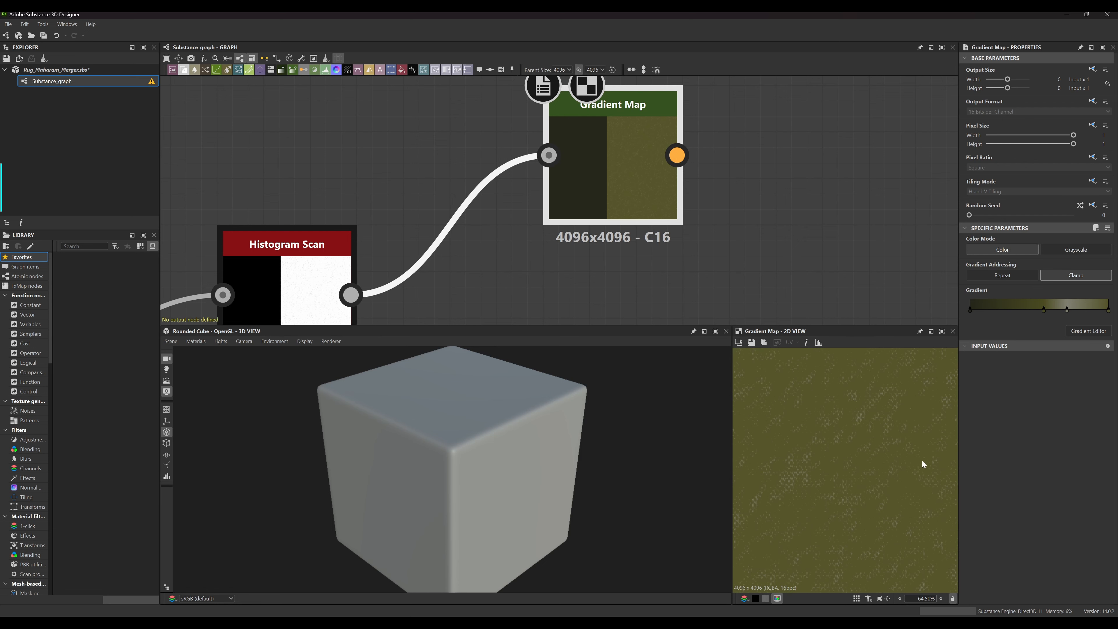
scroll(867, 436, "up", 4)
left_click_drag(1067, 311, 1089, 312)
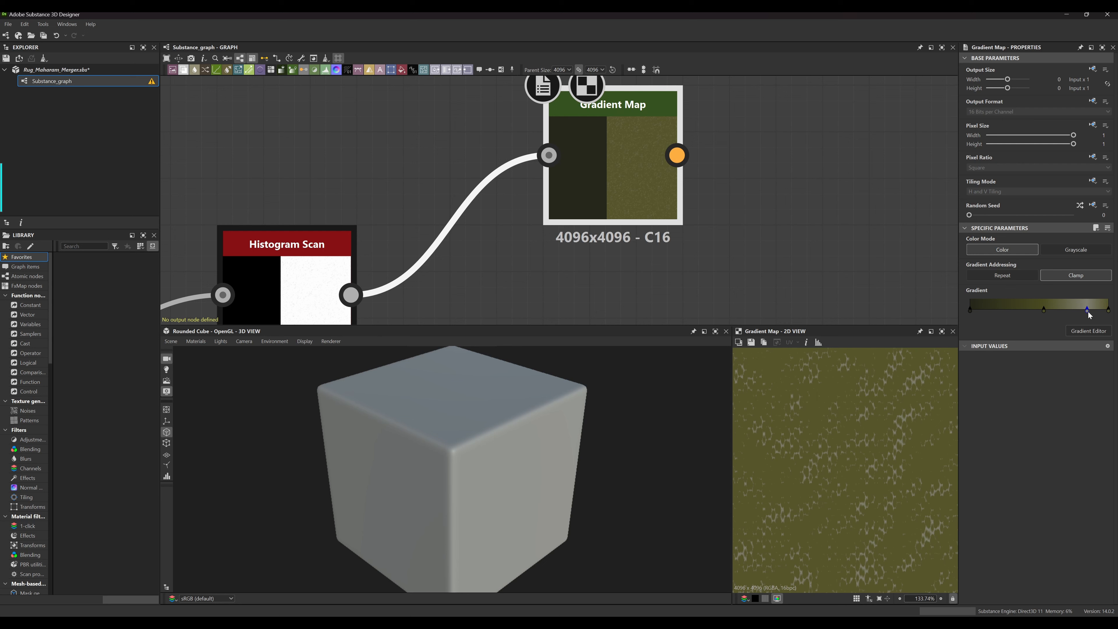
Examine the original Gradient Map's olive weave and highlight pattern at several magnifications, both whole and close up
scroll(867, 434, "down", 6)
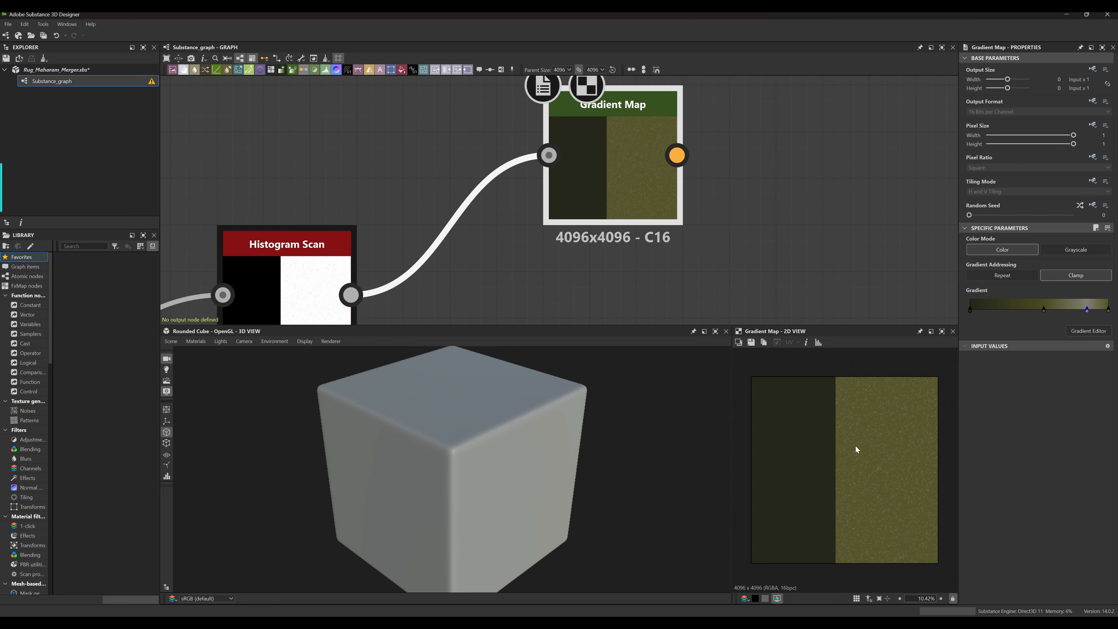
scroll(837, 457, "up", 5)
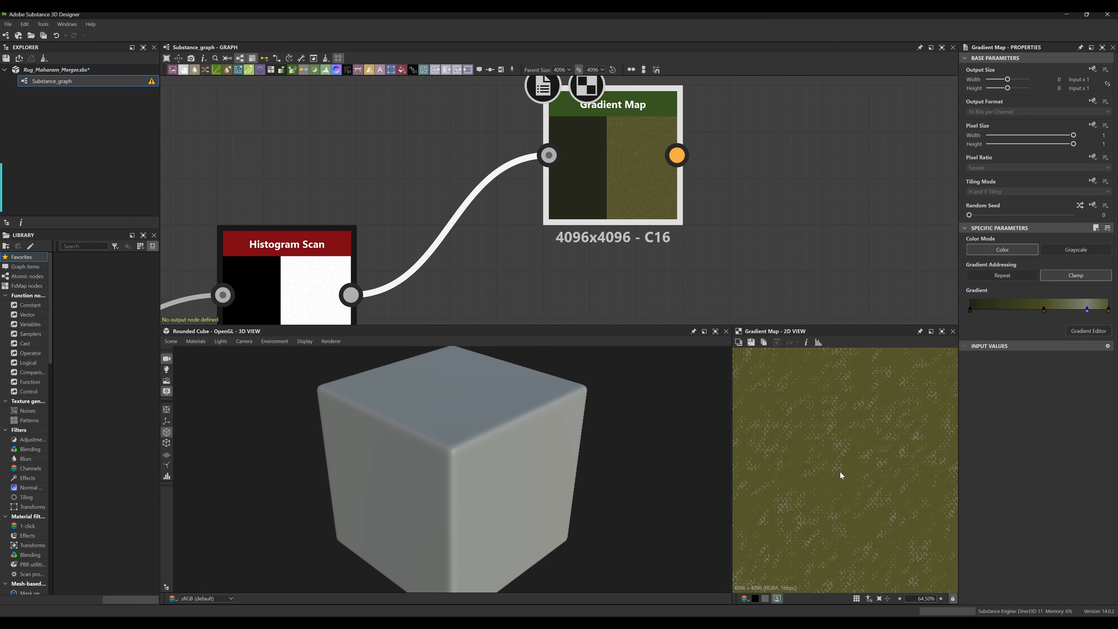
scroll(848, 465, "down", 1)
scroll(856, 453, "down", 4)
scroll(855, 452, "up", 8)
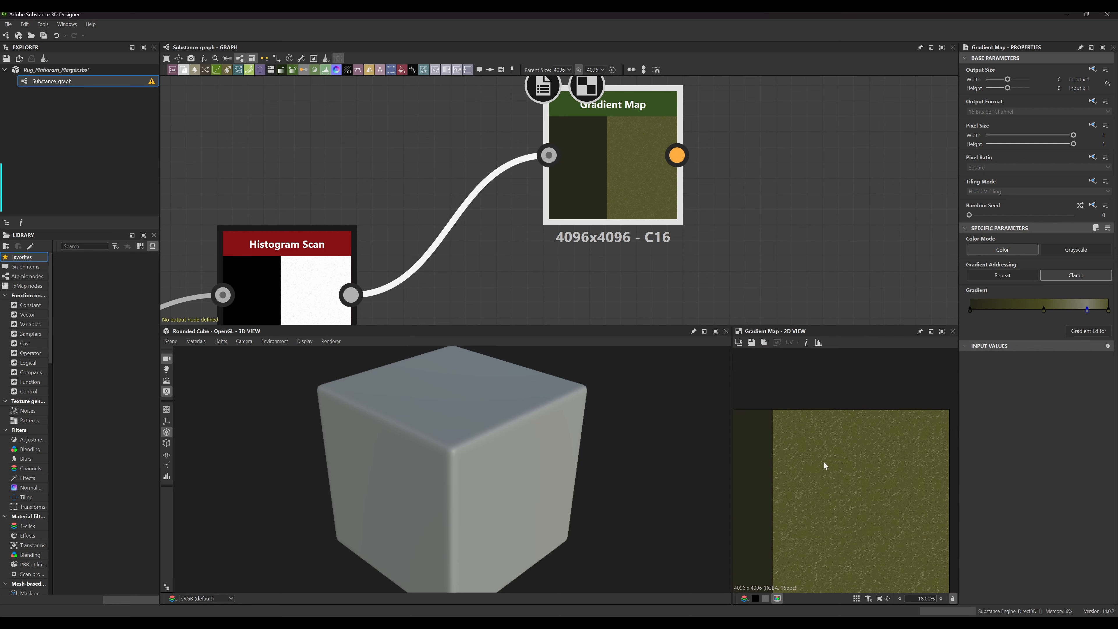
scroll(795, 449, "down", 1)
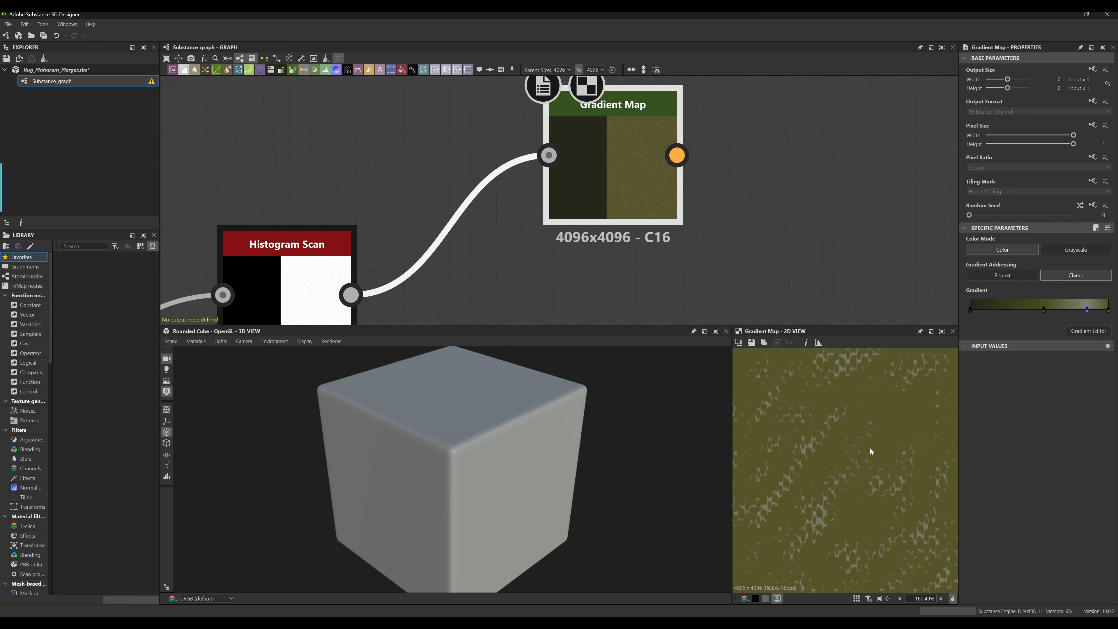
scroll(846, 428, "up", 4)
scroll(845, 436, "down", 13)
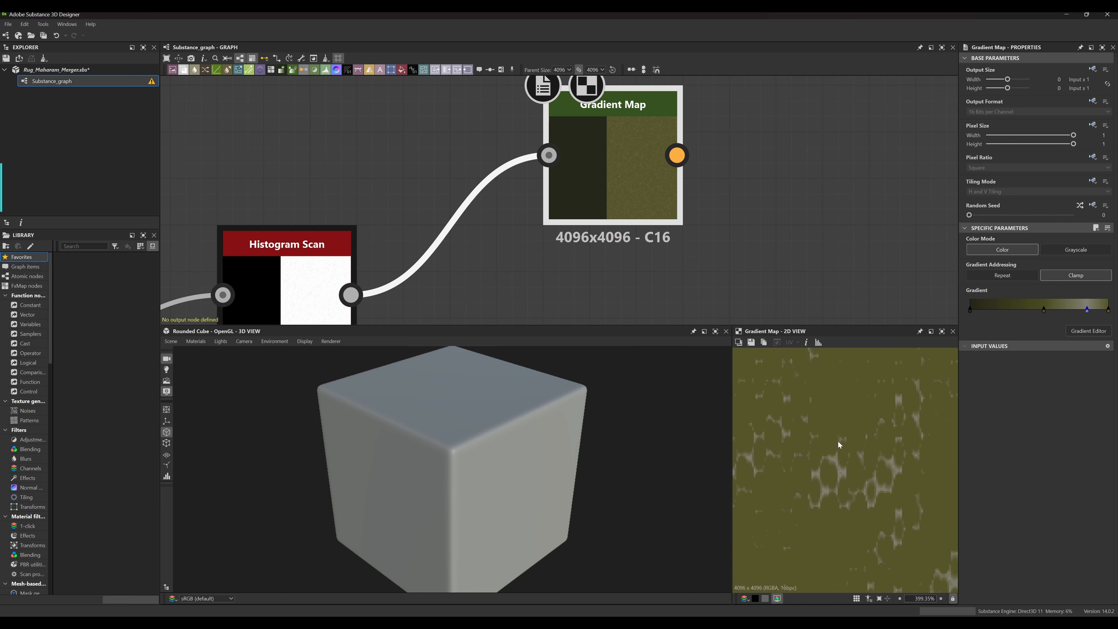
scroll(845, 445, "down", 4)
middle_click_drag(884, 469, 837, 434)
middle_click_drag(868, 482, 873, 440)
scroll(853, 475, "up", 3)
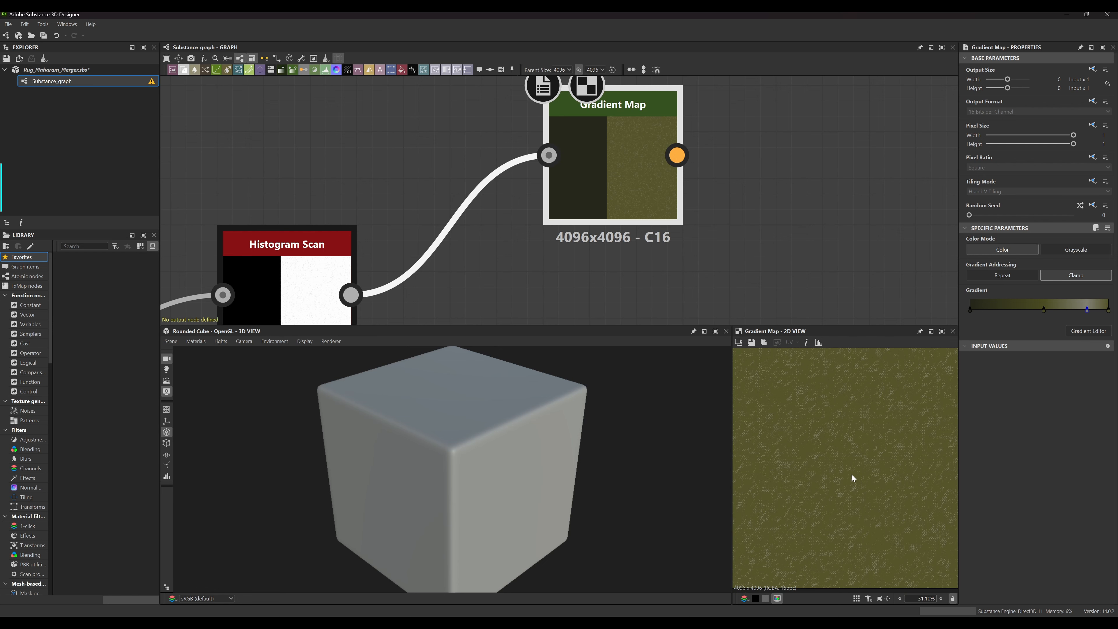
scroll(864, 469, "down", 7)
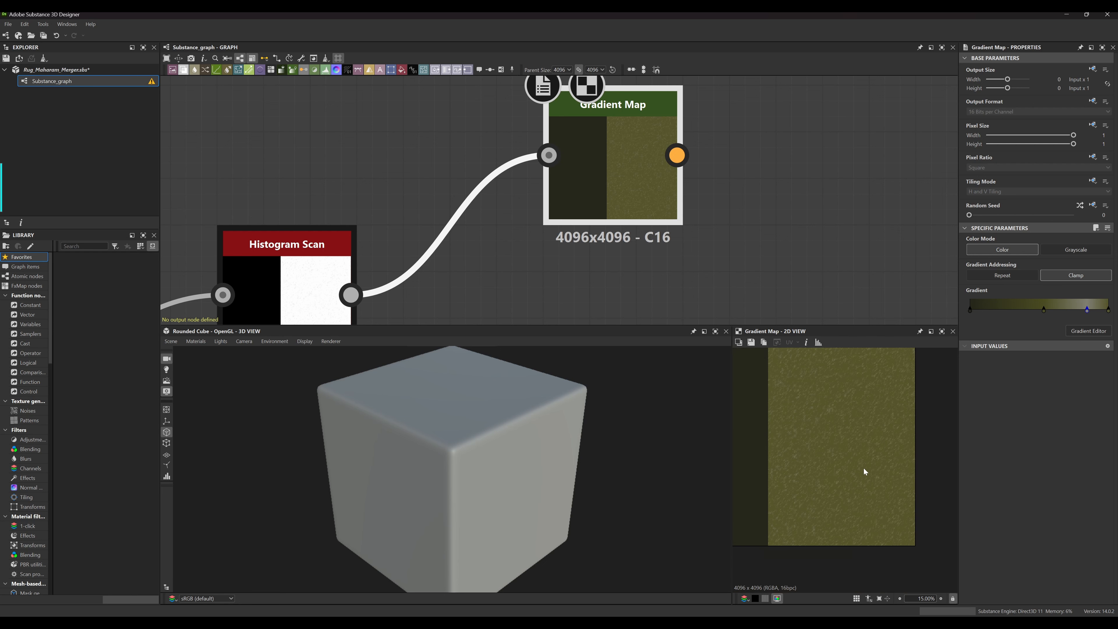
scroll(670, 206, "down", 7)
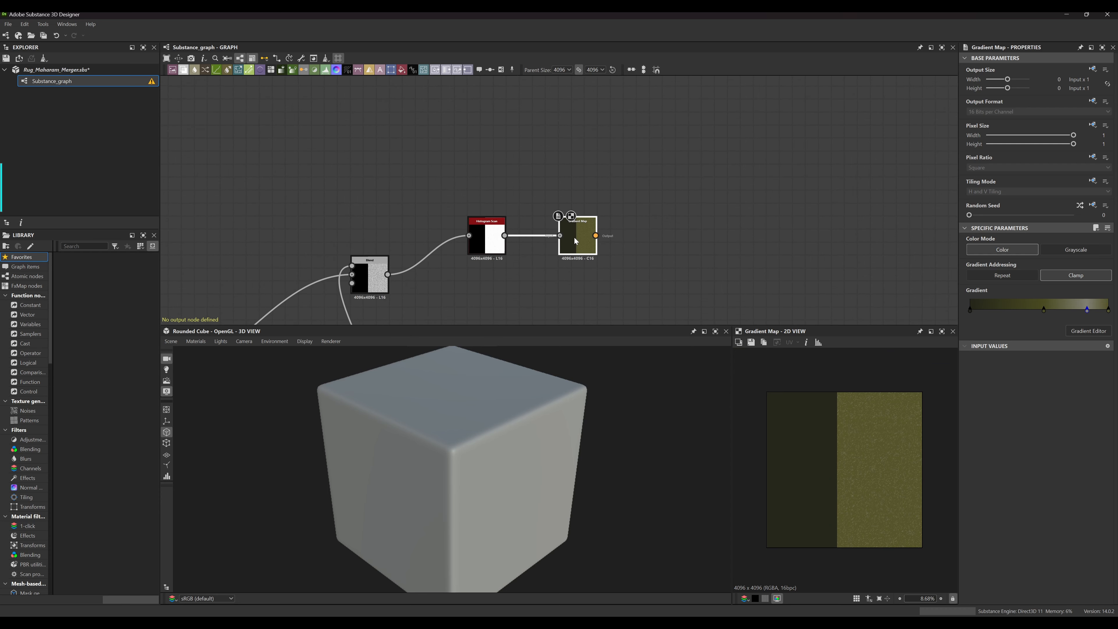
Spread out the lower branch by moving its Gradient Map farther from the Histogram Scan
middle_click_drag(629, 300, 624, 138)
scroll(624, 138, "down", 4)
middle_click_drag(717, 221, 711, 90)
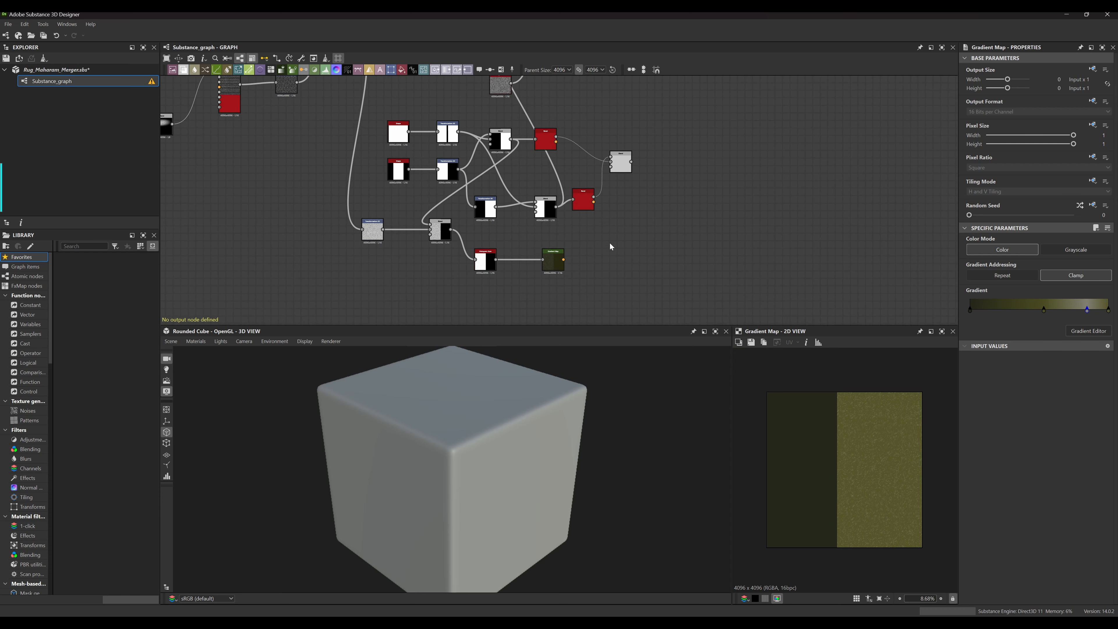
scroll(607, 244, "up", 4)
middle_click_drag(610, 247, 674, 210)
scroll(572, 242, "up", 3)
scroll(573, 243, "up", 2)
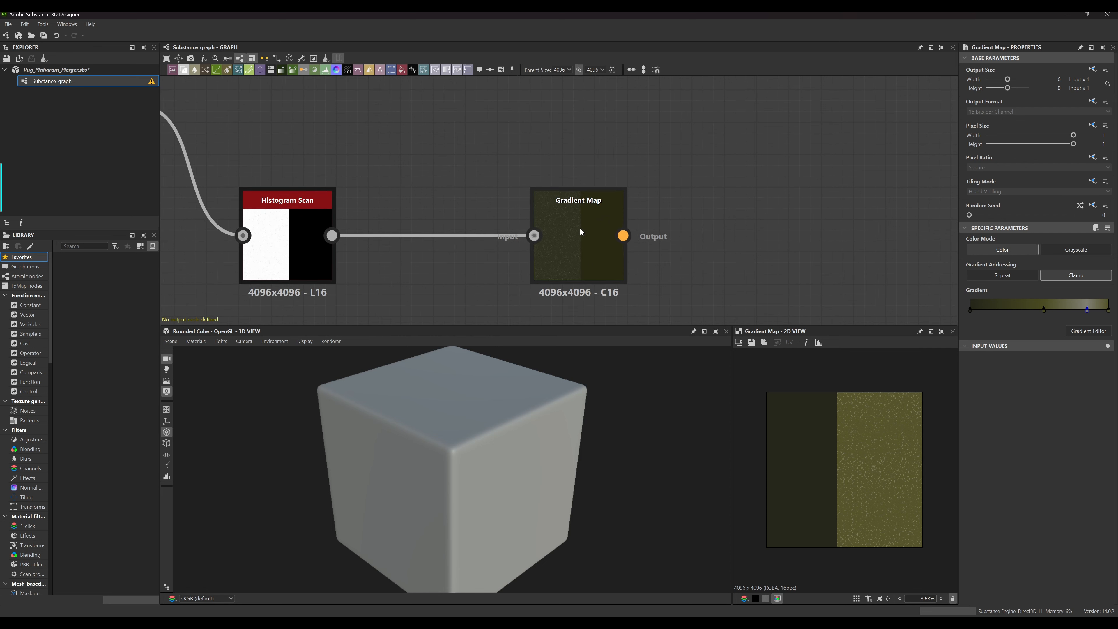
left_click_drag(581, 227, 676, 223)
middle_click_drag(281, 214, 612, 246)
left_click_drag(612, 246, 655, 135)
scroll(524, 229, "down", 3)
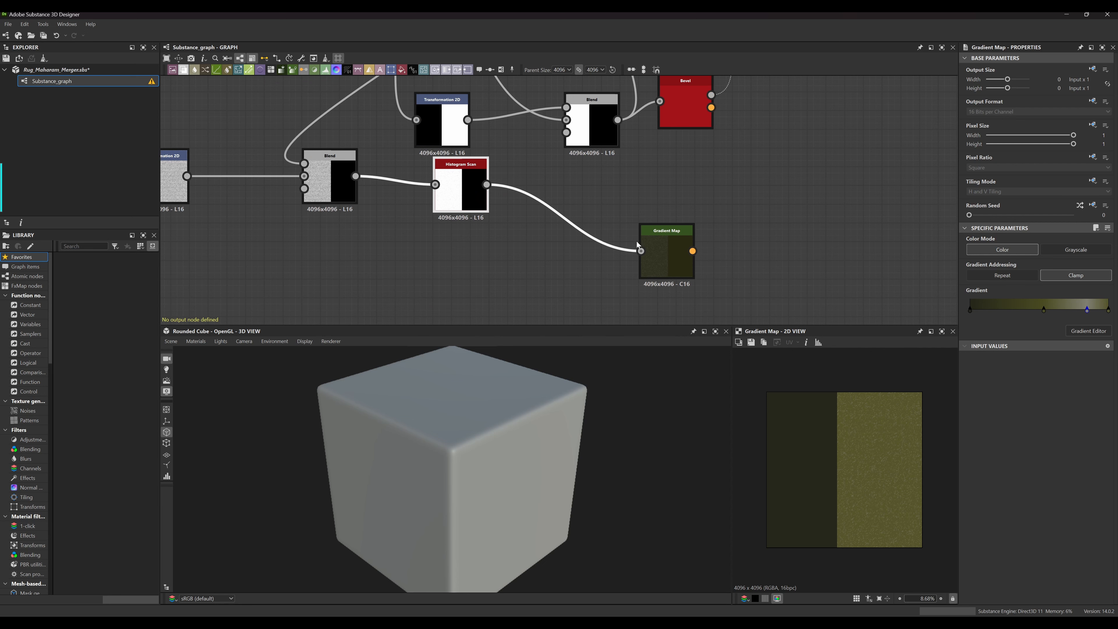
Line up the lower branch's Transformation 2D, Blend, Histogram Scan and Gradient Map in one row beneath the mask nodes
left_click_drag(461, 164, 443, 249)
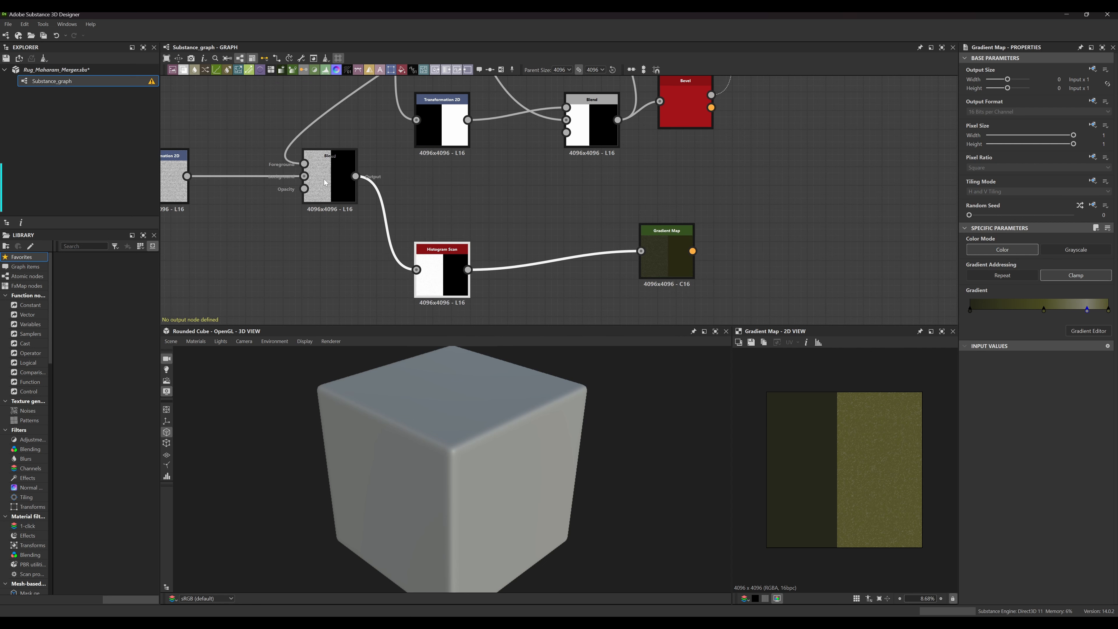
middle_click_drag(326, 182, 608, 172)
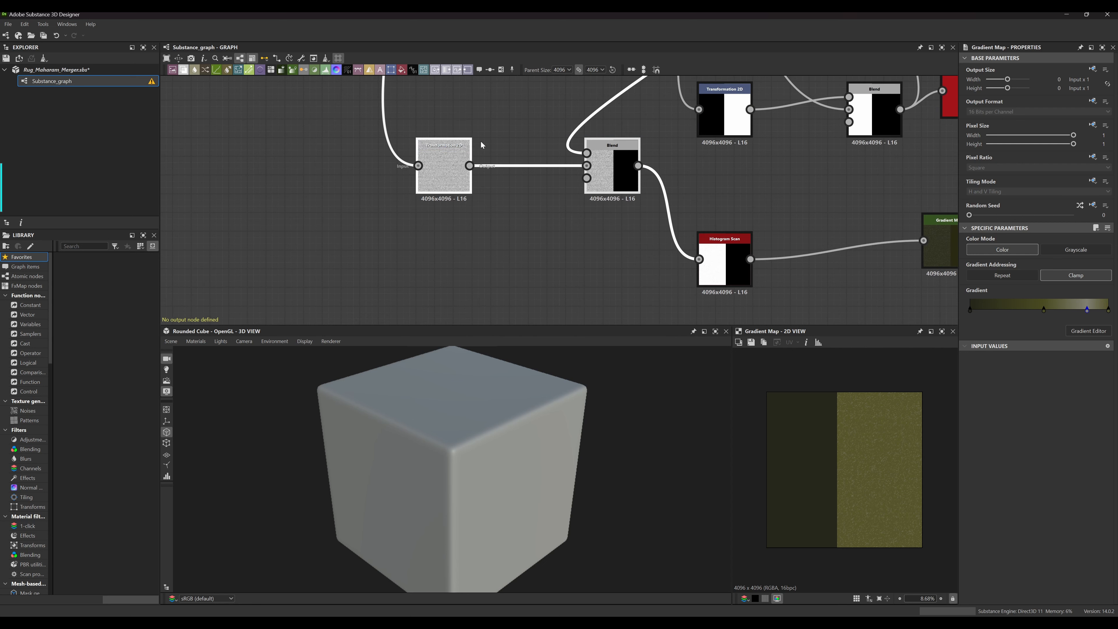
left_click_drag(611, 158, 603, 251)
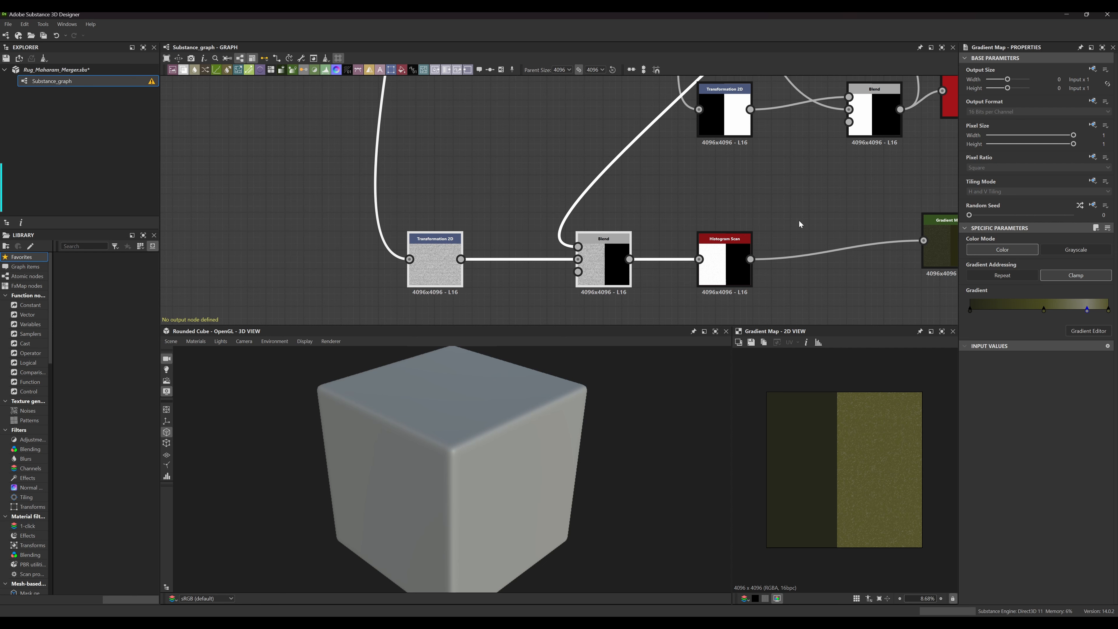
middle_click_drag(949, 251, 665, 234)
left_click_drag(672, 215, 679, 231)
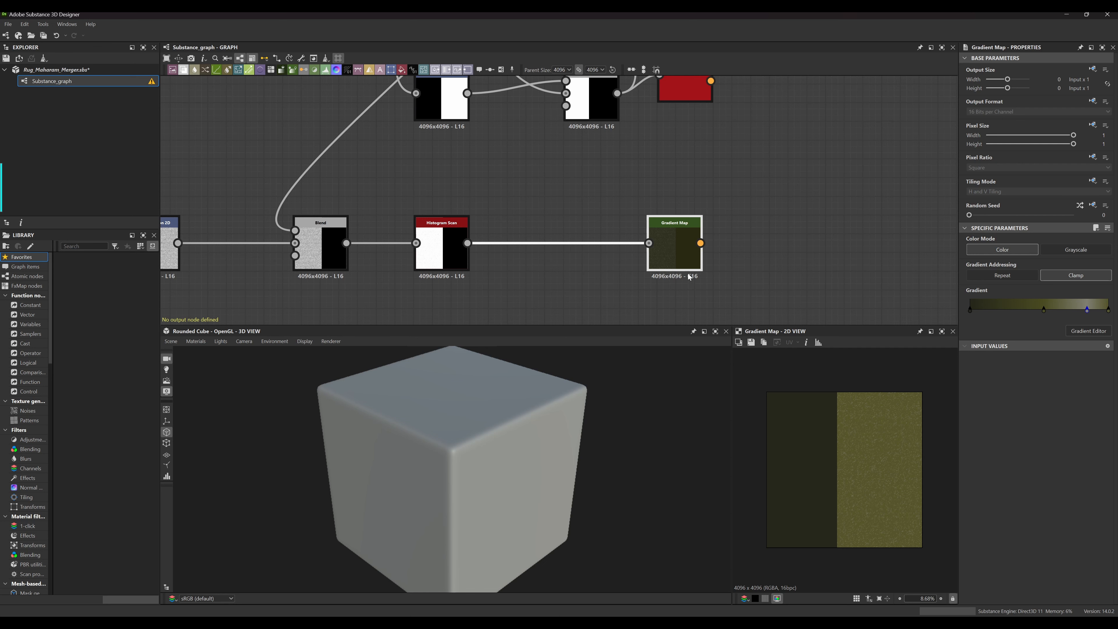
Add a Blend node fed by the lower branch's Gradient Map
scroll(659, 202, "down", 5)
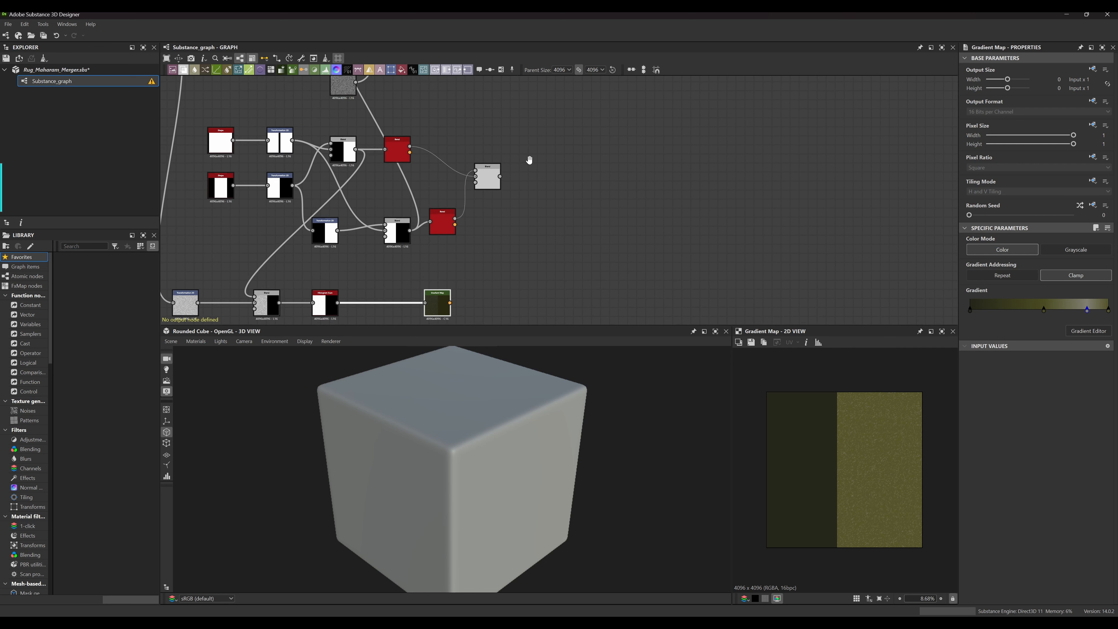
middle_click_drag(527, 160, 478, 260)
scroll(476, 204, "down", 2)
key("space")
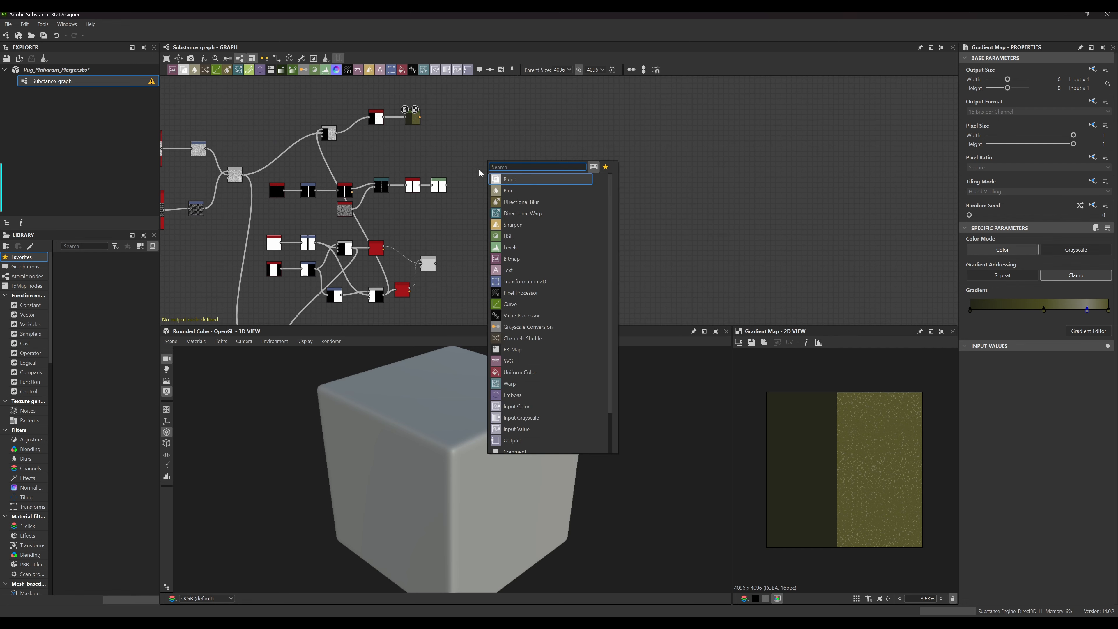
left_click(519, 178)
middle_click_drag(477, 241, 486, 203)
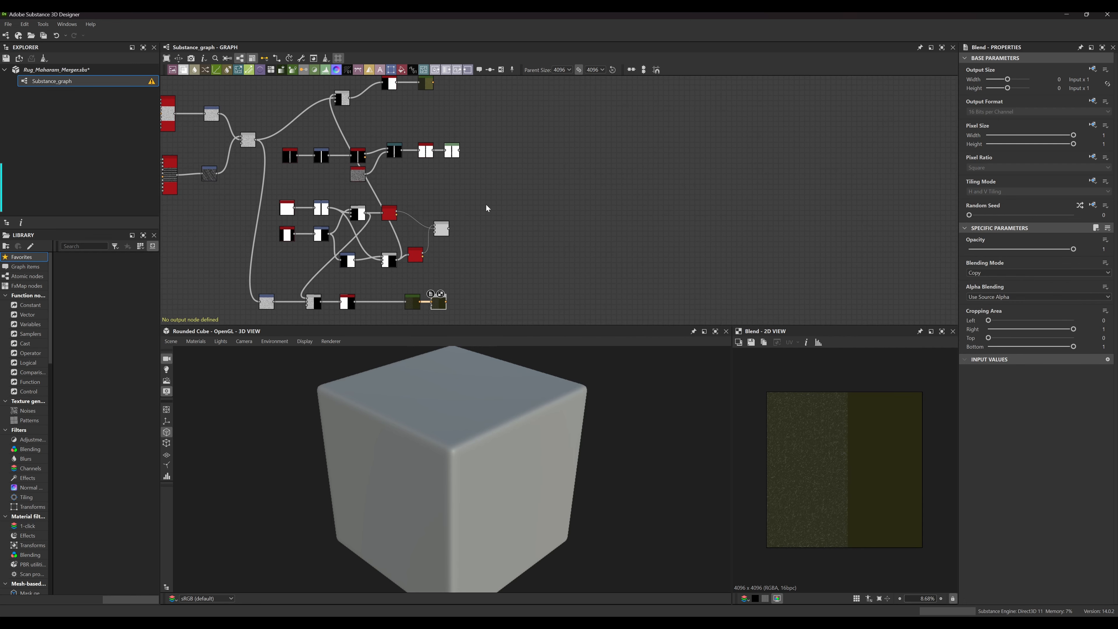
Disconnect the lower Gradient Map from the new Blend node's Background input
scroll(475, 224, "down", 1)
scroll(444, 299, "up", 5)
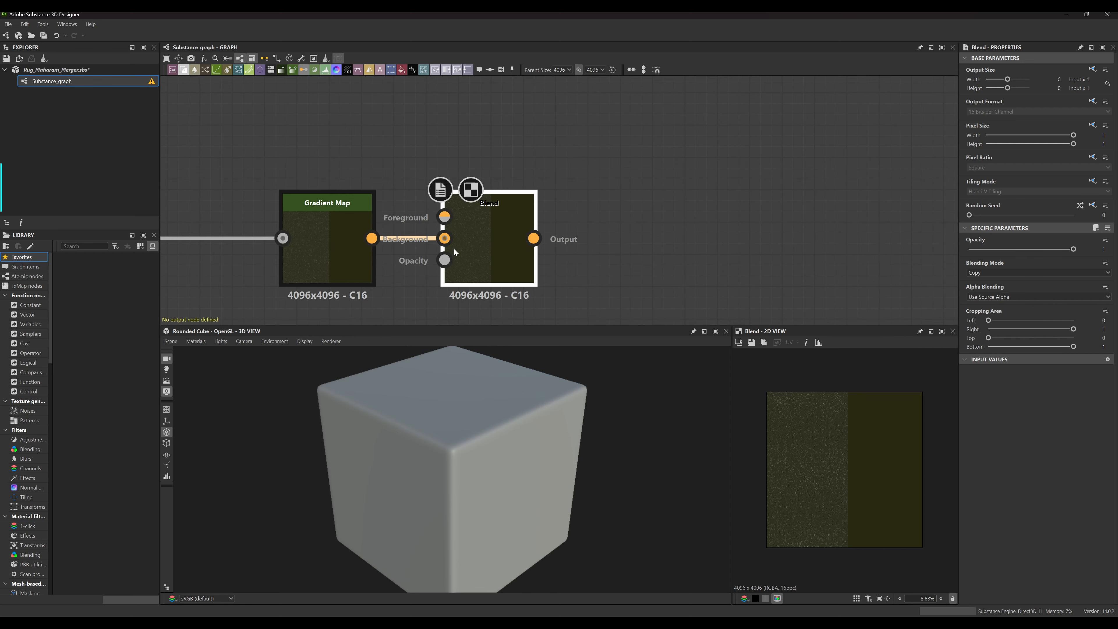
key("space")
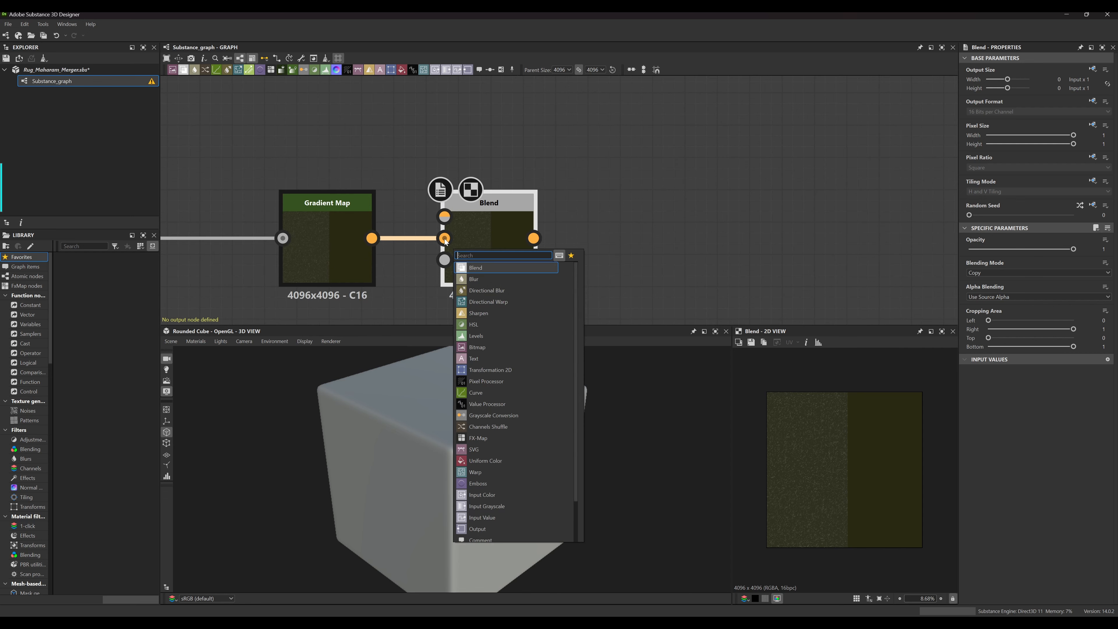
middle_click_drag(412, 259, 414, 258)
left_click(447, 238, "alt")
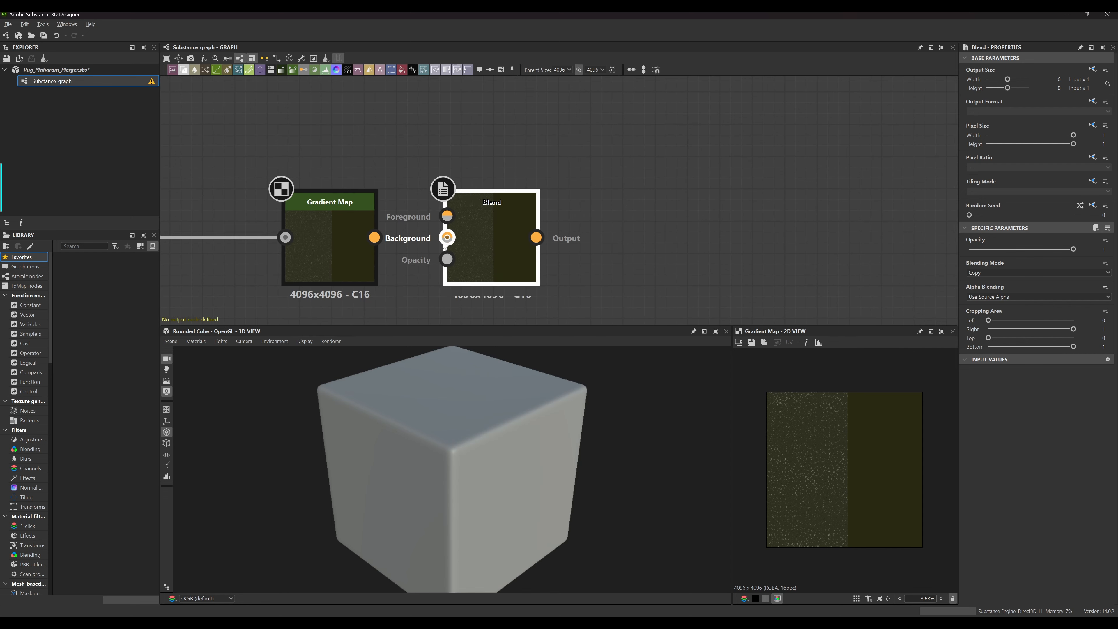
Place the new Blend node in the empty graph area between the upper and lower branches, beyond their Gradient Maps
left_click_drag(489, 240, 634, 166)
scroll(539, 209, "down", 5)
middle_click_drag(539, 210, 502, 302)
left_click_drag(499, 305, 592, 107)
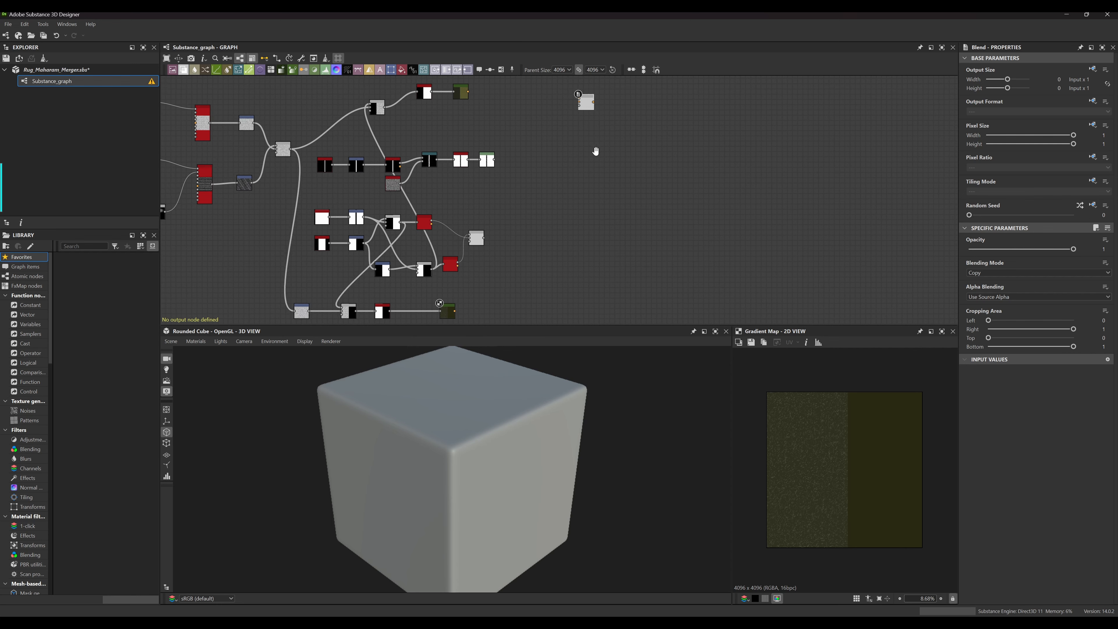
middle_click_drag(594, 150, 530, 213)
left_click_drag(548, 215, 528, 260)
middle_click_drag(471, 278, 472, 182)
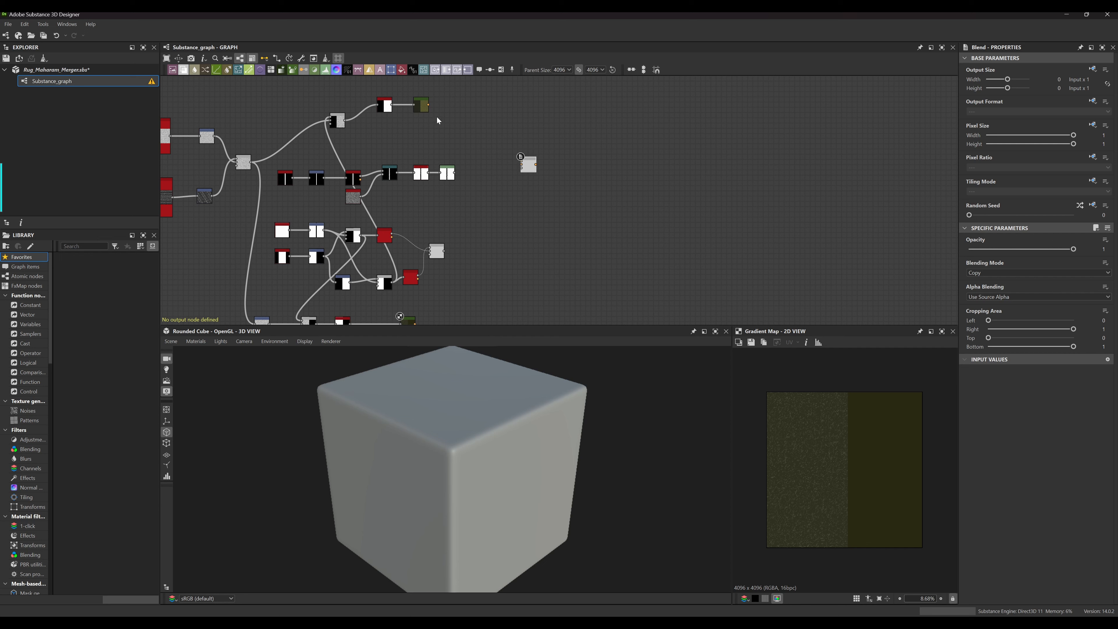
left_click_drag(428, 105, 523, 163)
key("ctrl+z")
key("space")
key("Escape")
Connect the upper branch's Gradient Map output to the new Blend node's Foreground input
middle_click_drag(510, 146, 506, 177)
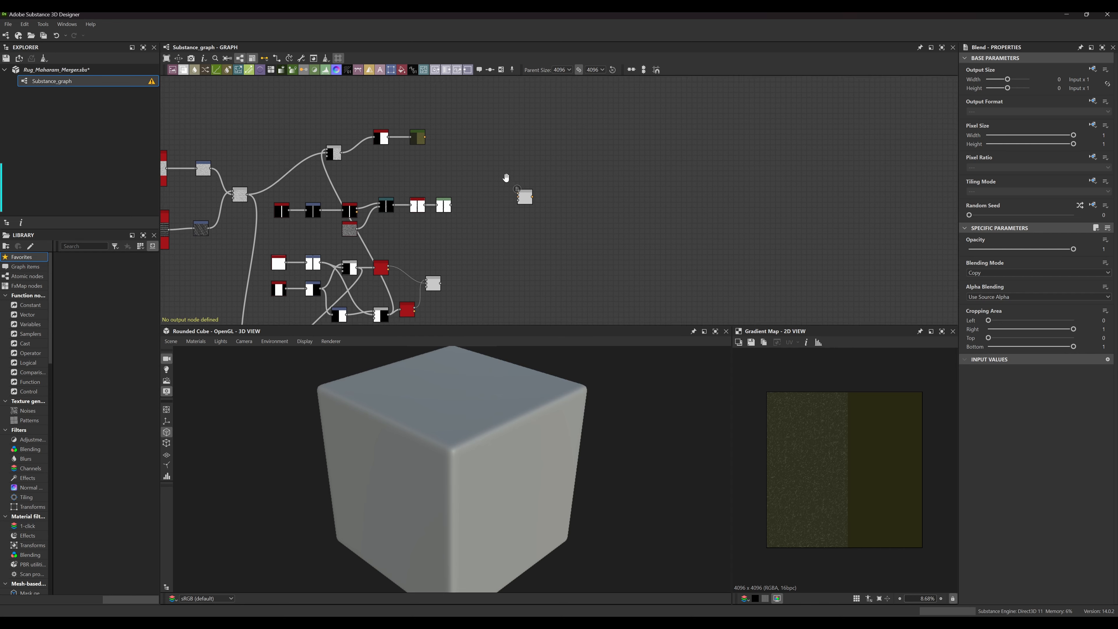
scroll(506, 178, "up", 6)
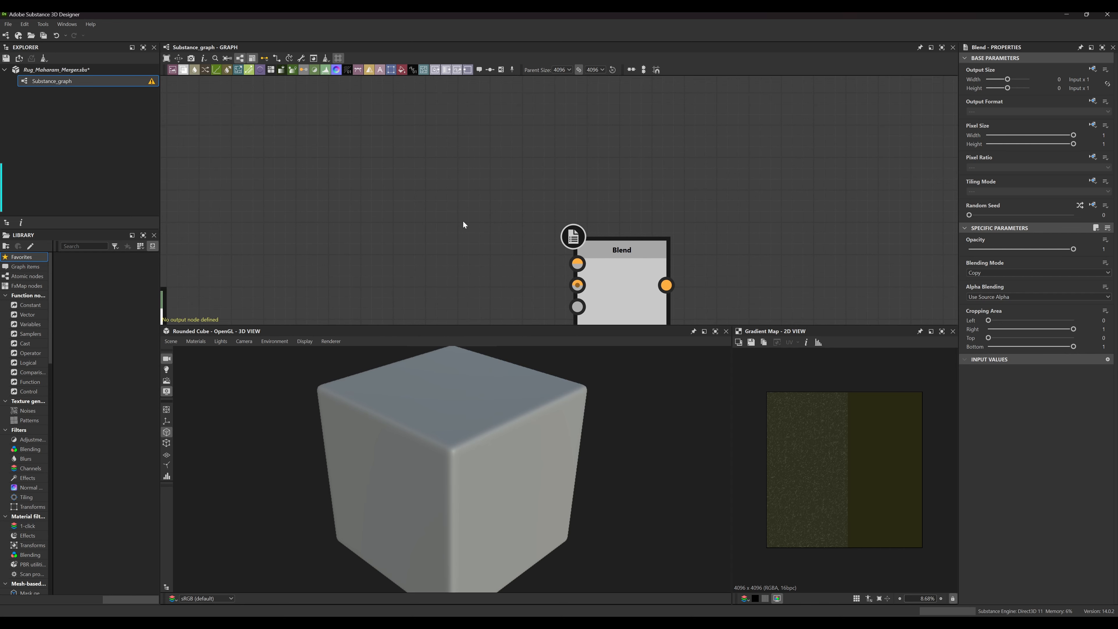
middle_click_drag(452, 220, 531, 225)
scroll(516, 224, "down", 2)
middle_click_drag(346, 140, 354, 159)
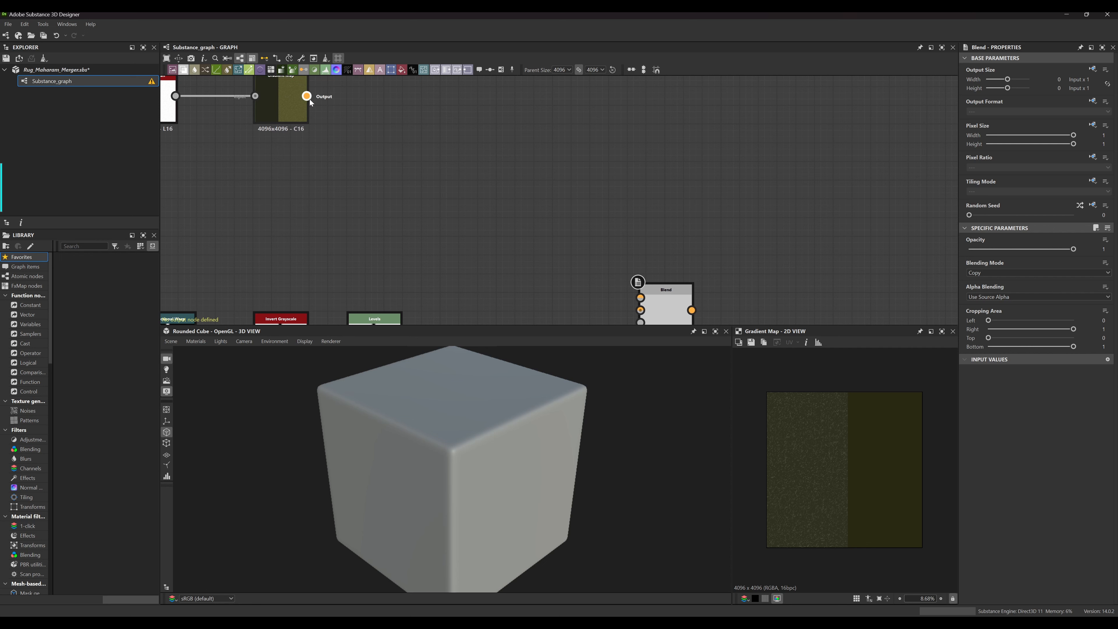
left_click_drag(307, 96, 636, 303)
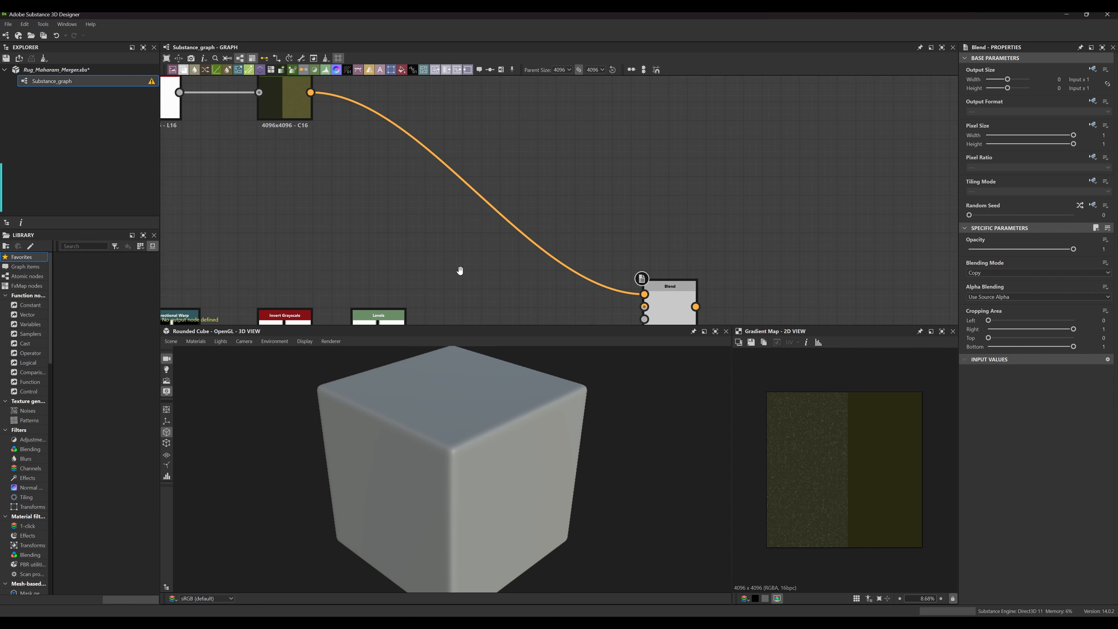
Connect the lower branch's Gradient Map output to the new Blend node's Background input
scroll(467, 238, "down", 4)
scroll(459, 259, "up", 6)
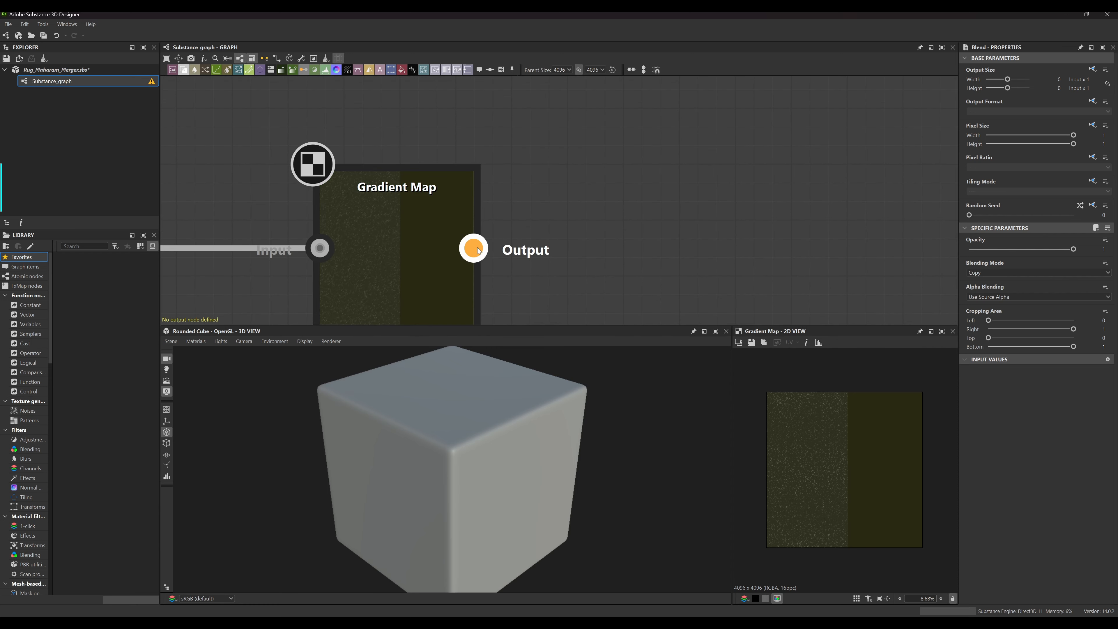
left_click_drag(480, 249, 897, 150)
scroll(753, 188, "down", 4)
scroll(908, 151, "up", 3)
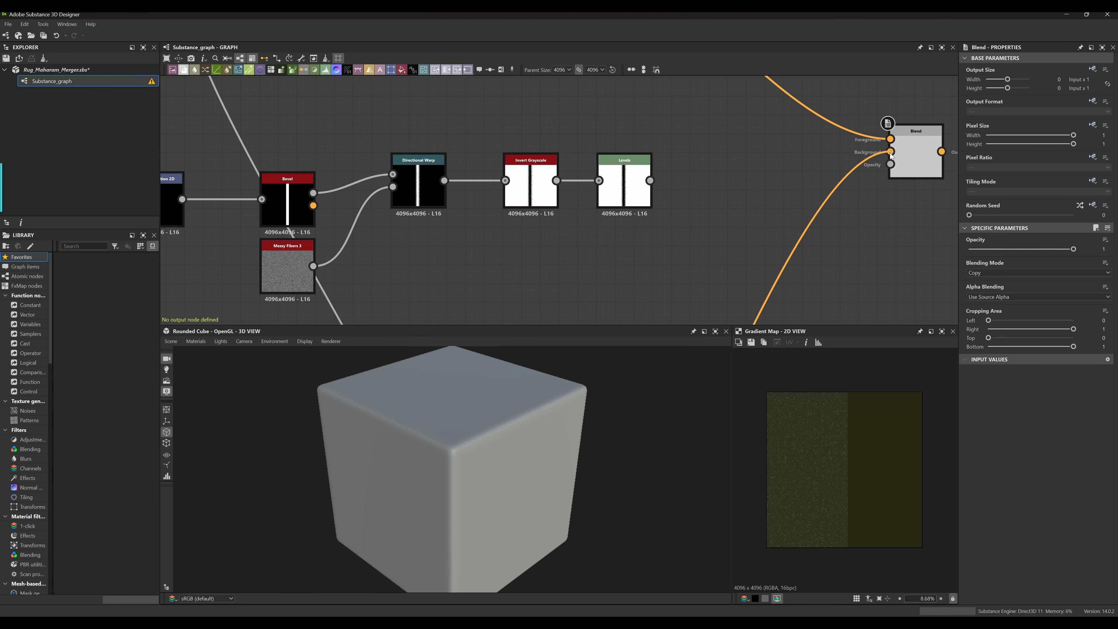
Set the new Blend node's blending mode to Max (Lighten) and show its result in the 2D view
scroll(697, 158, "down", 5)
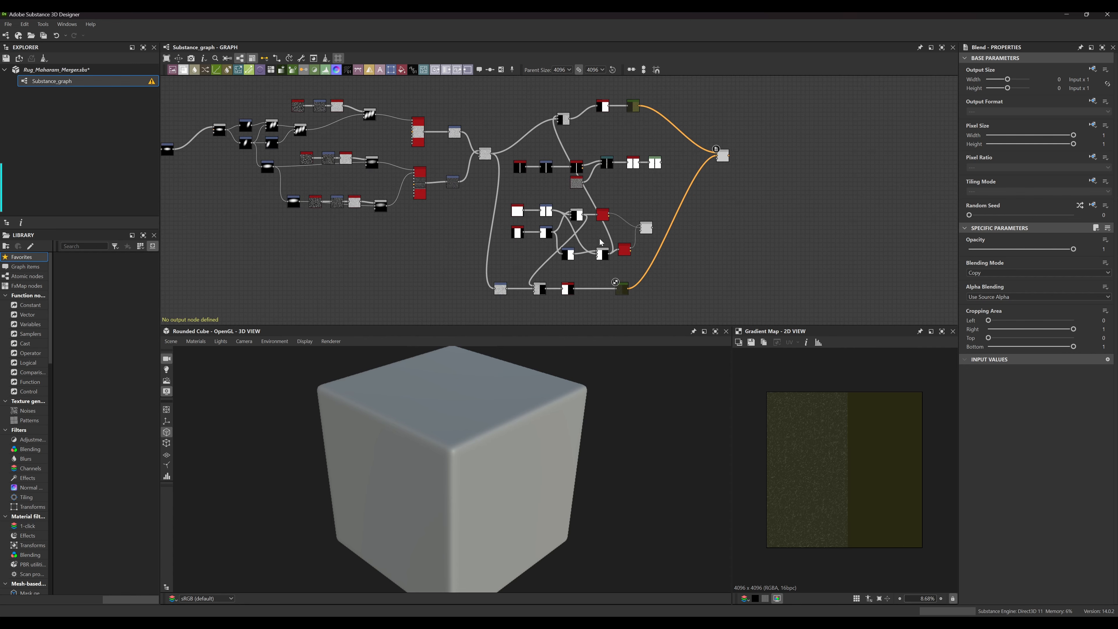
scroll(674, 158, "up", 5)
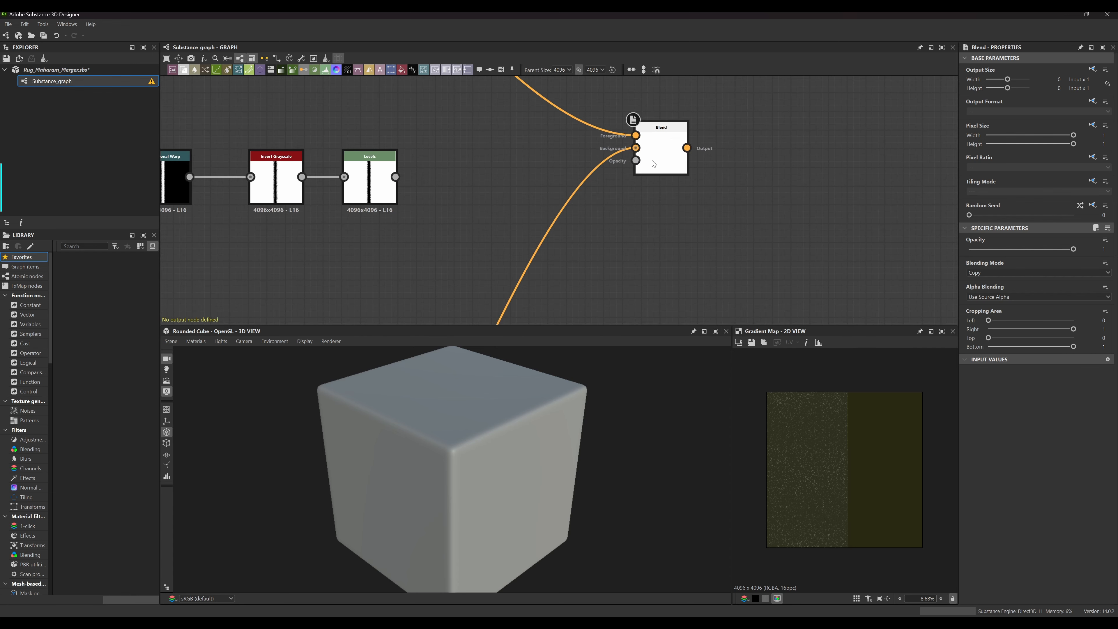
left_click(665, 154)
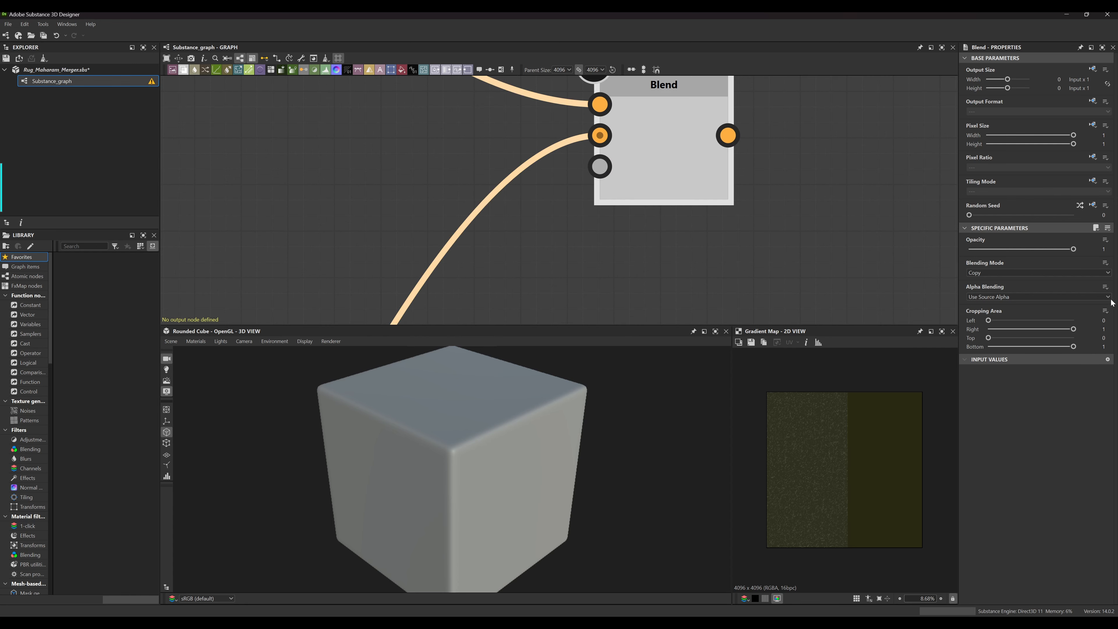
left_click(998, 270)
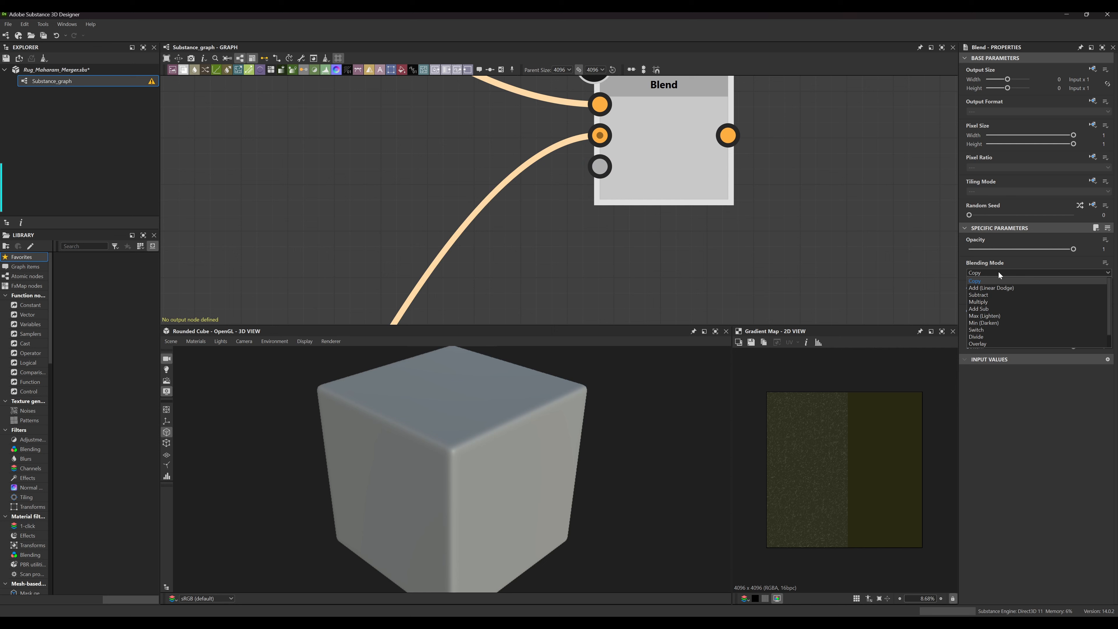
left_click(1006, 316)
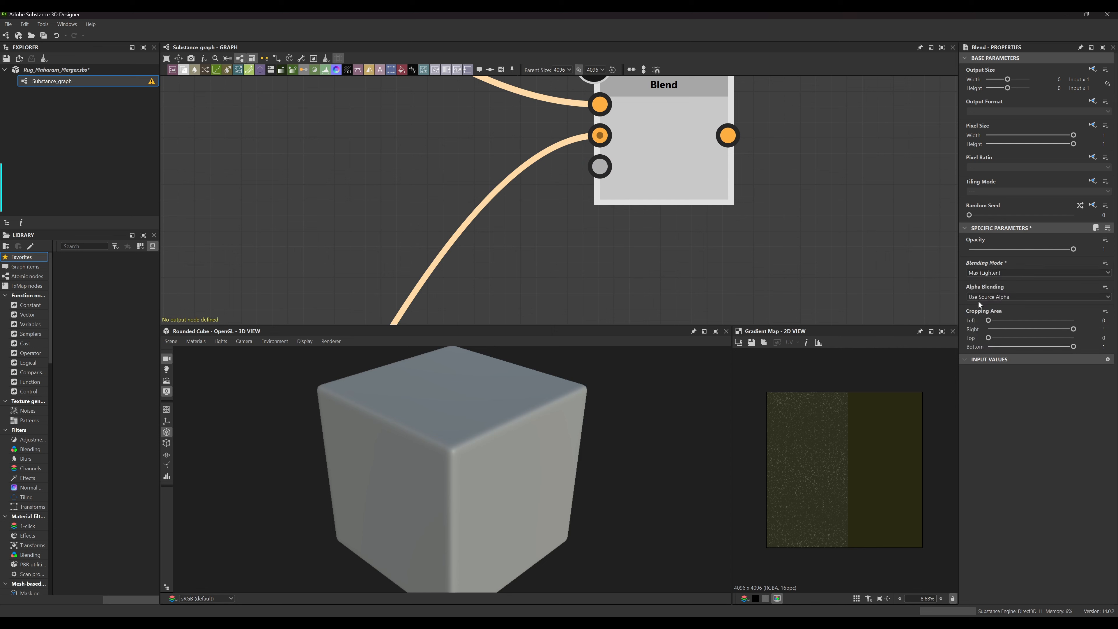
double_click(683, 136)
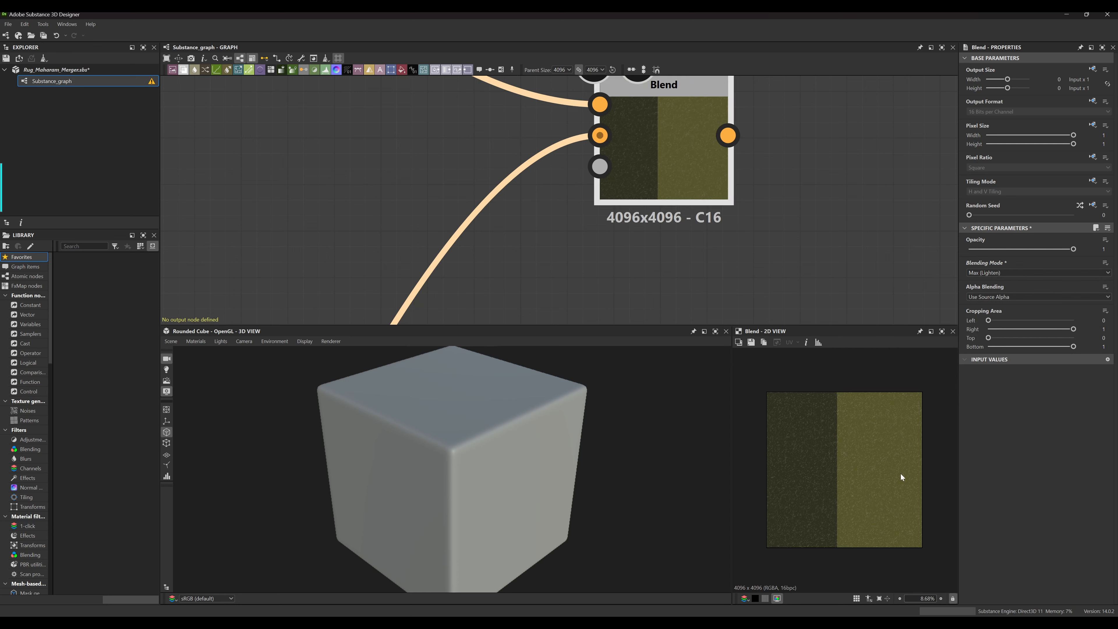
Inspect the seam between the dark and light olive halves of the blended result in the 2D view
scroll(850, 458, "up", 5)
middle_click_drag(855, 437, 925, 431)
scroll(858, 456, "up", 9)
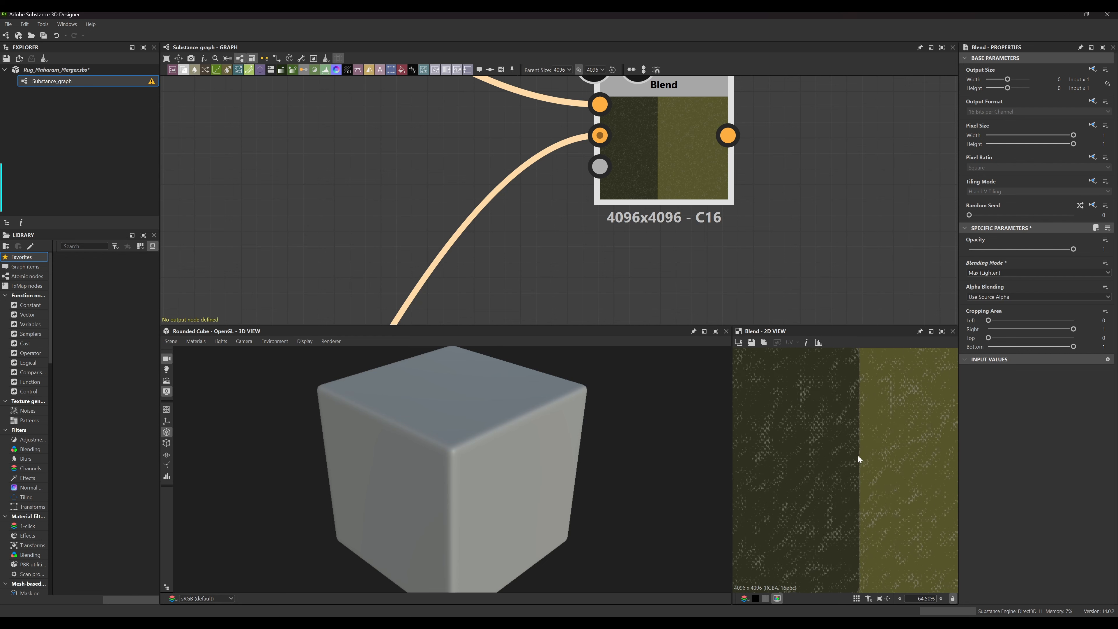
middle_click_drag(848, 463, 824, 468)
scroll(838, 470, "up", 3)
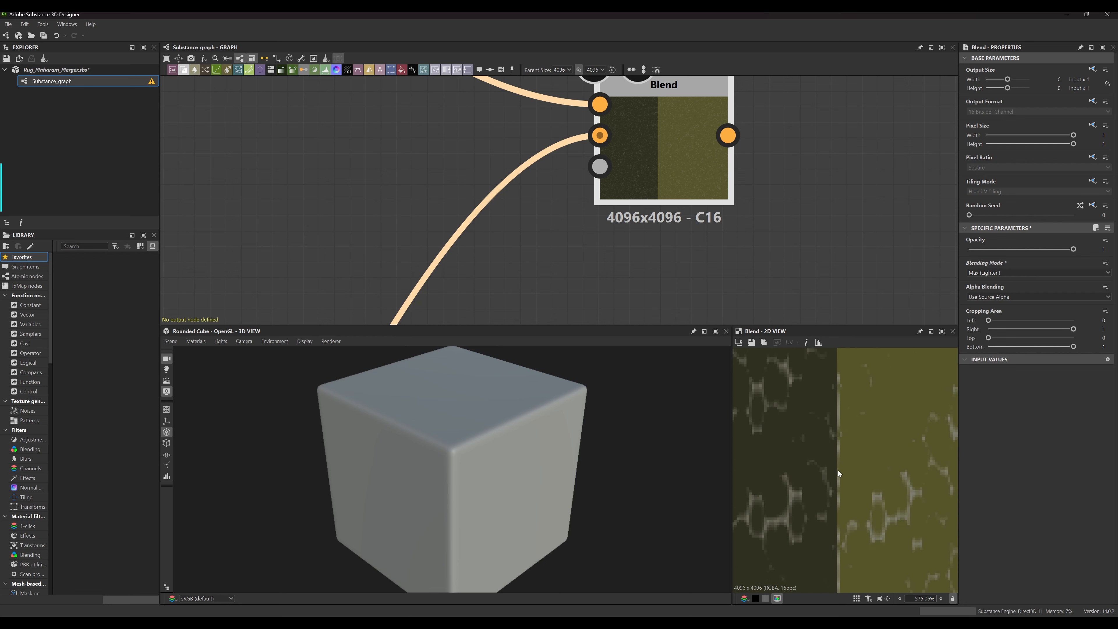
scroll(849, 455, "down", 15)
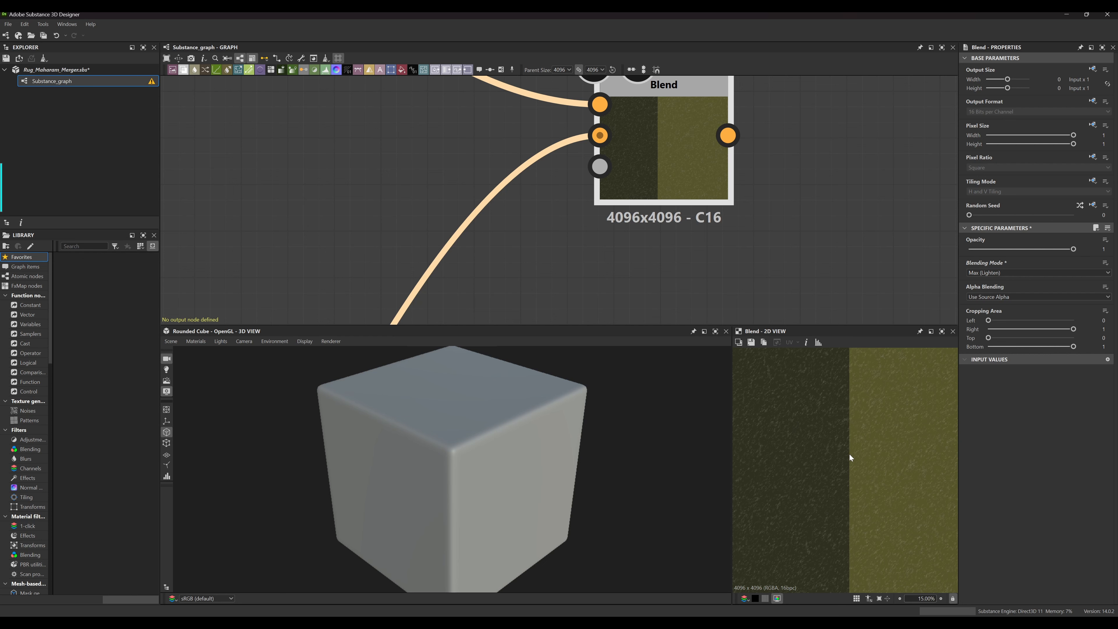
scroll(849, 455, "up", 4)
scroll(828, 449, "down", 3)
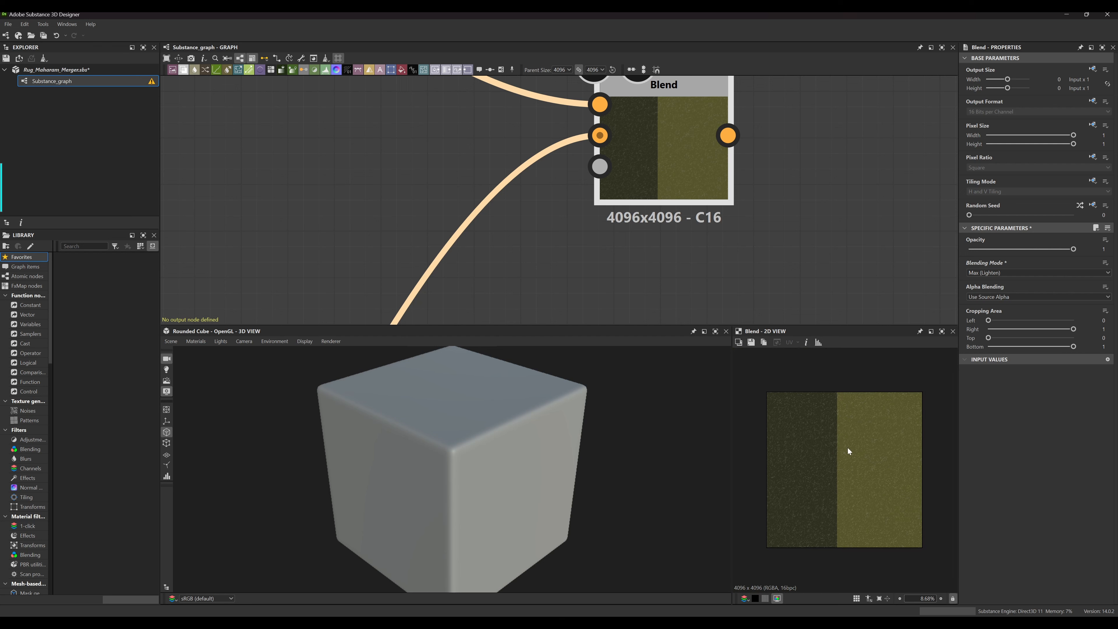
scroll(838, 446, "up", 3)
middle_click_drag(837, 445, 856, 424)
scroll(858, 431, "down", 3)
scroll(847, 454, "up", 3)
middle_click_drag(830, 458, 861, 459)
scroll(862, 459, "down", 3)
Examine the lower branch's Blend, Histogram Scan and Gradient Map chain and the mask nodes feeding it
middle_click_drag(702, 243, 803, 136)
scroll(711, 228, "down", 8)
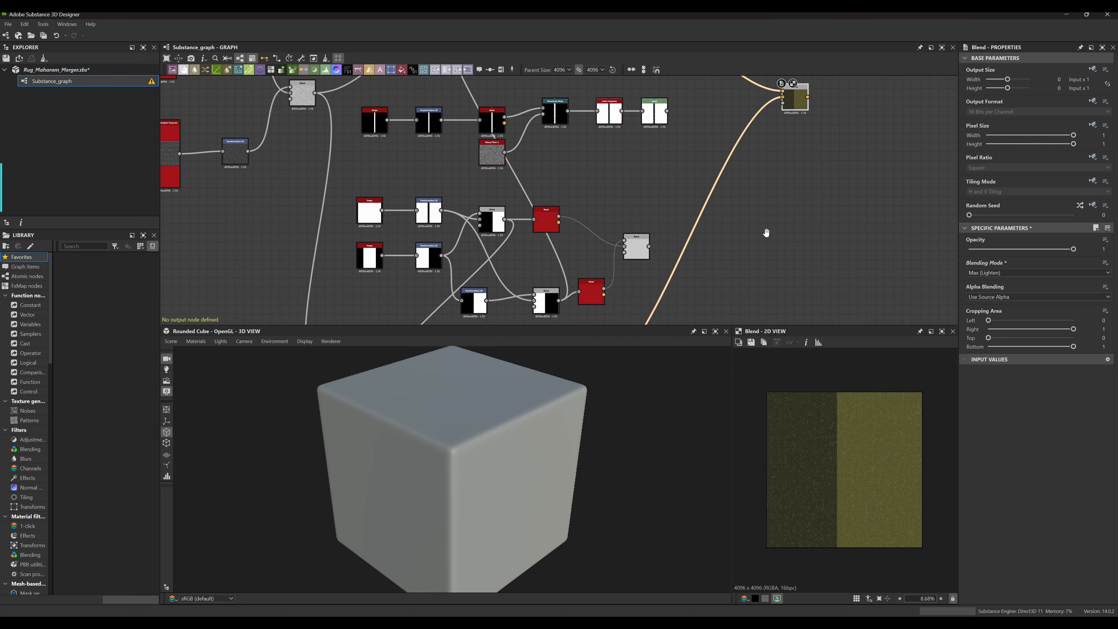
middle_click_drag(767, 233, 803, 120)
middle_click_drag(494, 267, 545, 245)
scroll(548, 232, "up", 8)
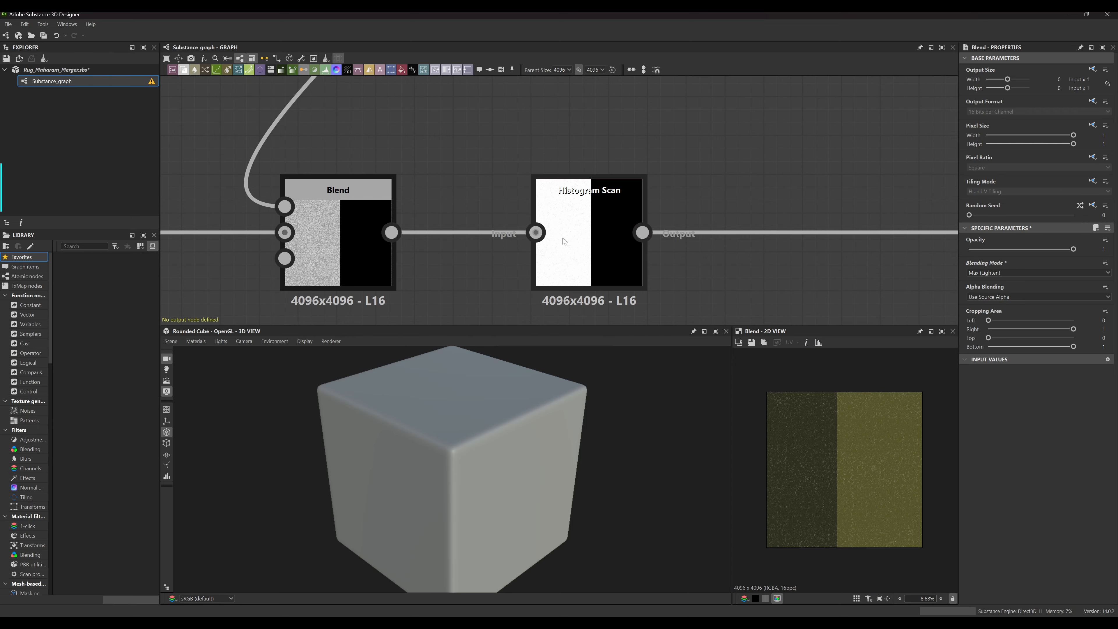
scroll(565, 241, "down", 8)
mouse_move(582, 195)
middle_mouse_down()
mouse_move(604, 237)
mouse_move(603, 294)
mouse_move(579, 210)
mouse_move(620, 268)
mouse_move(633, 267)
mouse_move(647, 311)
mouse_move(739, 288)
mouse_move(607, 235)
mouse_move(599, 196)
middle_mouse_up()
scroll(553, 236, "up", 5)
scroll(658, 262, "down", 2)
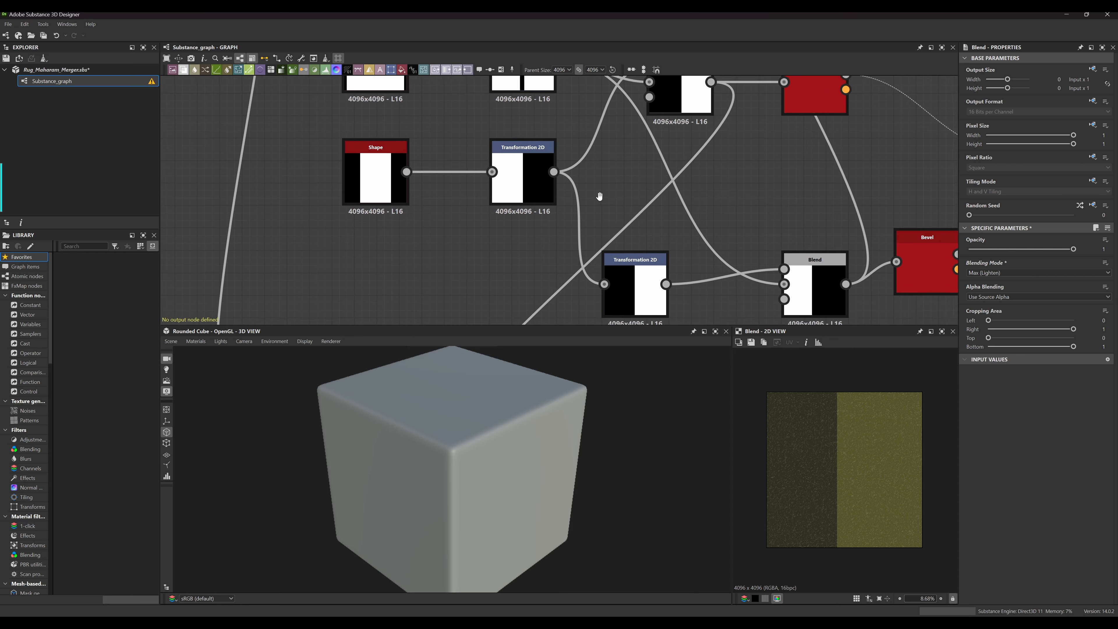
middle_click_drag(602, 275, 606, 177)
scroll(593, 123, "down", 2)
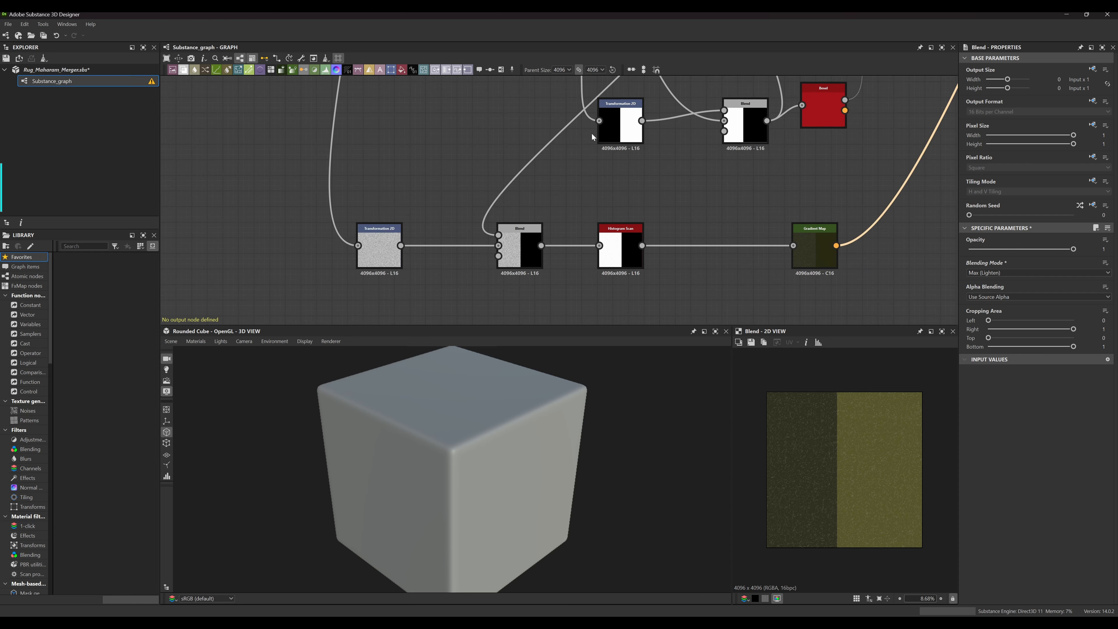
Examine how the Shape, Transformation 2D and Blend nodes are wired to build the two half masks
middle_click_drag(591, 134, 629, 279)
scroll(615, 190, "down", 1)
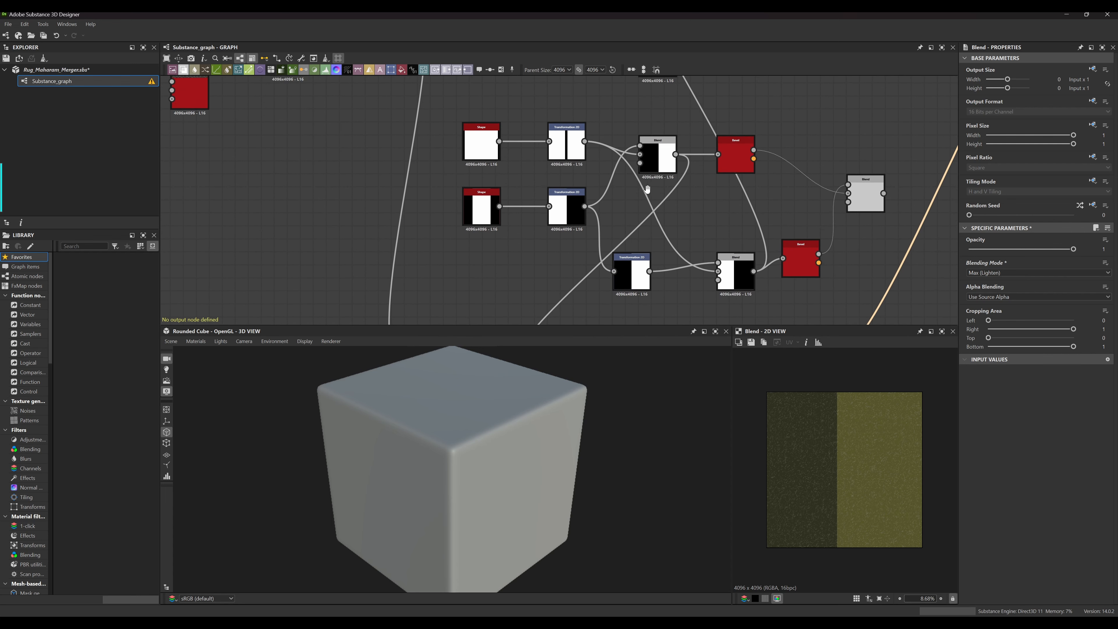
middle_click_drag(647, 190, 653, 119)
scroll(586, 200, "up", 1)
scroll(586, 196, "up", 4)
scroll(604, 216, "down", 2)
middle_click_drag(645, 209, 611, 228)
scroll(608, 227, "down", 2)
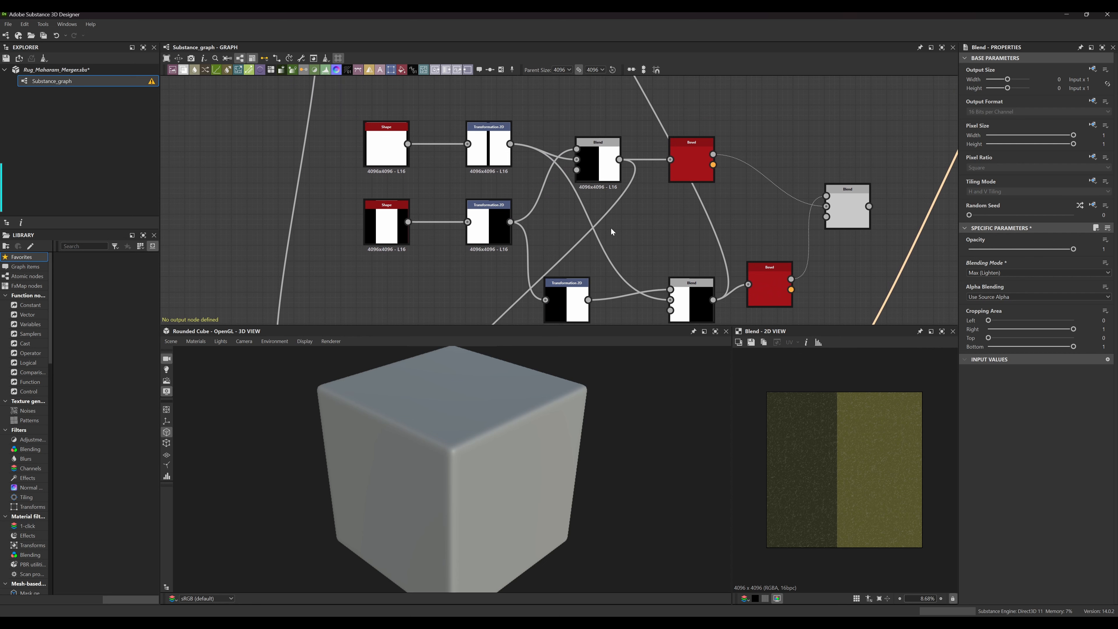
scroll(502, 220, "up", 3)
middle_click_drag(500, 225, 520, 201)
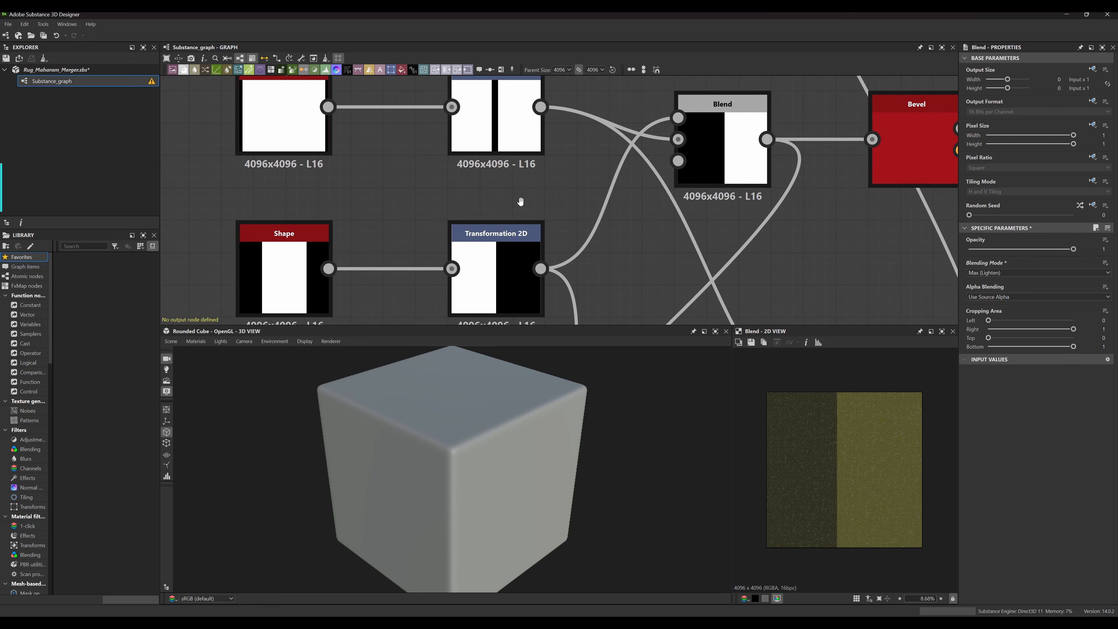
Try shifting the Transformation 2D directly after the black-and-white stripe Shape sideways in the 2D view
middle_click_drag(477, 275, 525, 213)
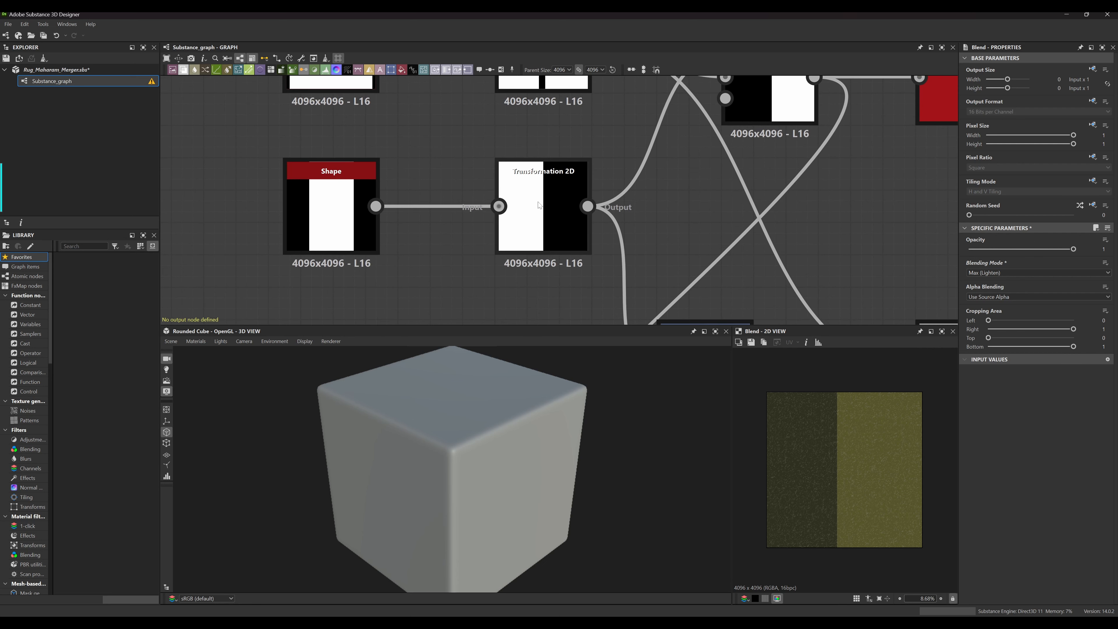
left_click(524, 215)
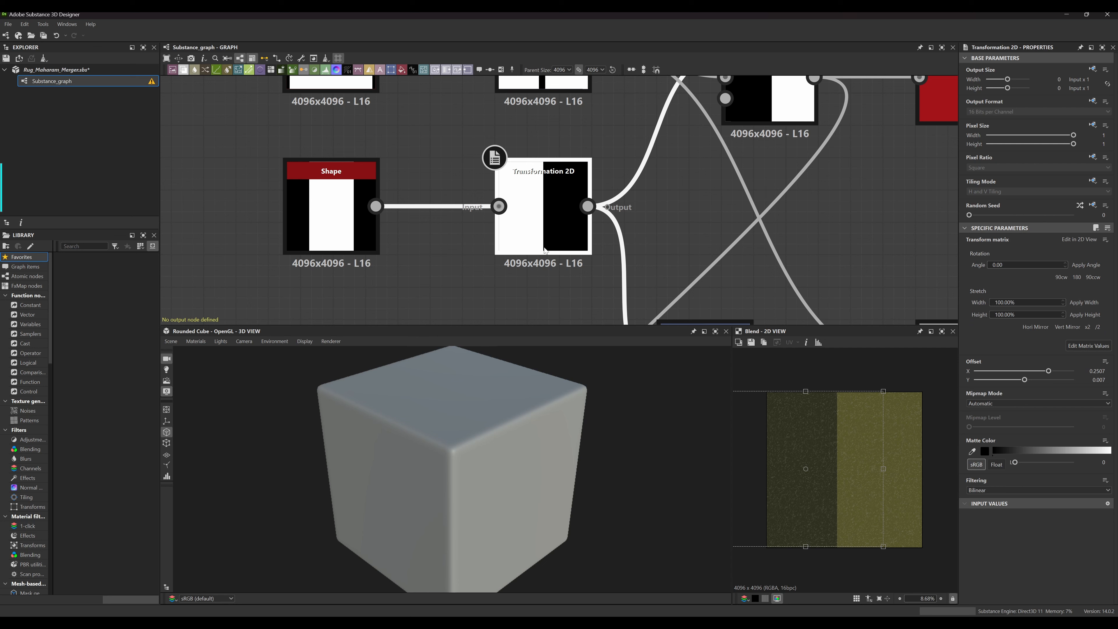
left_click_drag(826, 451, 815, 453)
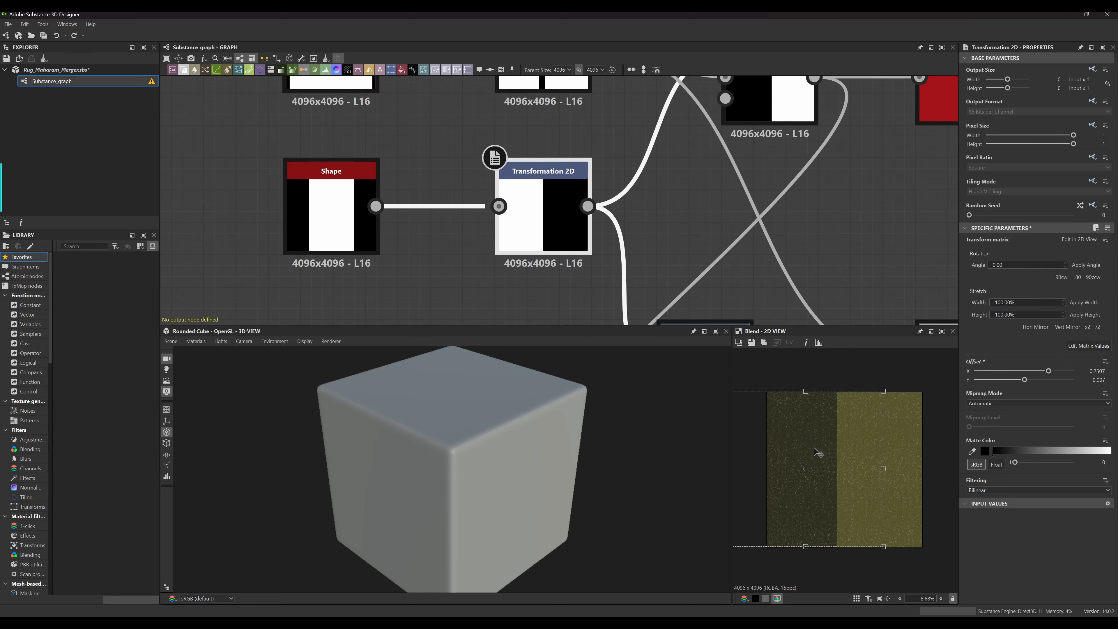
Try shifting the Transformation 2D that feeds the lower mask Blend sideways in the 2D view, and undo the move
scroll(685, 215, "down", 3)
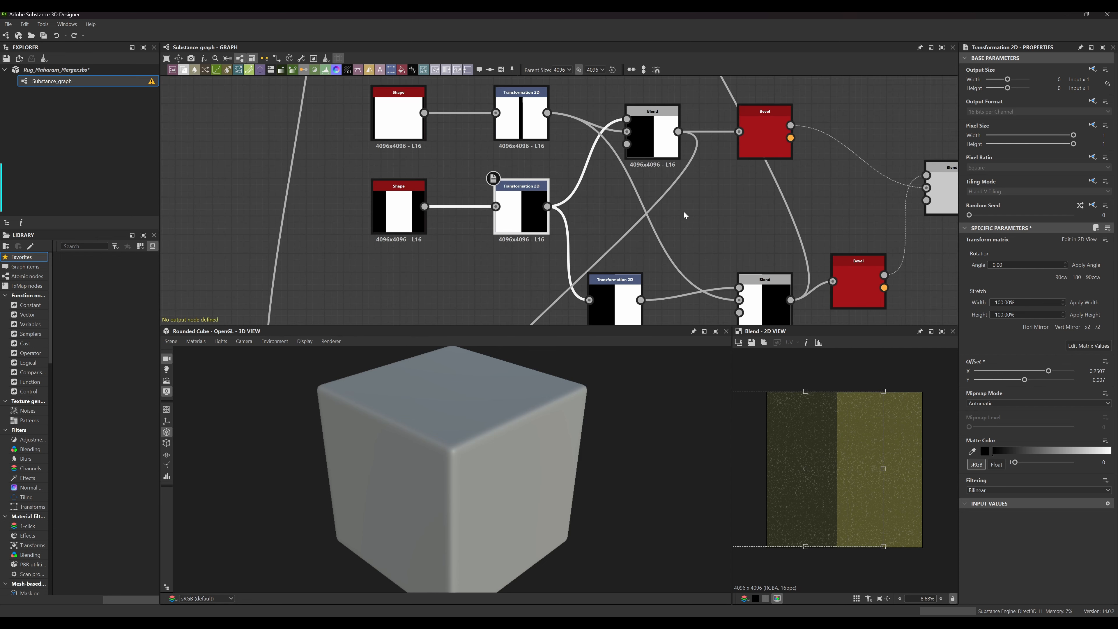
middle_click_drag(717, 220, 627, 125)
middle_click_drag(658, 173, 614, 231)
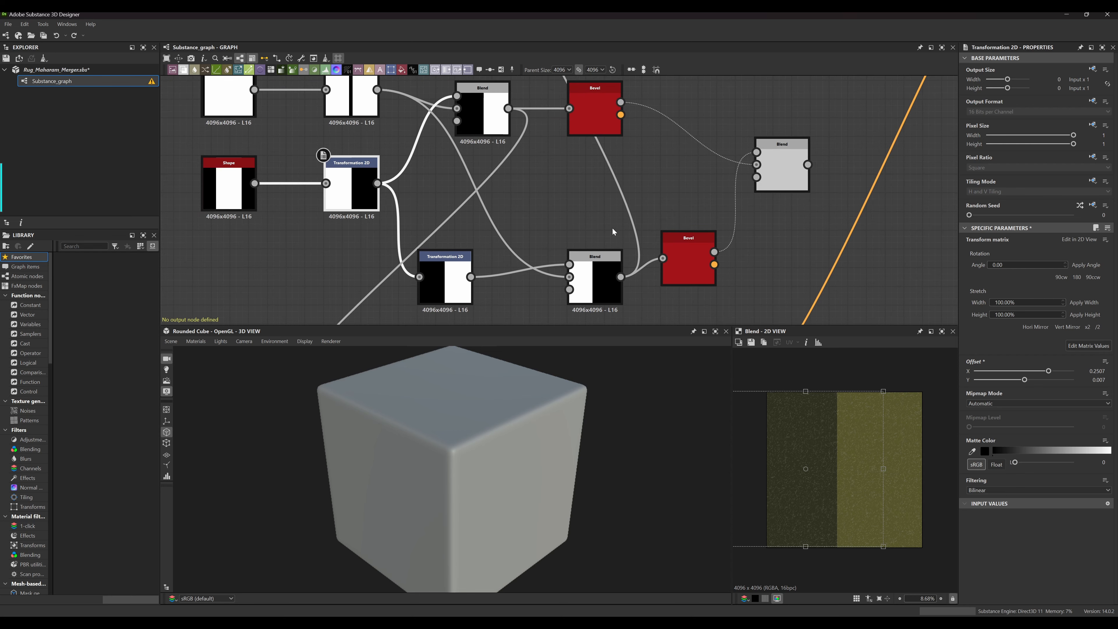
middle_click_drag(589, 175, 637, 130)
scroll(591, 180, "down", 2)
scroll(637, 130, "up", 3)
scroll(594, 206, "down", 4)
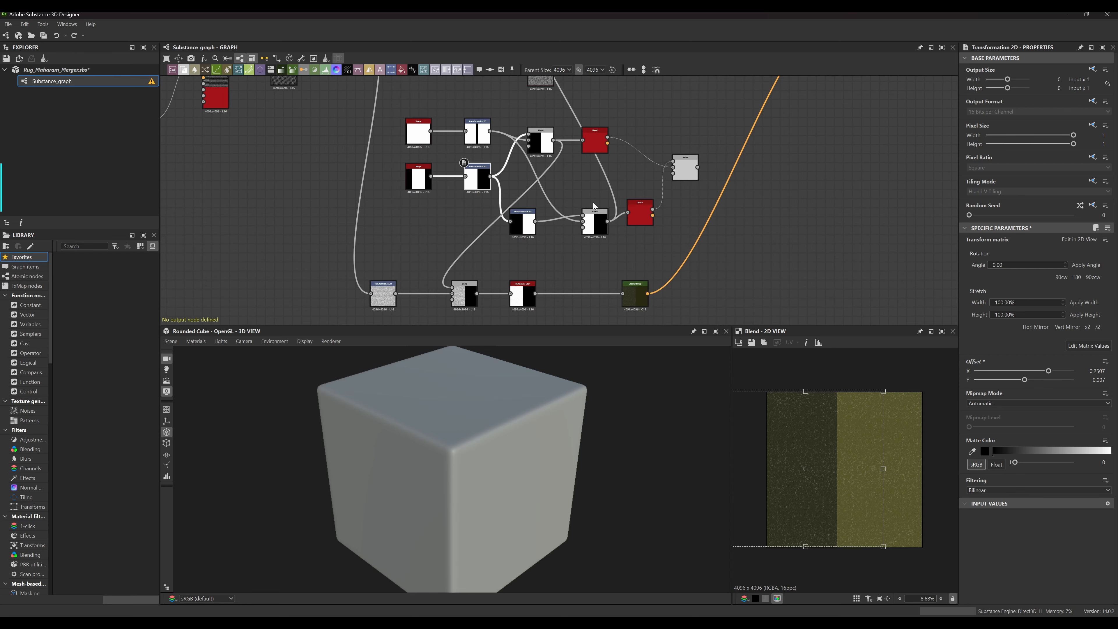
scroll(593, 214, "up", 5)
left_click(601, 232)
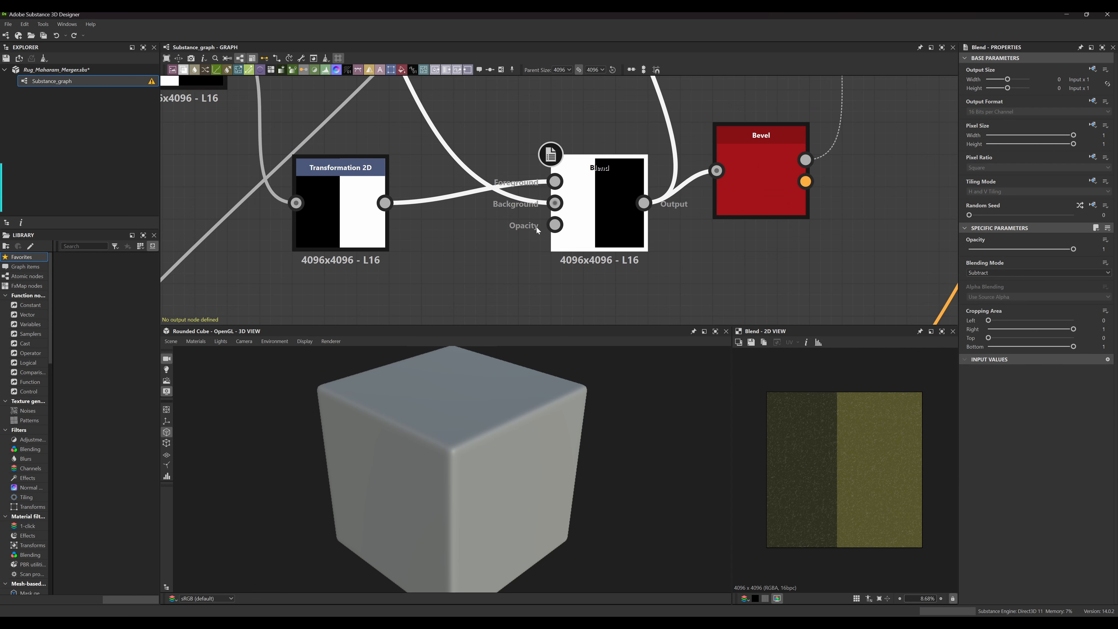
left_click(339, 207)
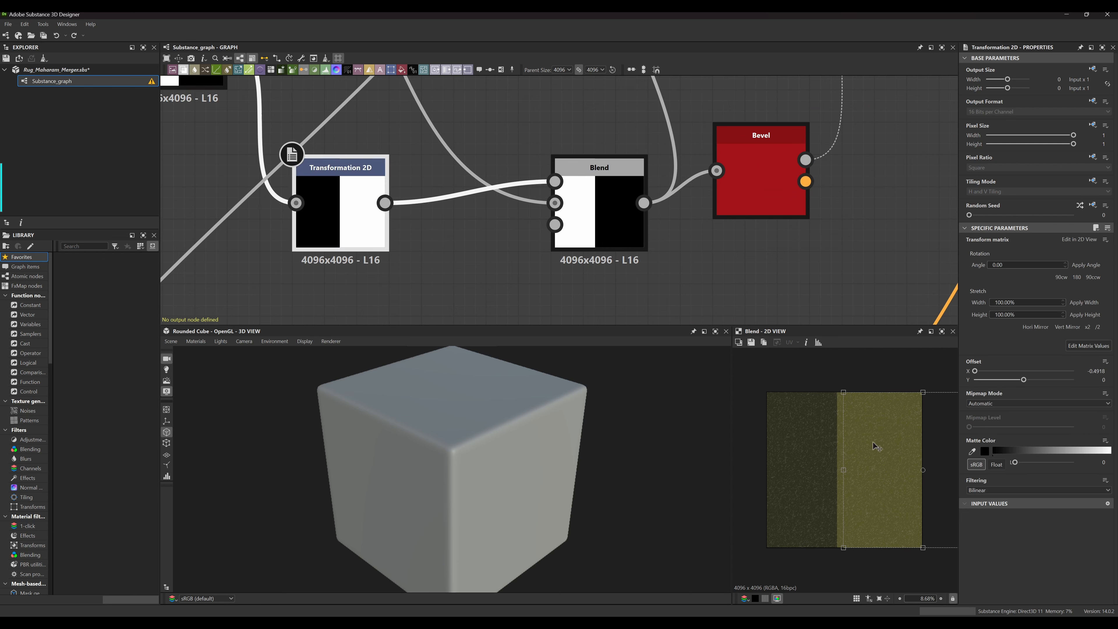
left_click_drag(877, 447, 888, 449)
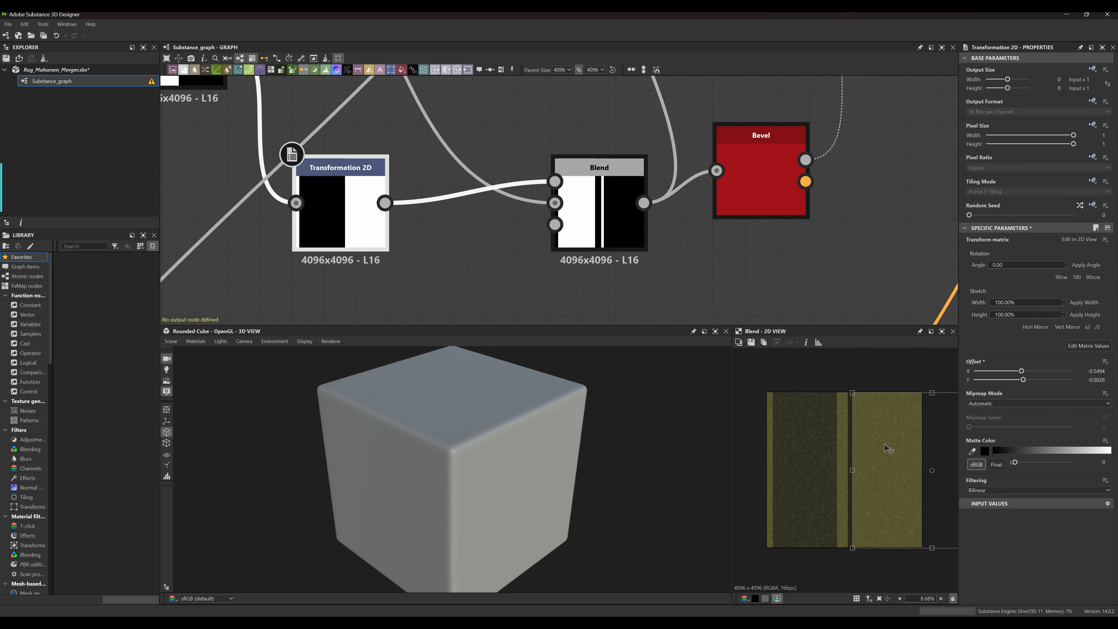
key("ctrl+z")
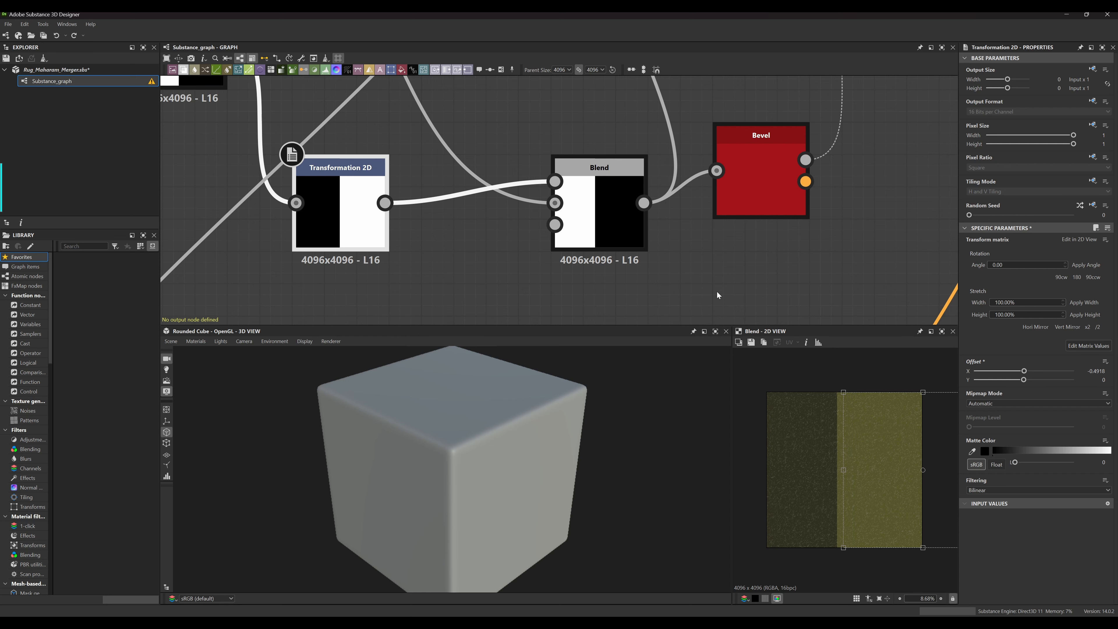
Try Add (Linear Dodge) as the lower mask Blend's blending mode, and set it back to Subtract
middle_click_drag(415, 187, 487, 251)
scroll(488, 251, "down", 2)
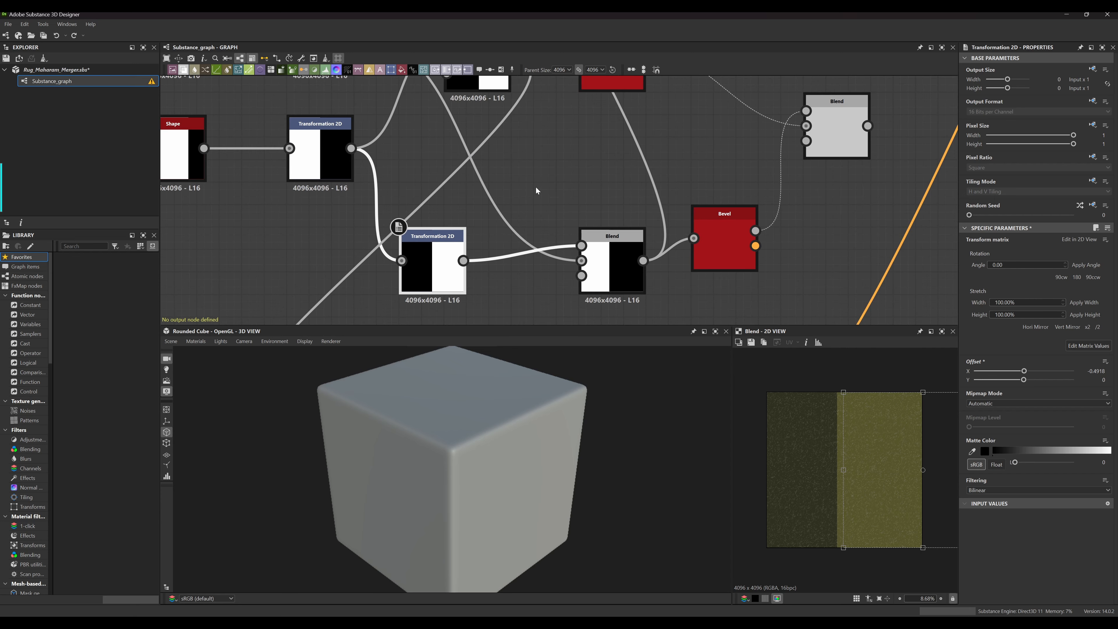
middle_click_drag(534, 186, 597, 224)
scroll(590, 227, "down", 1)
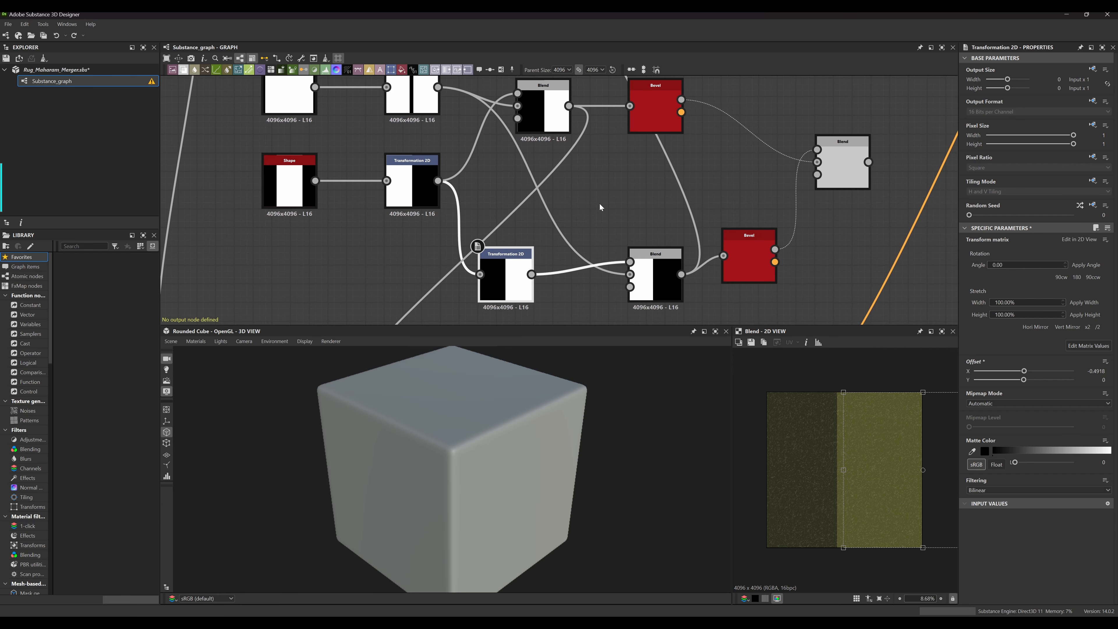
middle_click_drag(583, 290, 606, 307)
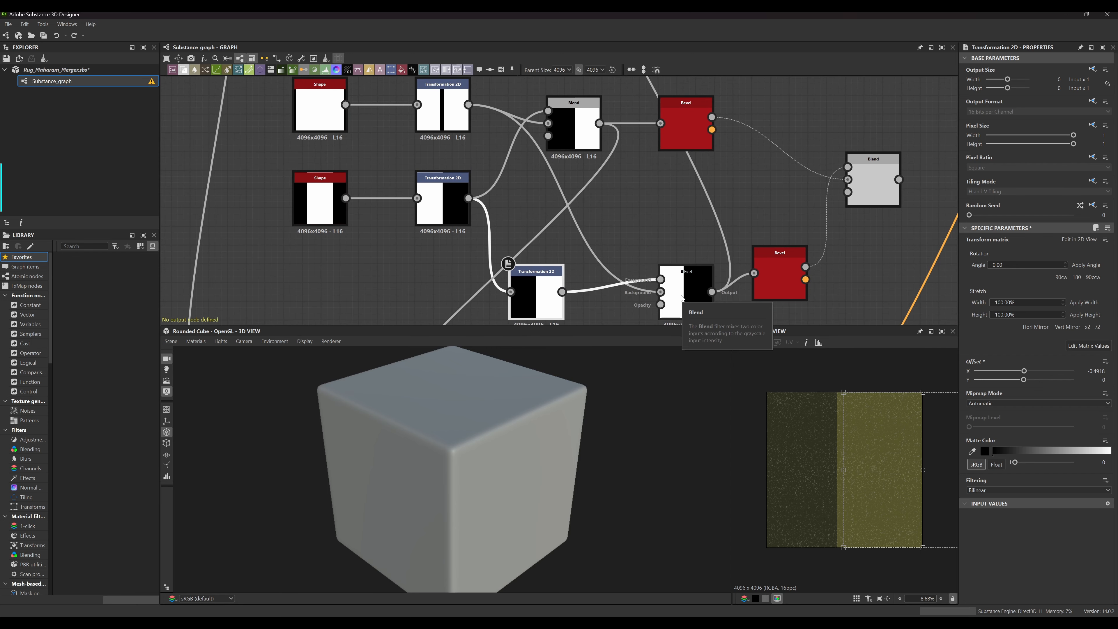
left_click(682, 299)
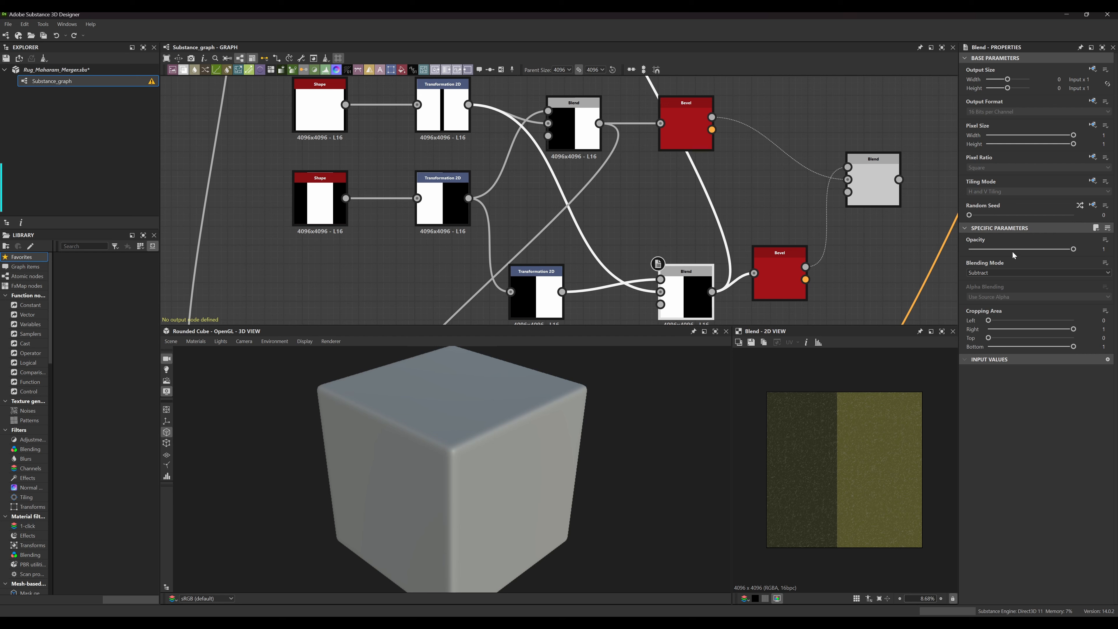
left_click(1007, 272)
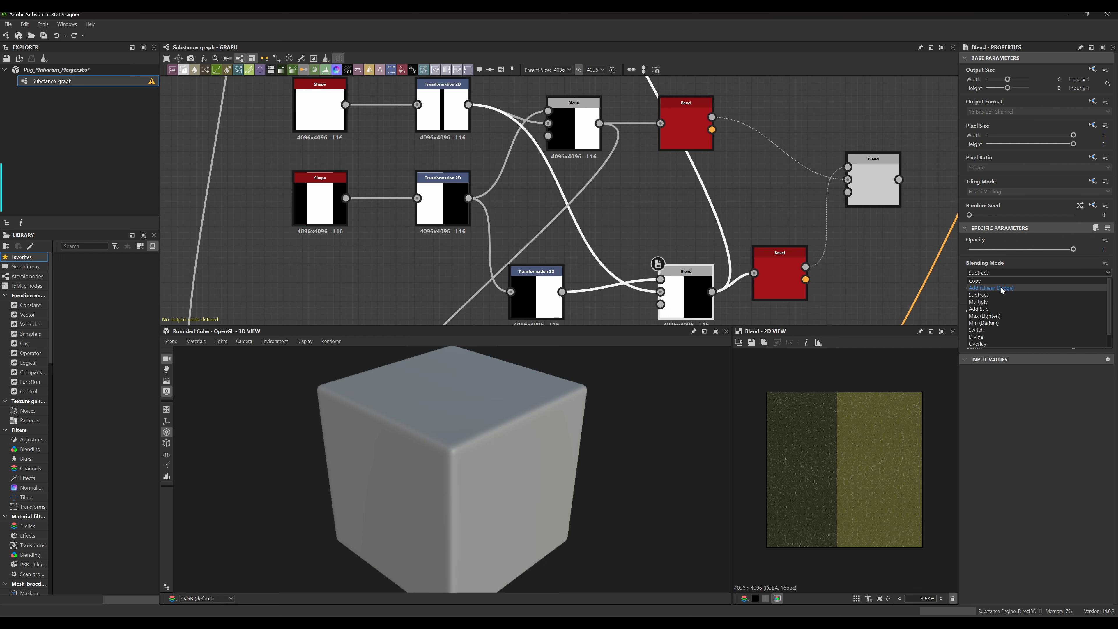
left_click(1001, 288)
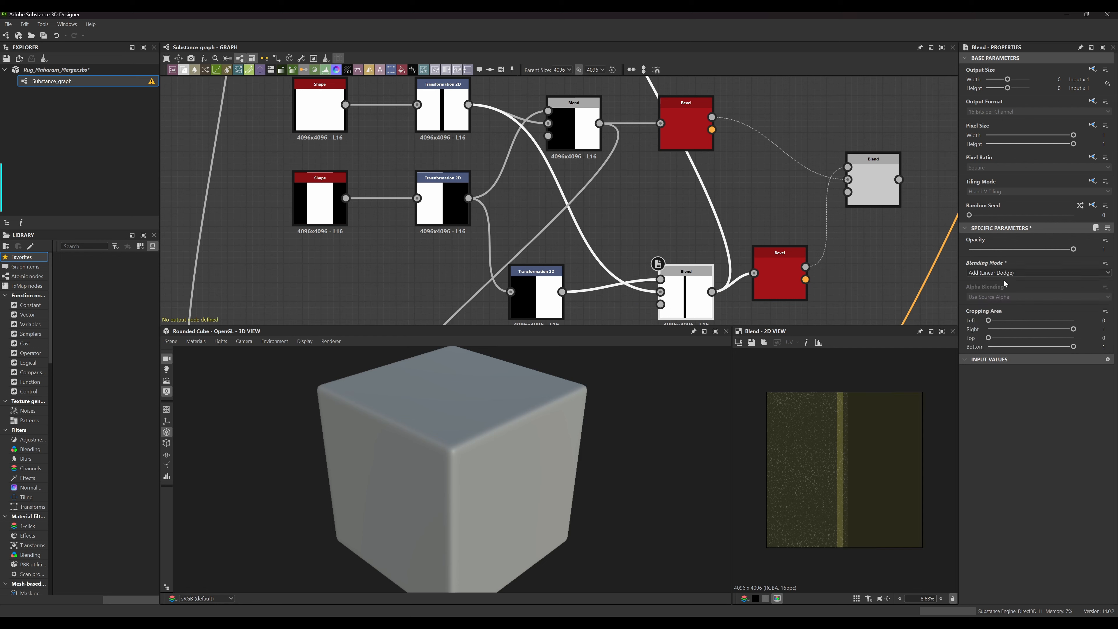
left_click(1011, 274)
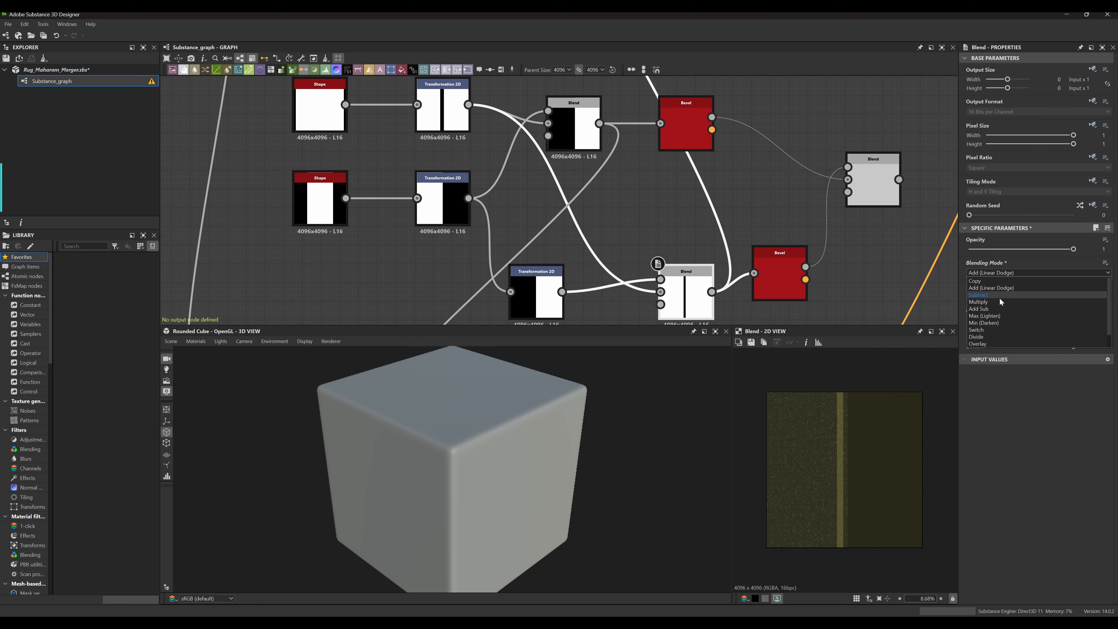
left_click(995, 295)
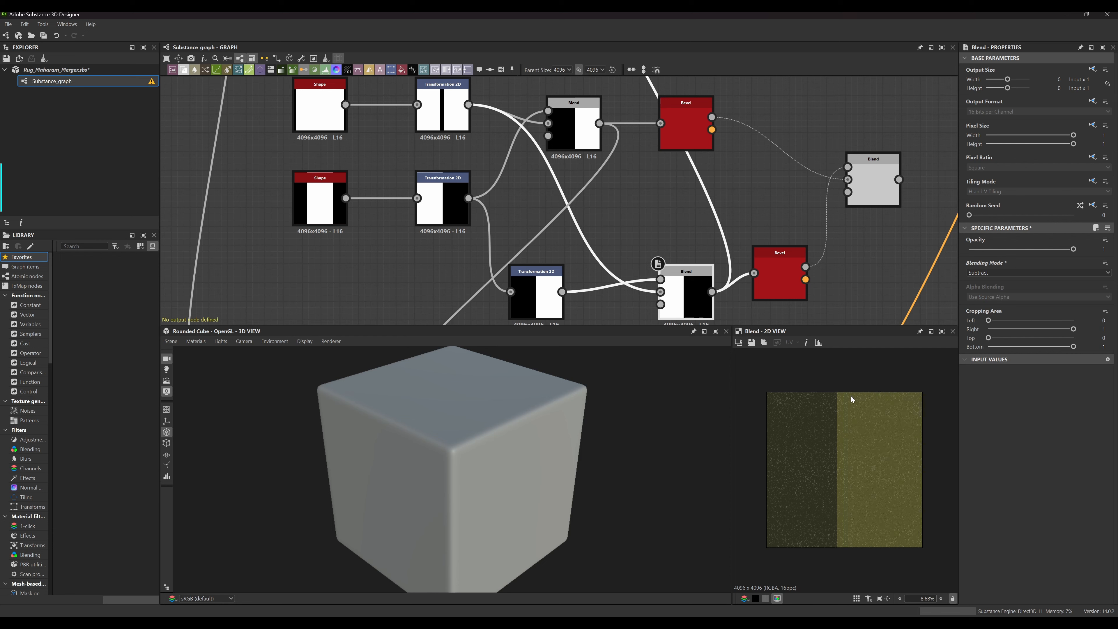
Examine the two-tone olive colour Blend alongside the Directional Warp, Invert Grayscale and Levels chain that masks the seam
scroll(851, 396, "down", 3)
scroll(844, 456, "up", 4)
scroll(843, 456, "up", 1)
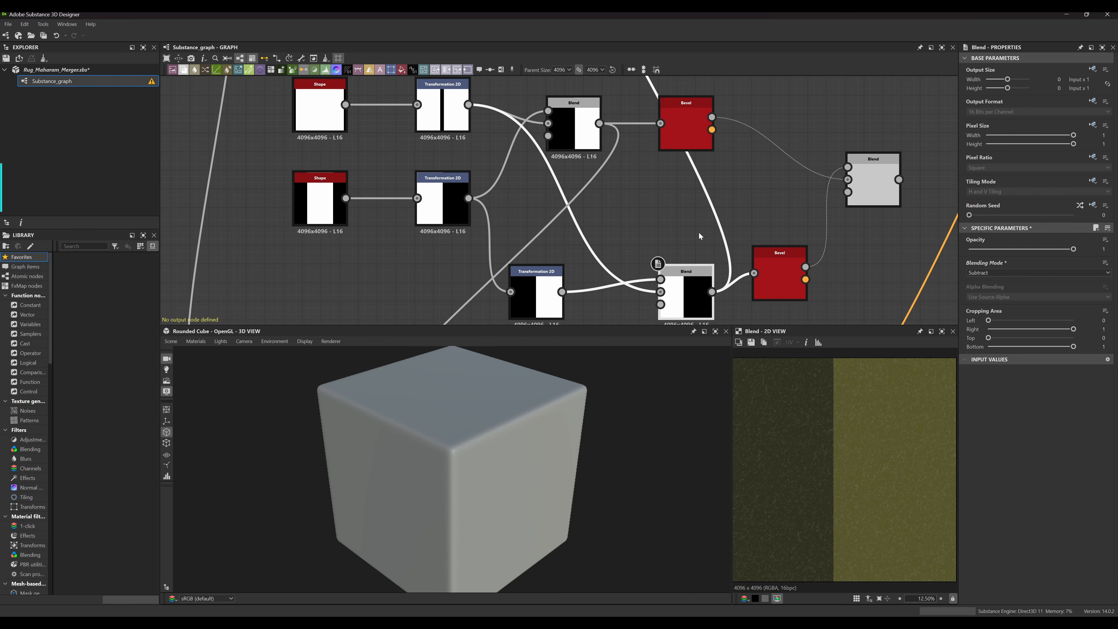
scroll(752, 190, "down", 5)
middle_click_drag(710, 185, 701, 231)
scroll(750, 210, "up", 6)
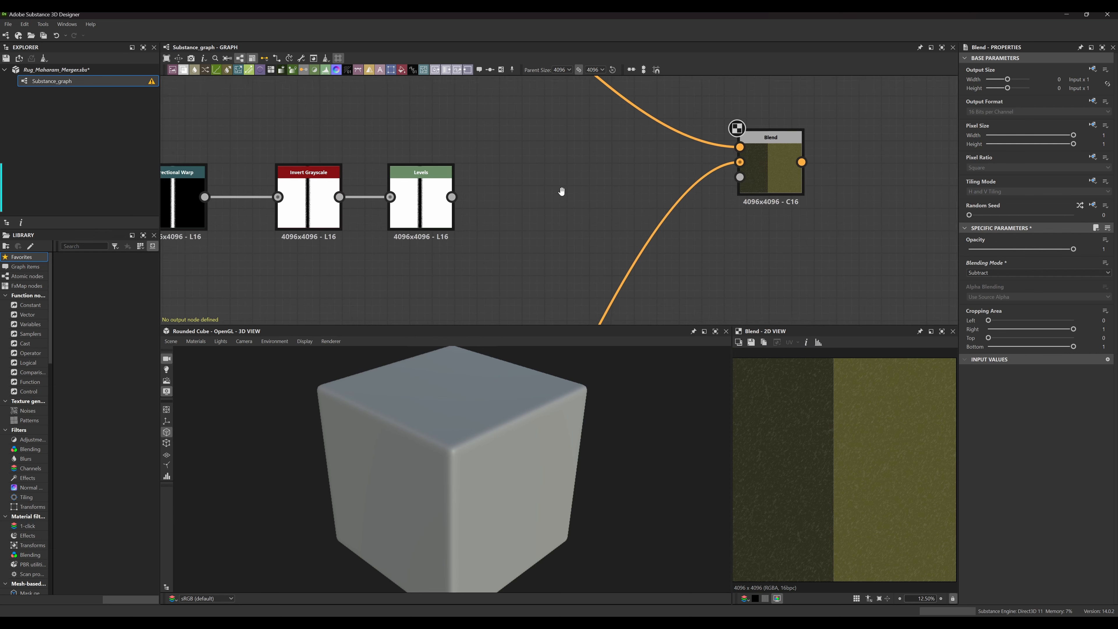
scroll(569, 208, "down", 3)
middle_click_drag(570, 210, 535, 230)
scroll(534, 230, "up", 3)
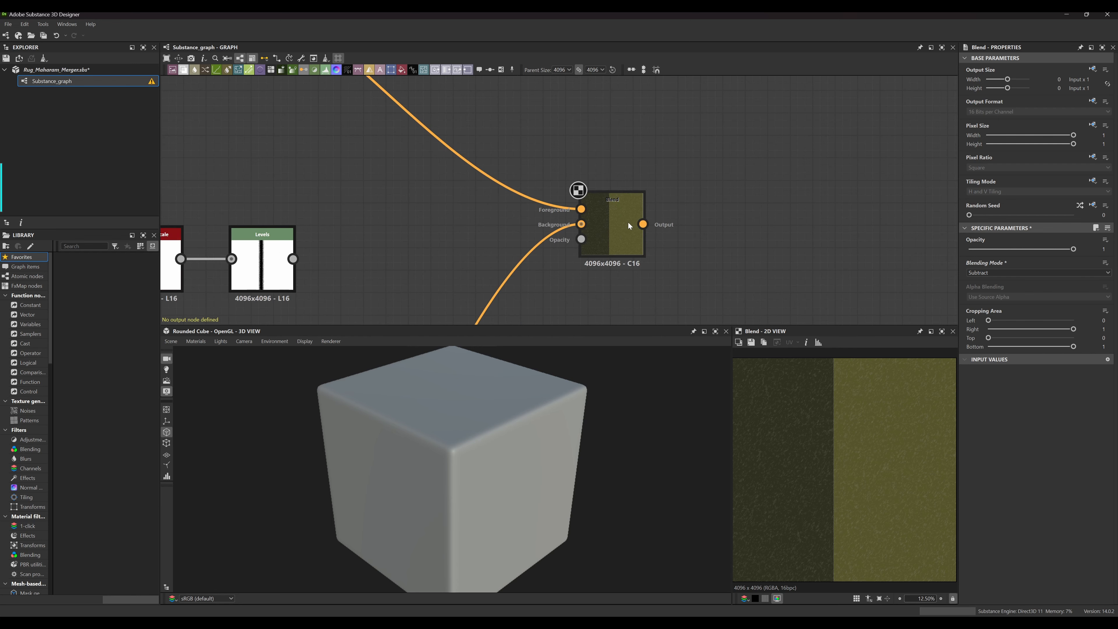
middle_click_drag(629, 275, 657, 256)
left_click_drag(646, 214, 645, 202)
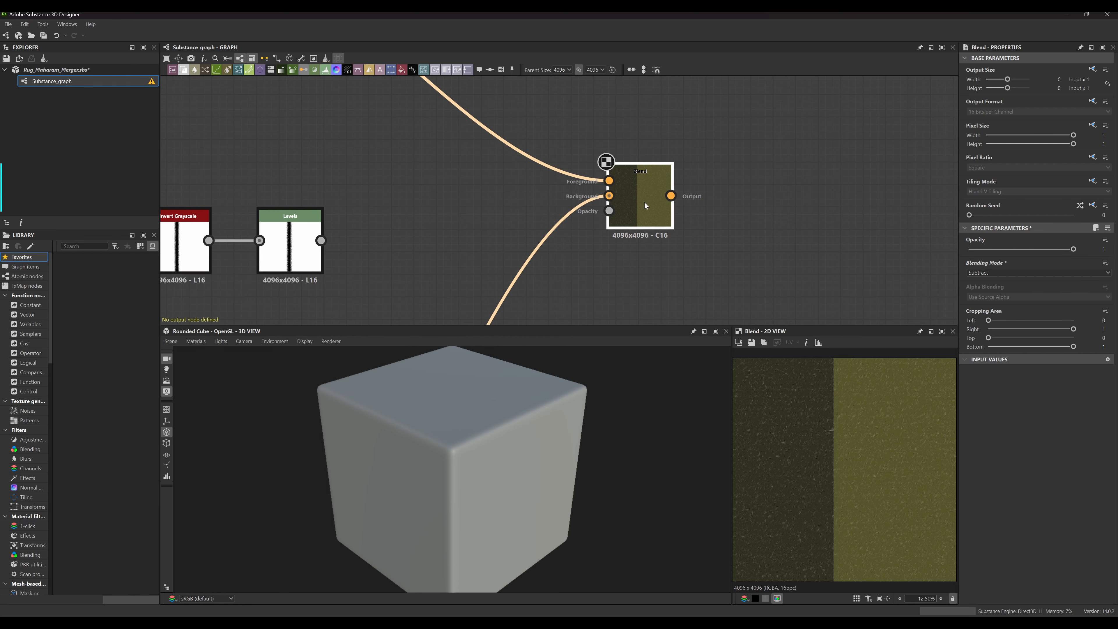
scroll(582, 147, "down", 5)
middle_click_drag(597, 148, 584, 174)
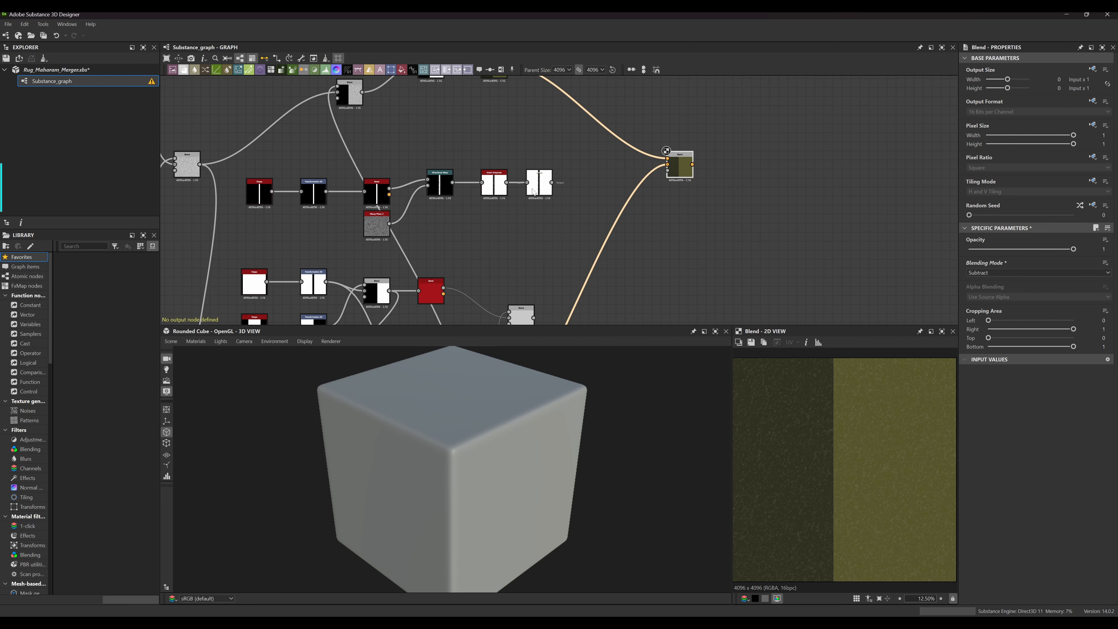
scroll(539, 180, "up", 4)
scroll(539, 180, "up", 1)
middle_click_drag(633, 211, 517, 187)
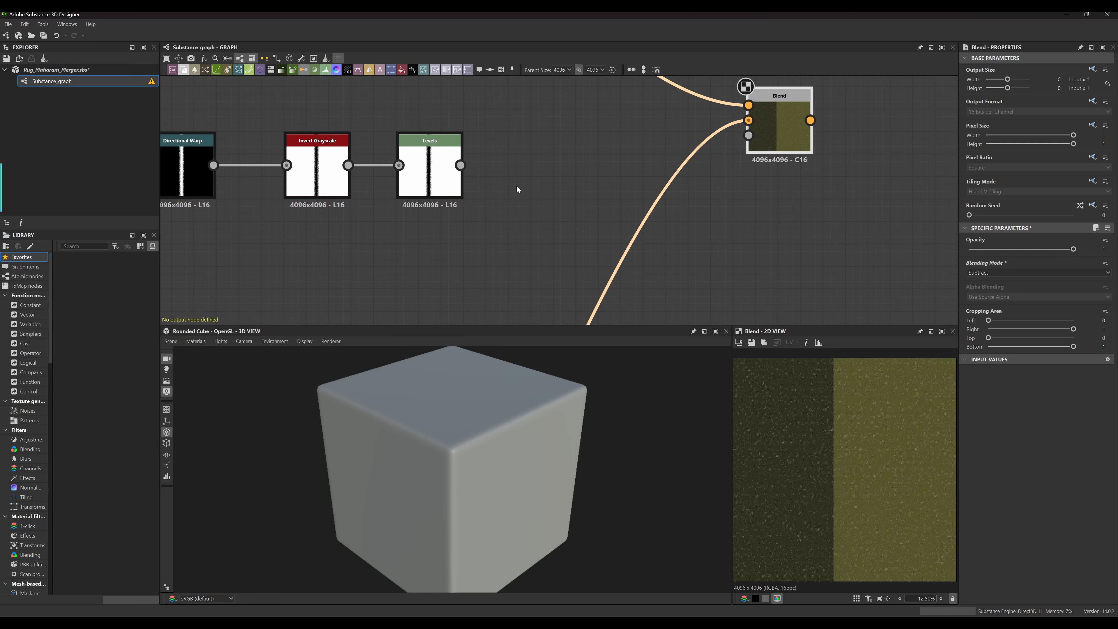
scroll(516, 186, "down", 3)
middle_click_drag(429, 231, 469, 171)
scroll(479, 170, "down", 3)
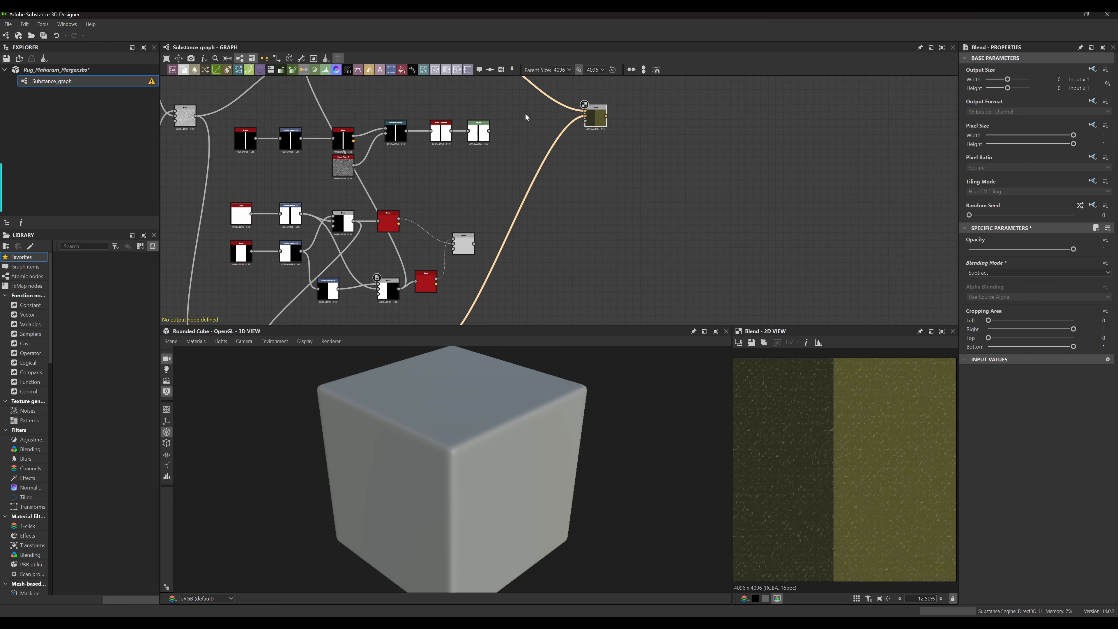
Add a Blend node with the Max (Lighten) height Blend as background and the seam mask's Levels output as foreground
left_click(186, 118)
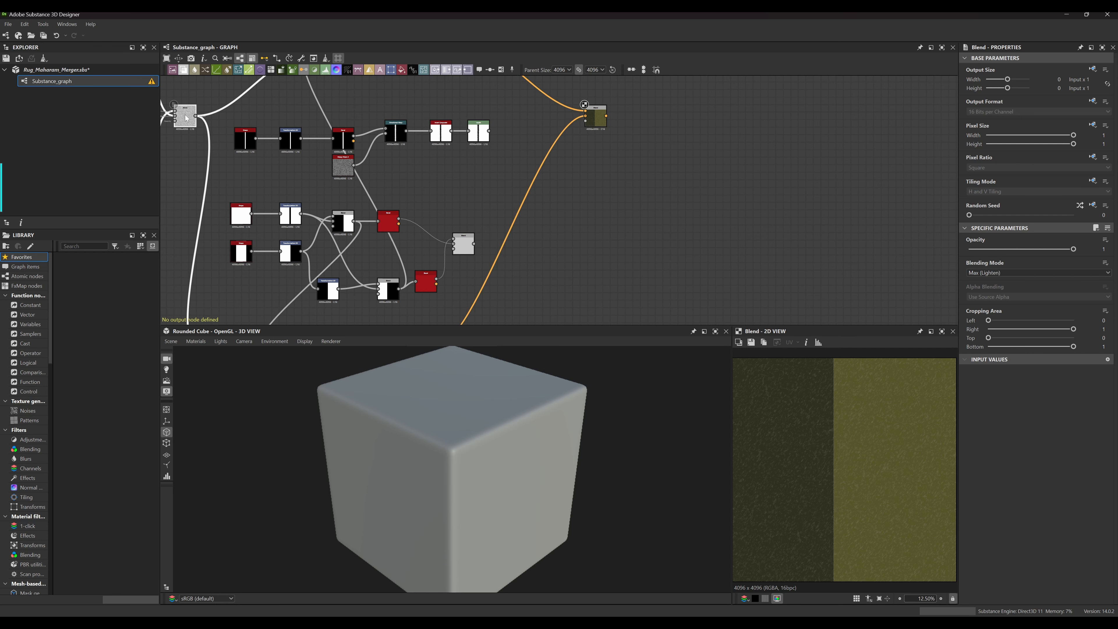
middle_click_drag(368, 182, 394, 186)
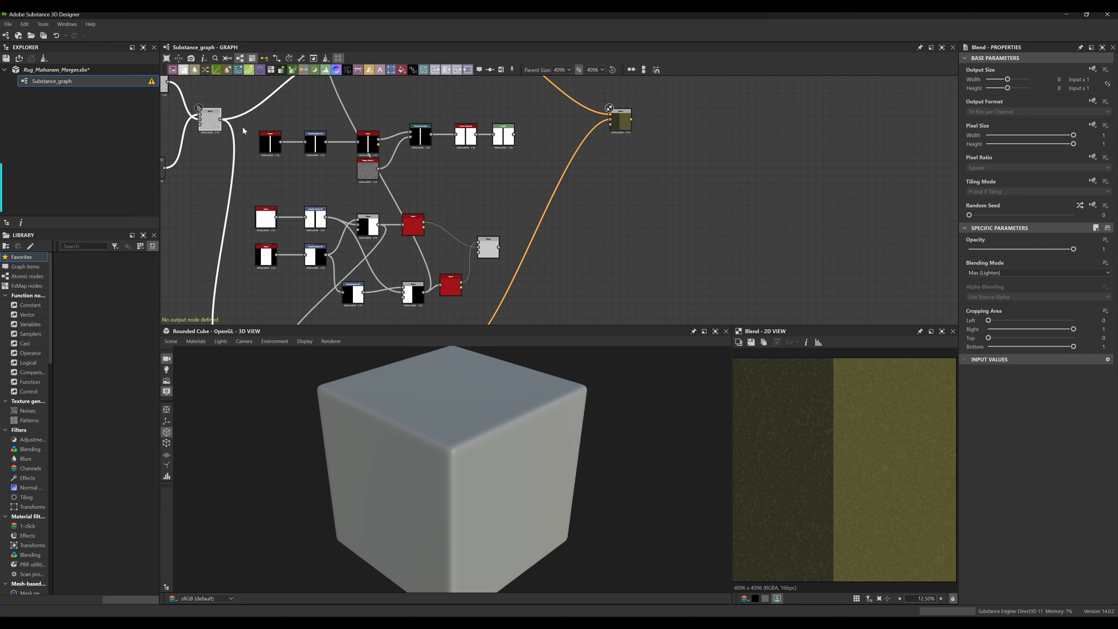
left_click_drag(221, 119, 518, 177)
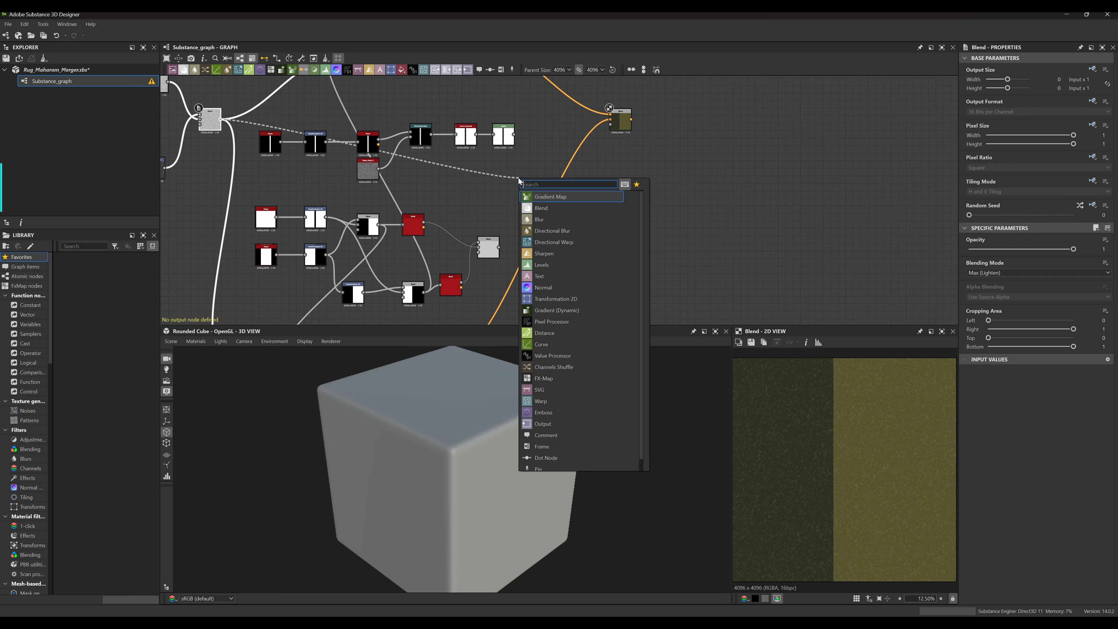
left_click(551, 209)
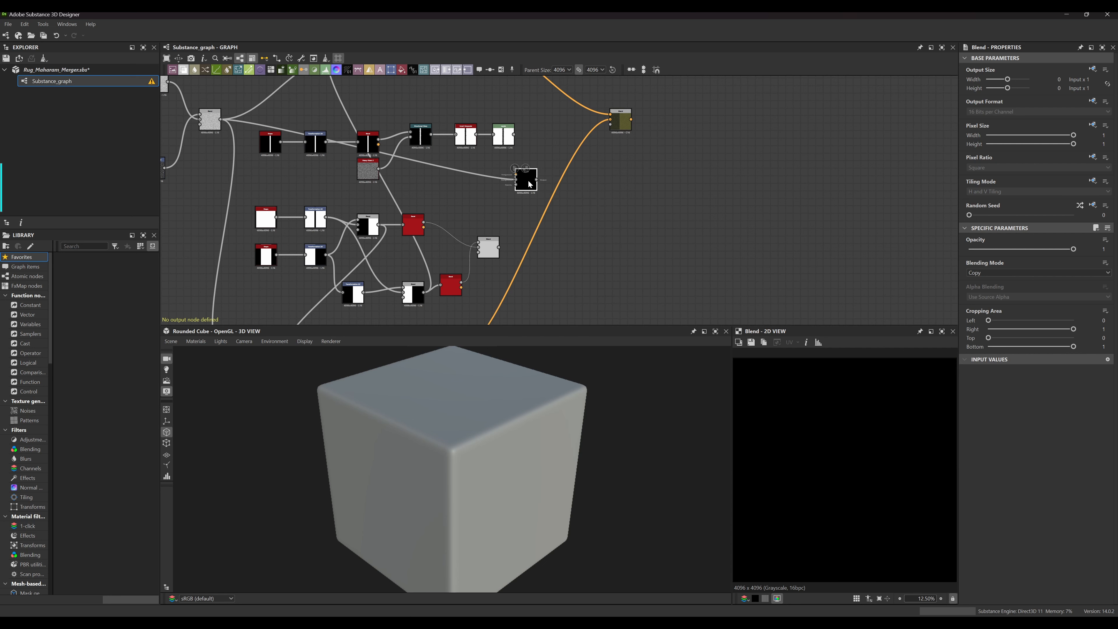
scroll(531, 158, "up", 3)
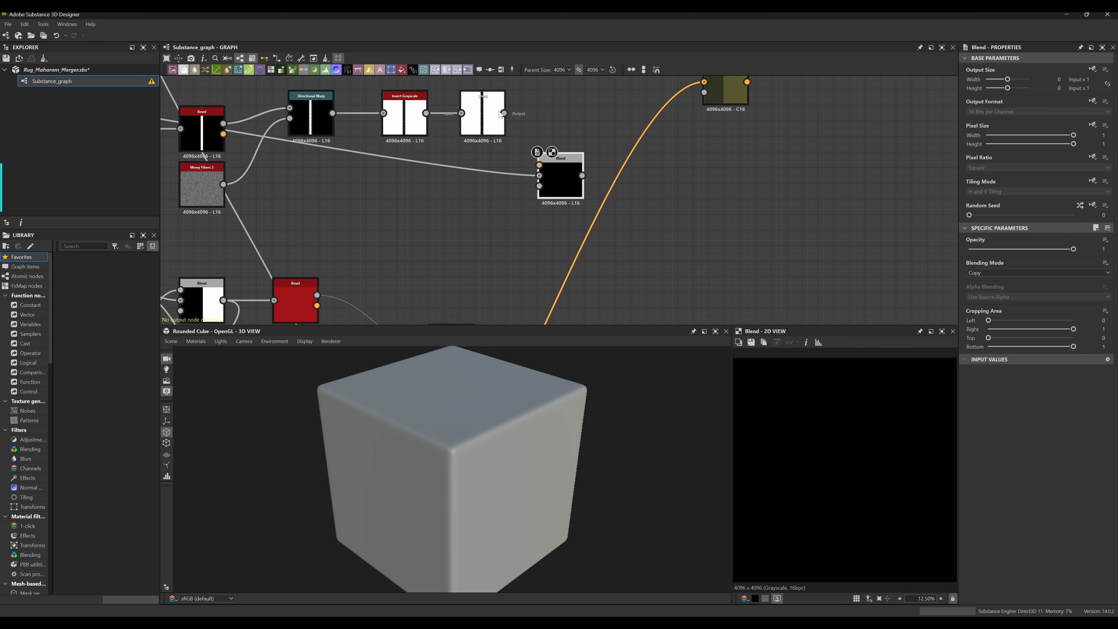
left_click_drag(505, 114, 539, 165)
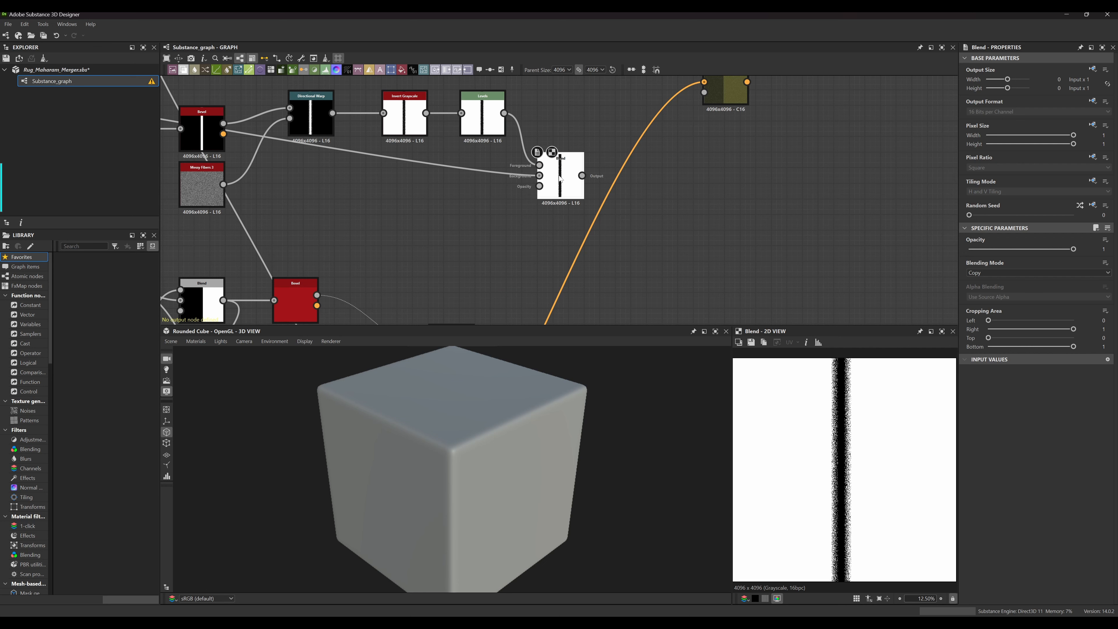
Set the new seam Blend's blending mode to Subtract and inspect the fibre strip up close in the 2D view
left_click(991, 272)
left_click(1007, 295)
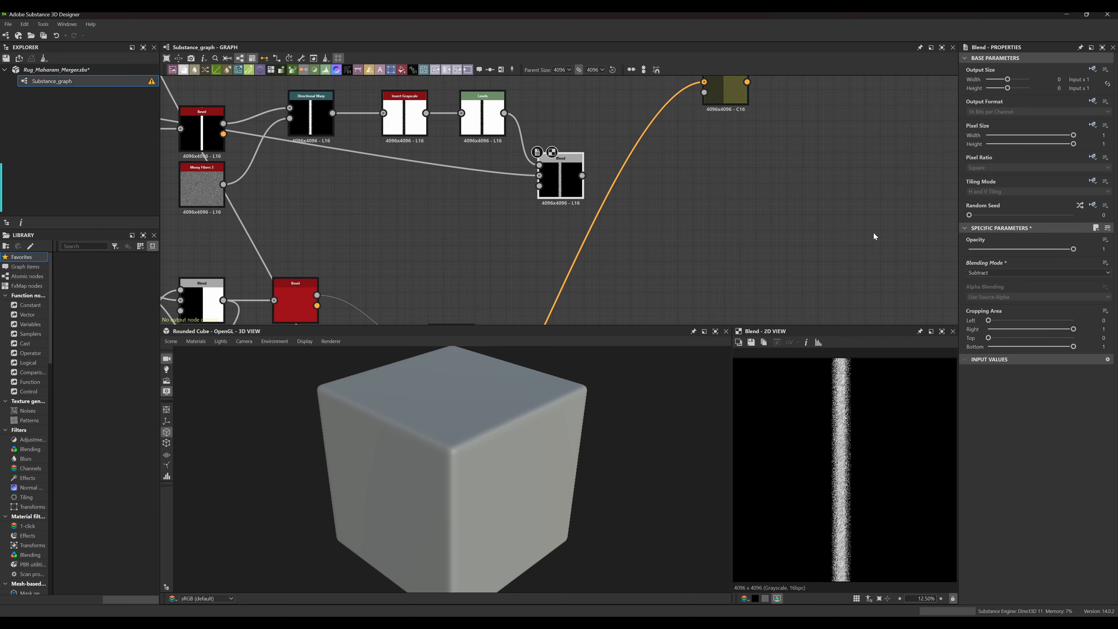
scroll(862, 446, "up", 10)
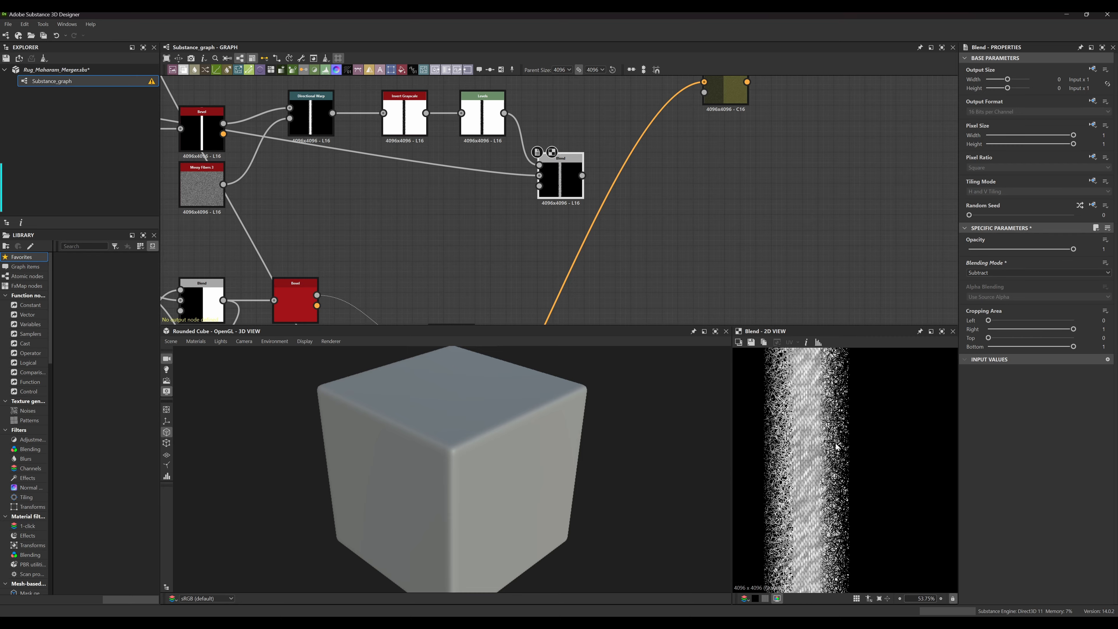
scroll(812, 467, "up", 3)
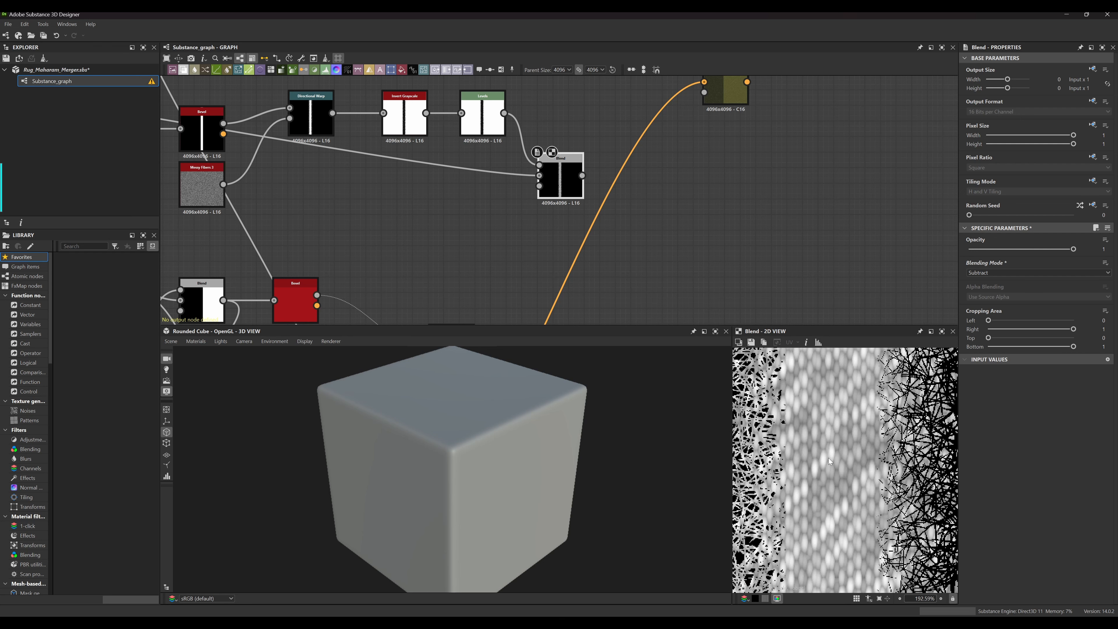
scroll(852, 469, "down", 7)
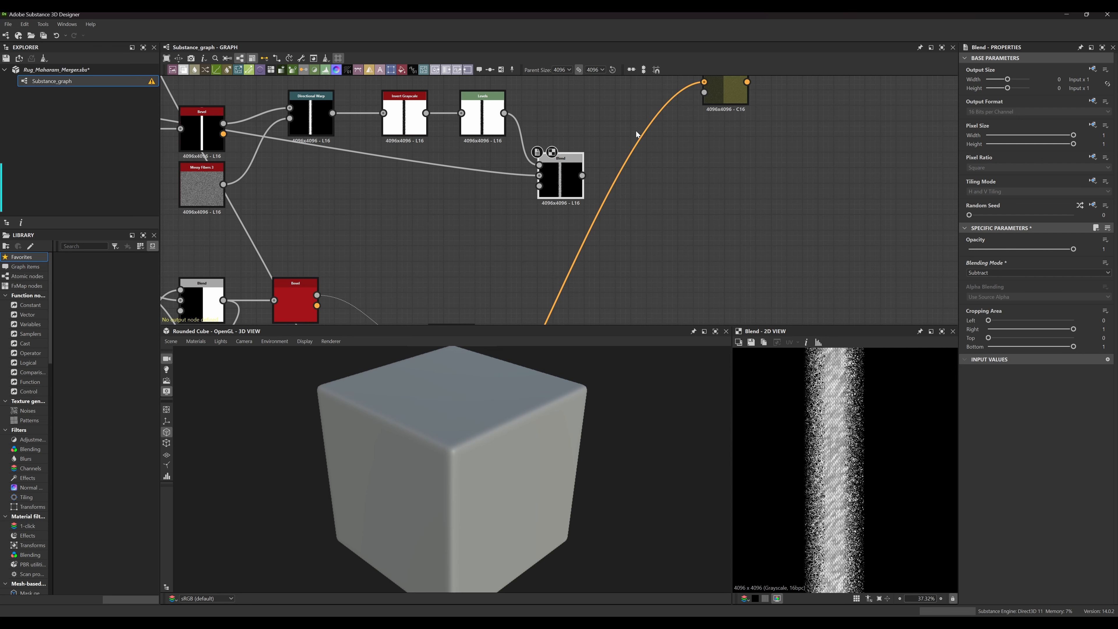
Add another Blend node beside the two-tone olive colour Blend and feed the olive colour output into its foreground
middle_click_drag(646, 160, 654, 172)
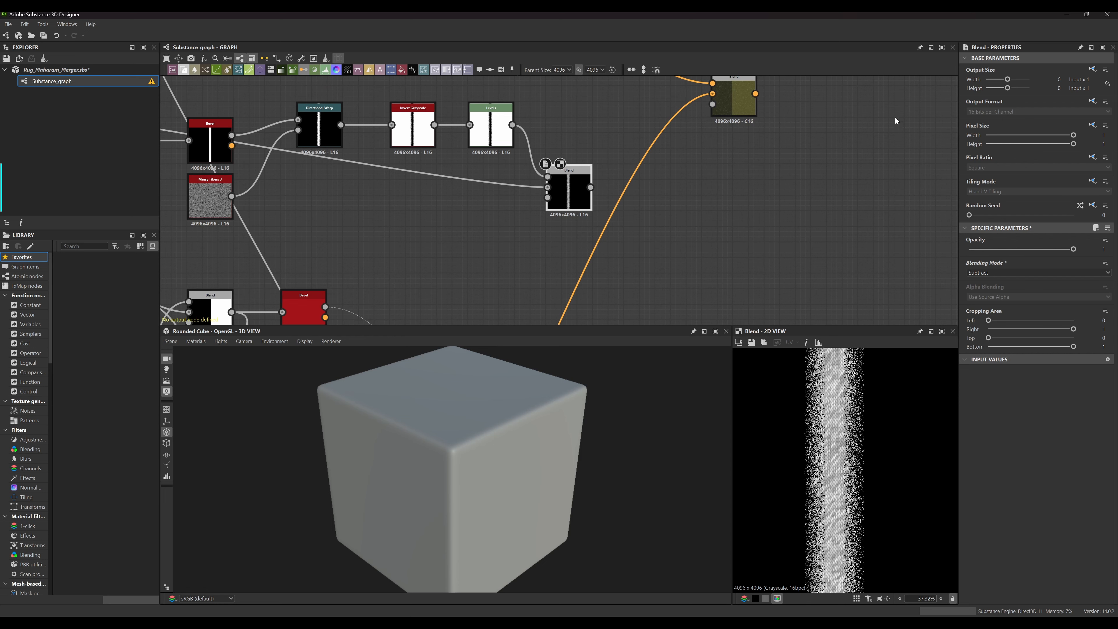
middle_click_drag(818, 135, 735, 170)
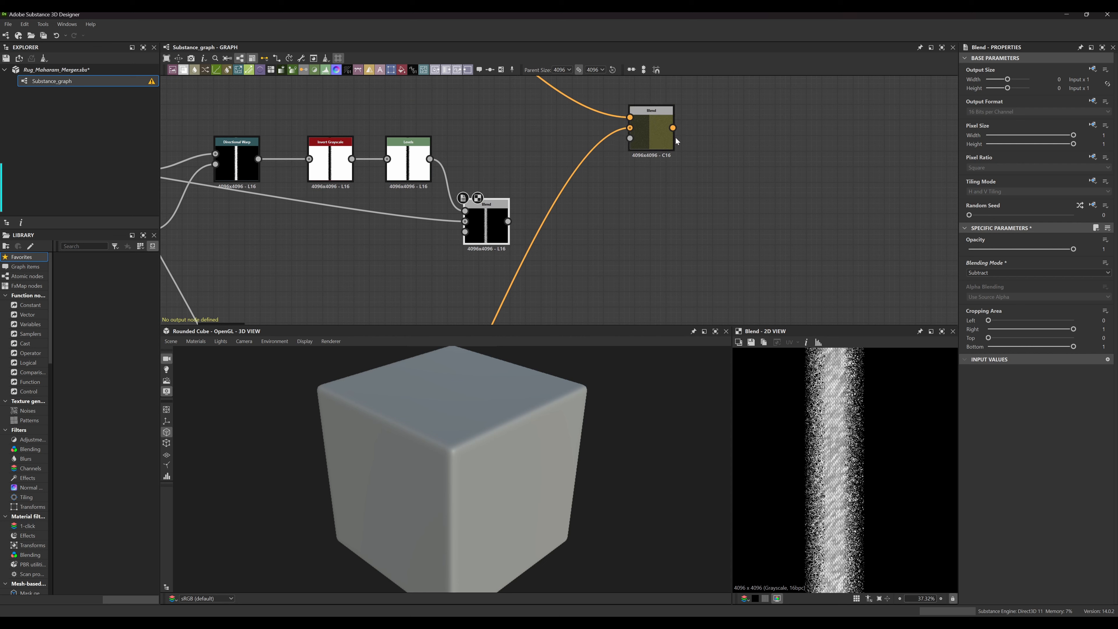
key("space")
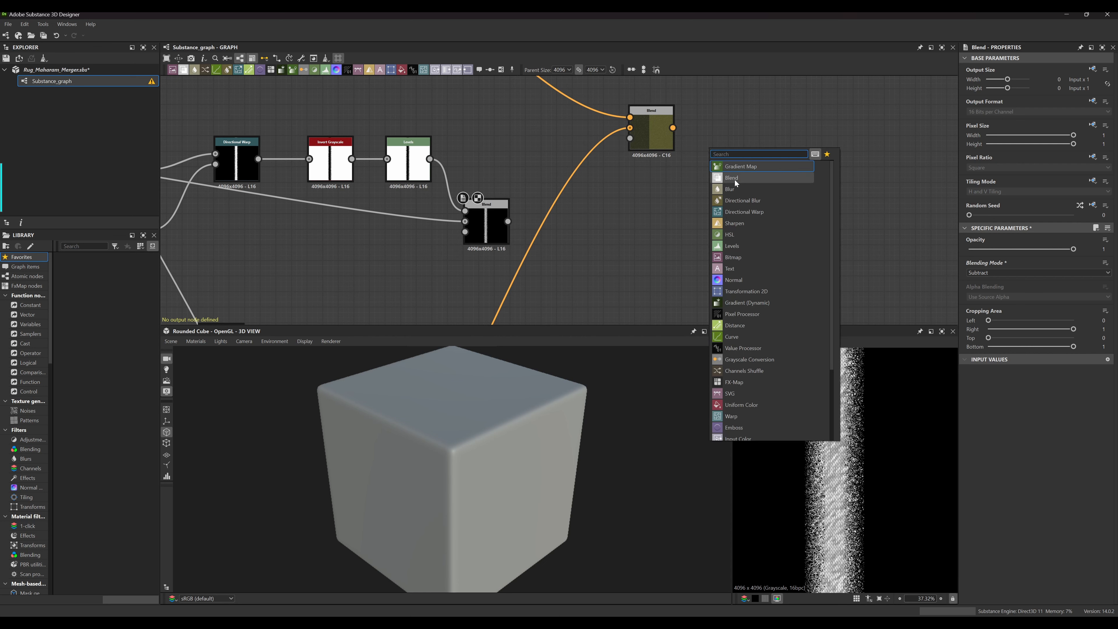
left_click(731, 179)
left_click_drag(700, 145, 763, 193)
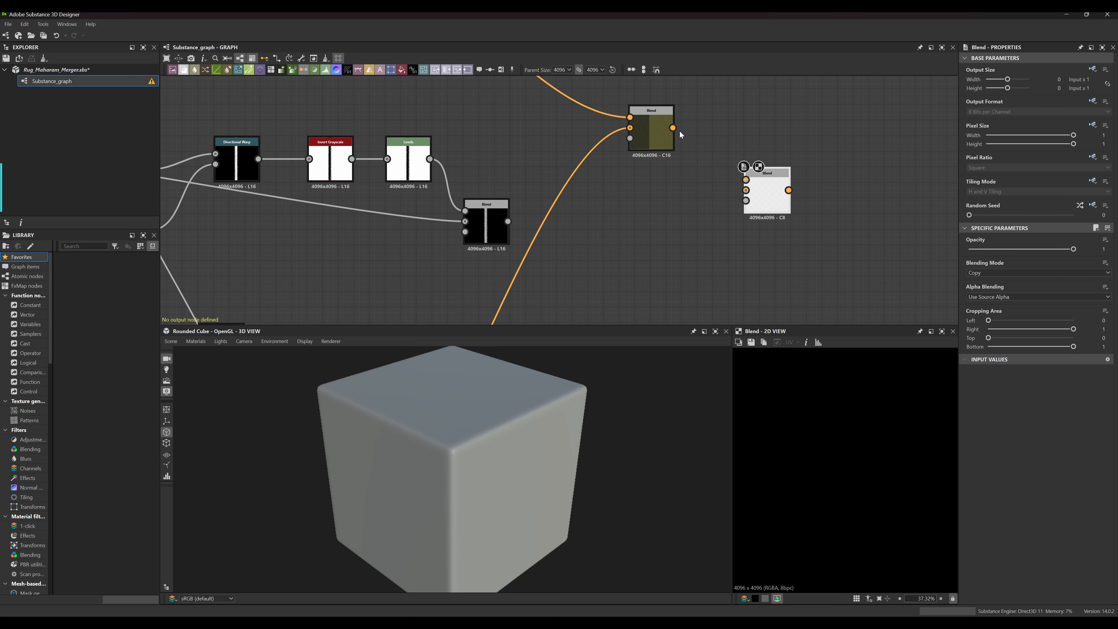
left_click_drag(674, 128, 746, 180)
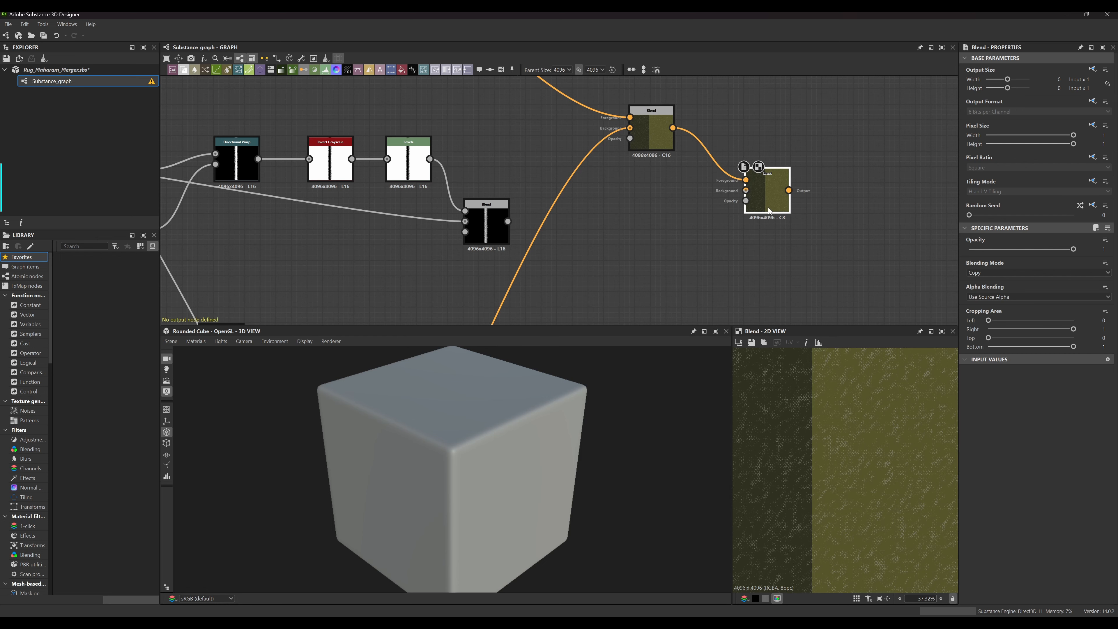
Try connecting the Subtract seam Blend to the background of the Blend beside the olive colours, and disconnect both of its inputs
middle_click_drag(667, 219, 679, 195)
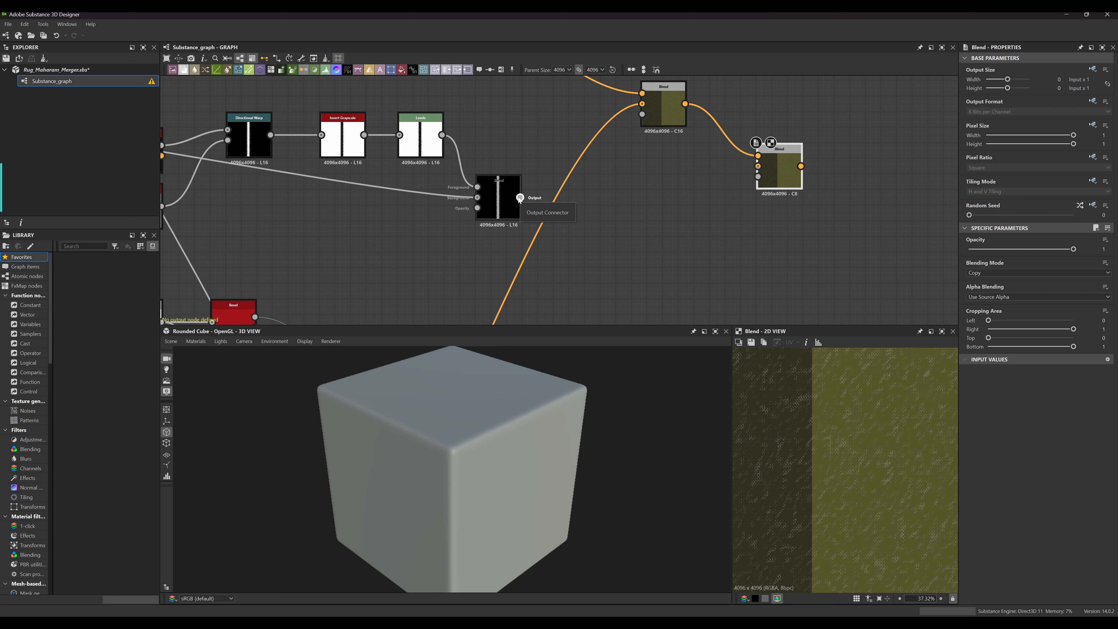
left_click_drag(520, 198, 758, 166)
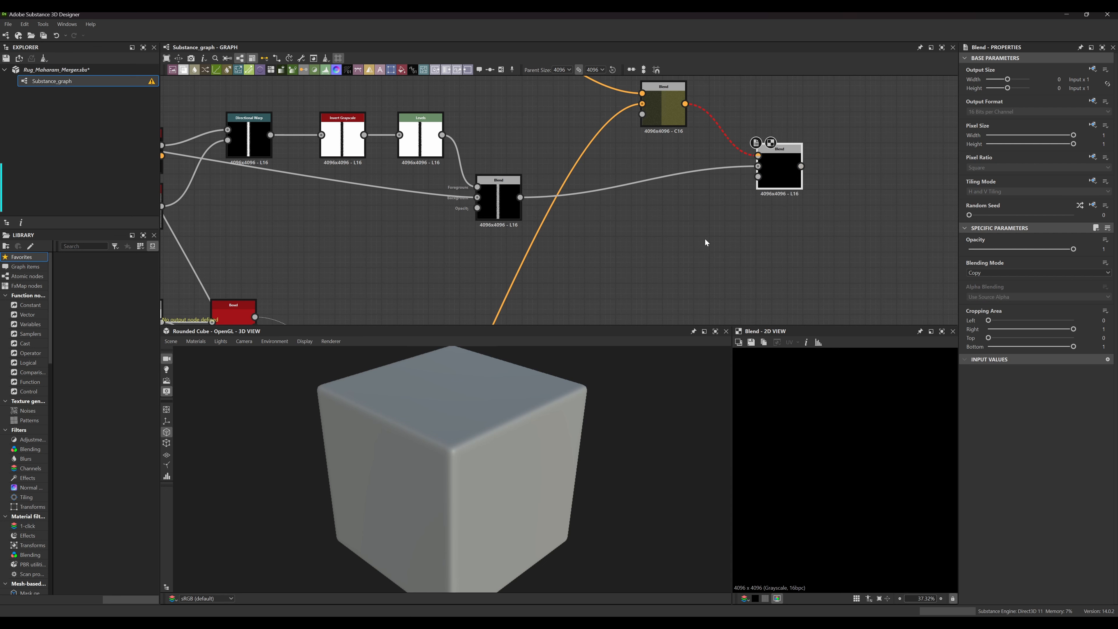
middle_click_drag(705, 239, 678, 255)
scroll(754, 174, "up", 3)
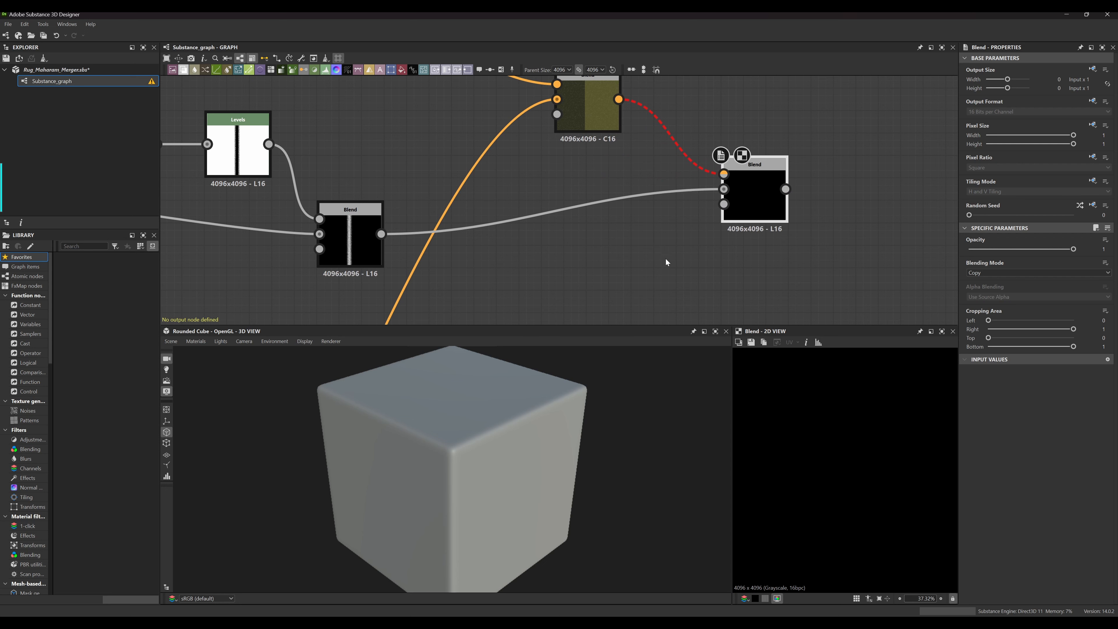
middle_click_drag(662, 245, 685, 241)
middle_click_drag(561, 243, 585, 231)
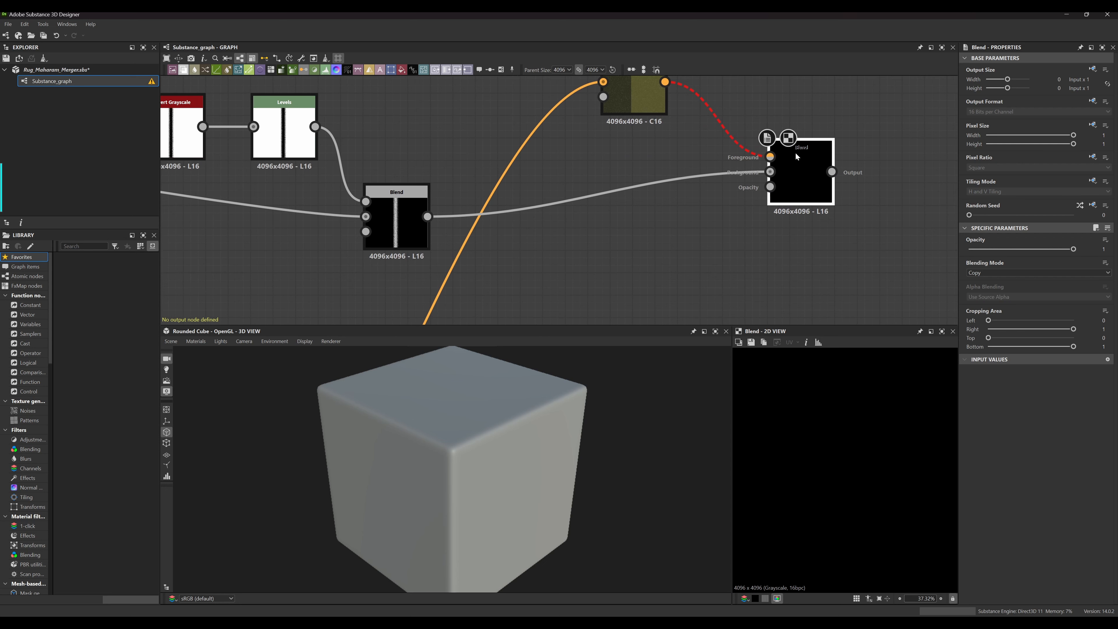
double_click(770, 172)
left_click(770, 172, "alt")
left_click_drag(784, 161, 787, 138)
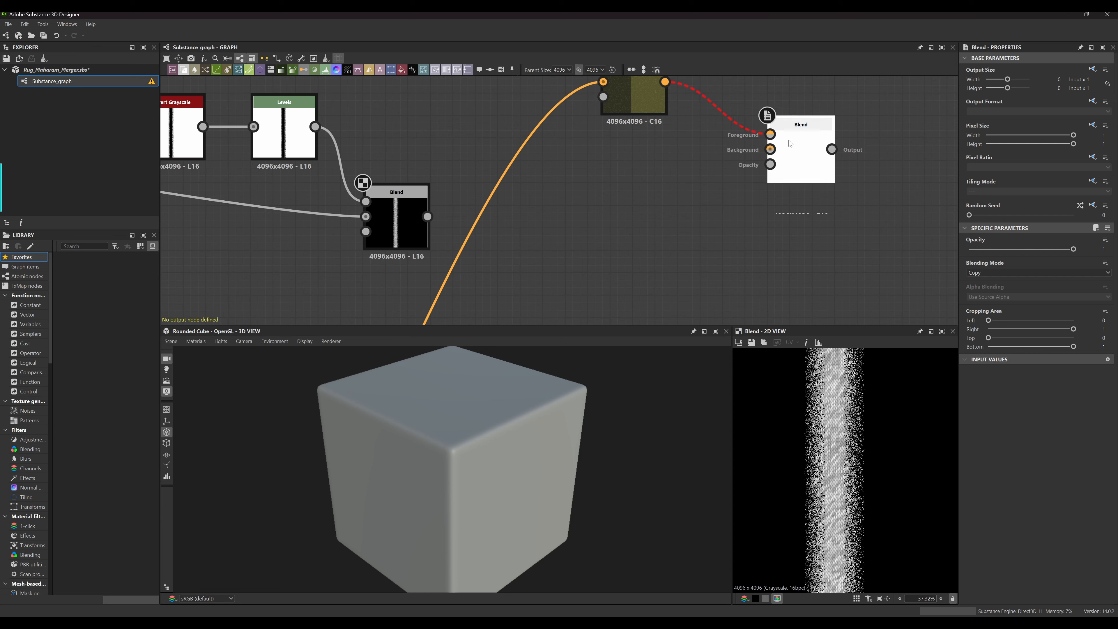
left_click(706, 178)
left_click_drag(775, 141, 772, 136)
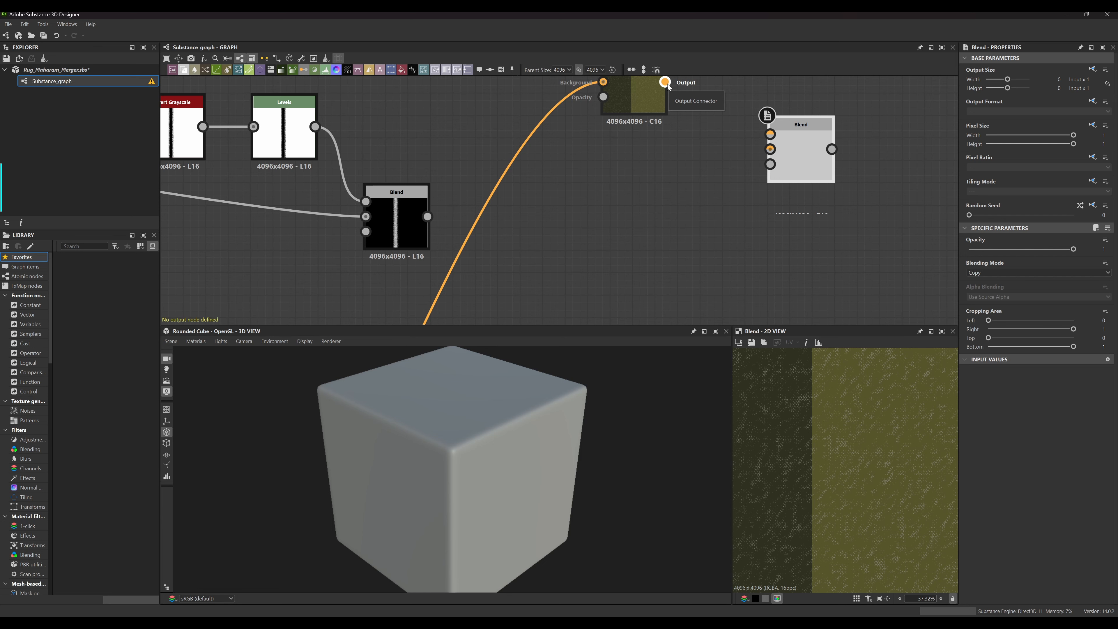
Add a Histogram Scan node fed by the output of the Subtract seam Blend
scroll(688, 161, "down", 5)
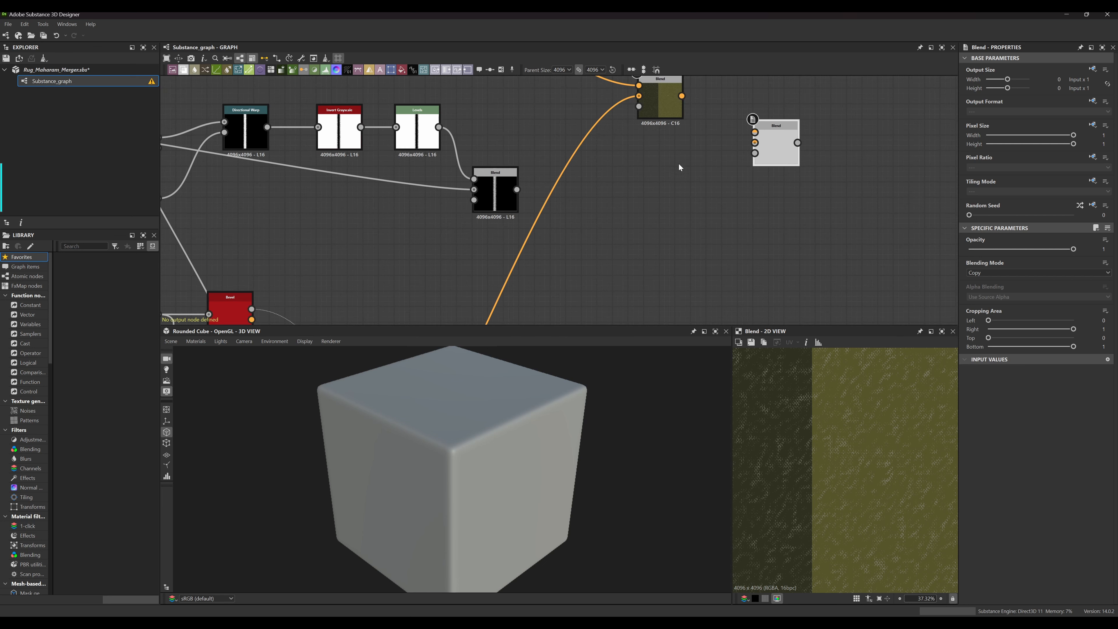
middle_click_drag(677, 152, 687, 209)
scroll(675, 165, "down", 2)
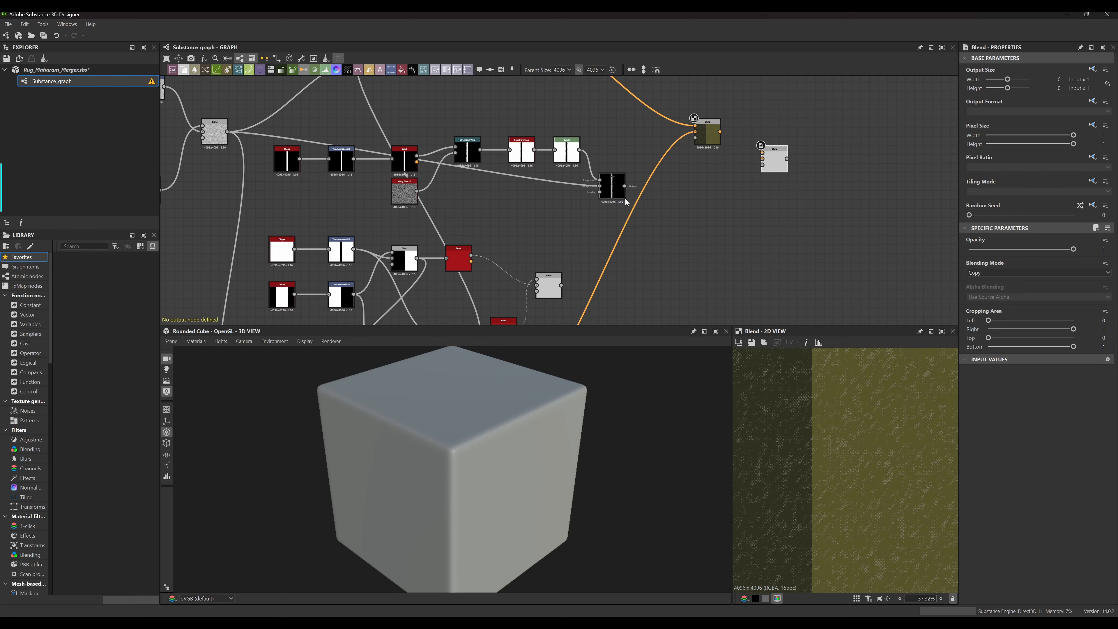
scroll(612, 212, "up", 2)
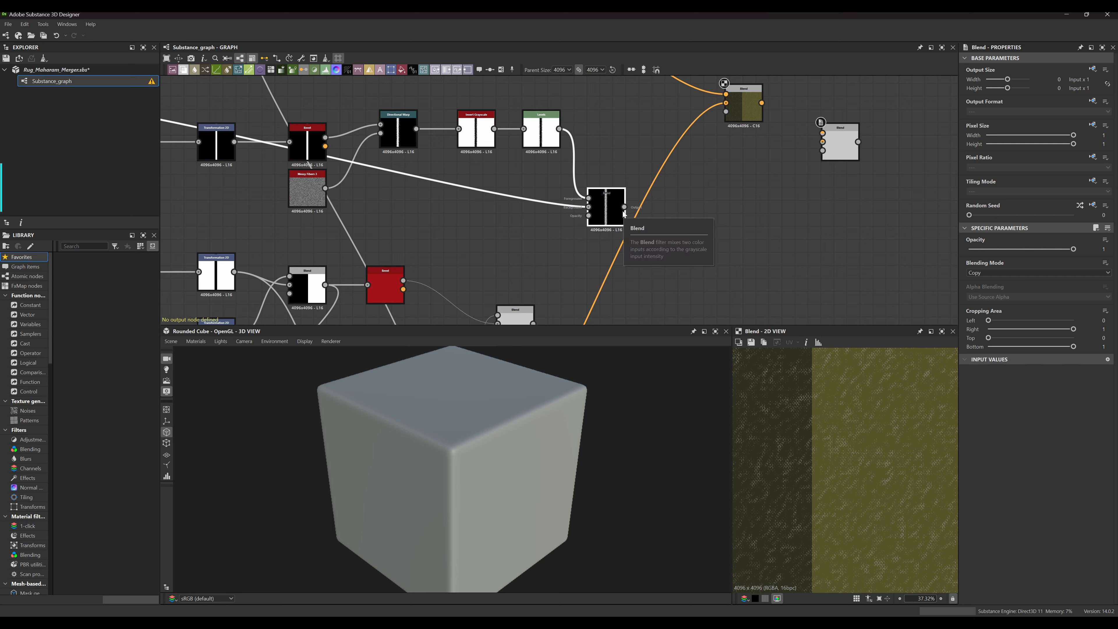
middle_click_drag(625, 214, 554, 174)
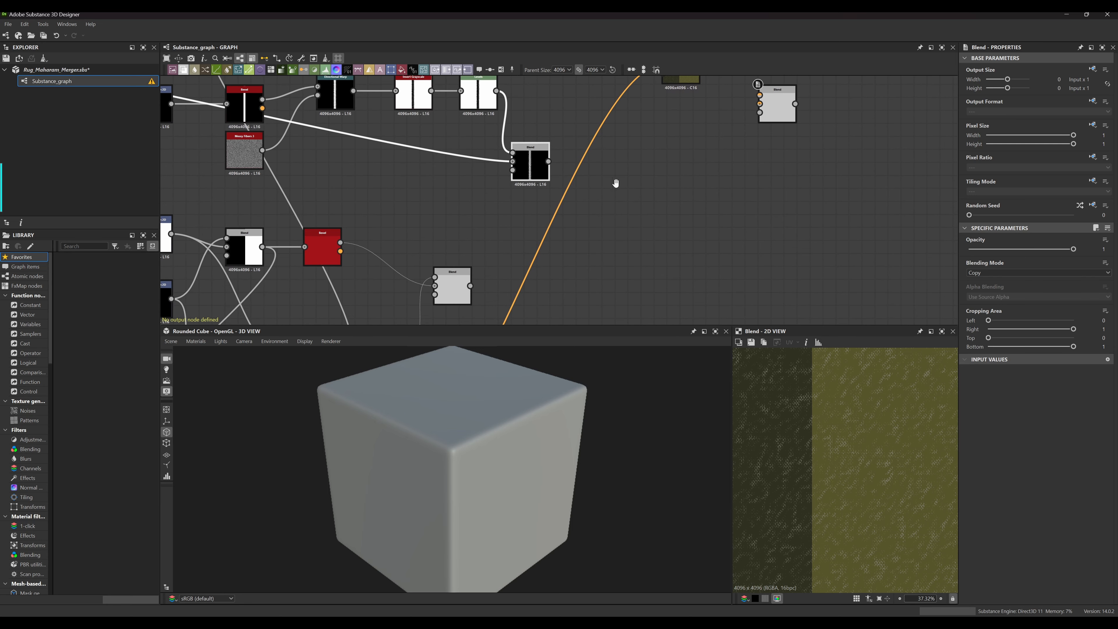
scroll(556, 182, "up", 3)
scroll(556, 182, "up", 2)
left_click_drag(512, 144, 665, 141)
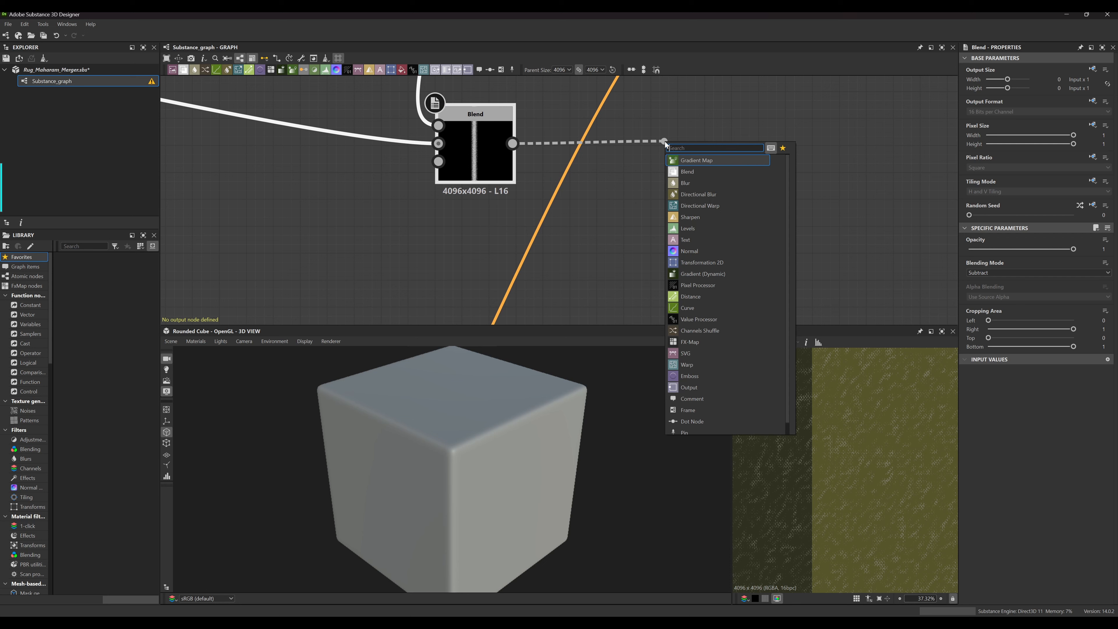
type("hist")
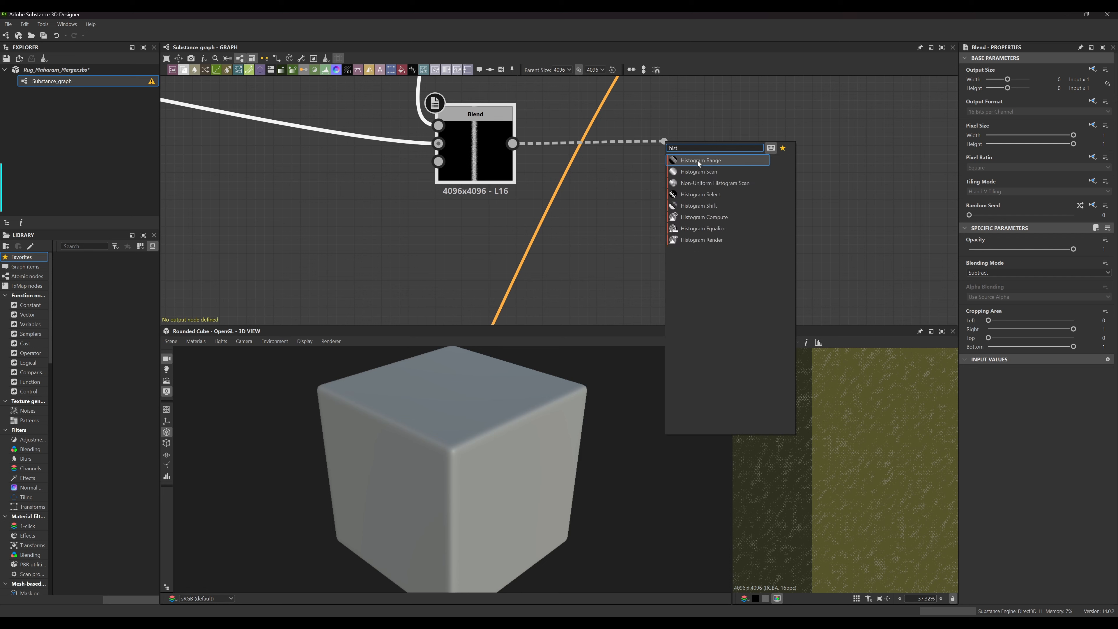
left_click(713, 172)
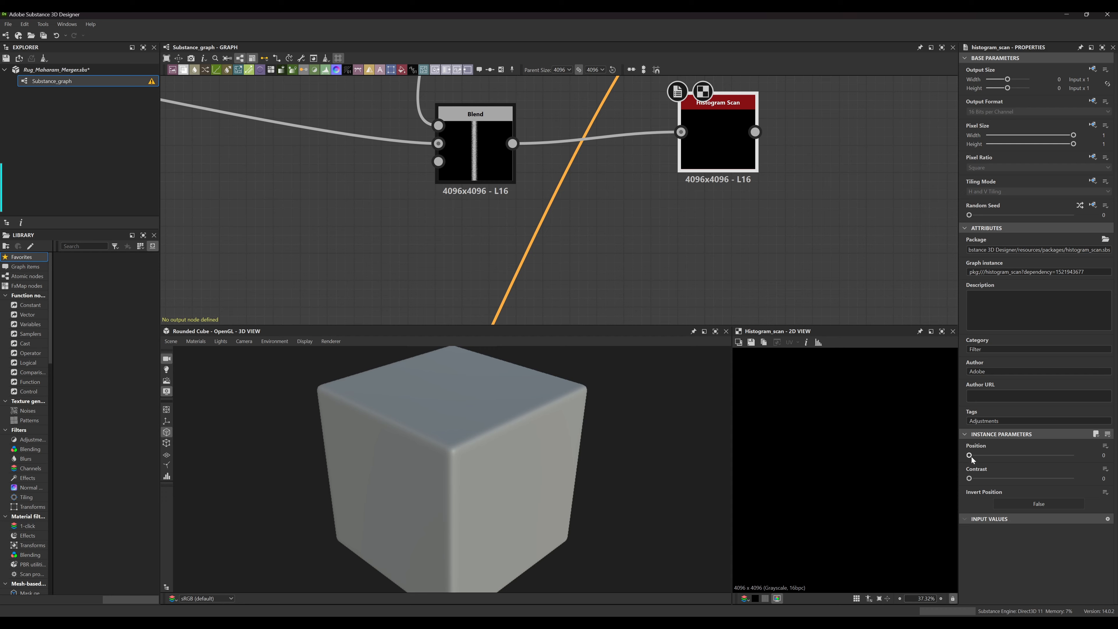
Set the Histogram Scan's Position to 0.7 and inspect the fibre strip's edges up close in the 2D view
left_click_drag(969, 455, 1042, 467)
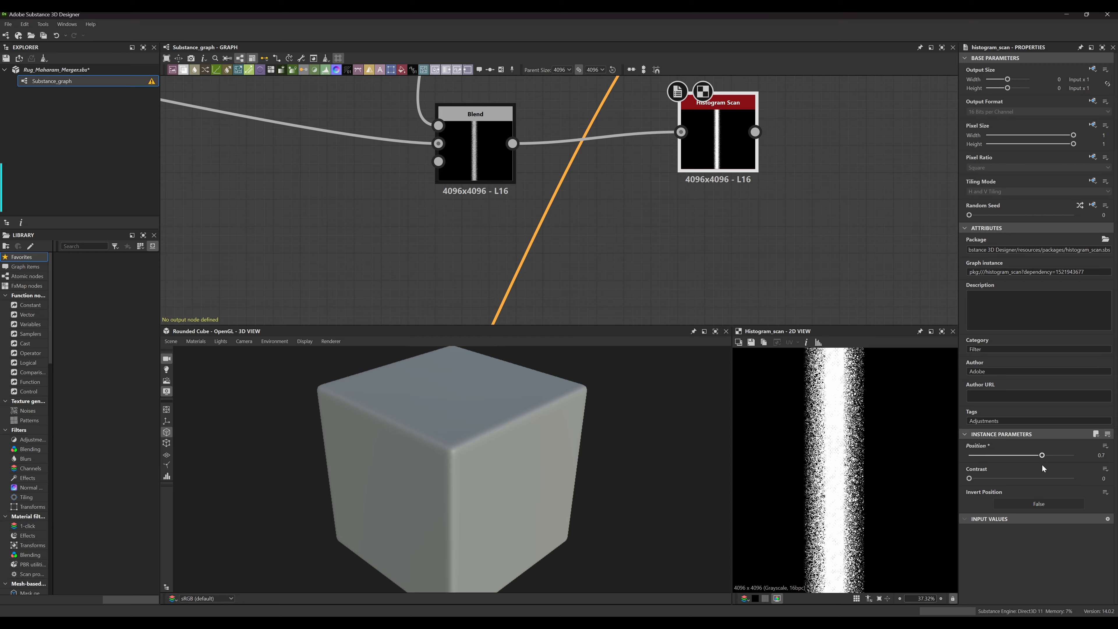
scroll(848, 442, "up", 5)
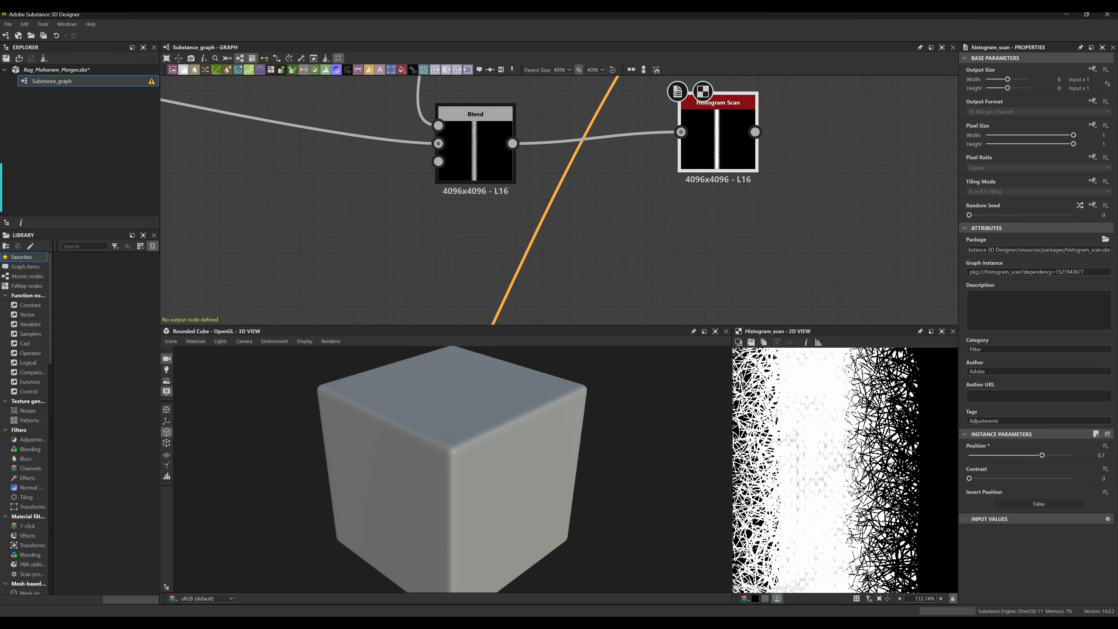
scroll(847, 442, "down", 7)
middle_click_drag(714, 222, 753, 139)
scroll(719, 167, "down", 4)
scroll(694, 190, "up", 5)
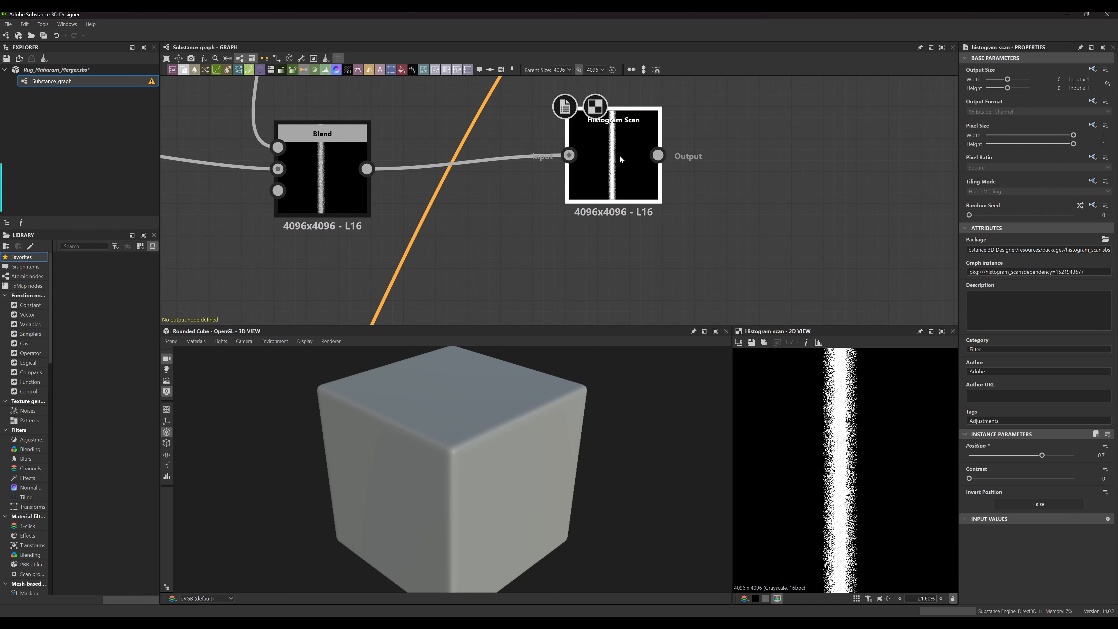
Align the Histogram Scan with the seam Blend and add a Gradient Map node fed by the scan's output
left_click_drag(621, 159, 584, 168)
middle_click_drag(739, 210, 558, 173)
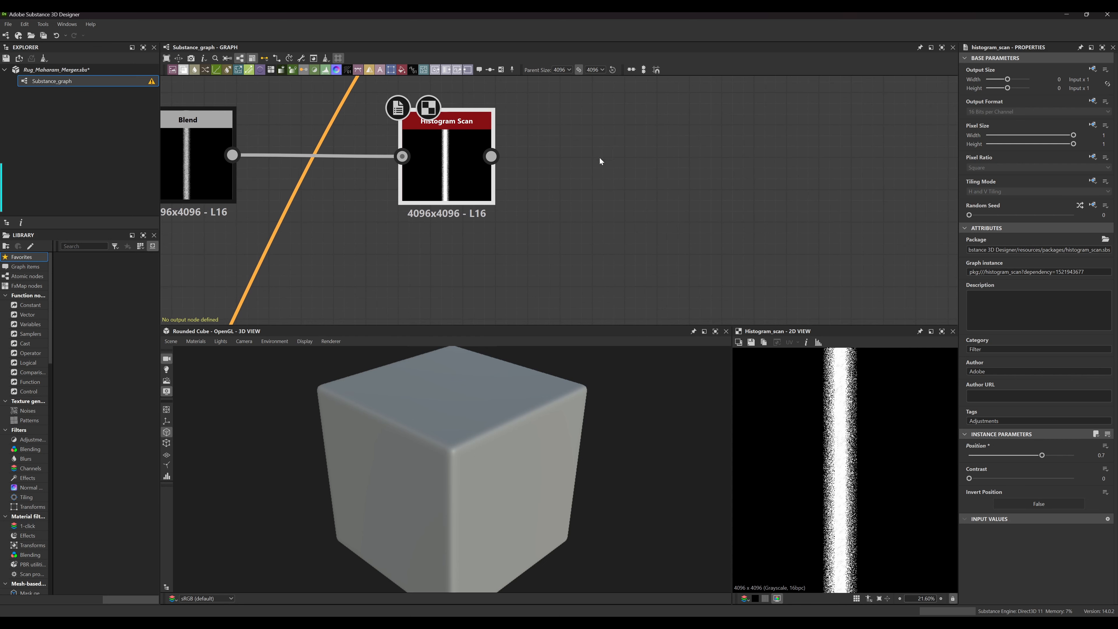
left_click_drag(491, 157, 695, 156)
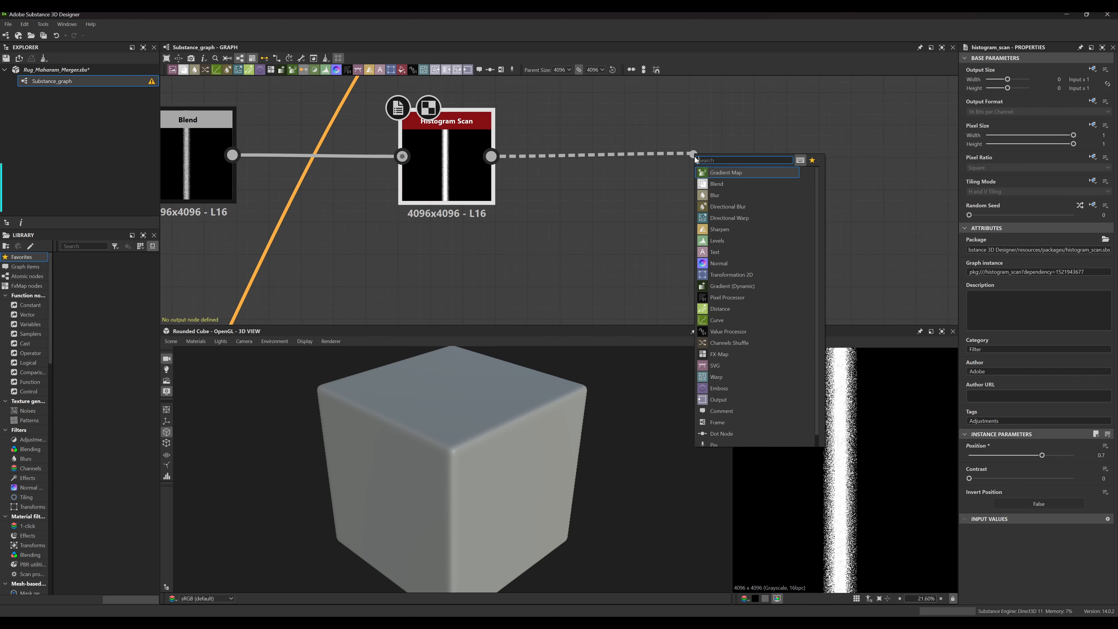
left_click(737, 171)
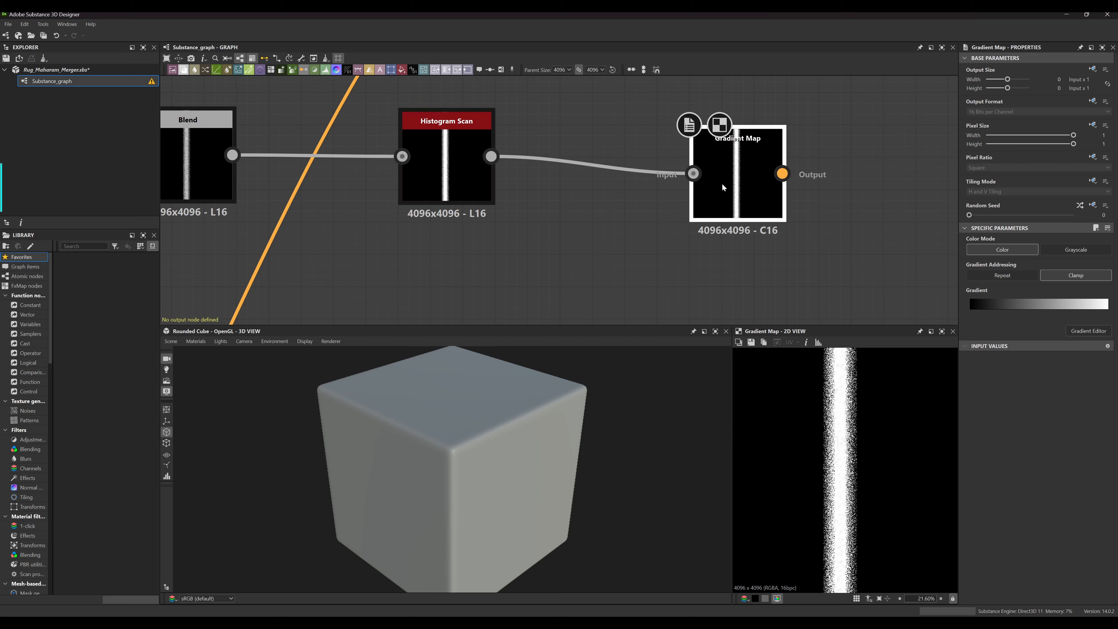
Add a key slightly past the middle of the Gradient Map's black-to-white gradient
double_click(971, 310)
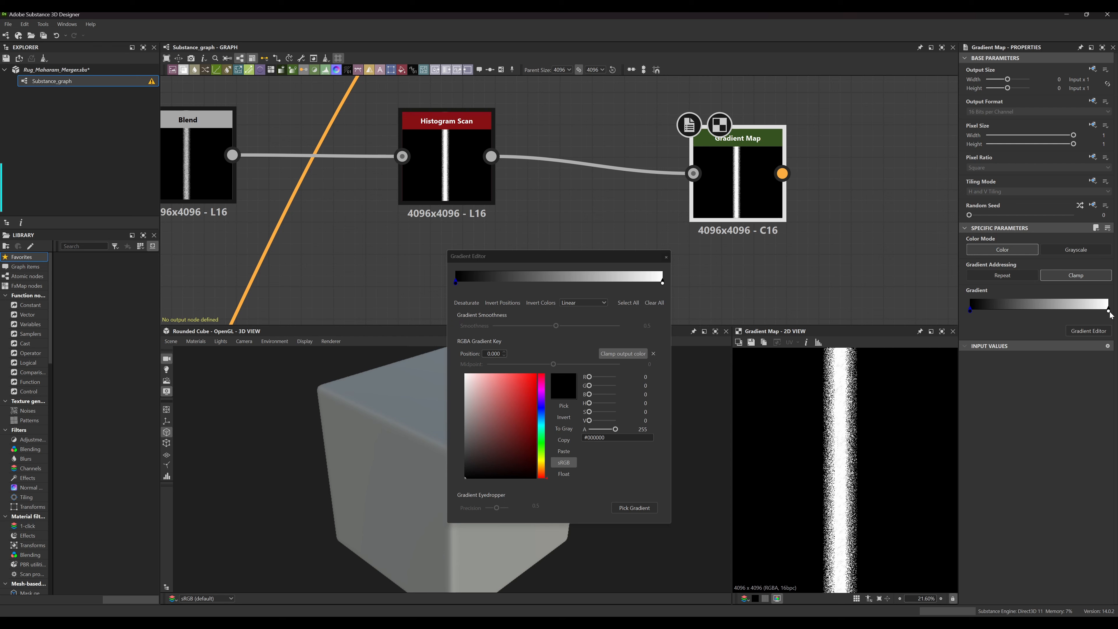
left_click(1047, 309)
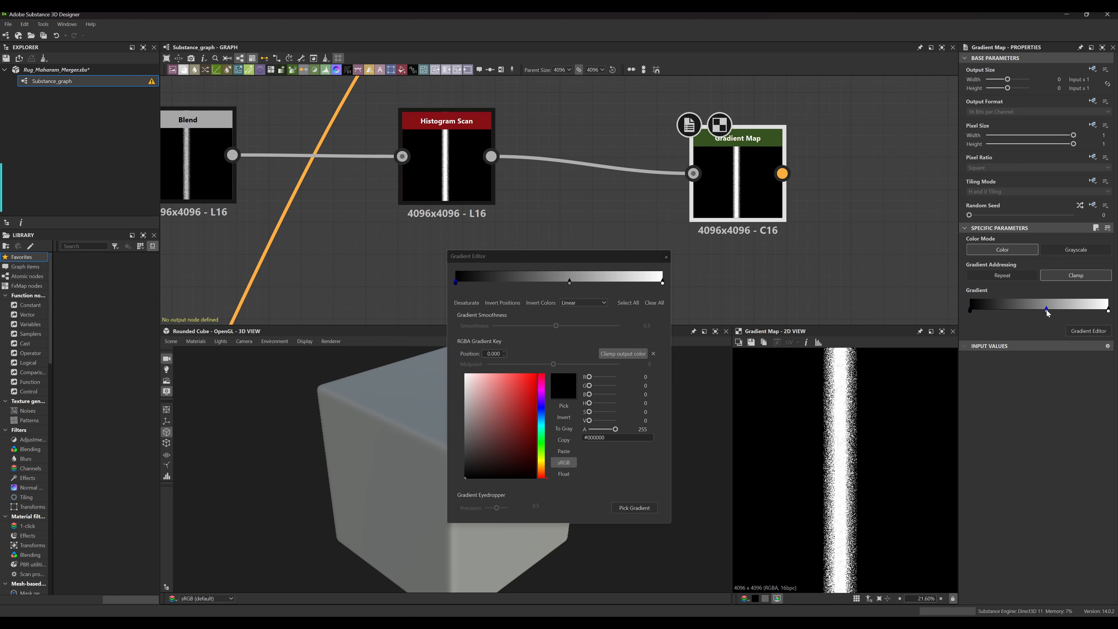
left_click(1109, 311)
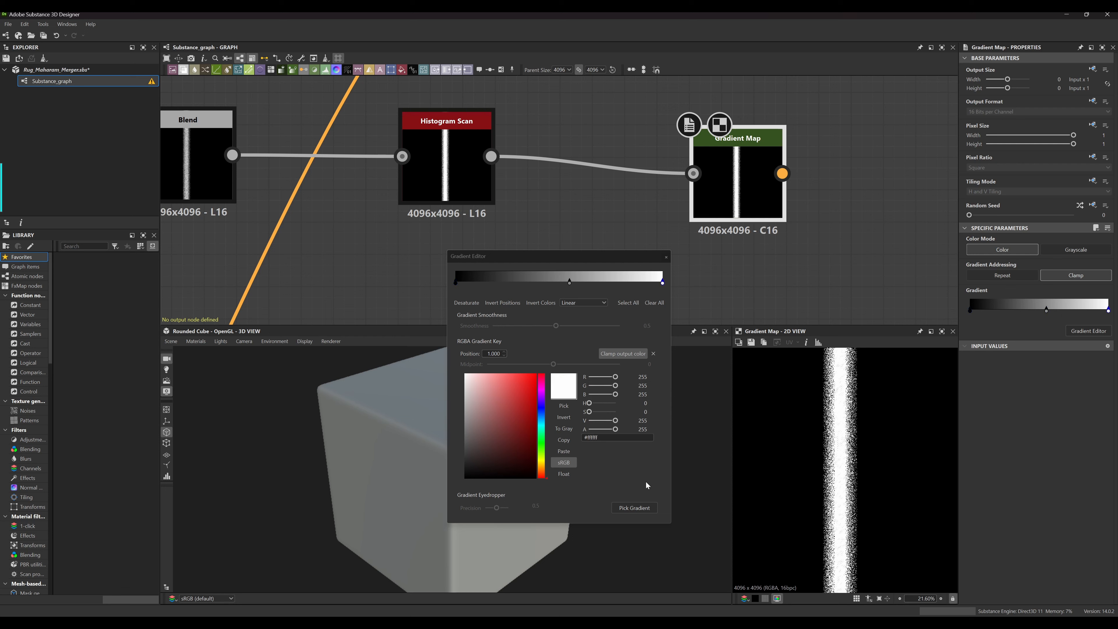
left_click(666, 257)
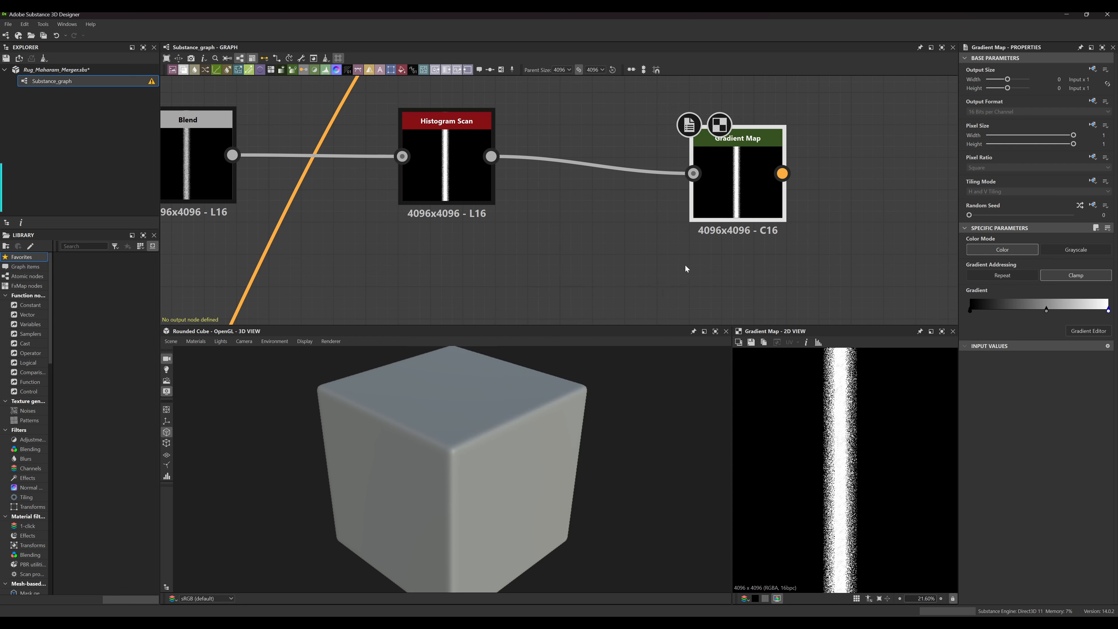
Recolour the gradient's white end key to the beige #c9c09b
double_click(1108, 311)
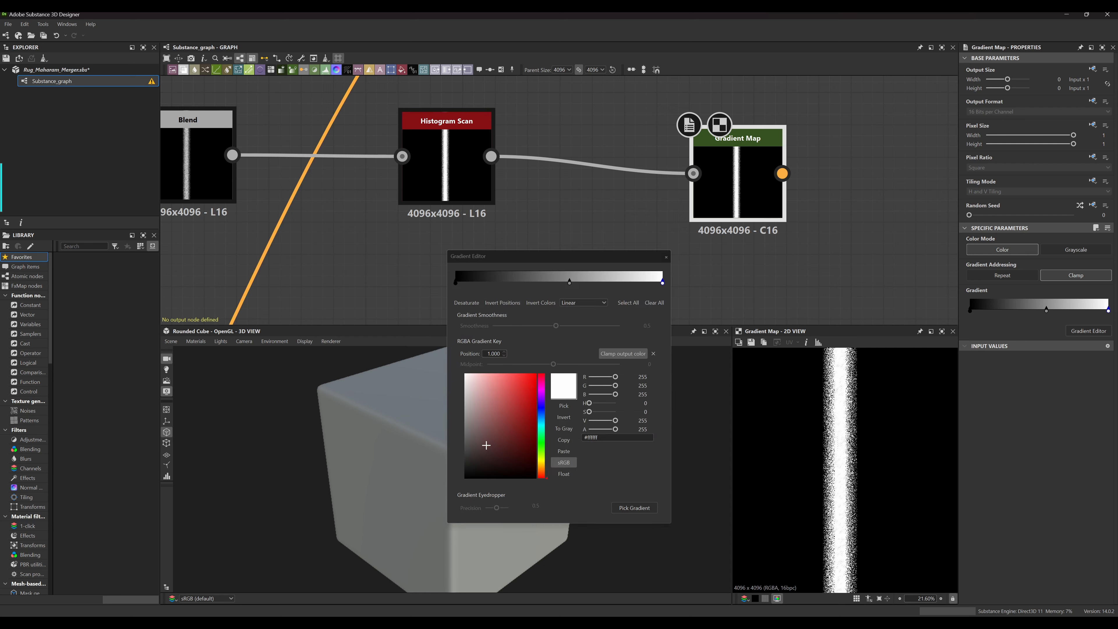
left_click(542, 463)
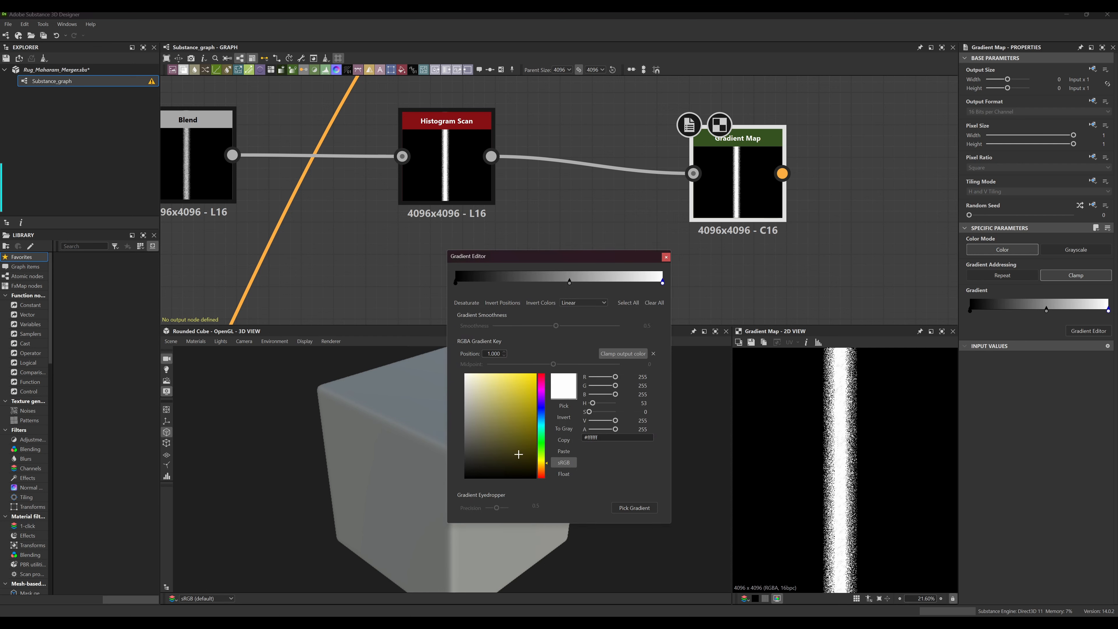
left_click(483, 395)
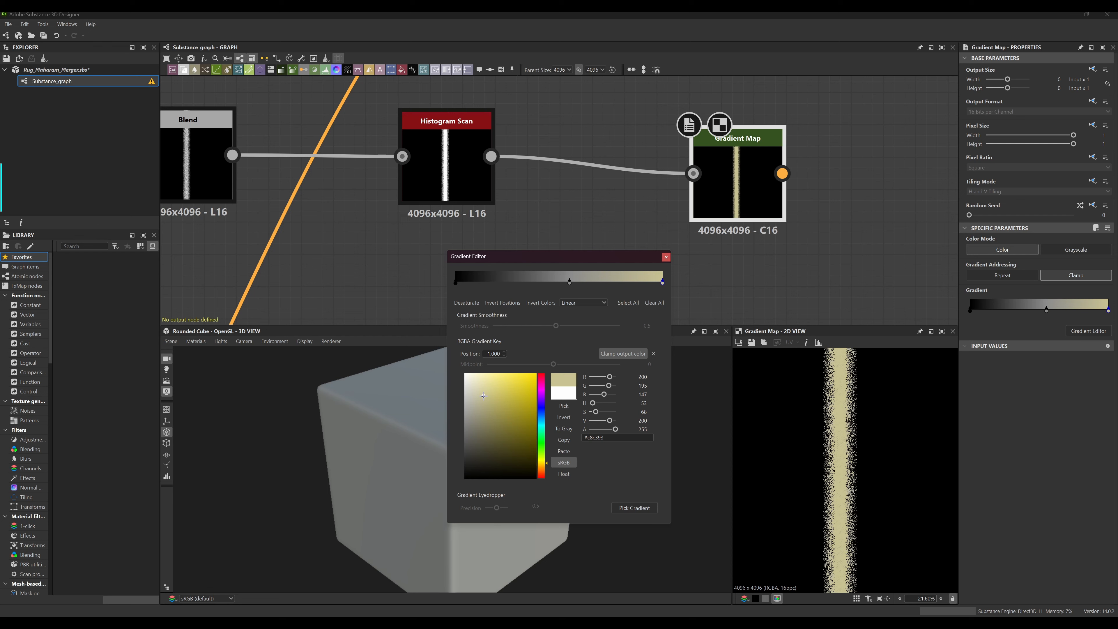
left_click_drag(483, 396, 483, 395)
left_click(542, 465)
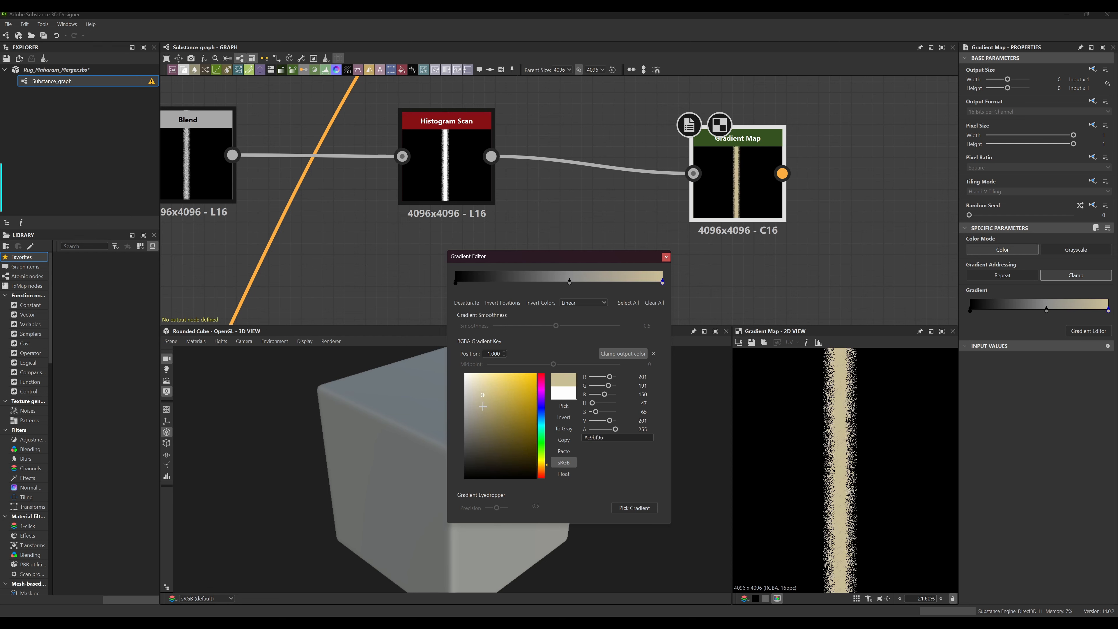
left_click_drag(483, 392, 473, 393)
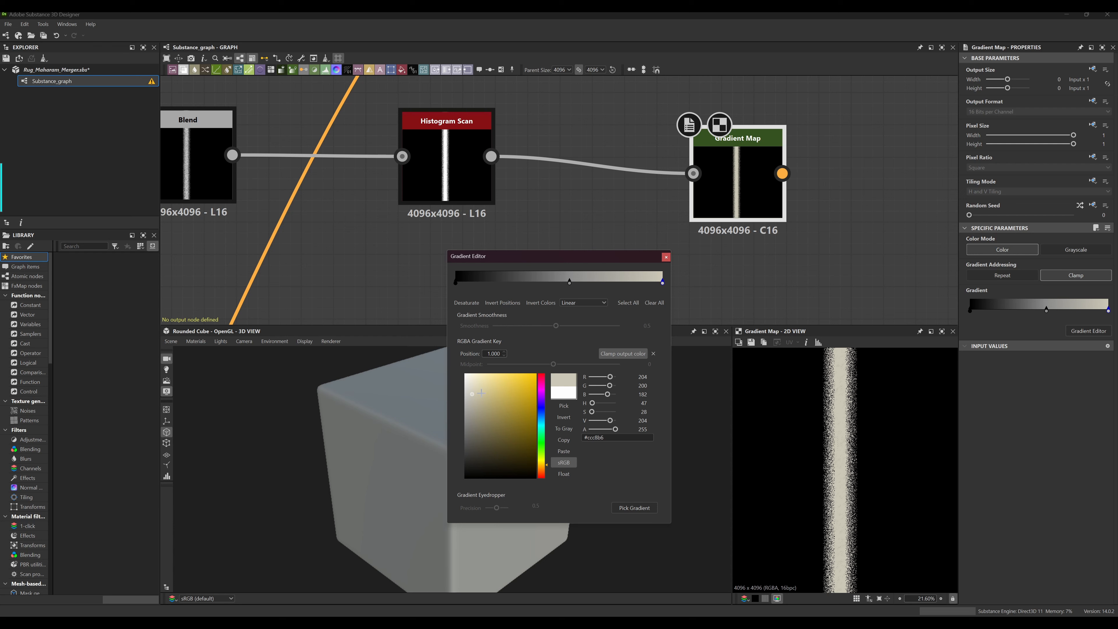
left_click(472, 395)
left_click_drag(472, 394, 471, 395)
left_click(480, 396)
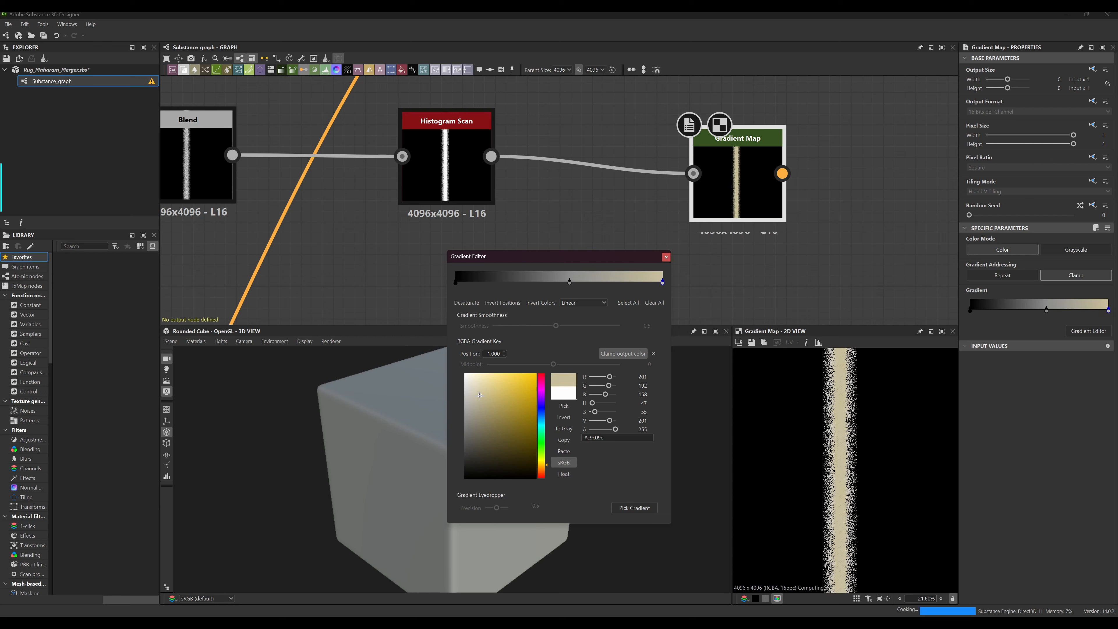
left_click(481, 395)
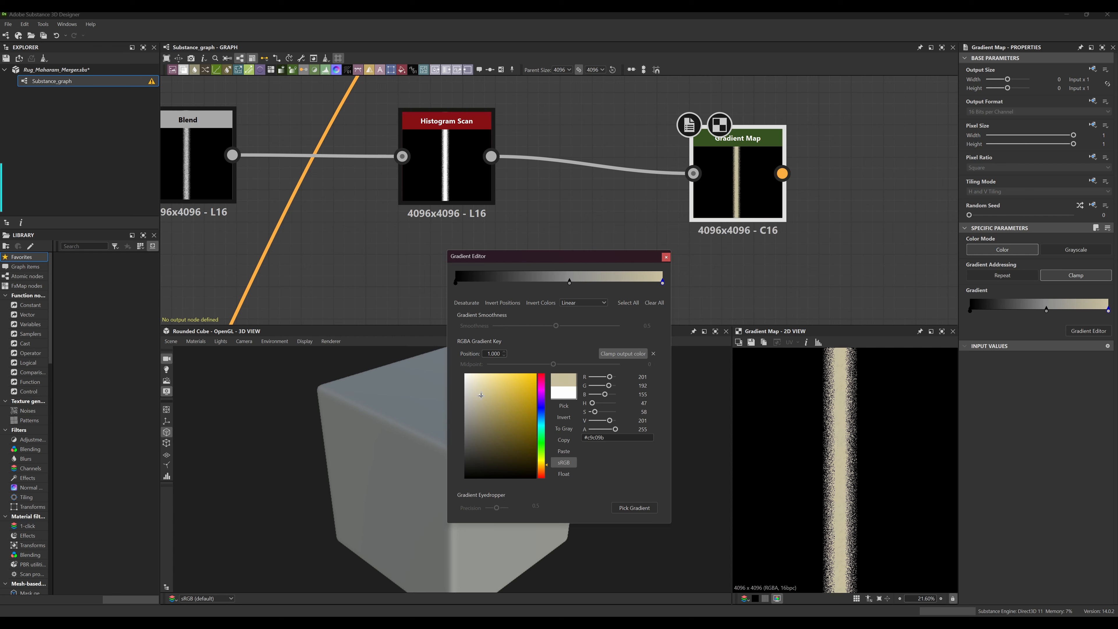
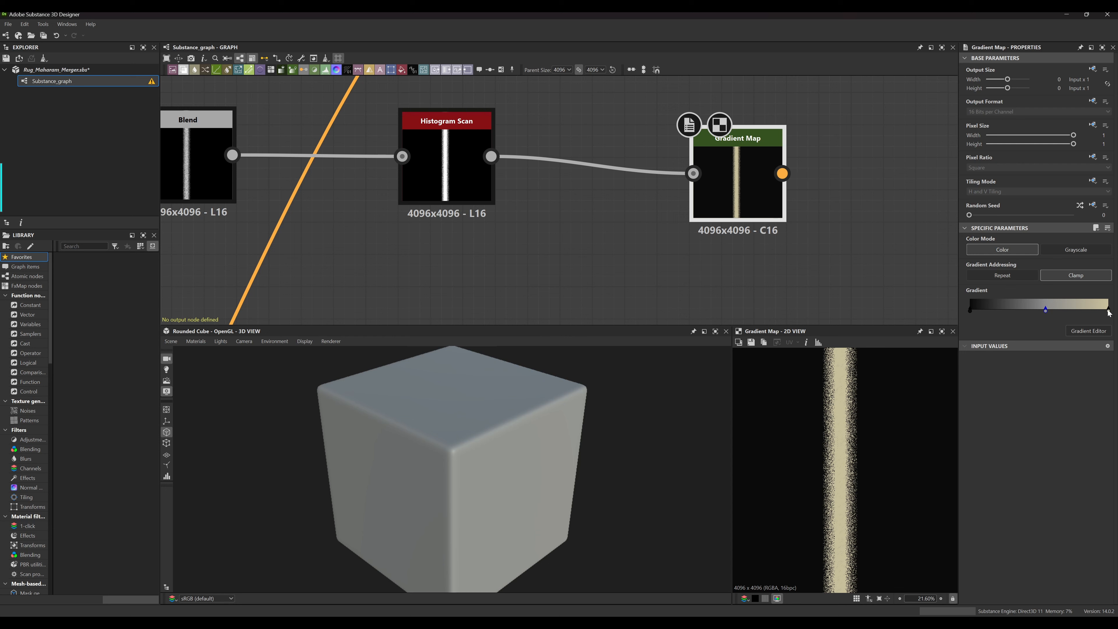
Copy the beige end key's colour and paste it onto the gradient's middle key
double_click(1110, 311)
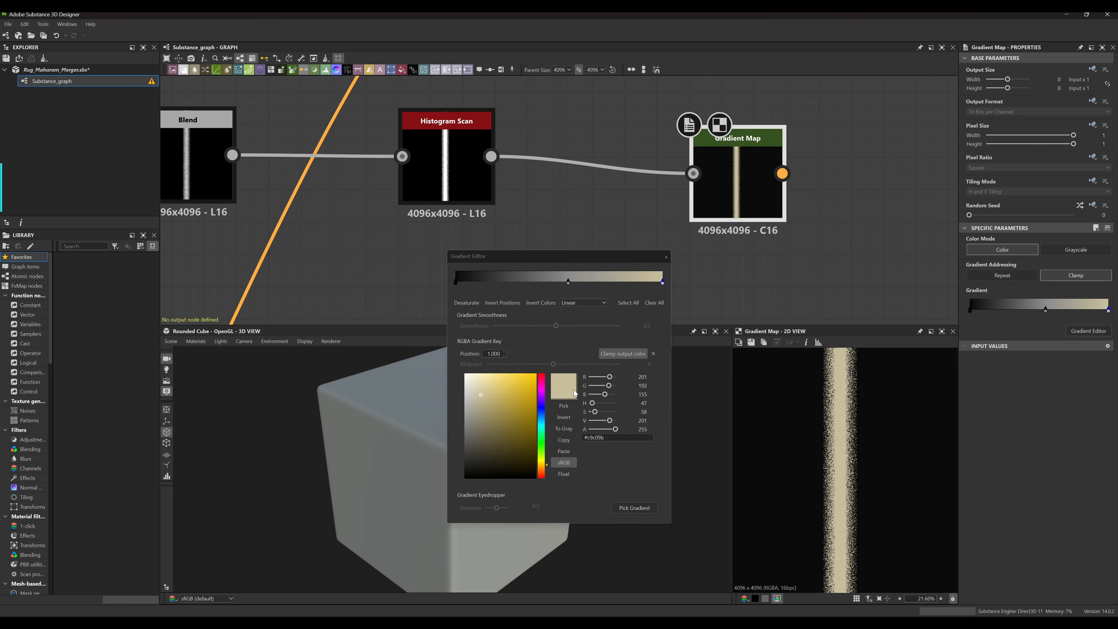
right_click(565, 397)
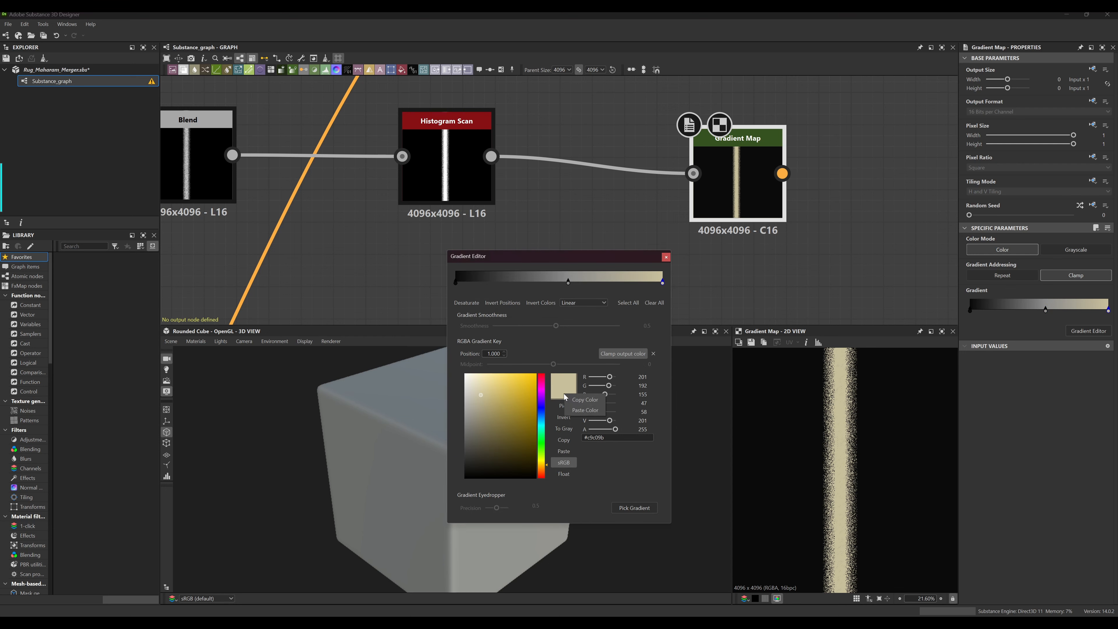
left_click(586, 401)
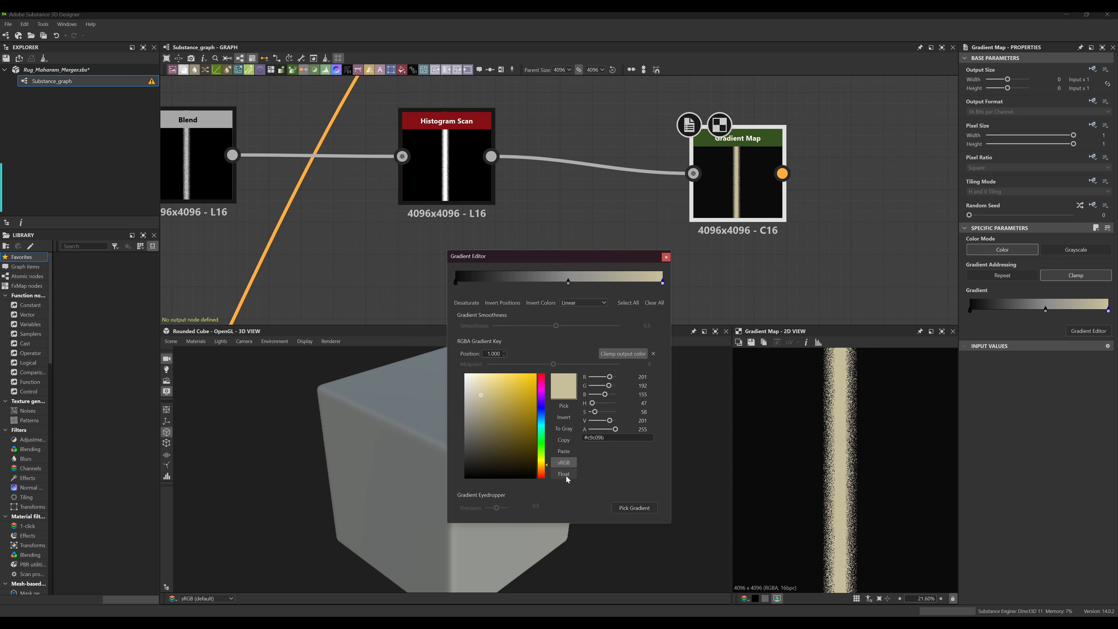
left_click(666, 258)
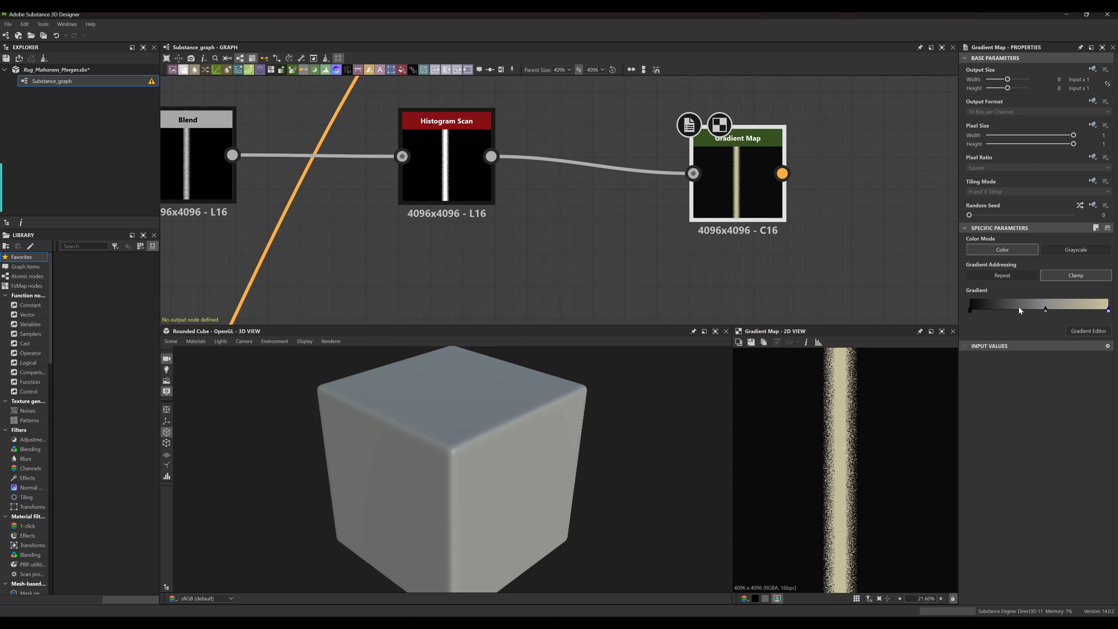
double_click(1046, 310)
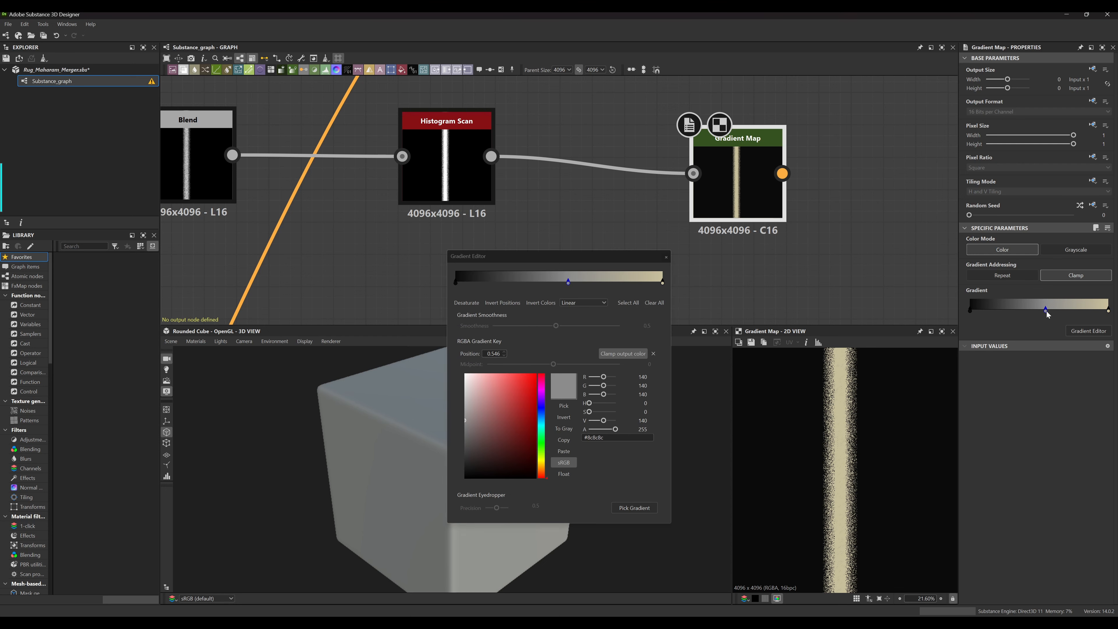
right_click(570, 386)
left_click(596, 401)
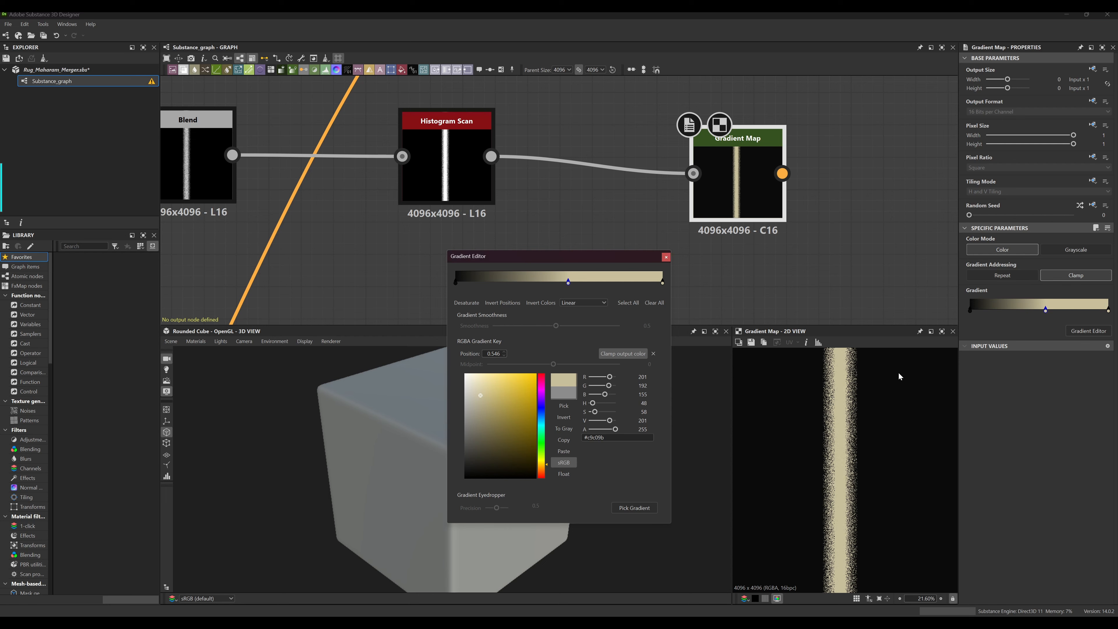
Shift the gradient's middle key to position 0.558, darken it to brown #473f21, and inspect the strip's fibres
scroll(834, 472, "up", 10)
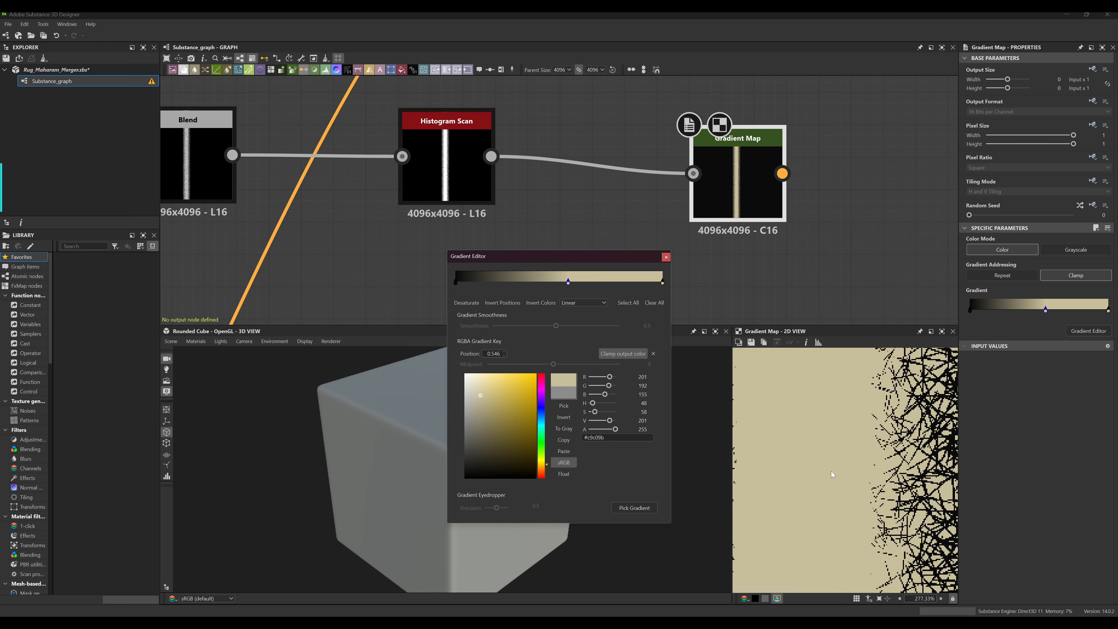
scroll(843, 445, "down", 2)
left_click_drag(1049, 313, 1050, 310)
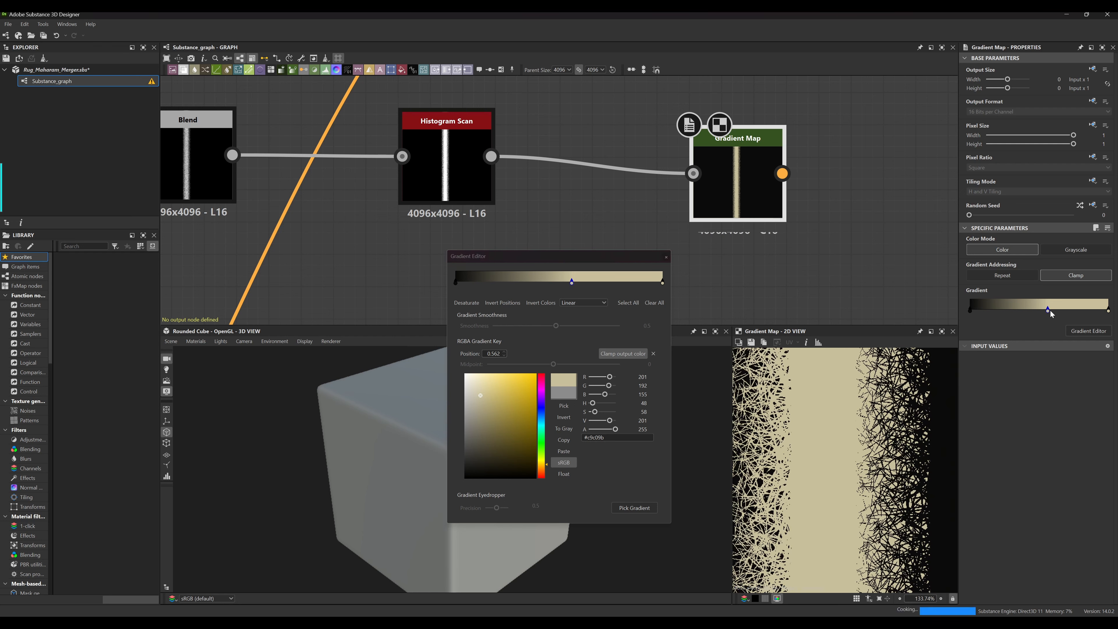
left_click_drag(480, 396, 501, 450)
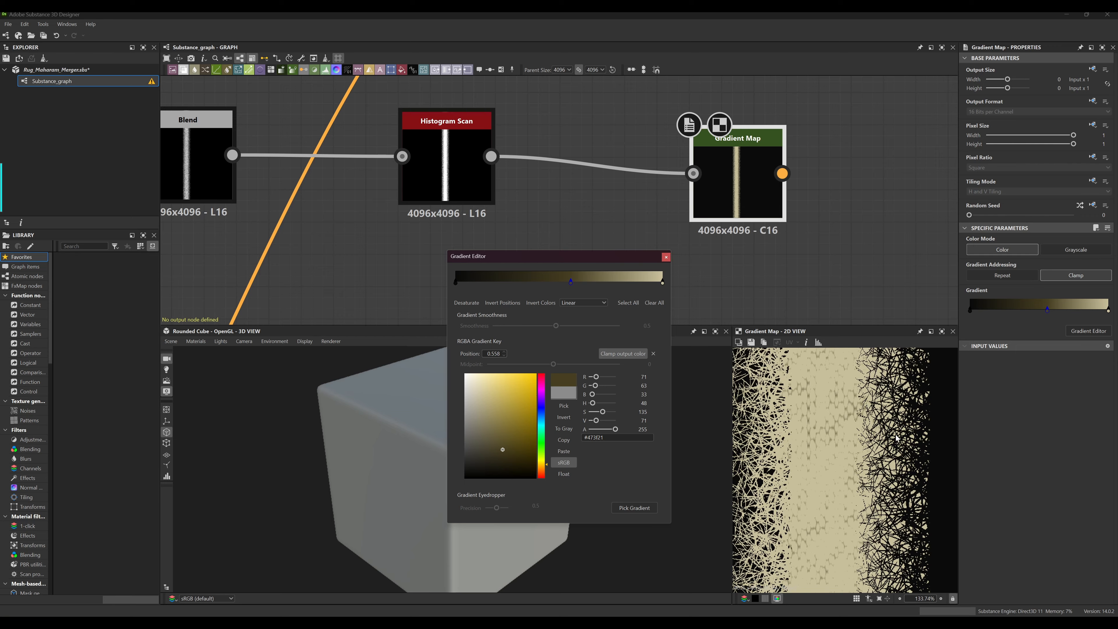
scroll(842, 426, "down", 2)
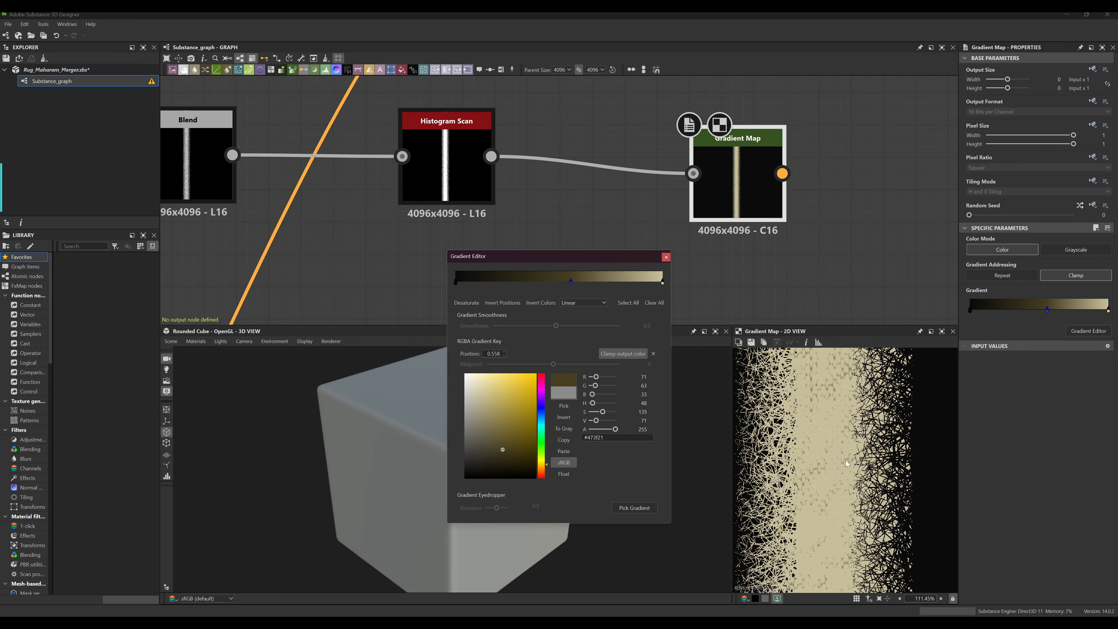
scroll(845, 461, "up", 5)
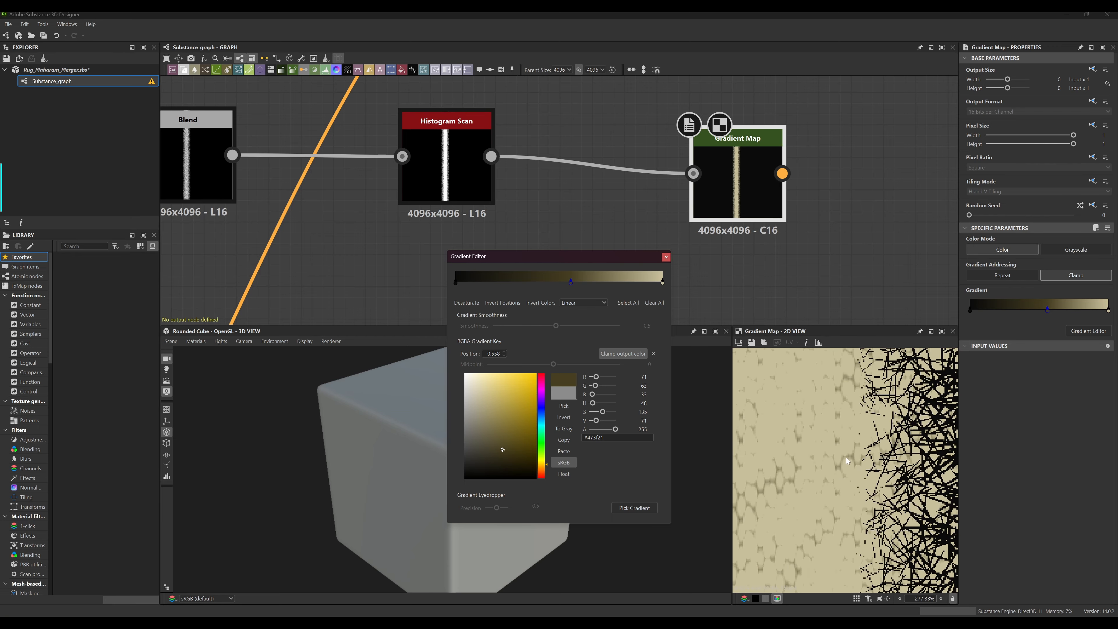
scroll(847, 458, "down", 12)
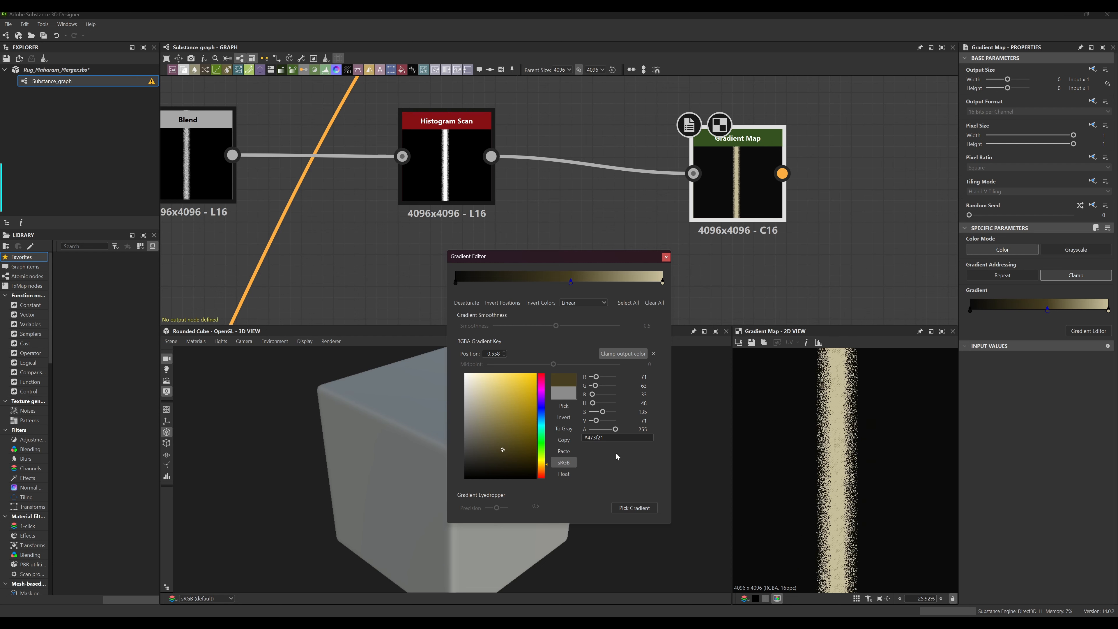
Set the Gradient Map's middle key to colour #3c3519 at position 0.606 and close the Gradient Editor
mouse_move(506, 452)
left_mouse_down()
mouse_move(506, 466)
mouse_move(507, 454)
left_mouse_up()
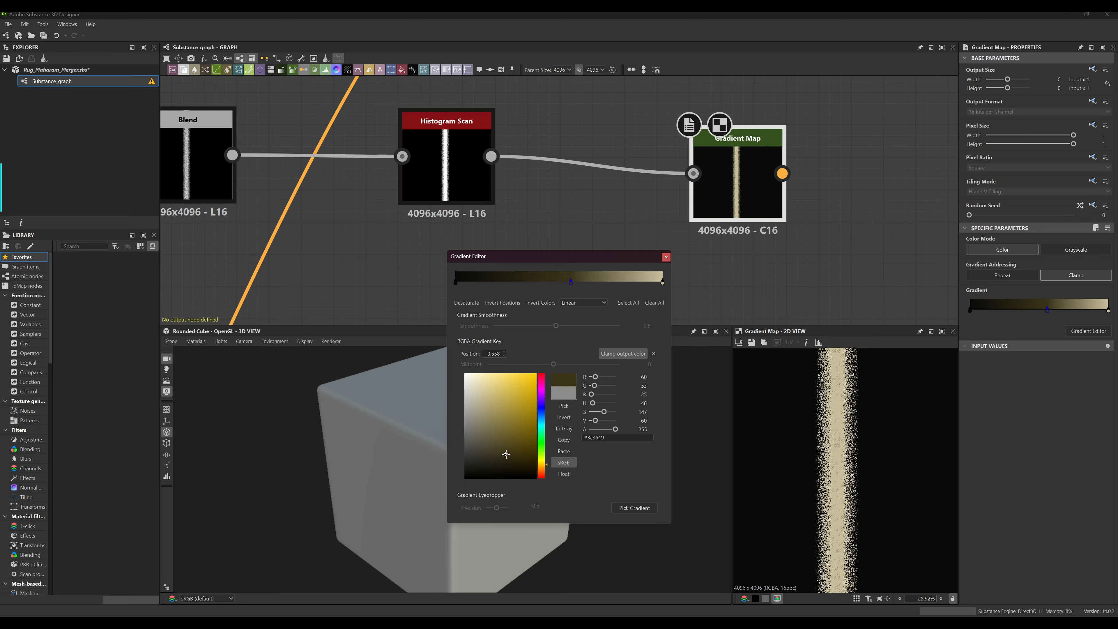
scroll(882, 485, "up", 8)
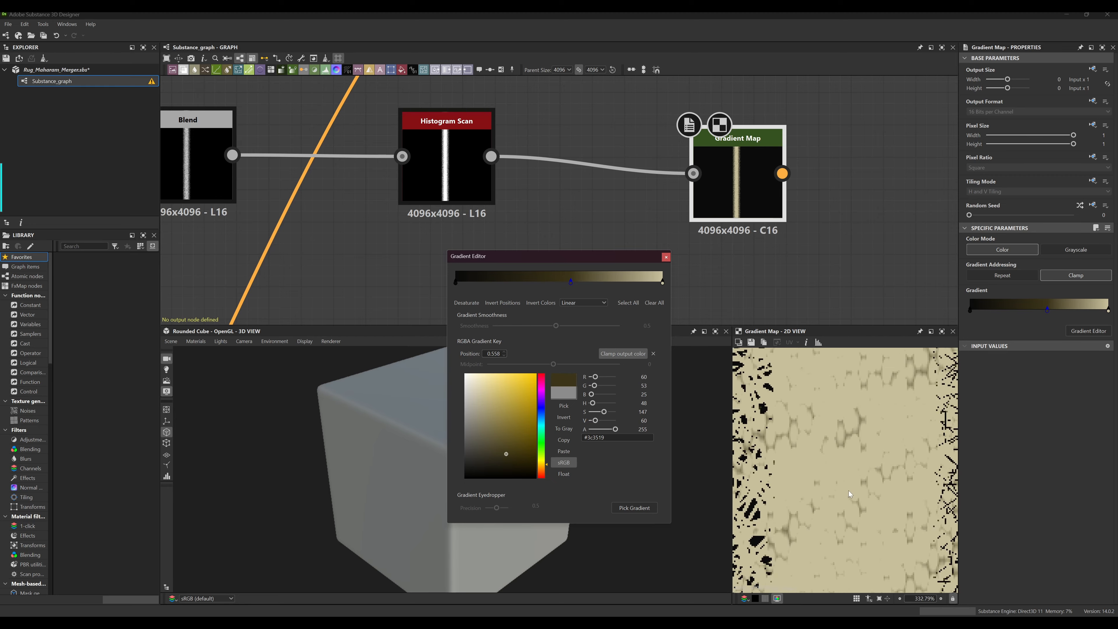
scroll(859, 463, "down", 4)
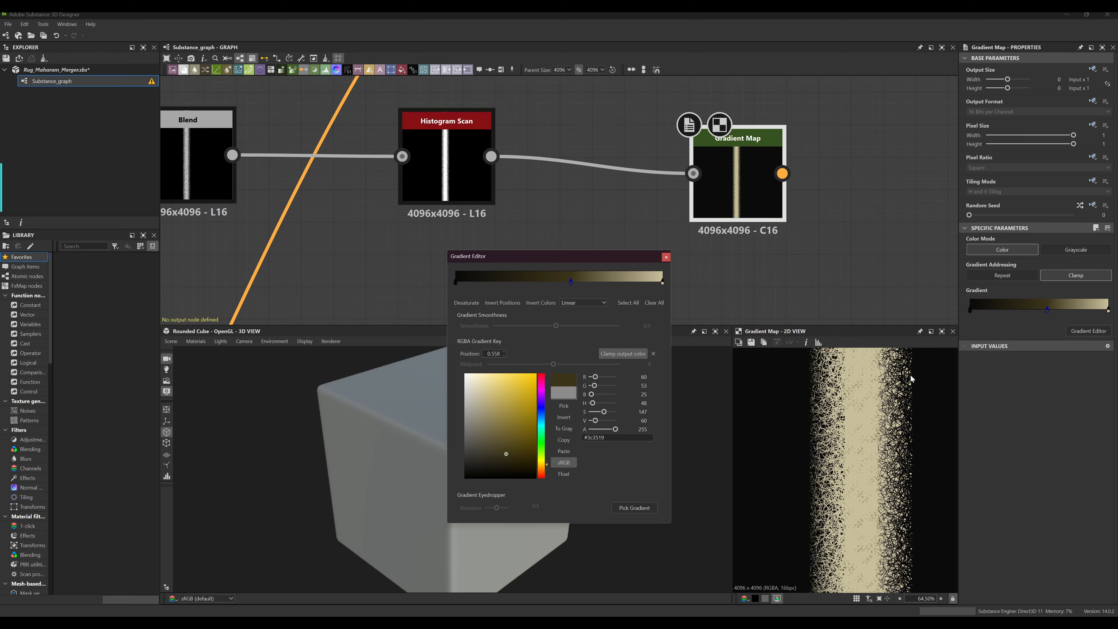
mouse_move(1109, 311)
left_mouse_down()
mouse_move(1094, 311)
mouse_move(1117, 311)
left_mouse_up()
left_click_drag(1048, 309, 1091, 310)
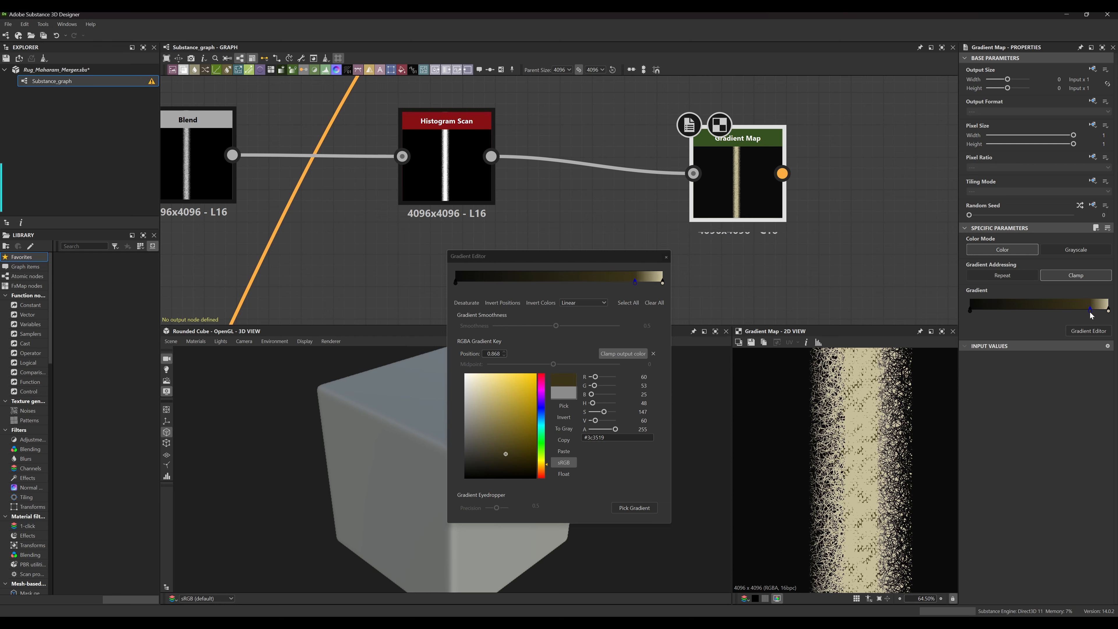
left_click_drag(1091, 312, 1055, 310)
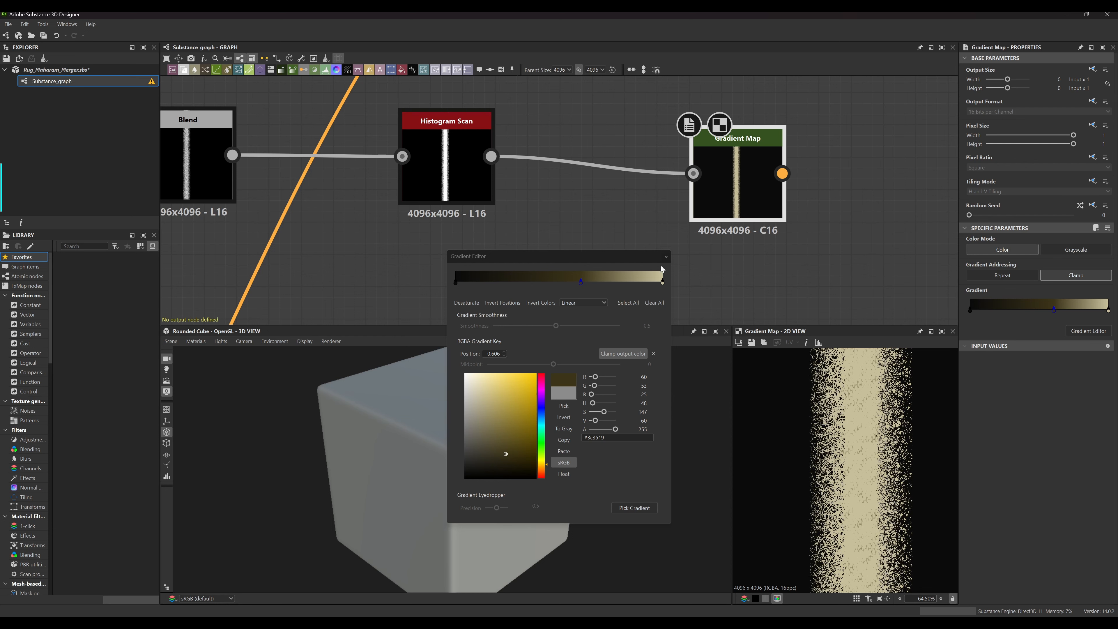
left_click(666, 257)
Place the Gradient Map beside the Histogram Scan and connect the olive Blend as foreground and the Gradient Map as background of the empty Blend
middle_click_drag(803, 244, 739, 251)
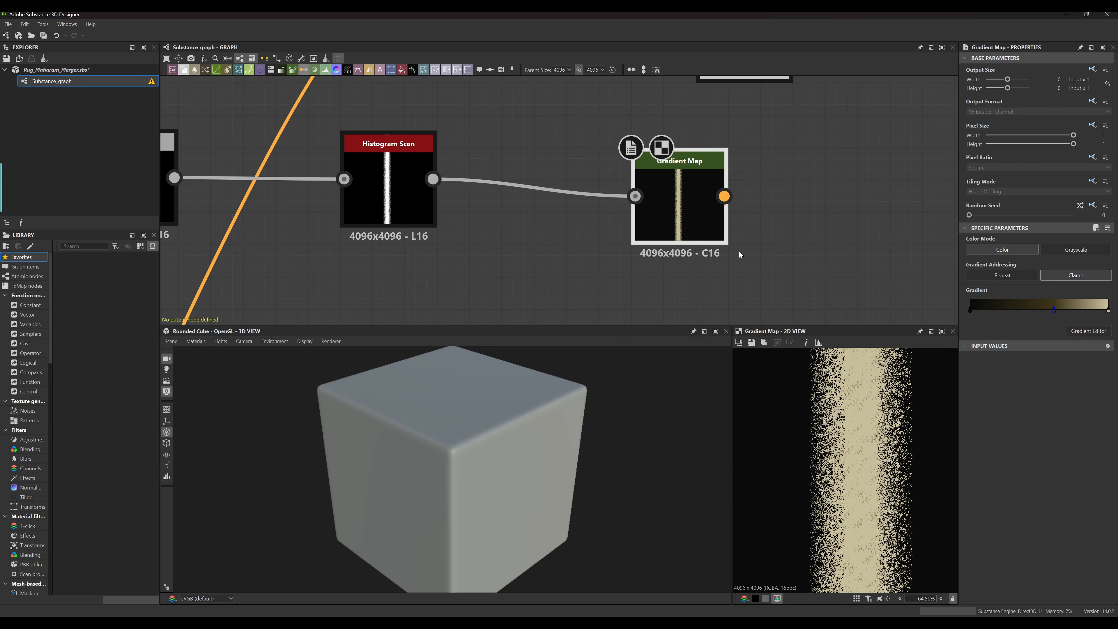
scroll(692, 187, "down", 3)
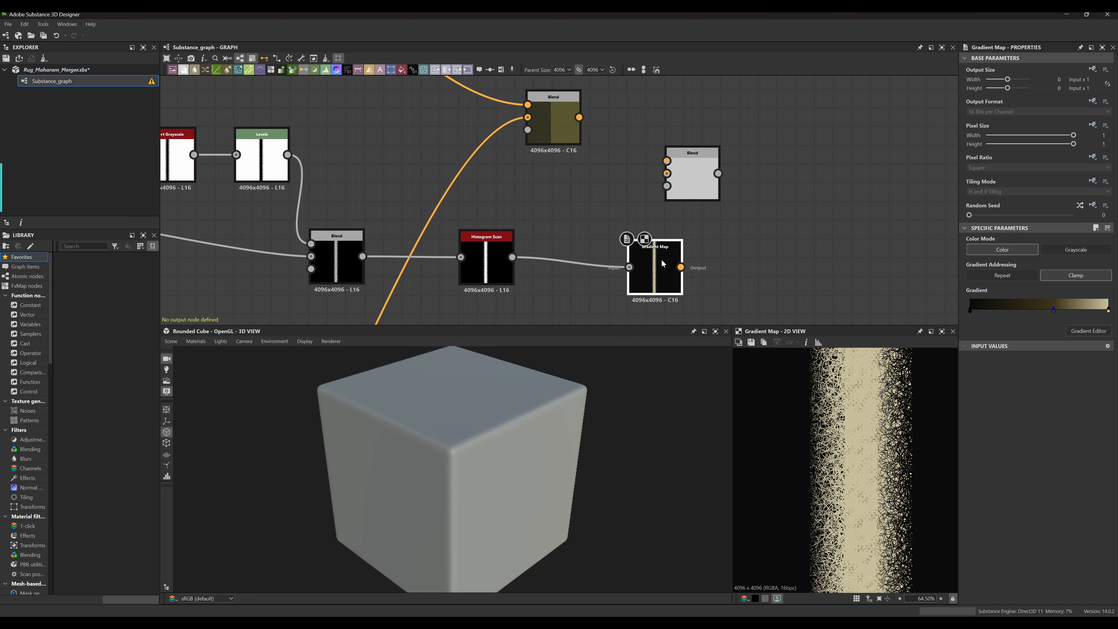
left_click_drag(662, 260, 592, 250)
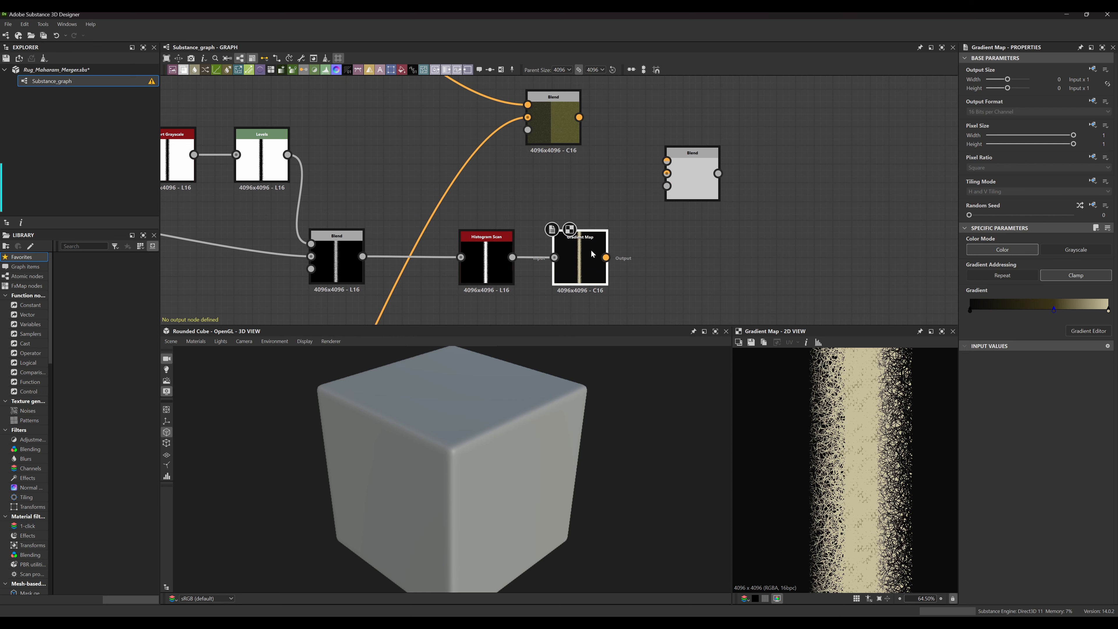
middle_click_drag(656, 267, 660, 265)
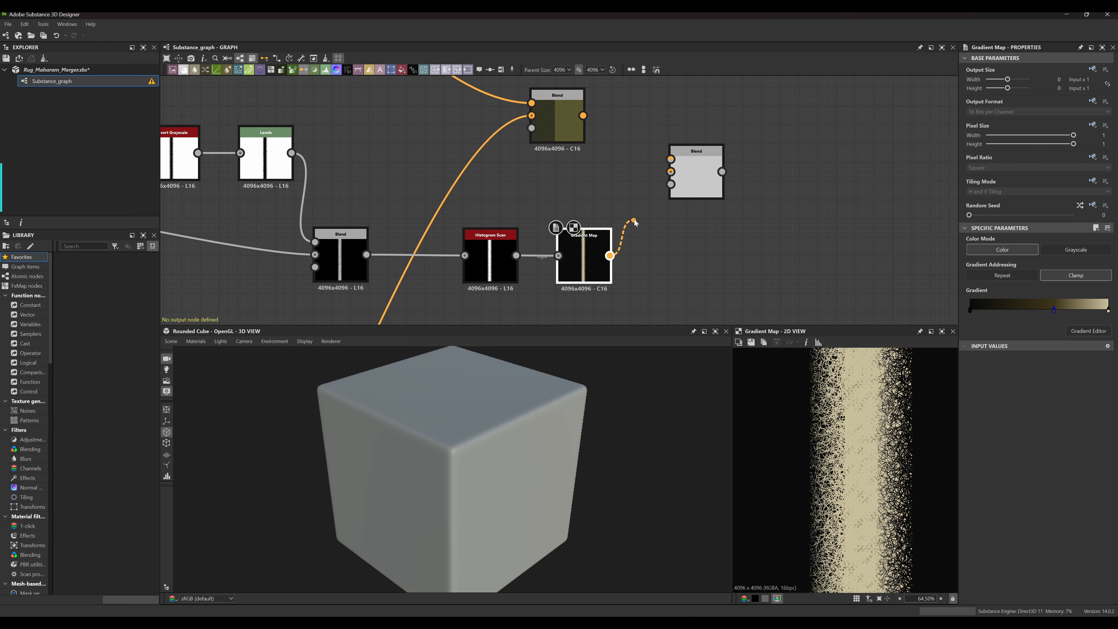
left_click_drag(642, 211, 671, 159)
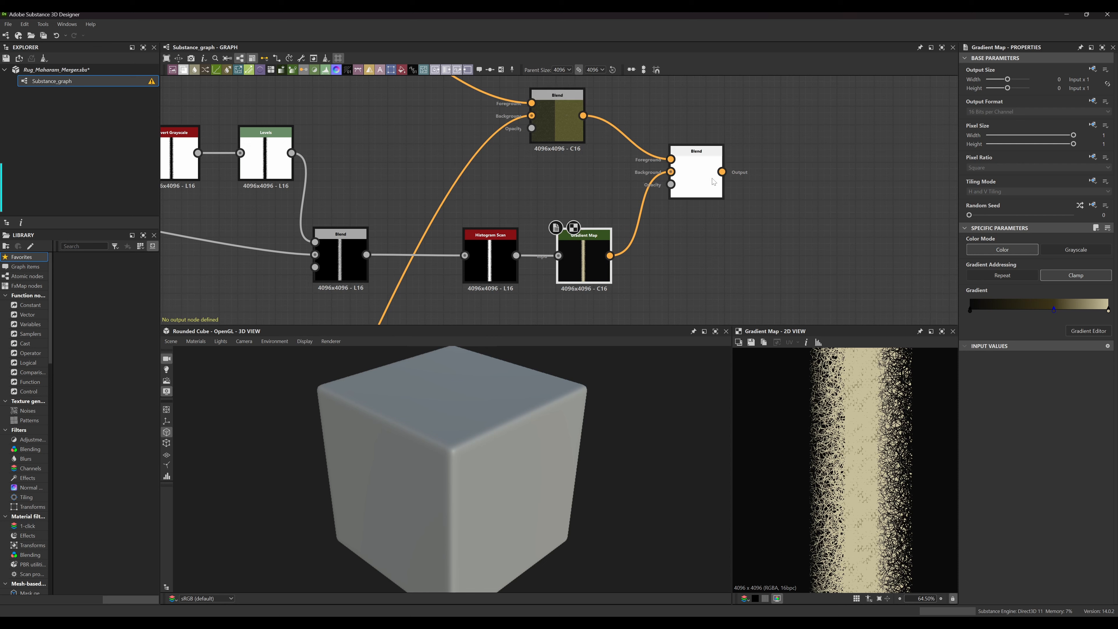
Preview the newly connected Blend node and set its blending mode to Max (Lighten)
left_click(694, 180)
double_click(694, 178)
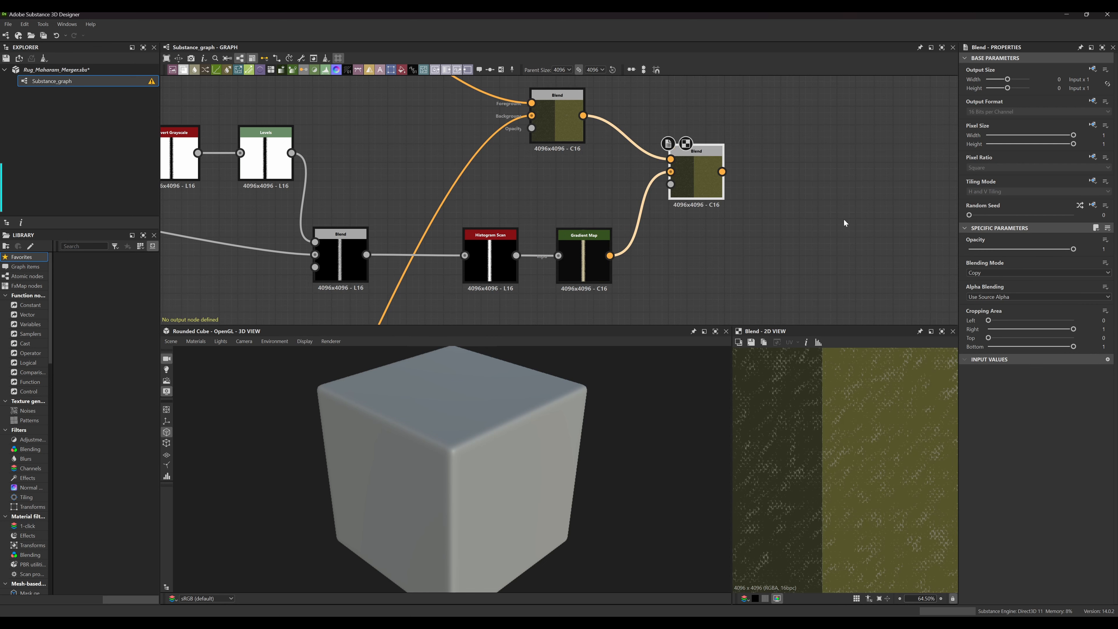
left_click(1012, 274)
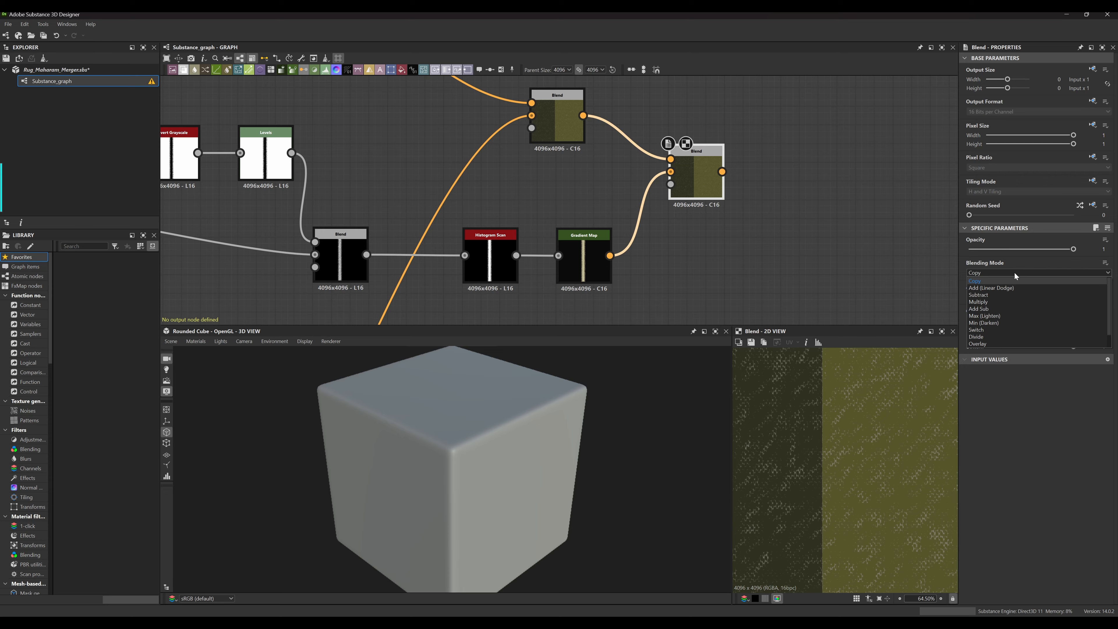
left_click(998, 315)
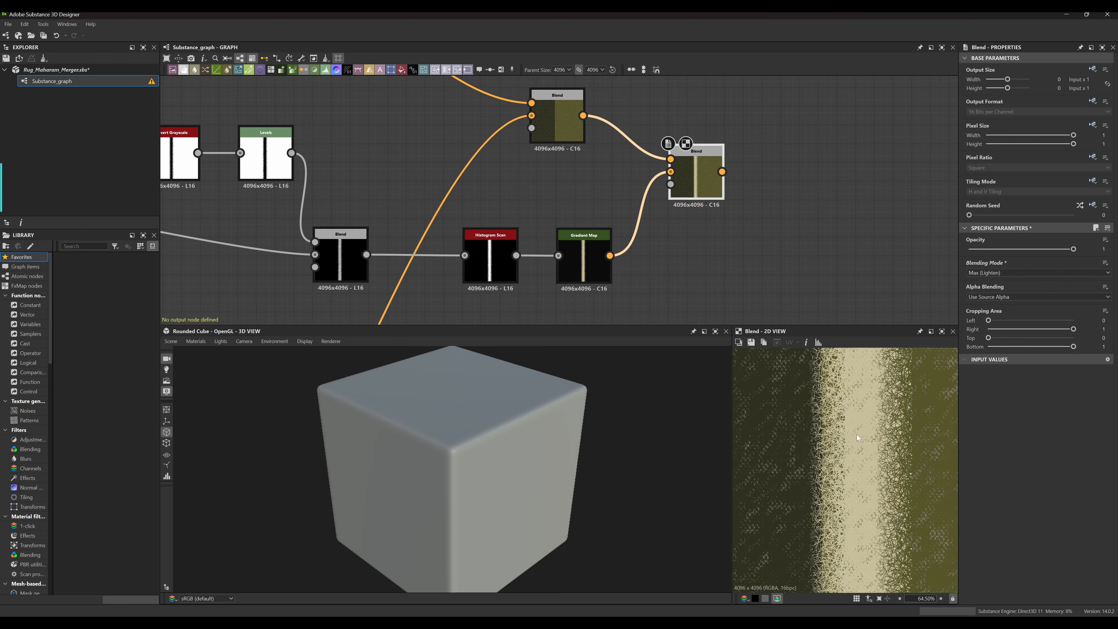
Inspect the beige stripe and its fibrous edges against both rug colours in the 2D preview, close up and as a whole
scroll(869, 446, "down", 10)
scroll(869, 446, "up", 15)
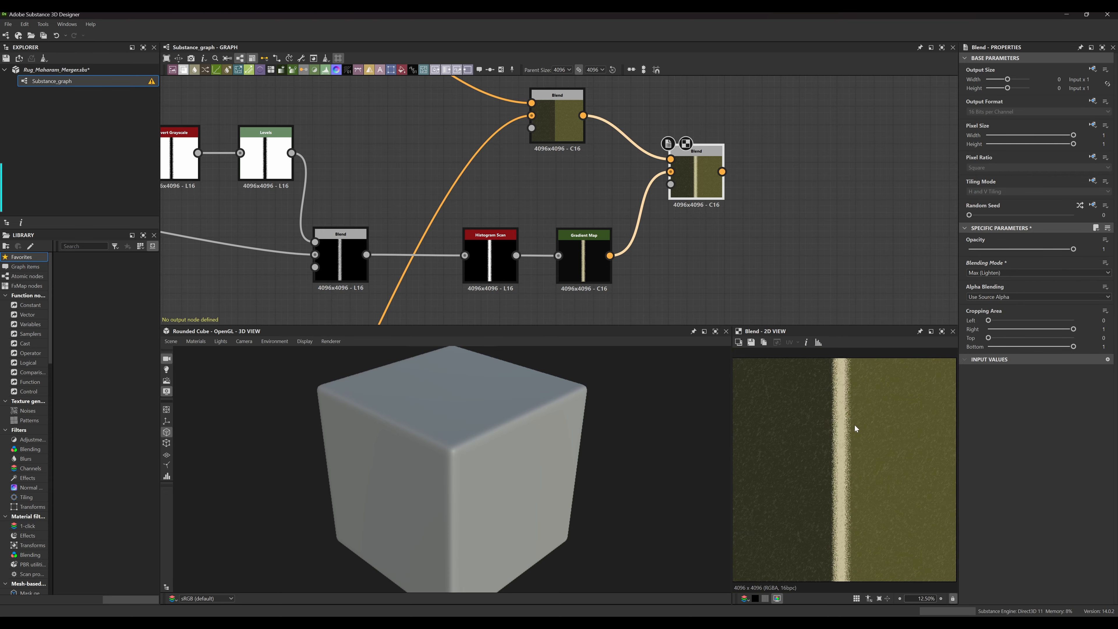
scroll(866, 483, "down", 10)
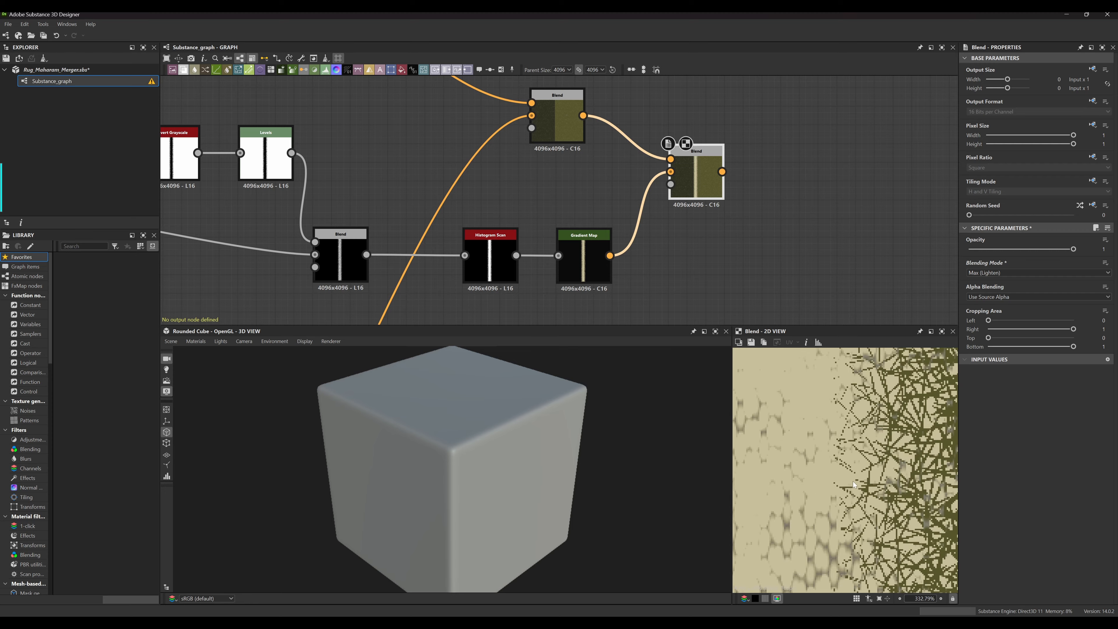
scroll(818, 451, "up", 8)
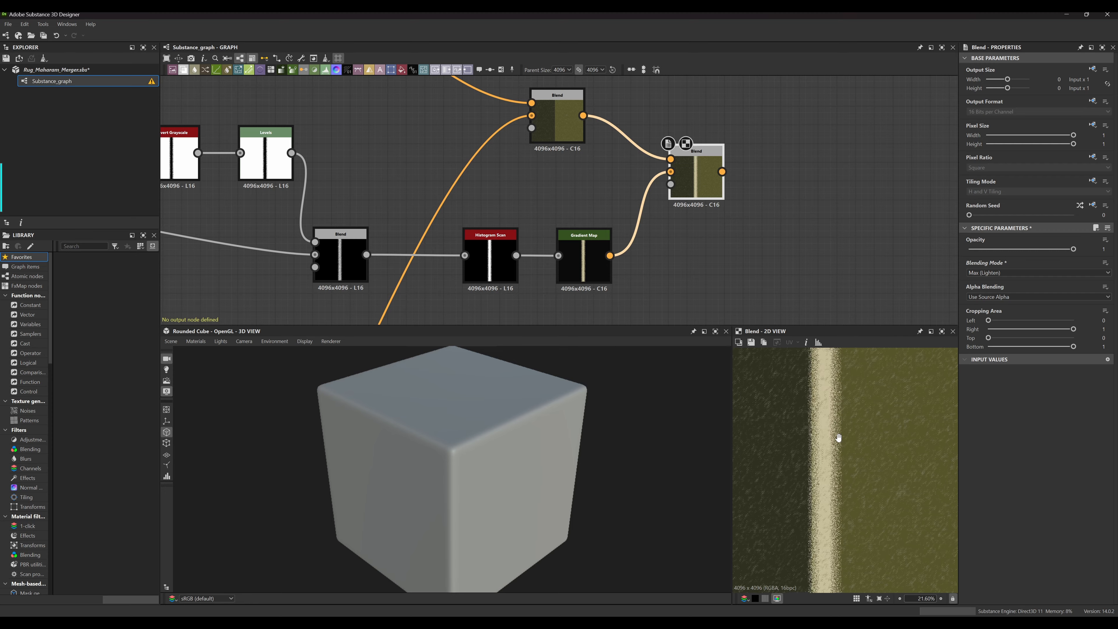
scroll(807, 451, "up", 8)
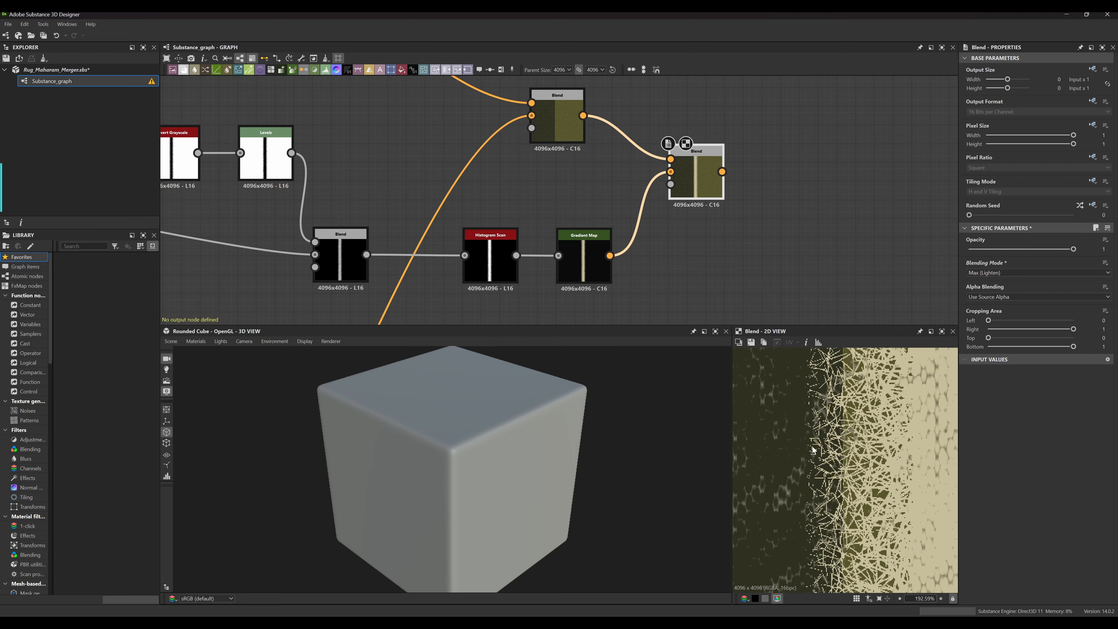
middle_click_drag(843, 460, 862, 458)
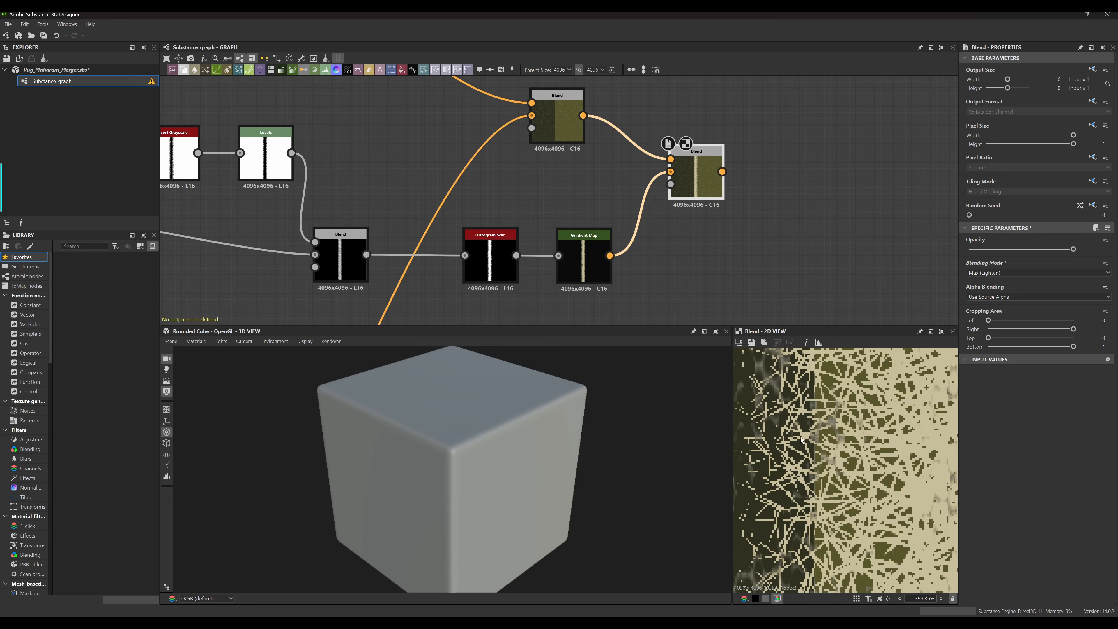
scroll(813, 405, "down", 3)
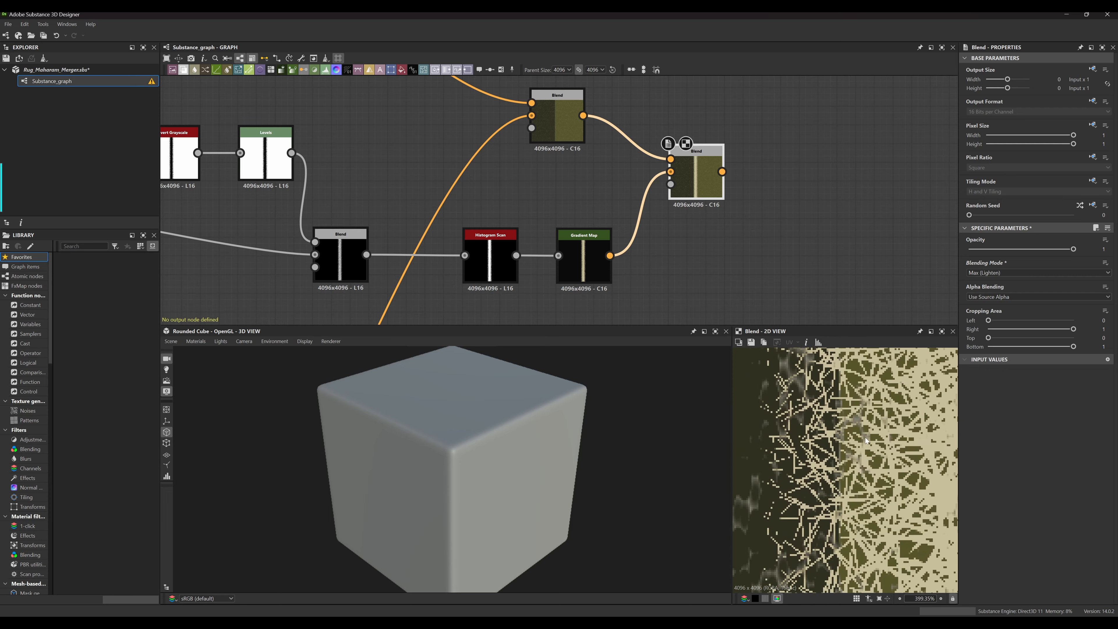
scroll(827, 448, "down", 12)
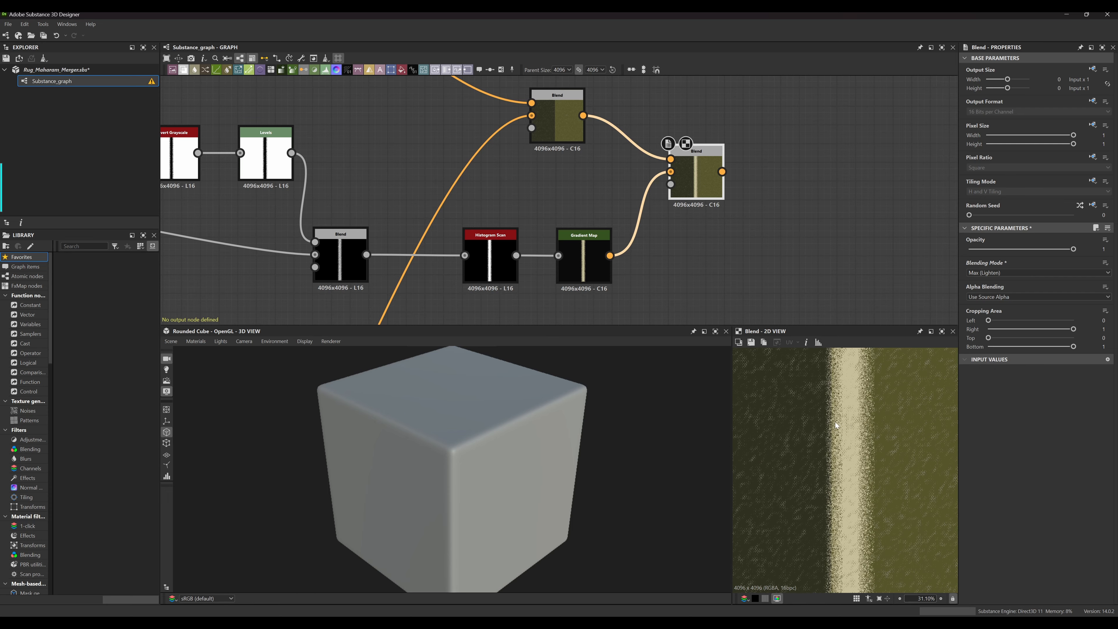
scroll(809, 441, "up", 6)
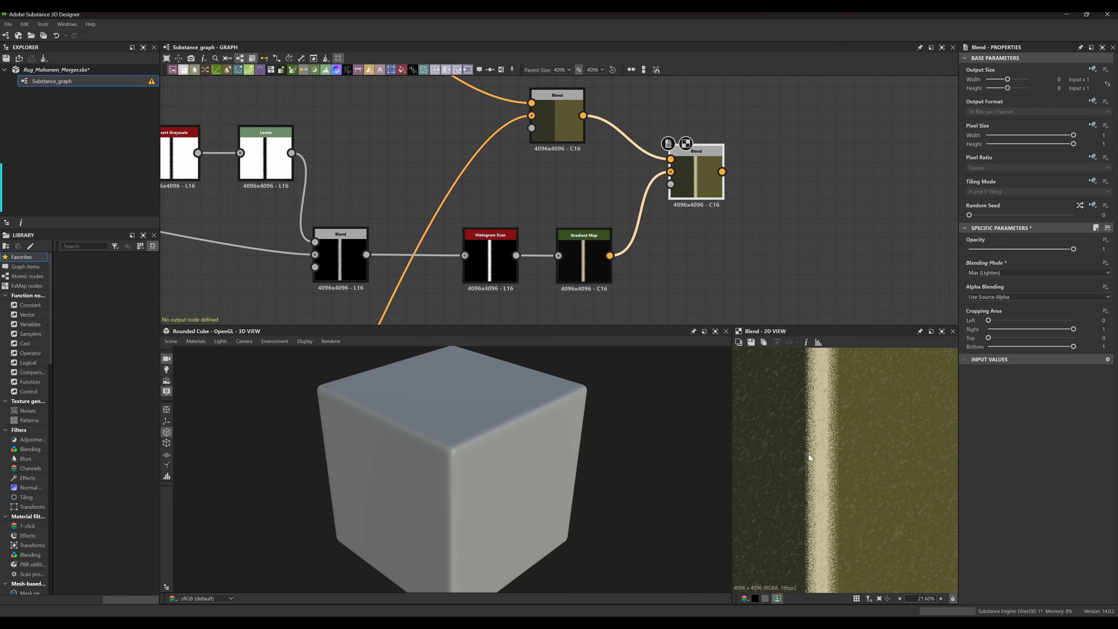
Look over the node graph's mask branches and open the parameters of the Levels node after the Invert Grayscale
middle_click_drag(527, 197, 632, 190)
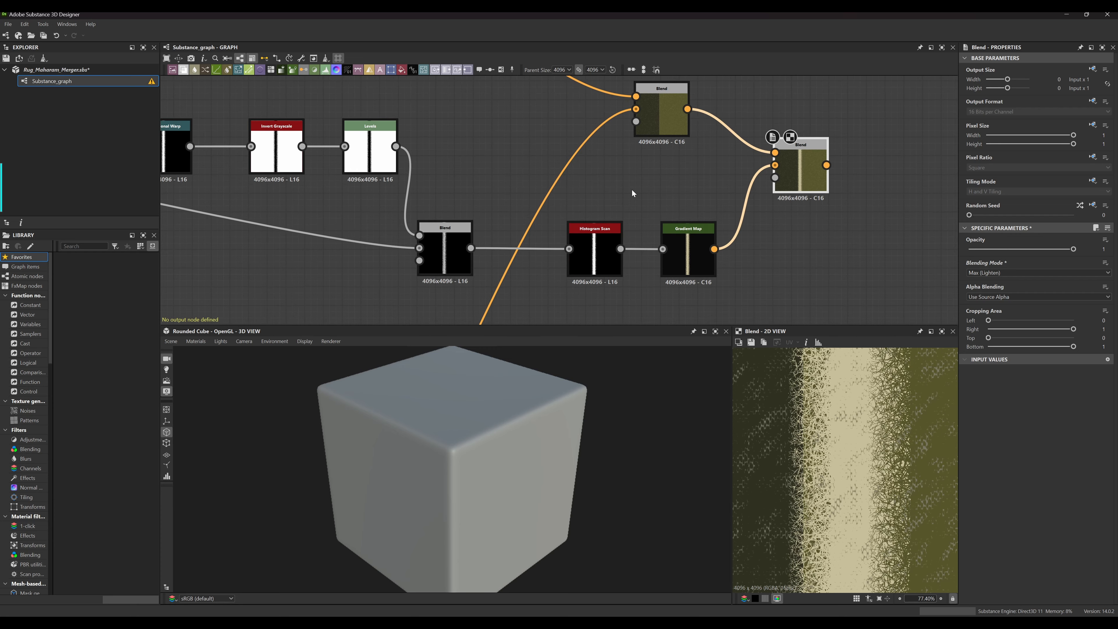
scroll(628, 192, "down", 7)
middle_click_drag(641, 237, 699, 226)
middle_click_drag(597, 122, 588, 191)
scroll(677, 261, "up", 3)
middle_click_drag(661, 280, 755, 270)
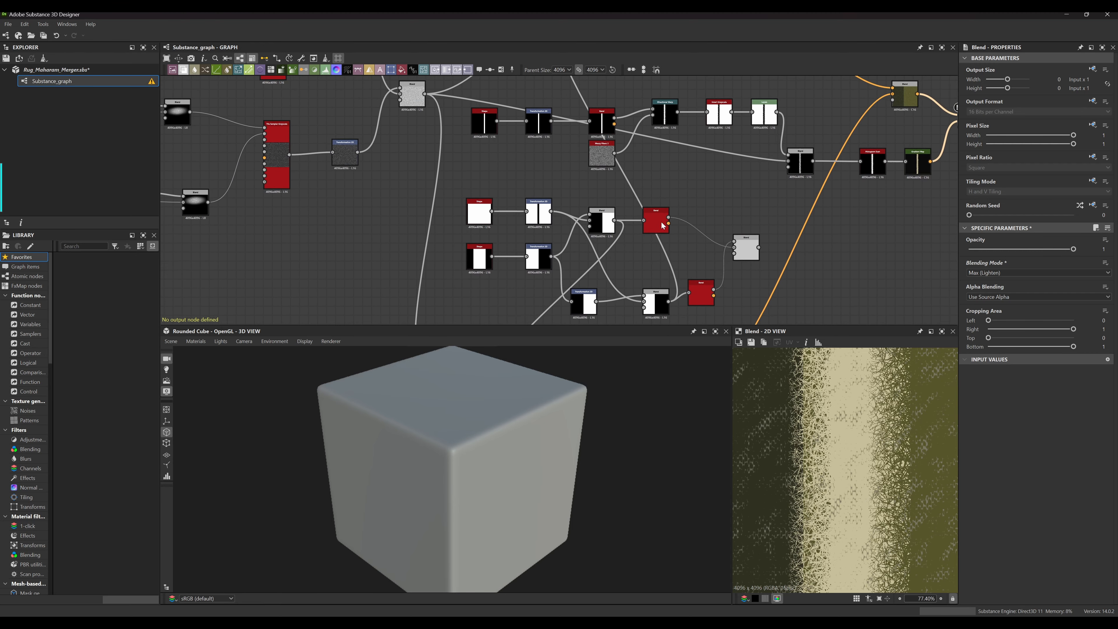
scroll(659, 215, "down", 3)
middle_click_drag(659, 215, 664, 238)
scroll(664, 238, "up", 1)
scroll(700, 156, "up", 2)
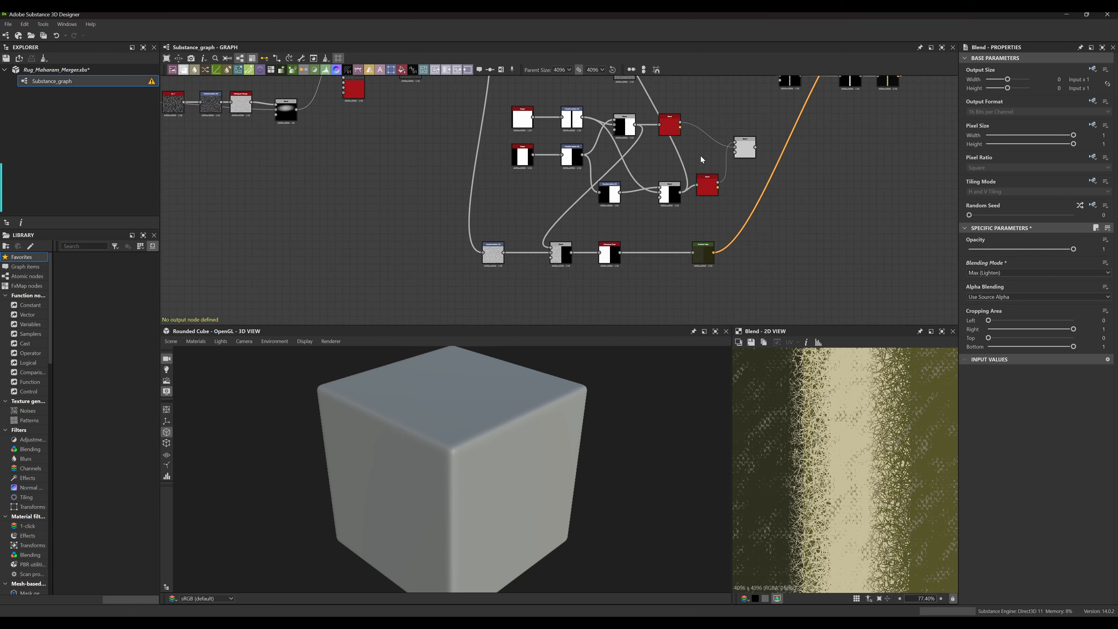
middle_click_drag(701, 156, 550, 278)
scroll(705, 114, "up", 8)
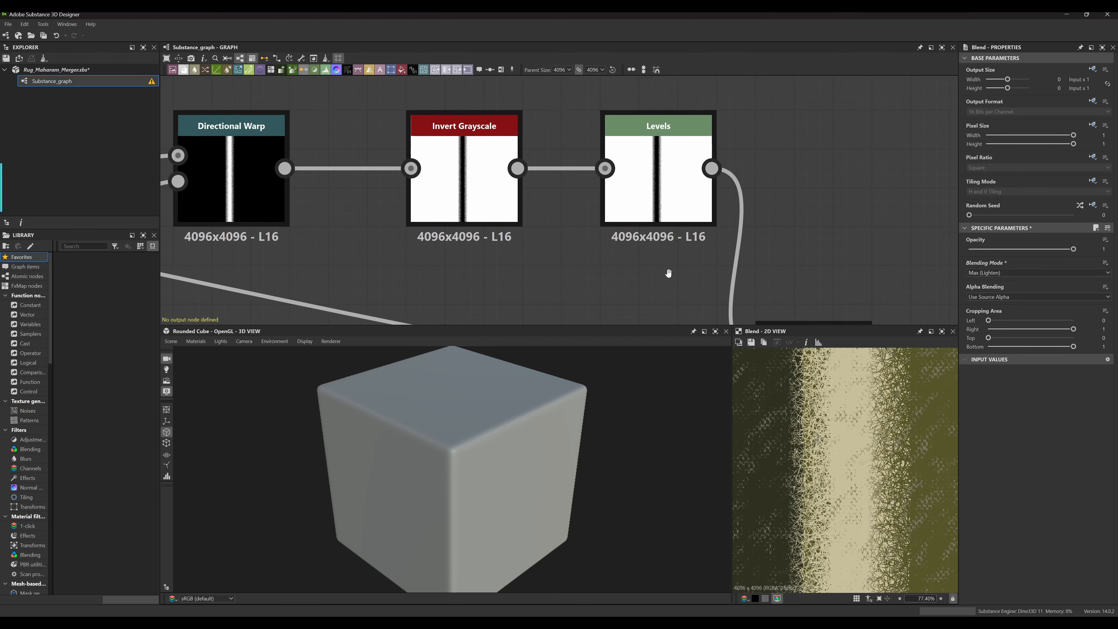
middle_click_drag(702, 201, 738, 162)
scroll(677, 217, "down", 4)
scroll(672, 214, "down", 1)
scroll(668, 212, "up", 4)
left_click(774, 149)
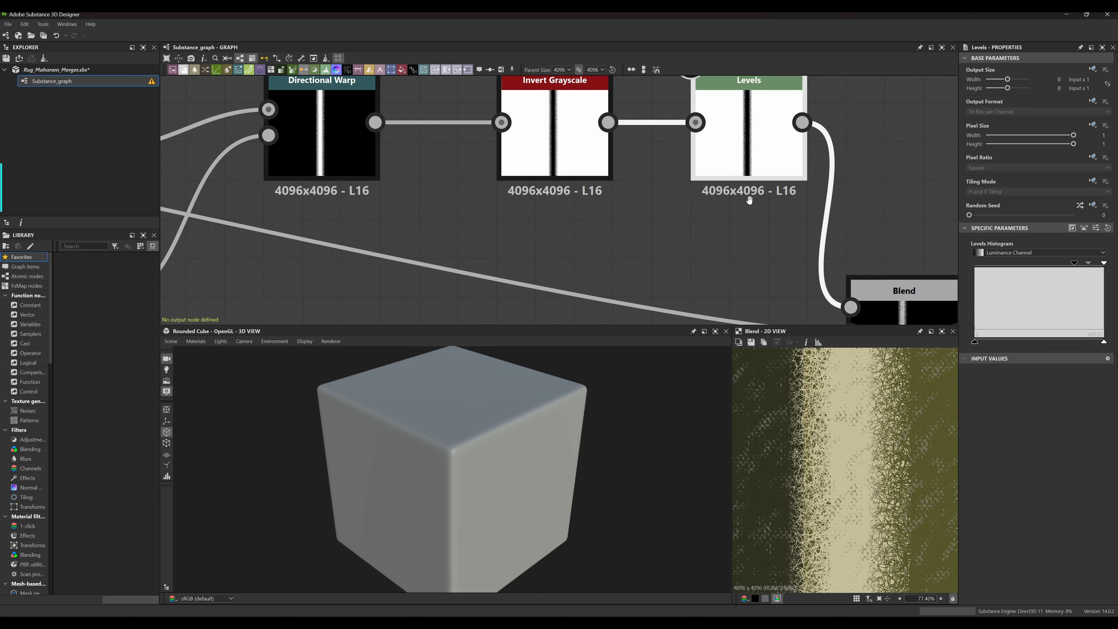
Examine the lower branch of Shape, Transformation 2D and Bevel nodes, including the parameters of the Blend that joins both Bevels
scroll(667, 200, "down", 5)
middle_click_drag(672, 225, 702, 202)
middle_click_drag(623, 245, 565, 190)
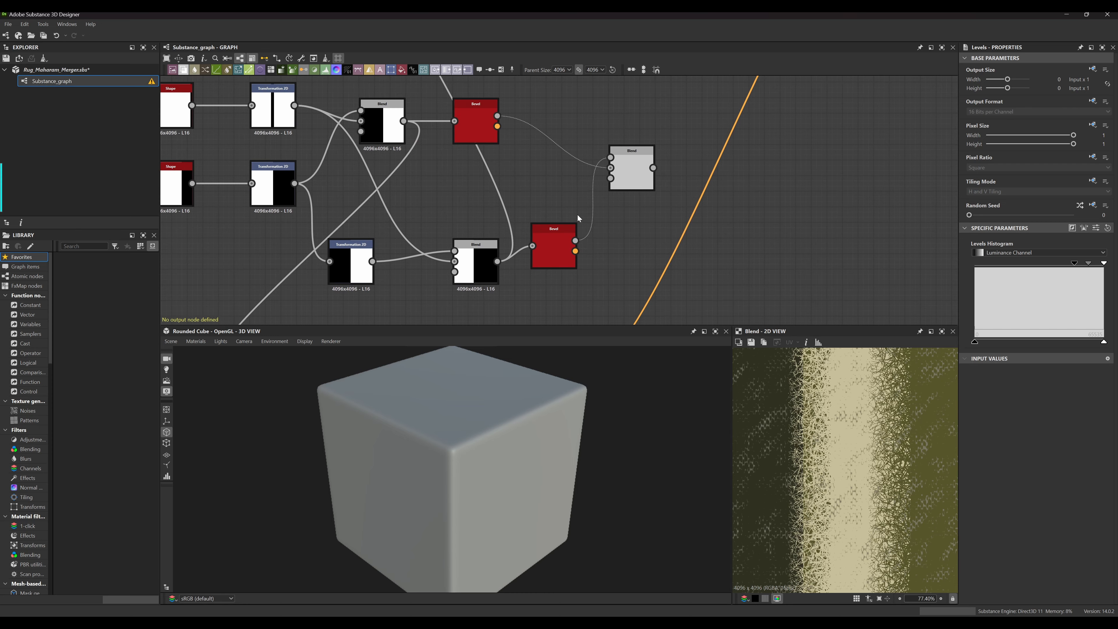
scroll(633, 180, "up", 4)
left_click(633, 179)
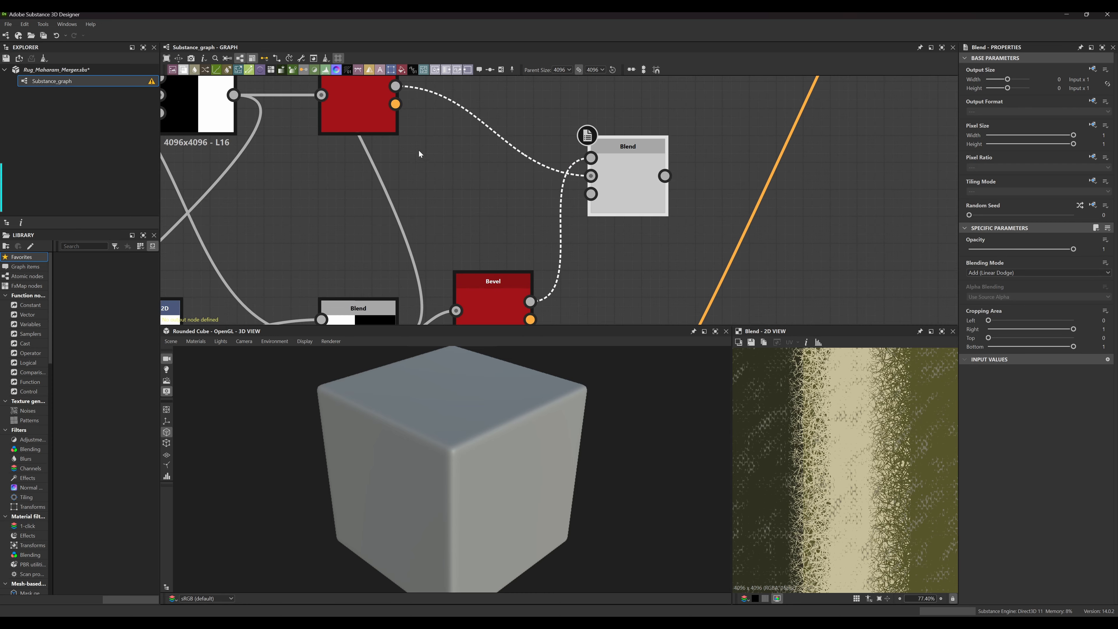
scroll(597, 178, "down", 4)
middle_click_drag(597, 178, 668, 207)
middle_click_drag(444, 156, 543, 177)
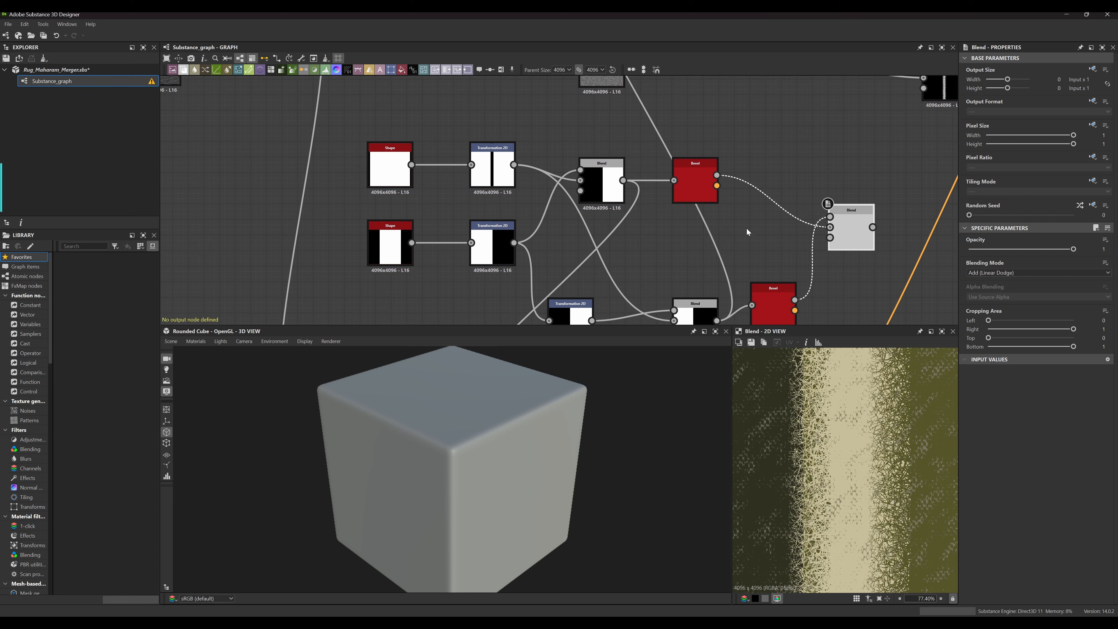
middle_click_drag(747, 230, 629, 121)
scroll(635, 183, "down", 4)
scroll(599, 172, "up", 2)
scroll(552, 255, "up", 3)
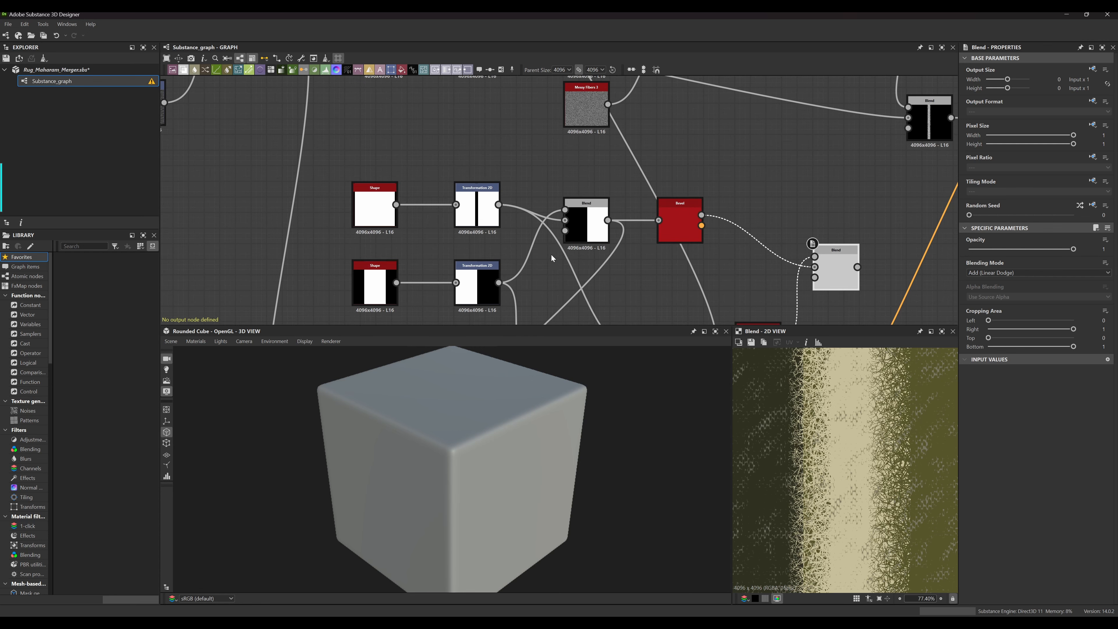
scroll(513, 226, "up", 2)
middle_click_drag(514, 226, 465, 261)
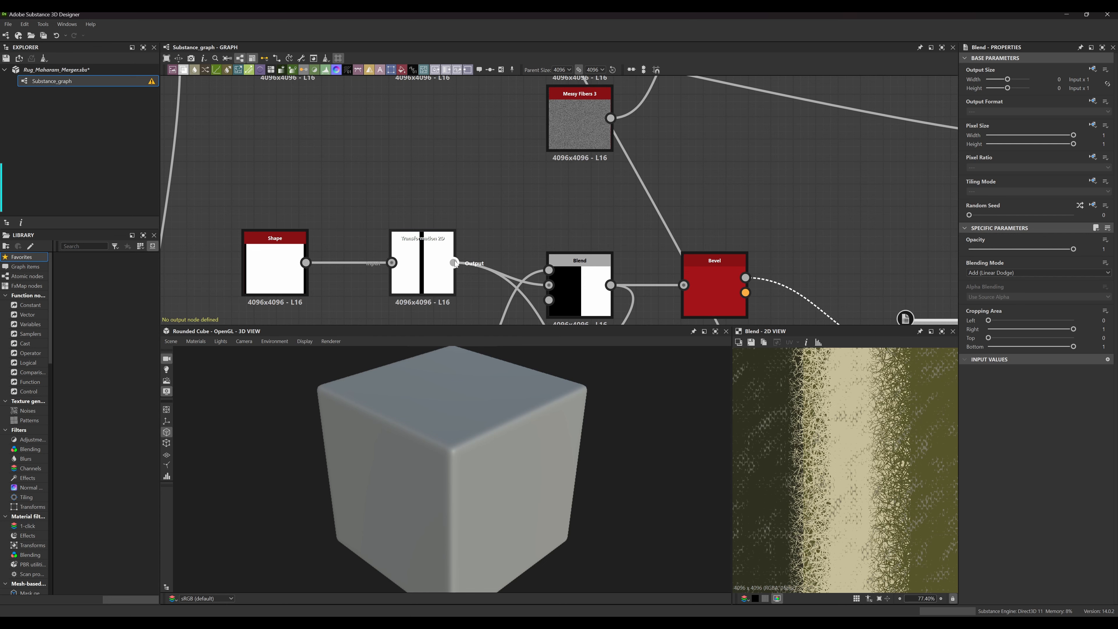
middle_click_drag(529, 243, 498, 247)
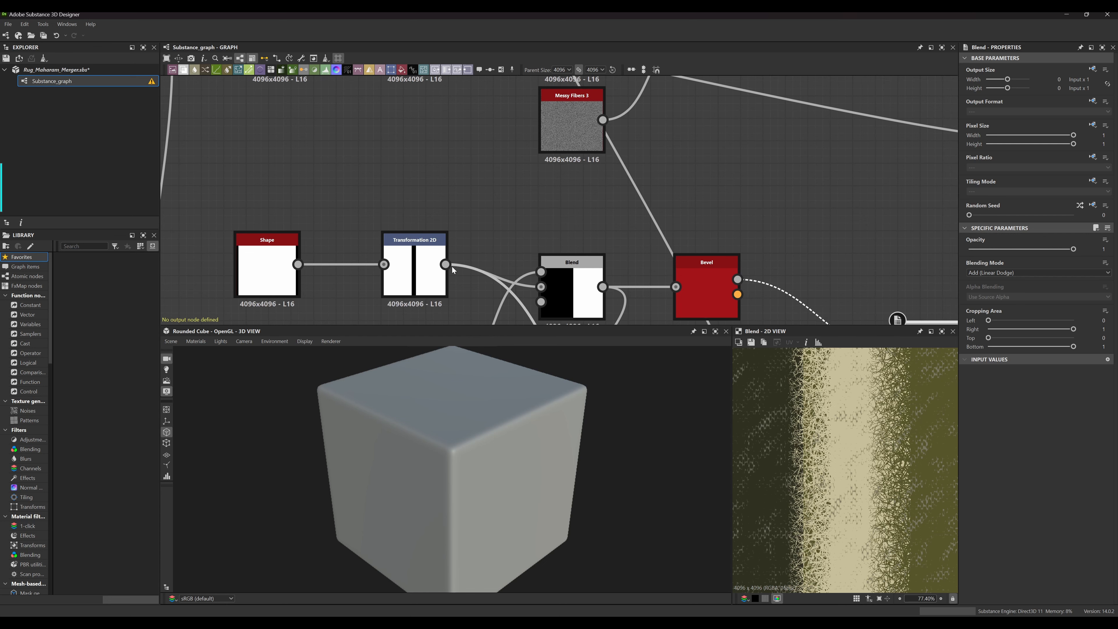
Examine the stripe mask branch from the Bevel and Messy Fibers 3 nodes through Directional Warp and Levels to the Histogram Scan
scroll(478, 216, "down", 3)
middle_click_drag(745, 183, 579, 197)
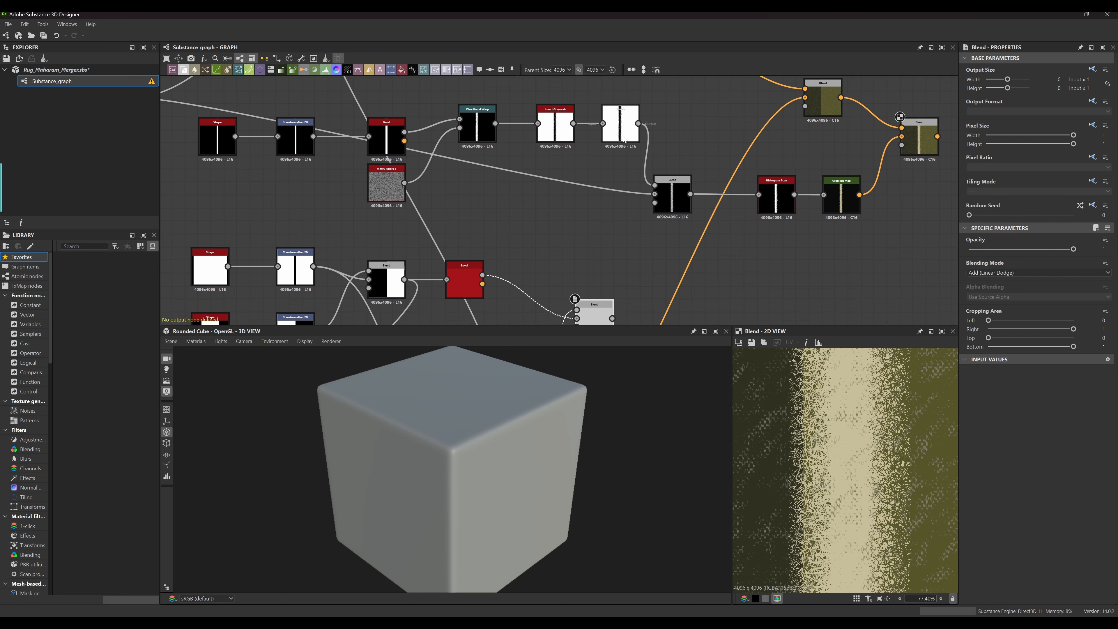
middle_click_drag(472, 140, 481, 160)
scroll(481, 160, "up", 2)
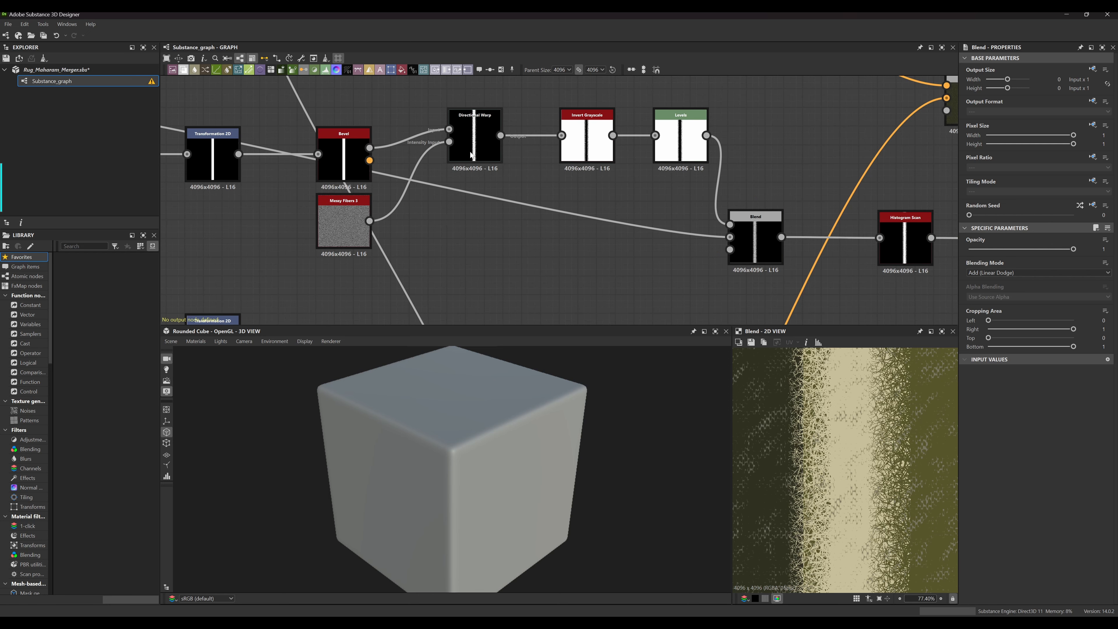
middle_click_drag(404, 286, 382, 206)
middle_click_drag(246, 241, 489, 197)
middle_click_drag(757, 132, 561, 184)
mouse_move(776, 216)
middle_mouse_down()
mouse_move(717, 230)
mouse_move(757, 209)
middle_mouse_up()
scroll(717, 229, "down", 2)
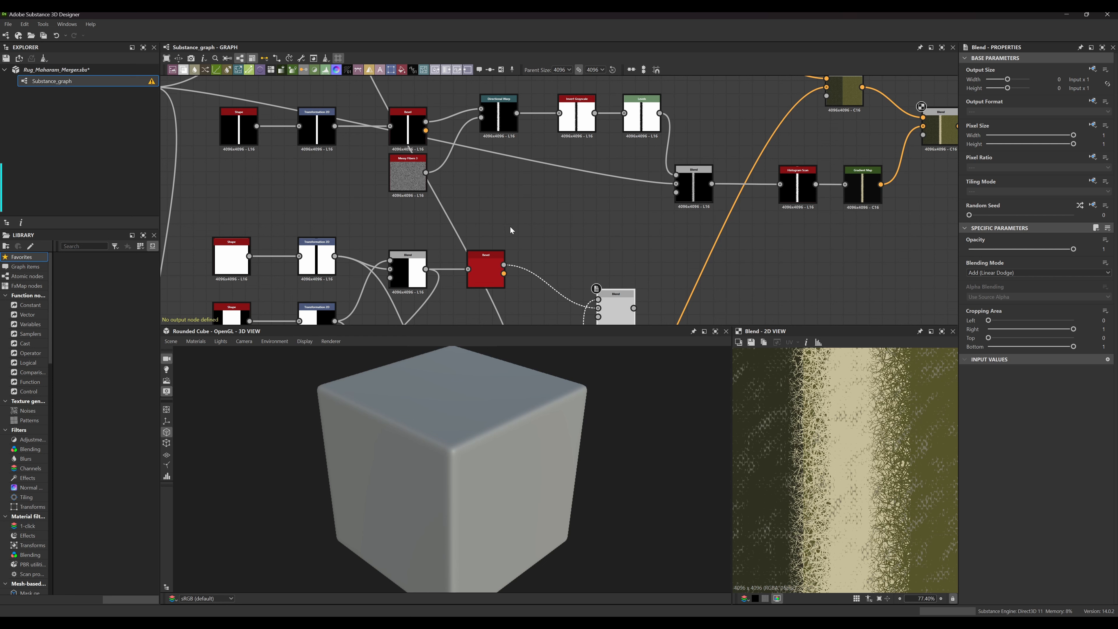
Try feeding the Transformation 2D of the white split shape directly into the stripe Blend's foreground and check the stripe edges
middle_click_drag(510, 227, 530, 237)
middle_click_drag(684, 217, 688, 229)
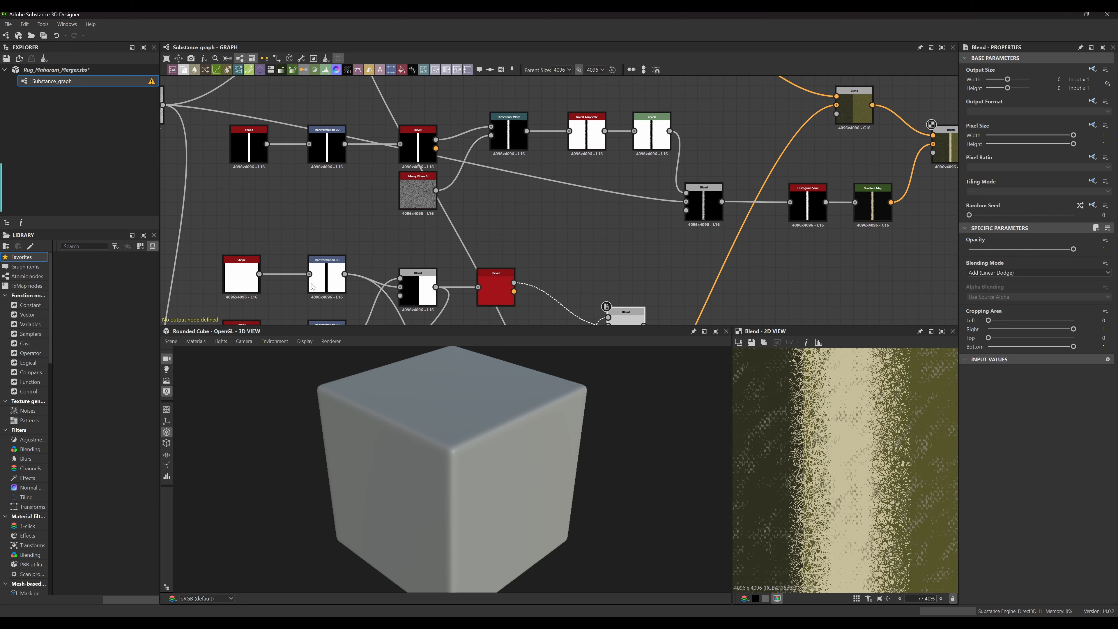
left_click_drag(408, 252, 686, 193)
middle_click_drag(642, 241, 536, 270)
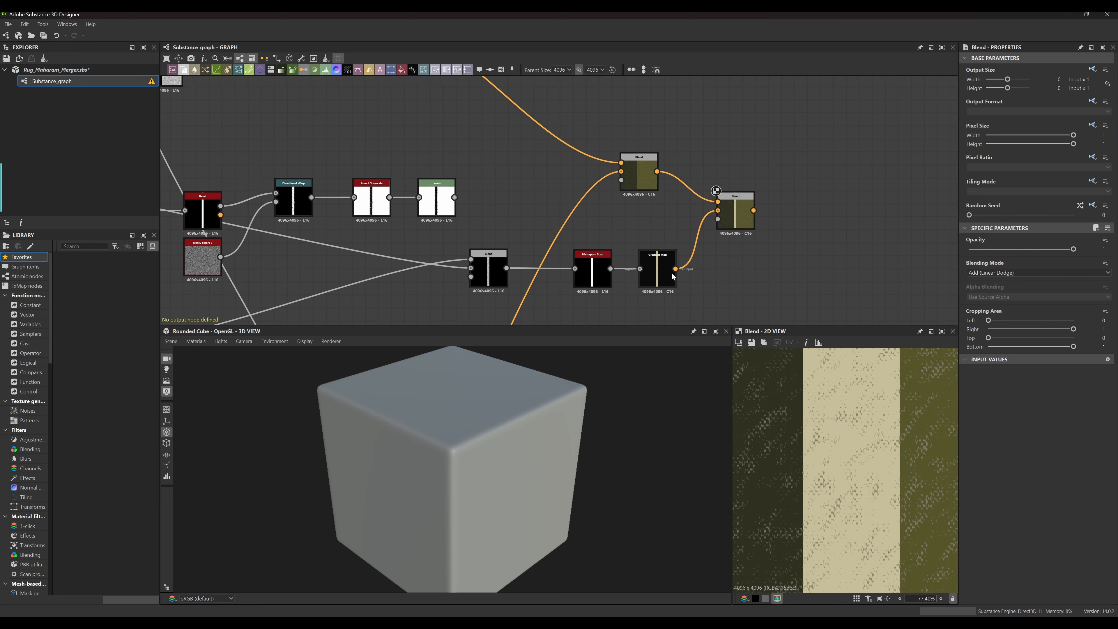
scroll(730, 243, "up", 6)
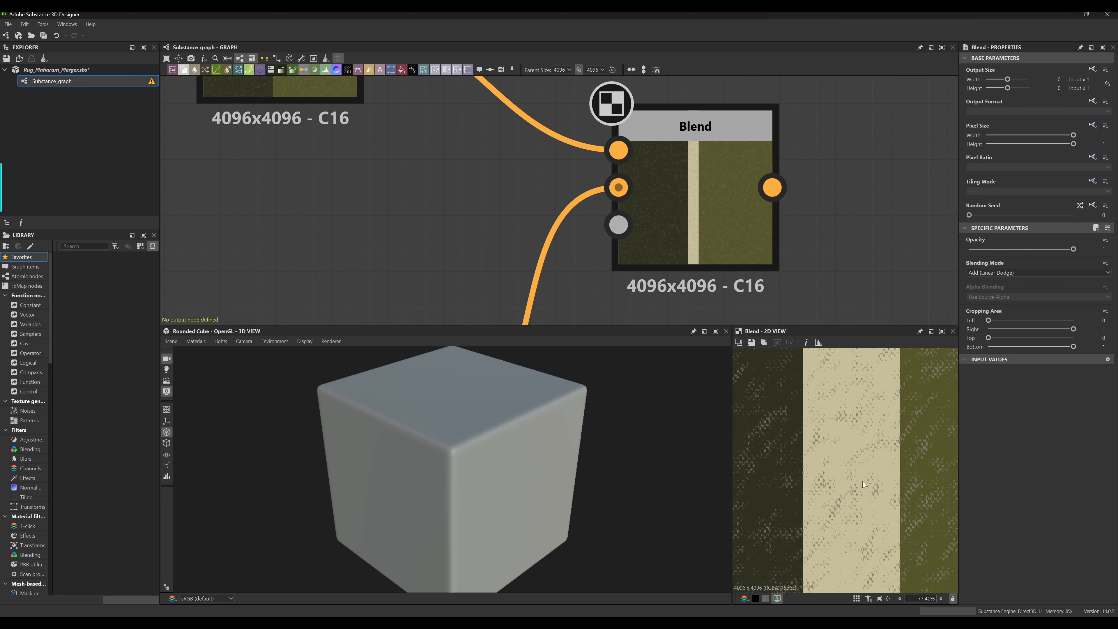
scroll(808, 449, "up", 10)
scroll(785, 436, "down", 14)
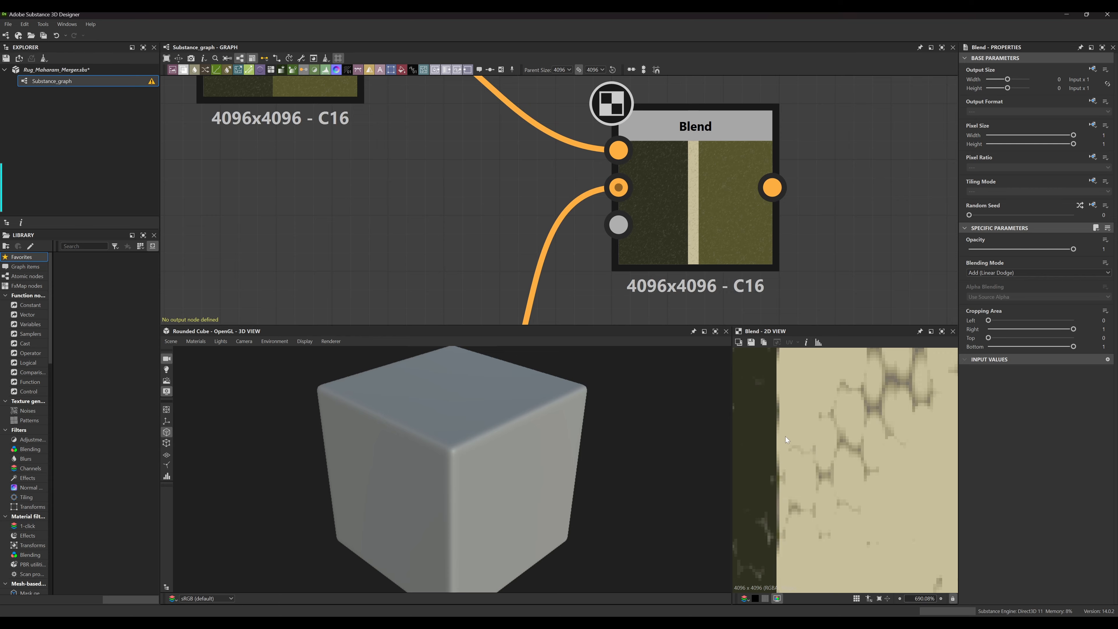
Add a Bevel node fed by the Transformation 2D of the white shape with the black stripe
middle_click_drag(458, 276, 688, 228)
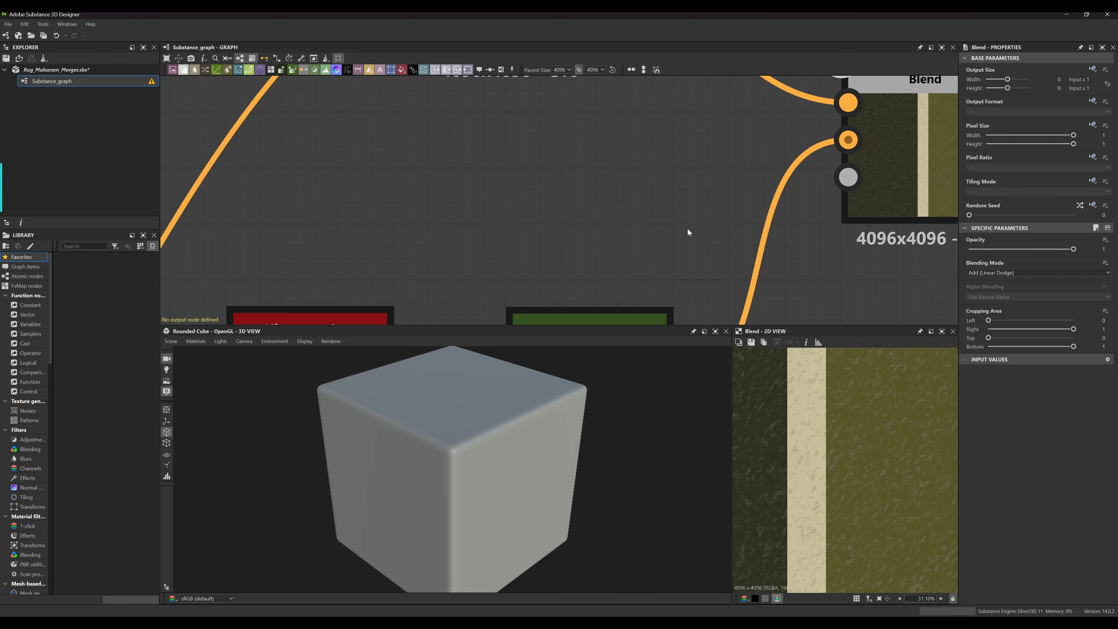
scroll(637, 239, "down", 6)
middle_click_drag(542, 246, 770, 204)
middle_click_drag(487, 292, 607, 271)
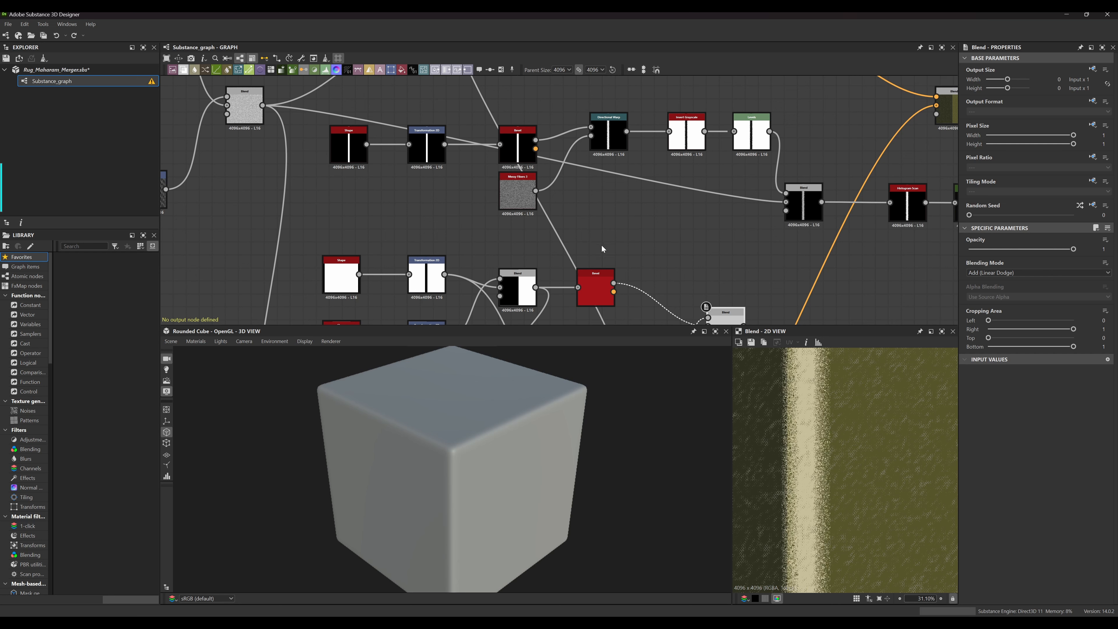
scroll(443, 274, "up", 3)
left_click_drag(442, 273, 724, 191)
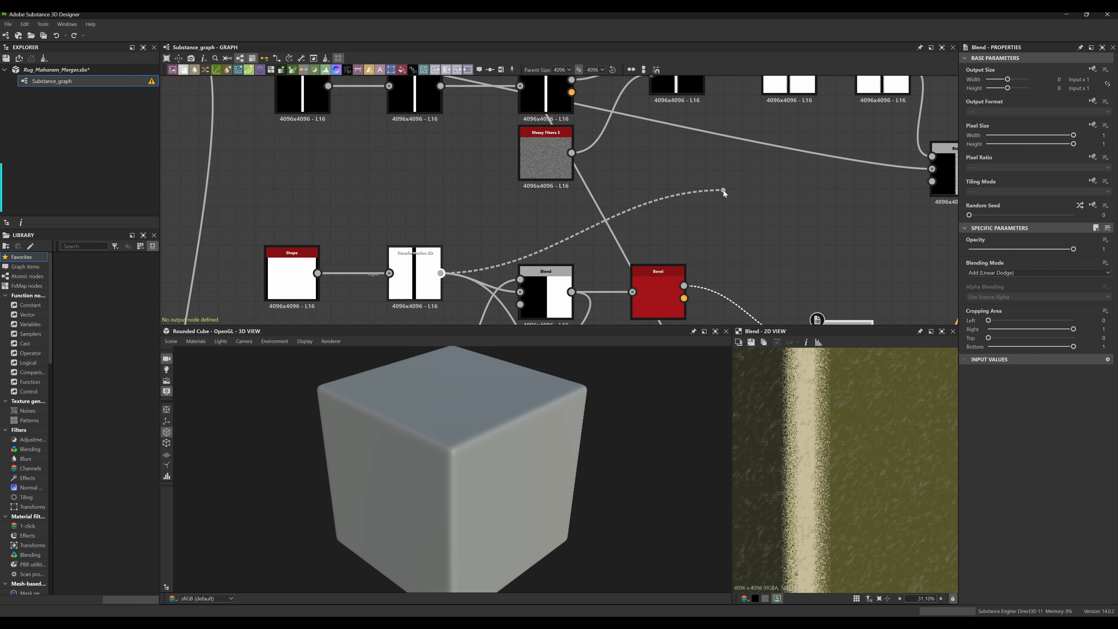
left_click_drag(724, 191, 723, 191)
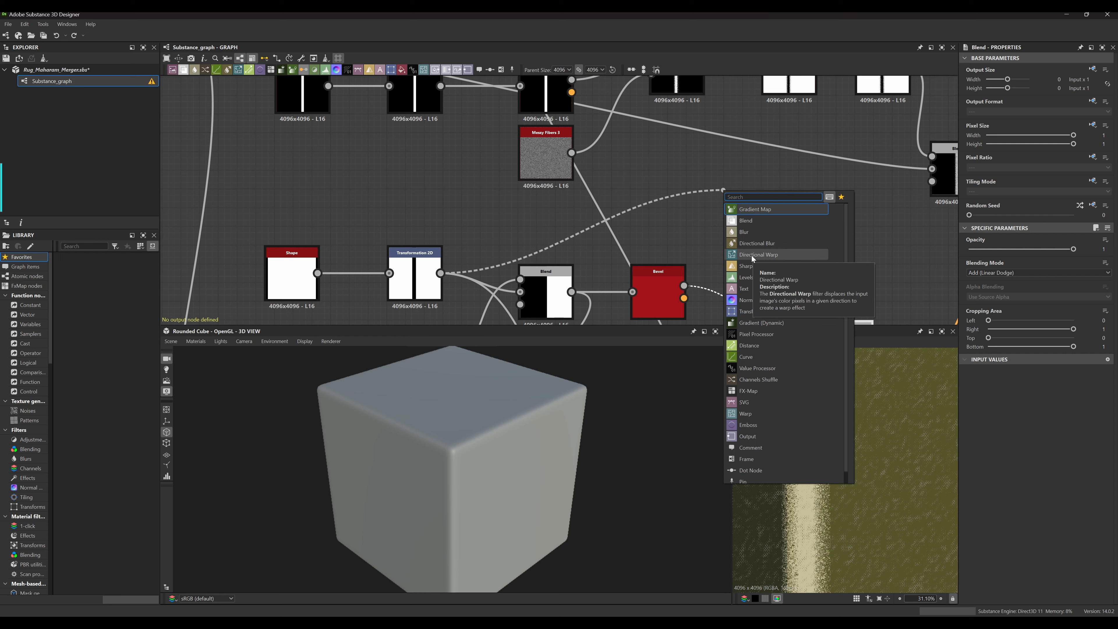
type("bevel")
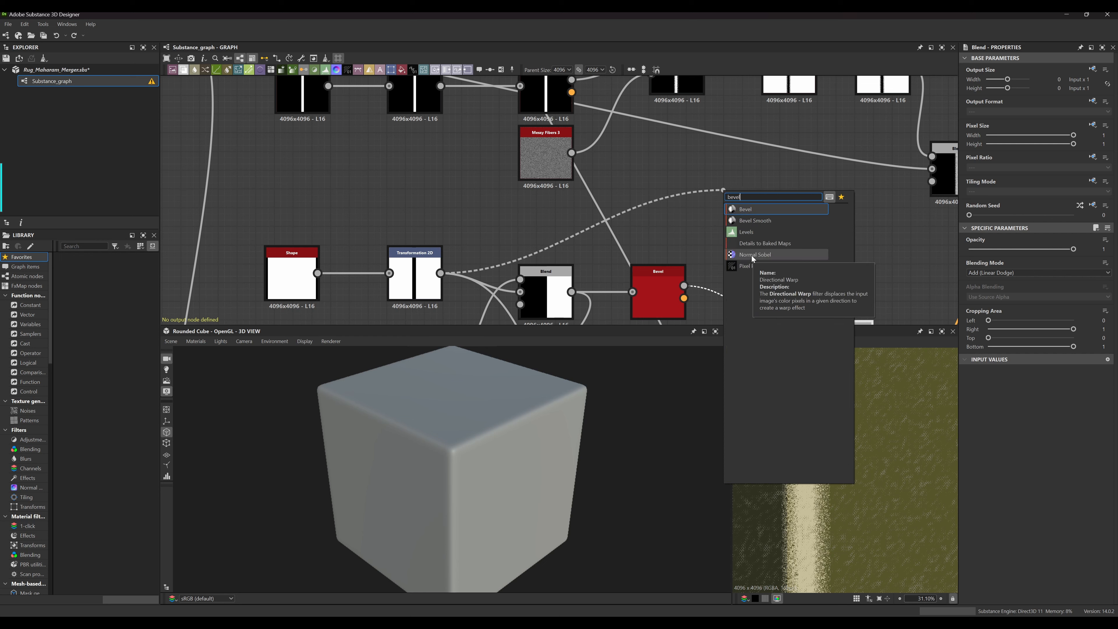
key("Return")
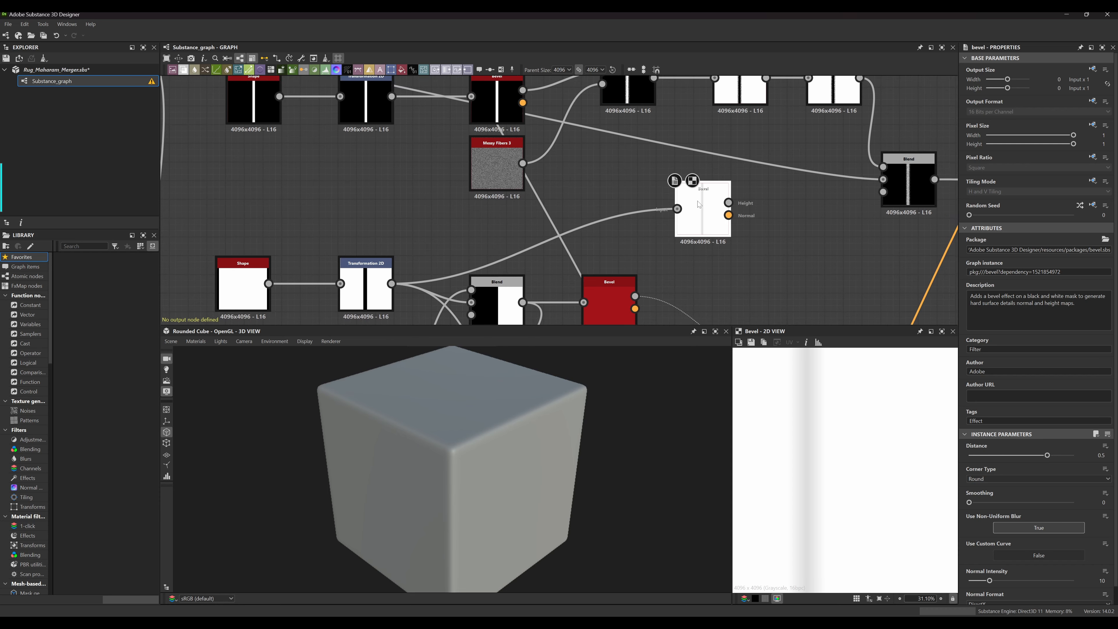
Set the new Bevel's Distance to -0.05
left_click_drag(1050, 458, 1020, 458)
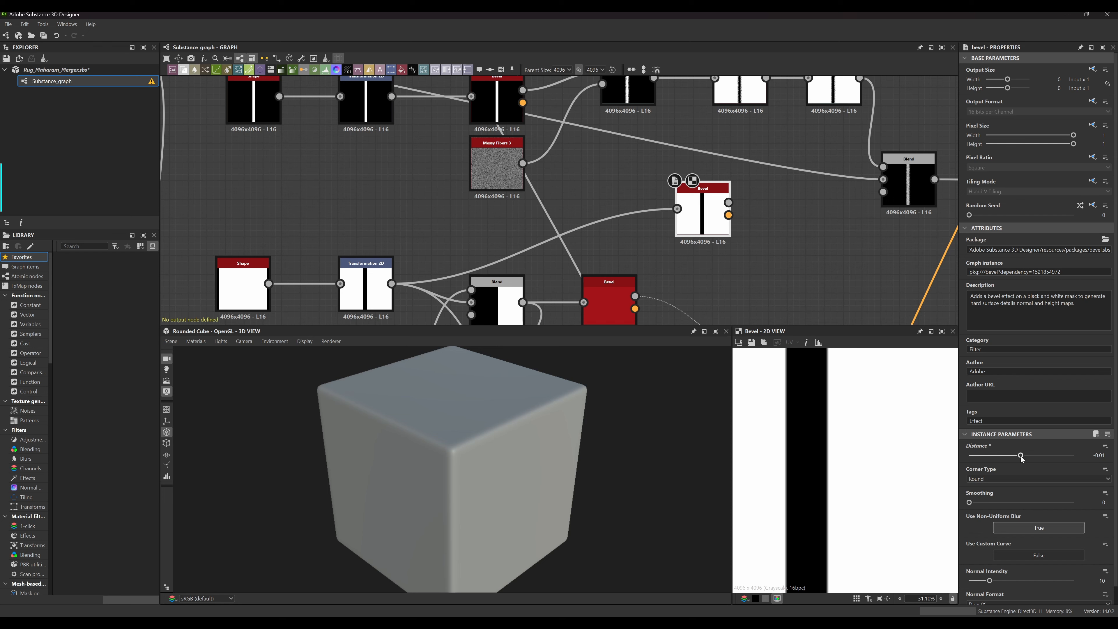
left_click_drag(1021, 458, 1020, 458)
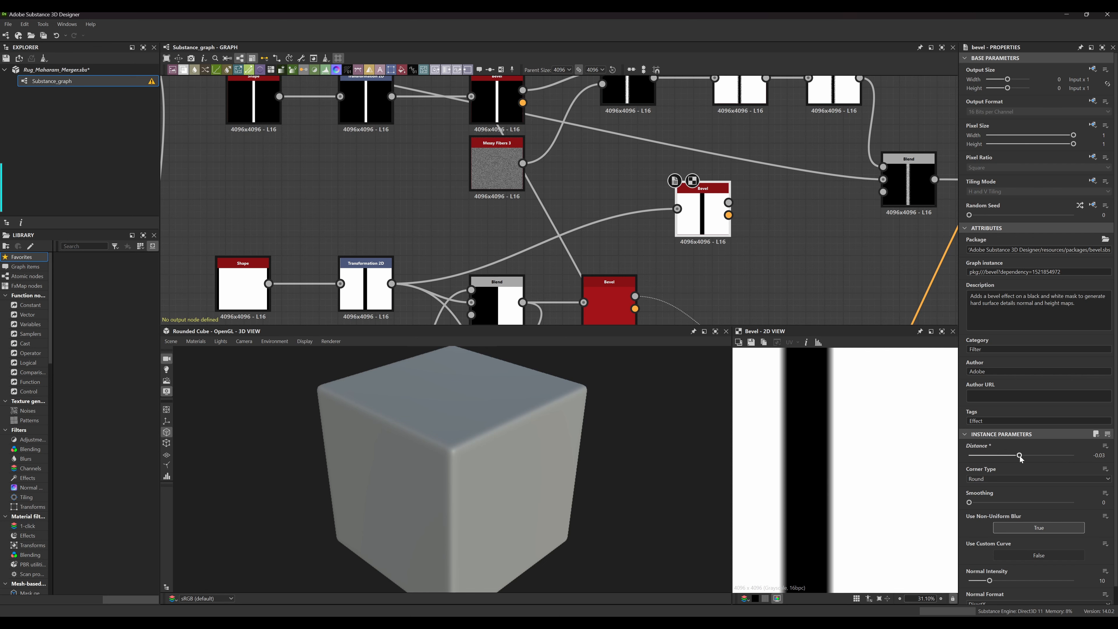
left_click_drag(1021, 458, 1020, 458)
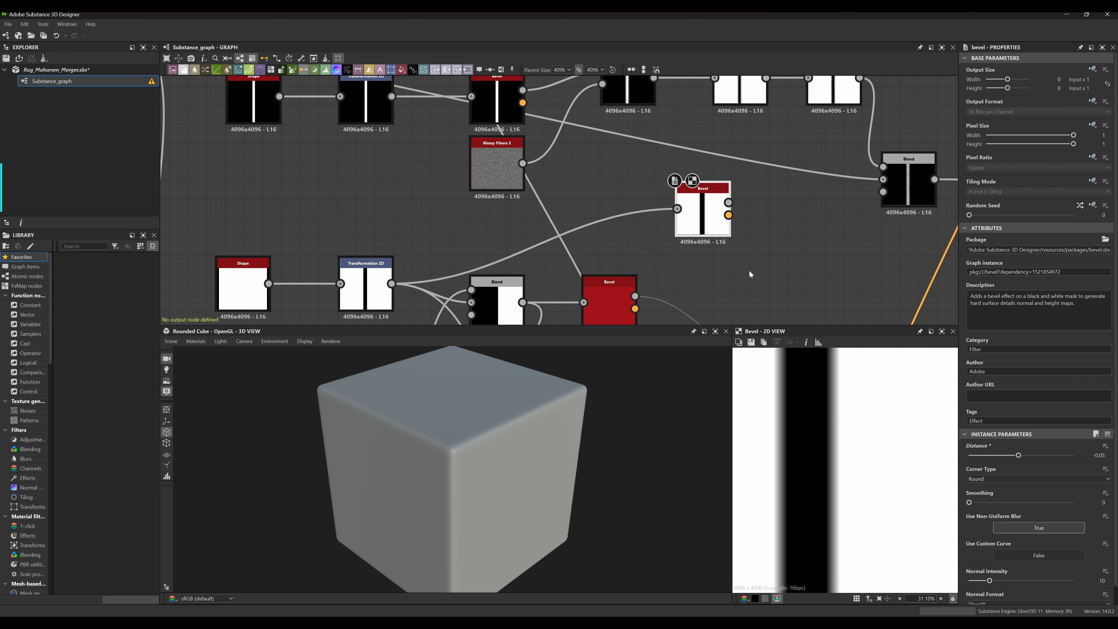
Connect the new Bevel's Height output to the stripe Blend's foreground in place of Levels, and preview that Blend
middle_click_drag(793, 269, 740, 319)
middle_click_drag(745, 244, 689, 241)
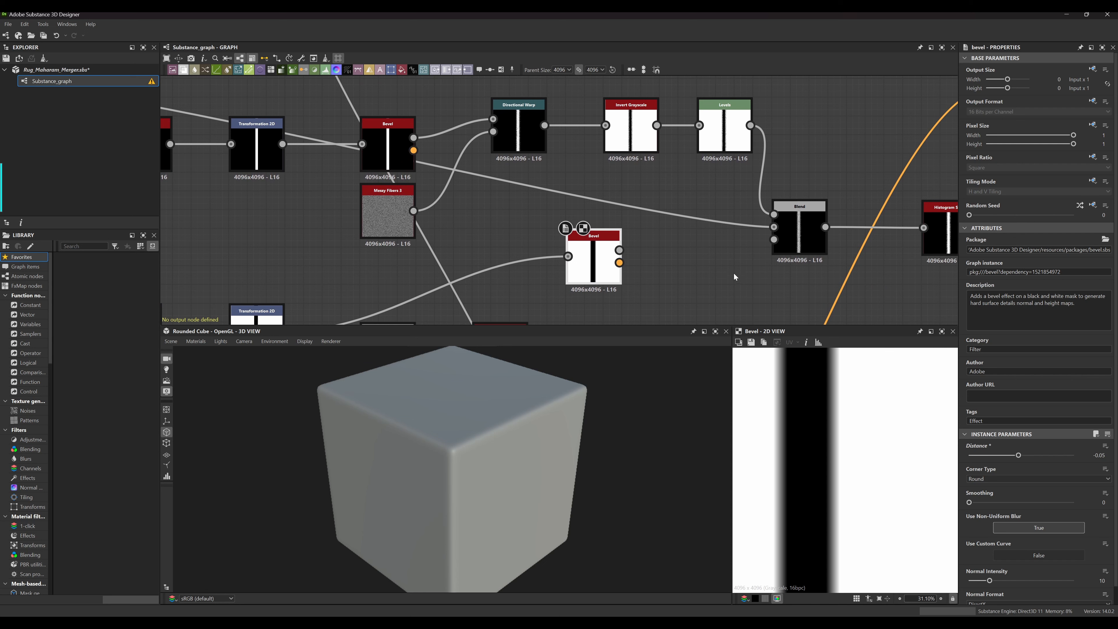
middle_click_drag(734, 272, 718, 264)
left_click_drag(604, 240, 752, 211)
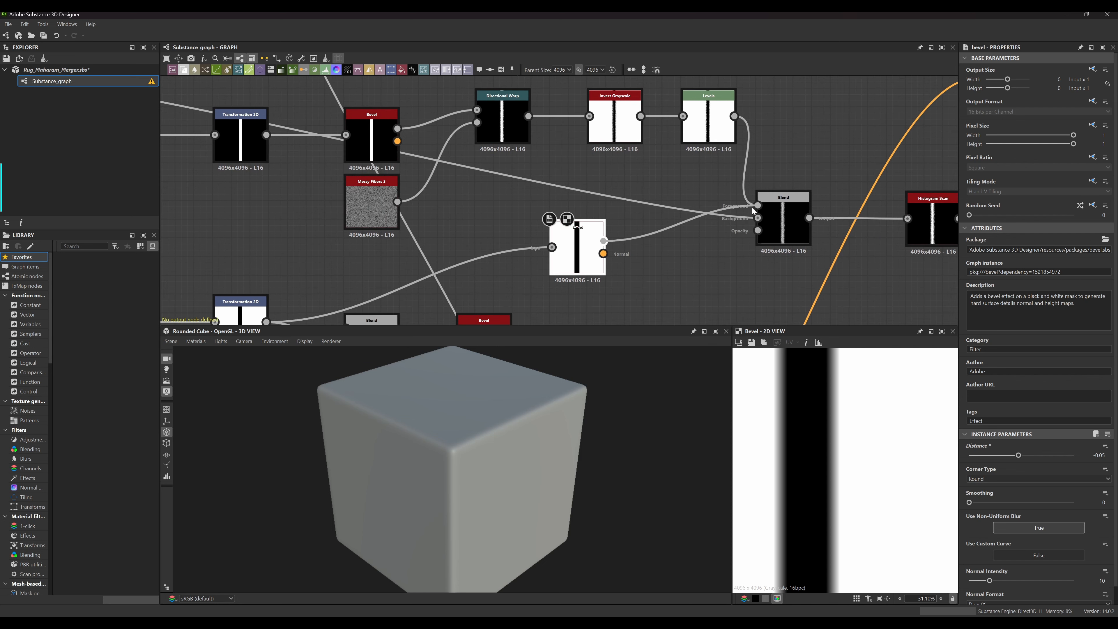
middle_click_drag(796, 244, 702, 238)
scroll(702, 238, "up", 2)
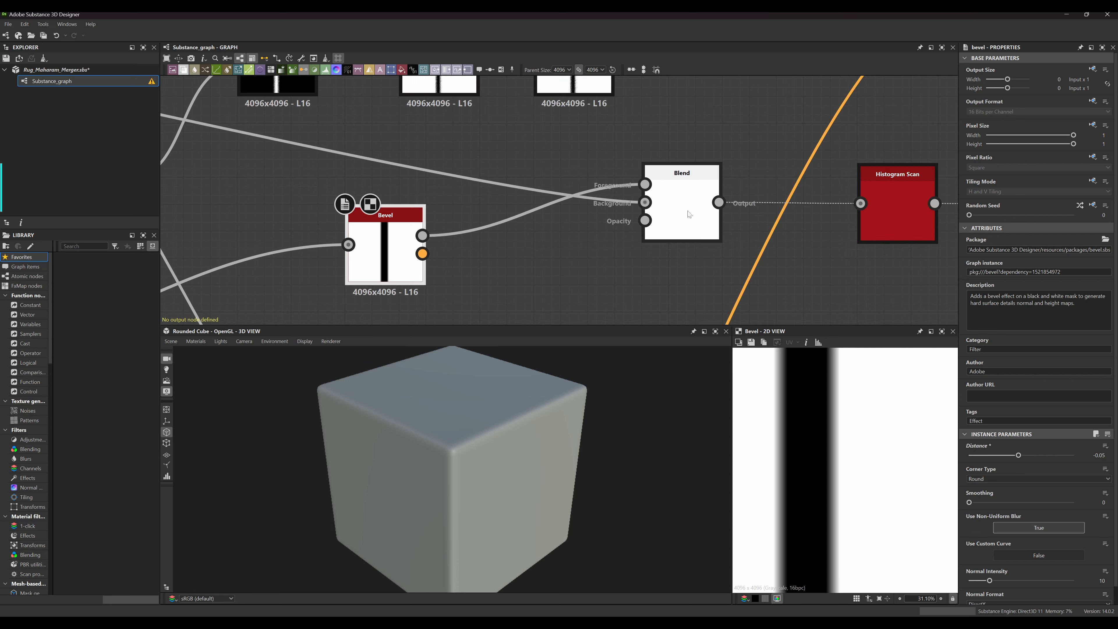
left_click(690, 215)
middle_click_drag(876, 250, 665, 238)
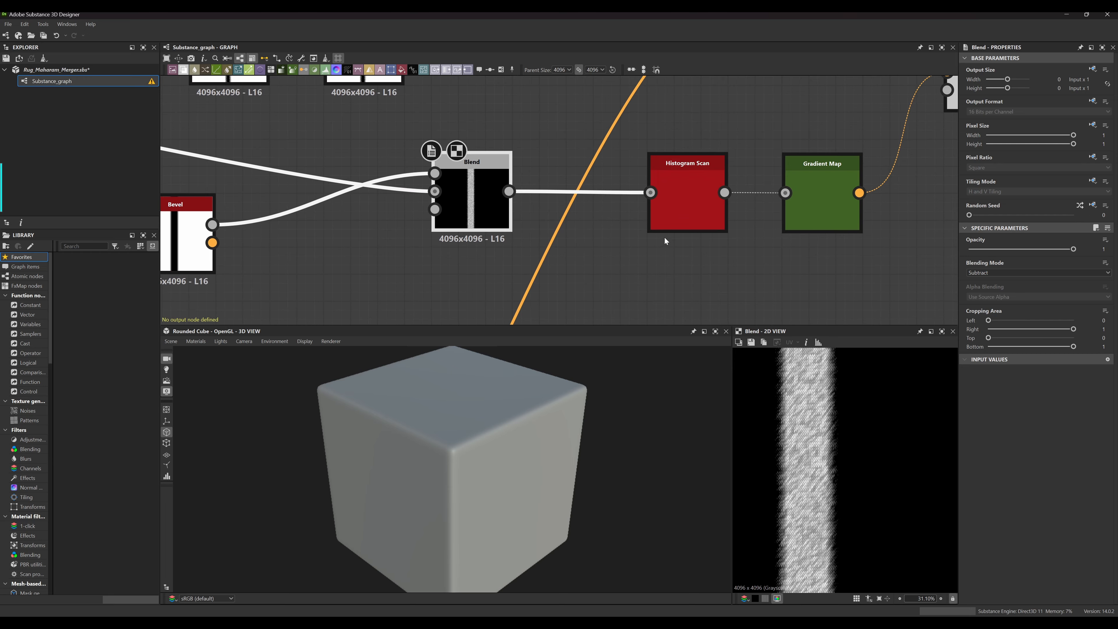
Preview the final colour Blend and examine the beige stripe's edge against the dark olive area, close up and at wider scale
middle_click_drag(738, 227, 686, 259)
scroll(686, 259, "down", 2)
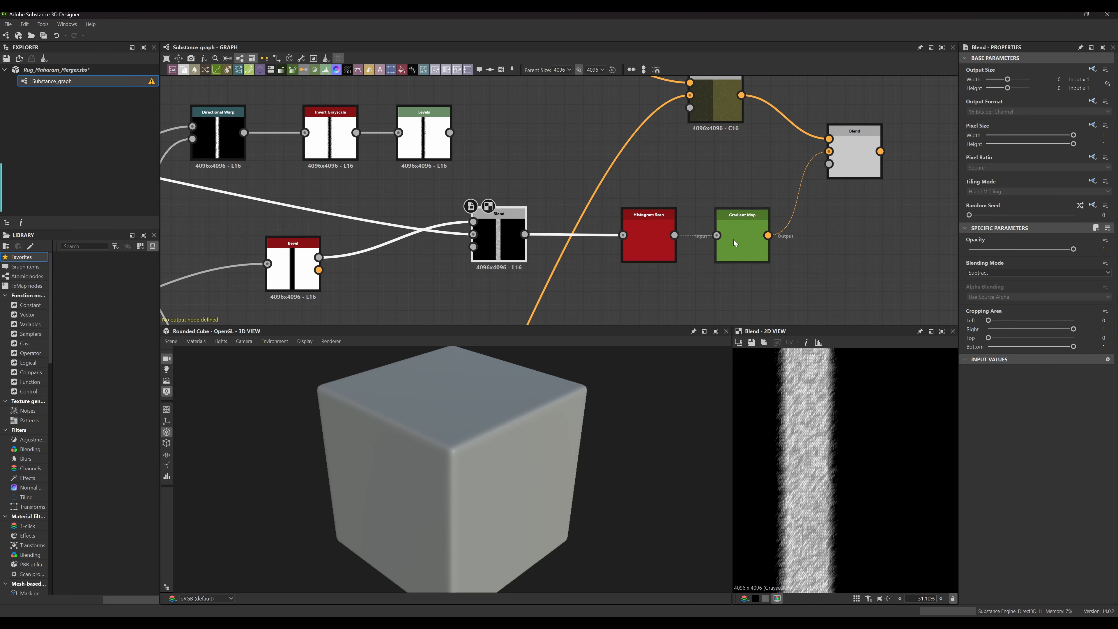
left_click(870, 158)
scroll(787, 457, "up", 3)
scroll(786, 457, "up", 2)
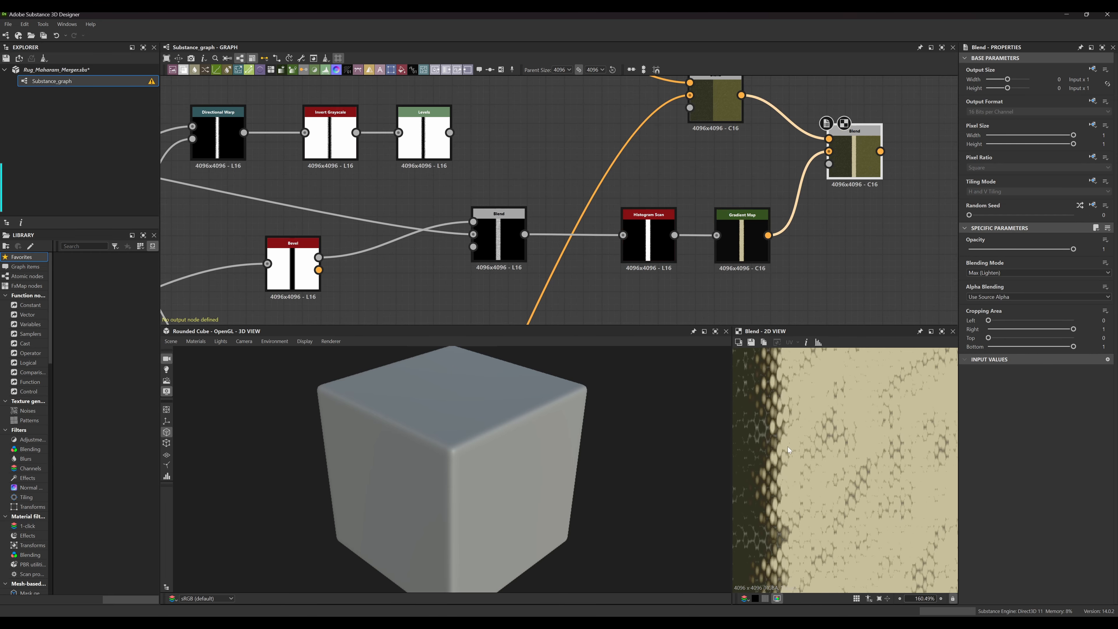
scroll(808, 454, "down", 1)
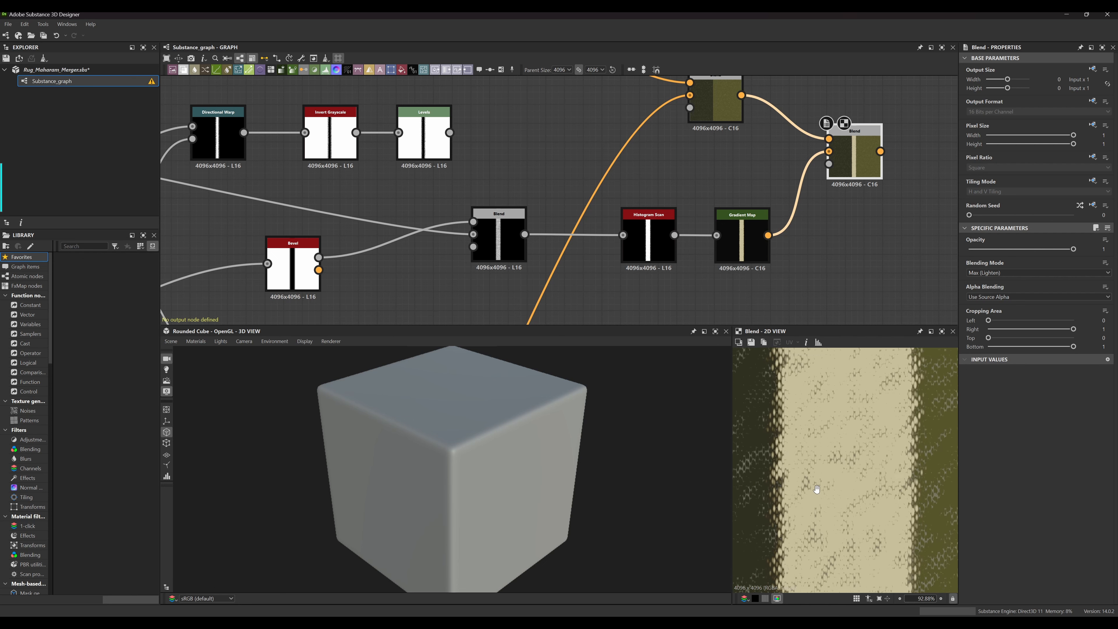
middle_click_drag(814, 489, 860, 514)
middle_click_drag(848, 394, 830, 465)
scroll(804, 448, "up", 4)
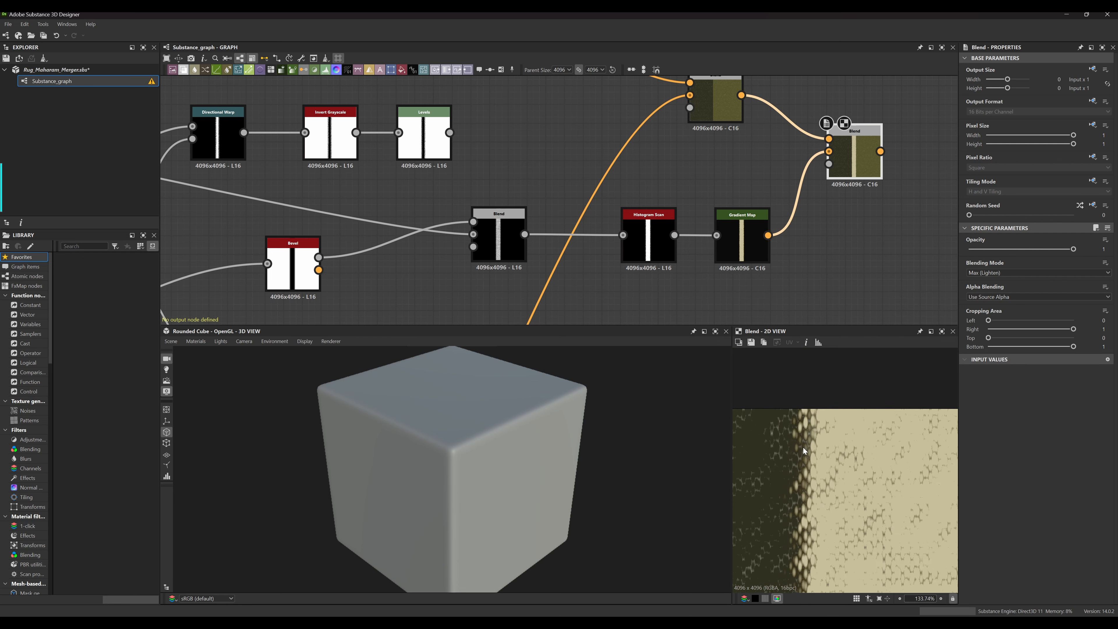
scroll(794, 442, "down", 1)
scroll(793, 443, "down", 6)
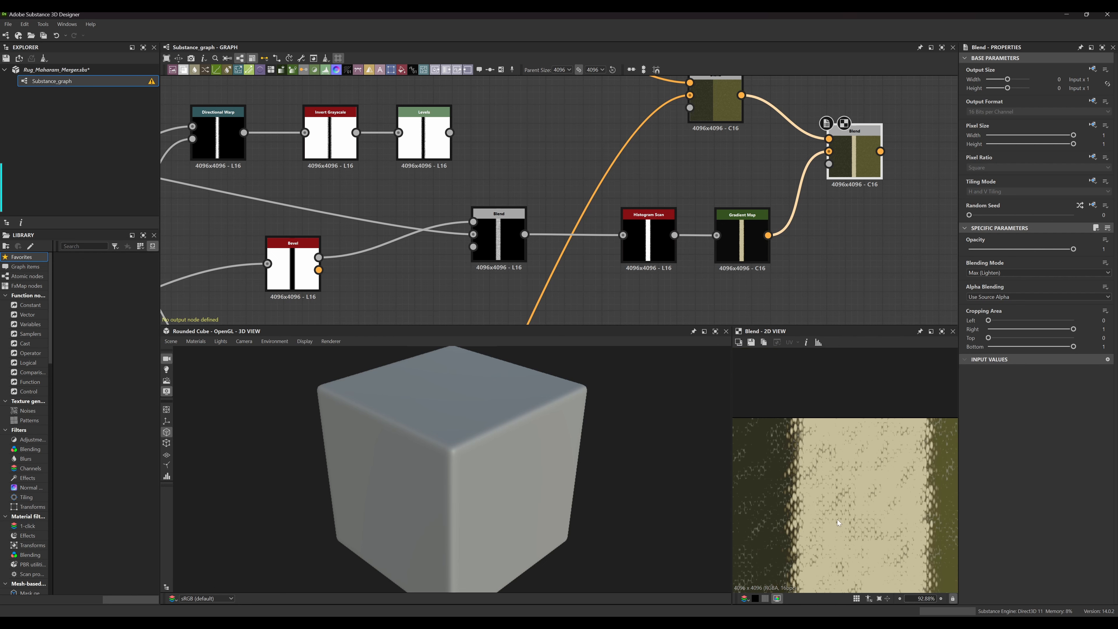
mouse_move(814, 480)
middle_mouse_down()
mouse_move(838, 450)
mouse_move(810, 467)
middle_mouse_up()
middle_click_drag(847, 443, 905, 462)
scroll(606, 167, "down", 3)
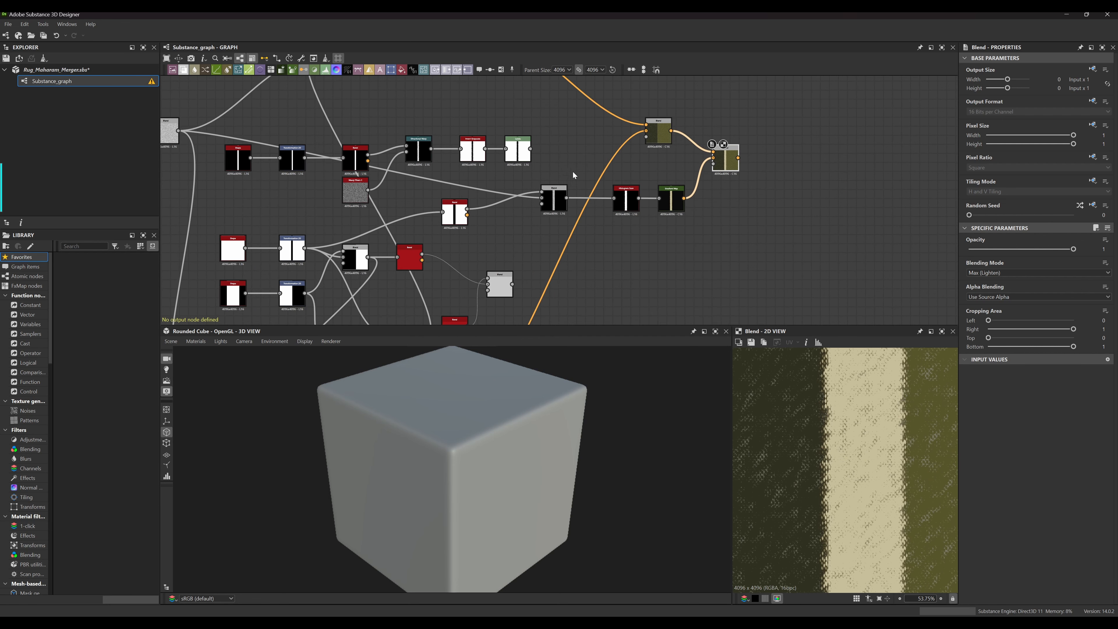
Compare the stripe's fibrous edges on both sides in the 2D preview, including a close-up against the lighter olive area
middle_click_drag(553, 161, 559, 196)
scroll(868, 480, "up", 4)
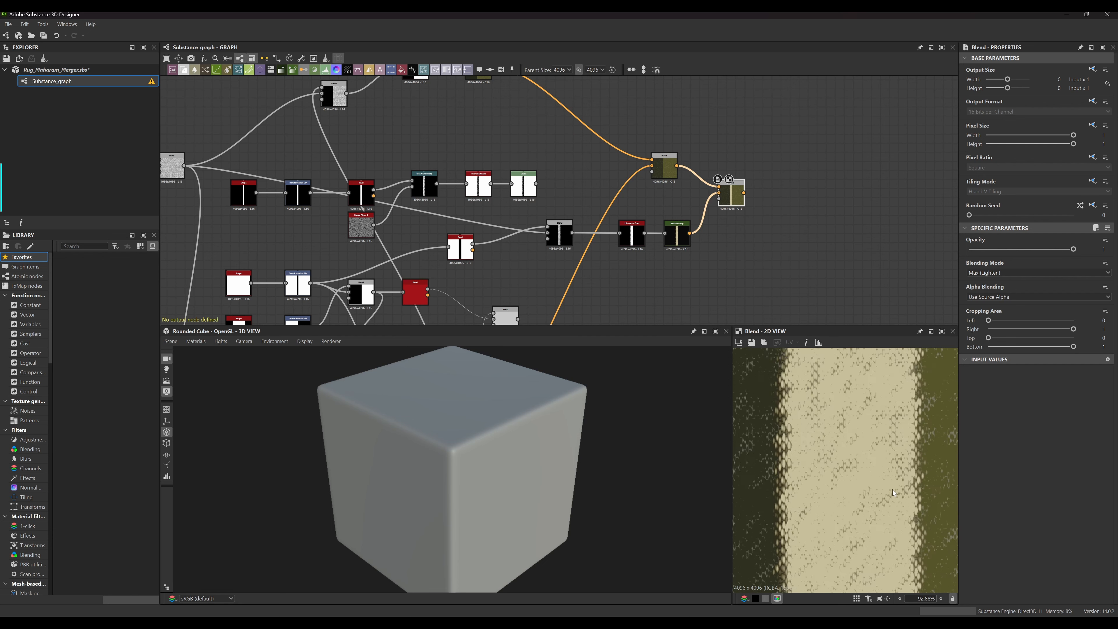
scroll(868, 480, "down", 5)
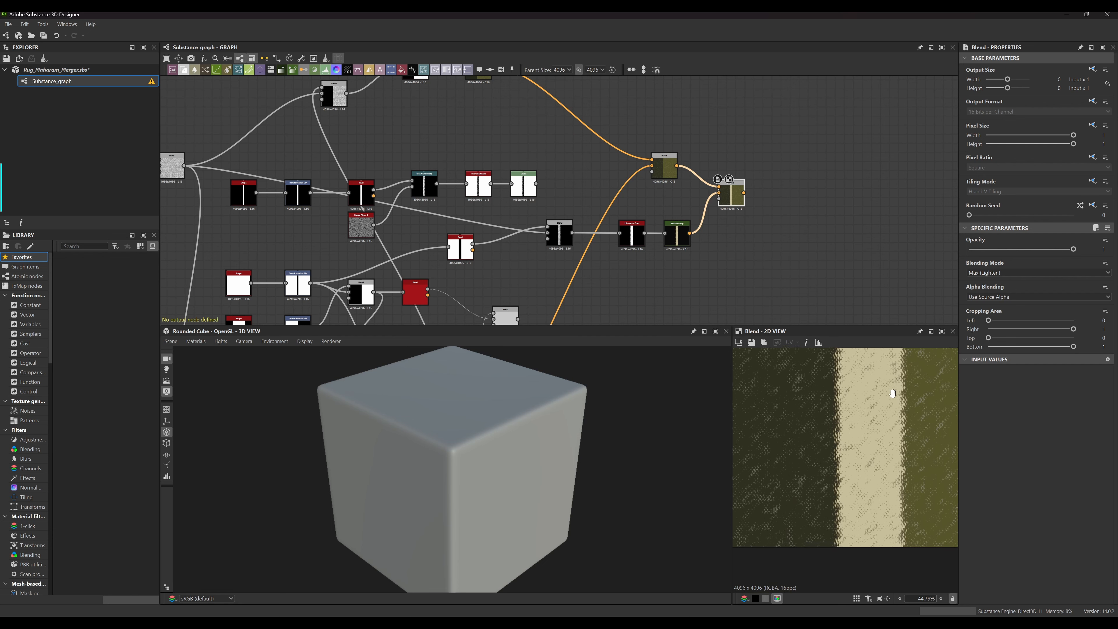
middle_click_drag(781, 277, 806, 245)
scroll(867, 491, "up", 7)
middle_click_drag(871, 459, 748, 396)
scroll(885, 388, "down", 4)
scroll(857, 460, "up", 11)
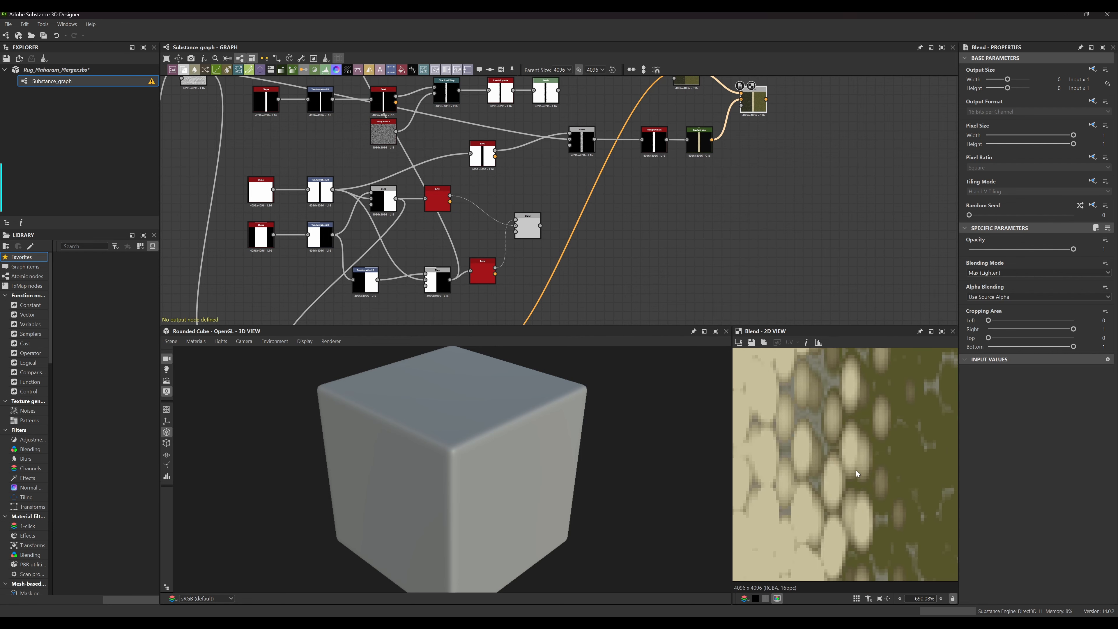
scroll(856, 469, "down", 8)
scroll(857, 466, "down", 9)
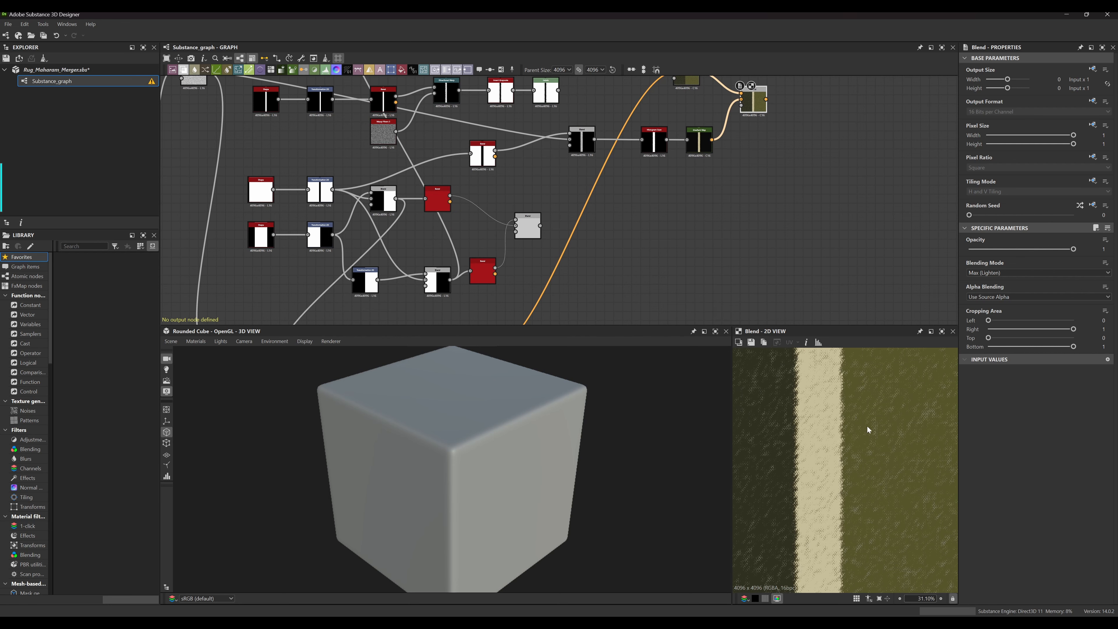
scroll(868, 464, "down", 1)
middle_click_drag(868, 463, 802, 540)
middle_click_drag(885, 433, 850, 479)
scroll(908, 423, "up", 3)
Move the final Blend node up, closer in line with the Blend that joins the two olive rug colours
middle_click_drag(710, 221, 684, 240)
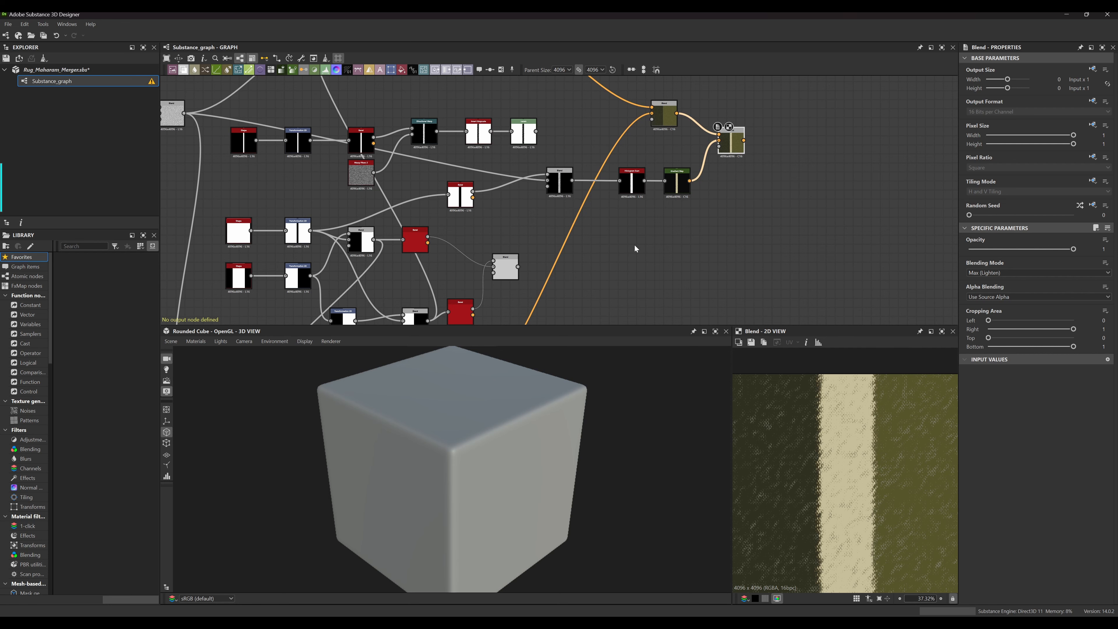
middle_click_drag(627, 246, 656, 279)
scroll(560, 169, "up", 3)
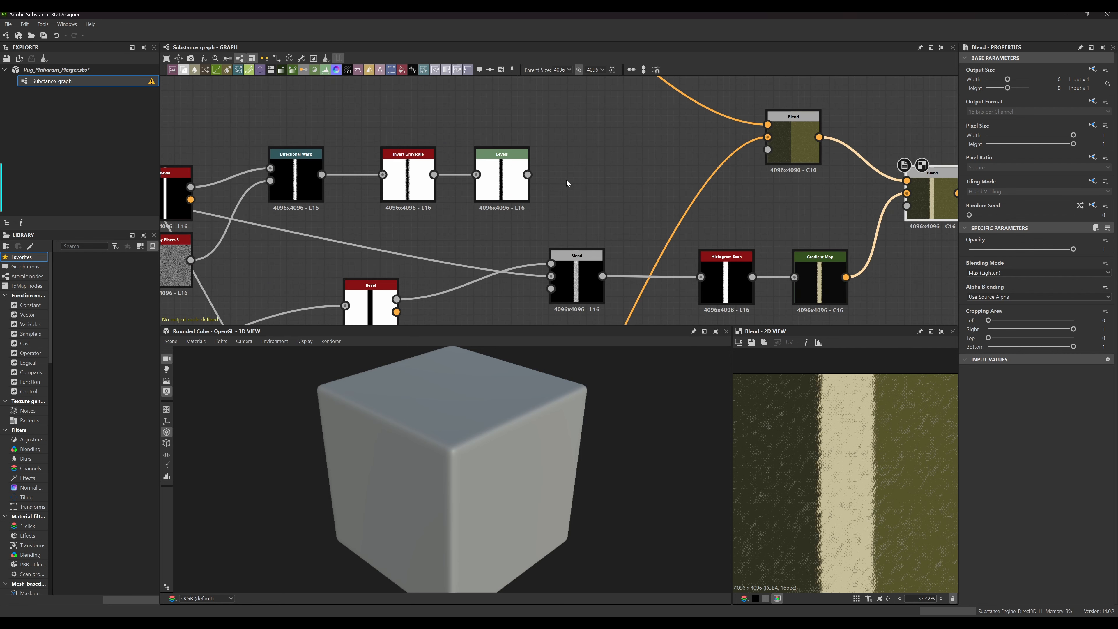
middle_click_drag(566, 179, 625, 196)
scroll(540, 167, "down", 3)
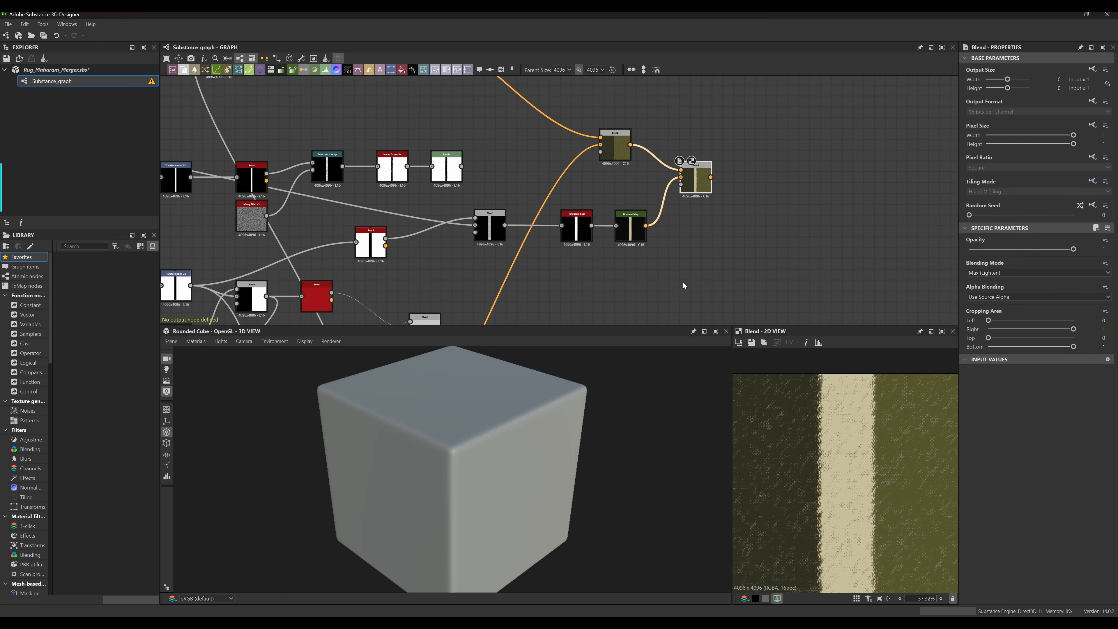
middle_click_drag(644, 290, 633, 260)
scroll(655, 209, "up", 2)
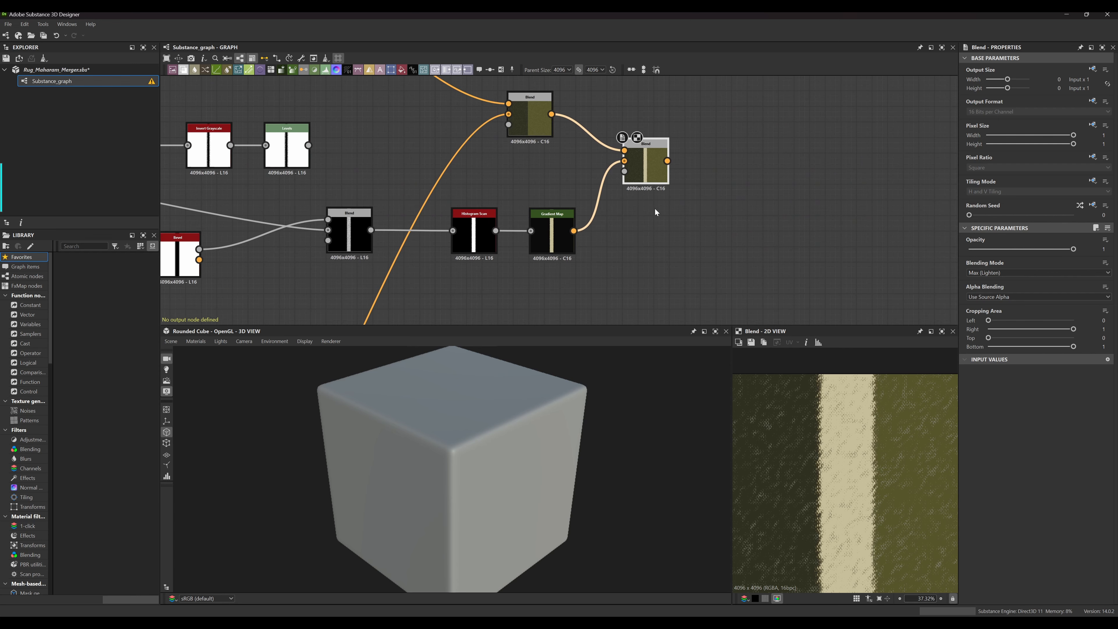
middle_click_drag(656, 209, 558, 237)
scroll(613, 203, "up", 2)
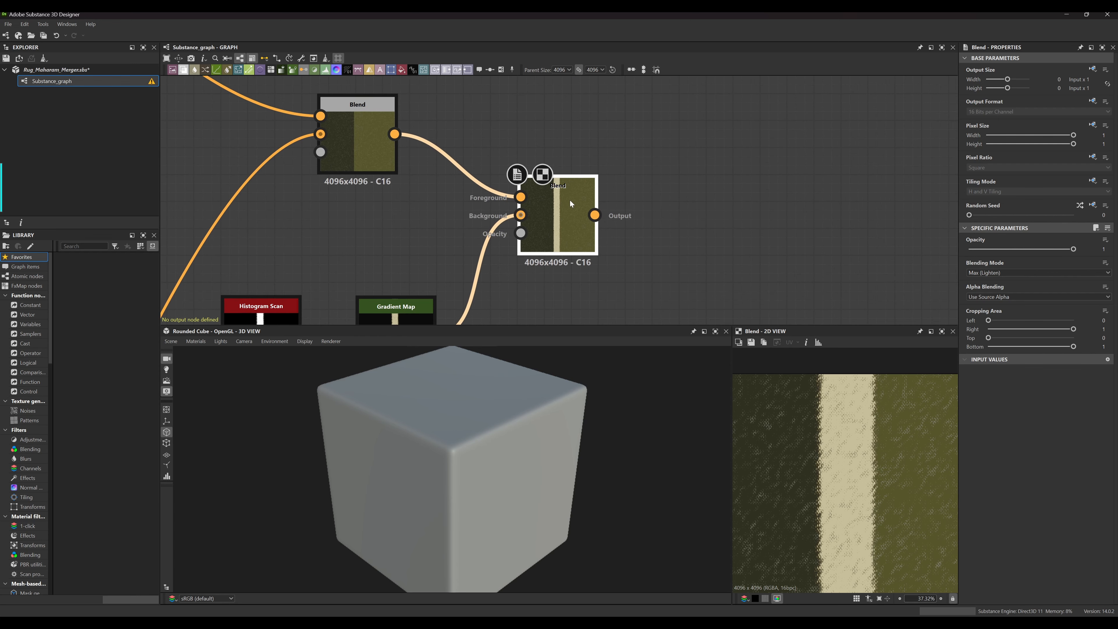
left_click_drag(569, 203, 572, 140)
middle_click_drag(517, 245, 567, 212)
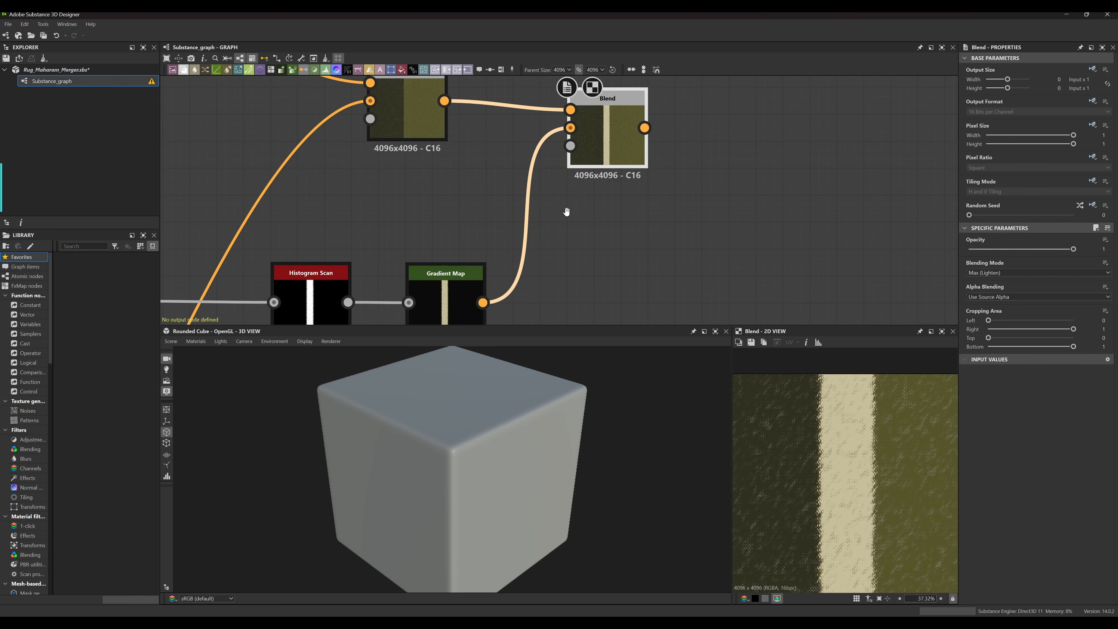
Review the node chain feeding the stripe, from the Directional Warp and Bevel branches through to the final colour Blend
scroll(566, 212, "down", 3)
middle_click_drag(396, 198, 595, 207)
scroll(537, 131, "up", 2)
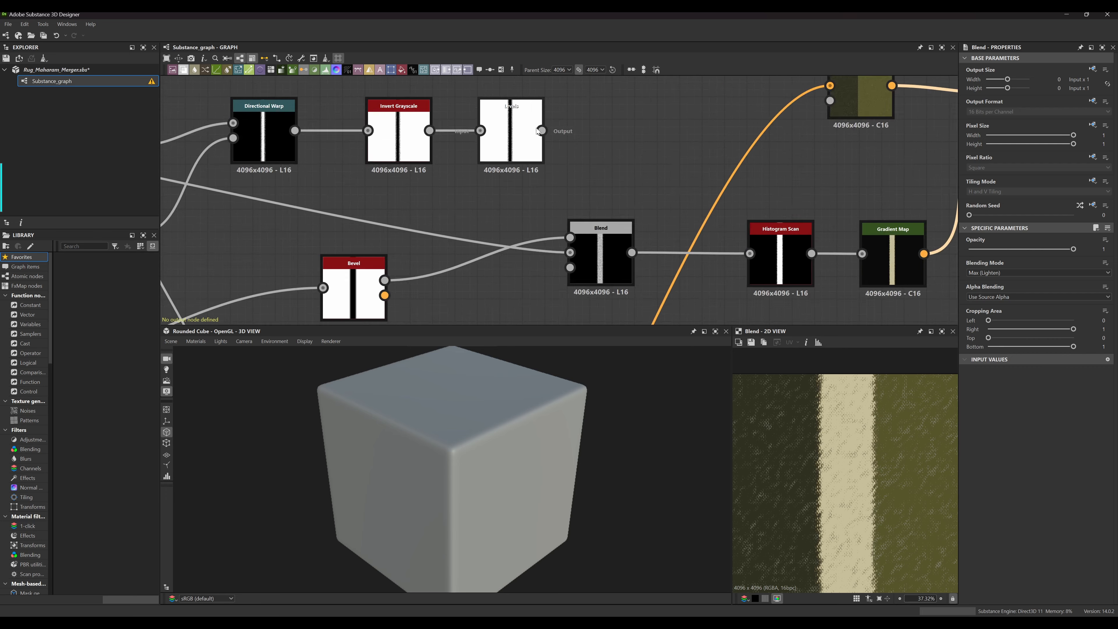
scroll(537, 131, "up", 1)
middle_click_drag(308, 141, 543, 137)
middle_click_drag(238, 84, 568, 110)
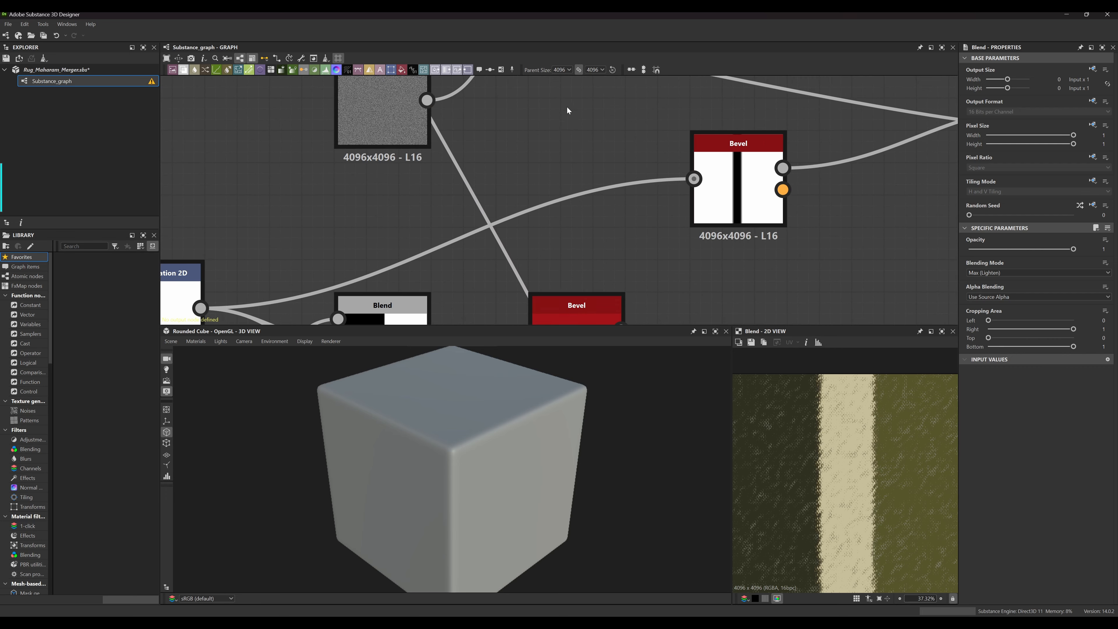
scroll(567, 110, "down", 3)
scroll(555, 186, "down", 2)
middle_click_drag(556, 186, 634, 187)
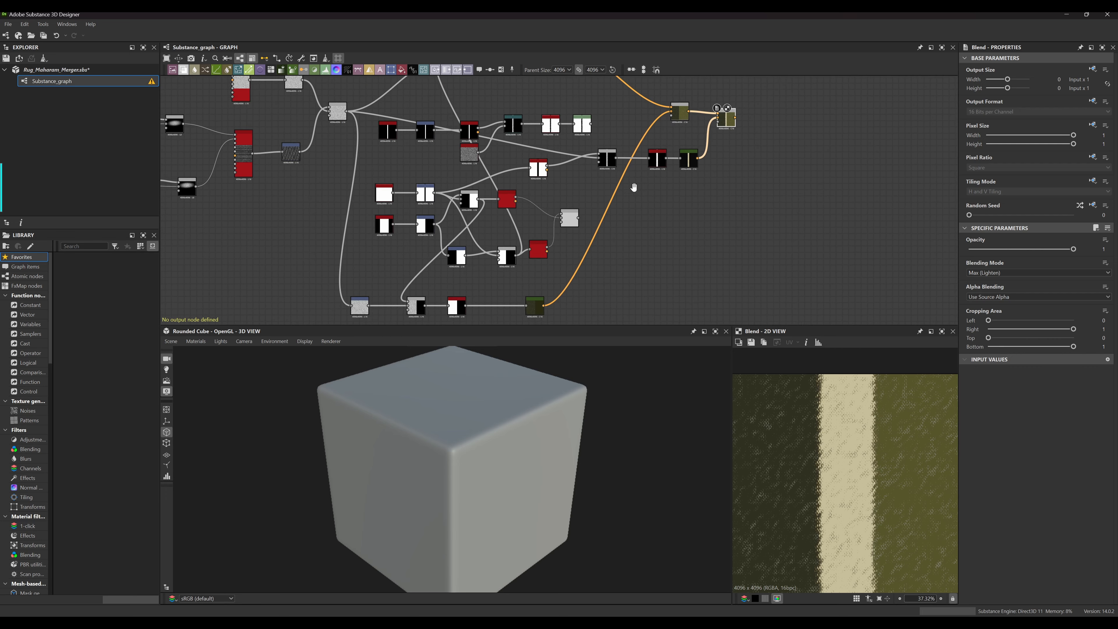
scroll(634, 187, "up", 3)
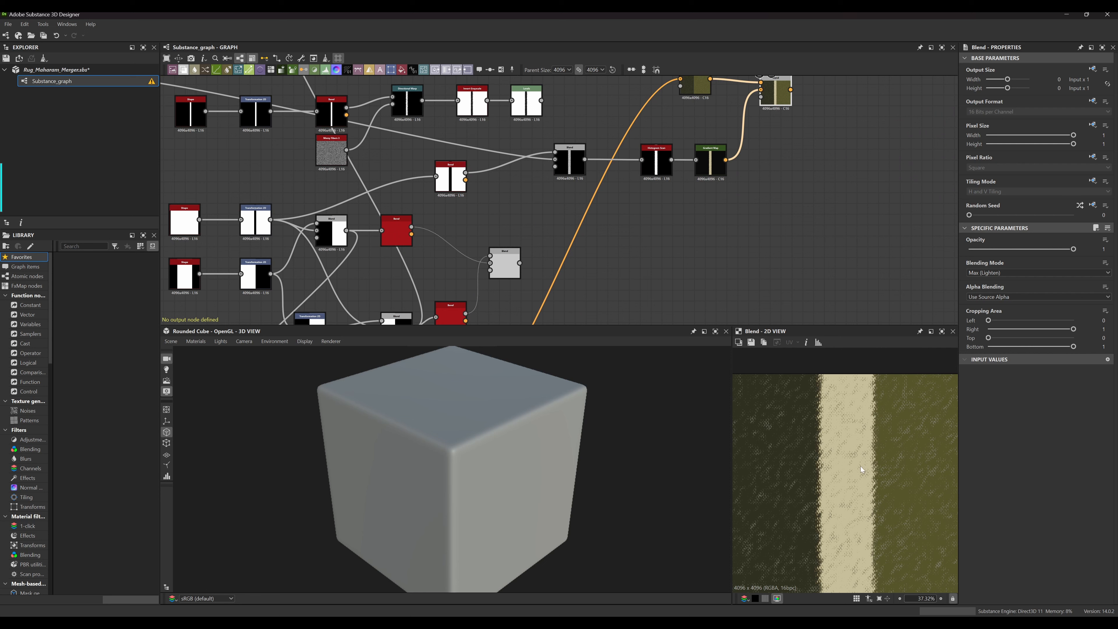
Examine the beige stripe's edges against the dark and lighter olive areas in the 2D preview, close up and at wider scale
scroll(827, 442, "up", 6)
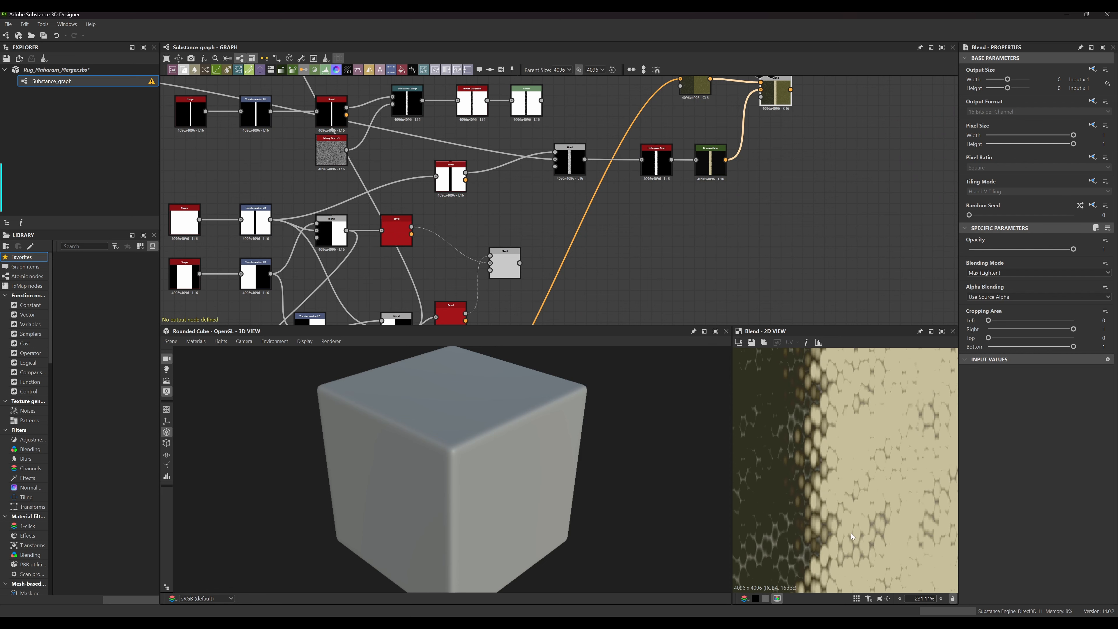
scroll(800, 384, "down", 5)
middle_click_drag(800, 384, 883, 350)
scroll(888, 486, "up", 3)
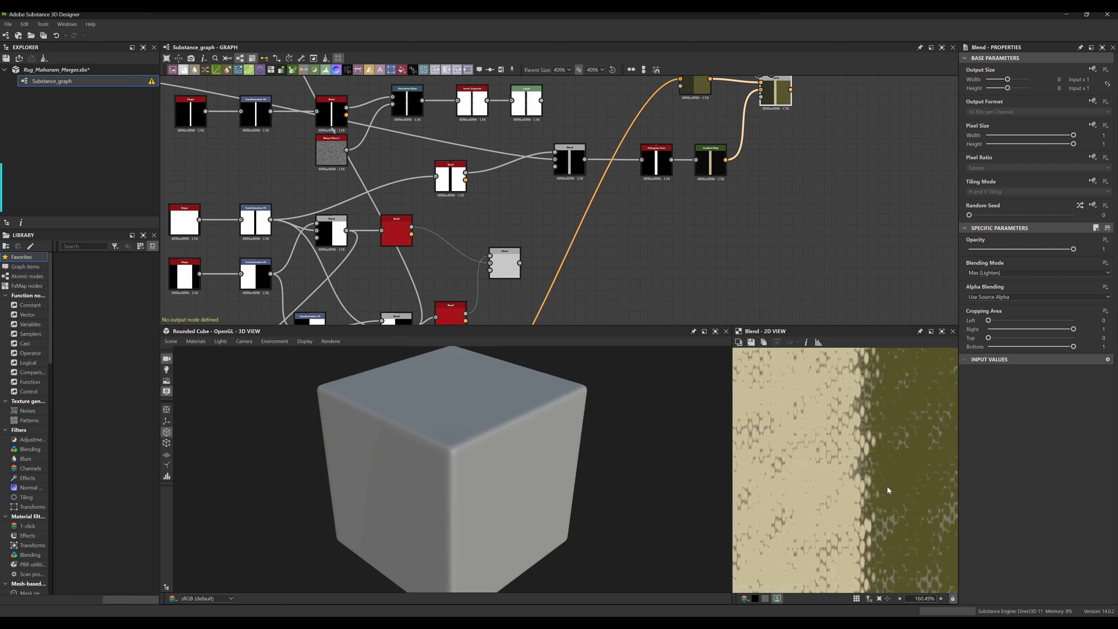
scroll(867, 464, "down", 7)
mouse_move(868, 431)
middle_mouse_down()
mouse_move(893, 419)
mouse_move(880, 434)
middle_mouse_up()
Add an Output node in the empty graph area beyond the final colour Blend
middle_click_drag(802, 228, 788, 276)
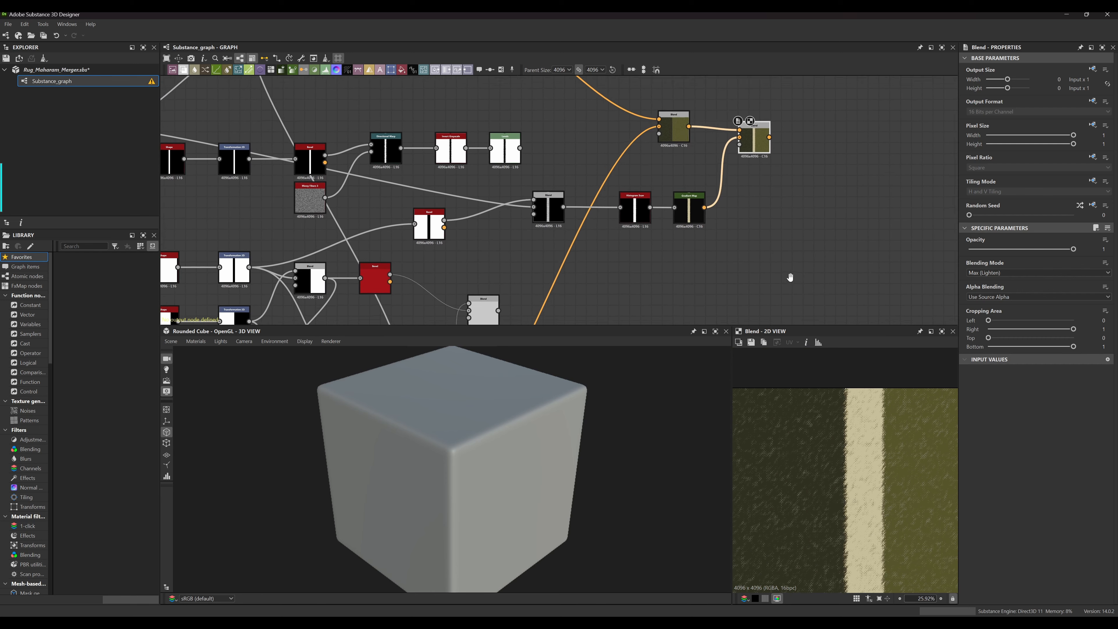
scroll(755, 158, "up", 3)
middle_click_drag(751, 200, 714, 233)
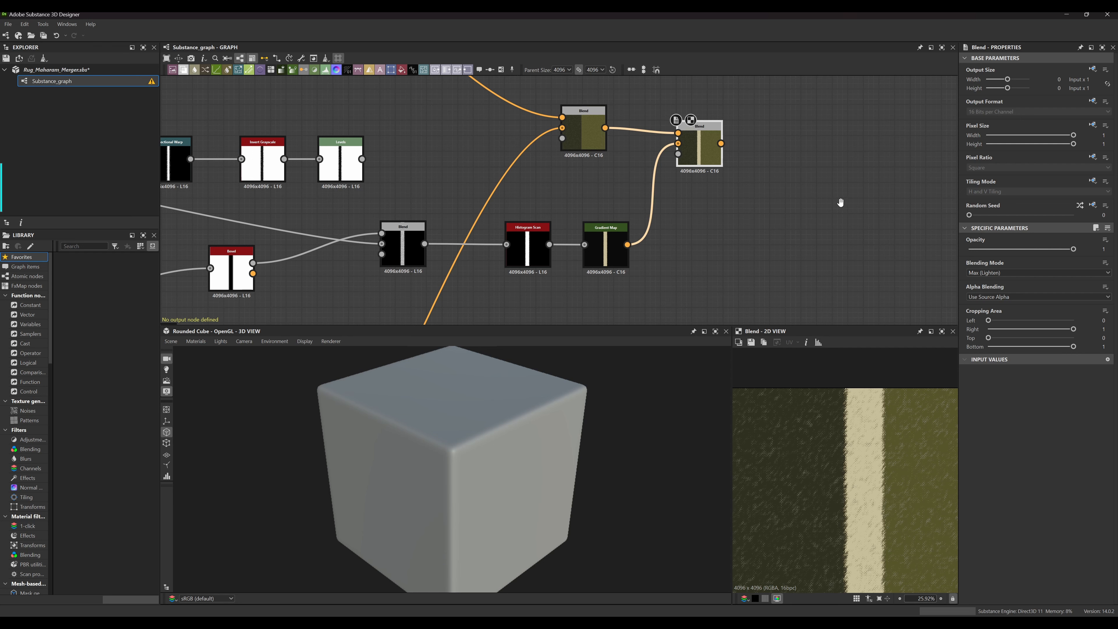
middle_click_drag(838, 202, 621, 173)
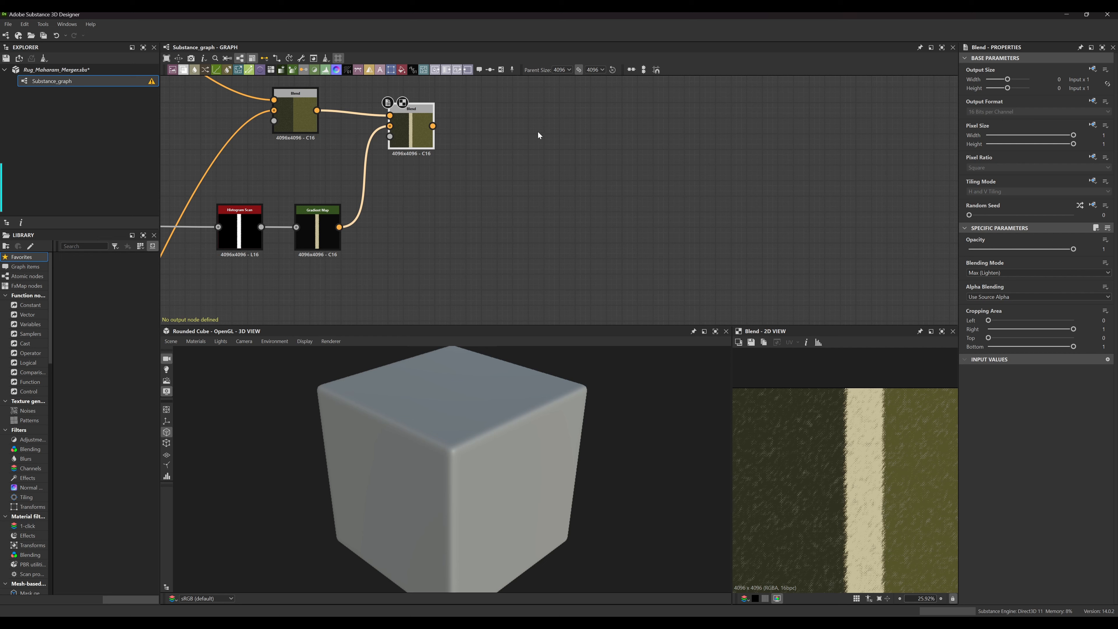
key("space")
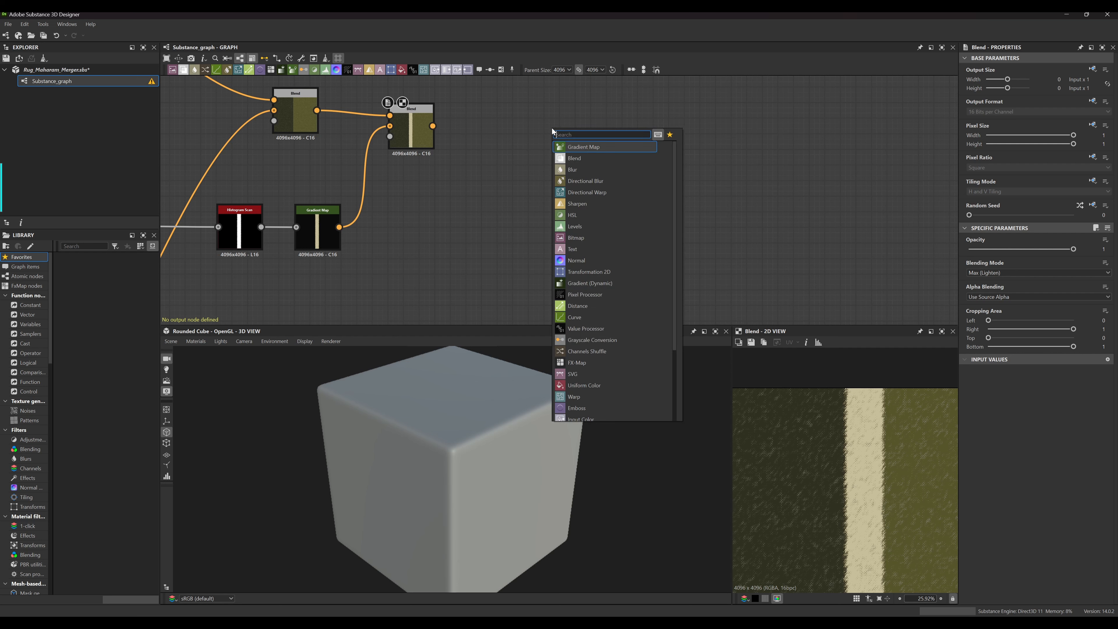
type("out")
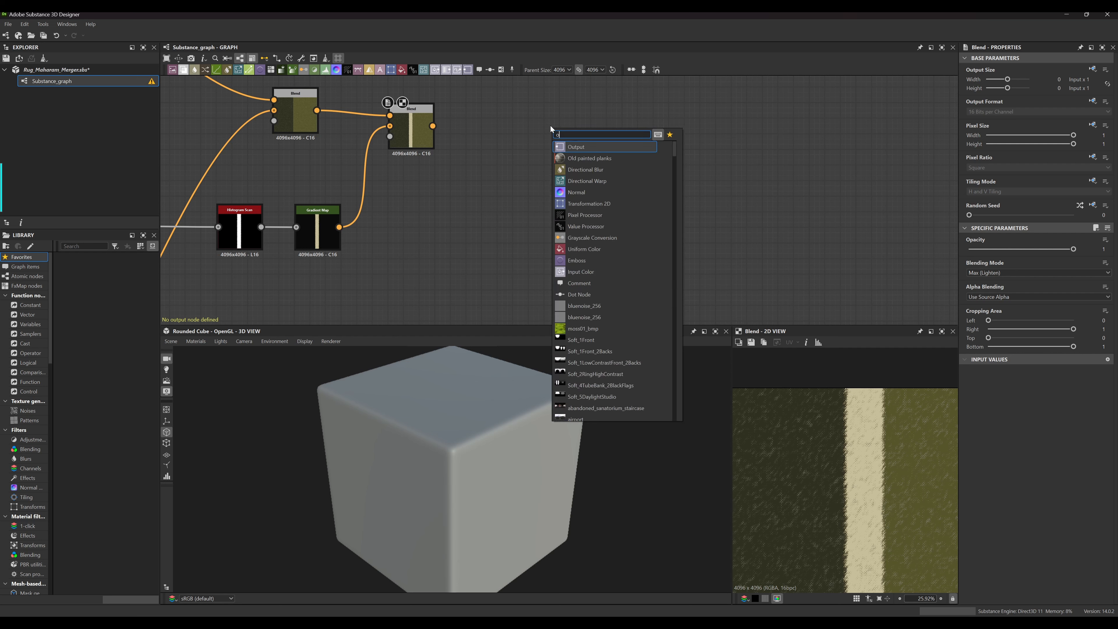
left_click(591, 149)
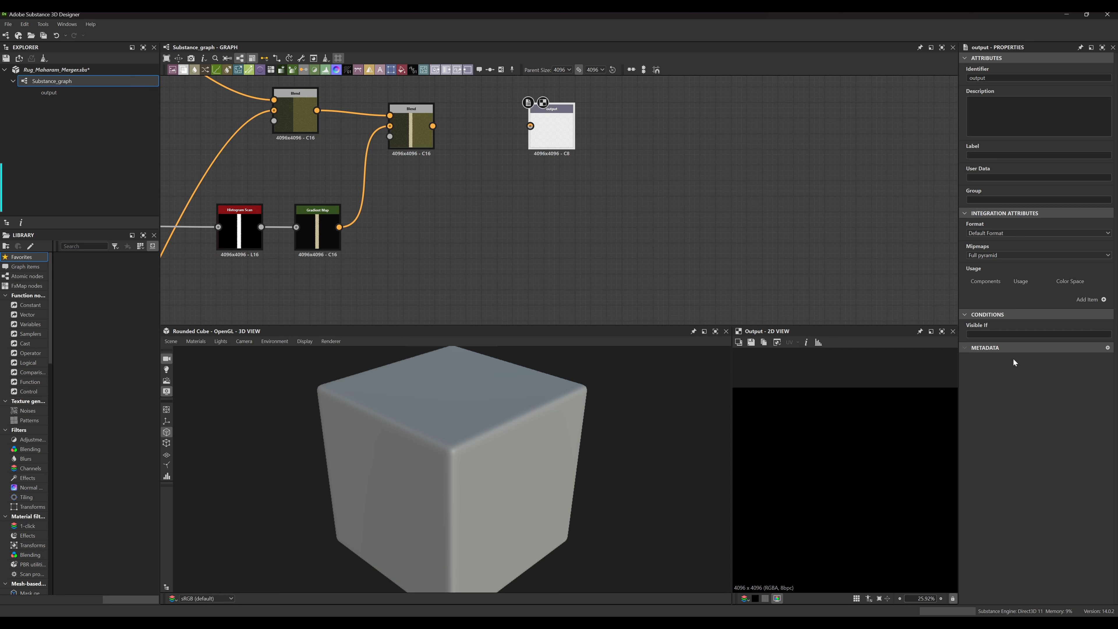
Add an RGBA usage entry to the Output node and set its usage to baseColor
left_click(1105, 300)
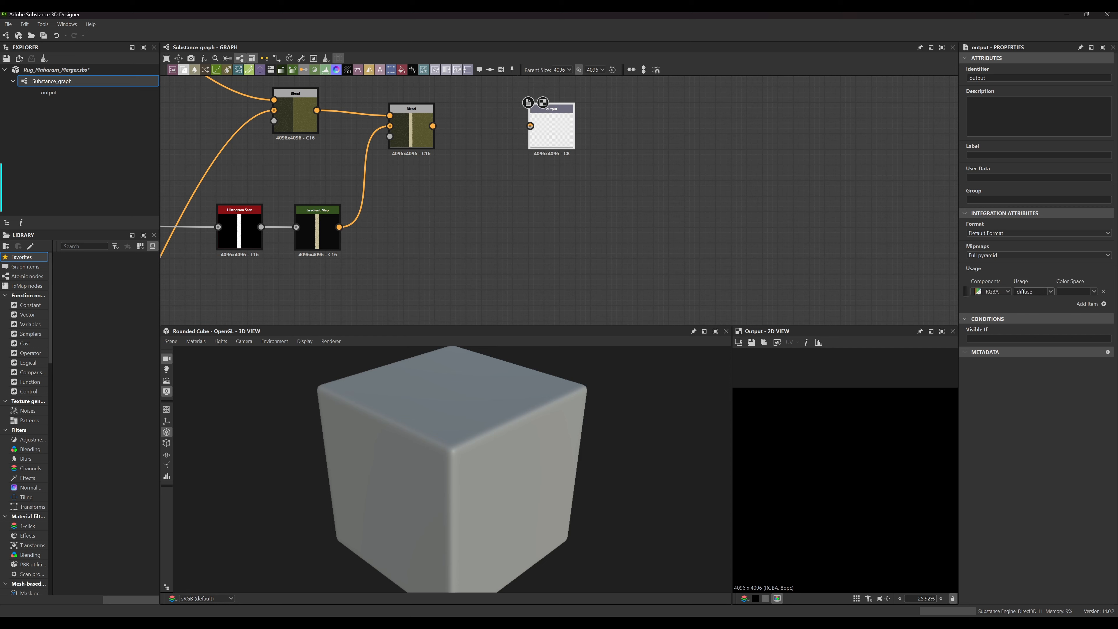
left_click(1051, 291)
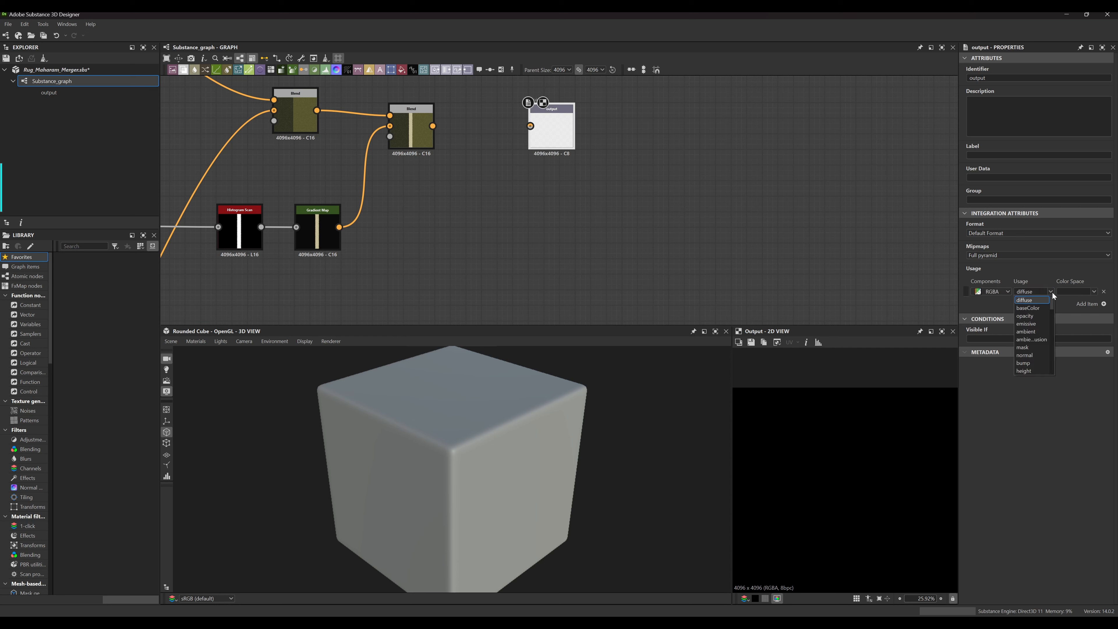
left_click(1037, 309)
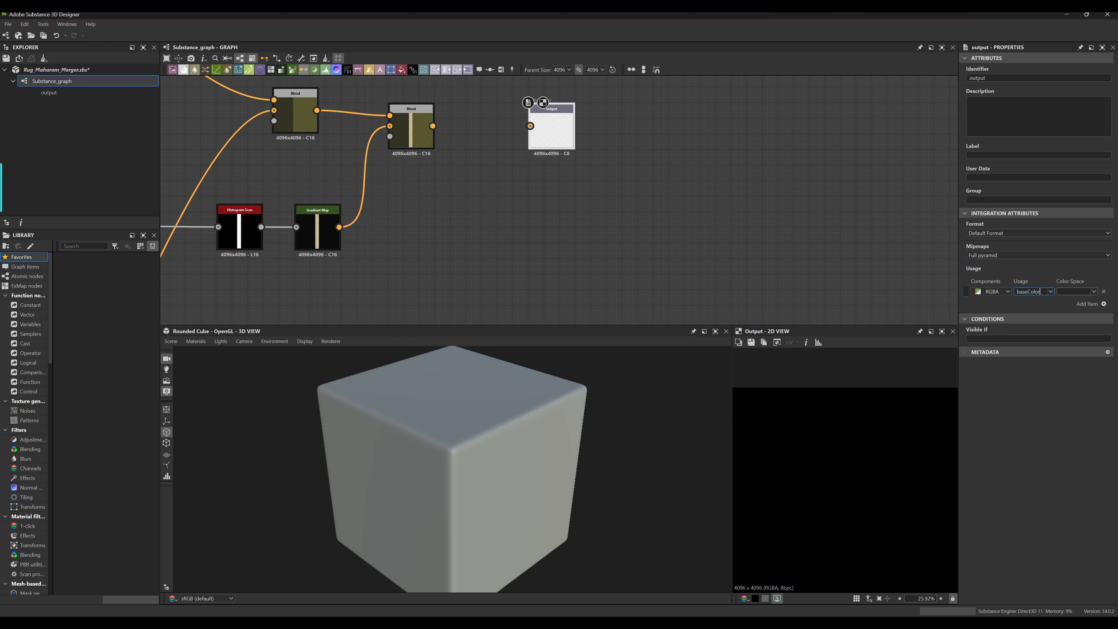
left_click(1094, 292)
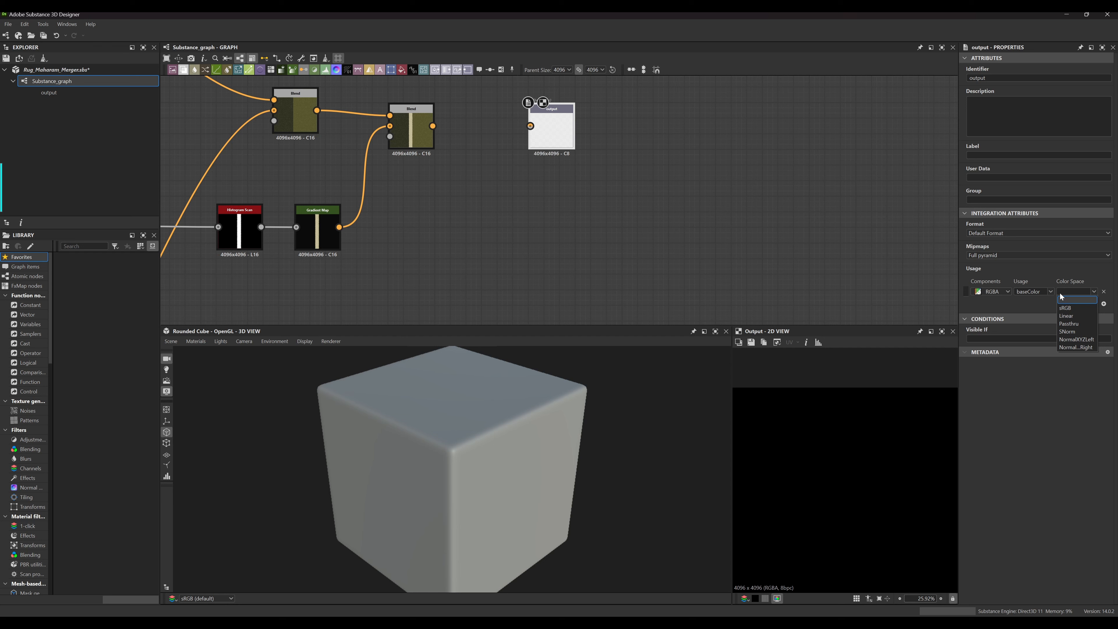
left_click(1045, 275)
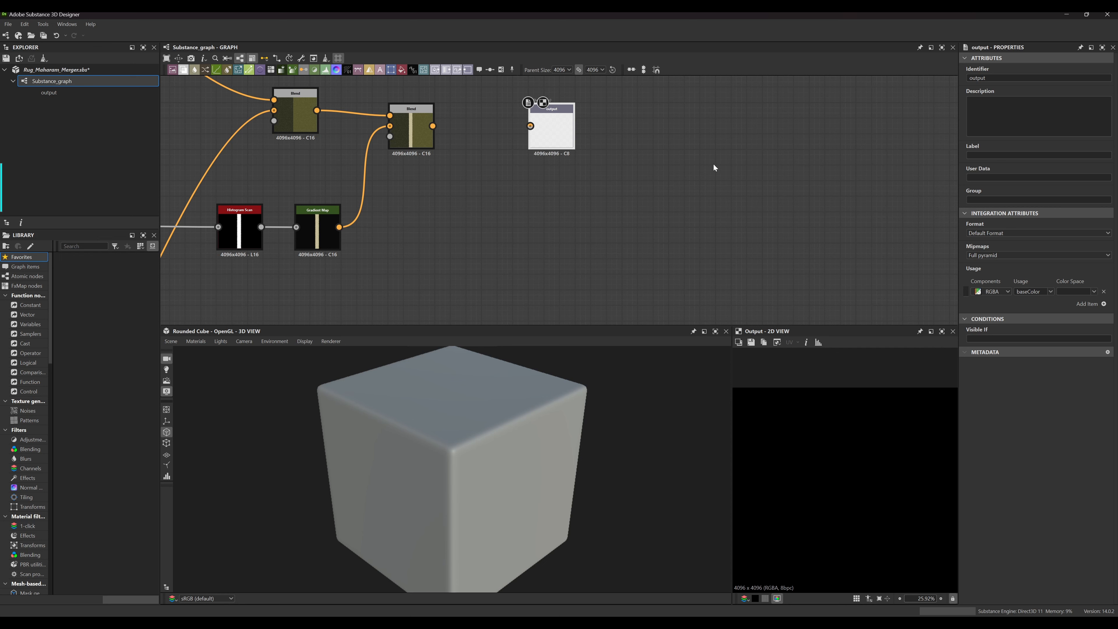
Connect the final colour Blend to the Output node and inspect the output texture in 2D, close up and in full
scroll(436, 125, "up", 4)
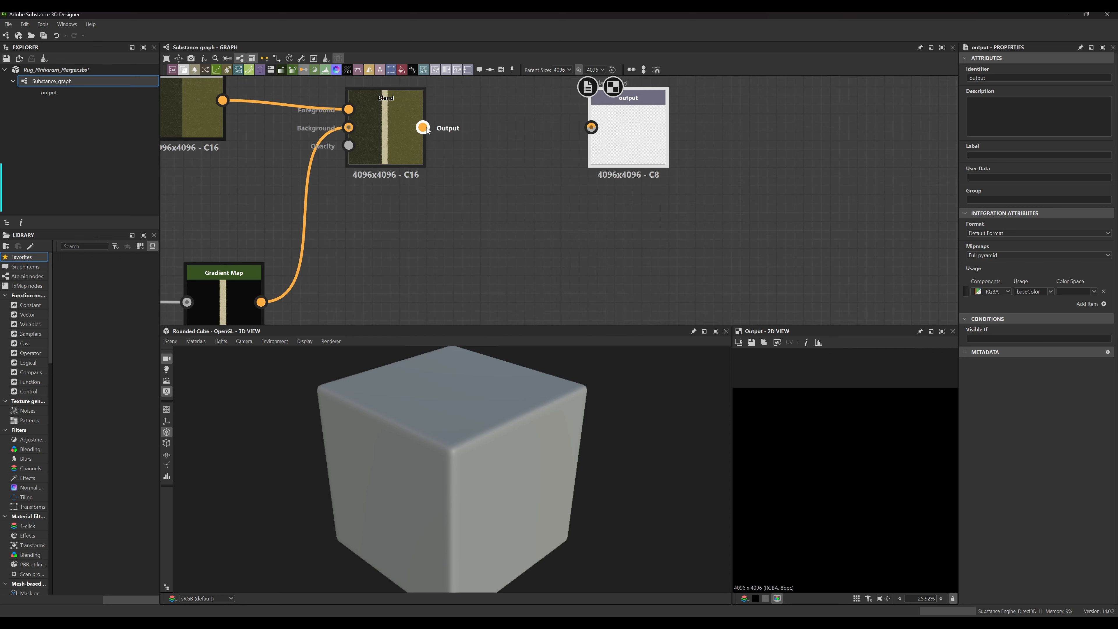
left_click_drag(423, 127, 590, 128)
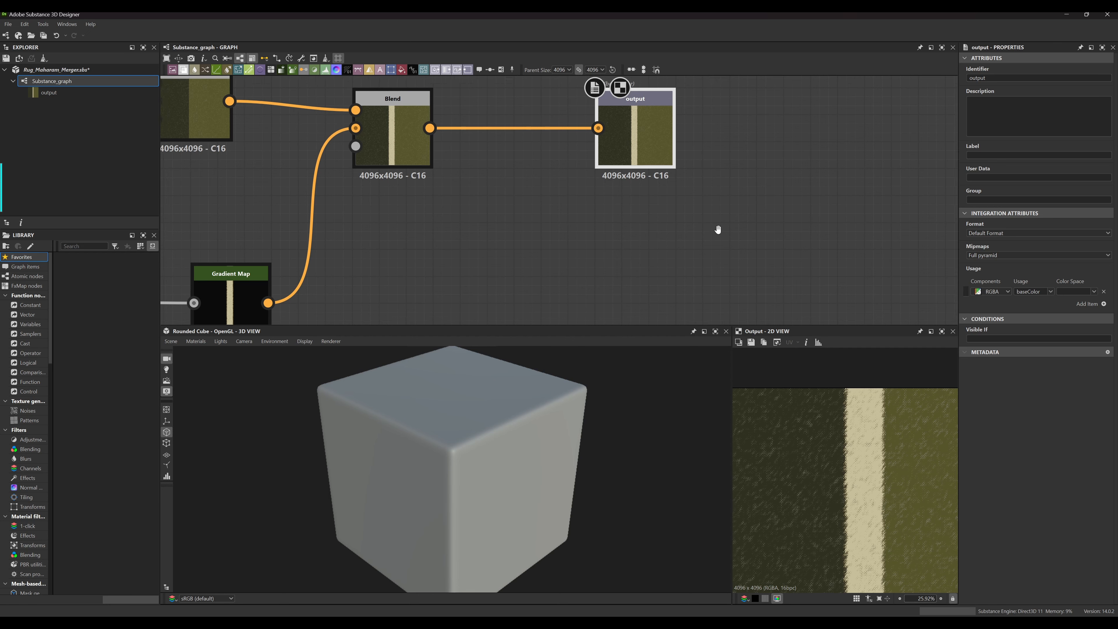
scroll(656, 196, "up", 3)
scroll(659, 194, "up", 1)
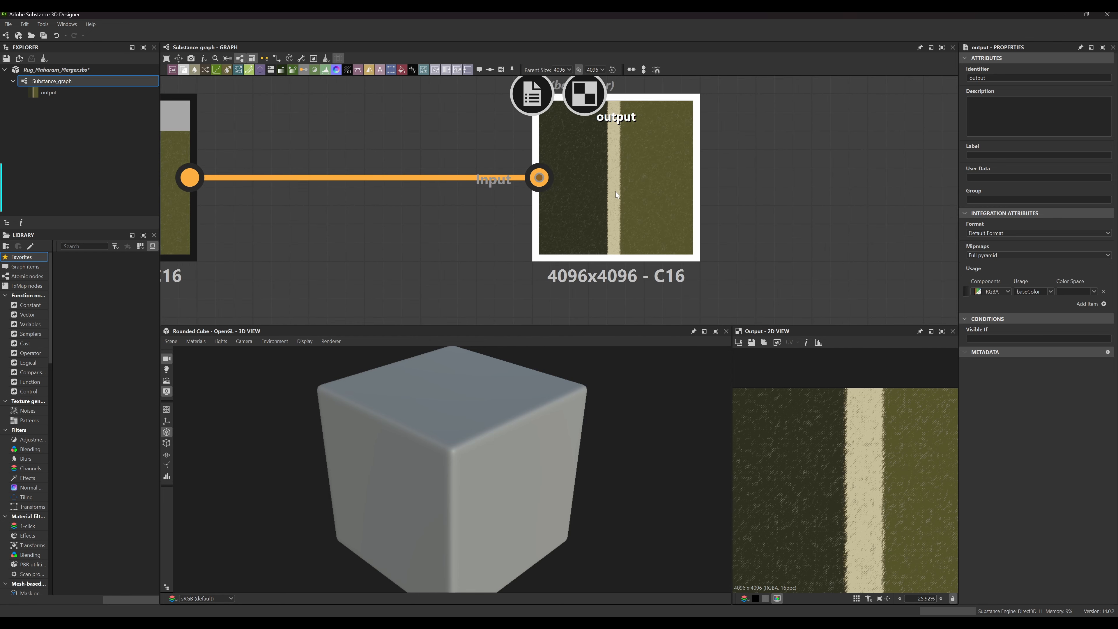
left_click(640, 186)
scroll(832, 489, "up", 10)
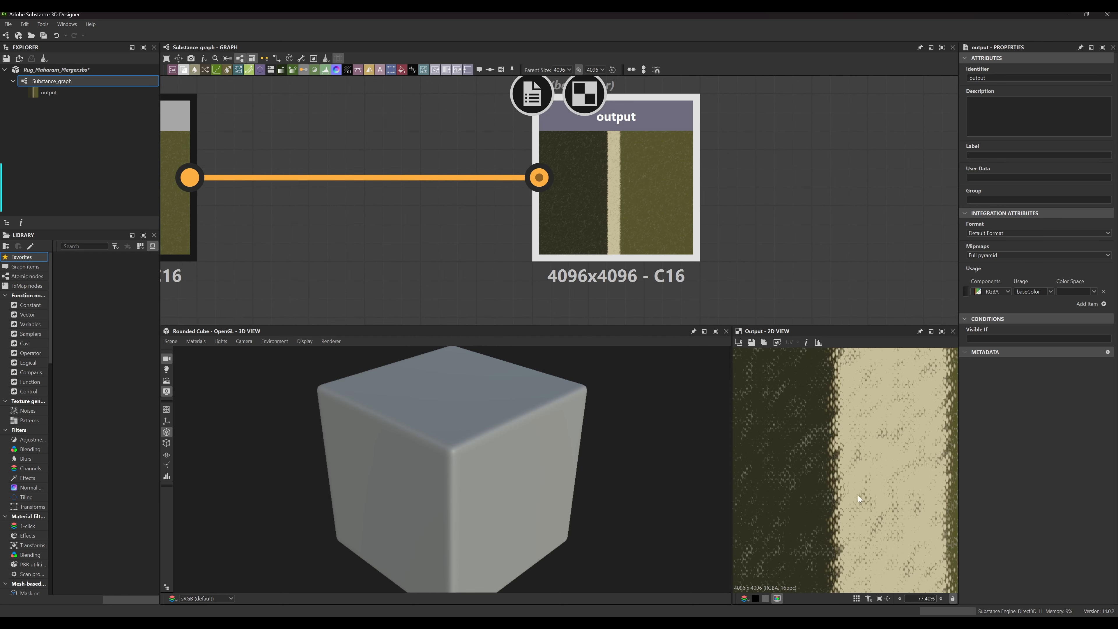
scroll(827, 464, "down", 12)
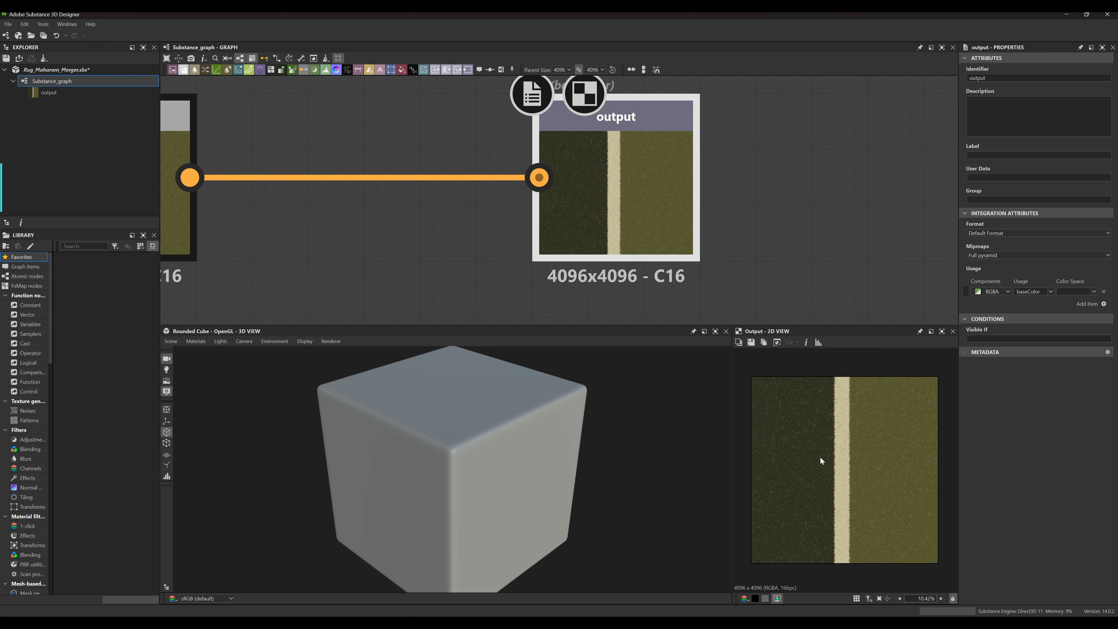
Add a new Blend node just below the final colour Blend
middle_click_drag(433, 256, 599, 184)
scroll(546, 197, "down", 5)
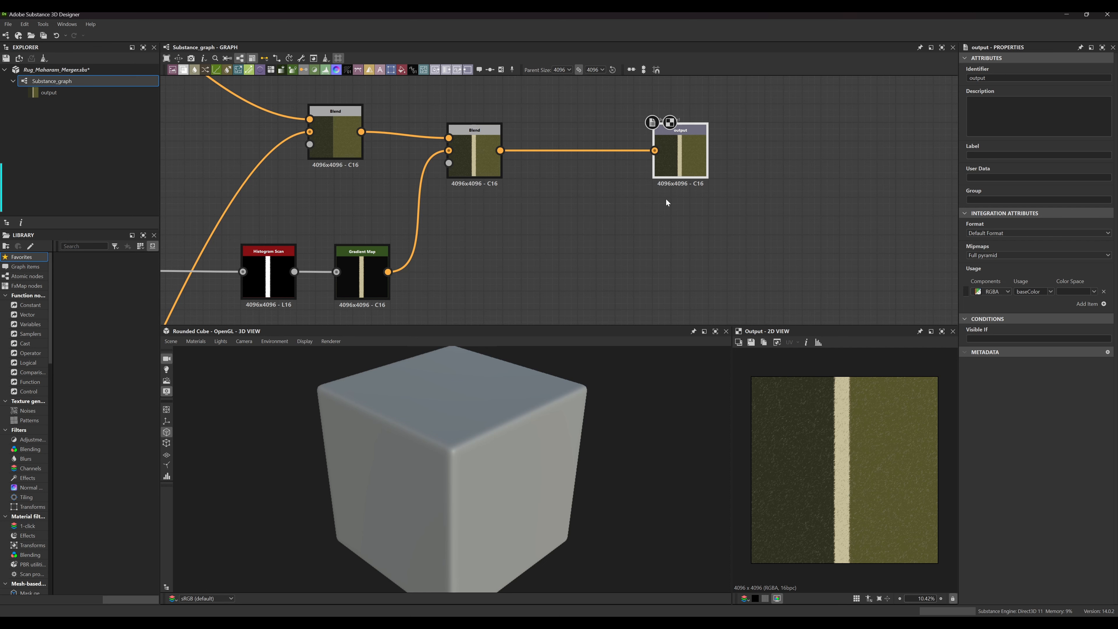
scroll(632, 193, "down", 8)
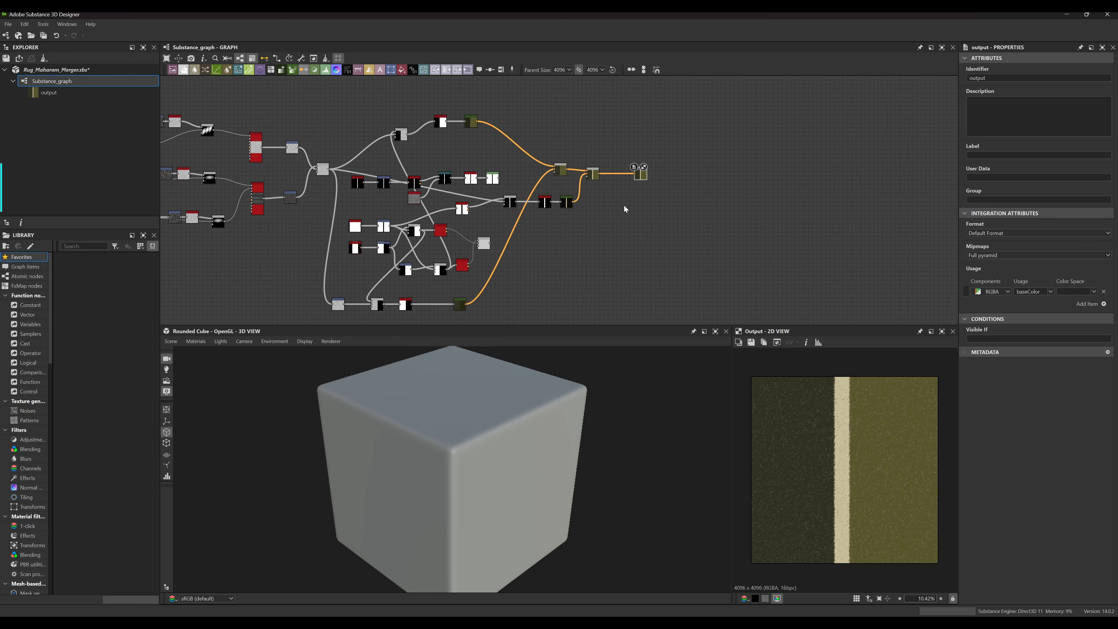
scroll(471, 174, "up", 2)
middle_click_drag(491, 138, 409, 146)
scroll(372, 127, "up", 3)
scroll(409, 145, "down", 3)
middle_click_drag(583, 287, 478, 235)
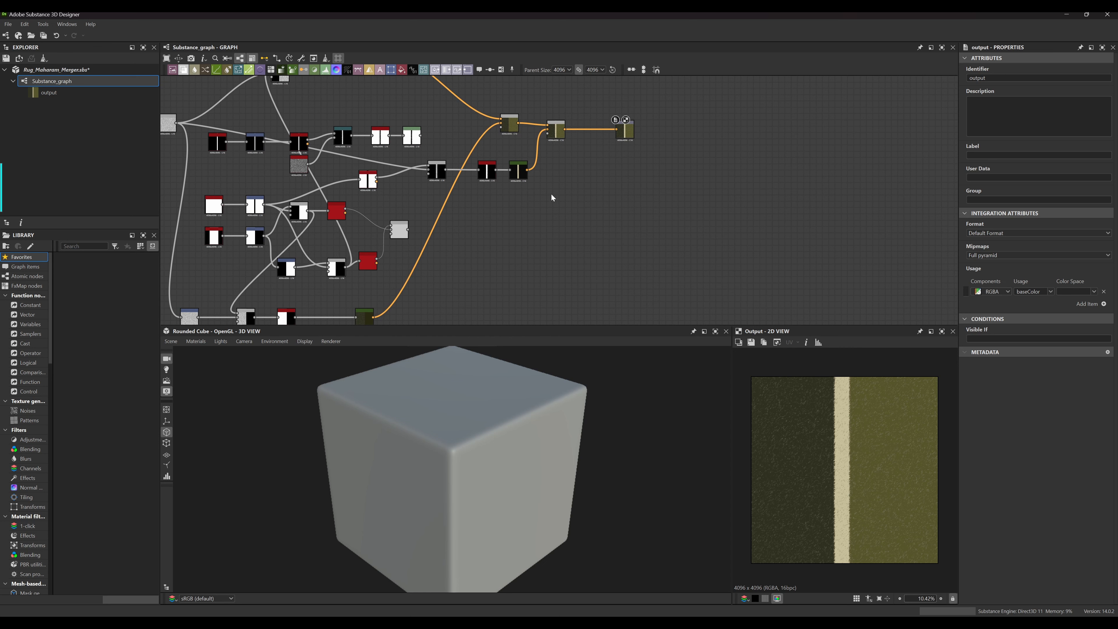
key("space")
left_click(581, 225)
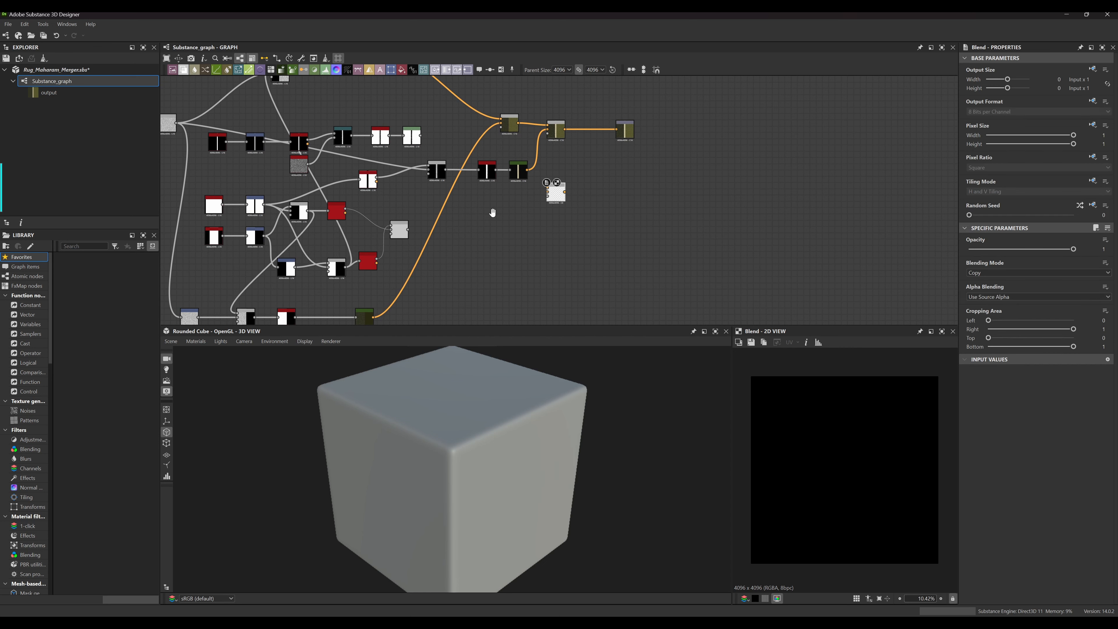
Connect the upper rug area's grayscale Blend to the new Blend's foreground and the lower rug area's grayscale Blend to its background
middle_click_drag(493, 212, 505, 236)
middle_click_drag(303, 118, 316, 107)
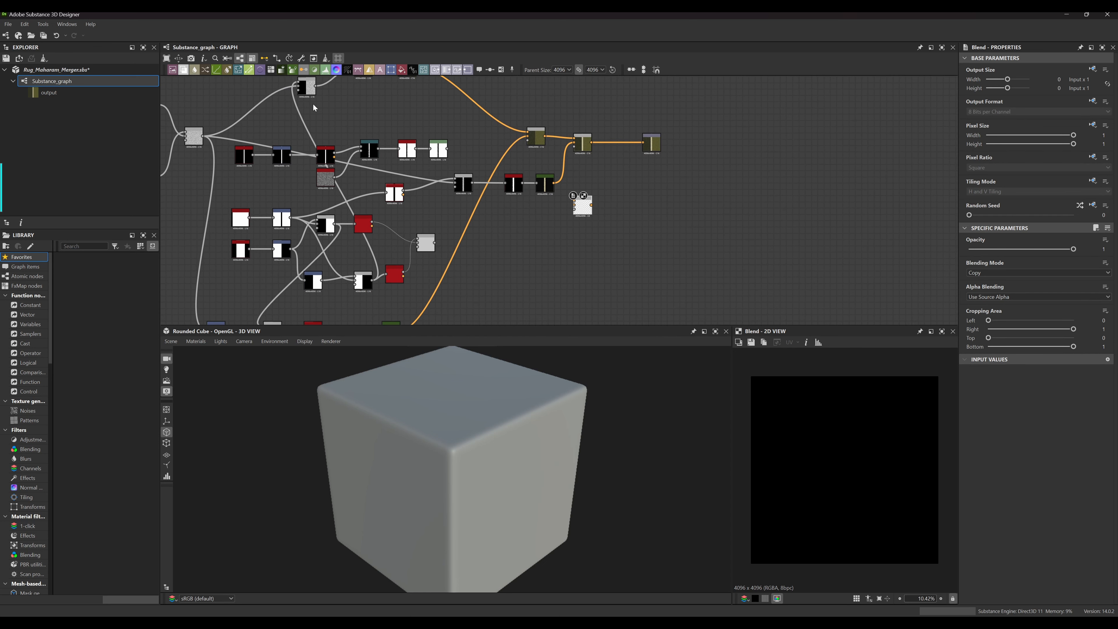
middle_click_drag(367, 324, 382, 279)
scroll(381, 279, "up", 8)
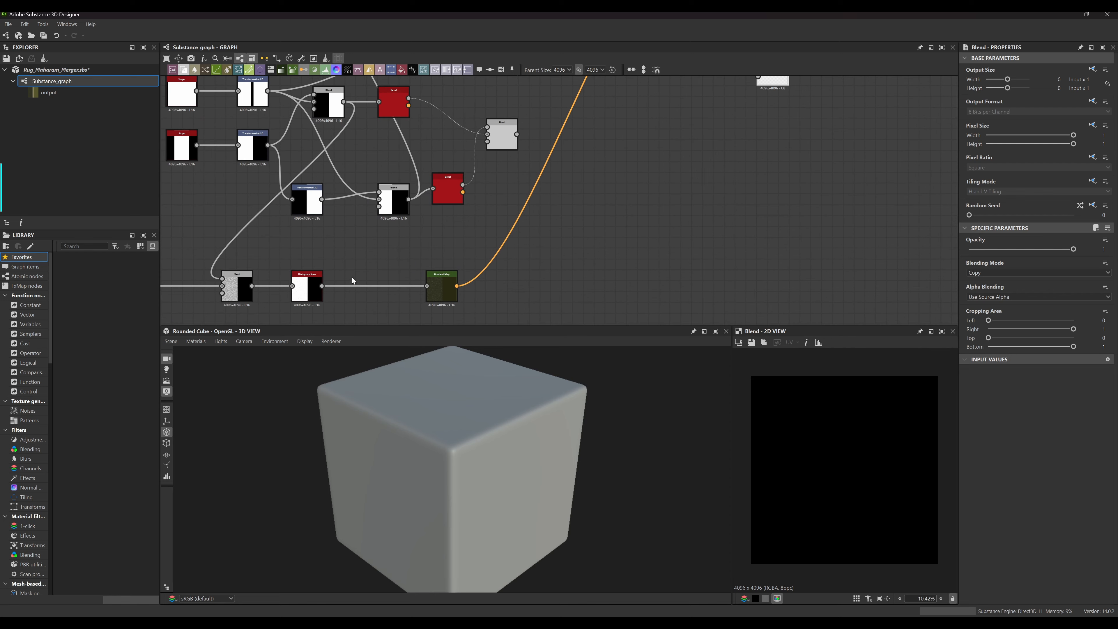
scroll(338, 250, "down", 5)
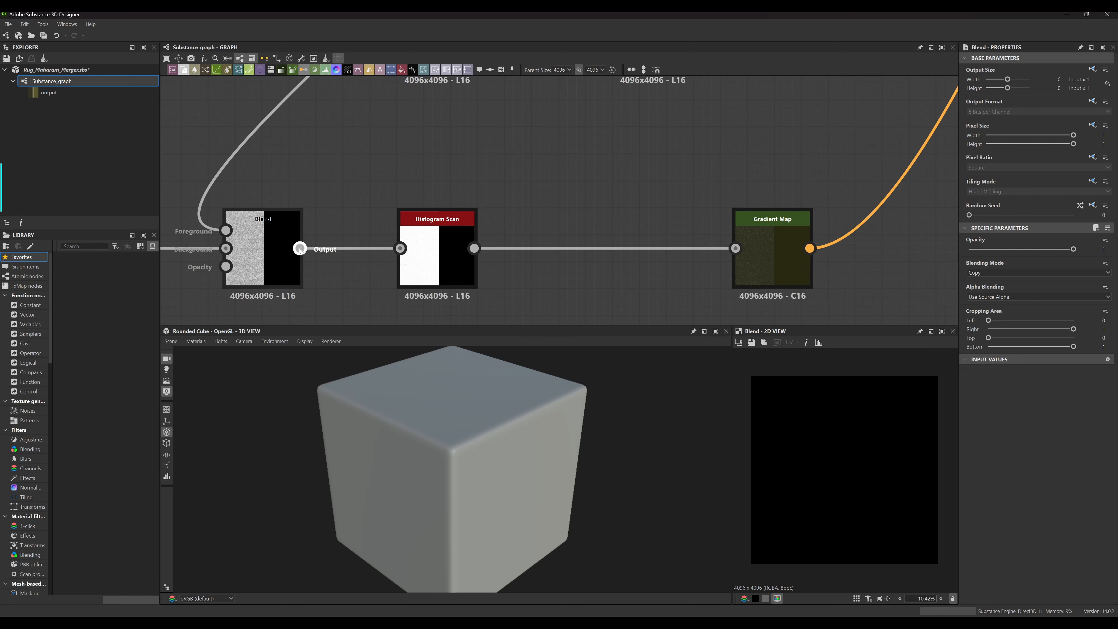
scroll(379, 237, "down", 5)
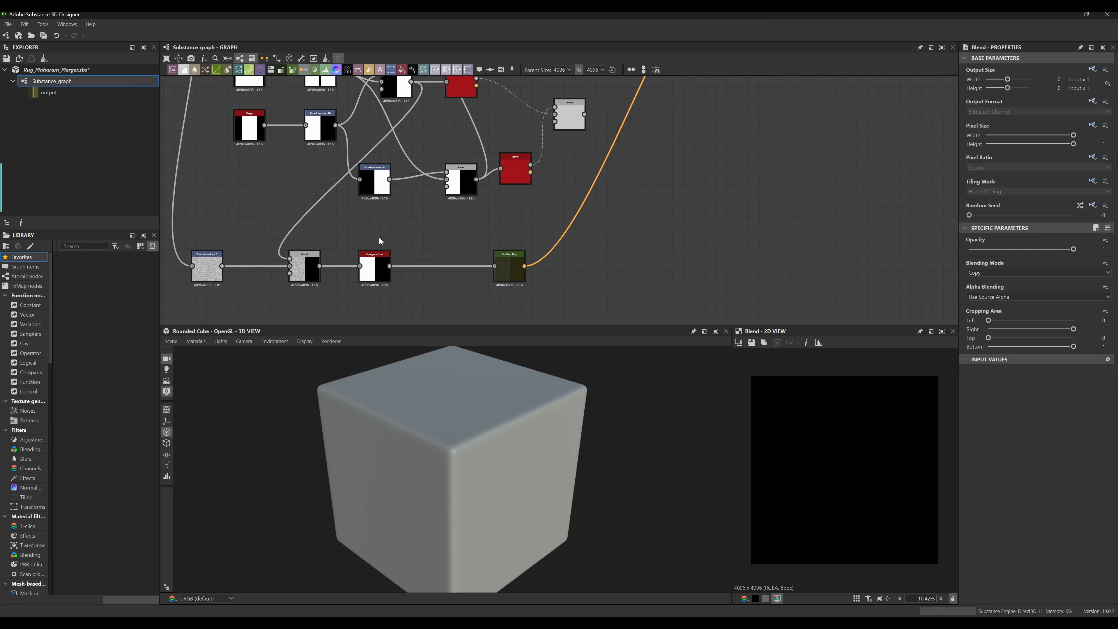
middle_click_drag(455, 226, 458, 277)
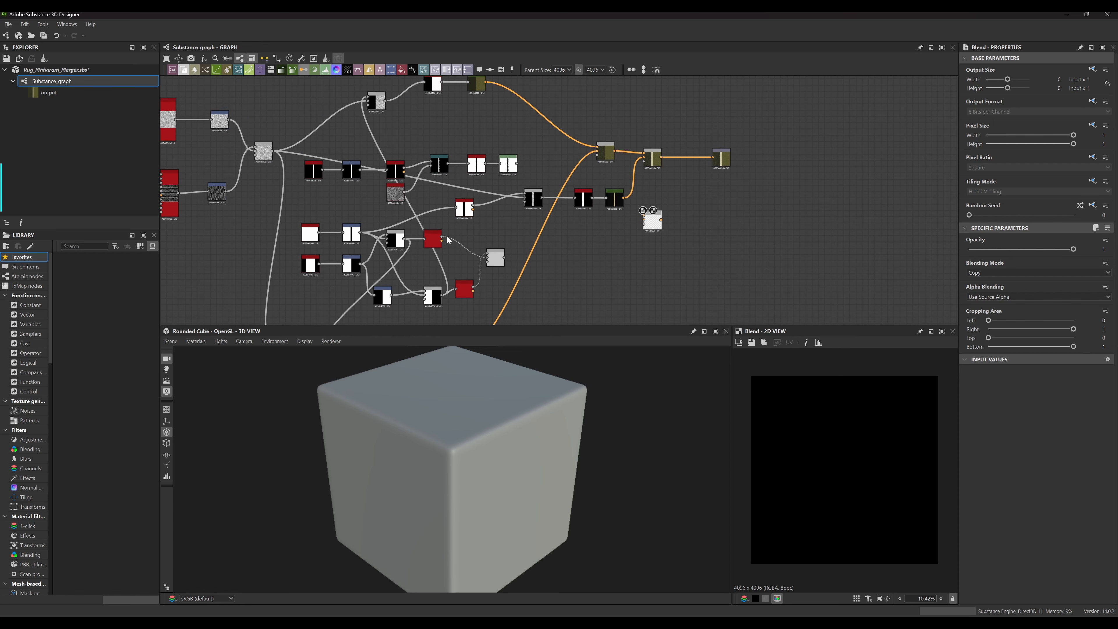
middle_click_drag(449, 238, 399, 198)
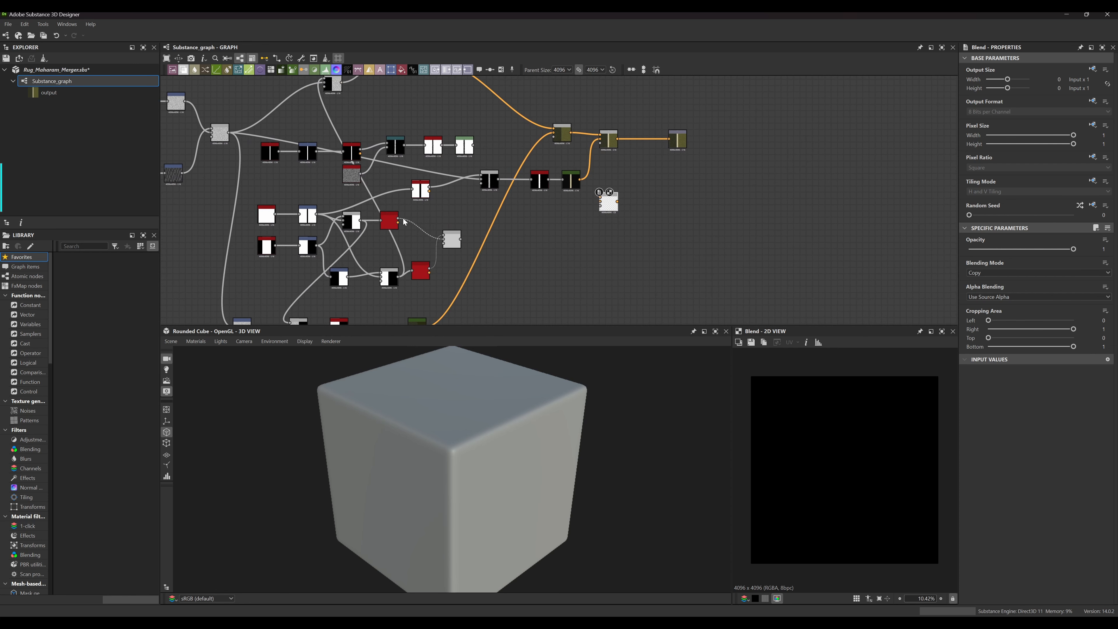
scroll(405, 223, "down", 2)
left_click_drag(352, 107, 568, 204)
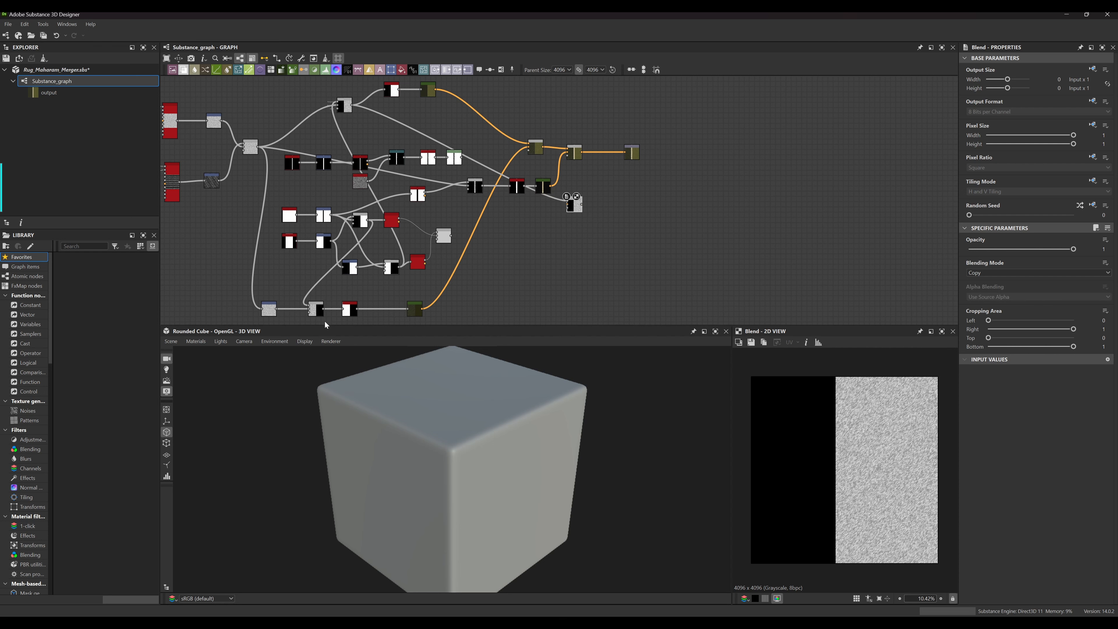
left_click_drag(324, 308, 567, 205)
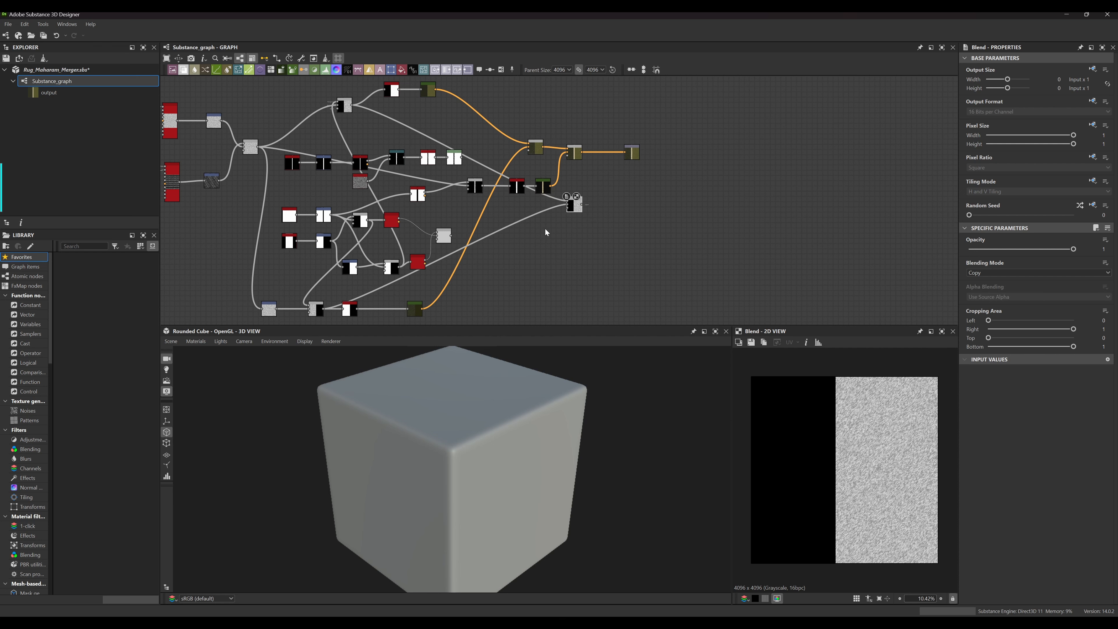
scroll(547, 220, "up", 5)
scroll(526, 215, "up", 3)
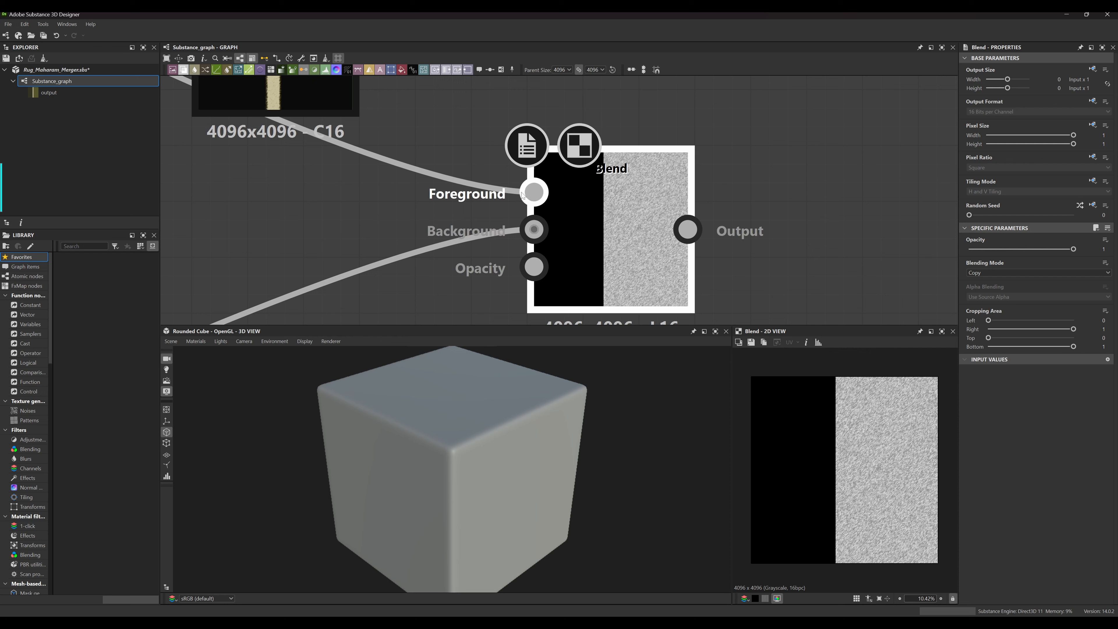
Set the new grayscale Blend's blending mode to Max (Lighten) and inspect the merged texture in 2D, close up and in full
scroll(537, 201, "down", 3)
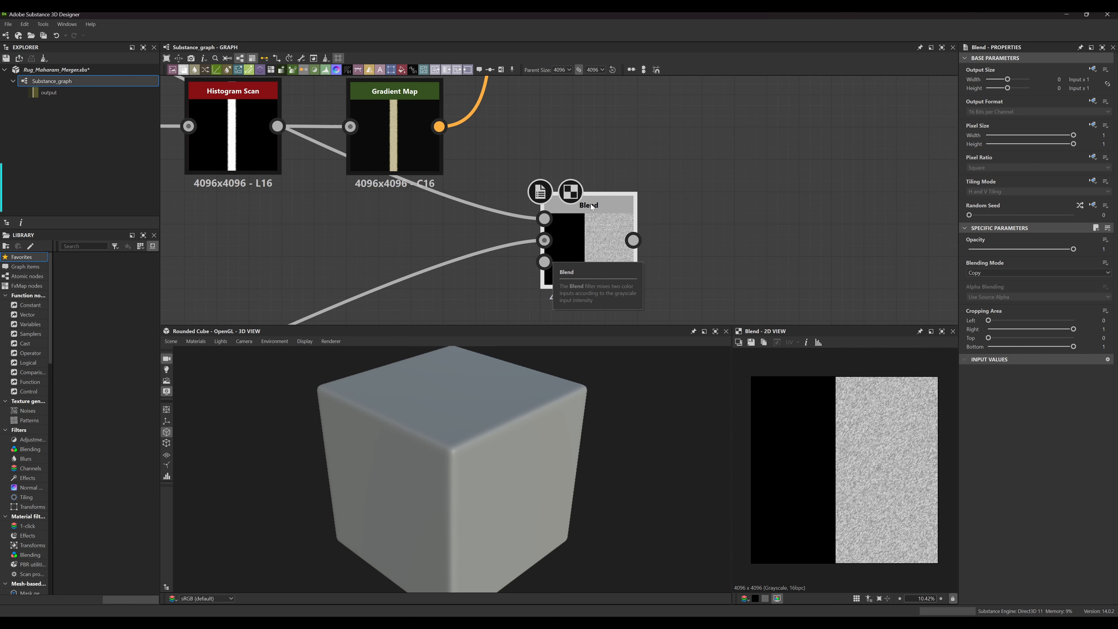
middle_click_drag(641, 218, 546, 185)
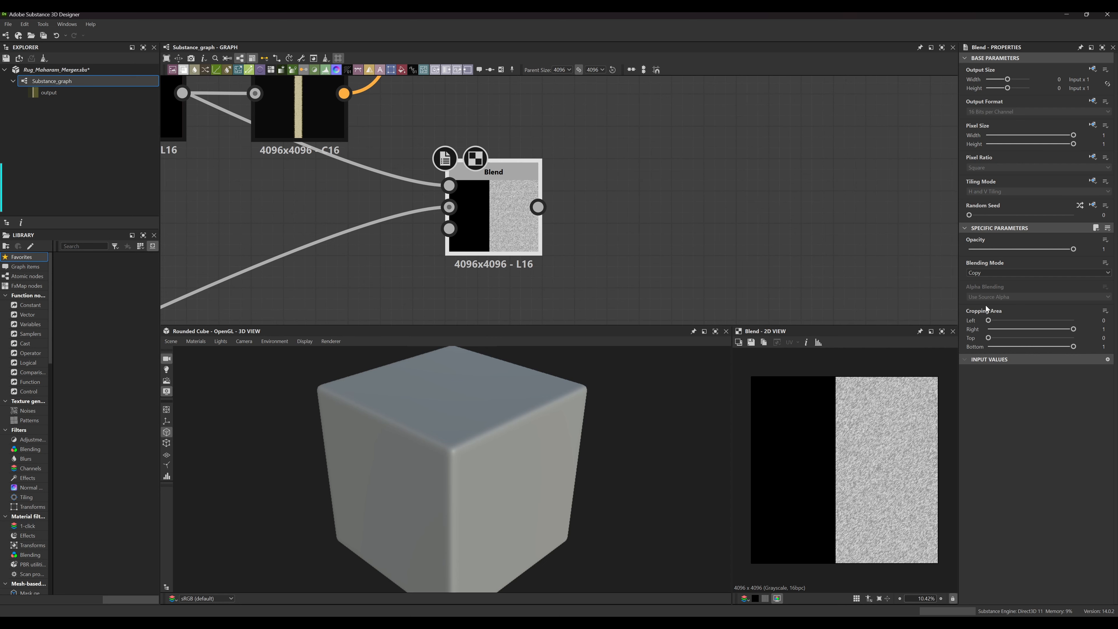
left_click(993, 273)
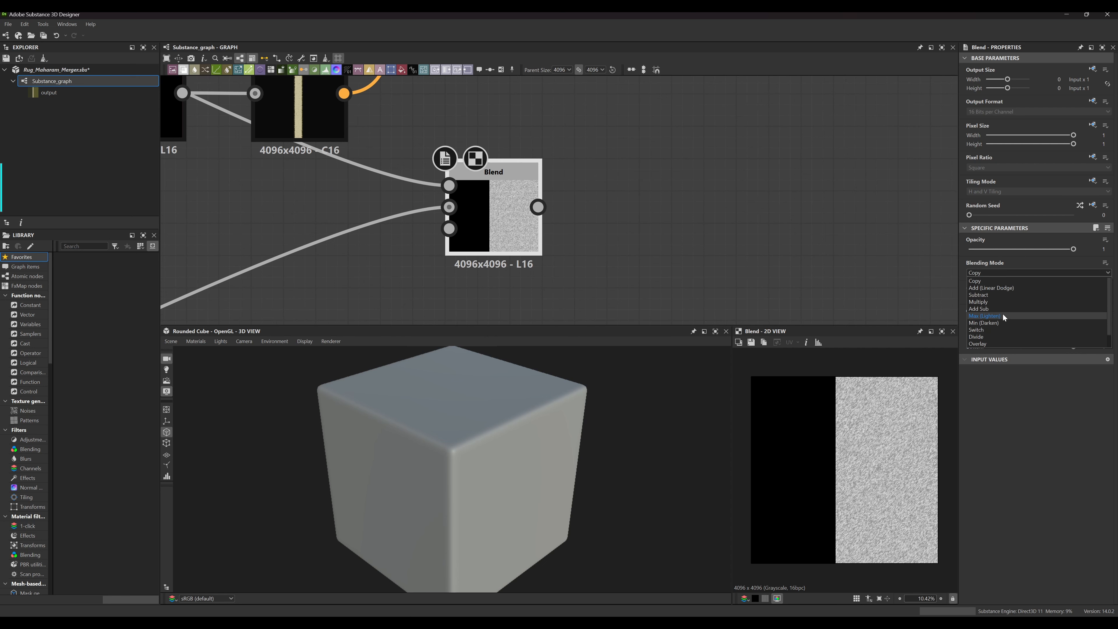
left_click(984, 316)
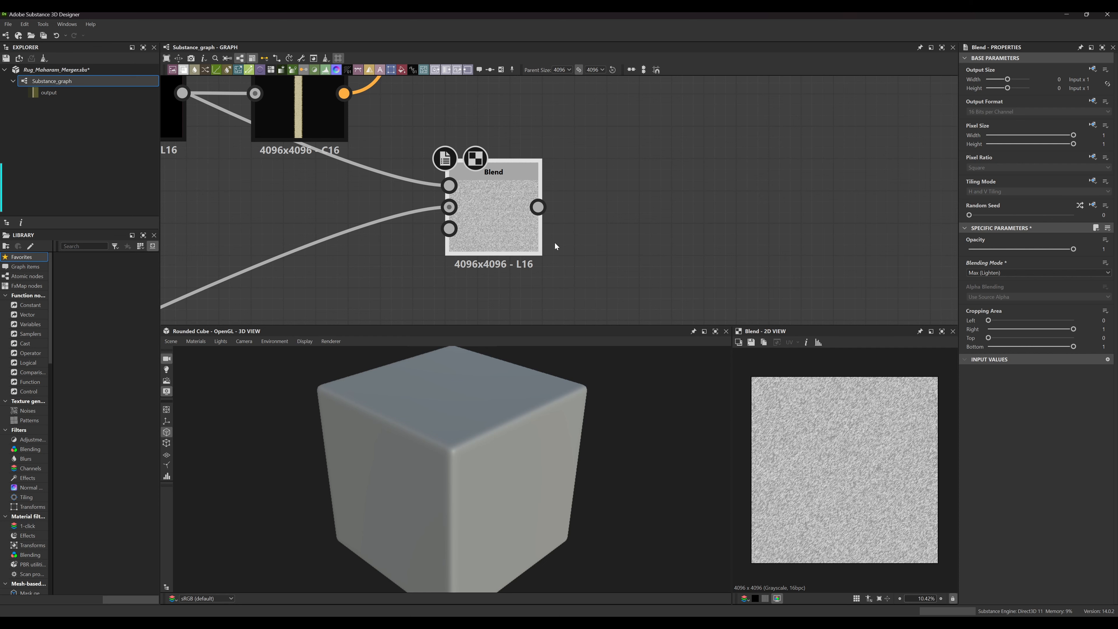
scroll(474, 217, "up", 3)
middle_click_drag(636, 229, 702, 174)
scroll(812, 468, "up", 8)
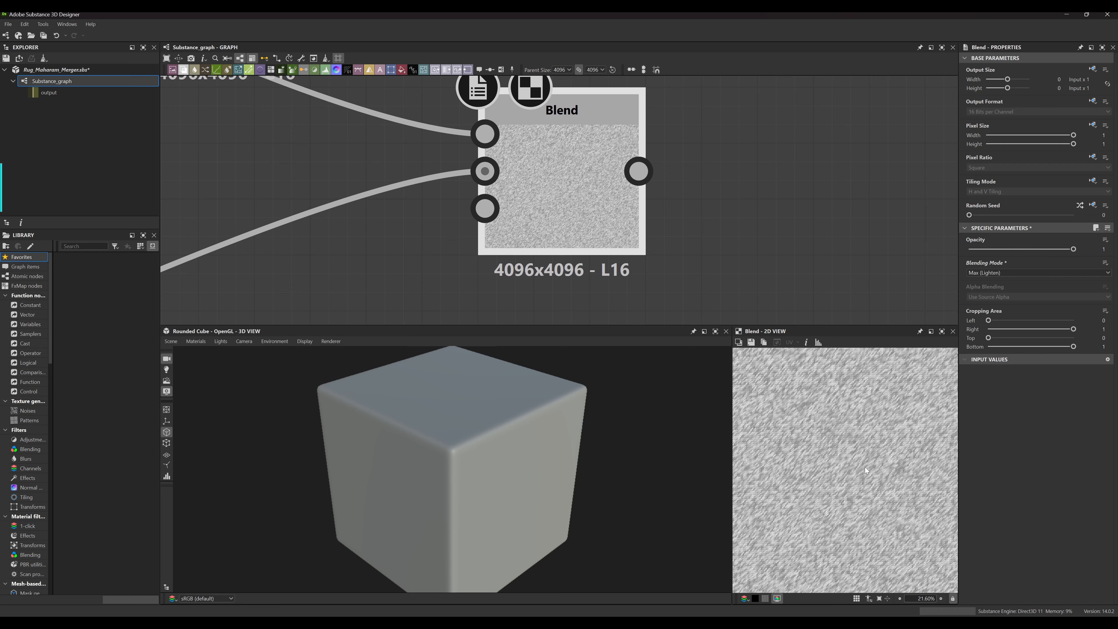
scroll(864, 453, "up", 2)
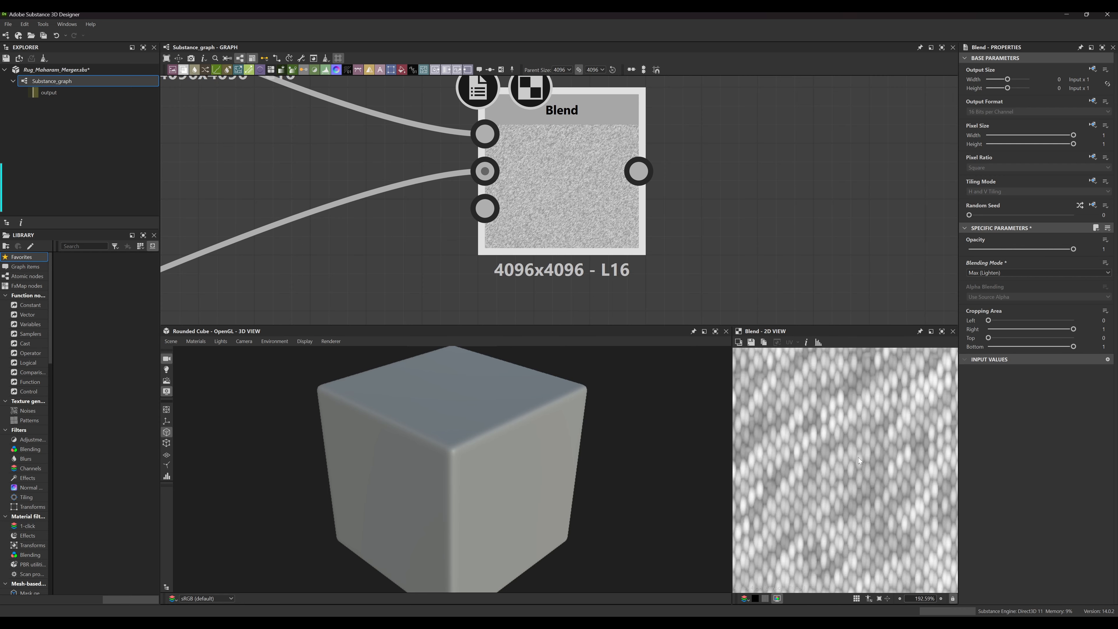
scroll(850, 450, "down", 12)
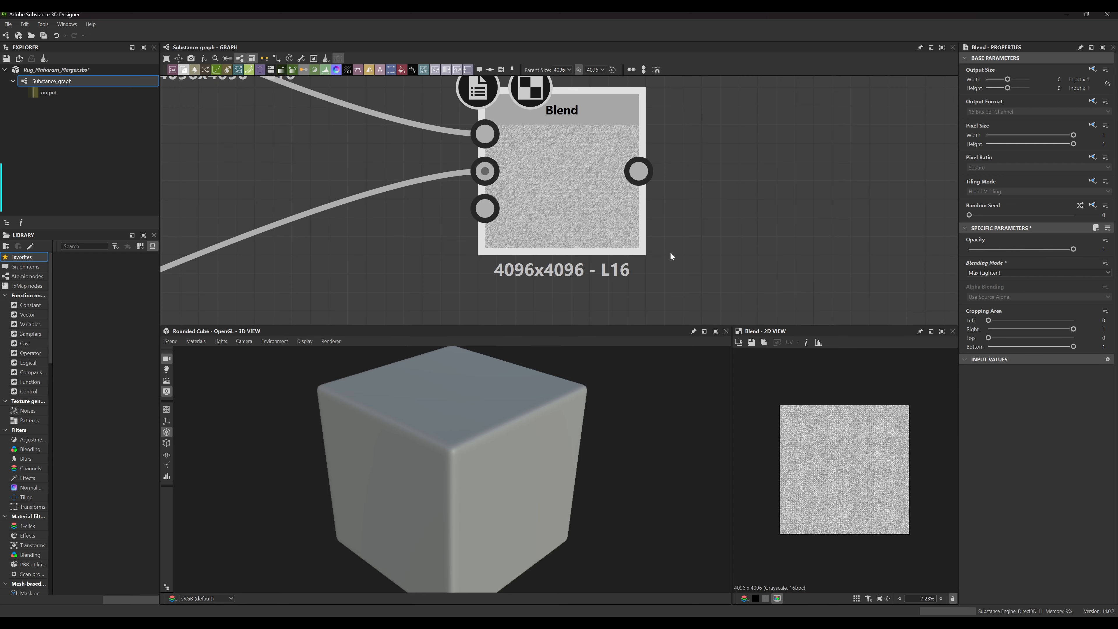
Examine the stripe's grayscale Blend that feeds the Histogram Scan and how it sits relative to the merged rug Blend
scroll(639, 190, "down", 4)
scroll(620, 188, "down", 4)
middle_click_drag(676, 152, 662, 215)
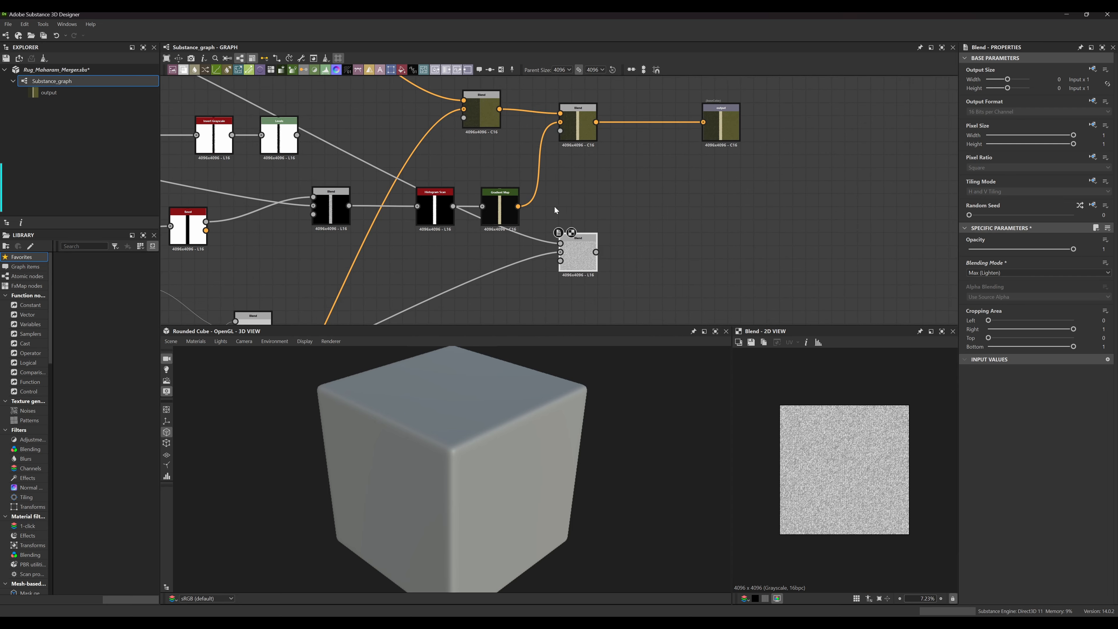
middle_click_drag(488, 208, 527, 179)
scroll(373, 179, "up", 5)
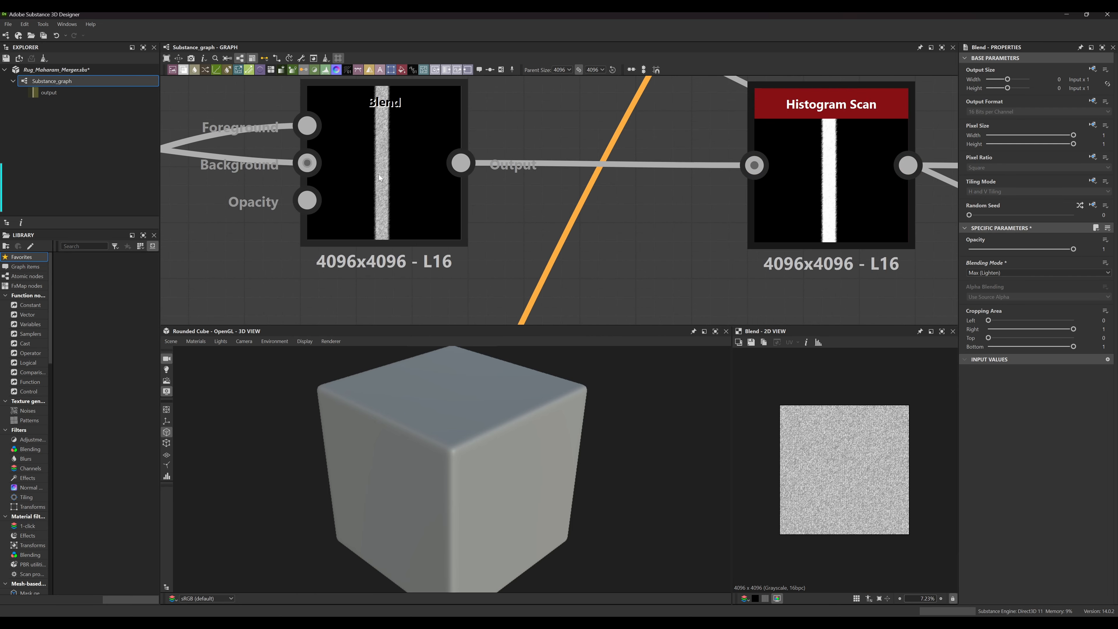
middle_click_drag(408, 175, 407, 219)
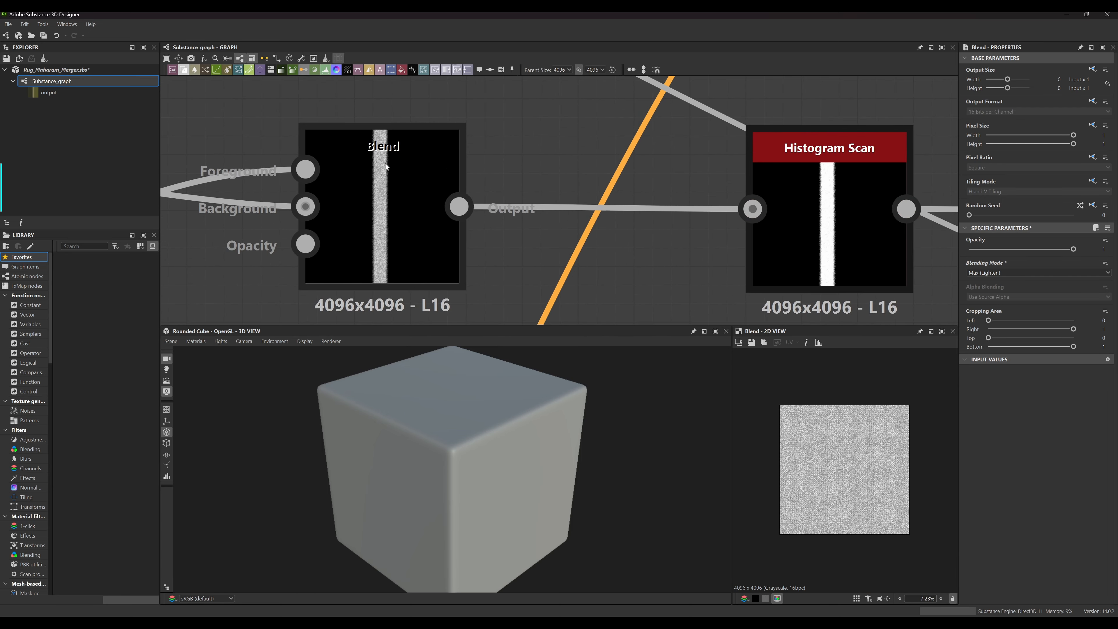
scroll(385, 166, "down", 5)
middle_click_drag(592, 237, 516, 250)
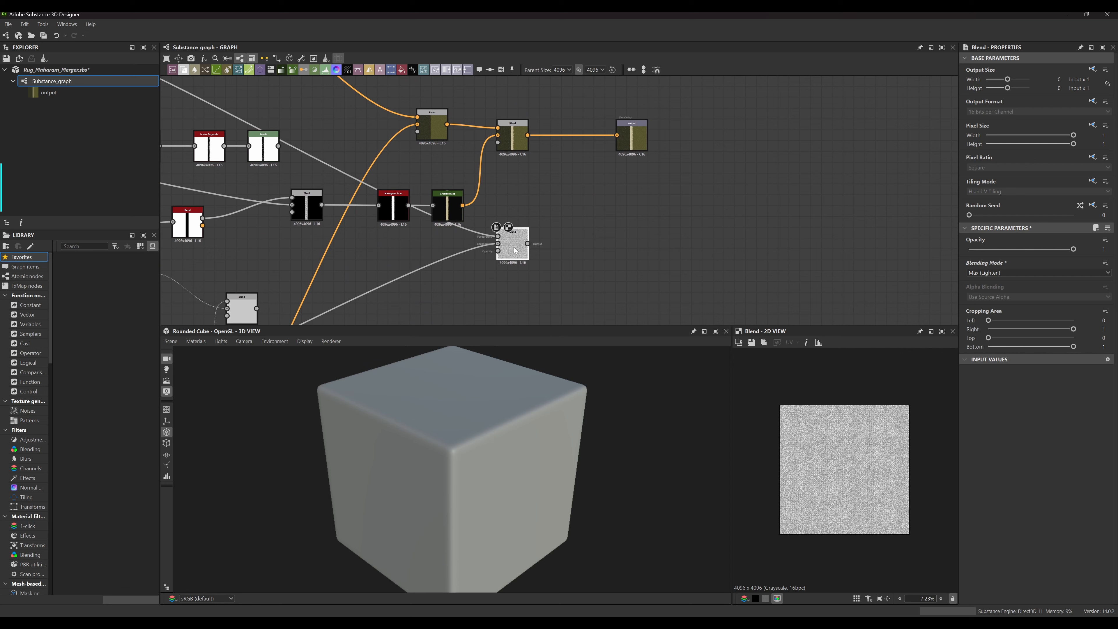
Shift the merged rug Blend away from the final colour Blend and add another Blend node beside it
left_click_drag(515, 250, 469, 260)
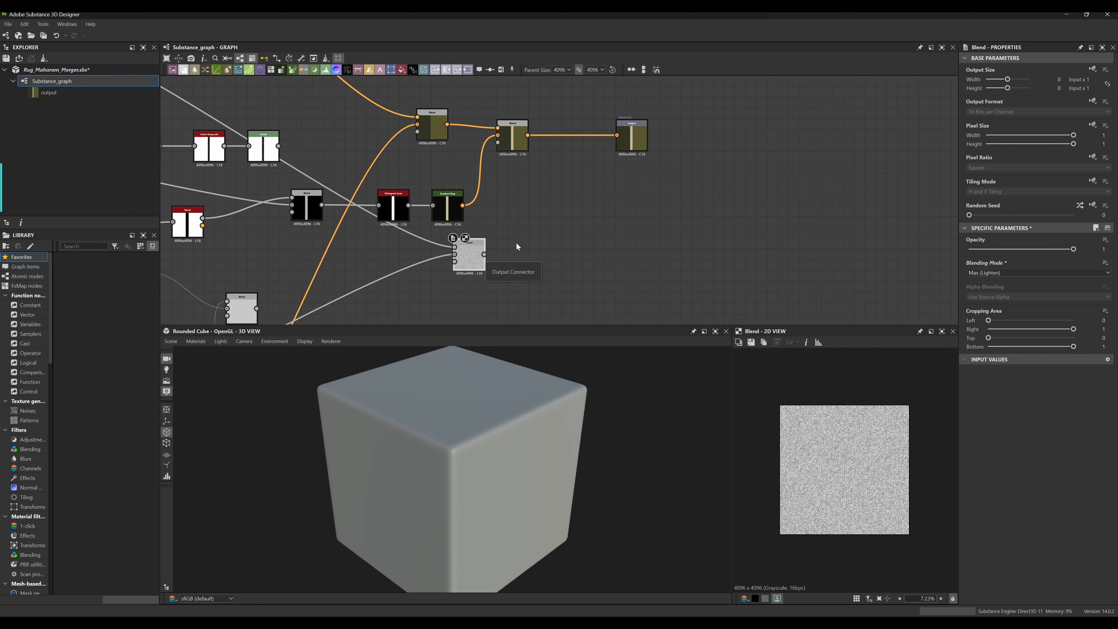
key("space")
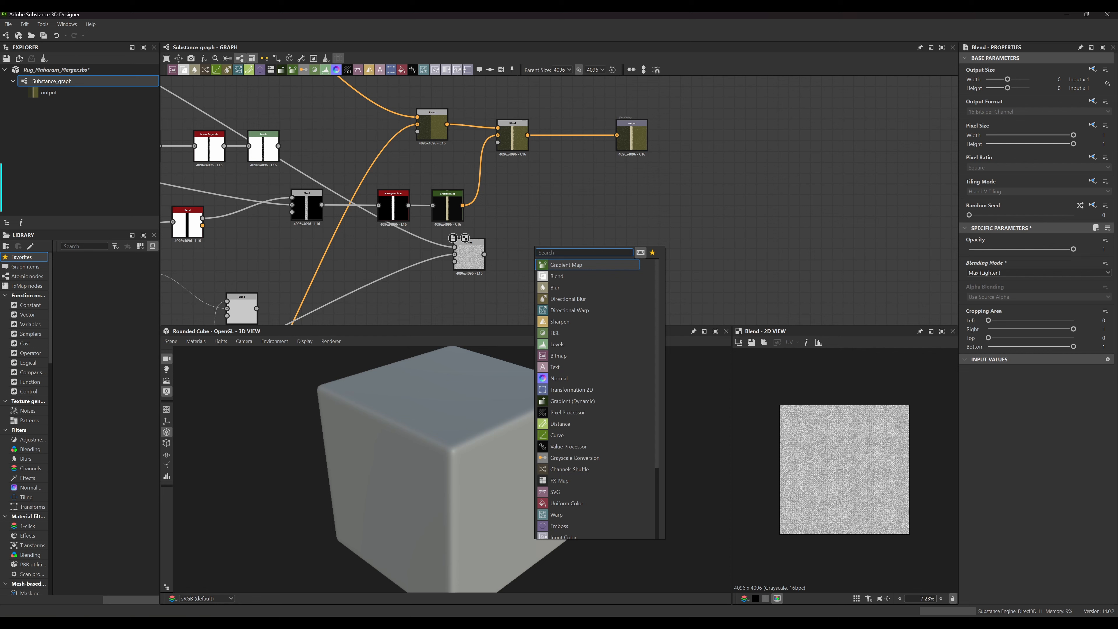
left_click(557, 276)
left_click_drag(454, 263, 423, 272)
mouse_move(467, 230)
middle_mouse_down()
mouse_move(476, 251)
mouse_move(482, 226)
middle_mouse_up()
left_click_drag(535, 238, 511, 256)
scroll(440, 260, "up", 4)
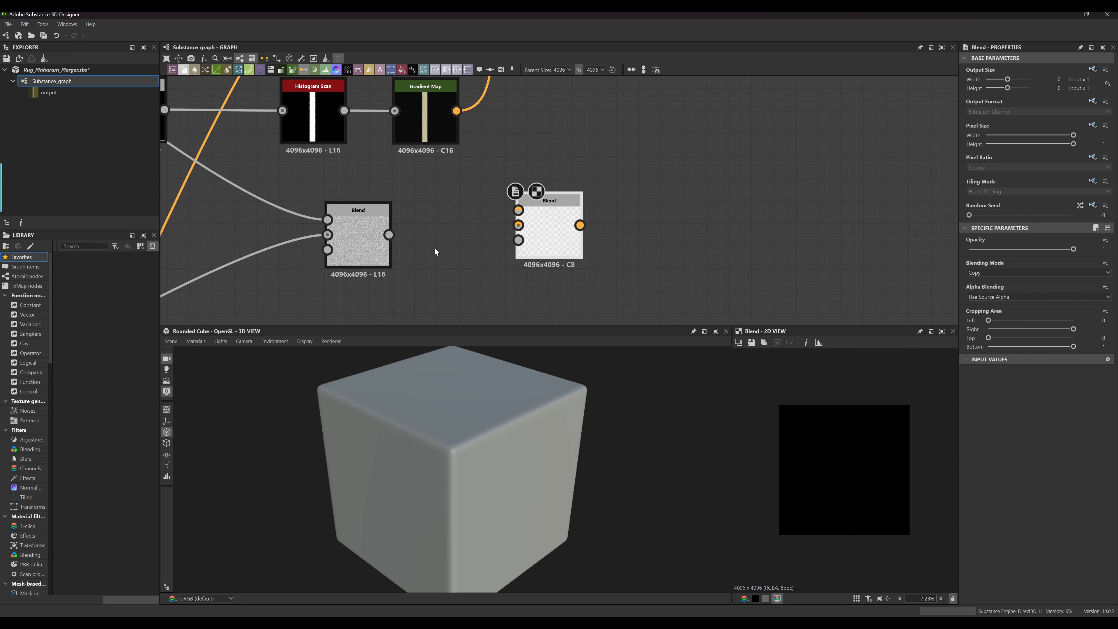
Connect the stripe's grayscale Blend to the new Blend's background and the merged rug Blend to its foreground
middle_click_drag(436, 248, 507, 216)
scroll(507, 260, "down", 1)
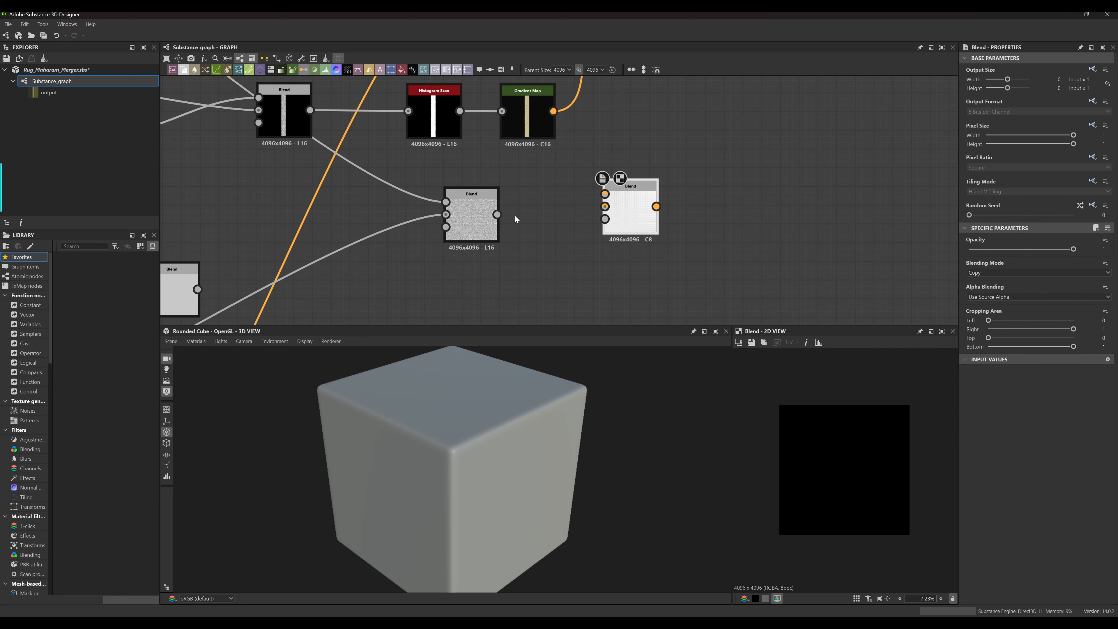
left_click_drag(310, 110, 605, 207)
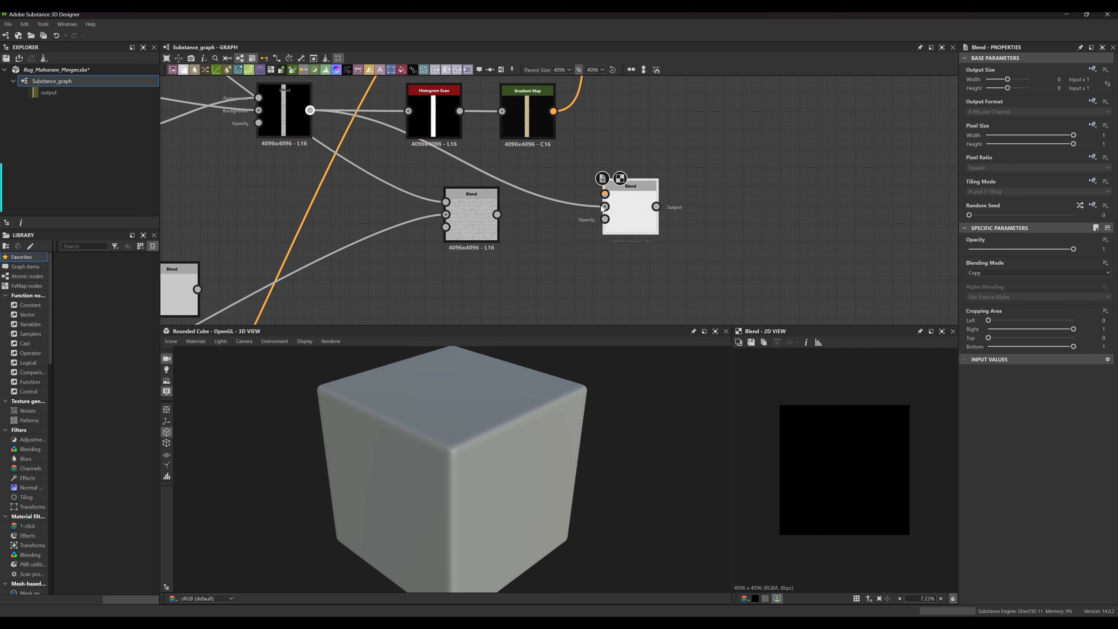
left_click_drag(497, 214, 605, 194)
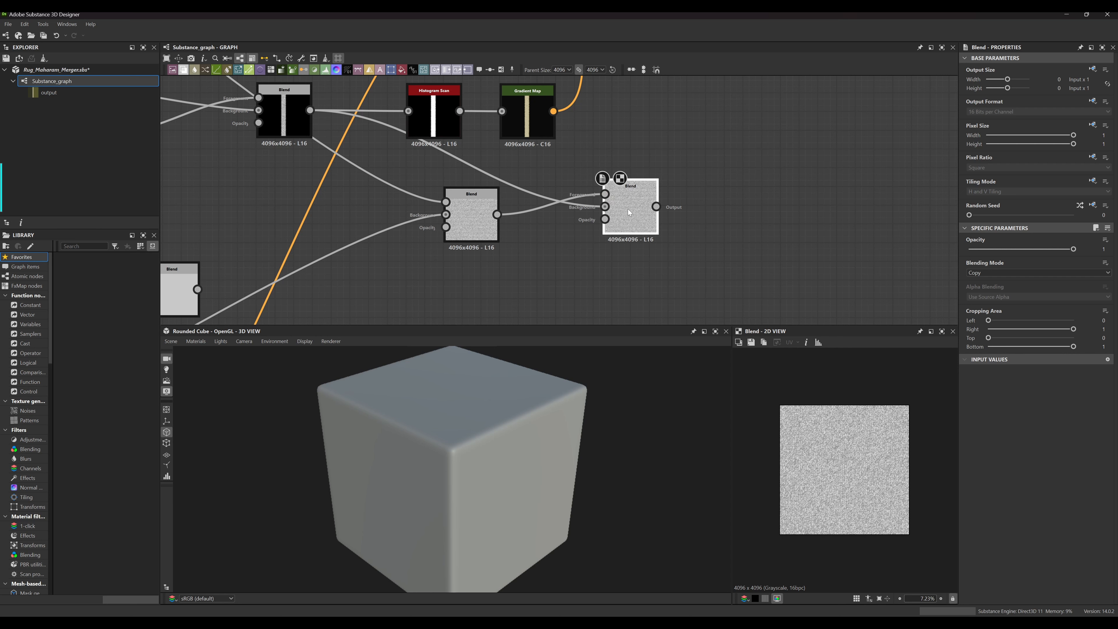
Try the Max (Lighten) and Add (Linear Dodge) blending modes on the new Blend and inspect the stripe in 2D
left_click(1017, 273)
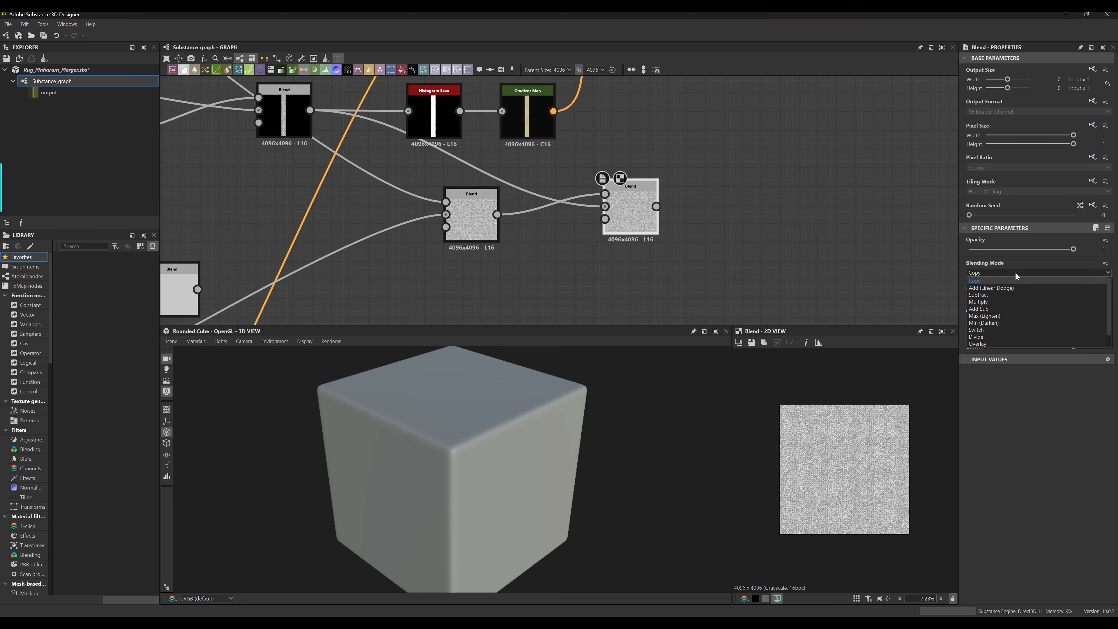
left_click(1000, 316)
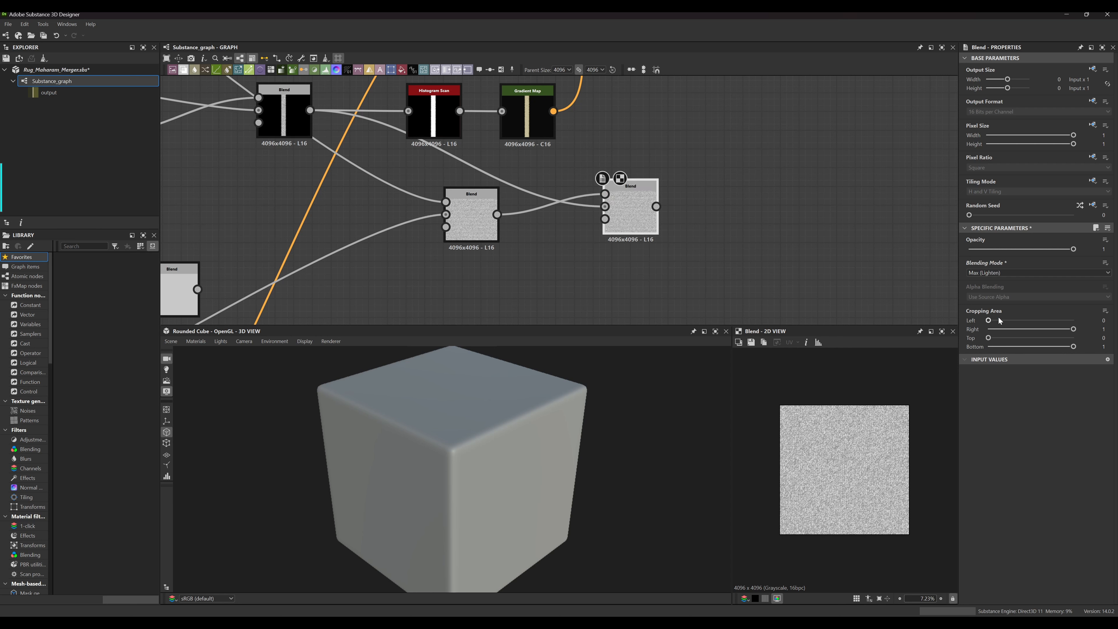
left_click(1014, 273)
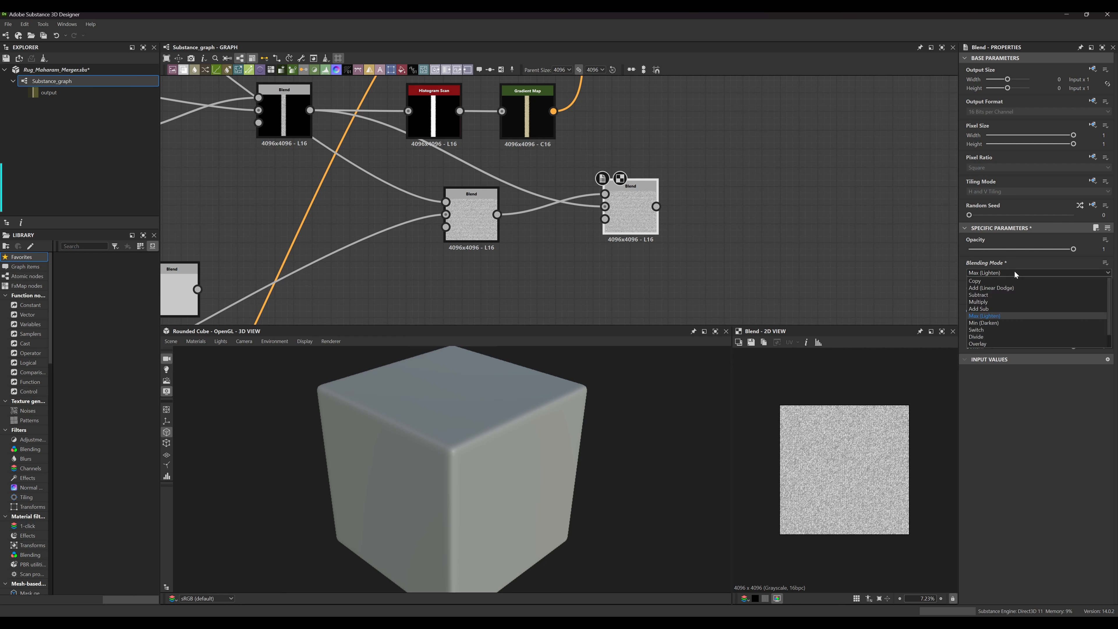
left_click(992, 289)
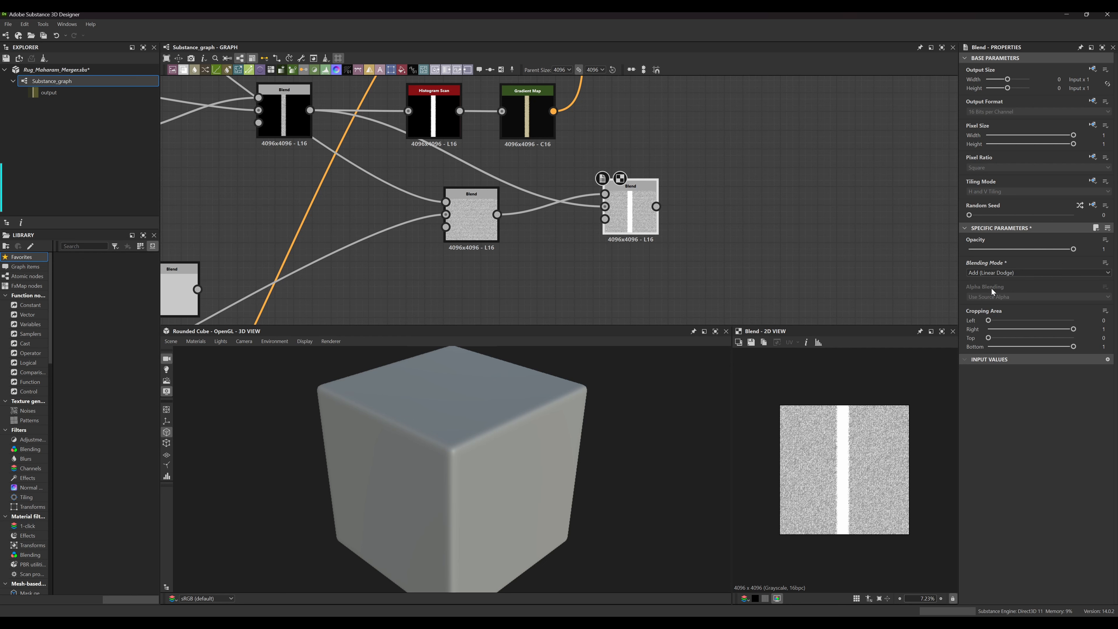
scroll(853, 531, "up", 15)
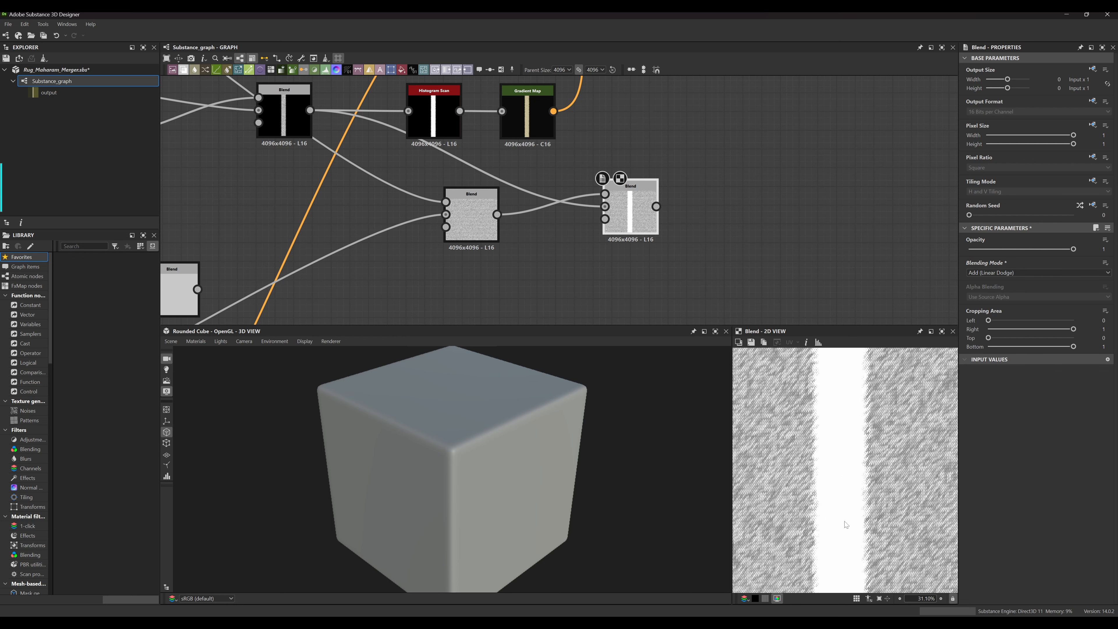
scroll(851, 496, "down", 7)
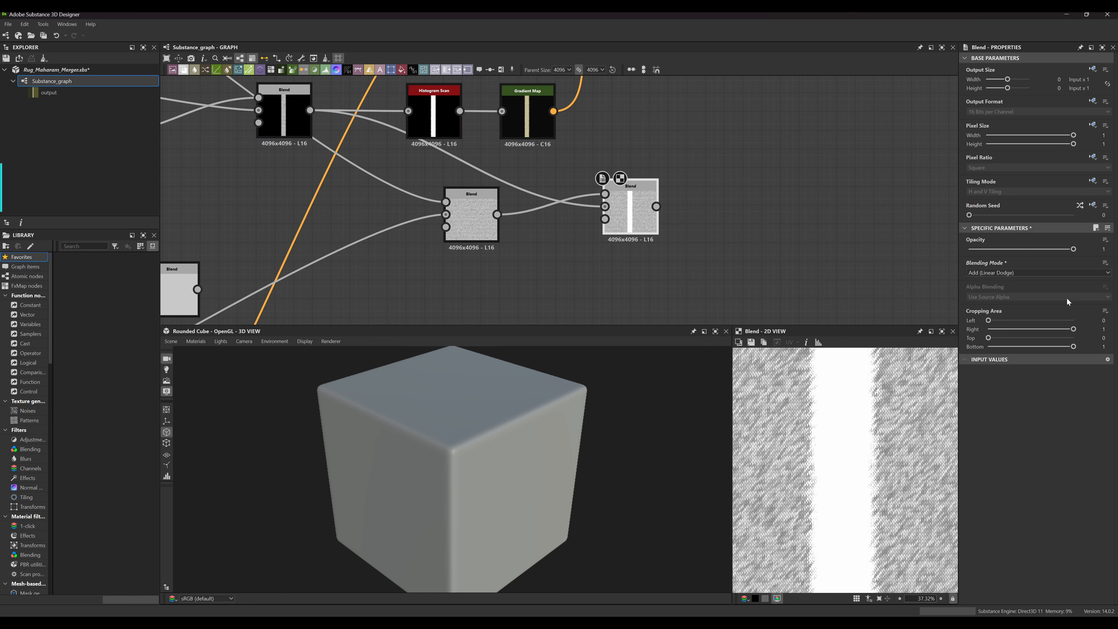
Try the Soft Light and Min (Darken) blending modes on the new Blend
left_click(1035, 274)
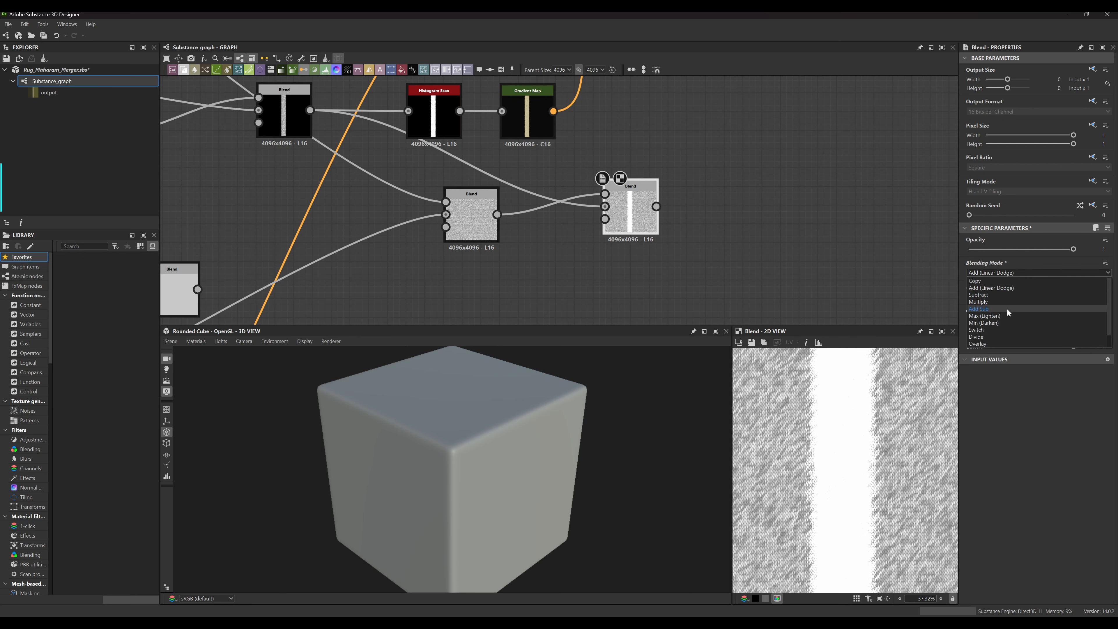
scroll(994, 346, "down", 1)
left_click(991, 345)
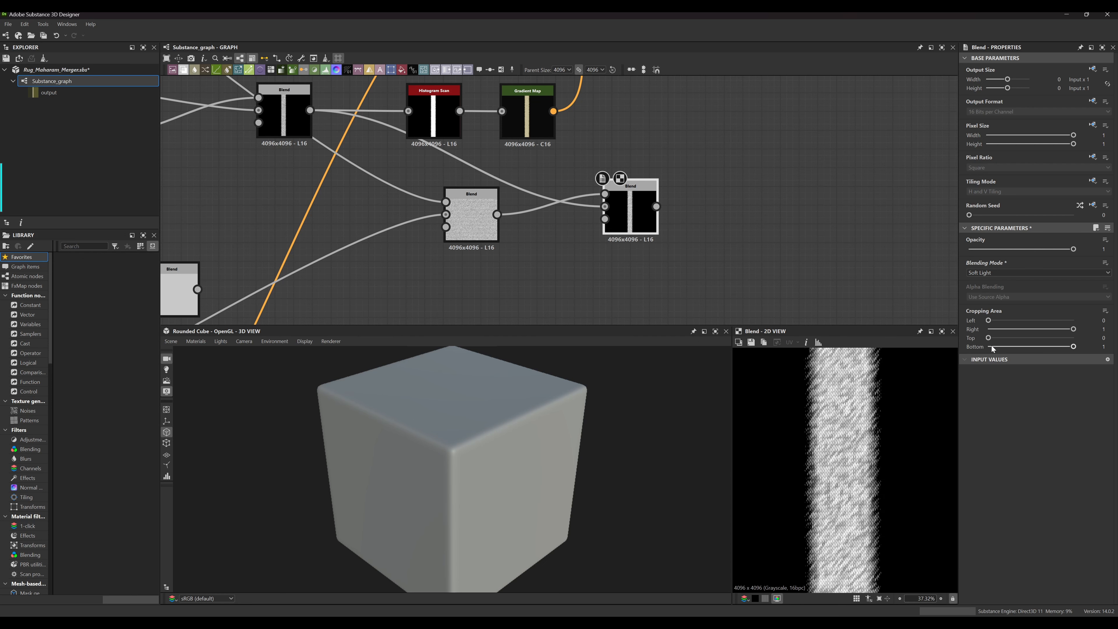
left_click(1010, 274)
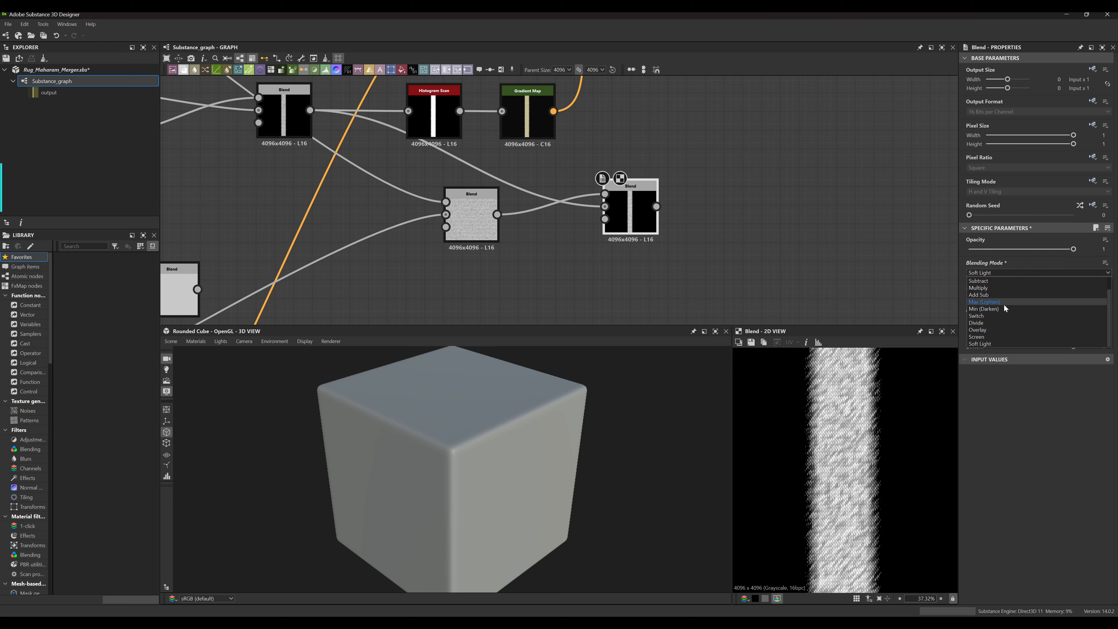
left_click(1002, 309)
Set the new Blend's blending mode to Add Sub and inspect the stripe and its edges in 2D
left_click(1010, 272)
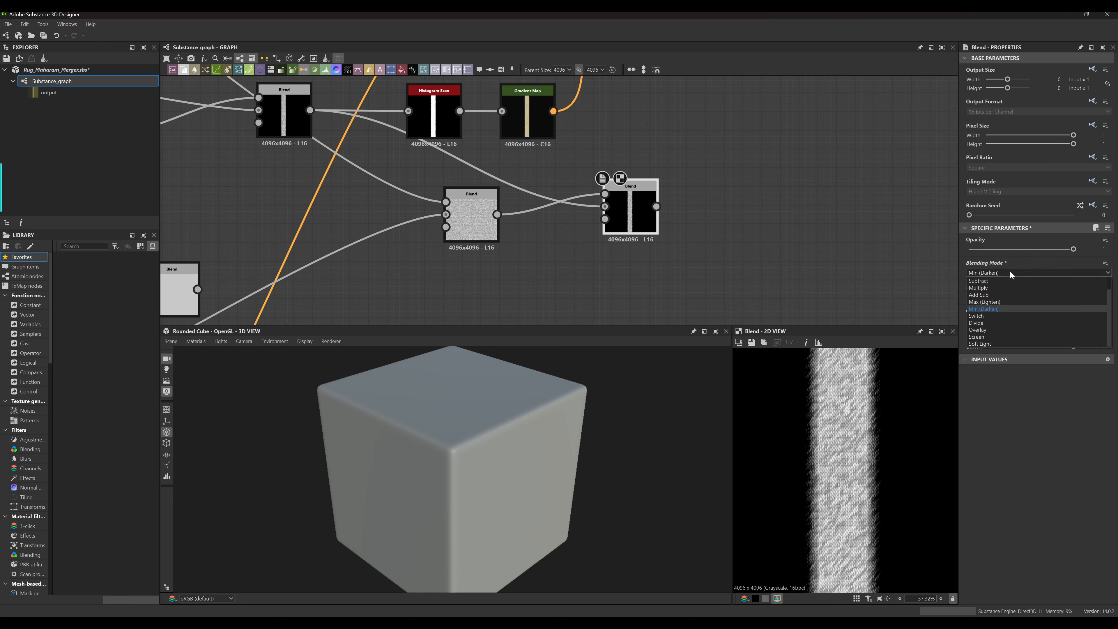
left_click(1001, 295)
scroll(856, 445, "down", 5)
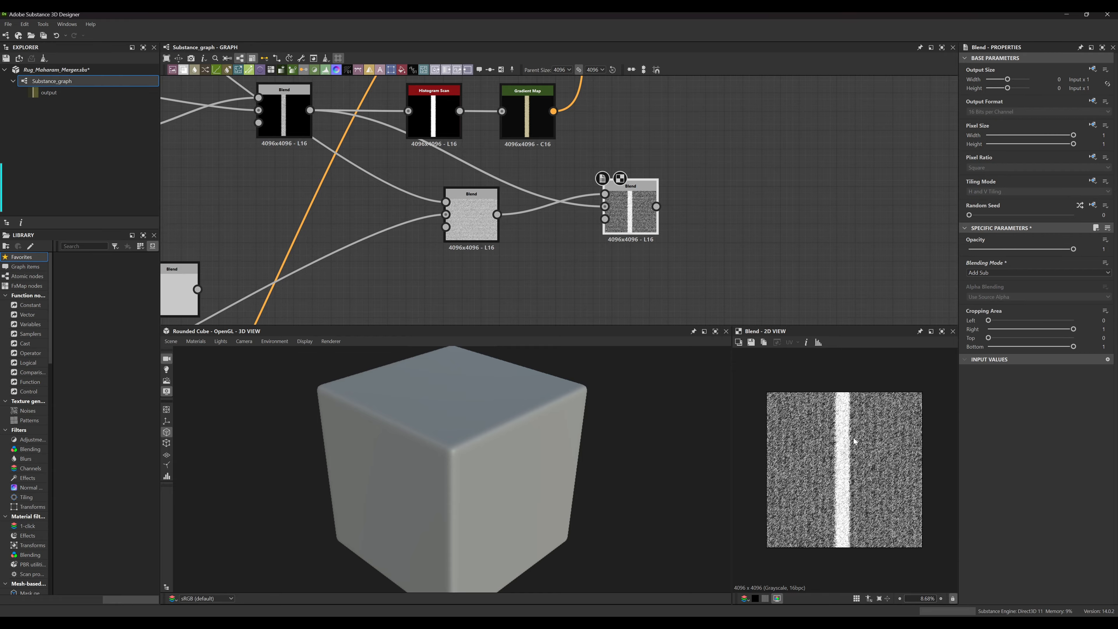
scroll(839, 446, "up", 8)
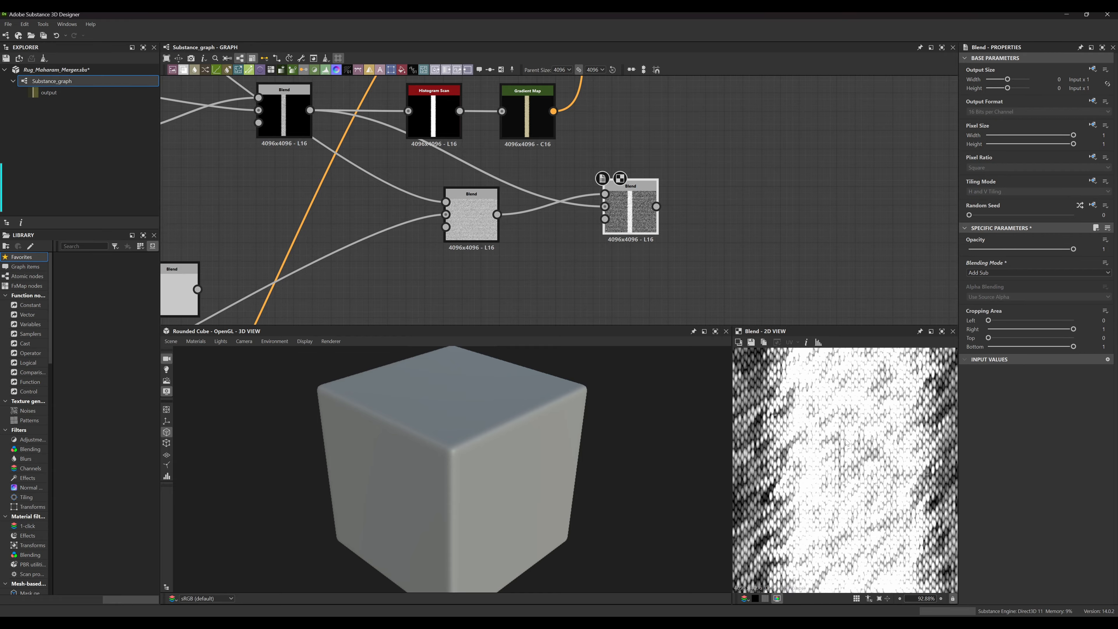
middle_click_drag(872, 435, 901, 404)
middle_click_drag(804, 471, 831, 418)
scroll(831, 418, "down", 3)
scroll(853, 440, "down", 4)
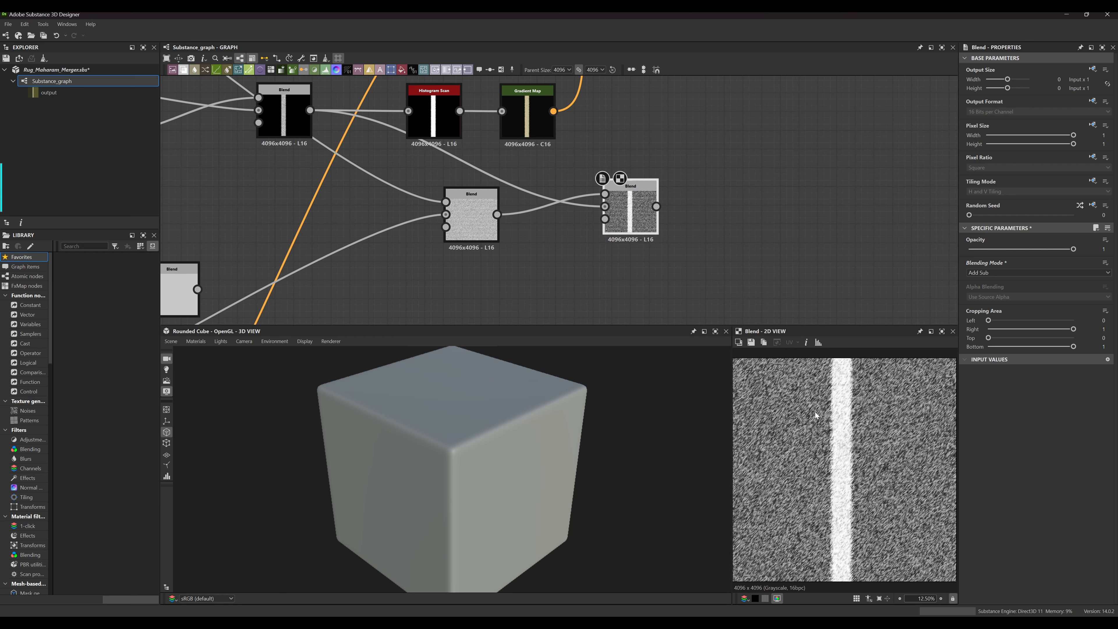
scroll(816, 415, "up", 5)
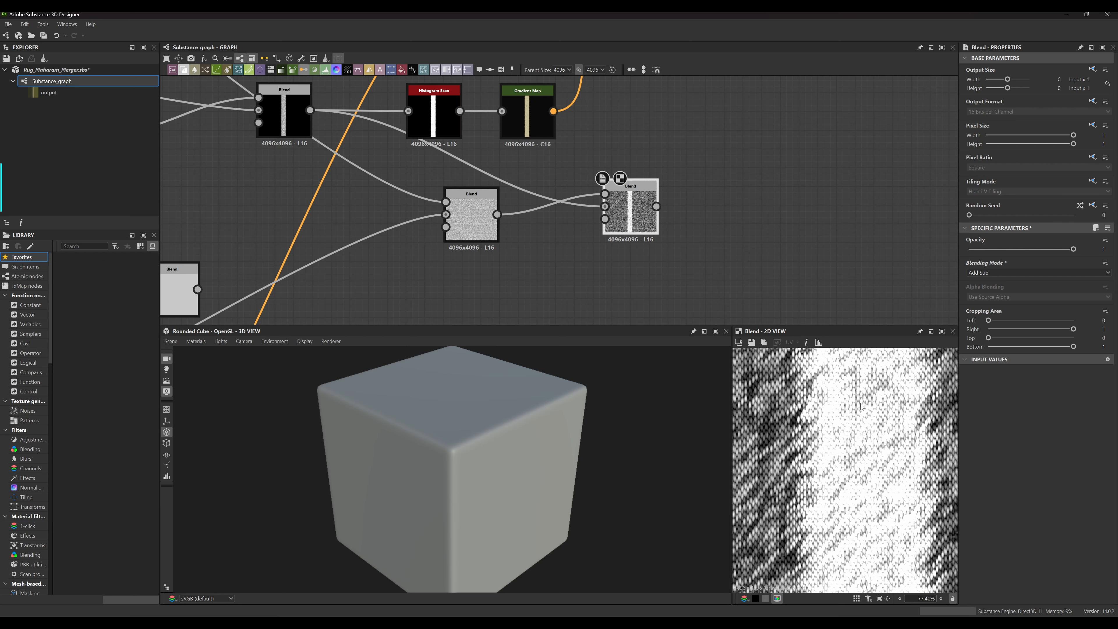
middle_click_drag(861, 404, 837, 429)
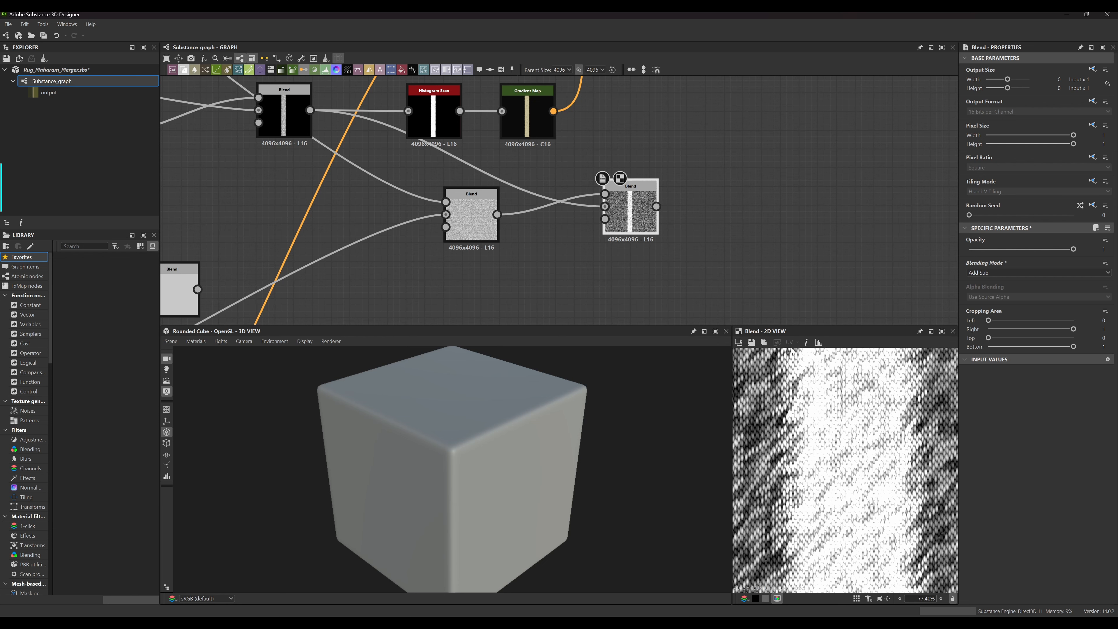
Move the Add Sub Blend beside the merged rug Blend and feed its output into a new Normal node
left_click_drag(646, 206, 599, 214)
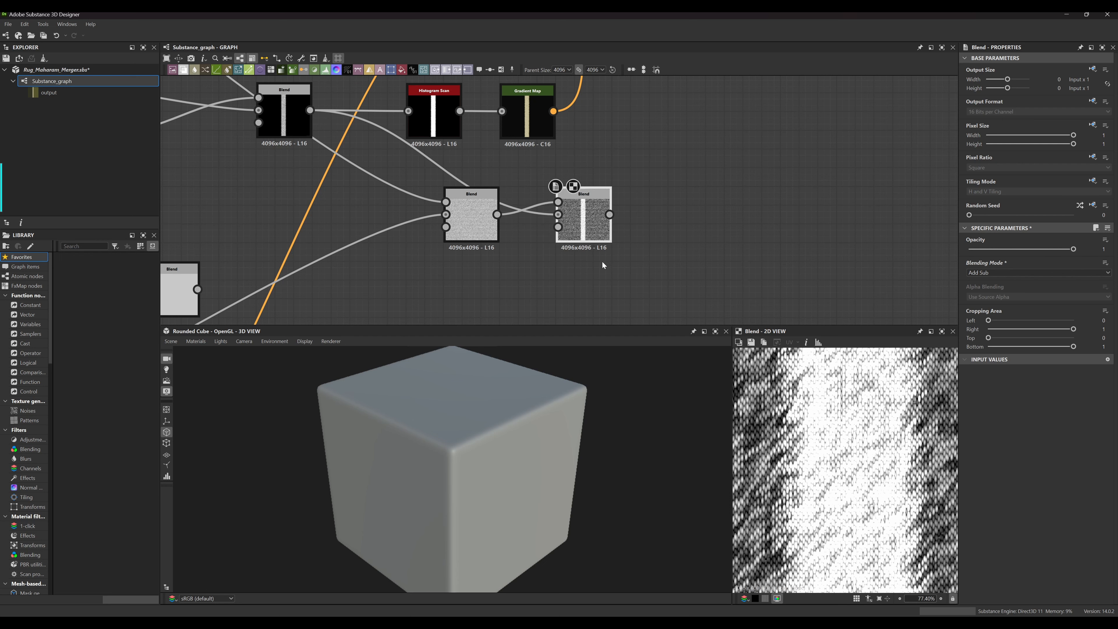
middle_click_drag(675, 276, 634, 248)
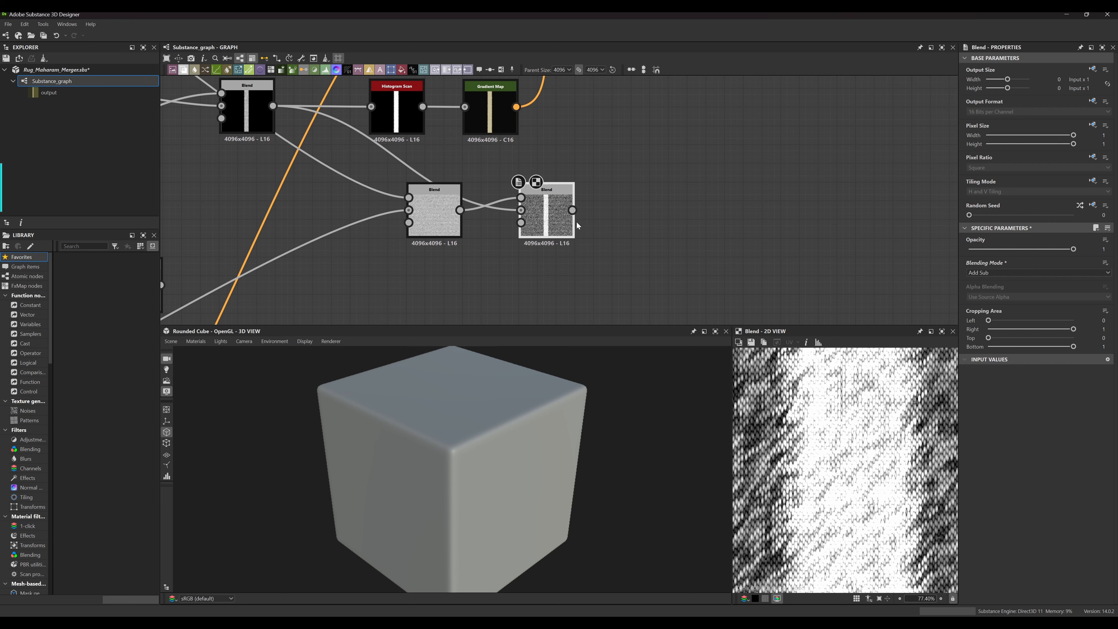
left_click_drag(572, 210, 643, 209)
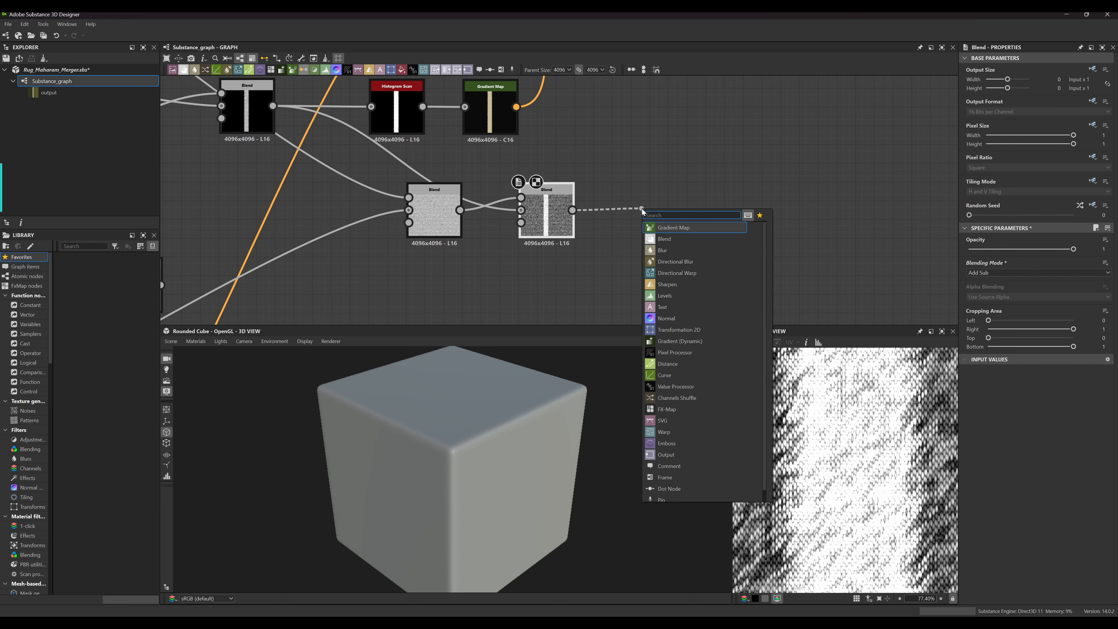
left_click(666, 318)
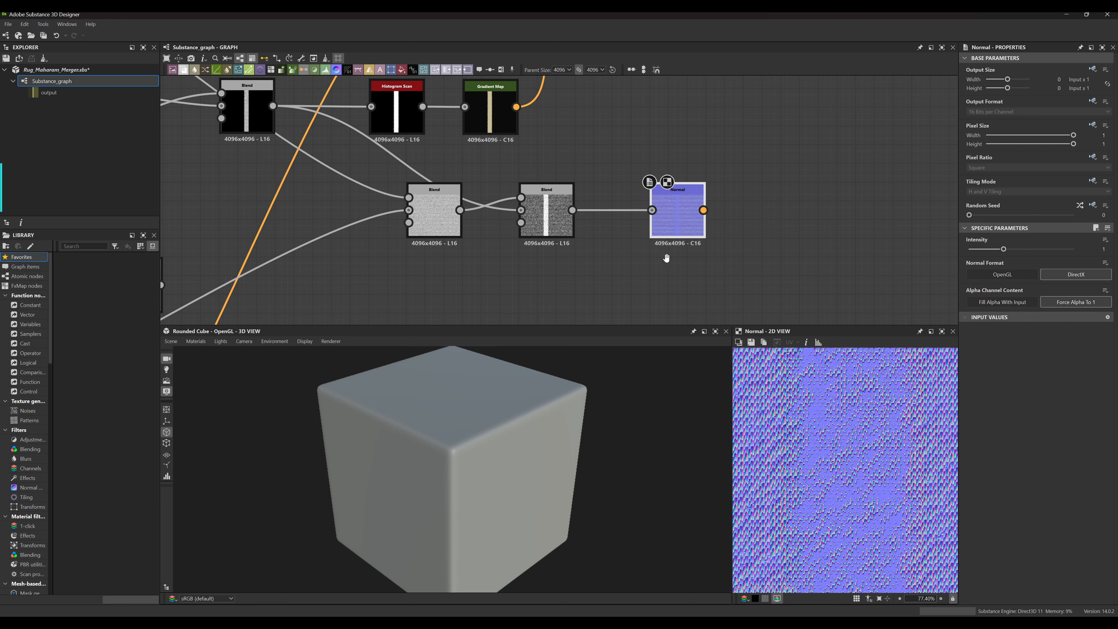
middle_click_drag(666, 258, 629, 236)
Examine the normal map's fibre detail in 2D across the stripe, its edges and the surrounding rug areas
scroll(830, 470, "up", 7)
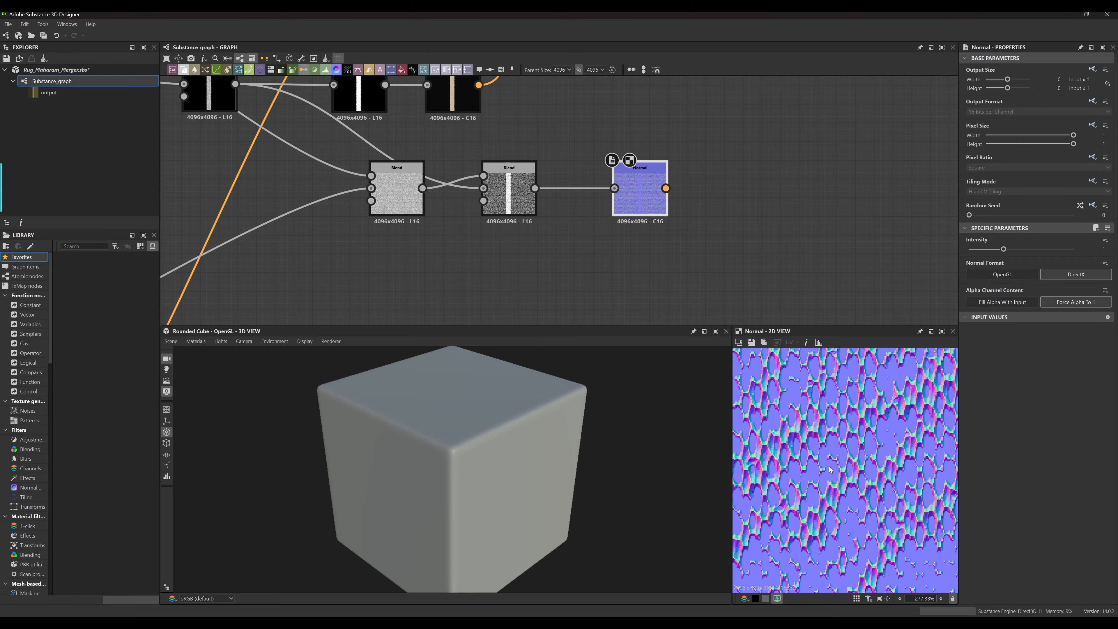
scroll(830, 469, "down", 11)
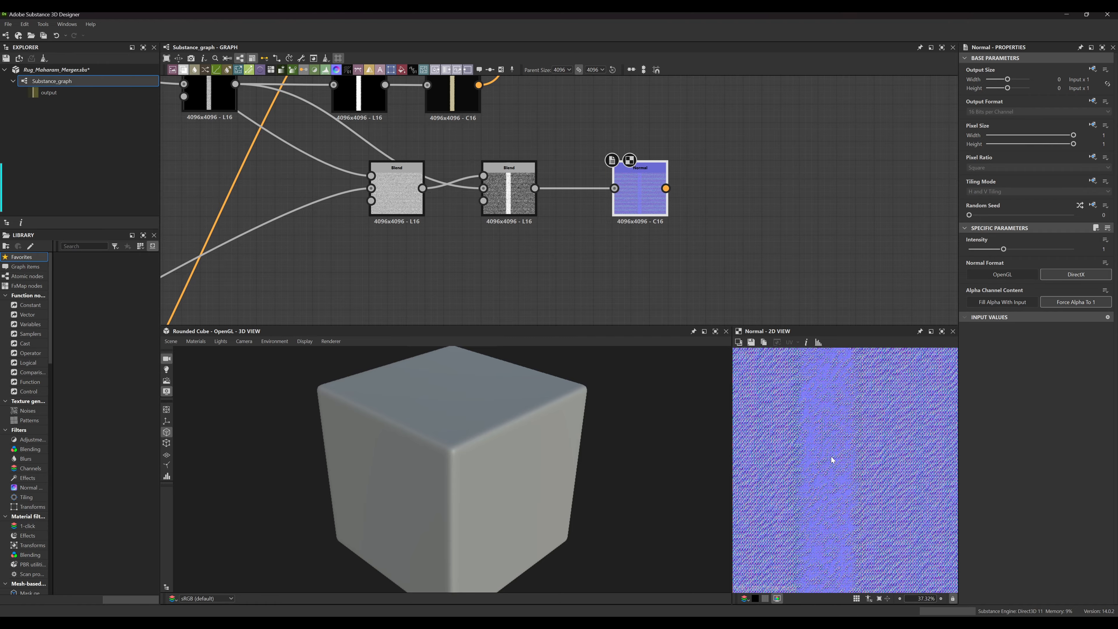
scroll(838, 474, "down", 4)
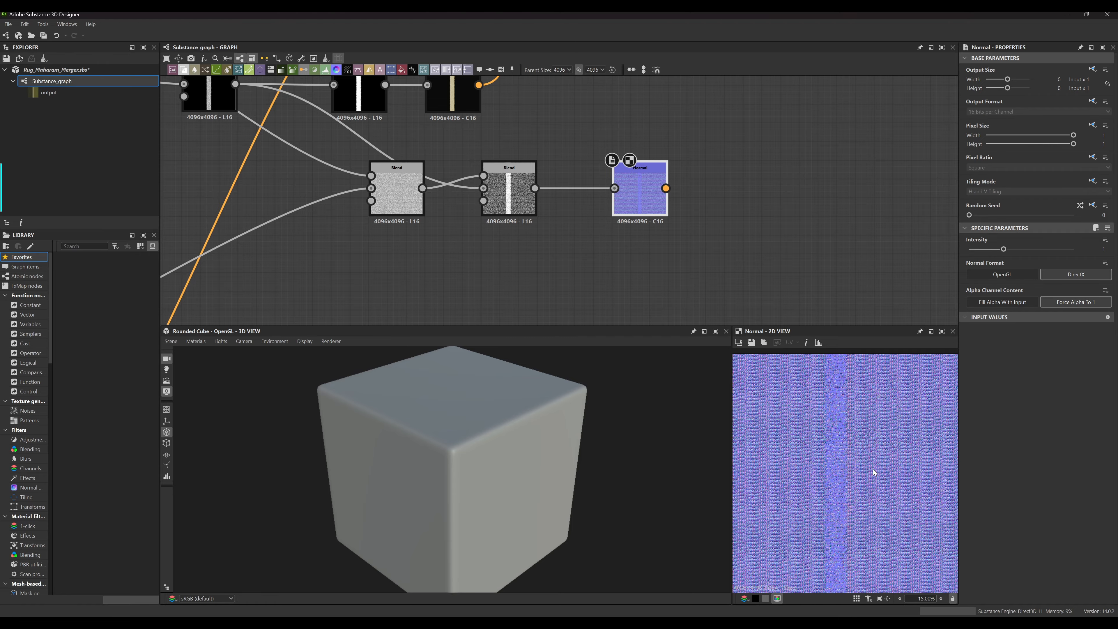
scroll(852, 546, "up", 15)
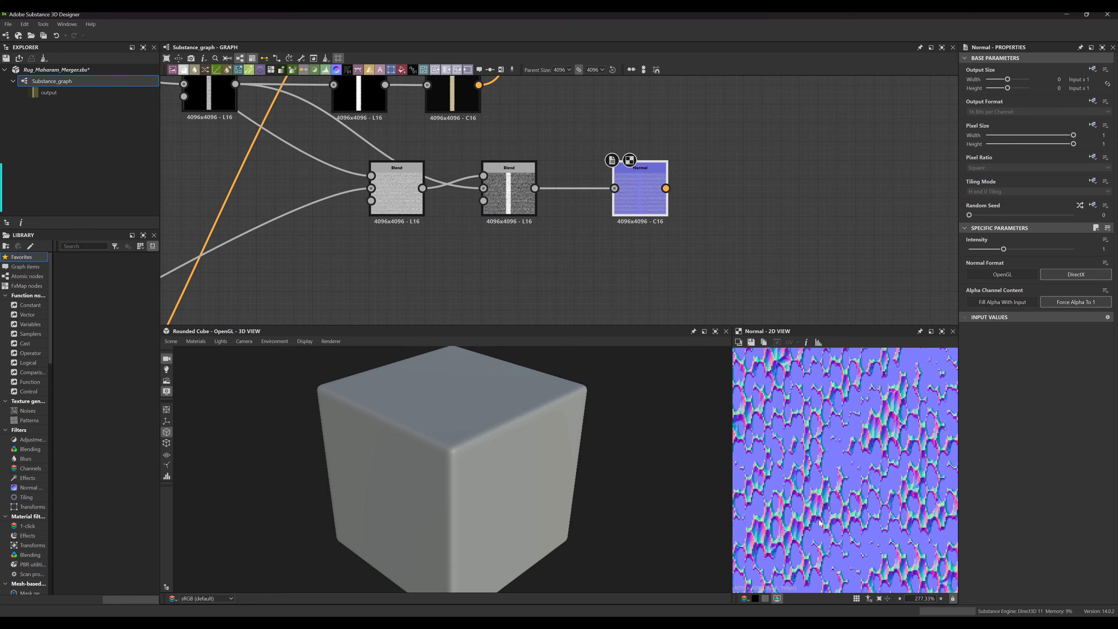
scroll(820, 523, "down", 12)
scroll(866, 480, "up", 9)
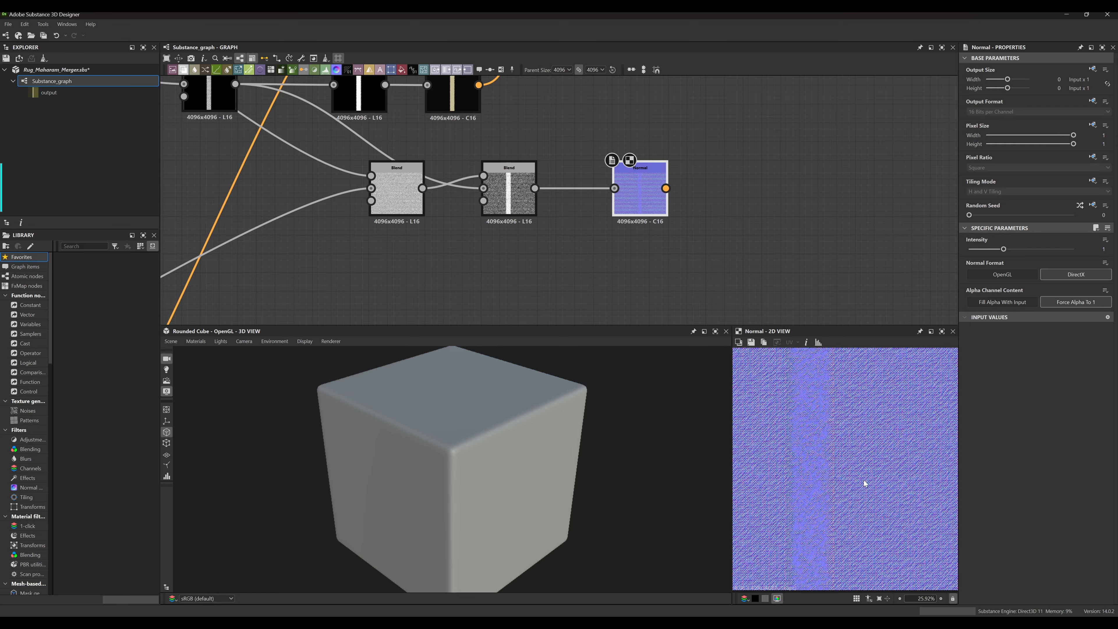
scroll(778, 447, "up", 6)
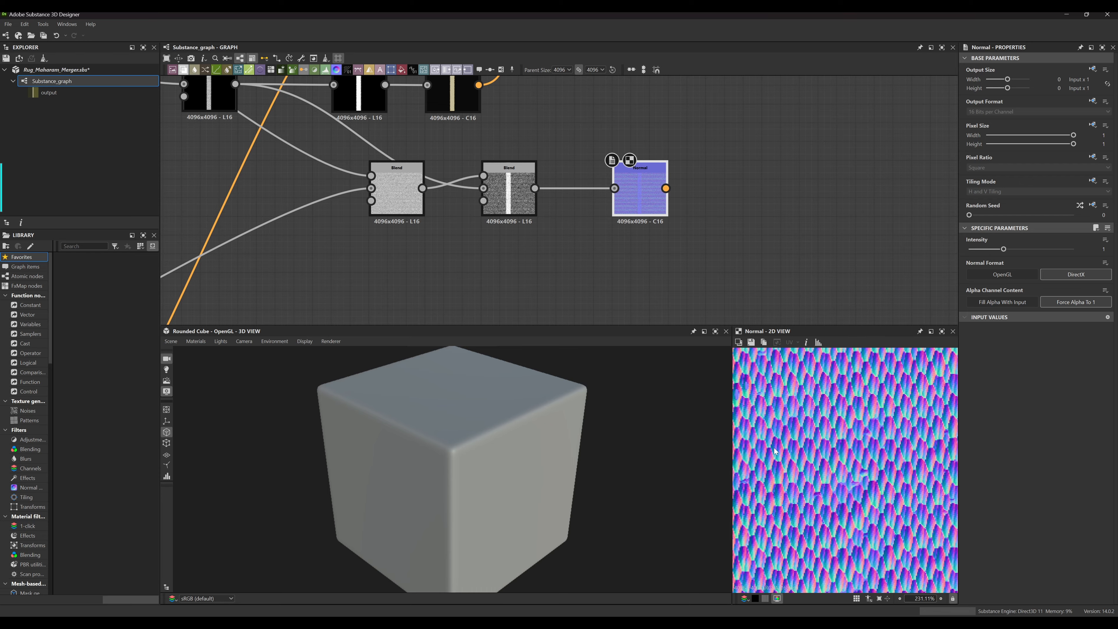
scroll(777, 448, "down", 9)
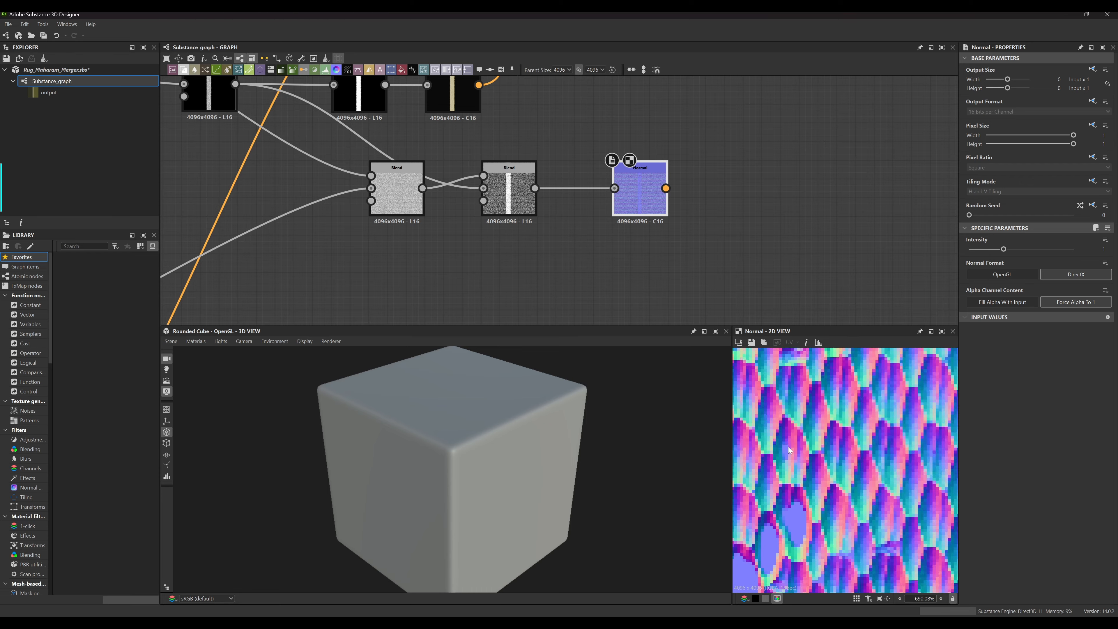
scroll(793, 451, "down", 7)
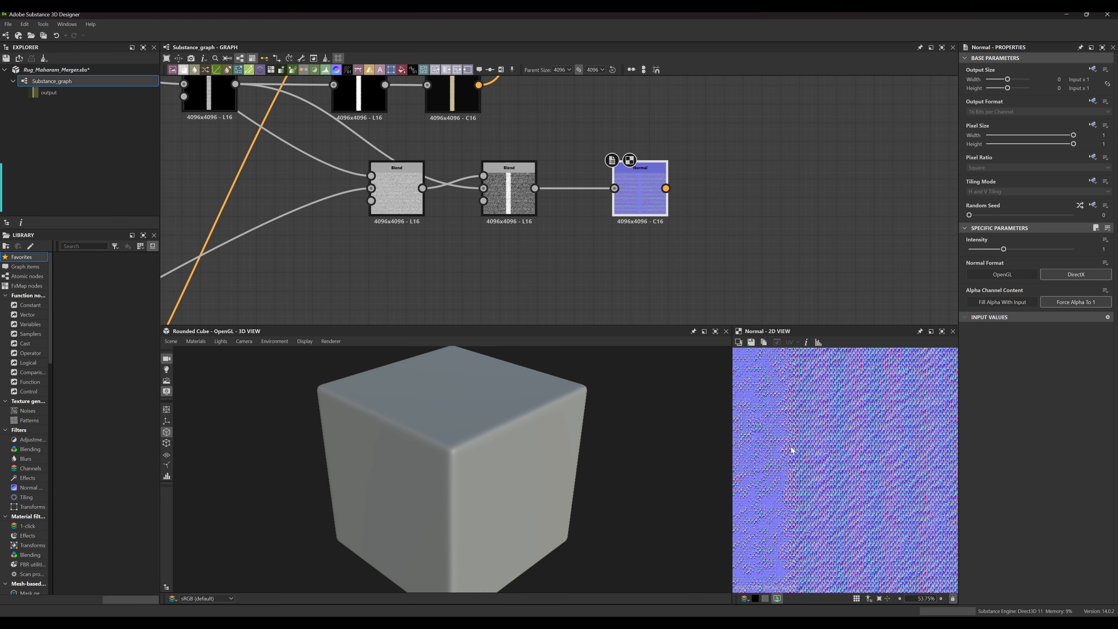
scroll(822, 456, "down", 2)
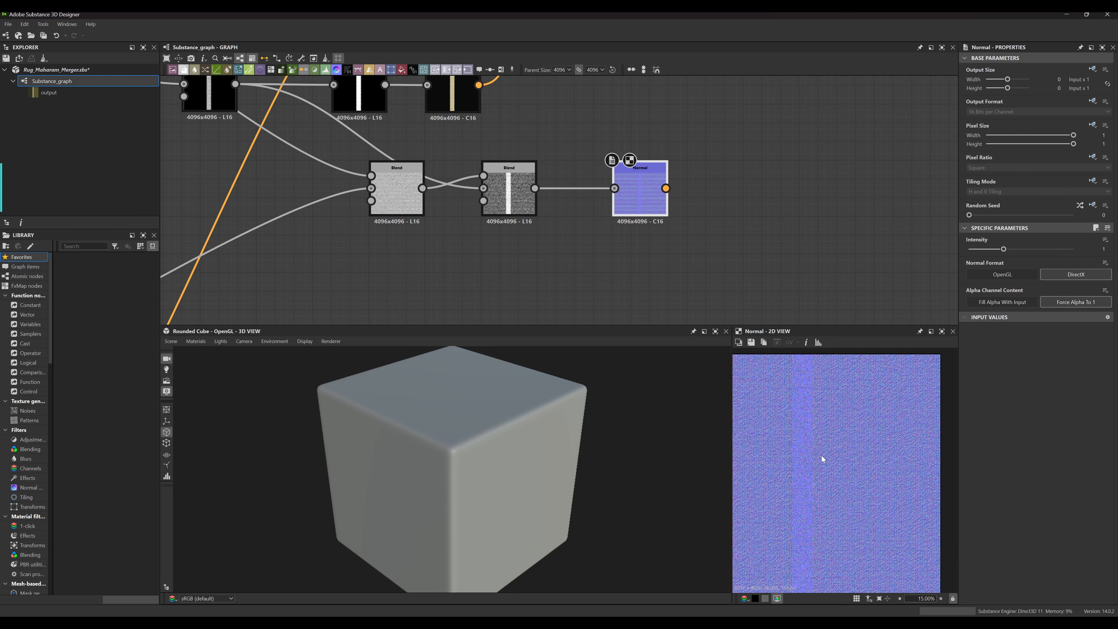
Try adjusting the opacity of the Add Sub Blend feeding the Normal node, ending at 1
scroll(526, 199, "up", 6)
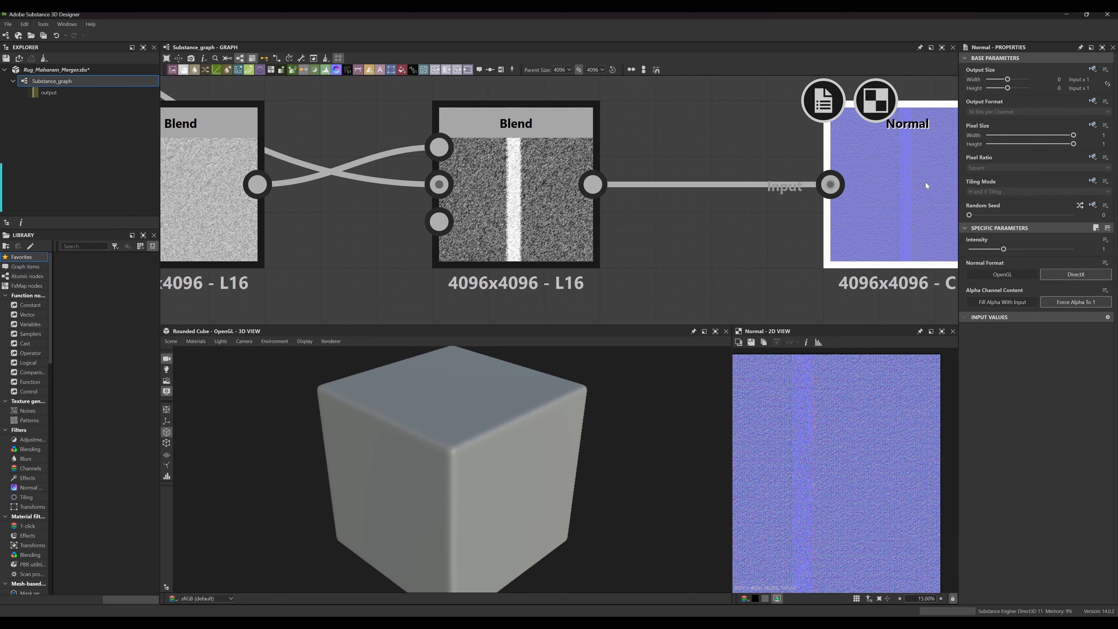
middle_click_drag(636, 207, 741, 222)
scroll(741, 222, "down", 3)
scroll(689, 210, "down", 3)
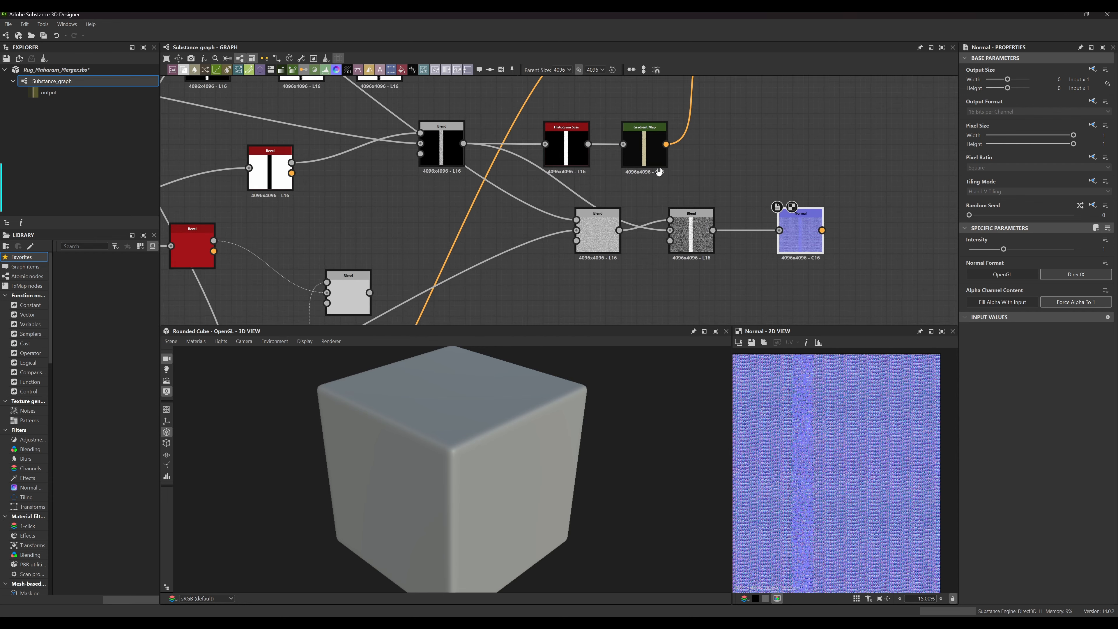
middle_click_drag(662, 199, 585, 201)
scroll(595, 212, "up", 2)
middle_click_drag(698, 248, 667, 235)
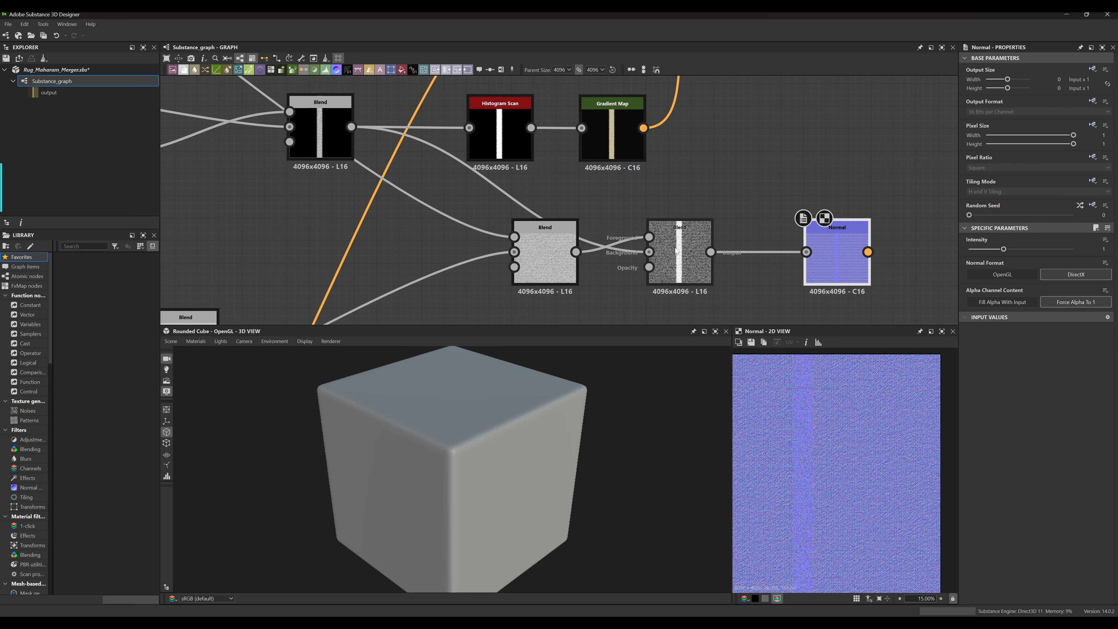
scroll(697, 260, "up", 2)
left_click(676, 258)
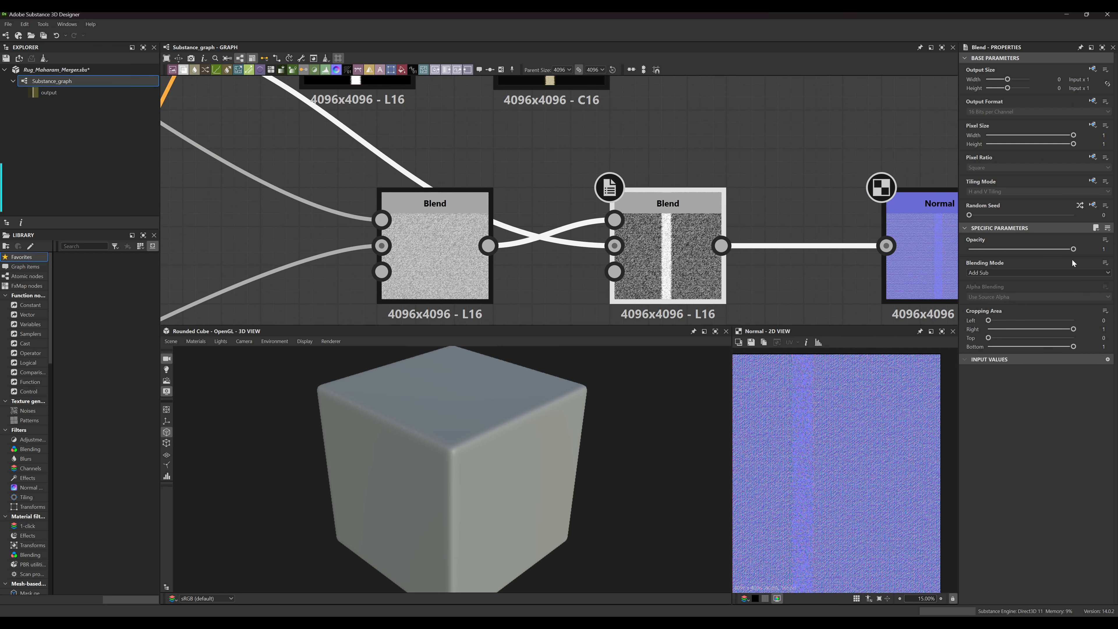
left_click_drag(1075, 250, 1111, 260)
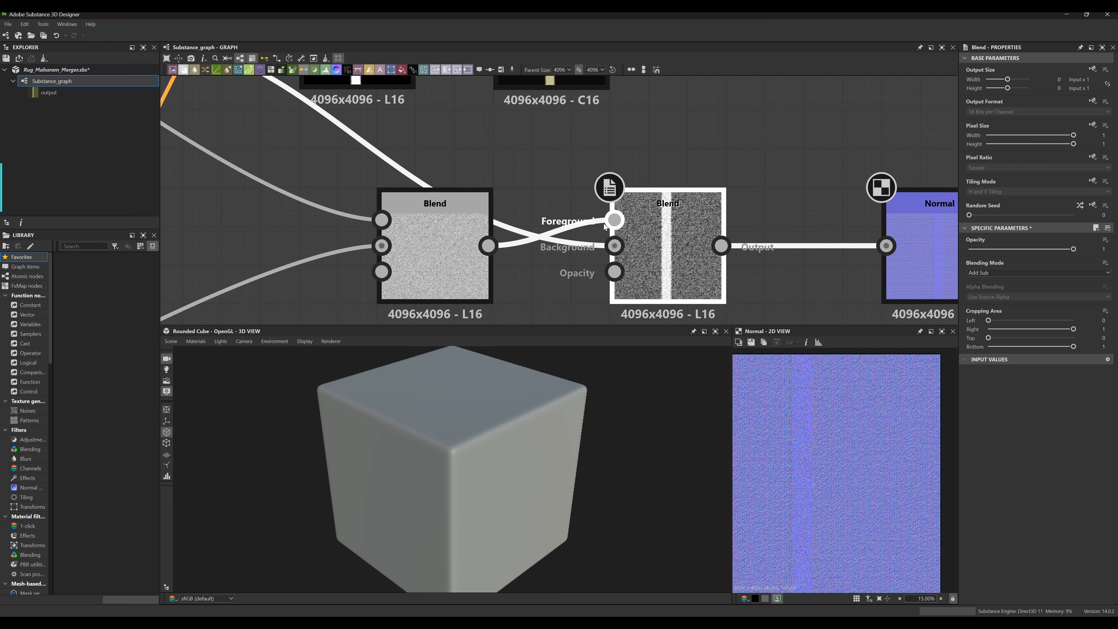
Swap the Add Sub Blend's inputs, connecting the stripe to foreground and the merged rug Blend to background, and preview it in 2D
scroll(600, 232, "down", 3)
middle_click_drag(600, 232, 633, 231)
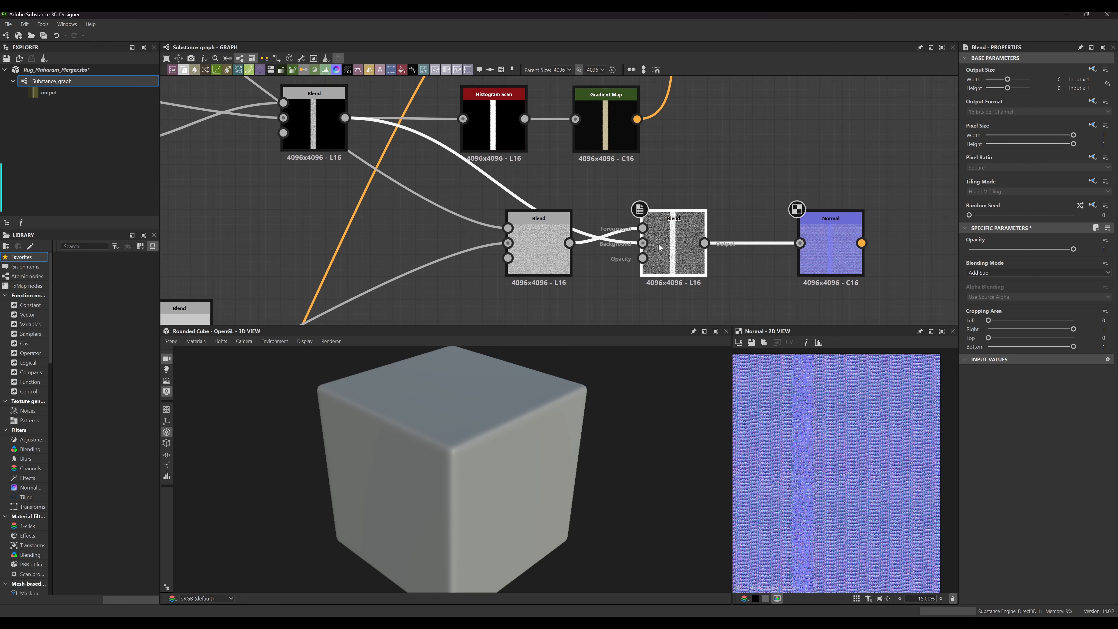
left_click_drag(643, 229, 649, 245)
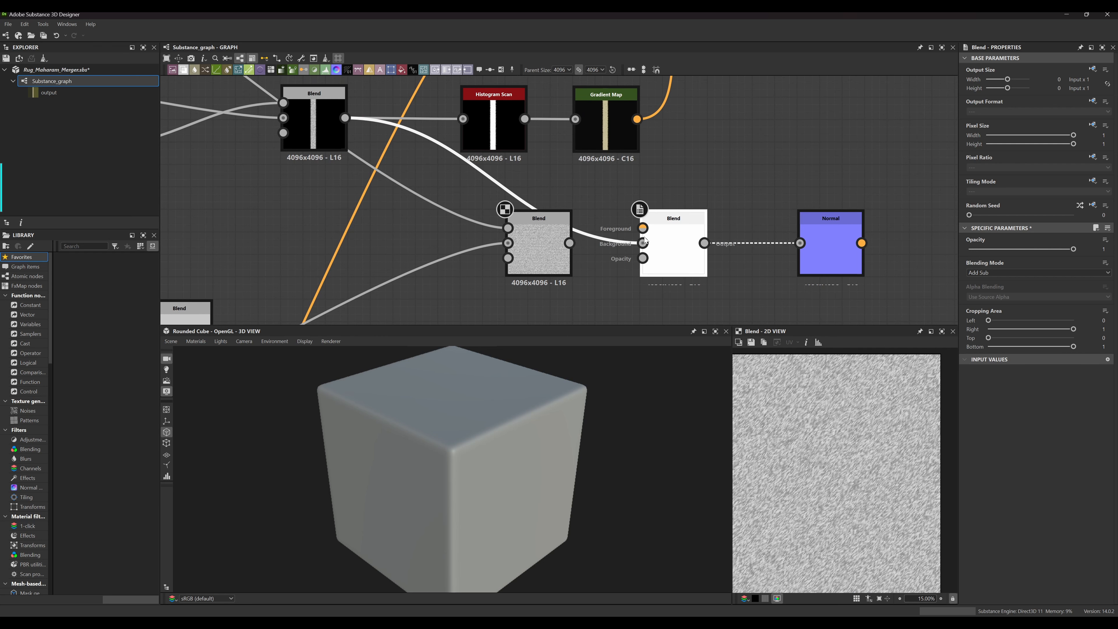
double_click(642, 245)
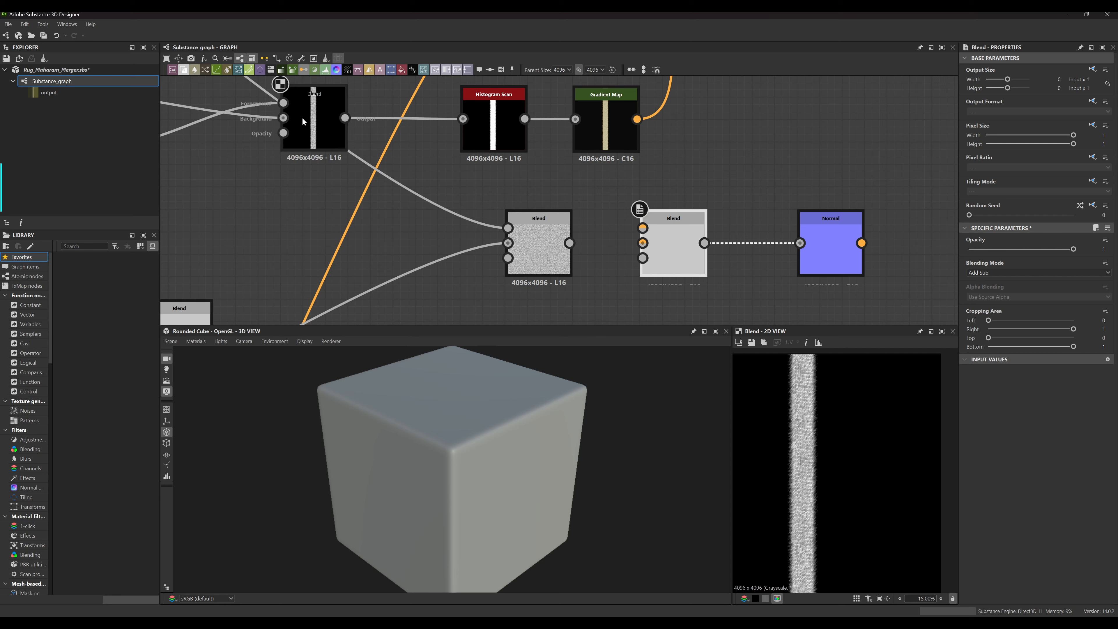
left_click_drag(345, 118, 644, 228)
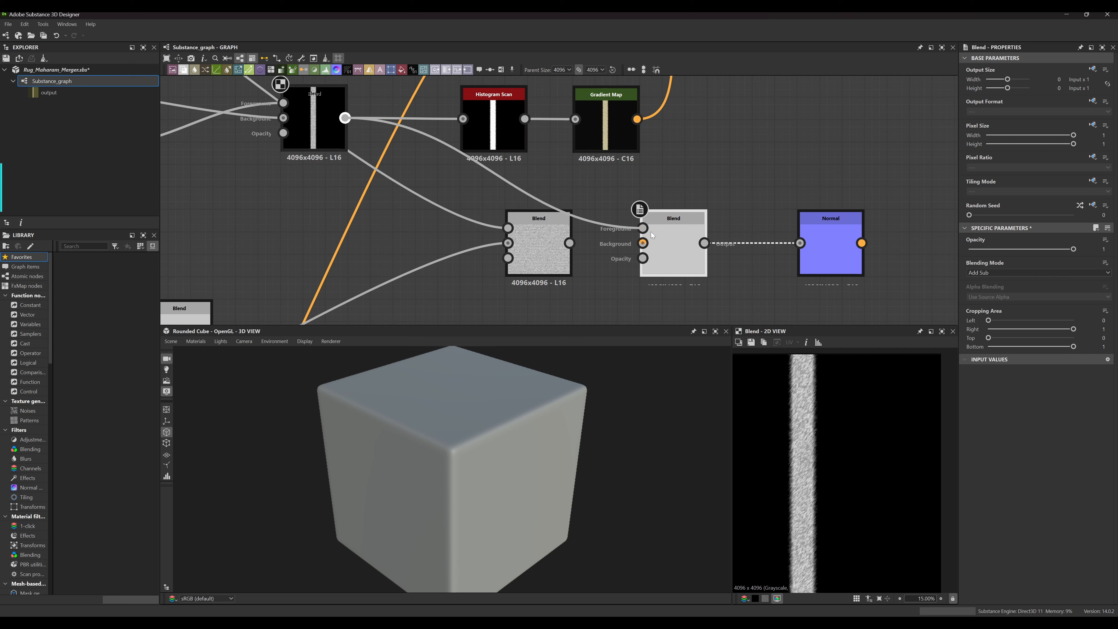
left_click_drag(570, 243, 638, 242)
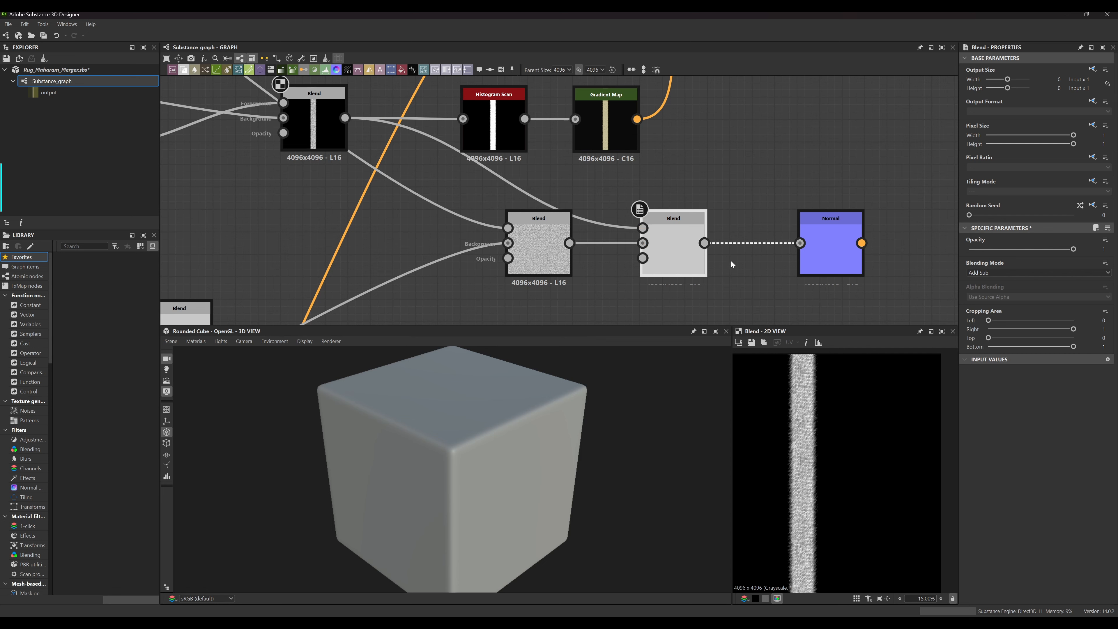
double_click(656, 249)
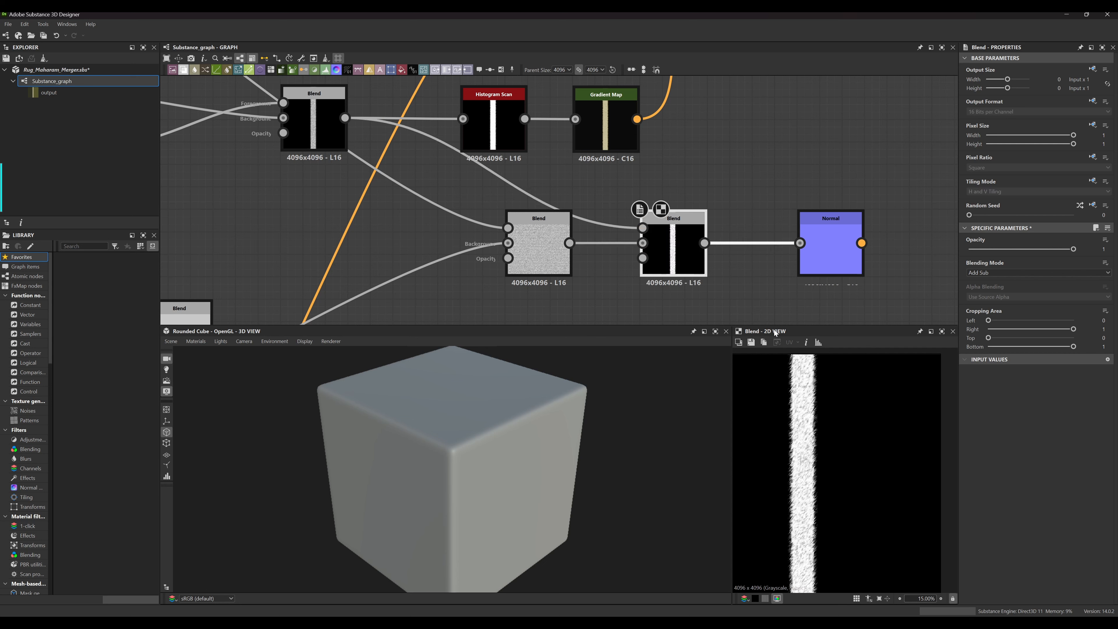
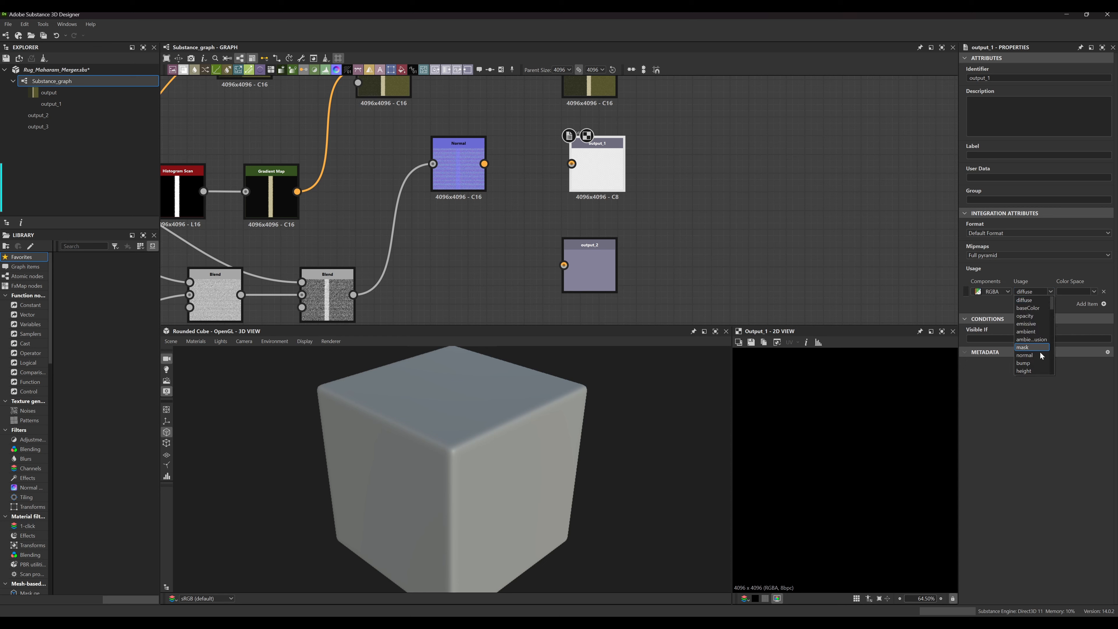
Set output_1's usage to normal, connect the Normal node to it and align it with the other outputs
left_click(1038, 356)
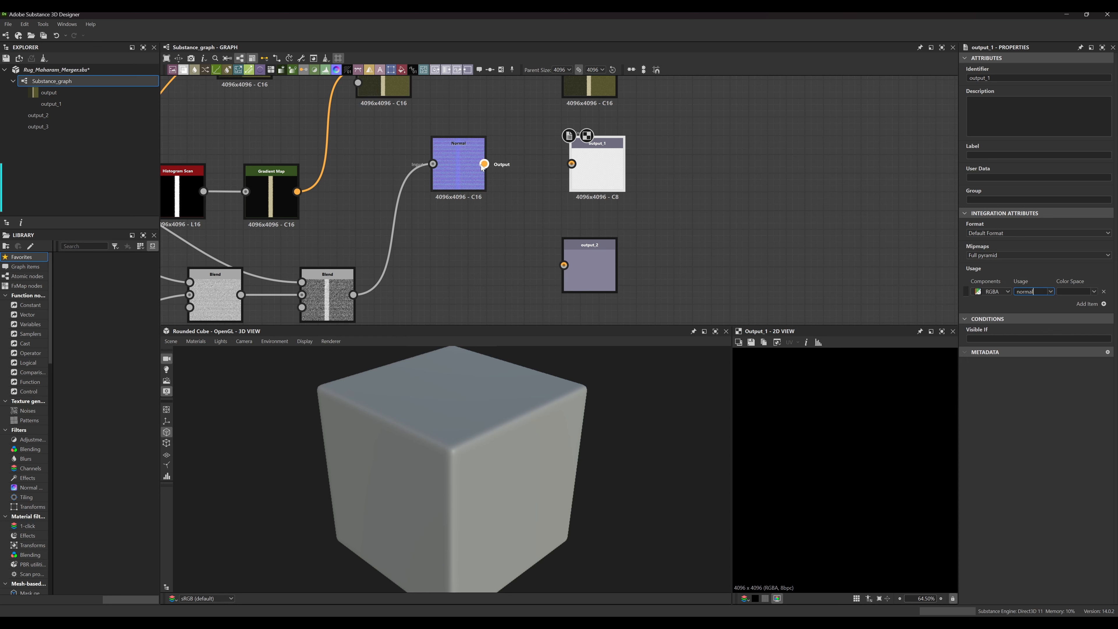
left_click_drag(484, 164, 571, 164)
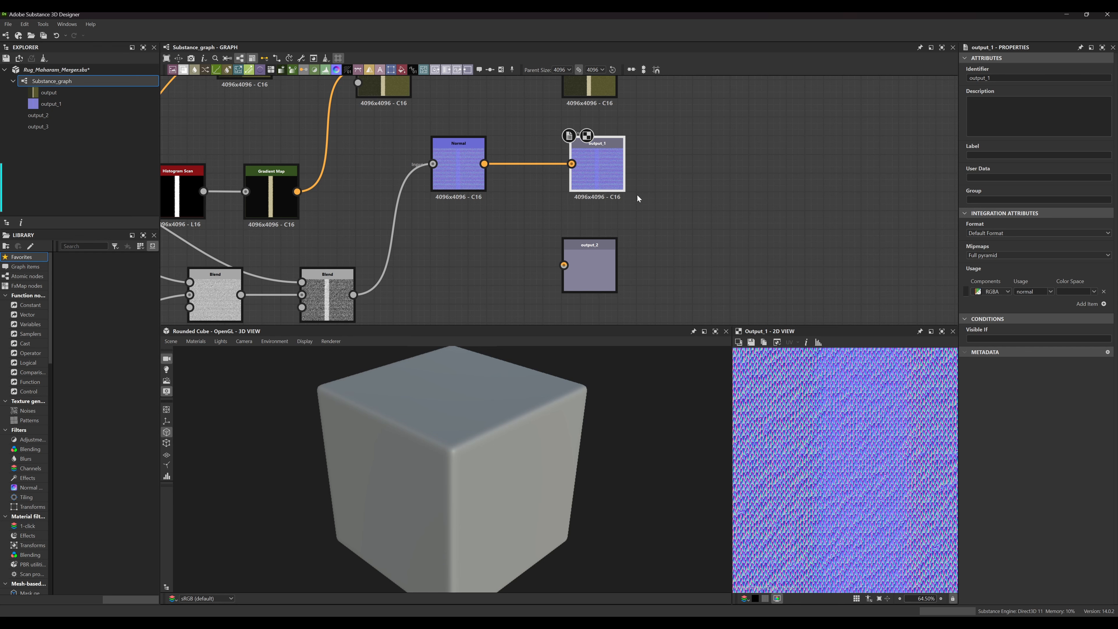
middle_click_drag(684, 222, 695, 216)
left_click_drag(611, 156, 603, 156)
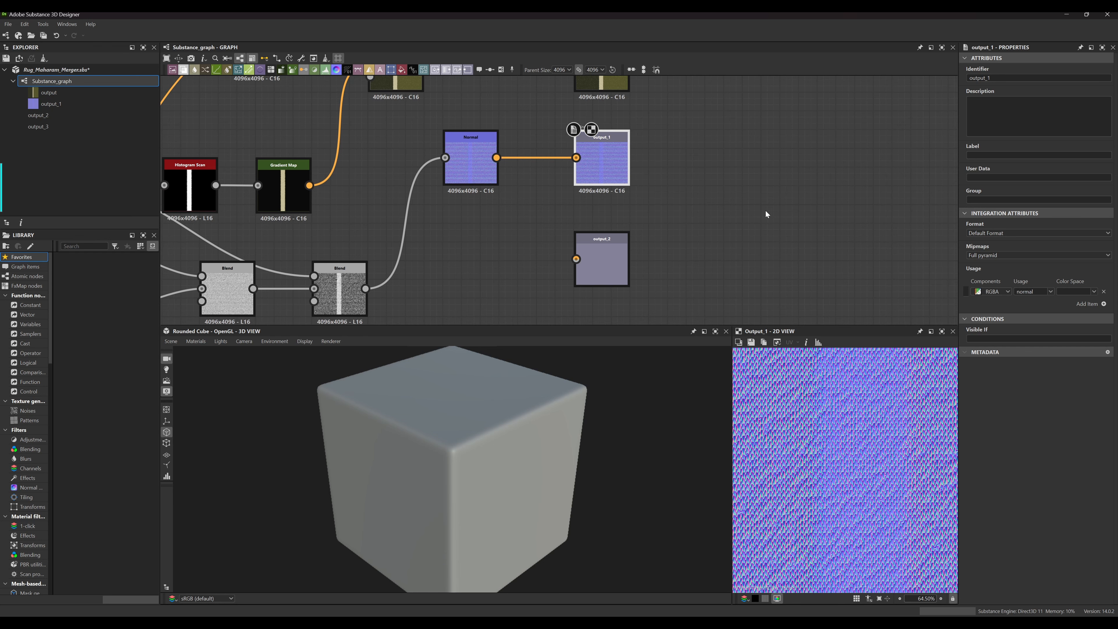
Add a usage item to output_2 and set its usage to roughness
middle_click_drag(665, 227, 695, 164)
left_click(648, 207)
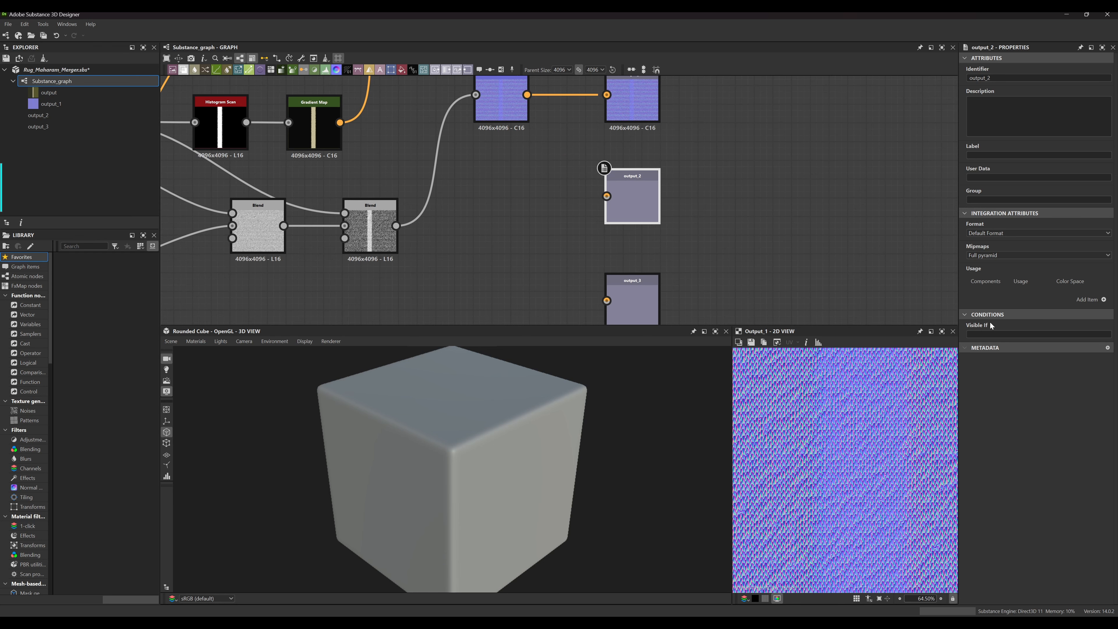
left_click(1104, 299)
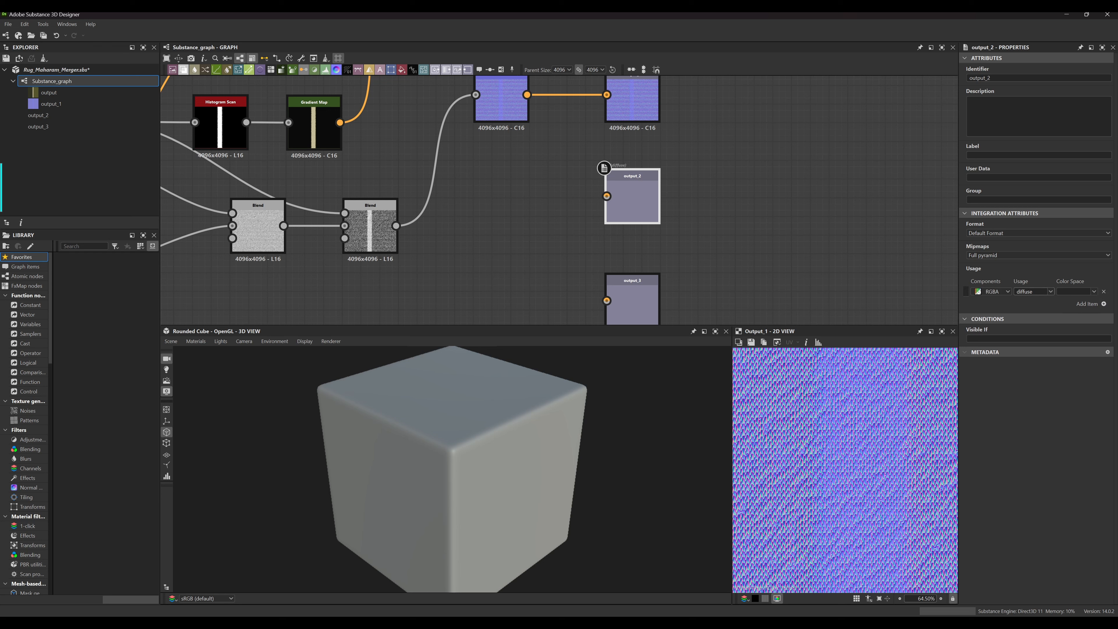
left_click(1051, 293)
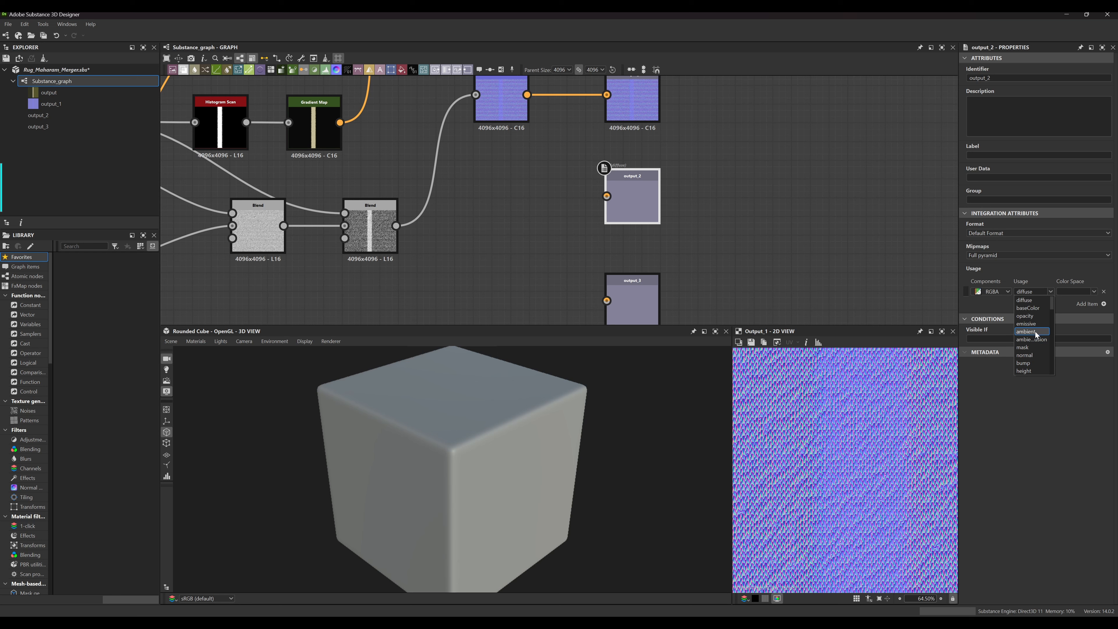
scroll(1037, 335, "down", 1)
scroll(1043, 337, "down", 1)
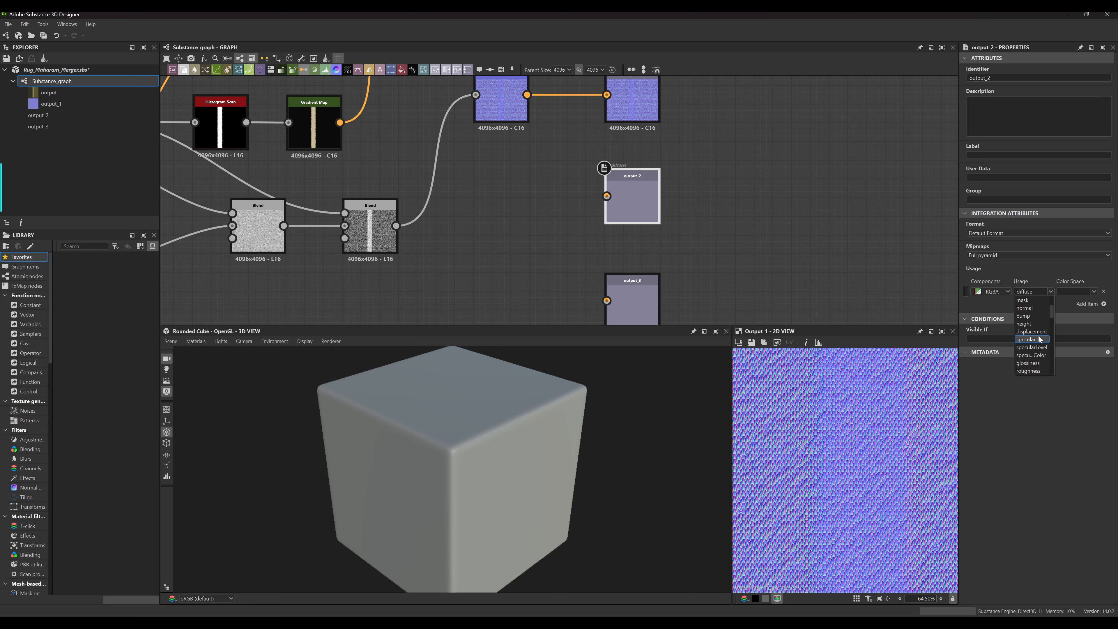
scroll(1044, 347, "down", 1)
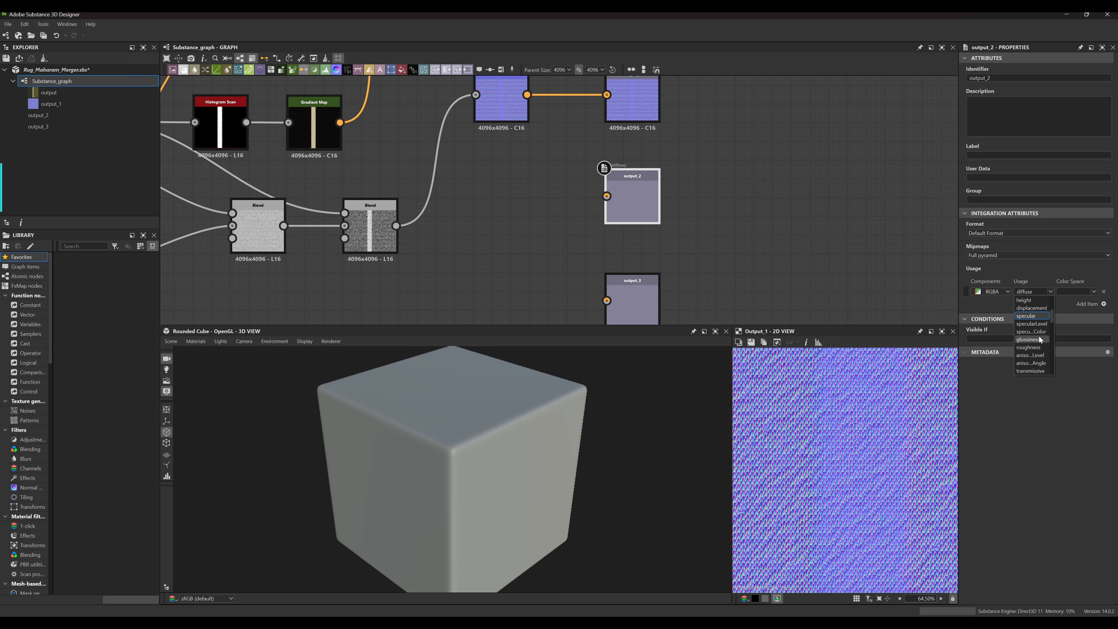
left_click(1029, 347)
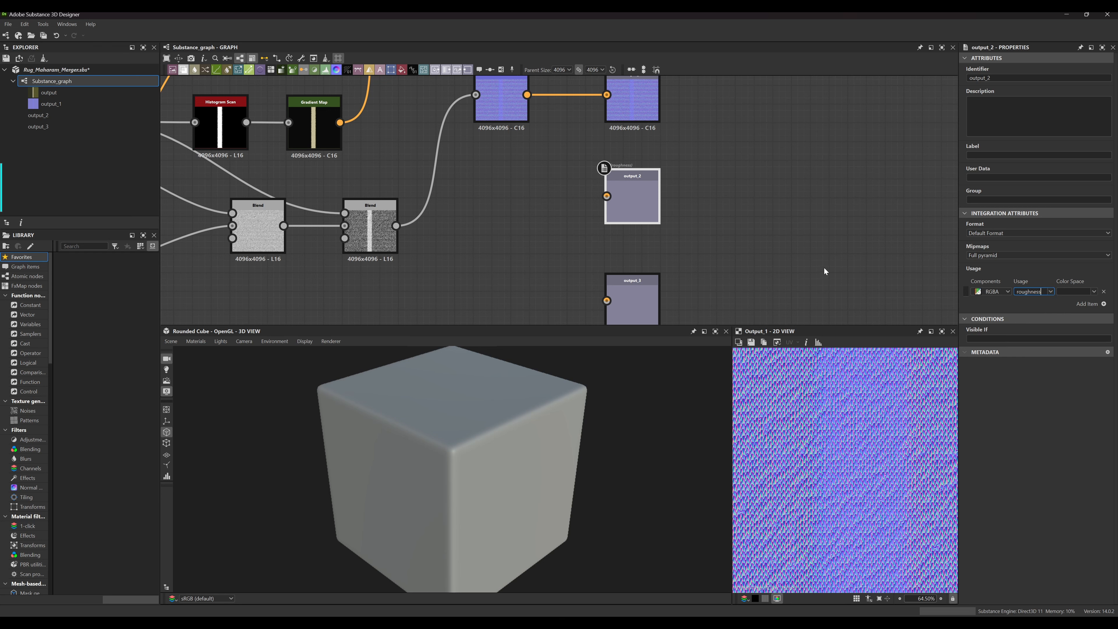
middle_click_drag(710, 213, 712, 237)
scroll(722, 219, "down", 2)
scroll(678, 209, "up", 3)
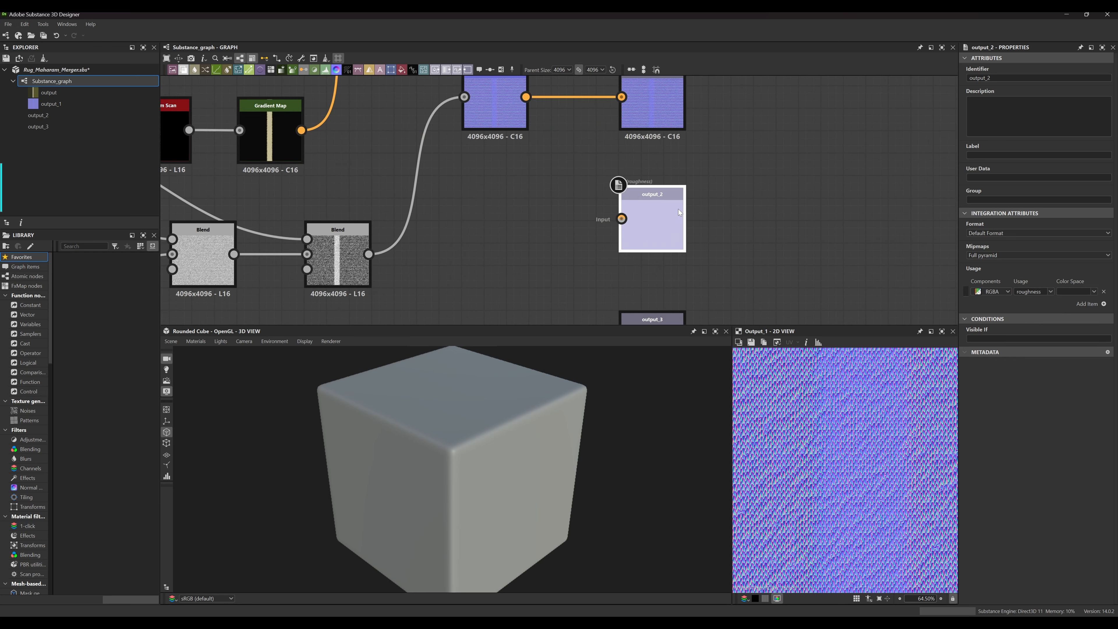
middle_click_drag(584, 209, 676, 171)
middle_click_drag(605, 213, 697, 166)
scroll(636, 197, "down", 2)
middle_click_drag(641, 196, 748, 218)
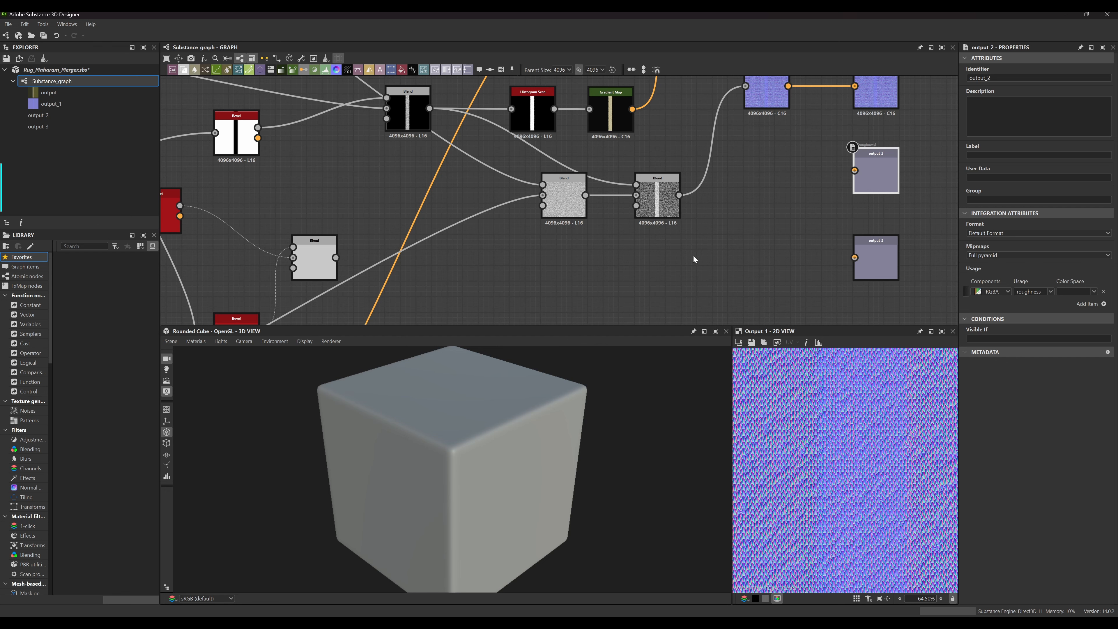
middle_click_drag(753, 195, 740, 216)
left_click(771, 200)
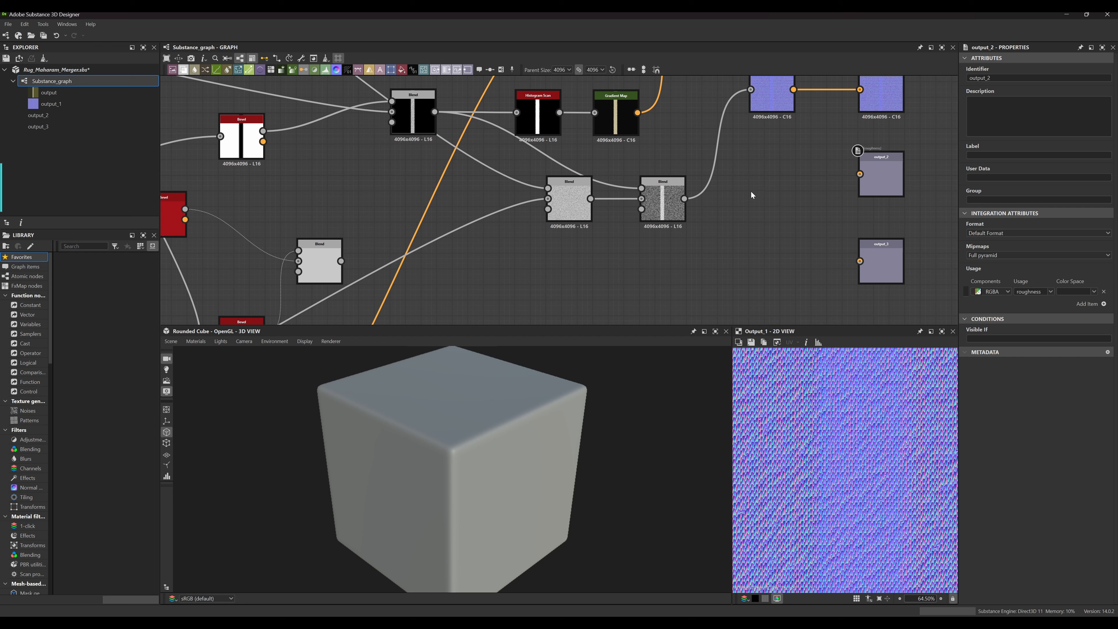
key("space")
type("co")
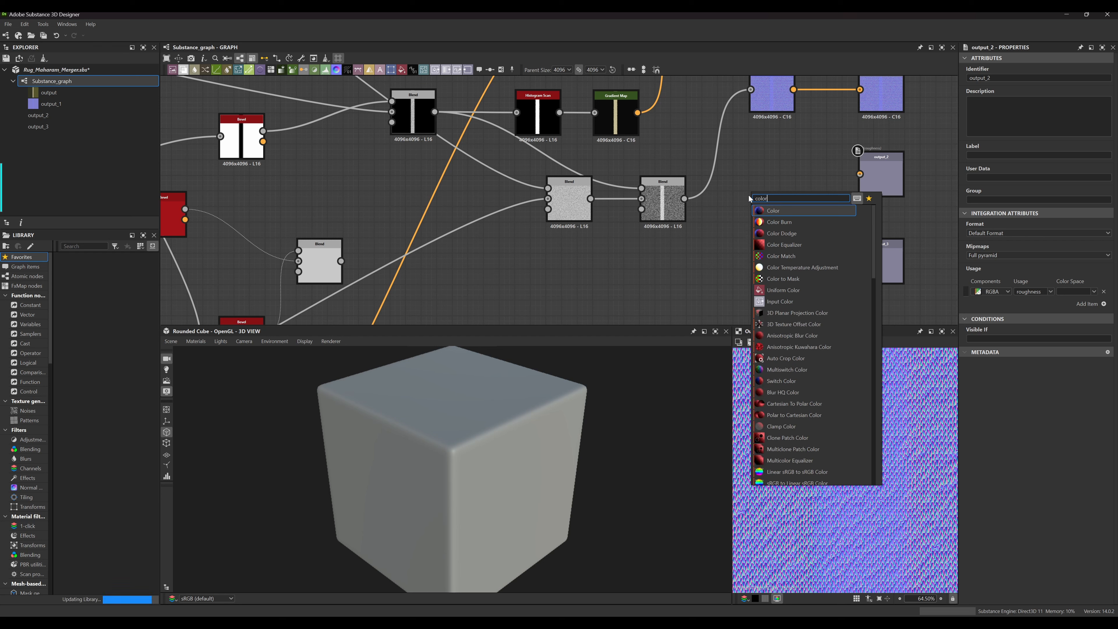
type("lor")
left_click(777, 212)
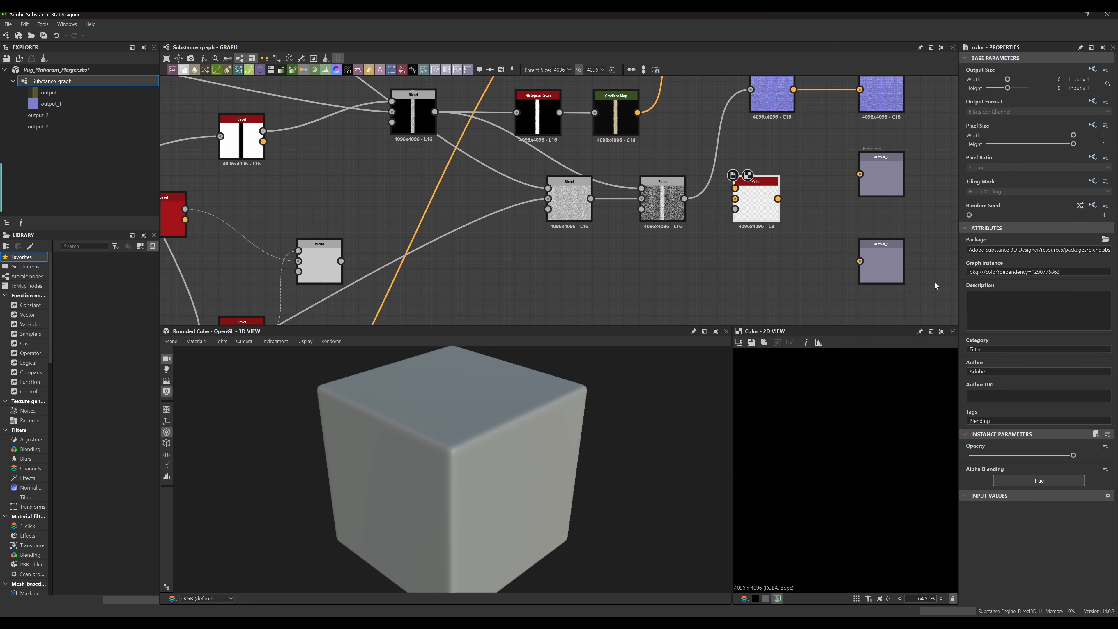
scroll(762, 211, "up", 3)
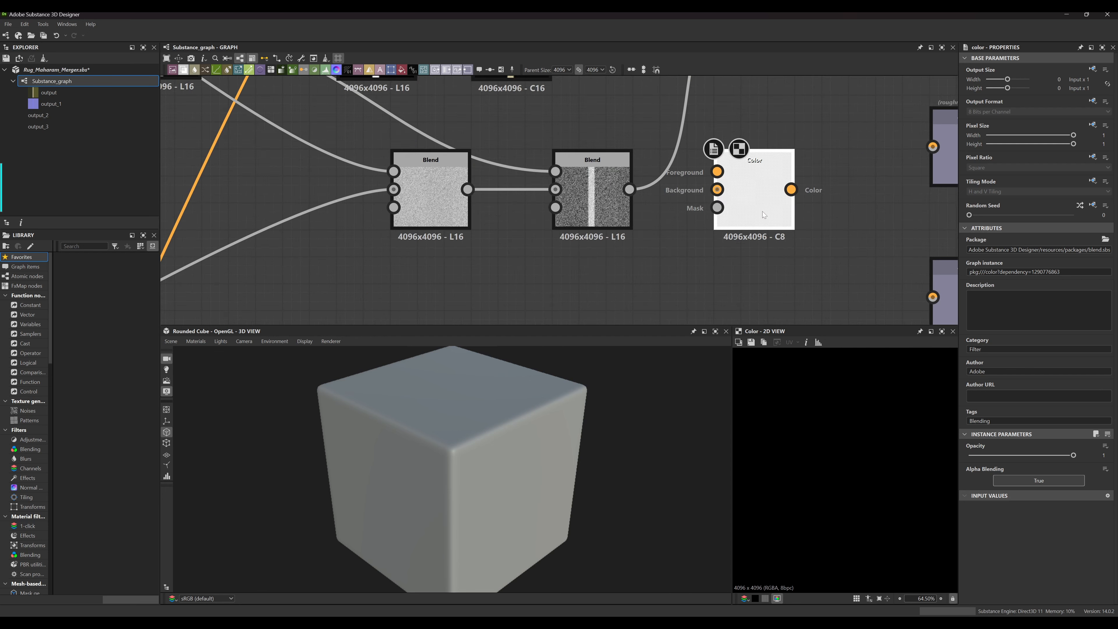
scroll(758, 178, "up", 3)
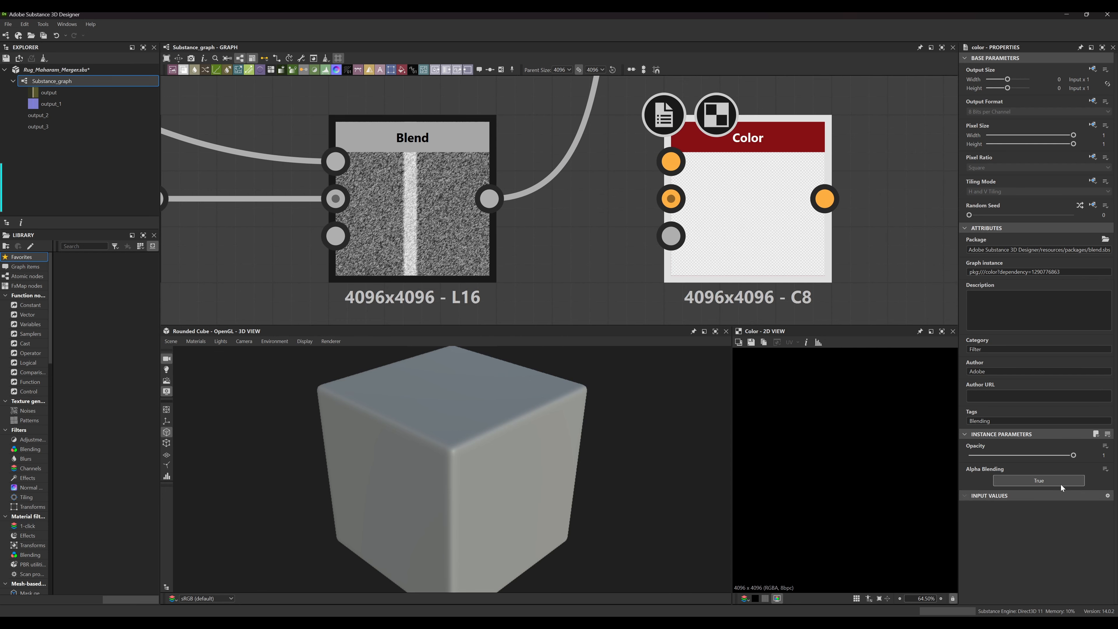
scroll(803, 255, "down", 4)
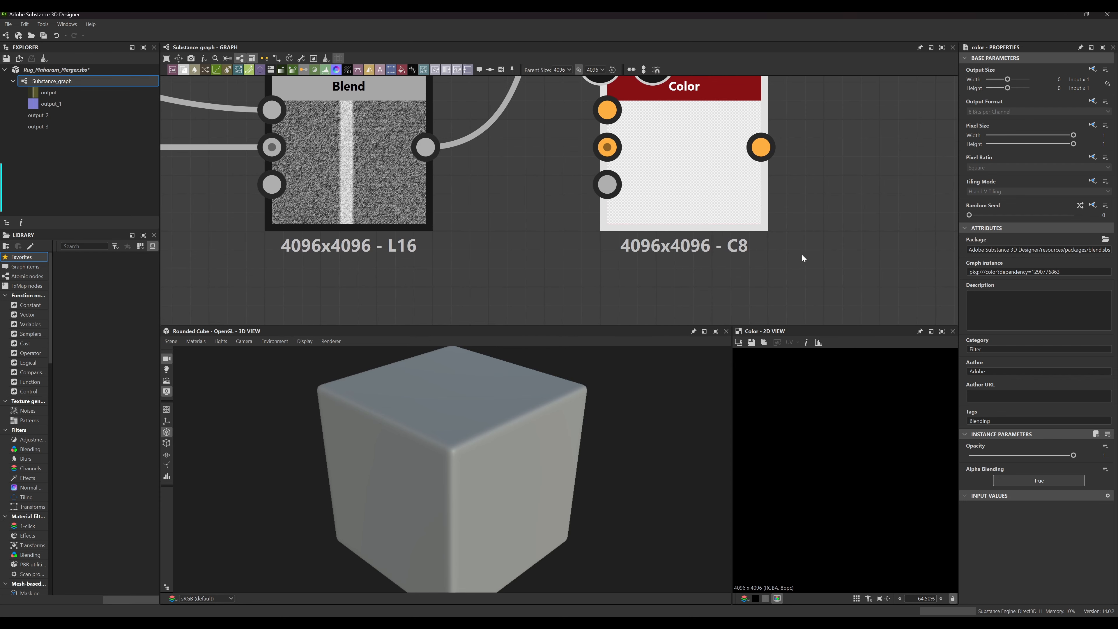
middle_click_drag(806, 255, 762, 225)
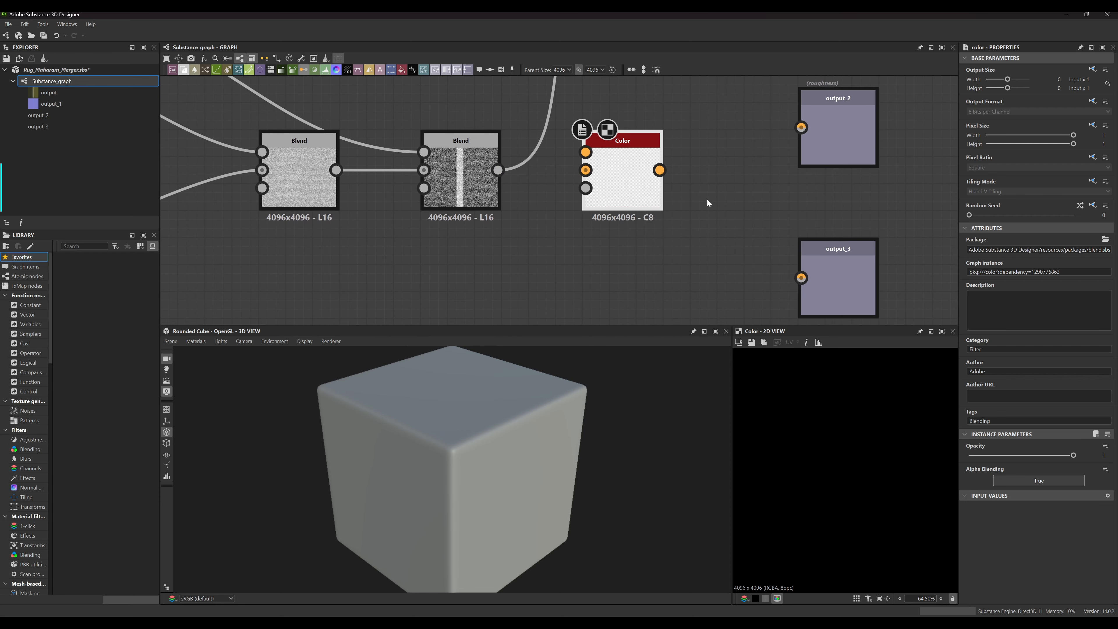
key("Delete")
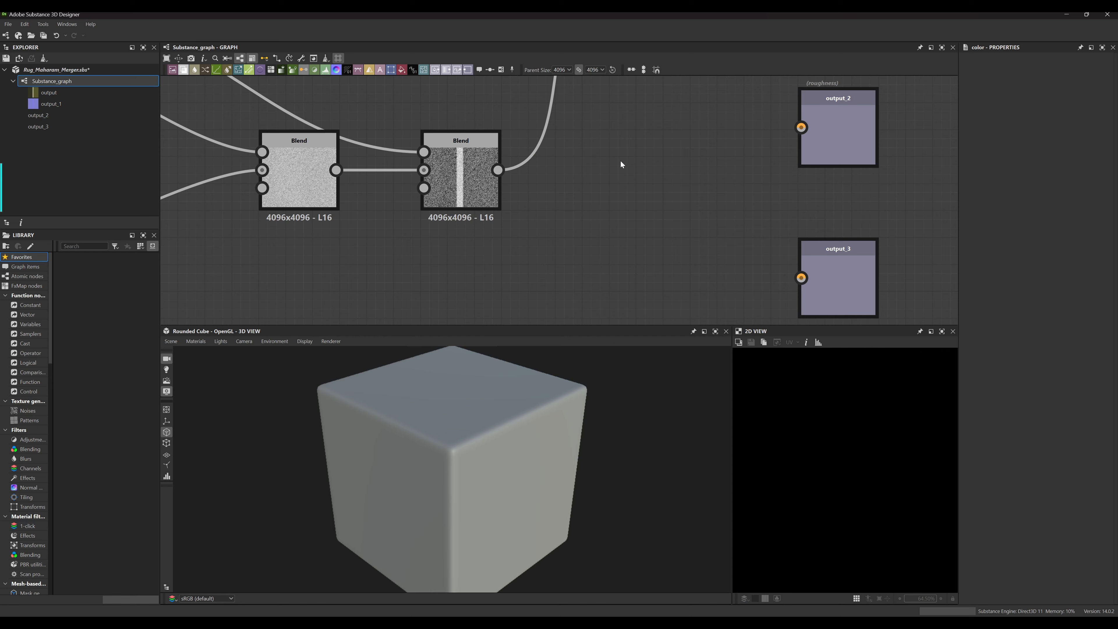
Add a Gradient Map node before output_2 and set its black gradient key to the neutral grey #b9b9b9
scroll(612, 172, "down", 2)
key("space")
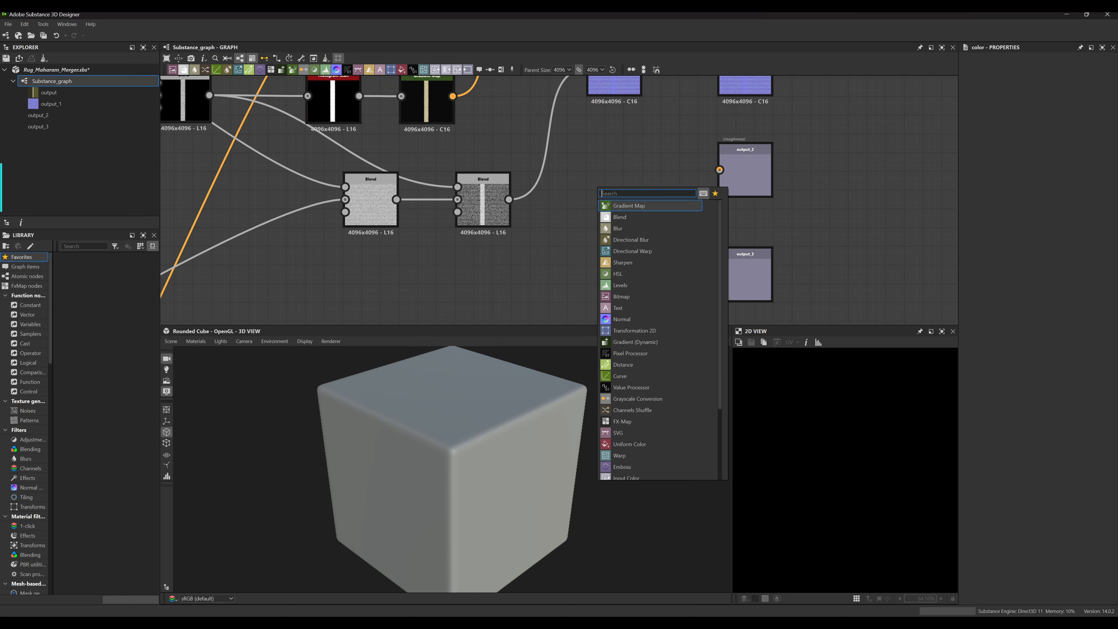
left_click(625, 203)
scroll(591, 184, "up", 3)
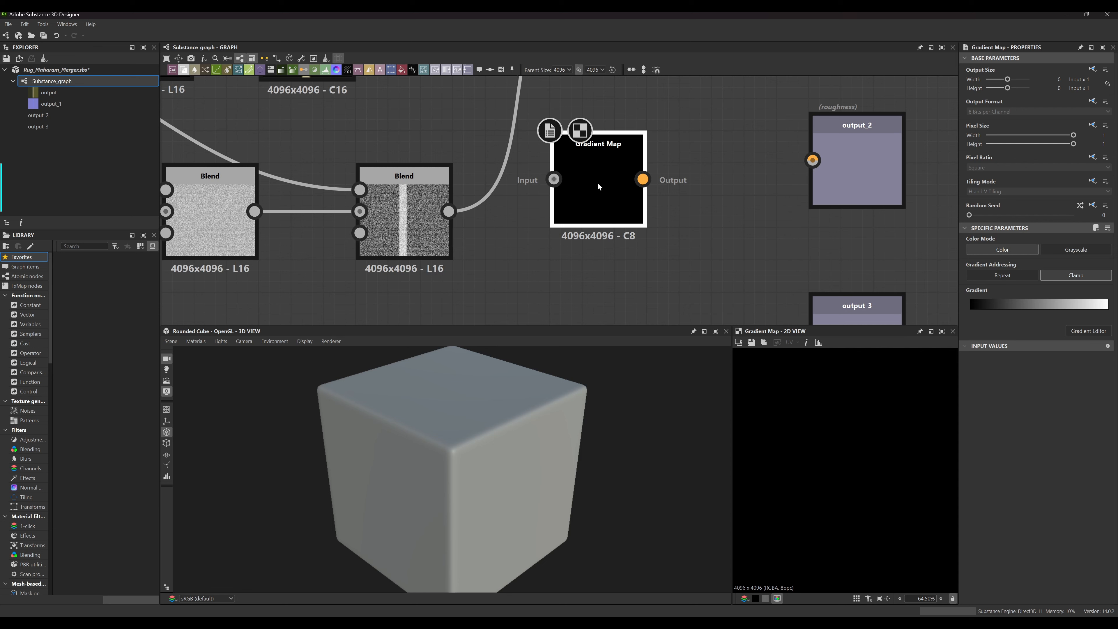
left_click(971, 310)
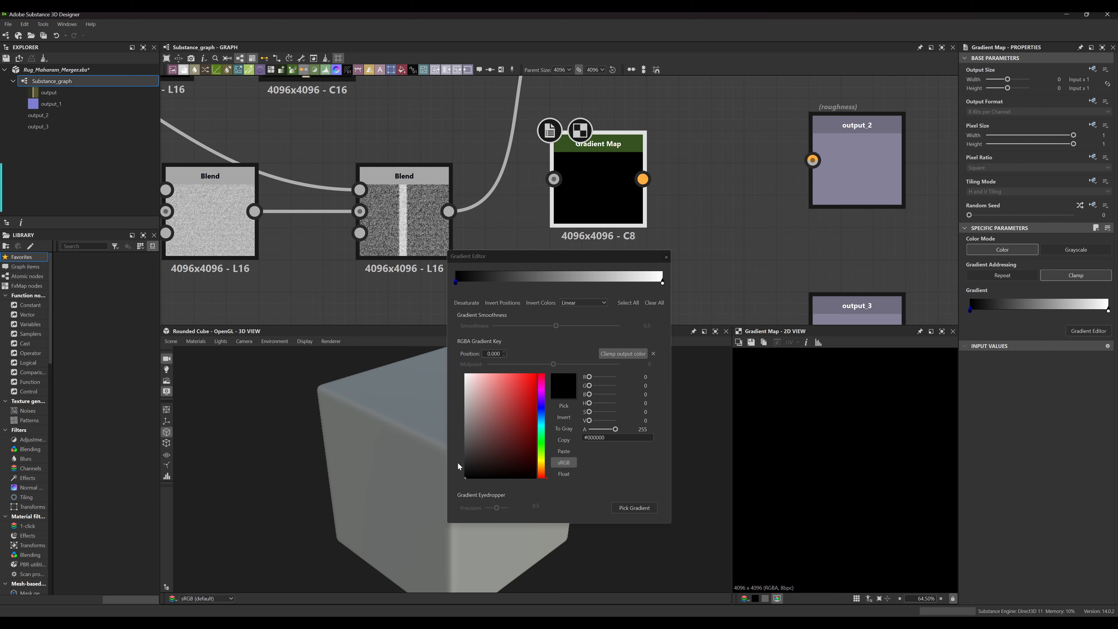
left_click(471, 400)
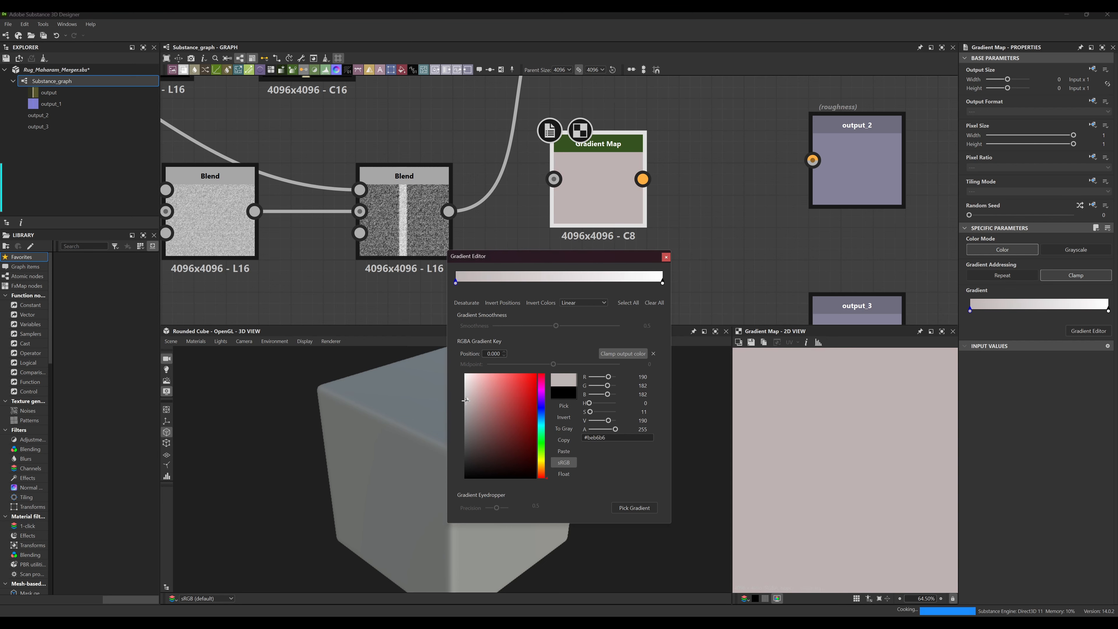
left_click_drag(470, 400, 455, 402)
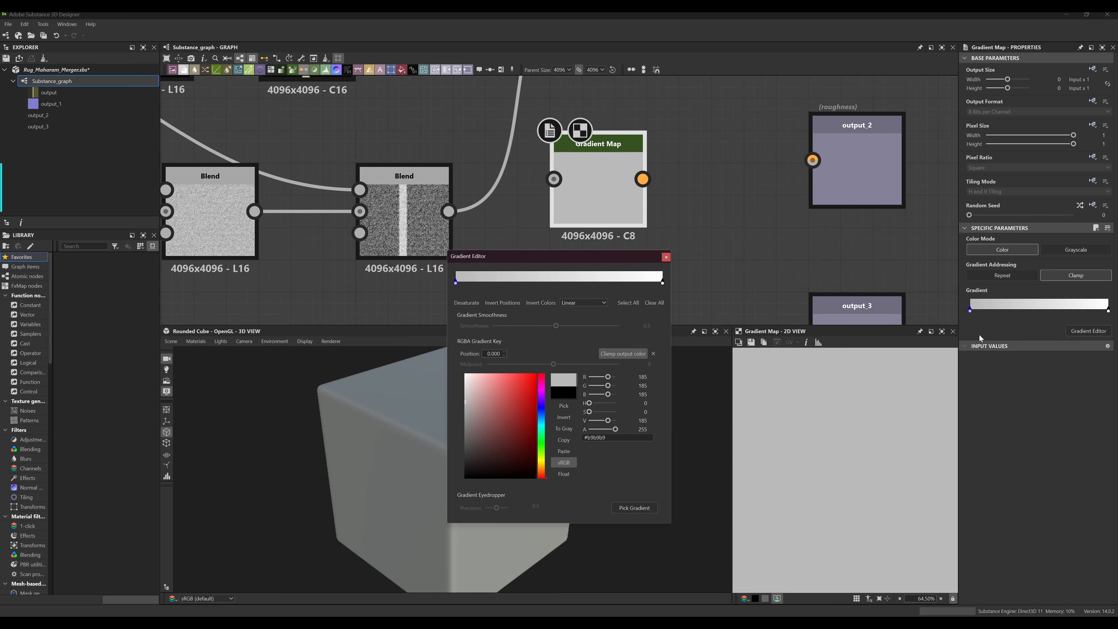
left_click(666, 257)
Connect the grey Gradient Map to the input of output_2 and position it below the Normal node
middle_click_drag(648, 181, 615, 226)
left_click_drag(609, 224, 771, 213)
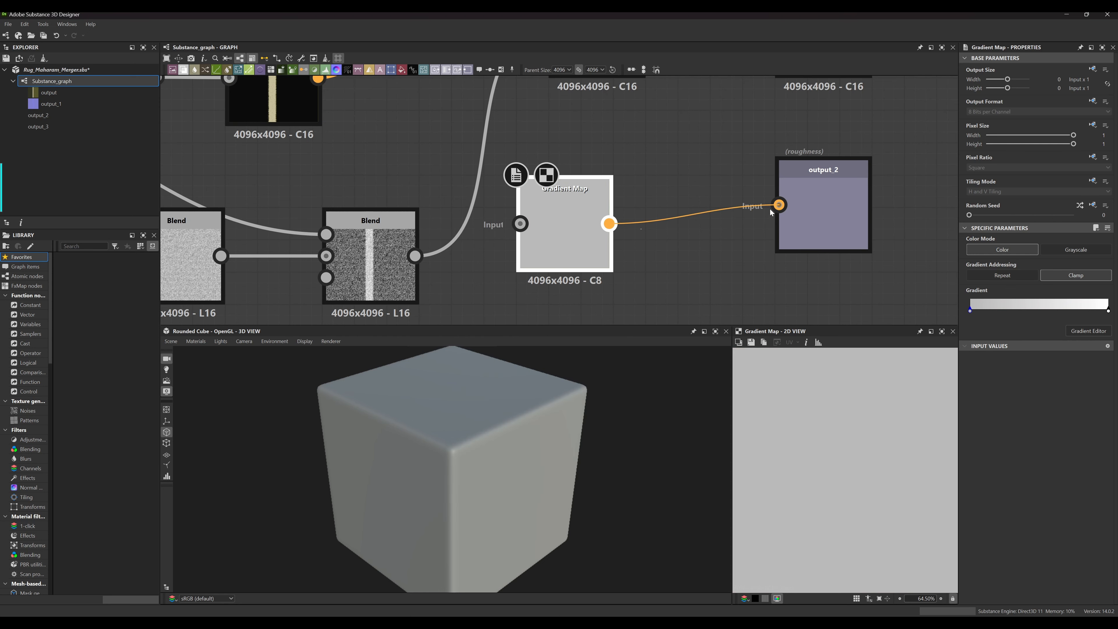
middle_click_drag(745, 229, 695, 220)
left_click(758, 207)
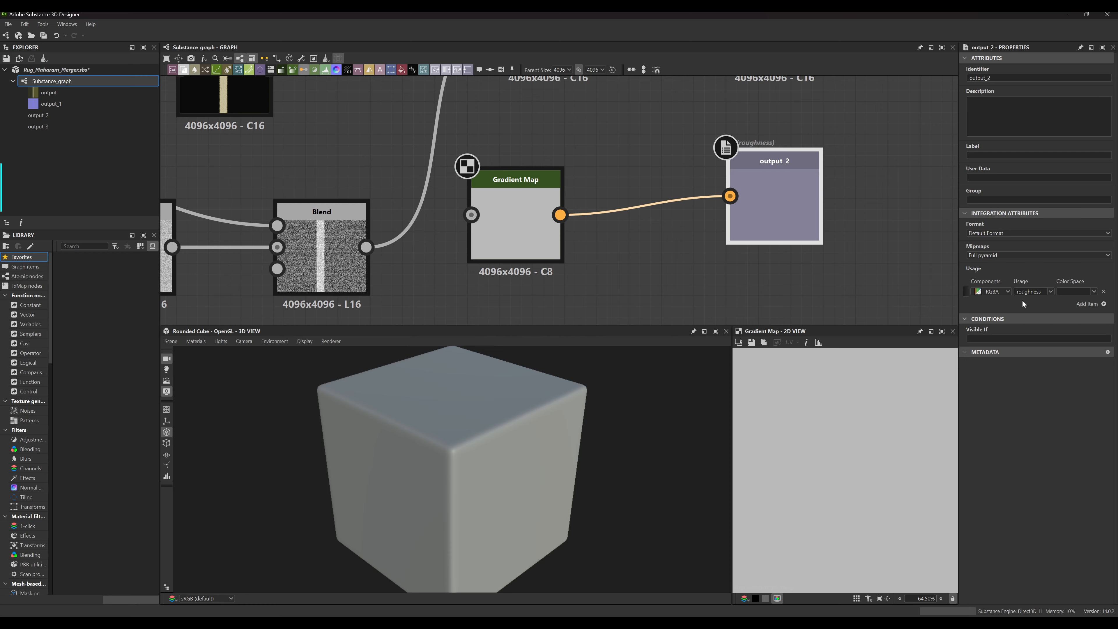
scroll(666, 289, "down", 5)
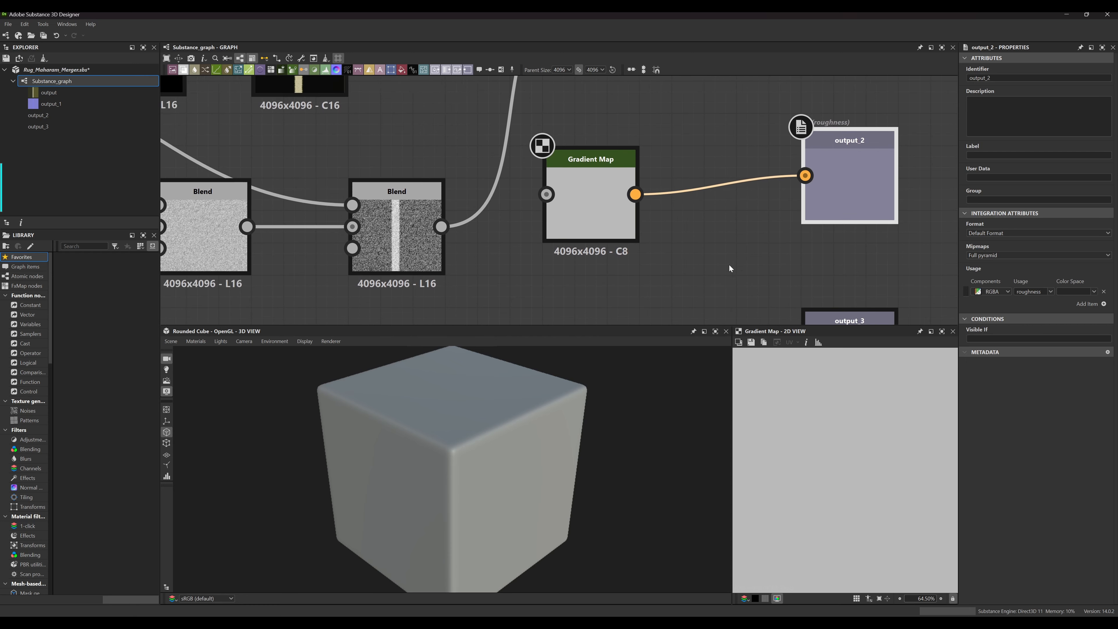
left_click_drag(630, 239, 641, 238)
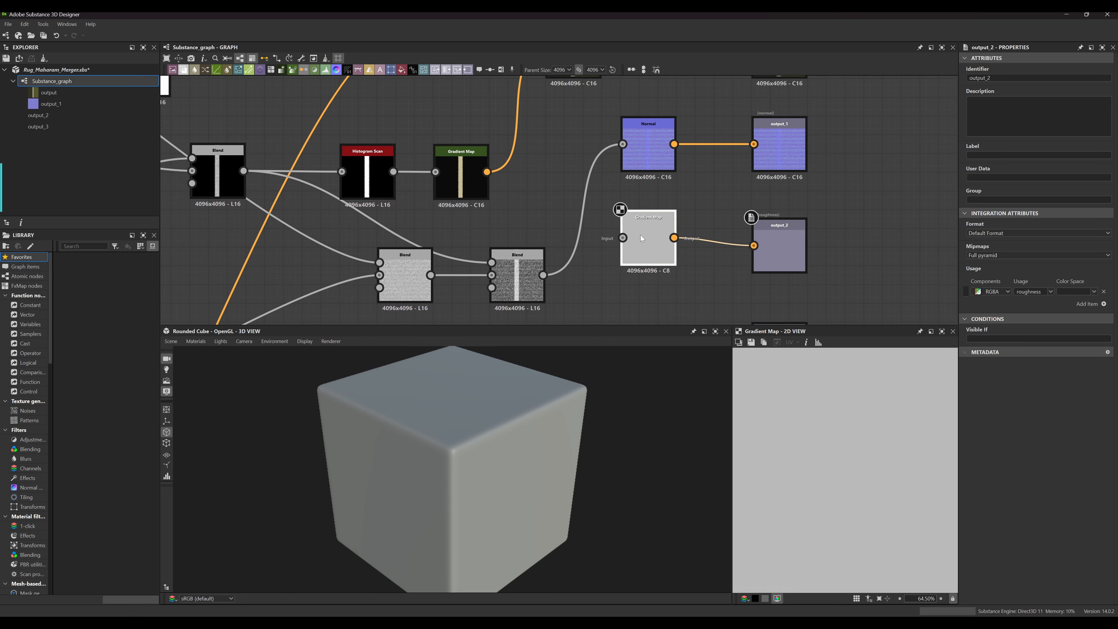
Preview the Max (Lighten) Blend and the Overlay Blend in 2D to compare their grayscale patterns as possible height maps
middle_click_drag(548, 265, 591, 115)
scroll(569, 182, "down", 4)
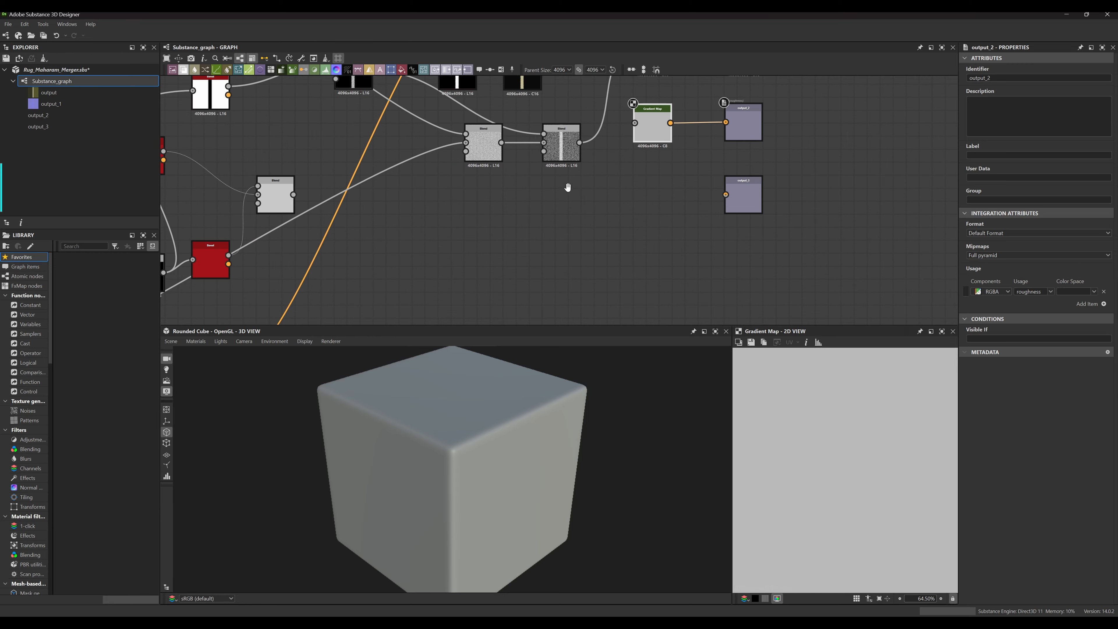
scroll(562, 192, "up", 8)
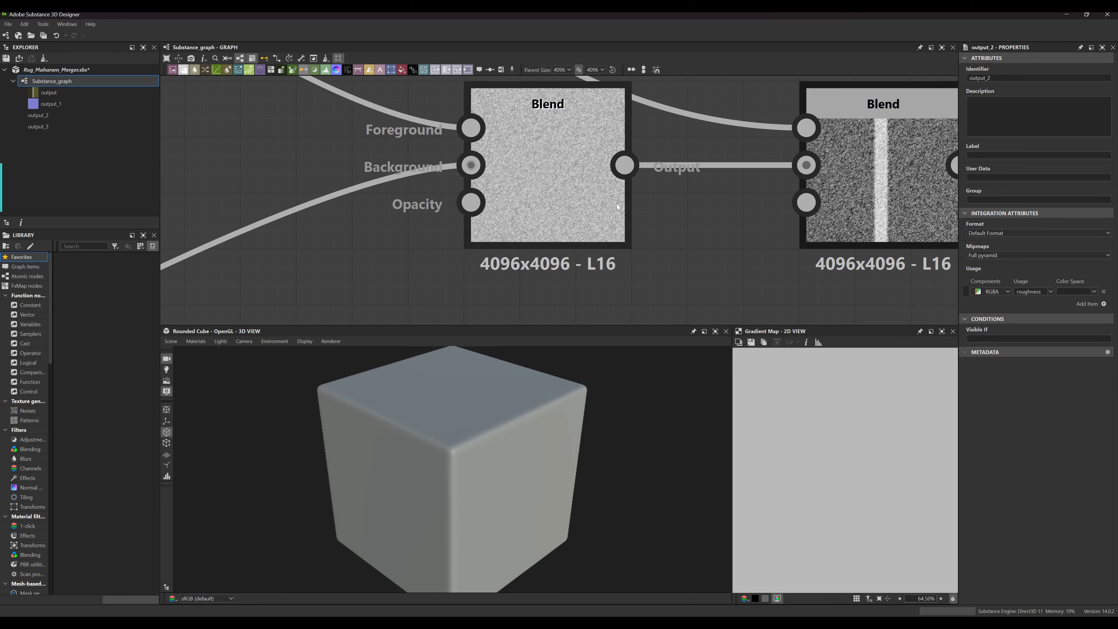
double_click(554, 196)
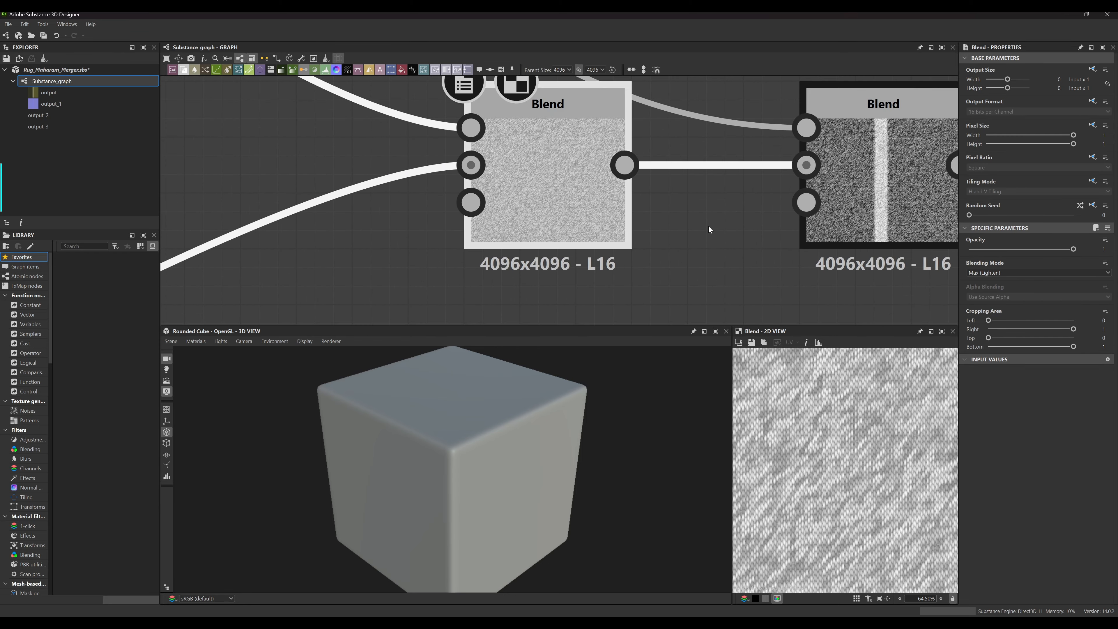
scroll(676, 256, "down", 5)
scroll(581, 240, "up", 3)
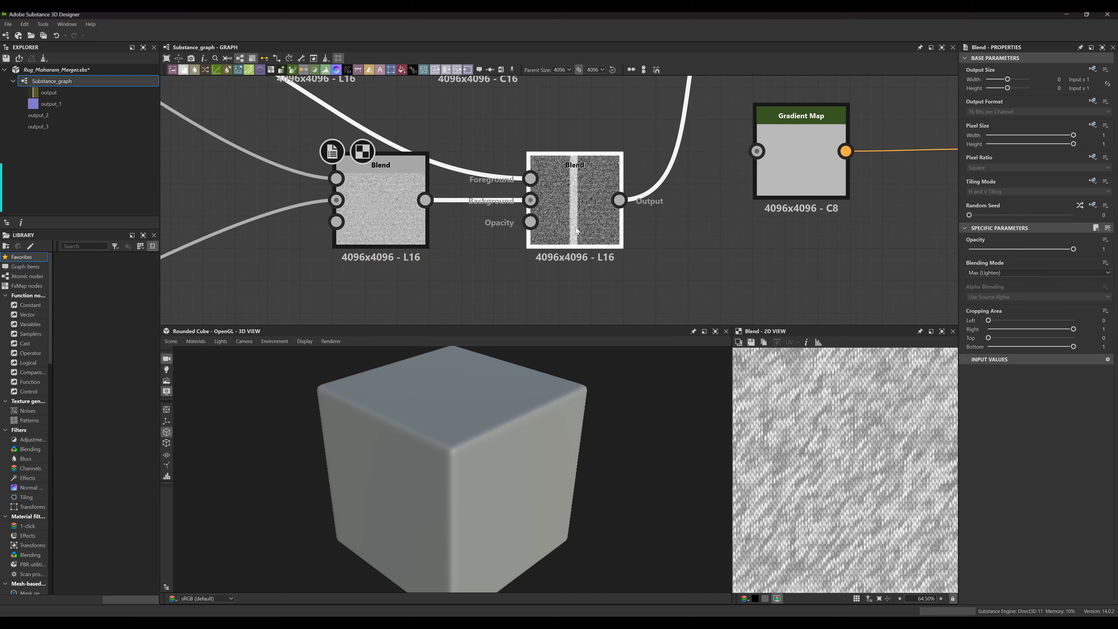
double_click(578, 231)
scroll(812, 488, "up", 4)
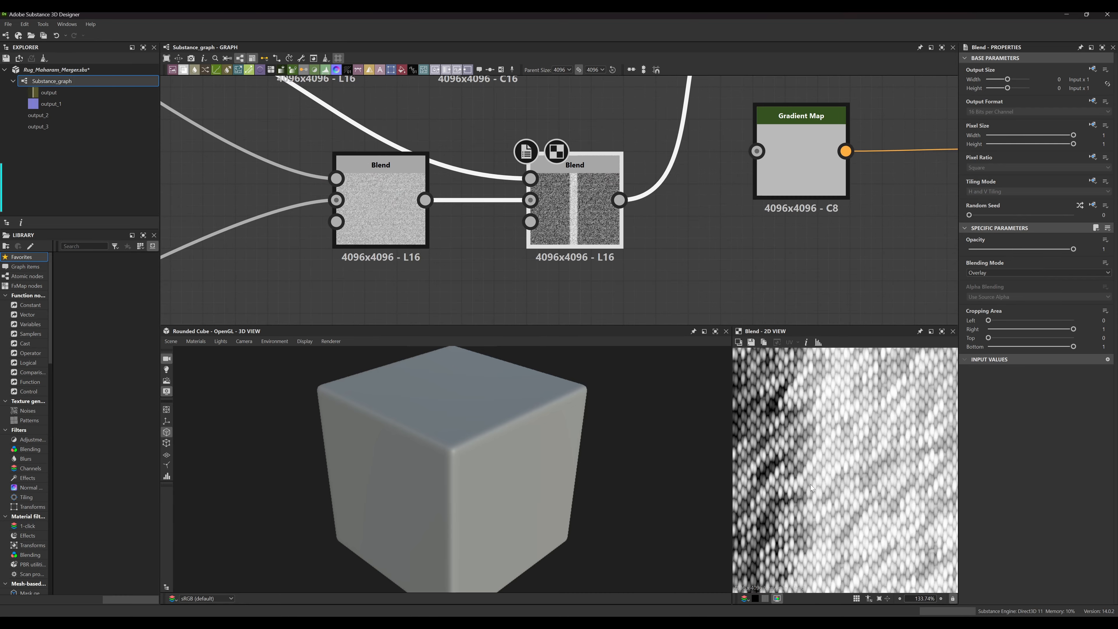
scroll(812, 488, "down", 15)
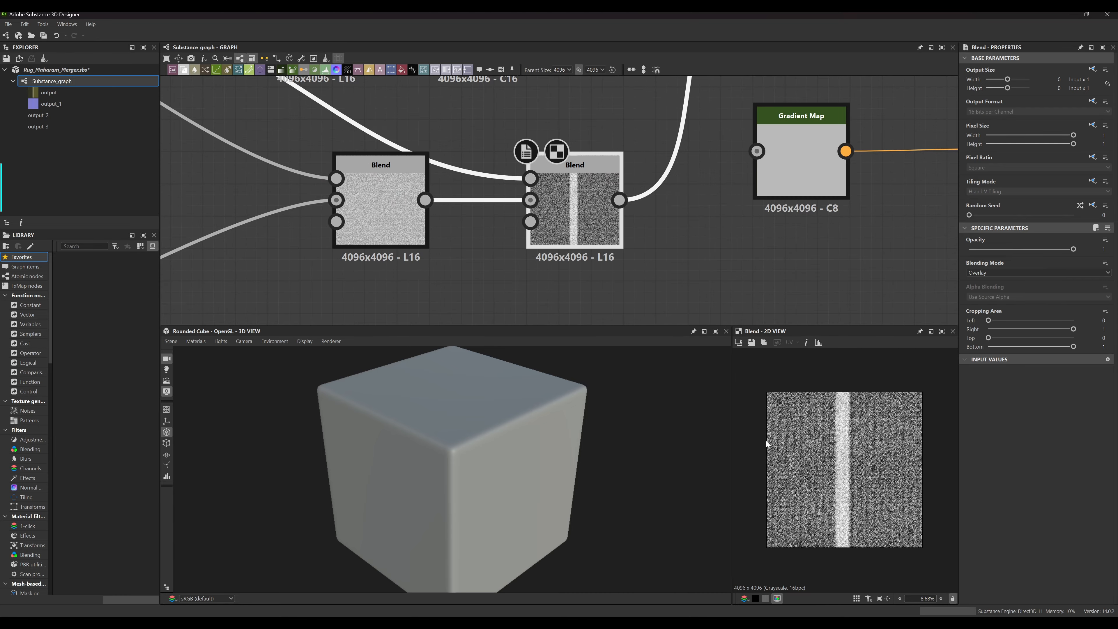
scroll(596, 251, "up", 3)
middle_click_drag(286, 225, 460, 127)
left_click(475, 145)
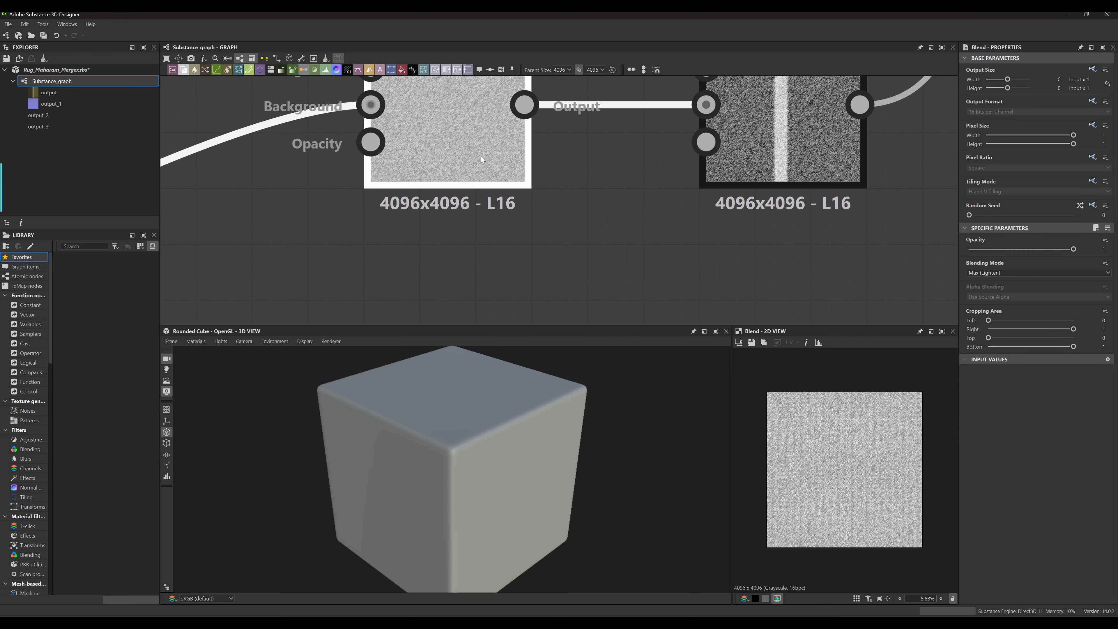
scroll(816, 446, "up", 5)
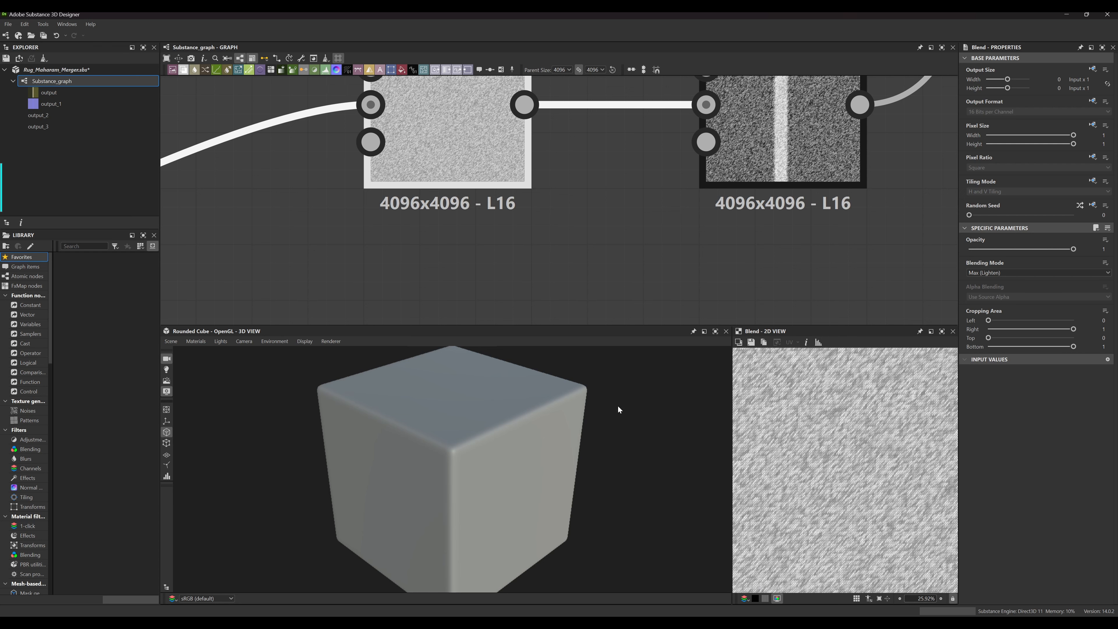
Add a usage item to output_3 and set its usage to height
middle_click_drag(639, 201, 430, 247)
scroll(491, 255, "down", 6)
middle_click_drag(643, 236, 601, 247)
scroll(565, 262, "down", 3)
scroll(612, 264, "up", 2)
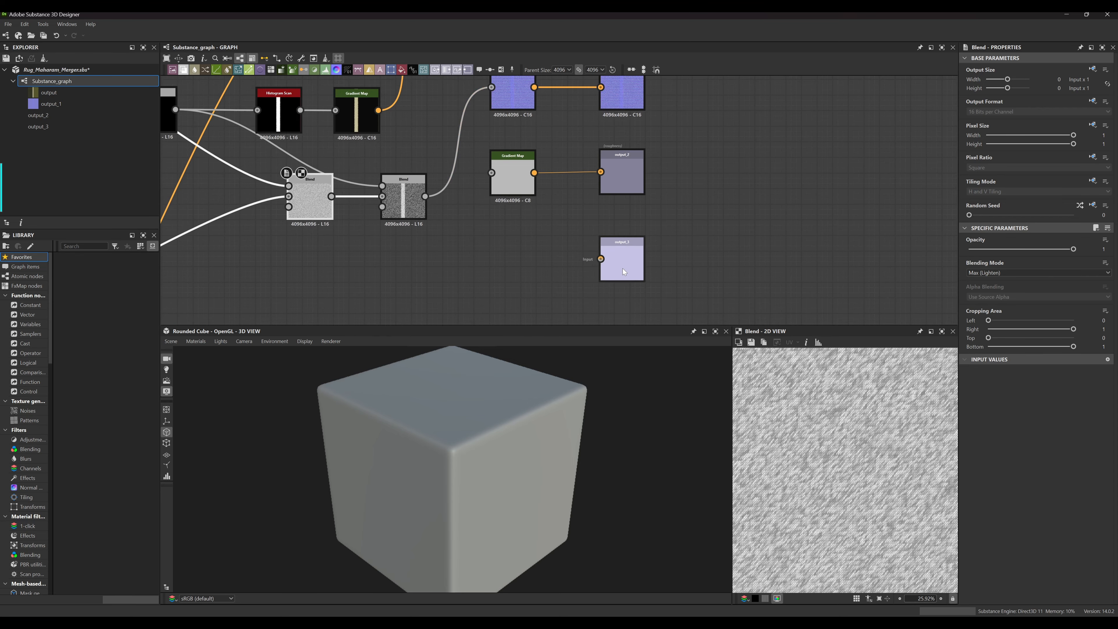
left_click_drag(615, 259, 624, 268)
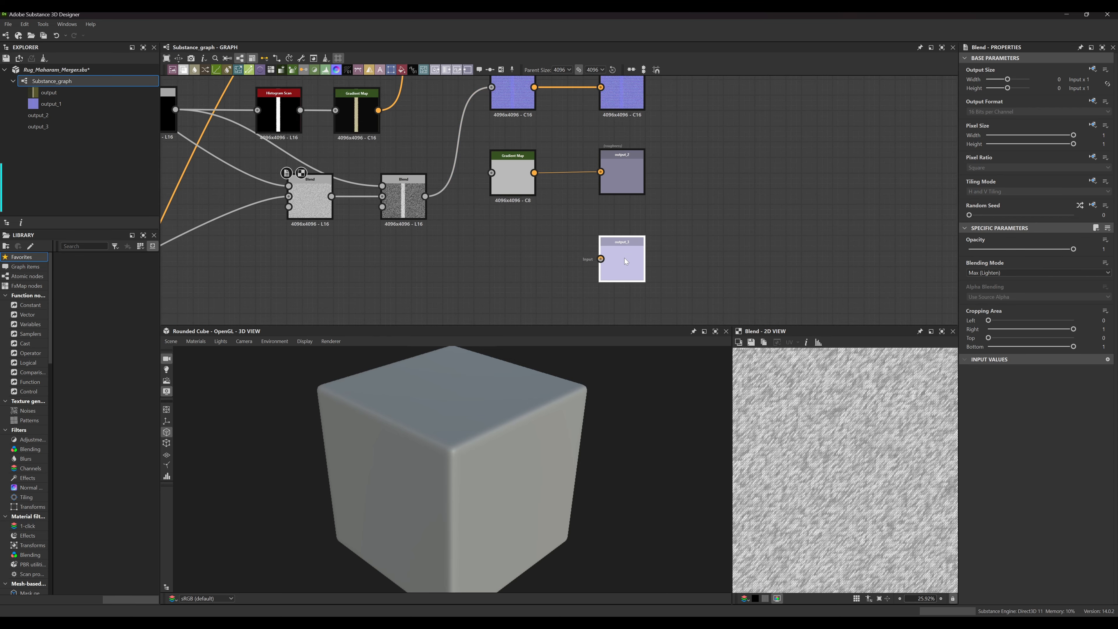
left_click(625, 258)
scroll(463, 209, "up", 3)
middle_click_drag(617, 249, 614, 237)
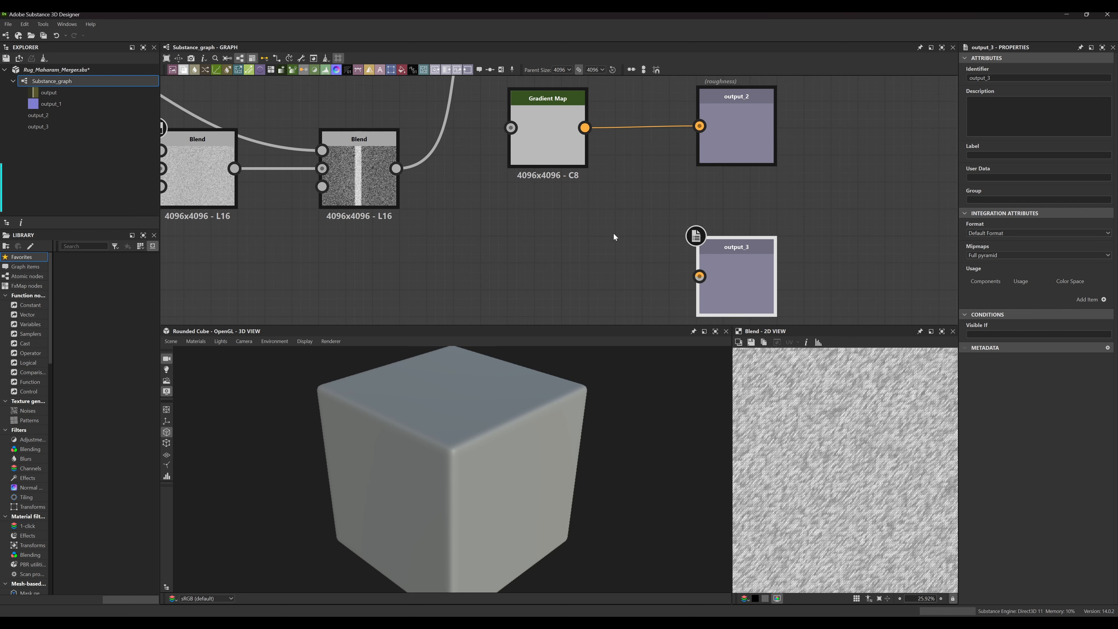
scroll(404, 189, "down", 2)
middle_click_drag(264, 203, 296, 188)
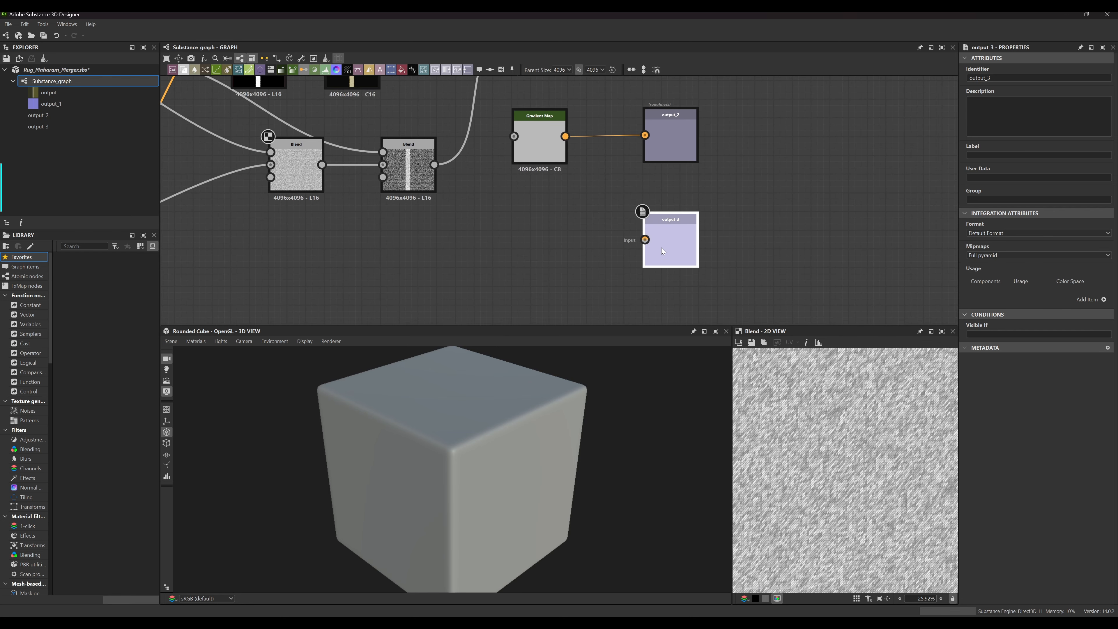
left_click(1103, 300)
left_click(1051, 292)
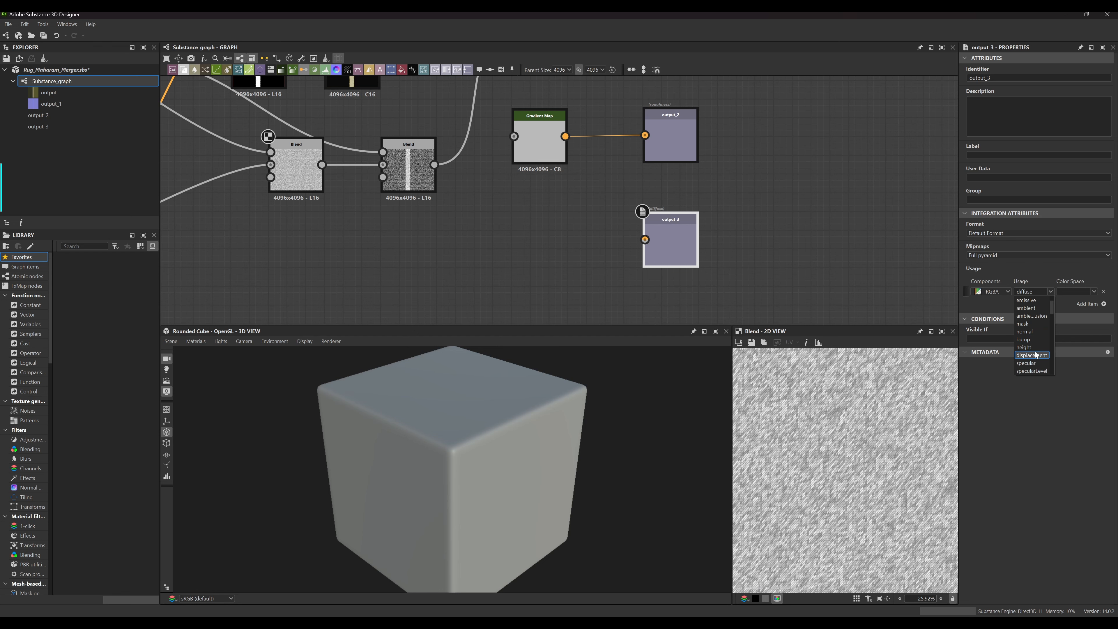
left_click(1035, 351)
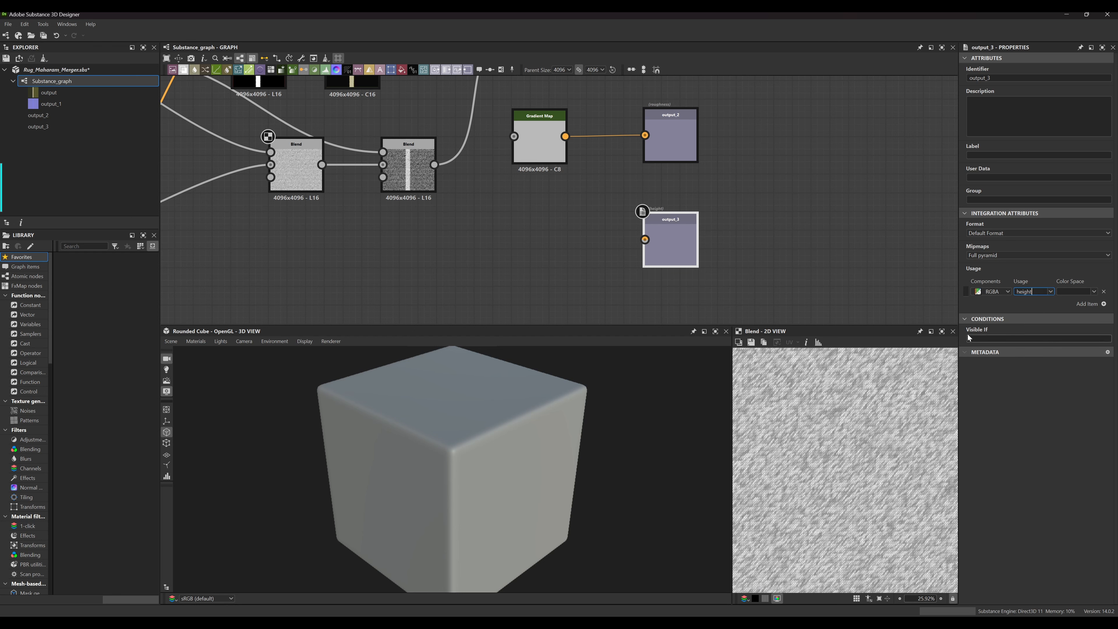
Change the identifier of the base colour output node to BaseColor
scroll(700, 211, "up", 2)
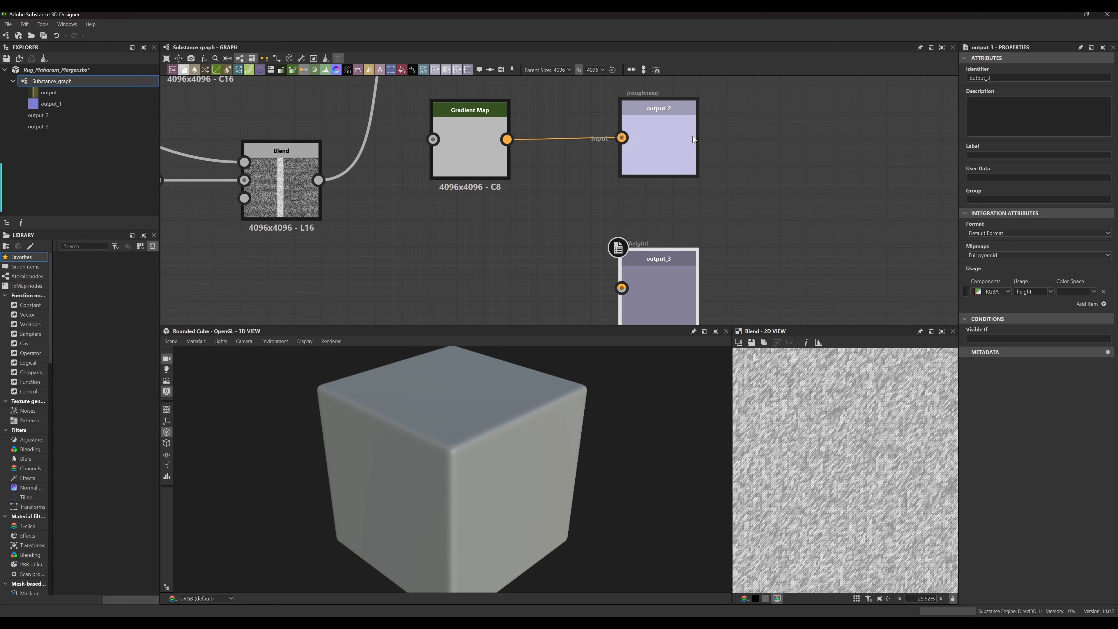
scroll(734, 278, "up", 5)
scroll(693, 184, "up", 2)
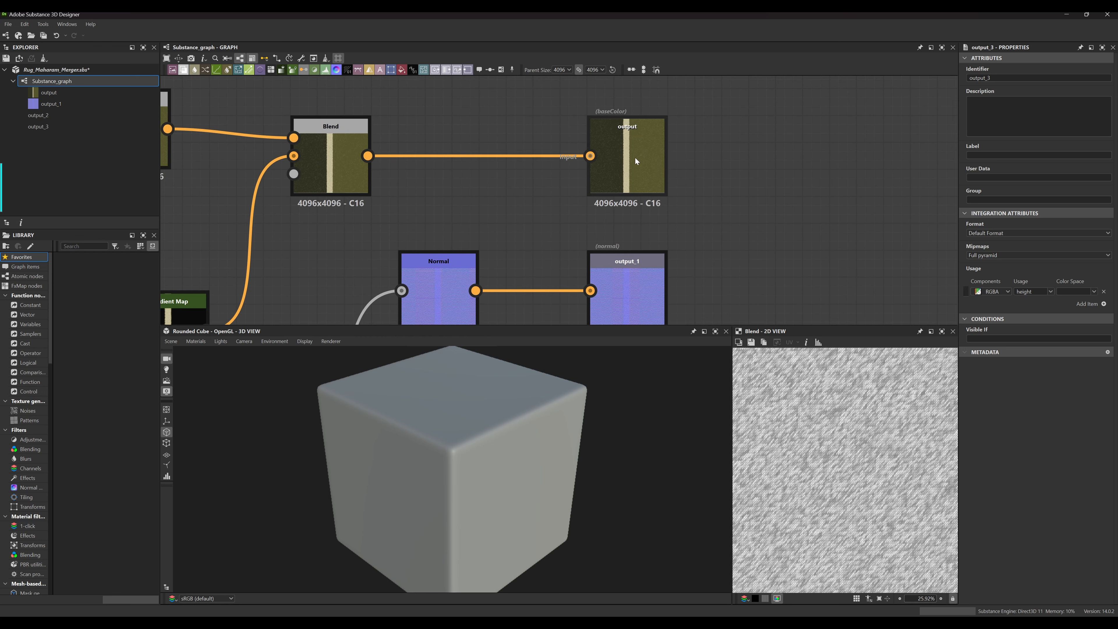
left_click(635, 157)
double_click(1013, 78)
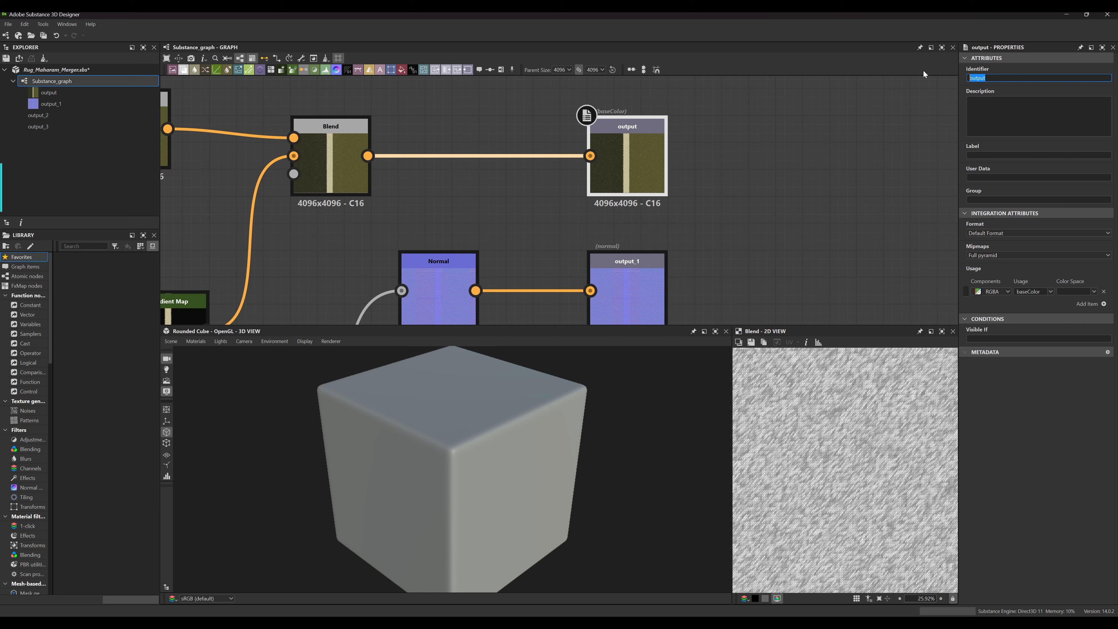
type("BaseColor")
key("Return")
Change the identifier of output_1 to Normal
left_click(642, 268)
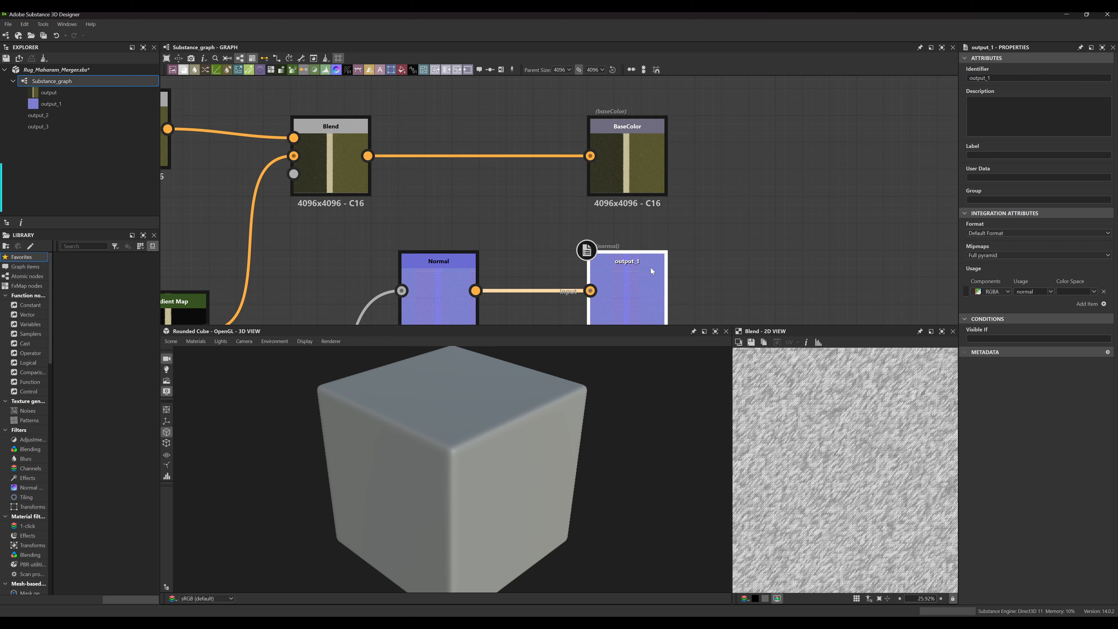
left_click_drag(992, 79, 938, 71)
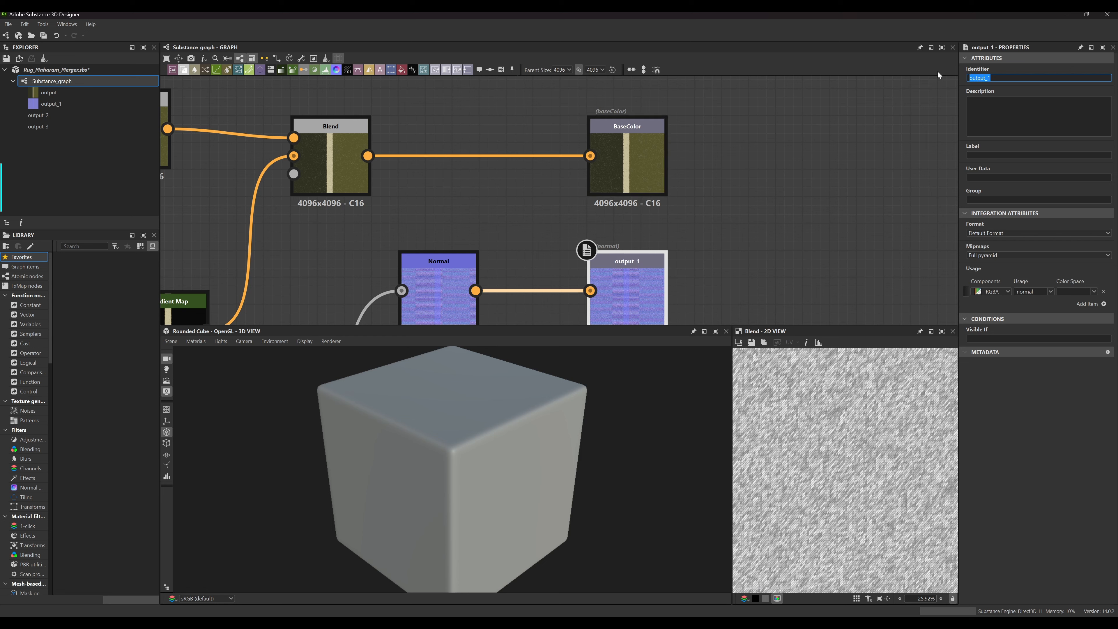
type("Normal")
Change the identifier of output_2 to Roughness and save all open packages
middle_click_drag(679, 287, 739, 86)
left_click(694, 216)
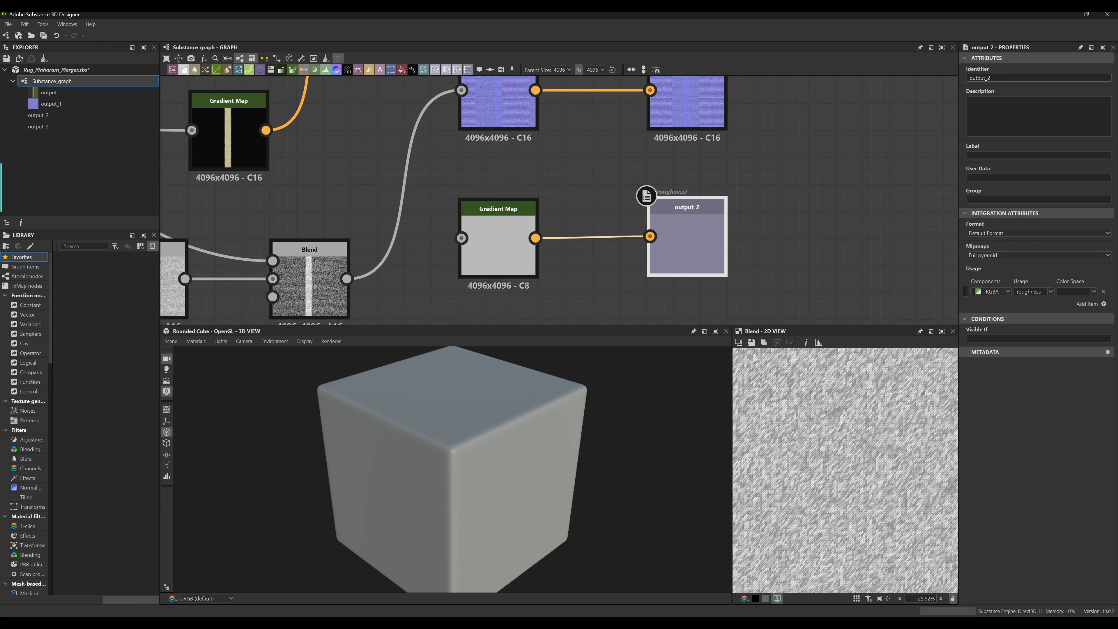
left_click_drag(992, 78, 889, 66)
type("Roughness")
key("Return")
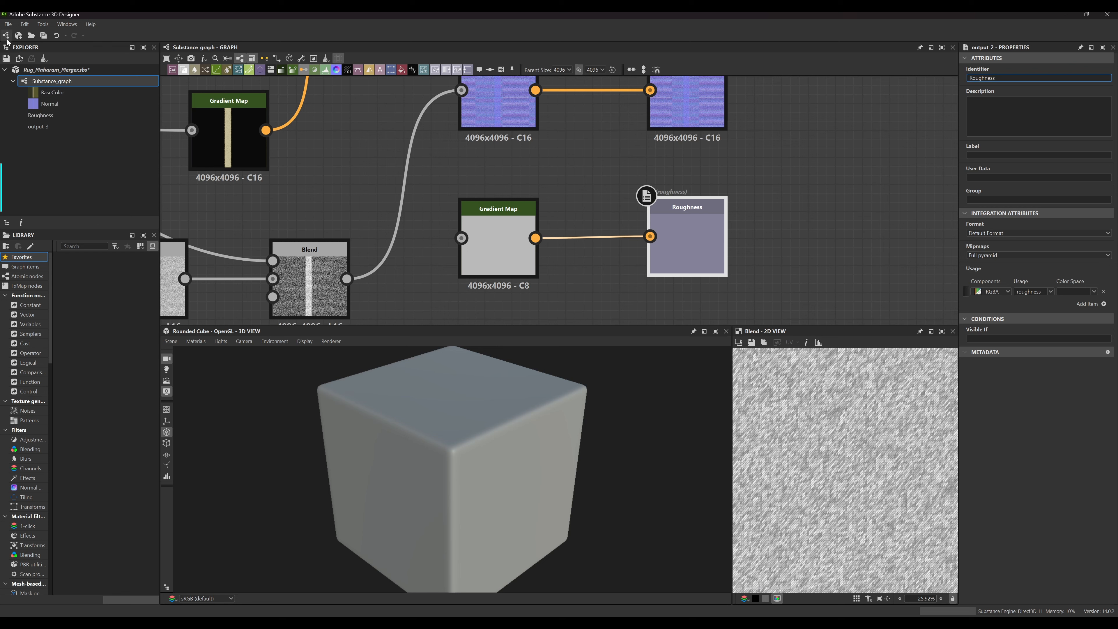
left_click(8, 26)
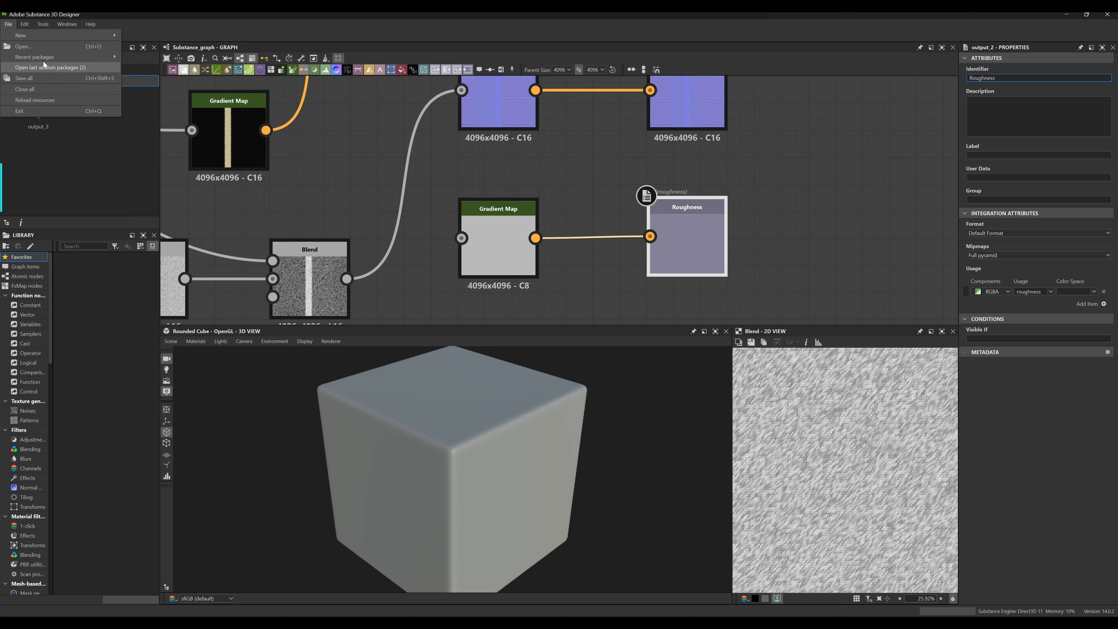
left_click(27, 79)
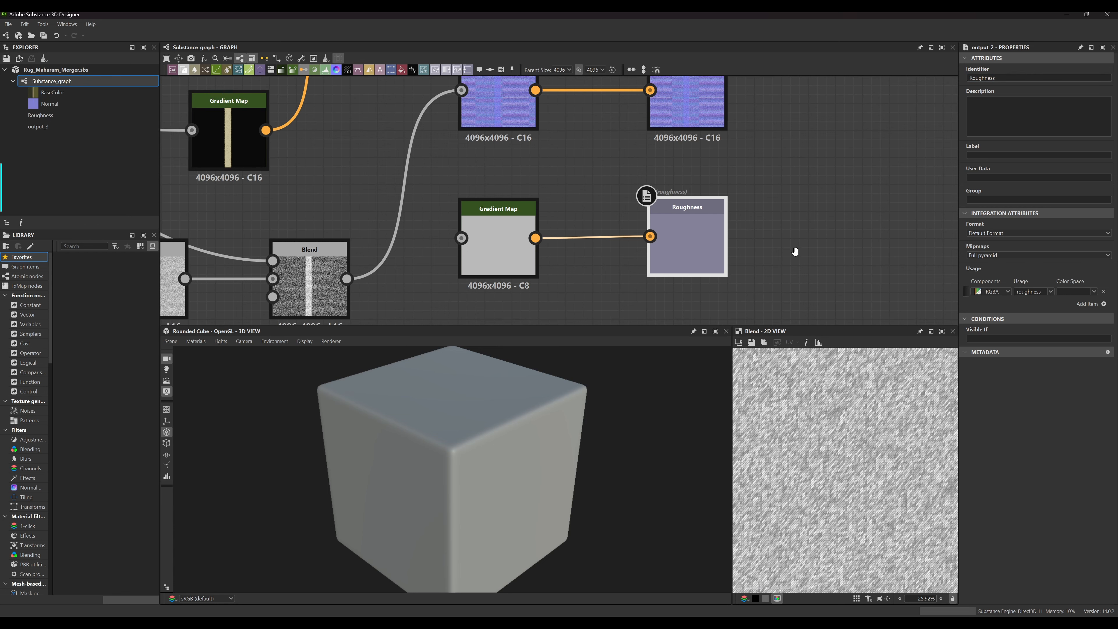
Connect the output of the Max (Lighten) Blend to the input of output_3
middle_click_drag(794, 251, 741, 215)
scroll(725, 247, "down", 1)
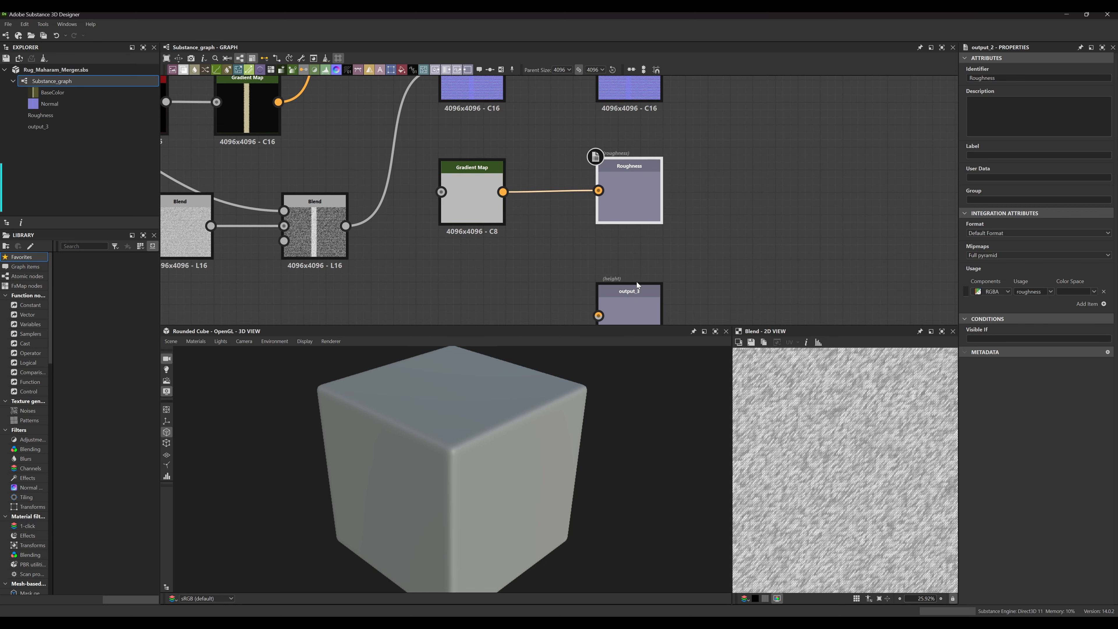
middle_click_drag(637, 281, 699, 213)
left_click(683, 251)
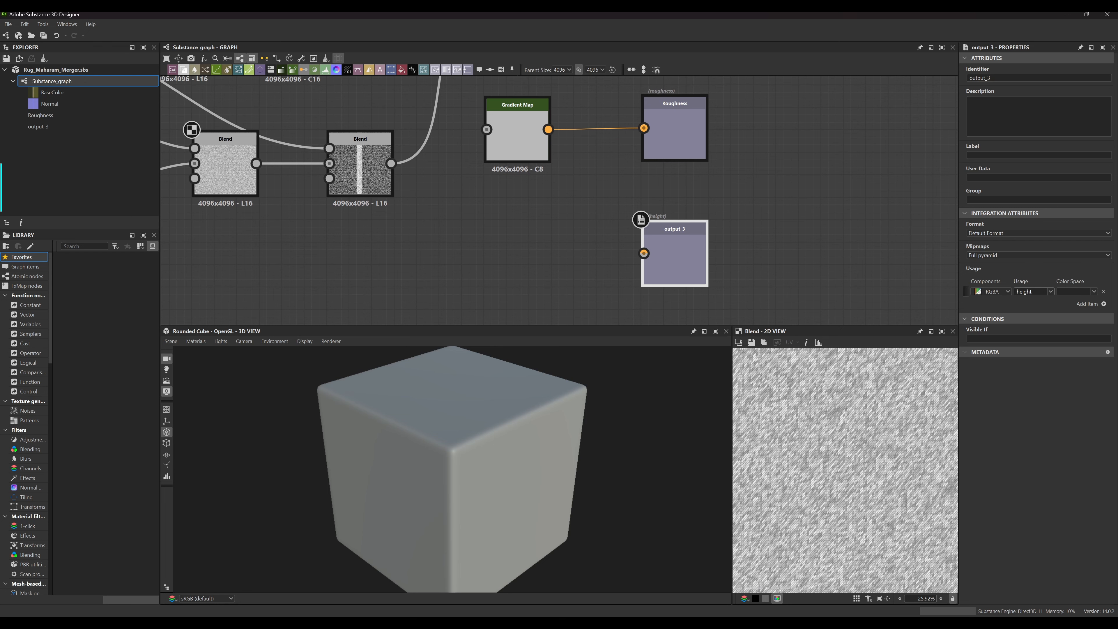
middle_click_drag(687, 253, 675, 182)
middle_click_drag(213, 107, 265, 181)
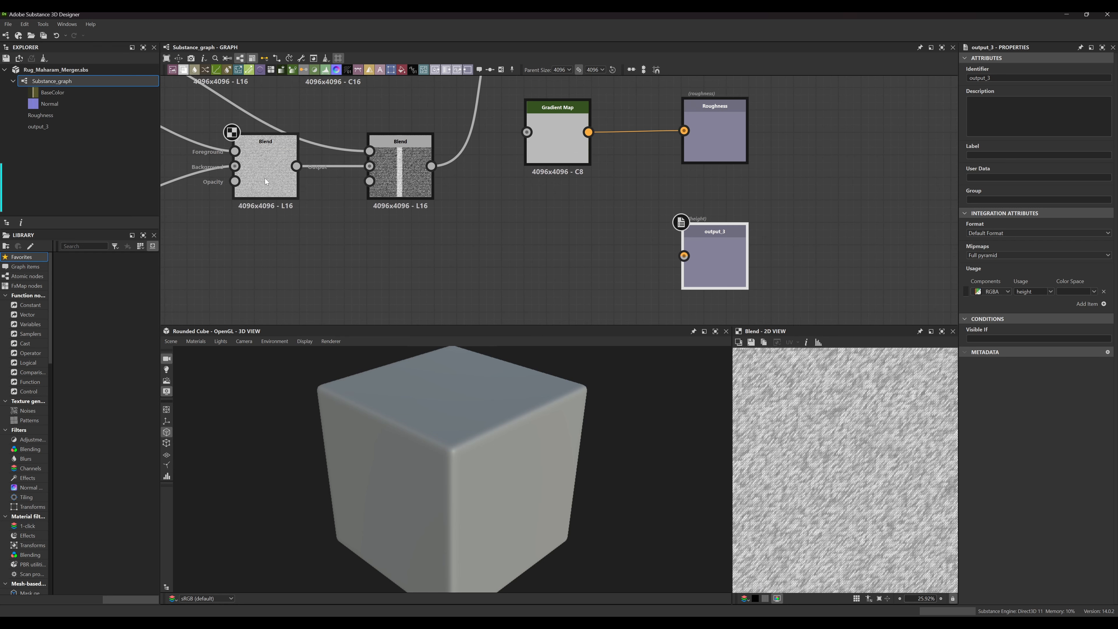
left_click_drag(297, 166, 691, 264)
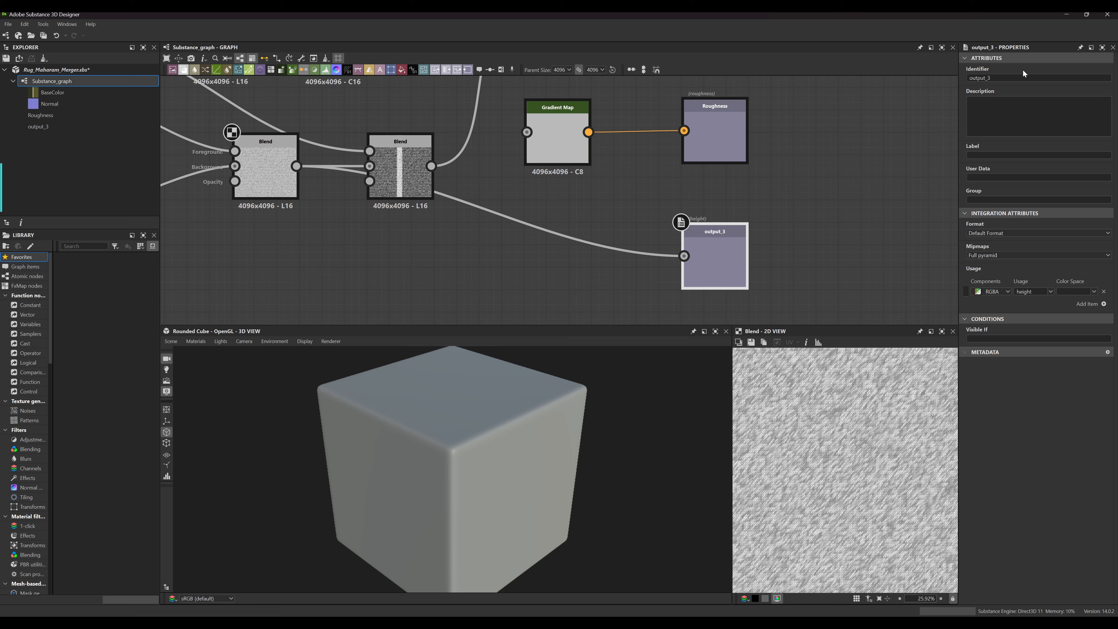
Change the identifier of output_3 to Height
left_click_drag(996, 78, 970, 78)
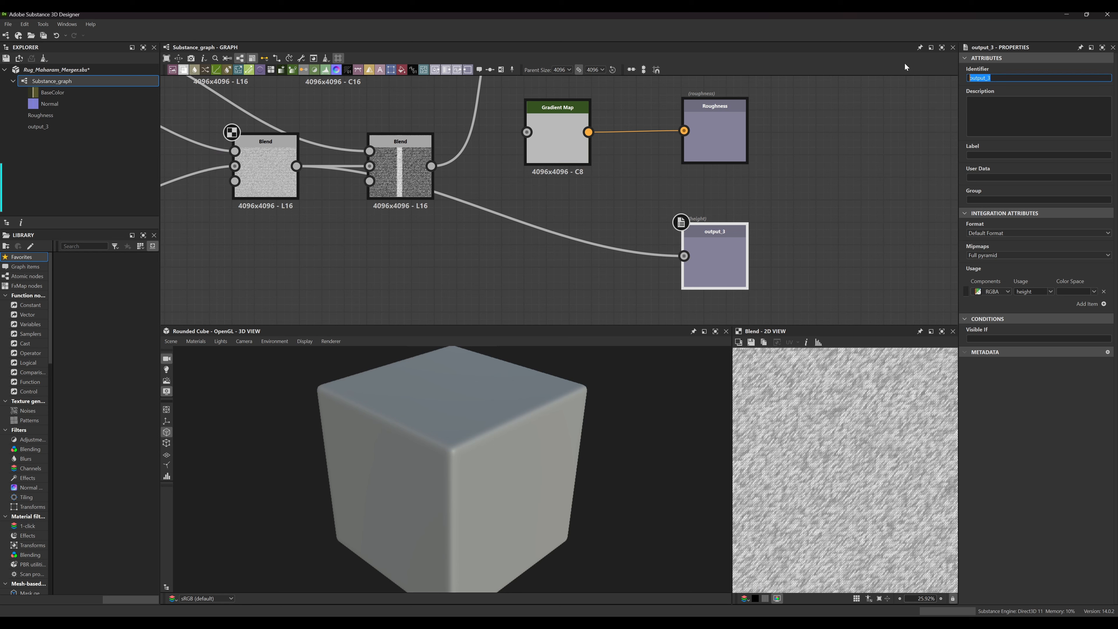
type("Height")
key("Return")
Check the settings of the named outputs and preview the Height and Roughness maps in 2D
left_click(282, 176)
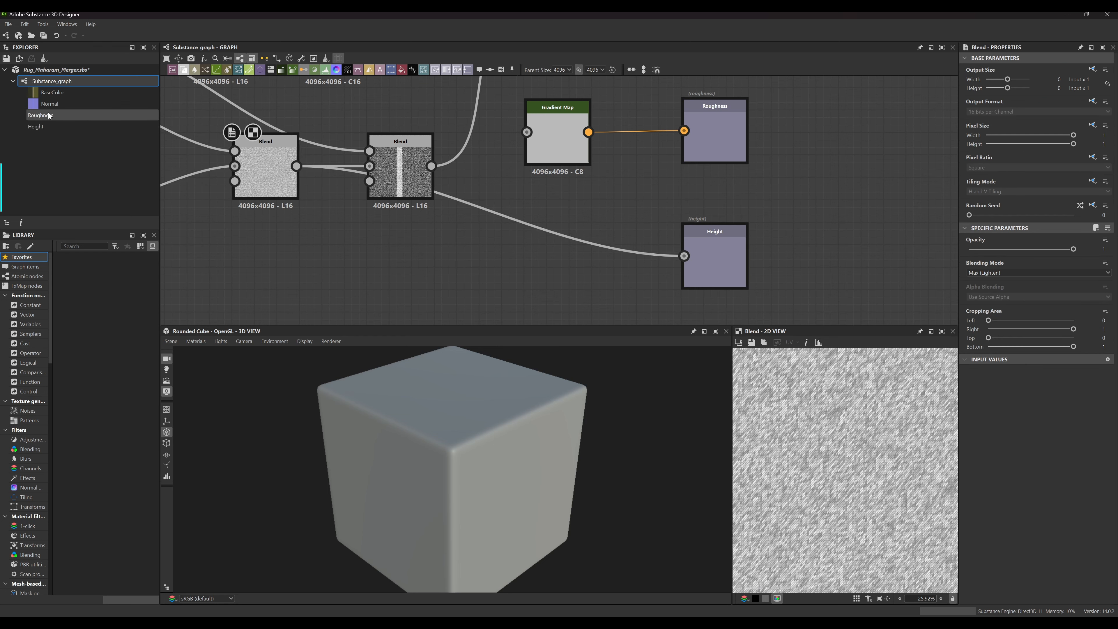
left_click(53, 104)
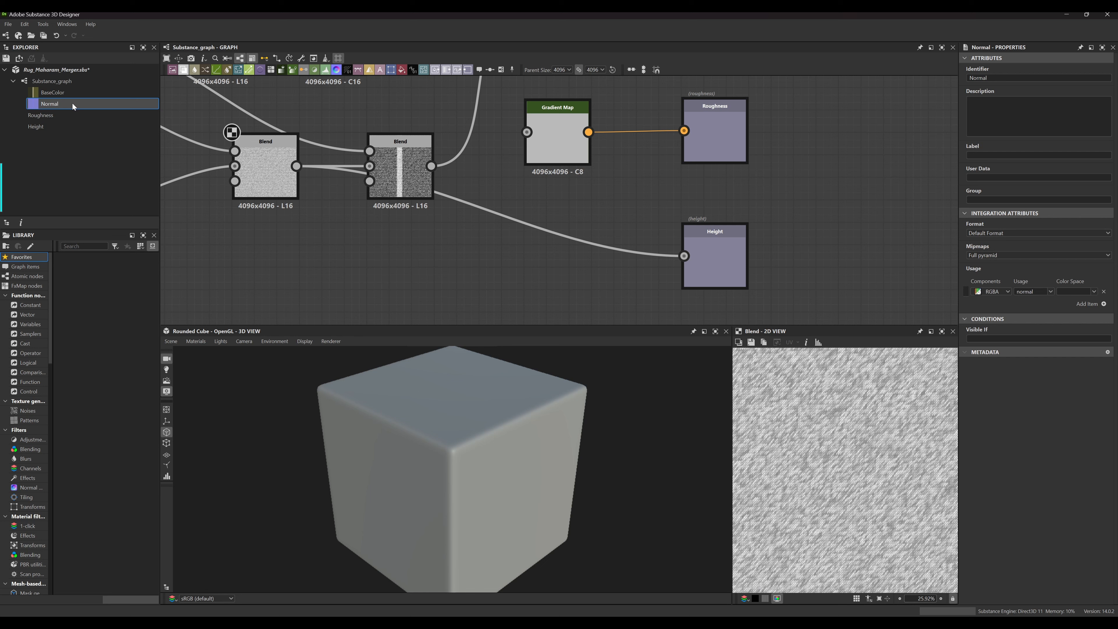
left_click(45, 115)
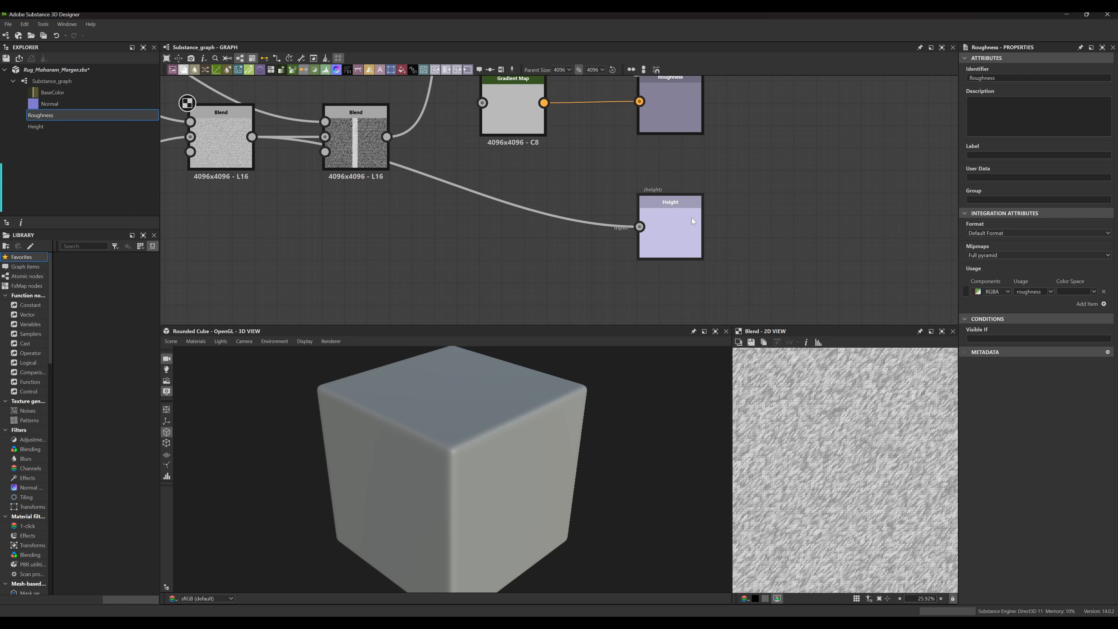
left_click(692, 217)
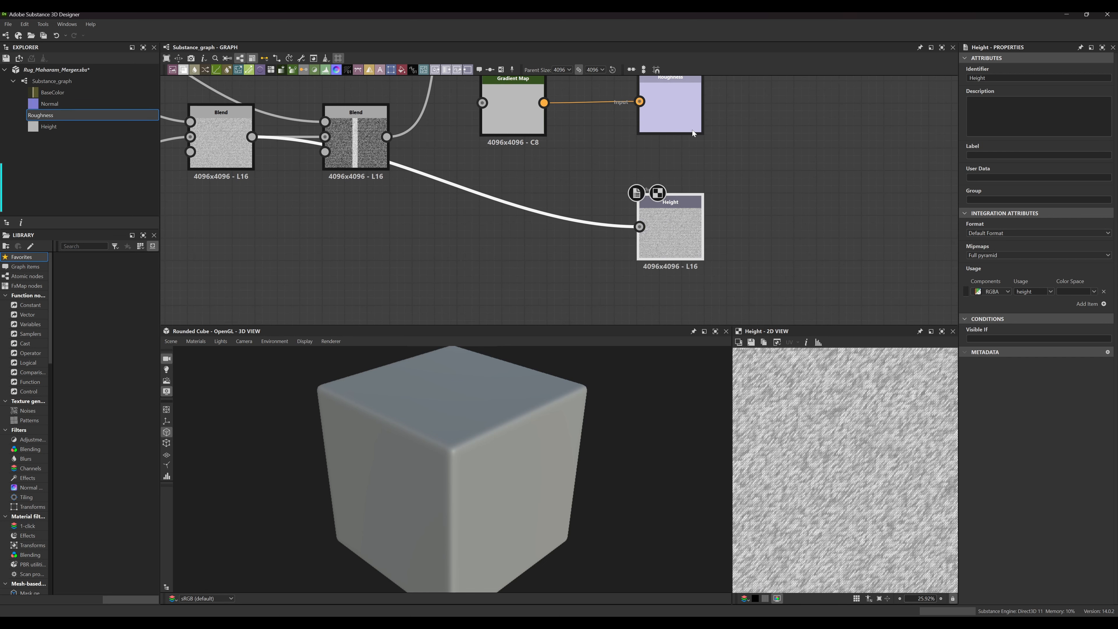
middle_click_drag(694, 140, 697, 163)
left_click(675, 128)
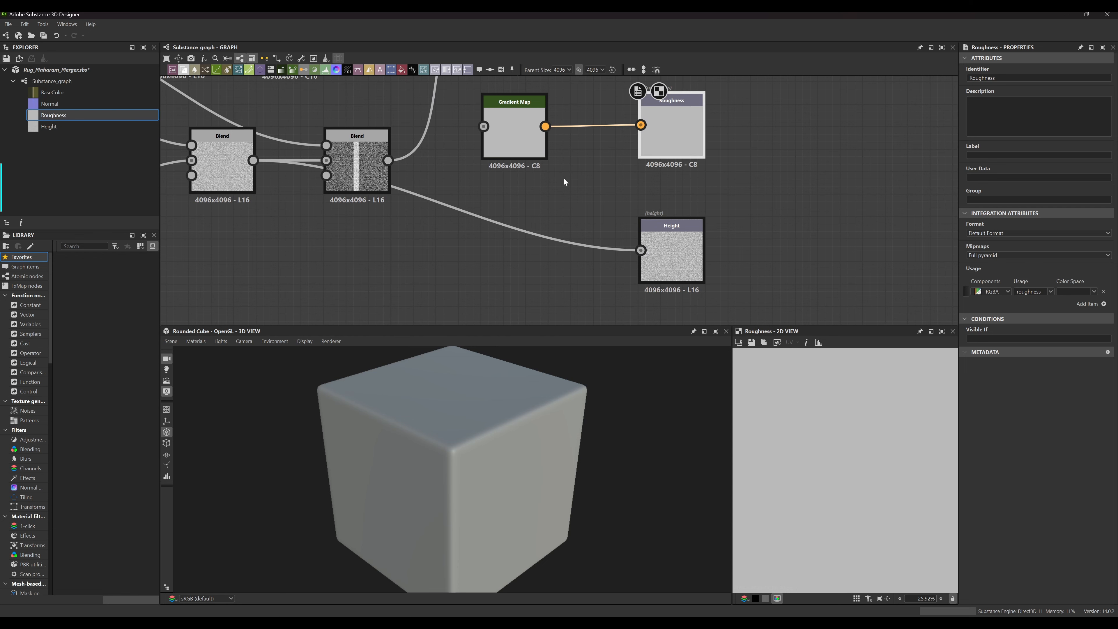
Preview the Height output in 2D and examine its grayscale weave both close up and as a whole
middle_click_drag(695, 208, 653, 131)
scroll(669, 252, "up", 3)
scroll(643, 221, "up", 2)
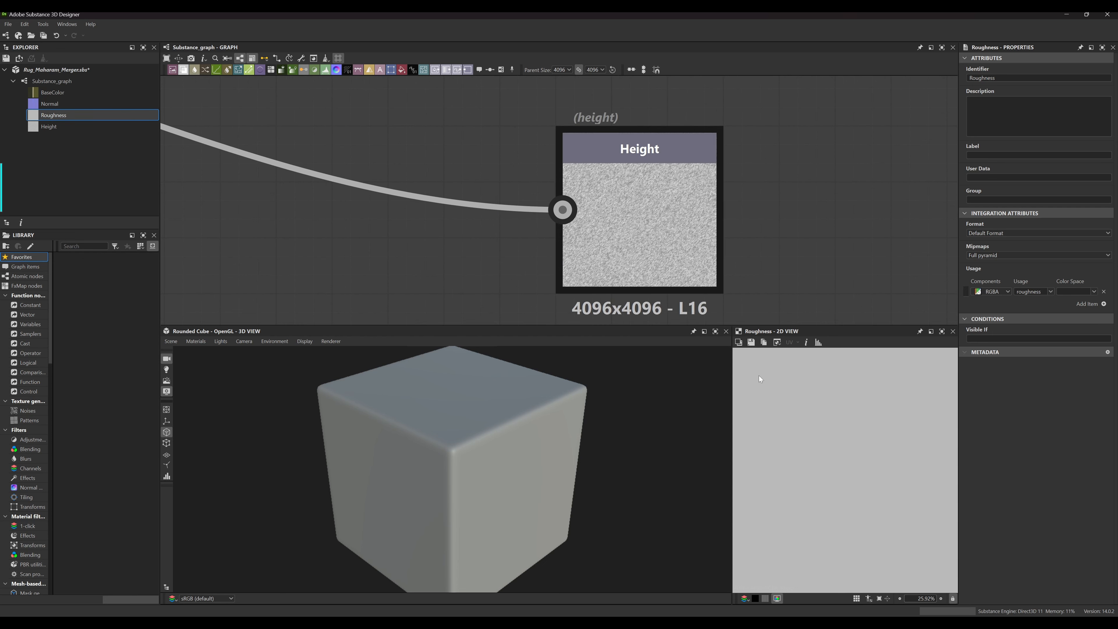
left_click(670, 251)
scroll(858, 537, "up", 5)
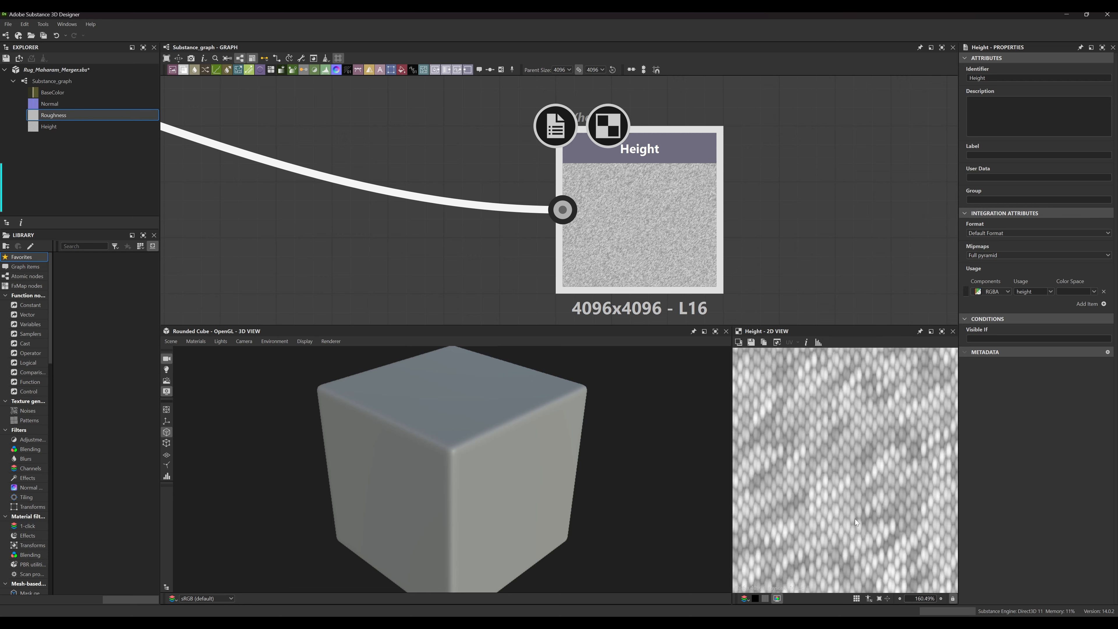
scroll(852, 521, "down", 7)
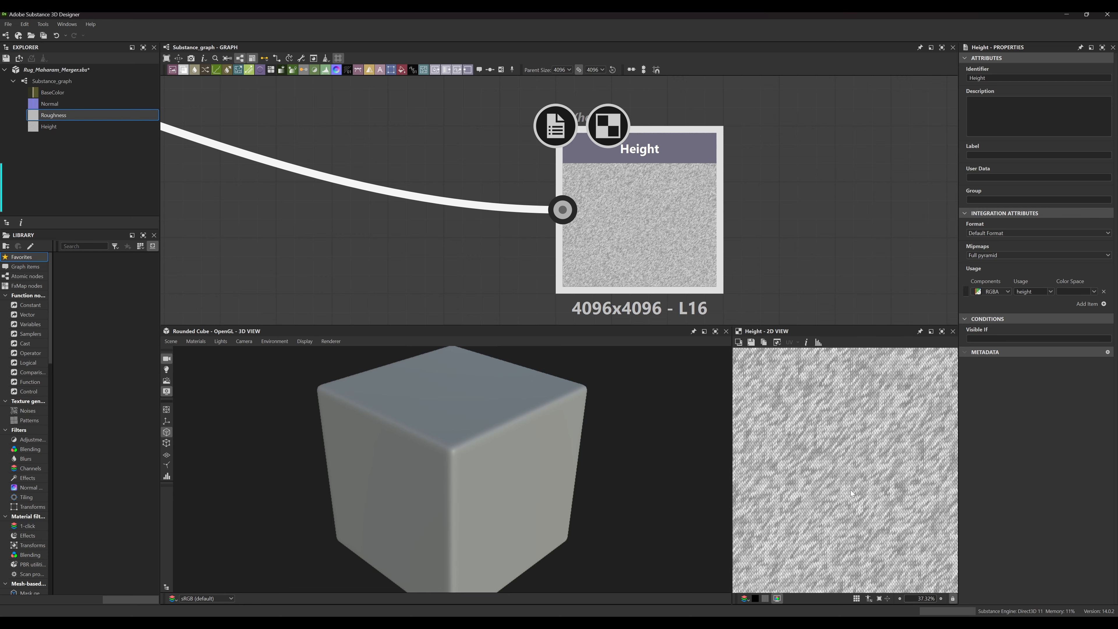
scroll(853, 492, "down", 1)
scroll(708, 207, "down", 7)
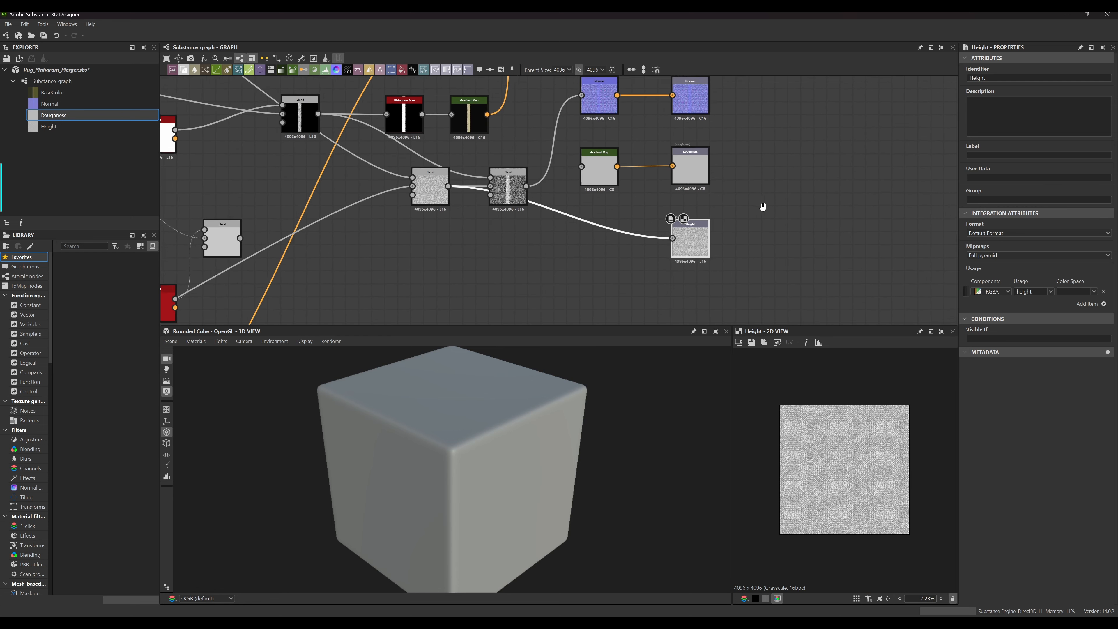
Preview the Normal output and the Normal node in 2D to examine the weave relief and the stripe
scroll(669, 244, "up", 2)
scroll(661, 182, "up", 5)
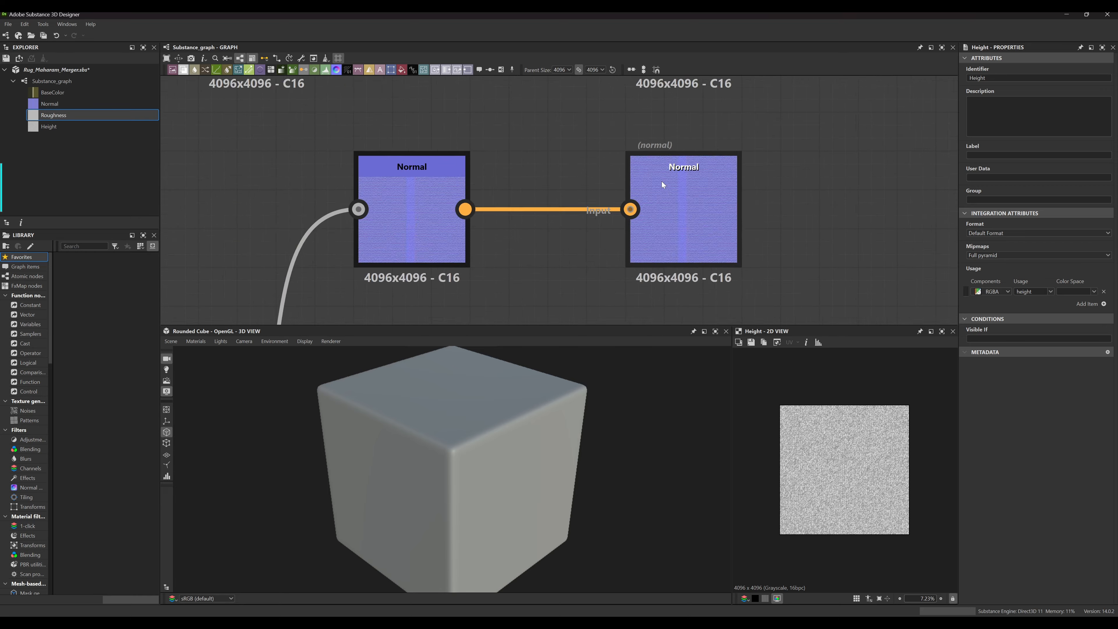
double_click(688, 219)
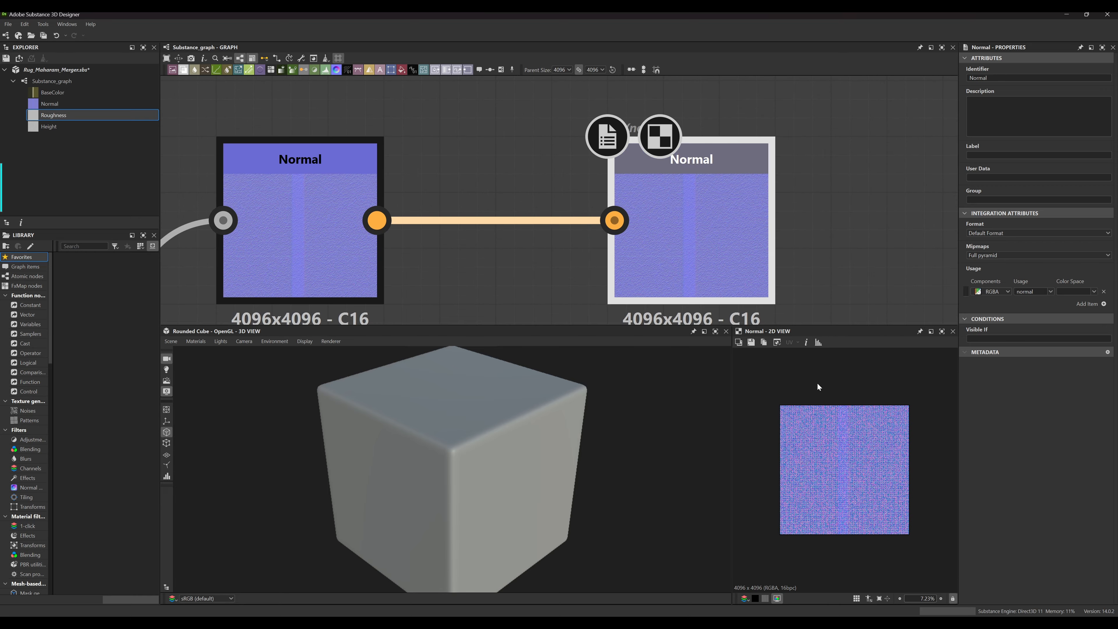
scroll(843, 474, "up", 5)
scroll(843, 473, "up", 20)
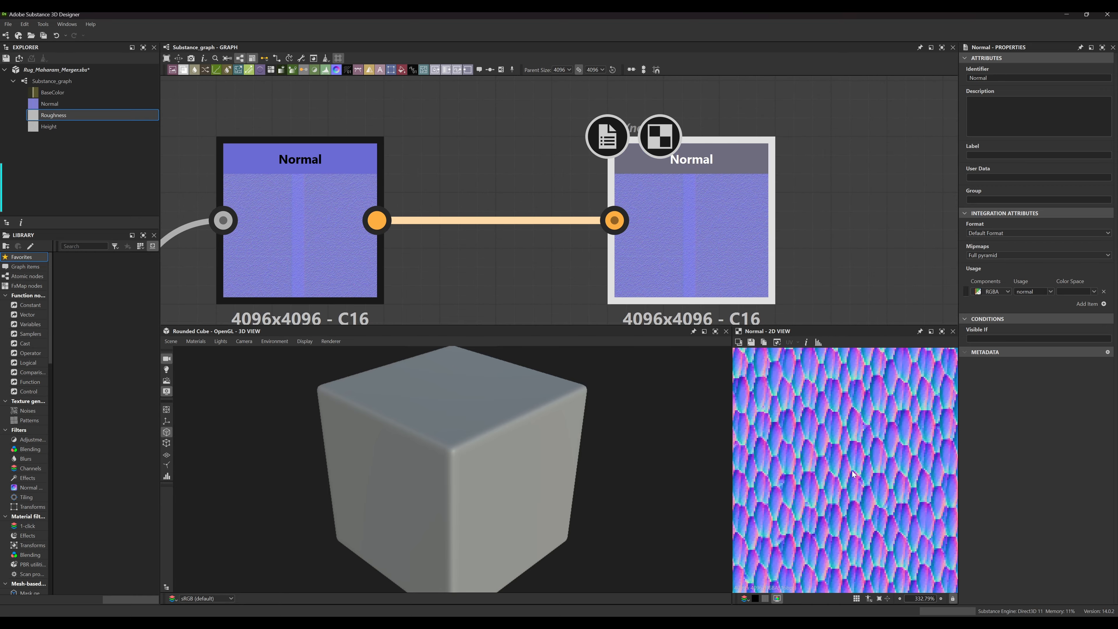
middle_click_drag(429, 277, 536, 226)
double_click(407, 185)
scroll(842, 485, "up", 20)
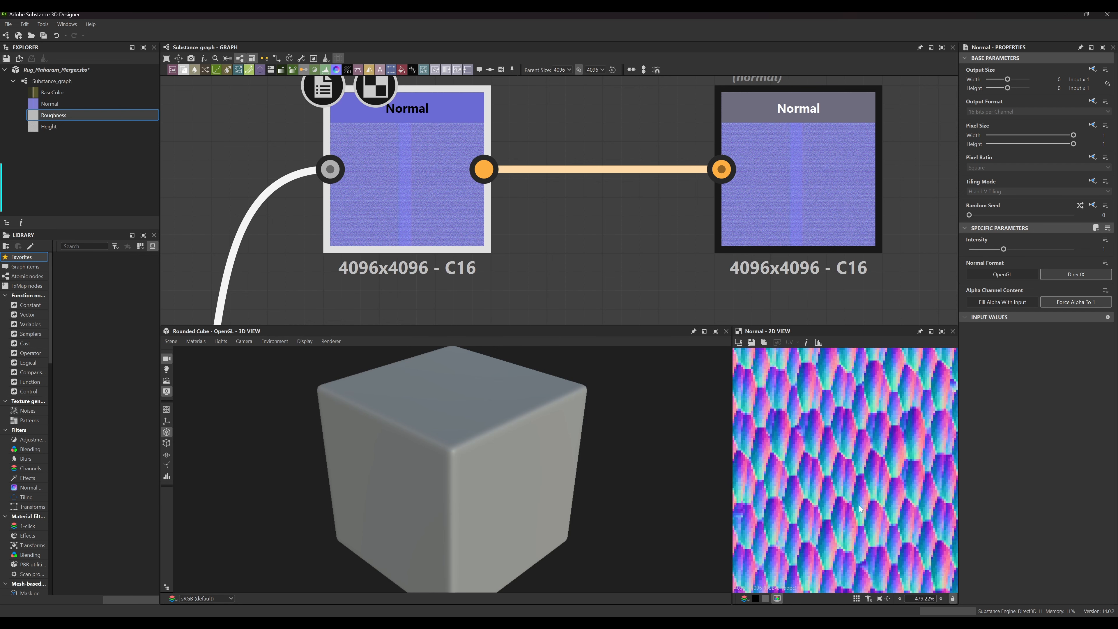
mouse_move(830, 465)
middle_mouse_down()
mouse_move(839, 502)
mouse_move(830, 464)
middle_mouse_up()
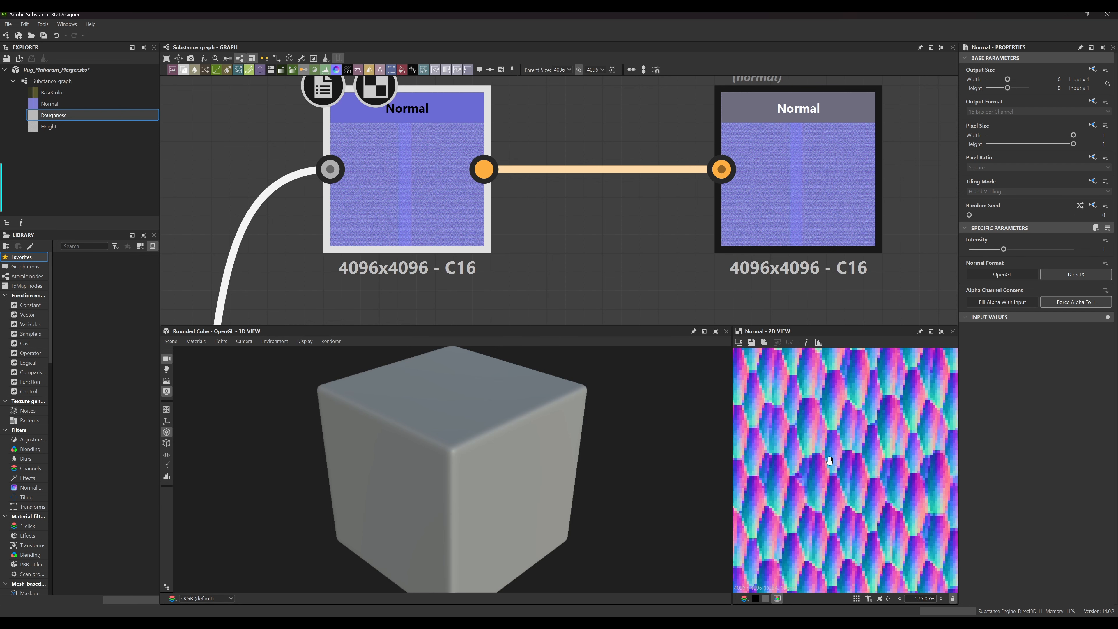
scroll(831, 472, "up", 8)
scroll(824, 475, "down", 20)
middle_click_drag(828, 507, 775, 379)
scroll(923, 139, "down", 4)
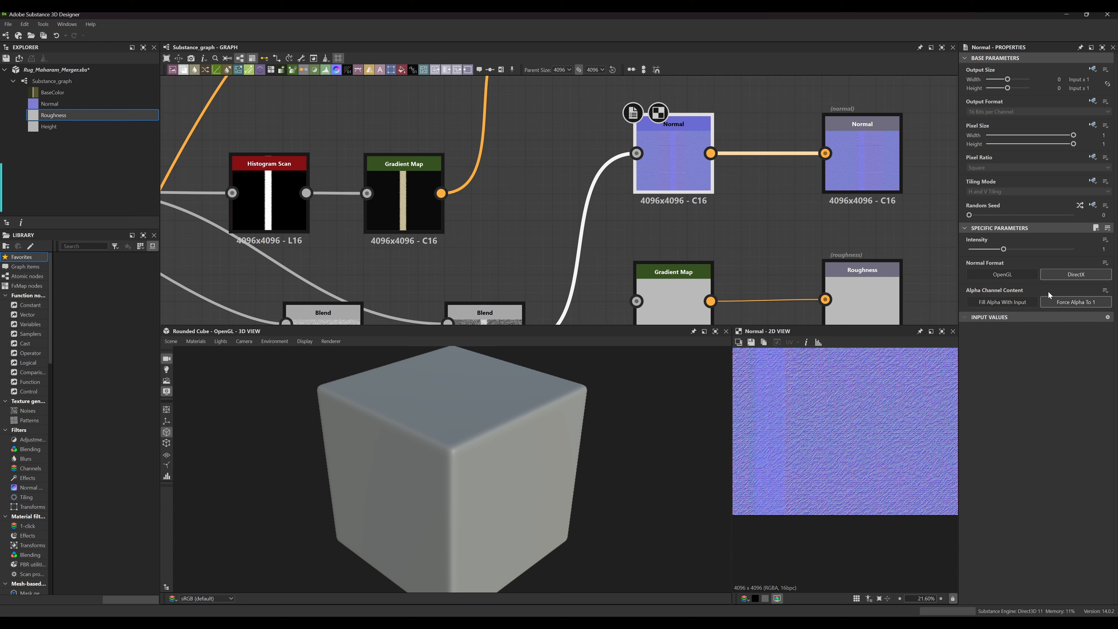
Set the Normal node's format to OpenGL, compare it with DirectX, and inspect the resulting weave in 2D
left_click(1007, 277)
scroll(652, 156, "up", 4)
scroll(854, 431, "up", 13)
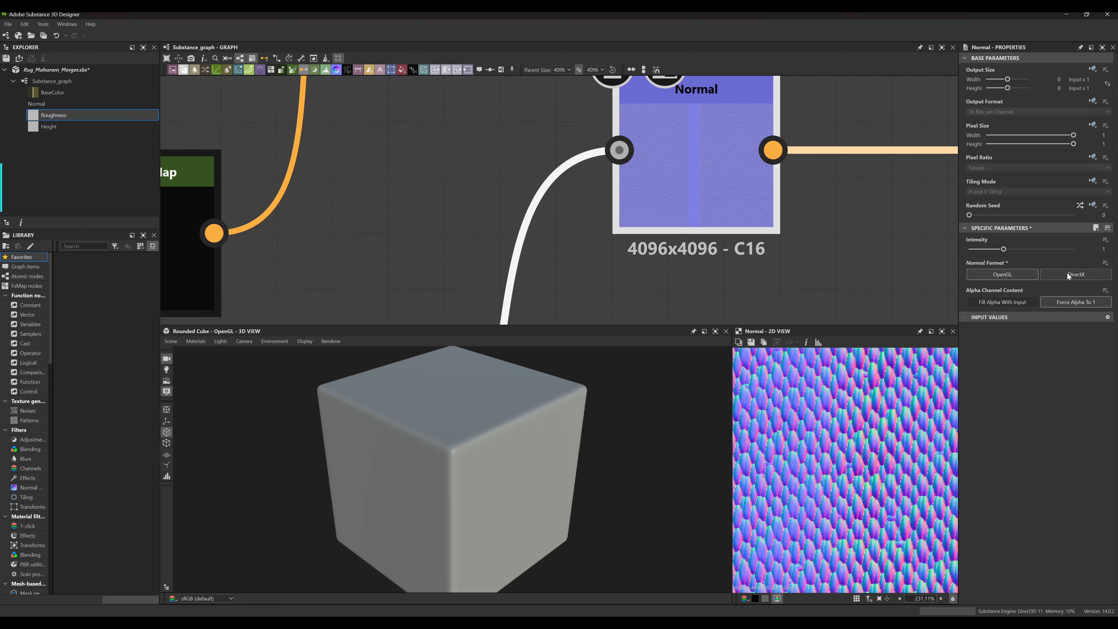
left_click(1069, 274)
left_click(1008, 274)
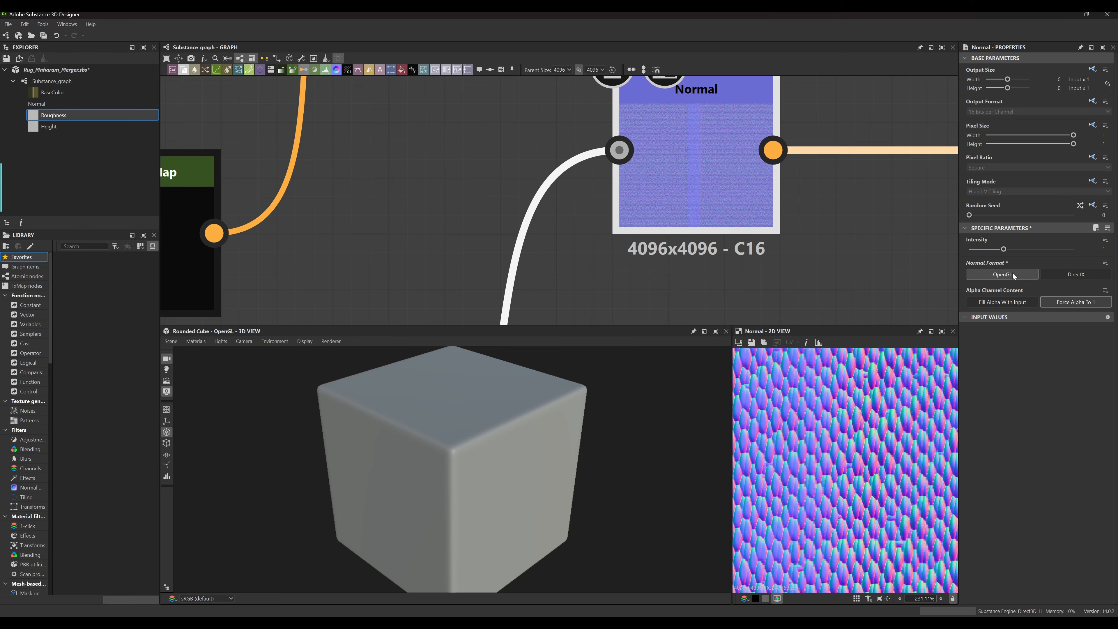
middle_click_drag(830, 485, 841, 480)
scroll(840, 480, "down", 4)
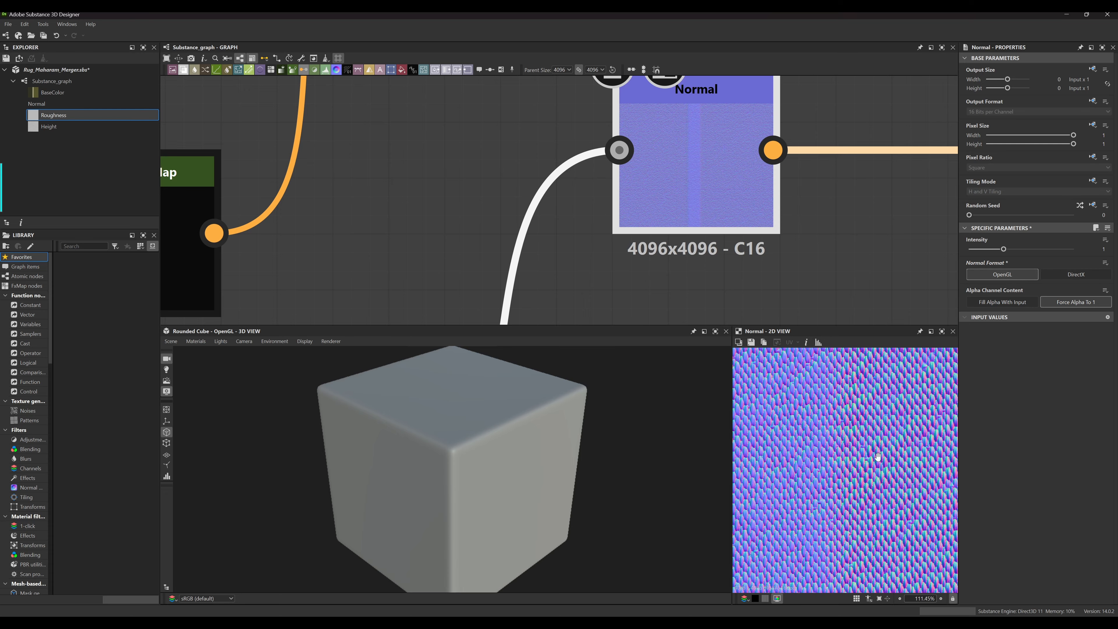
scroll(878, 458, "down", 6)
scroll(835, 476, "up", 15)
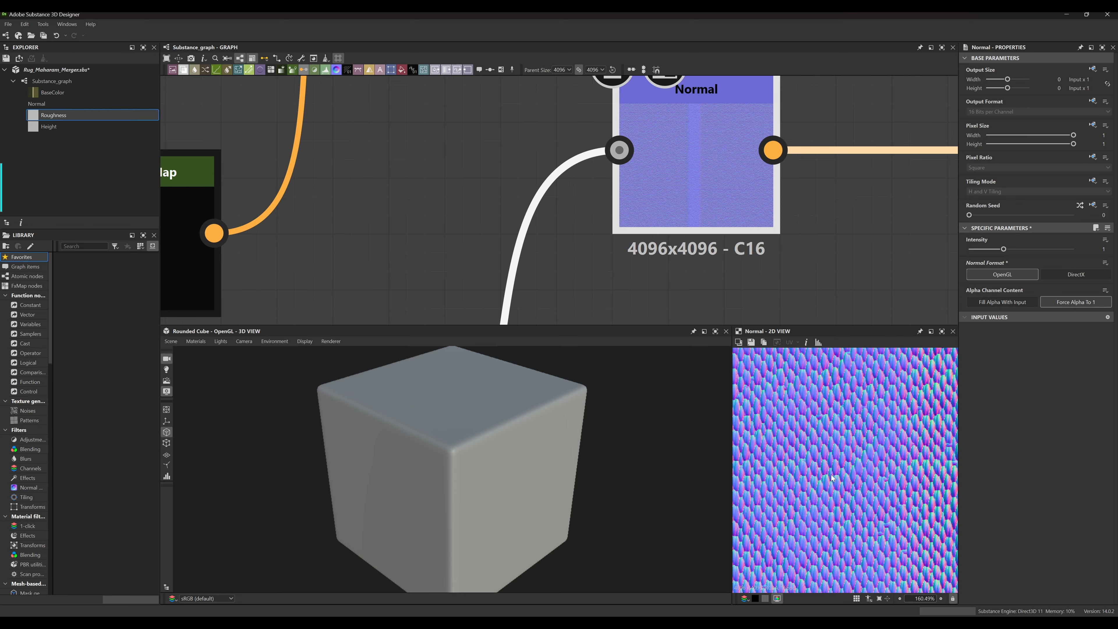
scroll(835, 477, "down", 8)
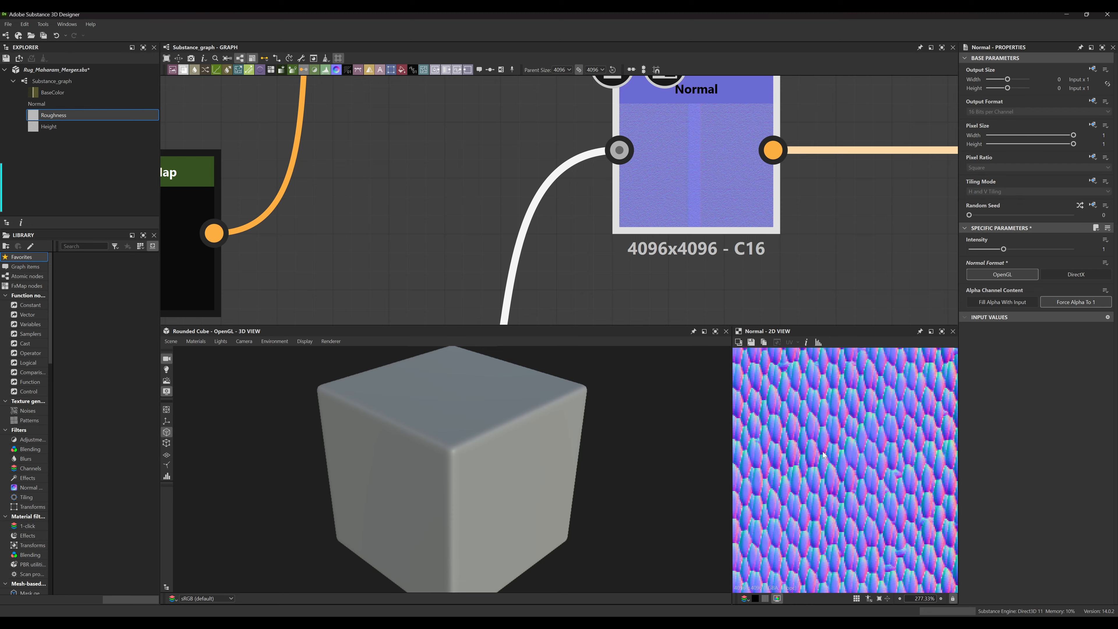
scroll(848, 427, "down", 7)
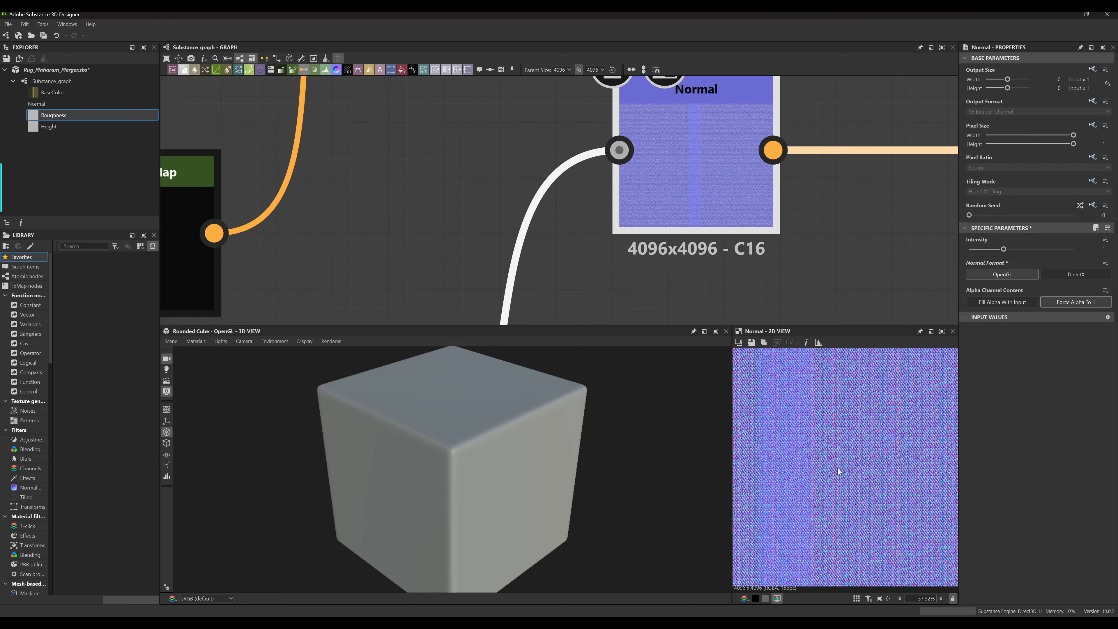
Examine the OpenGL Normal map in 2D, alternating between close-ups of the weave and the full stripe layout
scroll(850, 436, "up", 4)
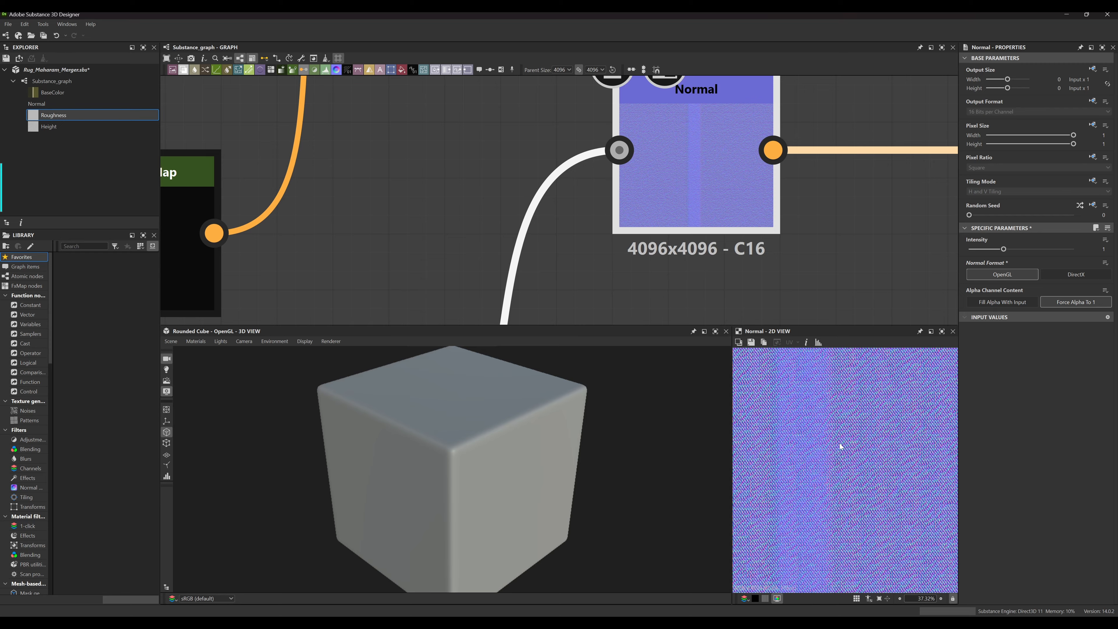
scroll(850, 426, "up", 2)
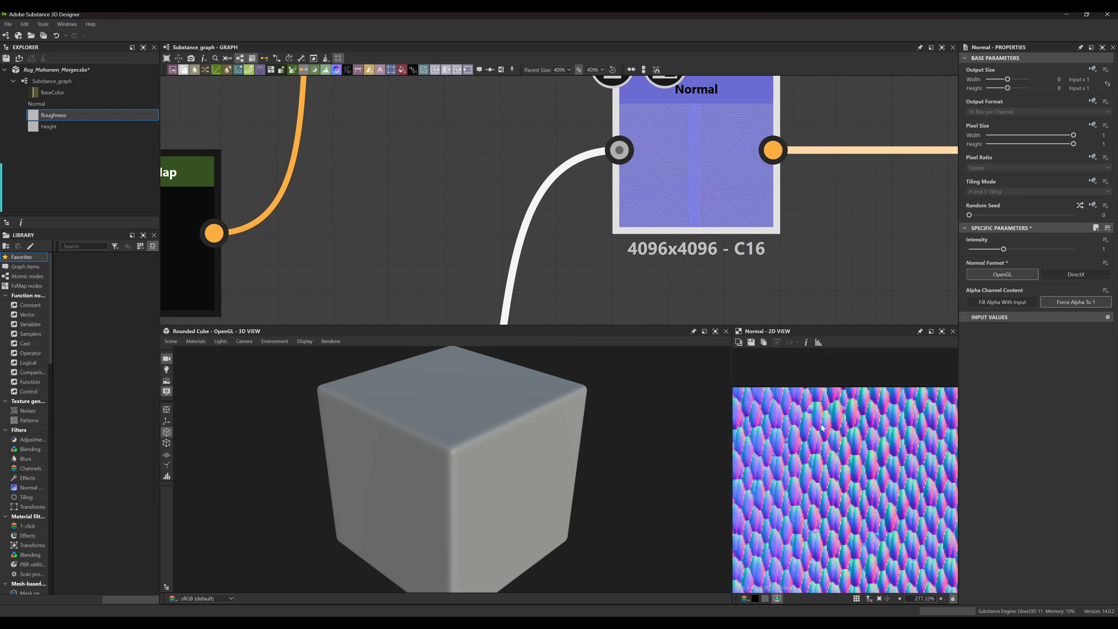
scroll(832, 441, "up", 2)
scroll(831, 441, "down", 6)
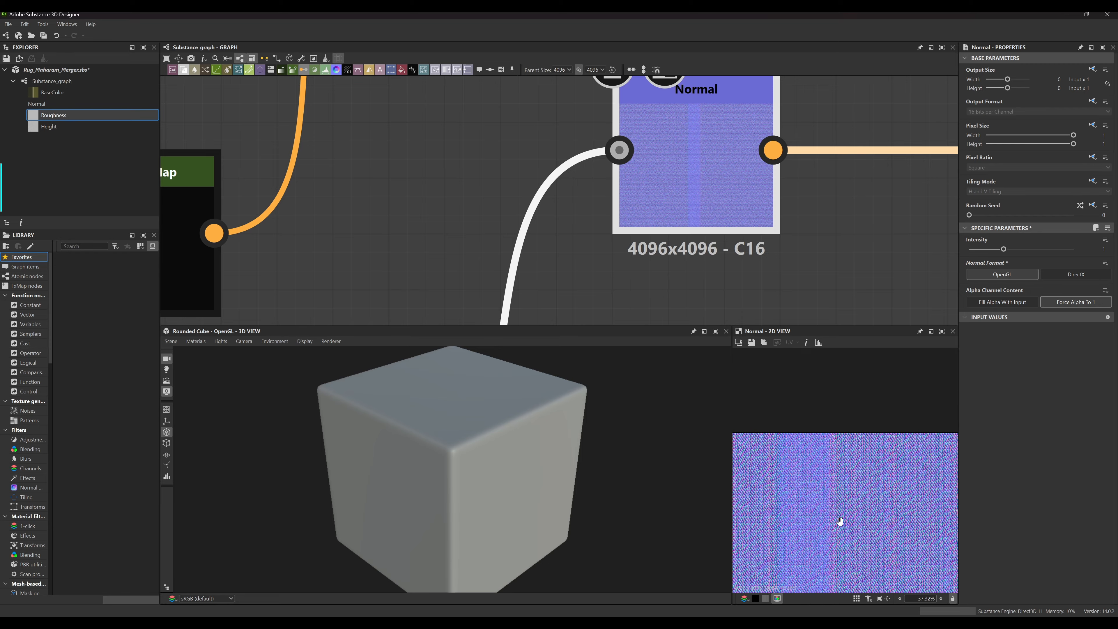
scroll(856, 458, "down", 7)
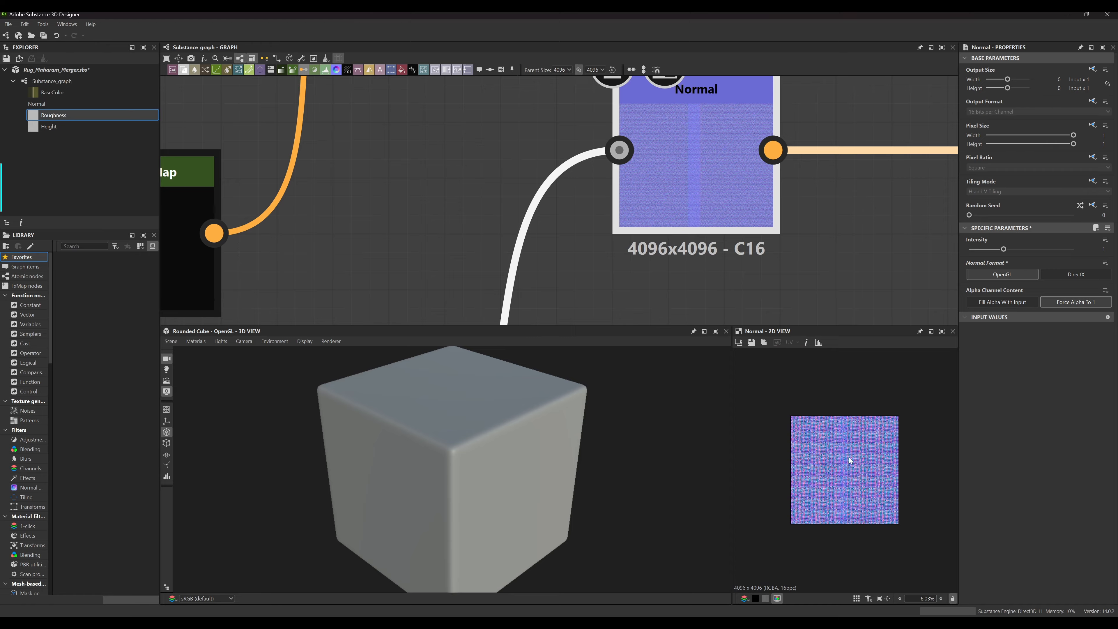
scroll(849, 458, "up", 7)
scroll(859, 472, "up", 10)
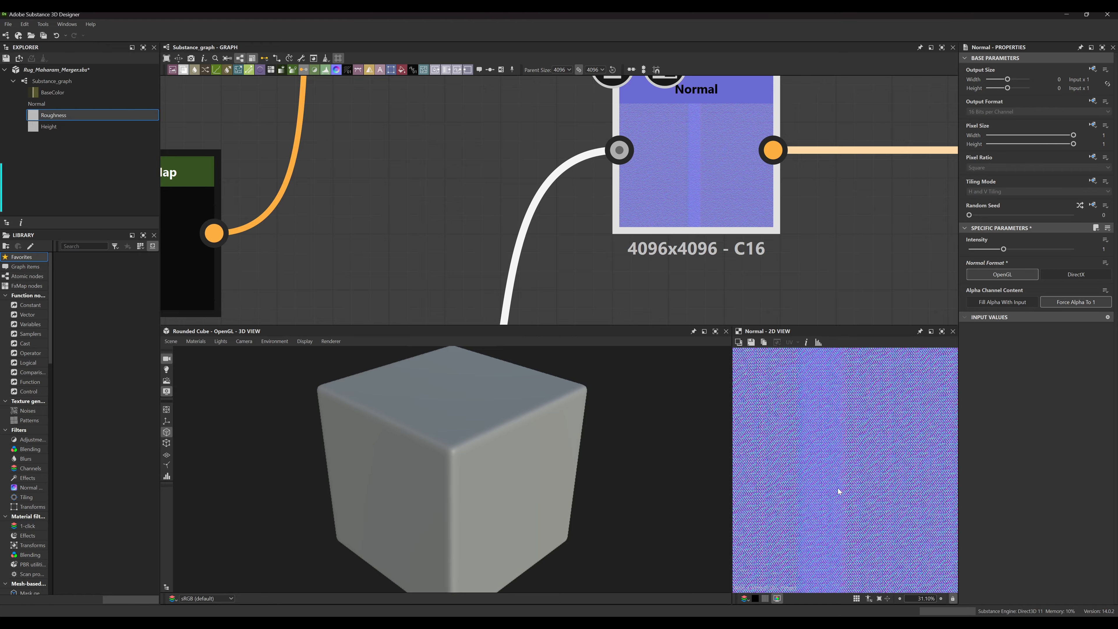
scroll(852, 489, "down", 10)
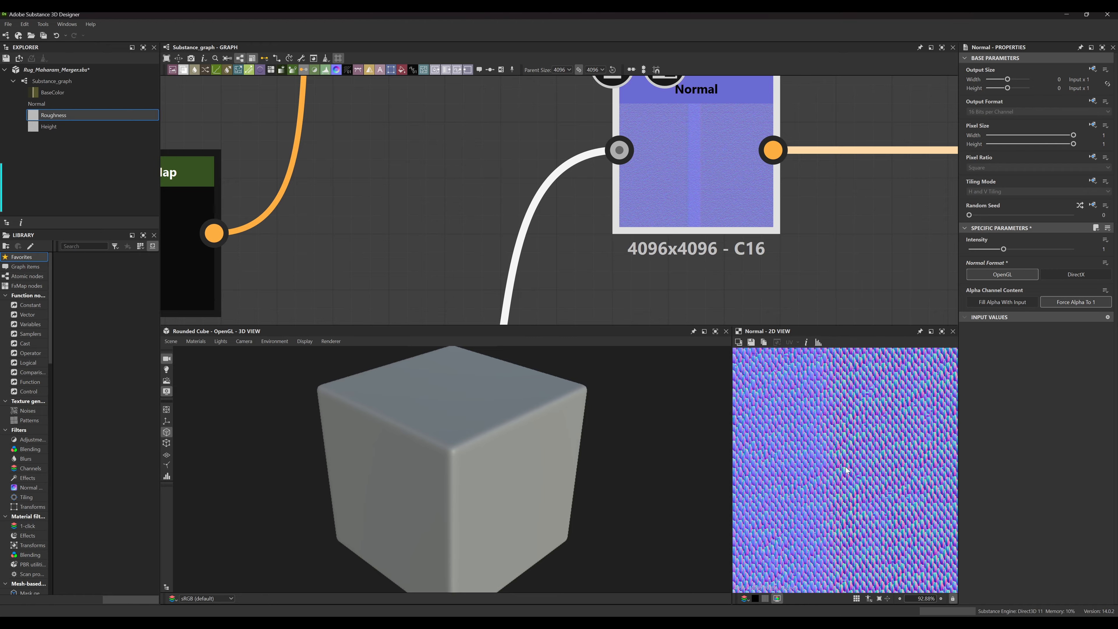
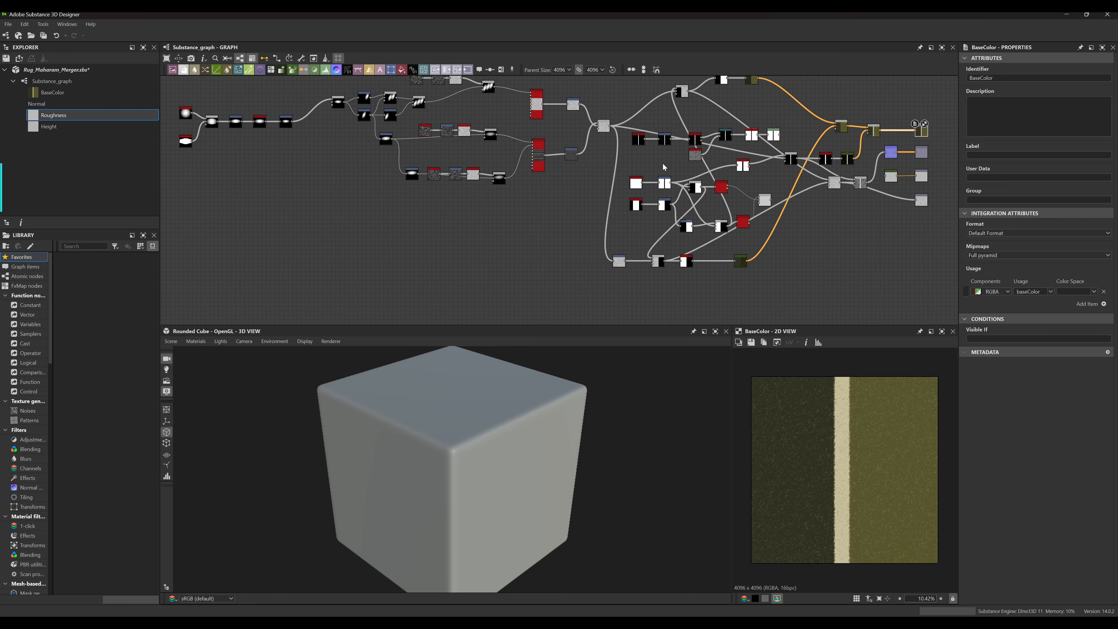
Review the node graph from the yarn shapes through the tile samplers and masks to the four outputs
middle_click_drag(542, 180, 568, 216)
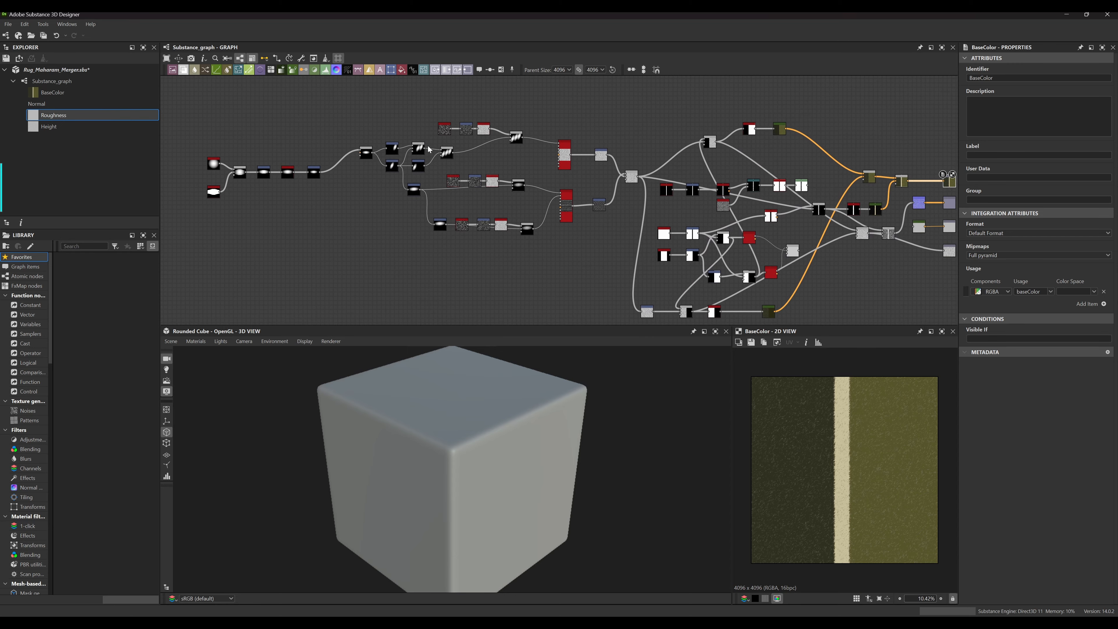
scroll(499, 179, "up", 8)
middle_click_drag(682, 194, 517, 198)
middle_click_drag(669, 206, 541, 203)
middle_click_drag(662, 217, 564, 210)
middle_click_drag(725, 220, 672, 219)
scroll(660, 220, "down", 6)
middle_click_drag(654, 223, 568, 228)
middle_click_drag(722, 229, 562, 225)
middle_click_drag(687, 228, 586, 195)
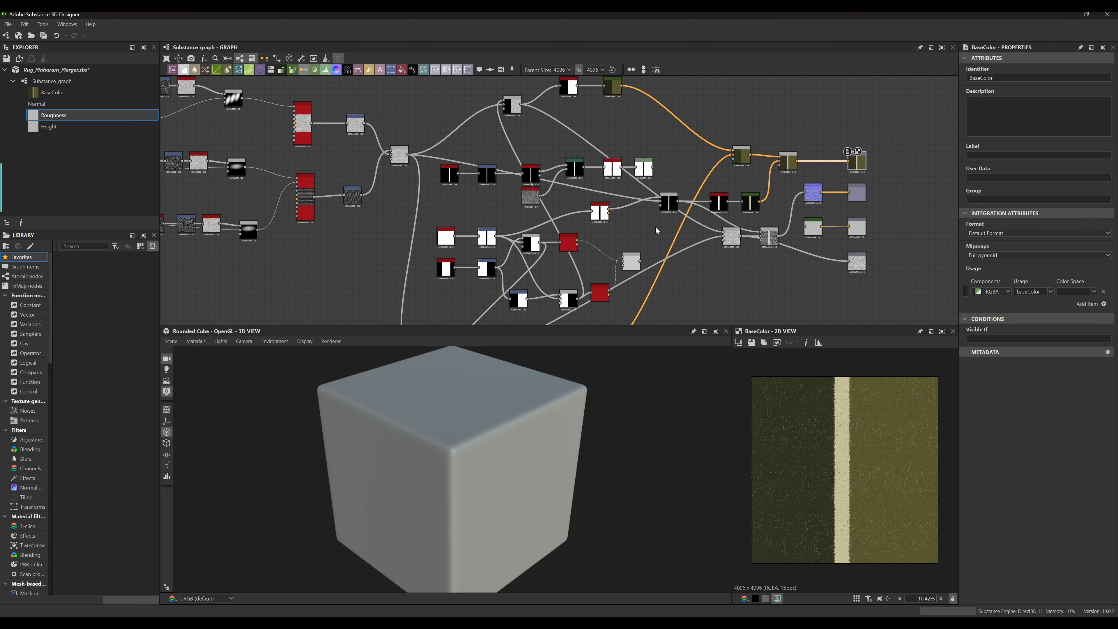
middle_click_drag(655, 227, 656, 200)
middle_click_drag(715, 239, 728, 218)
middle_click_drag(572, 223, 647, 198)
middle_click_drag(380, 190, 457, 199)
middle_click_drag(459, 157, 439, 213)
scroll(377, 186, "up", 2)
scroll(460, 210, "down", 2)
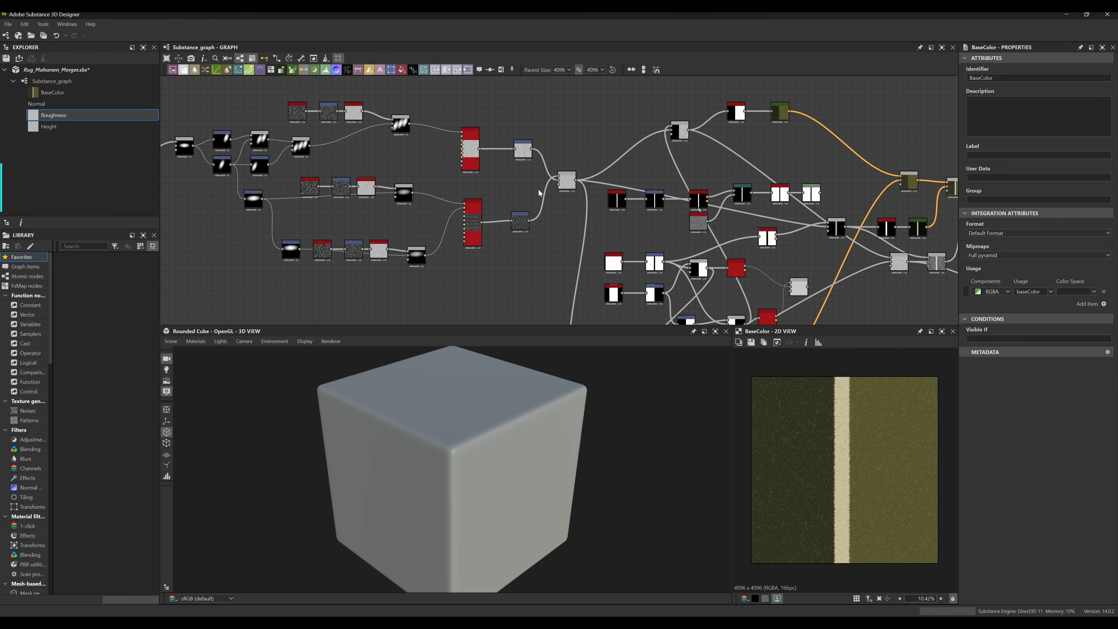
Examine the stripe mask branch from Bevel and Messy Fibers through Directional Warp to Invert Grayscale and Levels
middle_click_drag(538, 192, 432, 205)
middle_click_drag(695, 250, 665, 220)
scroll(572, 194, "up", 5)
scroll(602, 234, "down", 3)
middle_click_drag(545, 222, 561, 211)
middle_click_drag(641, 185, 621, 216)
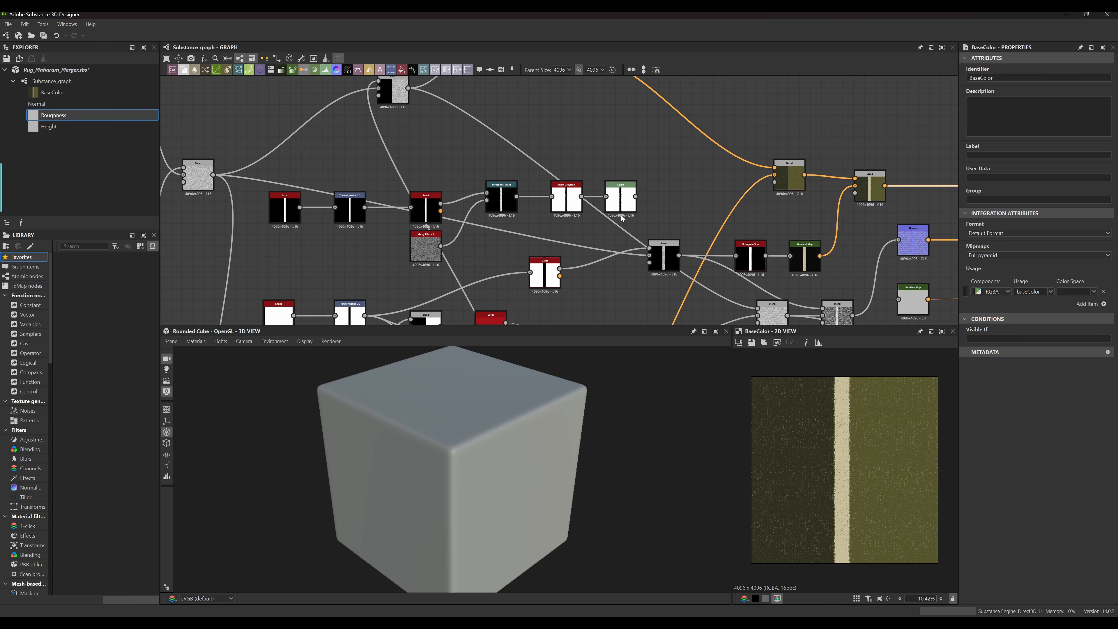
scroll(622, 219, "up", 3)
left_click_drag(642, 196, 751, 178)
left_click(702, 148)
middle_click_drag(707, 265, 777, 212)
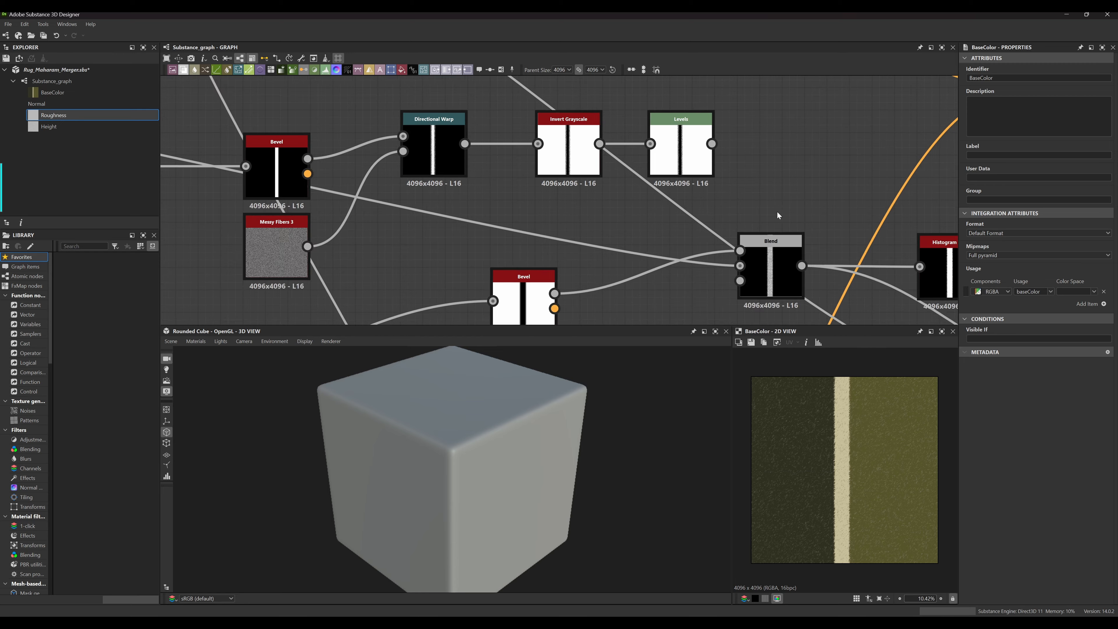
scroll(777, 216, "down", 3)
middle_click_drag(290, 301, 461, 256)
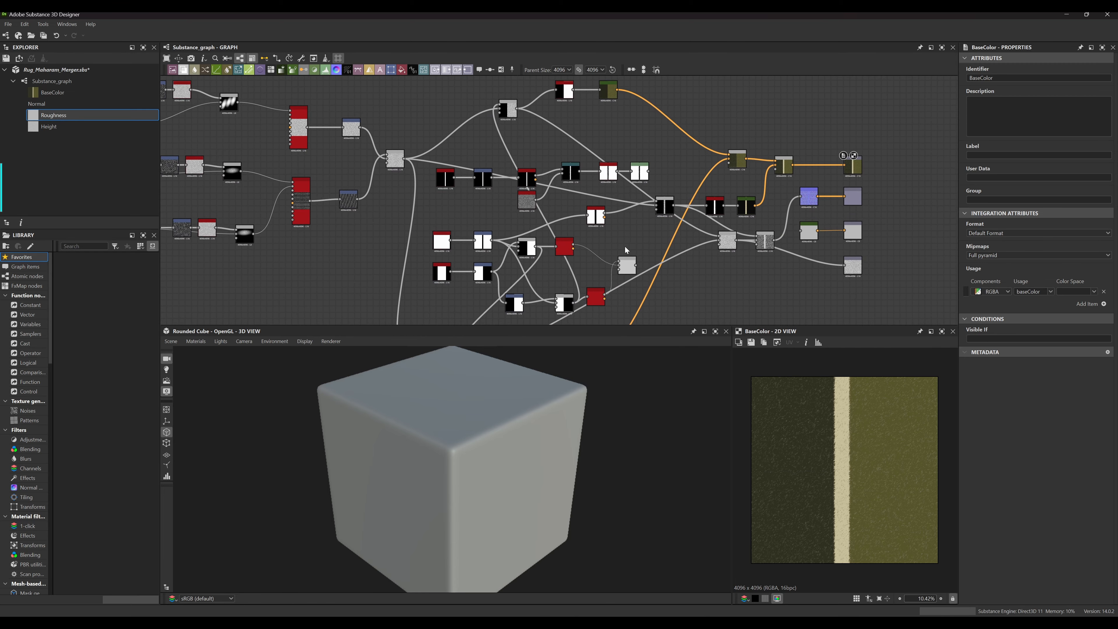
Preview in 2D the two Bevel nodes of the side masks and the Blend that combines them
scroll(649, 257, "up", 5)
scroll(649, 258, "up", 3)
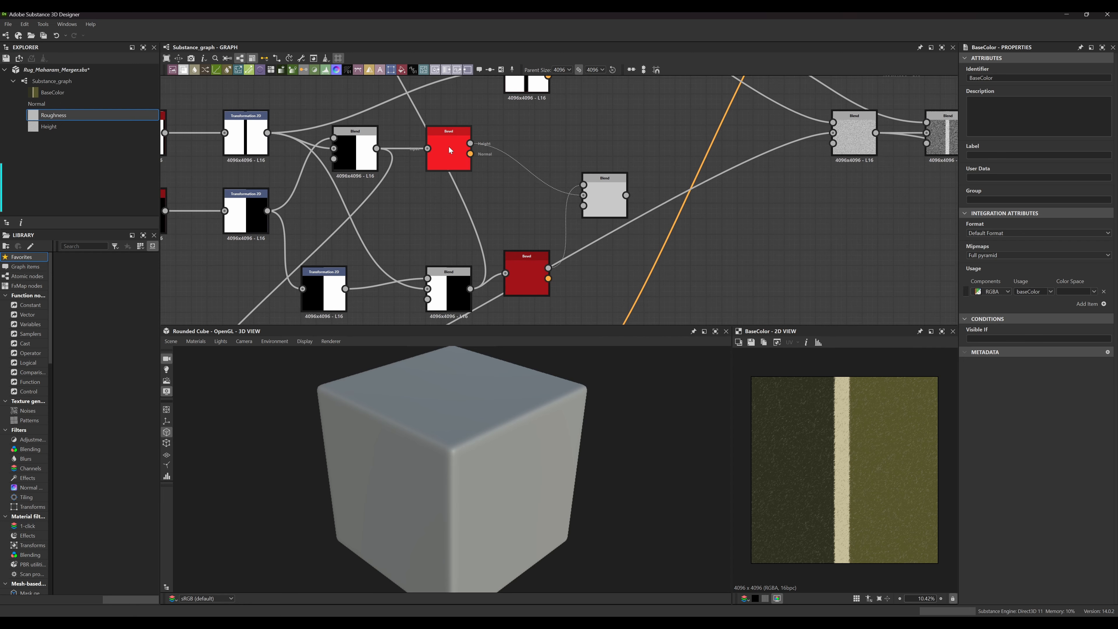
double_click(450, 150)
double_click(529, 277)
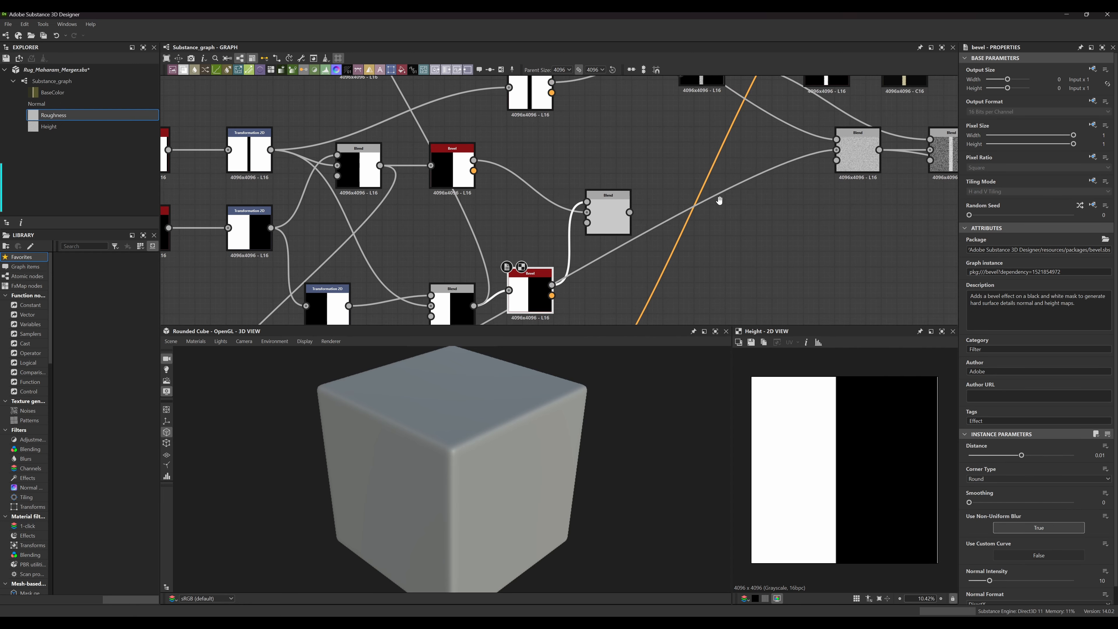
scroll(642, 194, "down", 6)
middle_click_drag(707, 241, 671, 270)
scroll(587, 253, "up", 9)
double_click(587, 256)
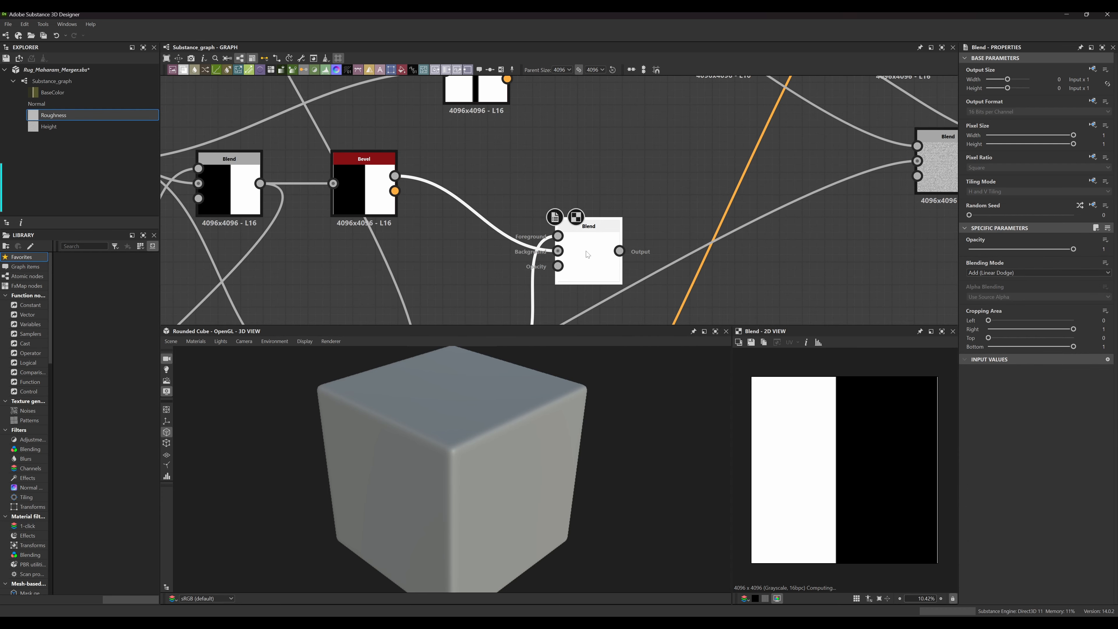
scroll(627, 162, "down", 3)
mouse_move(672, 209)
middle_mouse_down()
mouse_move(649, 202)
mouse_move(685, 220)
middle_mouse_up()
scroll(650, 202, "down", 2)
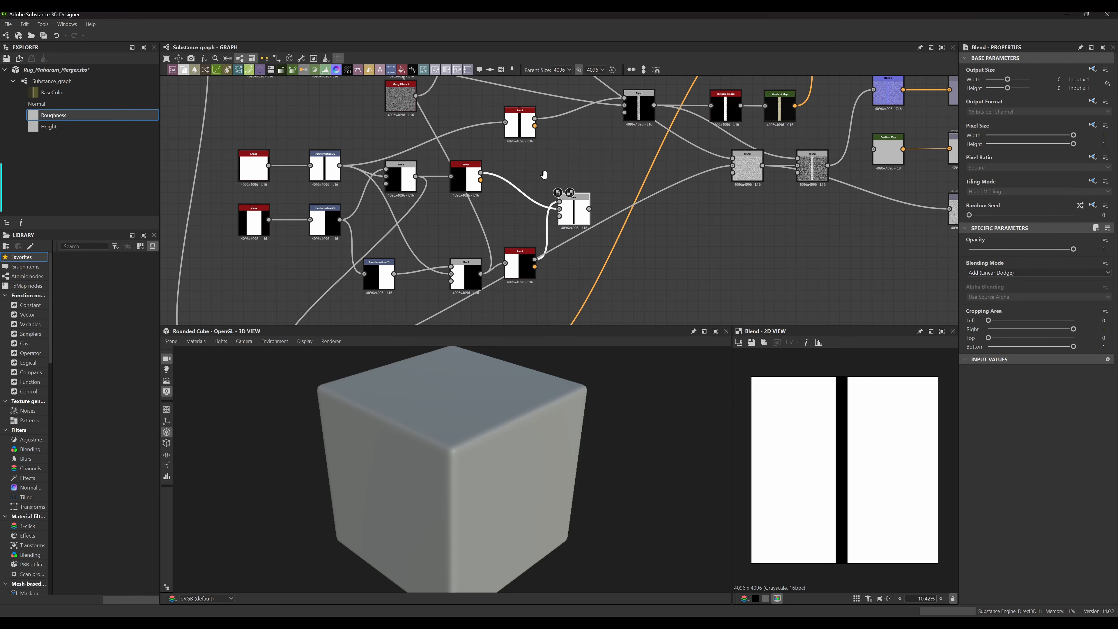
Try to feed the stripe mask's Bevel from the Blend of the two side masks instead of Transformation 2D, and preview its height
middle_click_drag(545, 175, 572, 168)
middle_click_drag(655, 177, 678, 201)
scroll(662, 211, "down", 2)
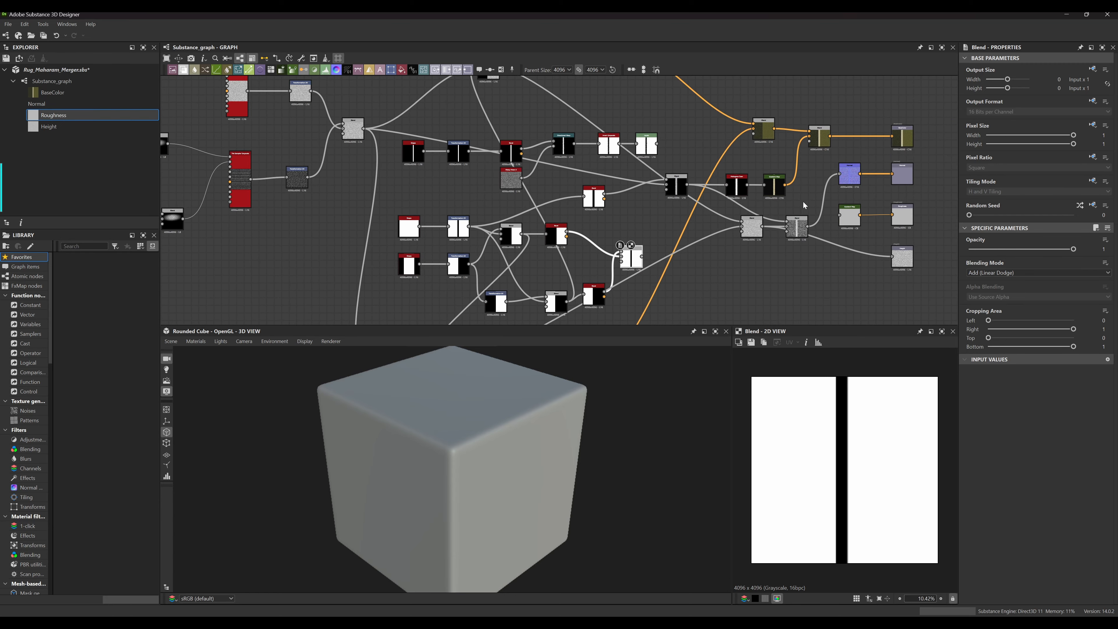
middle_click_drag(792, 207, 746, 211)
scroll(599, 222, "up", 4)
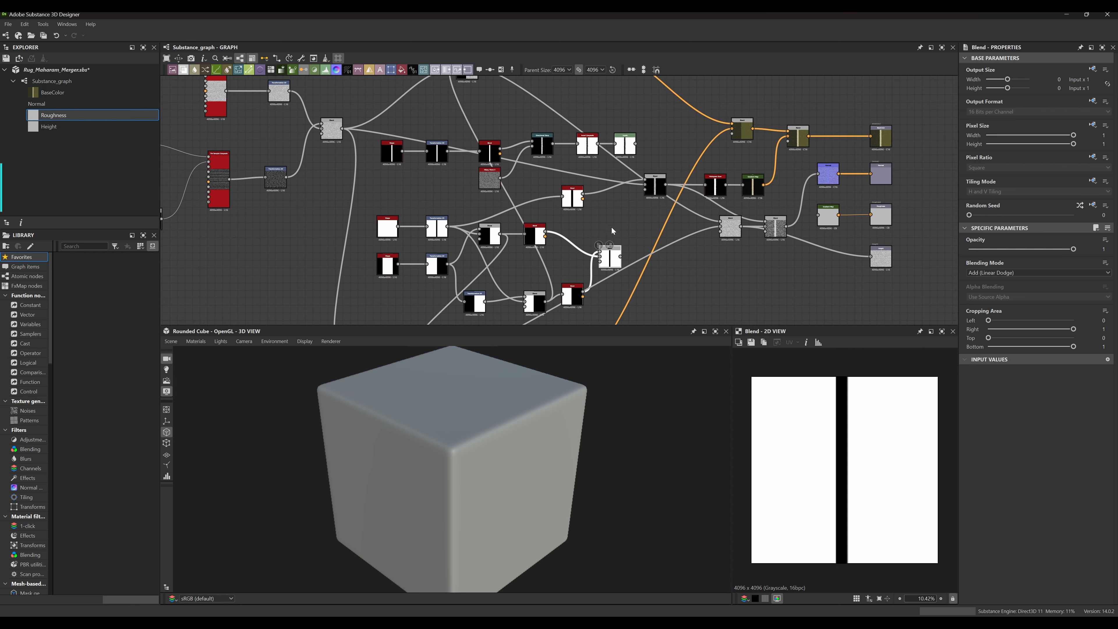
middle_click_drag(503, 208, 625, 197)
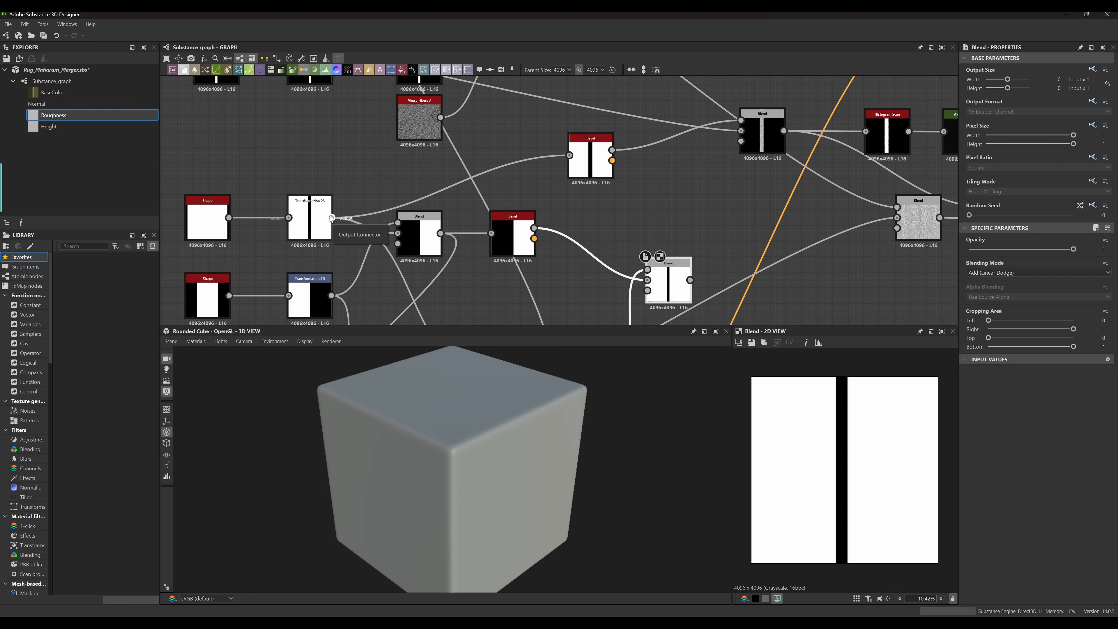
left_click_drag(332, 218, 569, 159, "shift")
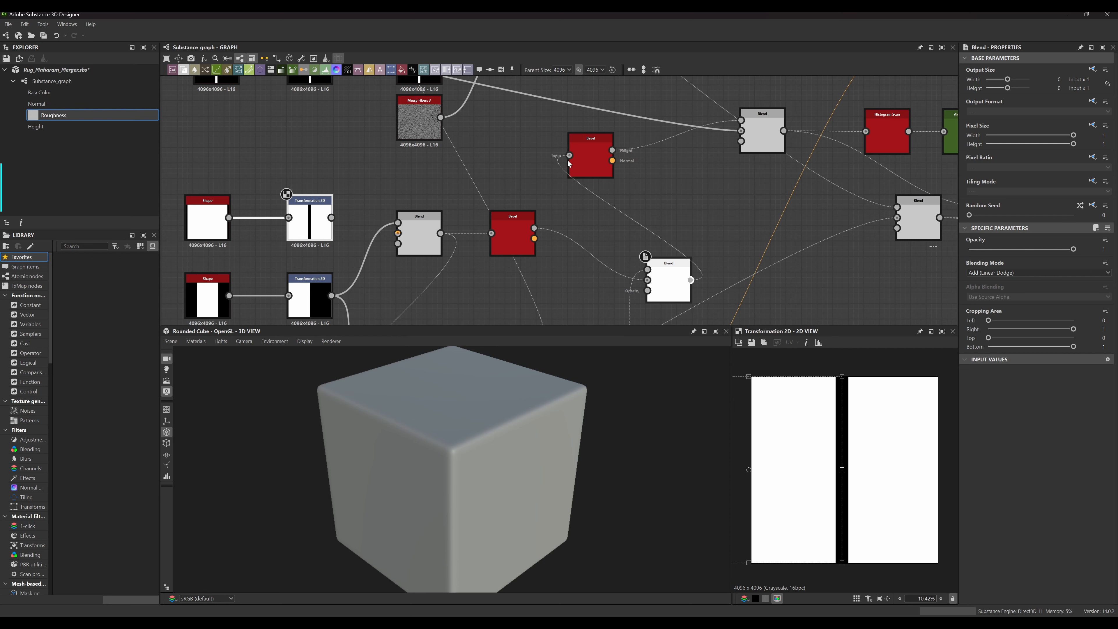
double_click(595, 157)
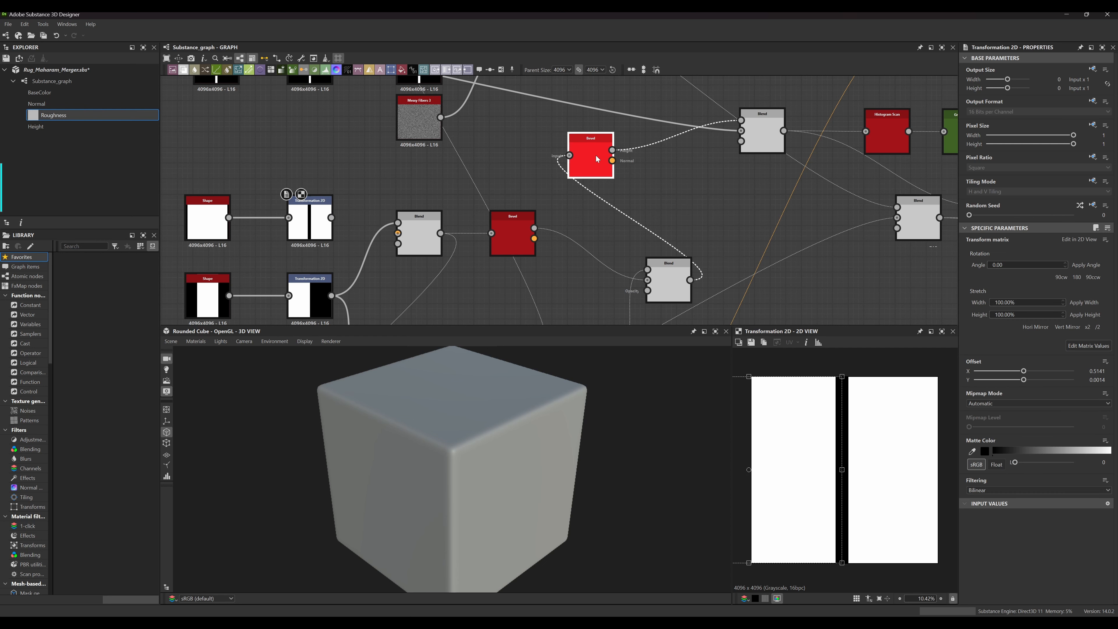
middle_click_drag(736, 221, 722, 225)
scroll(591, 204, "down", 3)
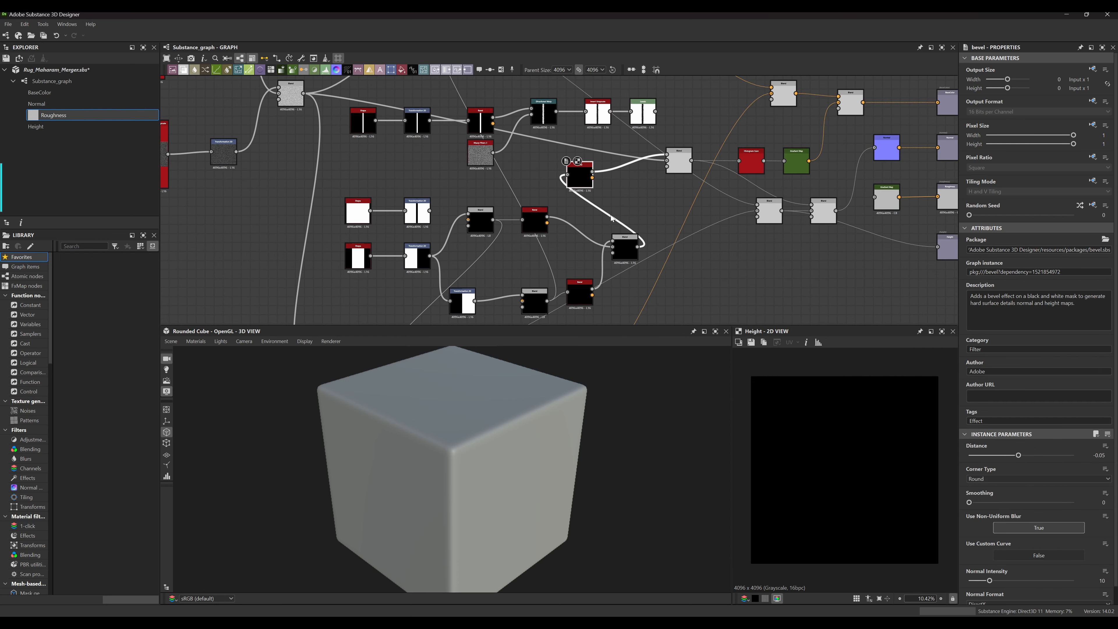
scroll(587, 211, "up", 3)
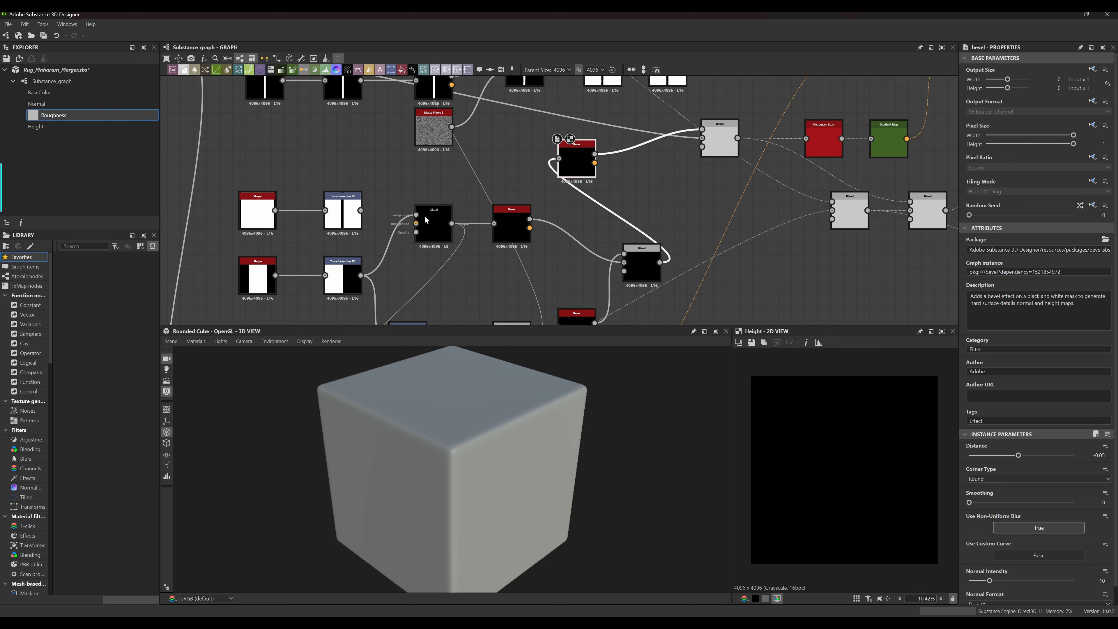
Undo the last rerouting of the Transformation 2D links
key("ctrl+z")
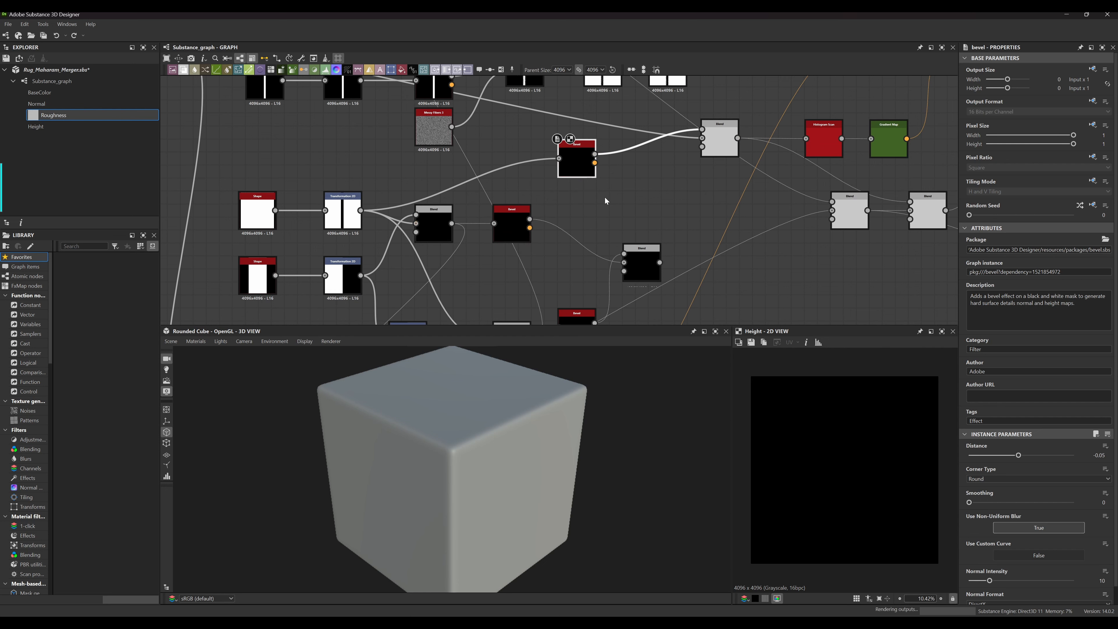
middle_click_drag(684, 209, 508, 154)
left_click(557, 164)
scroll(566, 199, "down", 7)
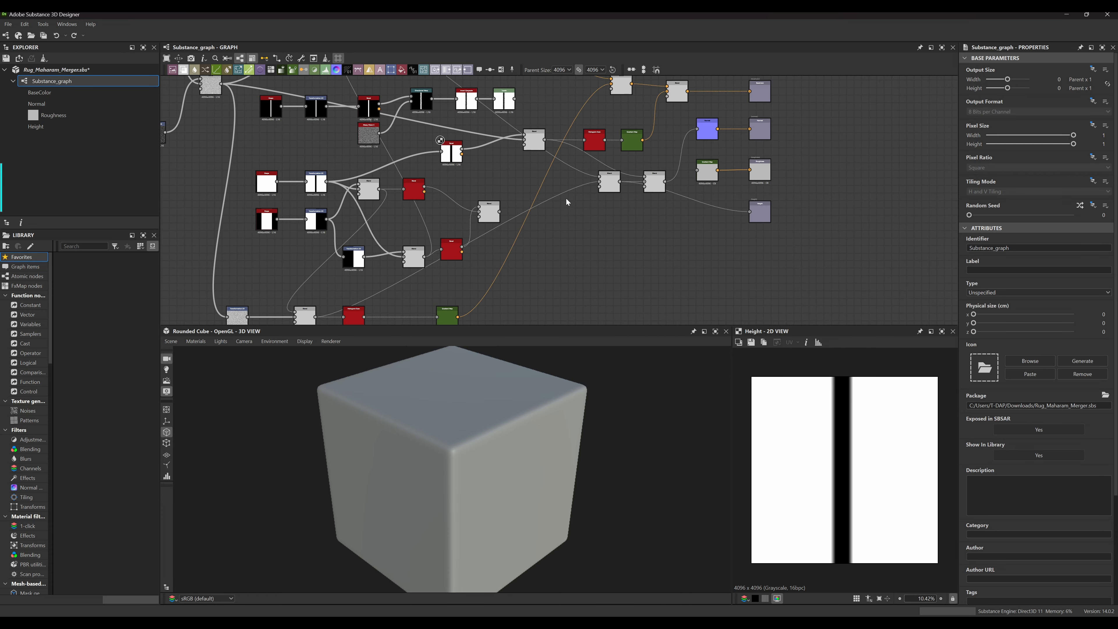
Preview in 2D the final color Blend and the BaseColor output it feeds
scroll(612, 181, "up", 4)
scroll(577, 185, "up", 4)
double_click(516, 176)
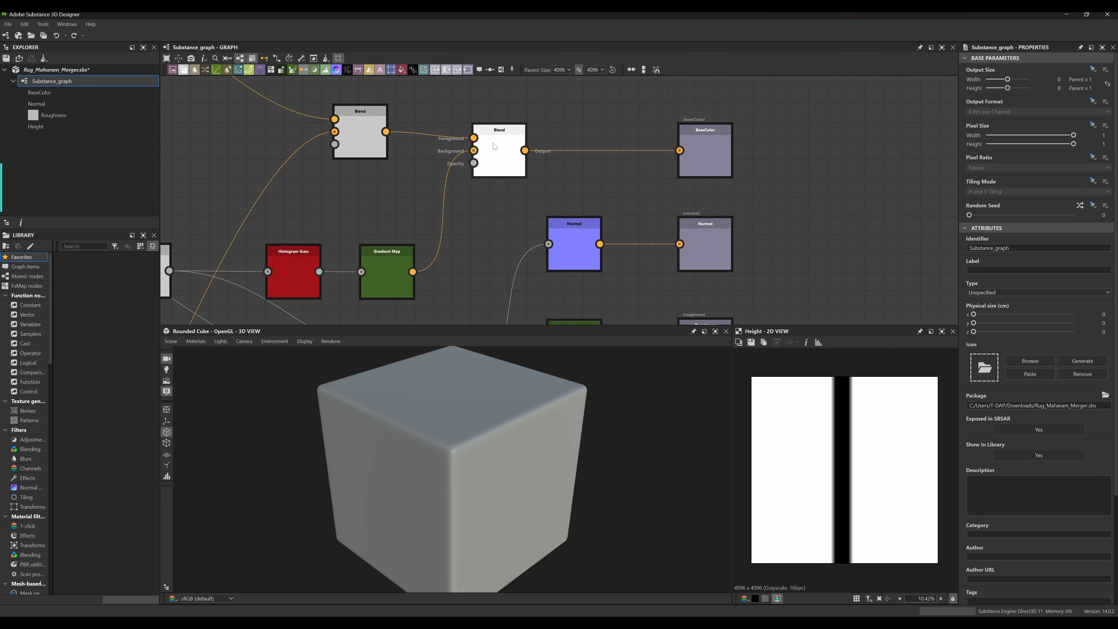
middle_click_drag(572, 242, 662, 197)
scroll(736, 182, "down", 3)
scroll(735, 152, "up", 4)
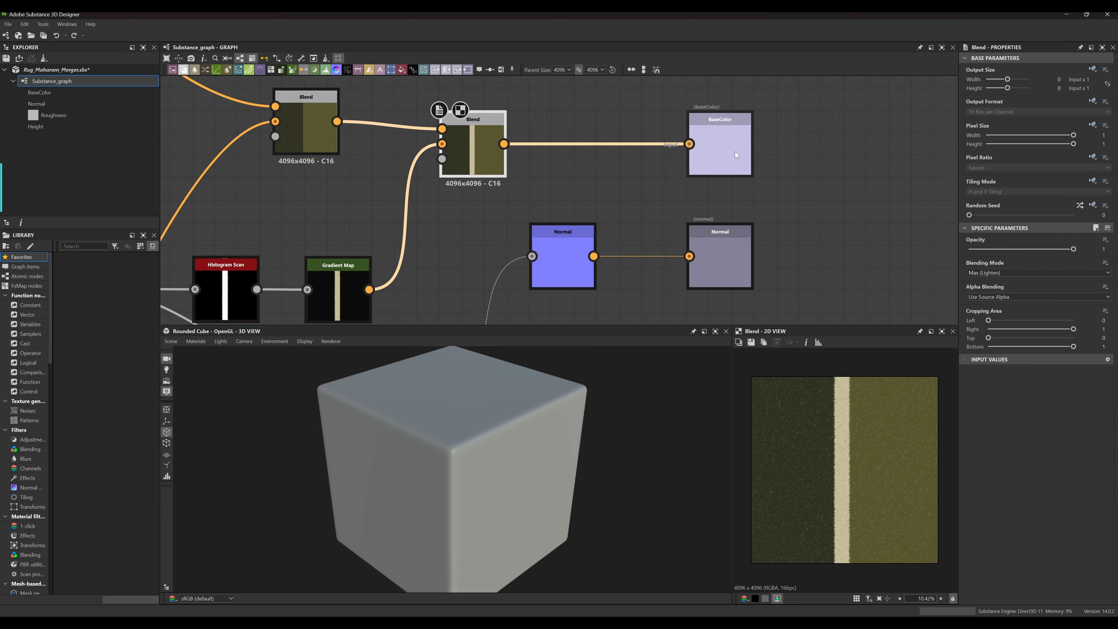
double_click(728, 154)
Examine the mask and bevel branches between the BaseColor output and the tile samplers
scroll(580, 193, "down", 4)
middle_click_drag(629, 174, 697, 171)
scroll(566, 191, "up", 4)
mouse_move(567, 196)
middle_mouse_down()
mouse_move(647, 189)
mouse_move(666, 226)
mouse_move(541, 216)
mouse_move(705, 238)
mouse_move(513, 224)
mouse_move(537, 213)
mouse_move(522, 194)
mouse_move(370, 176)
mouse_move(586, 177)
mouse_move(581, 185)
mouse_move(612, 193)
mouse_move(544, 234)
mouse_move(406, 209)
mouse_move(505, 213)
mouse_move(508, 227)
mouse_move(589, 233)
mouse_move(557, 236)
mouse_move(416, 223)
mouse_move(640, 225)
mouse_move(578, 211)
middle_mouse_up()
scroll(520, 217, "down", 4)
scroll(597, 219, "up", 3)
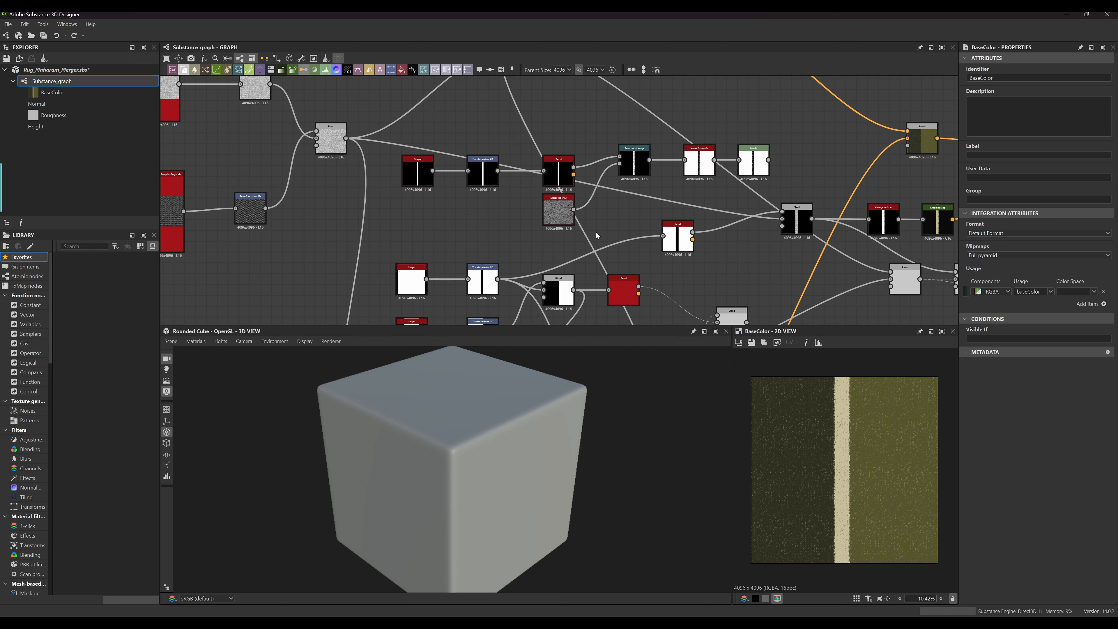
middle_click_drag(658, 248, 541, 182)
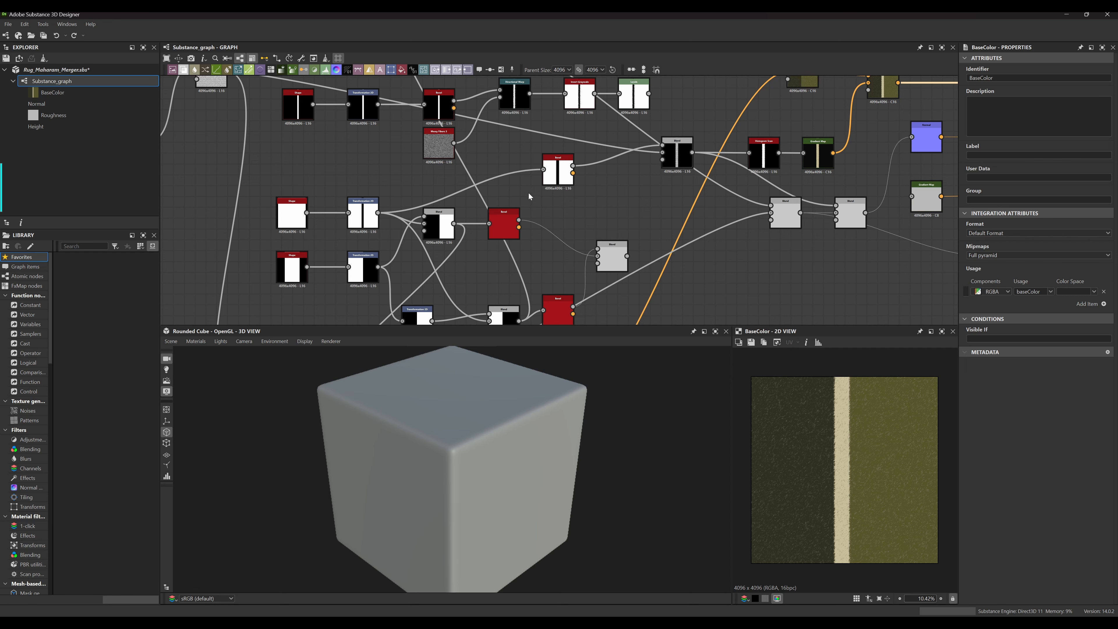
middle_click_drag(529, 192, 782, 178)
middle_click_drag(312, 176, 550, 191)
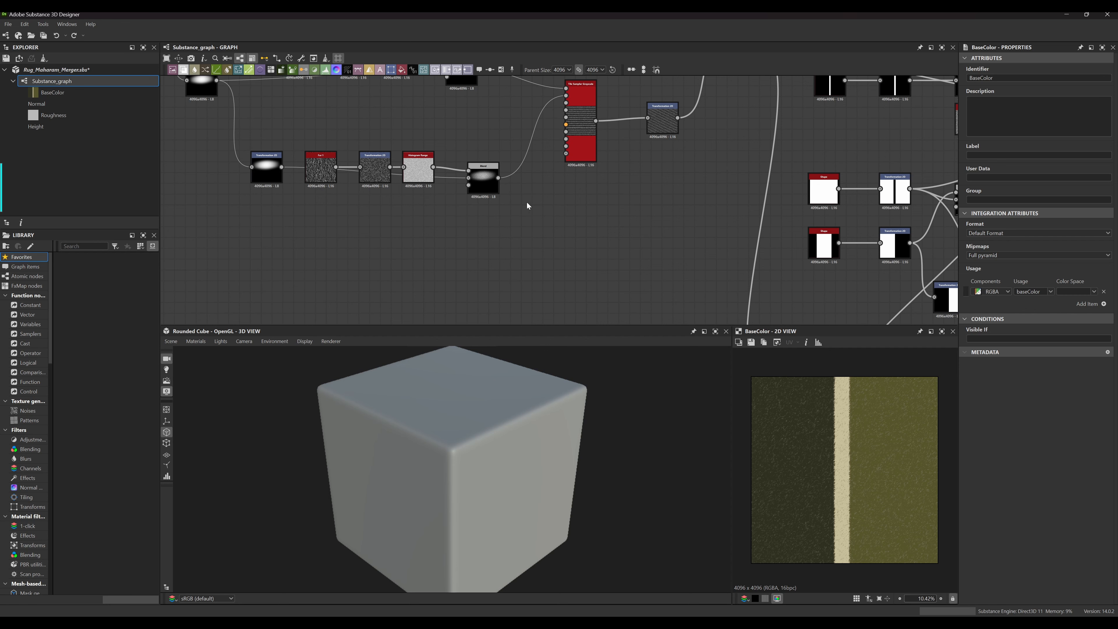
Trace the yarn branches back to the Shape and Waveform nodes and review the blending, transformation and blur chain
middle_click_drag(553, 195, 696, 228)
middle_click_drag(481, 160, 513, 244)
scroll(519, 176, "up", 3)
middle_click_drag(633, 189, 559, 203)
middle_click_drag(625, 194, 530, 182)
middle_click_drag(601, 217, 670, 193)
middle_click_drag(475, 199, 692, 153)
middle_click_drag(440, 186, 633, 181)
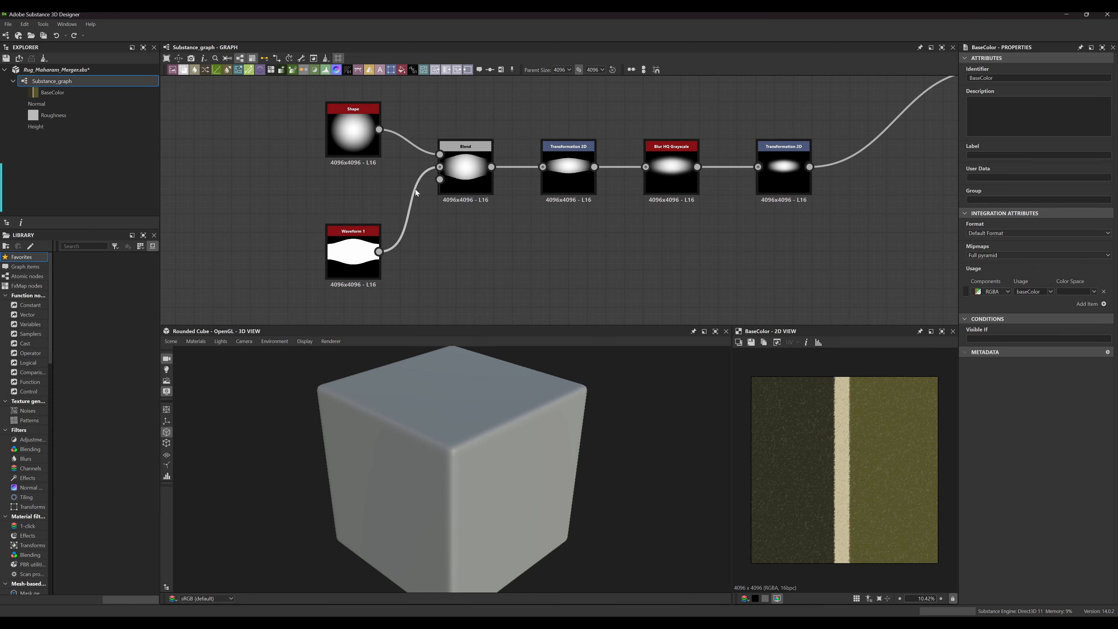
middle_click_drag(517, 212, 407, 213)
middle_click_drag(672, 215, 655, 199)
scroll(673, 211, "down", 3)
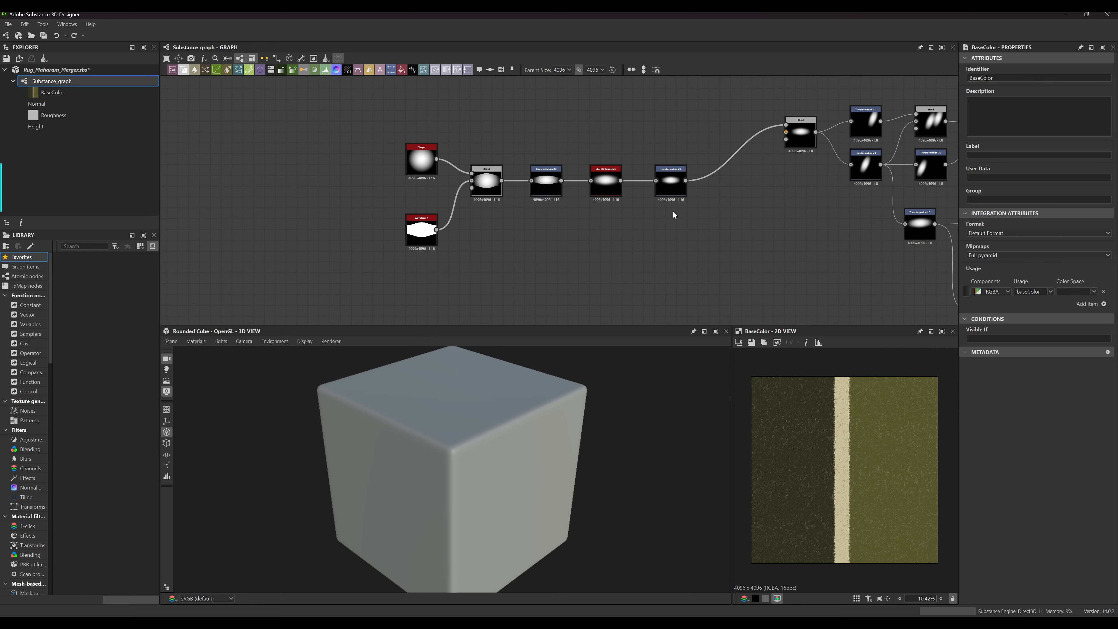
mouse_move(709, 226)
middle_mouse_down()
mouse_move(669, 220)
mouse_move(713, 217)
mouse_move(702, 216)
middle_mouse_up()
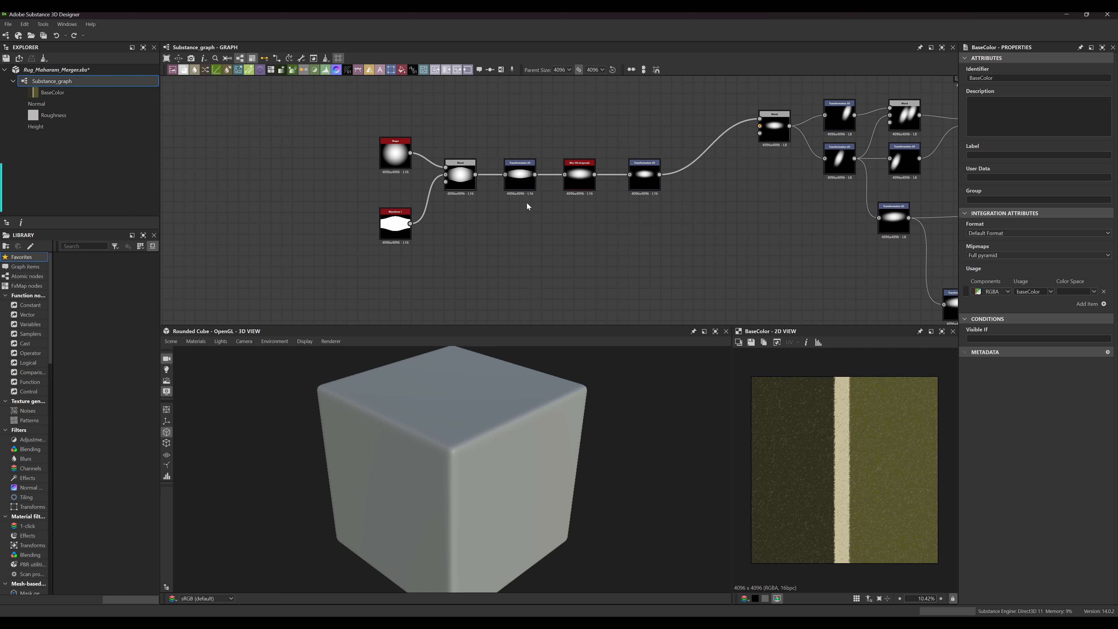
middle_click_drag(633, 204, 674, 177)
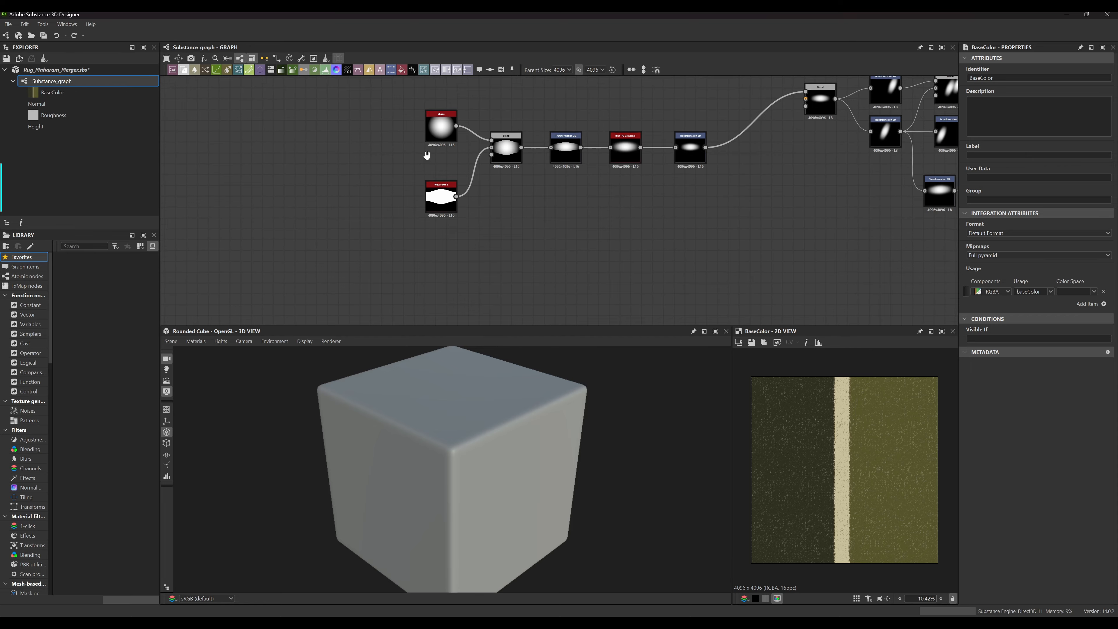
Follow the yarn branches through the noise and Histogram Range nodes to the tile samplers and stripe masks
middle_click_drag(471, 162, 381, 165)
middle_click_drag(891, 135, 605, 148)
middle_click_drag(785, 157, 509, 196)
mouse_move(830, 180)
middle_mouse_down()
mouse_move(689, 180)
mouse_move(659, 200)
middle_mouse_up()
mouse_move(863, 212)
middle_mouse_down()
mouse_move(753, 214)
mouse_move(704, 186)
middle_mouse_up()
scroll(678, 173, "down", 6)
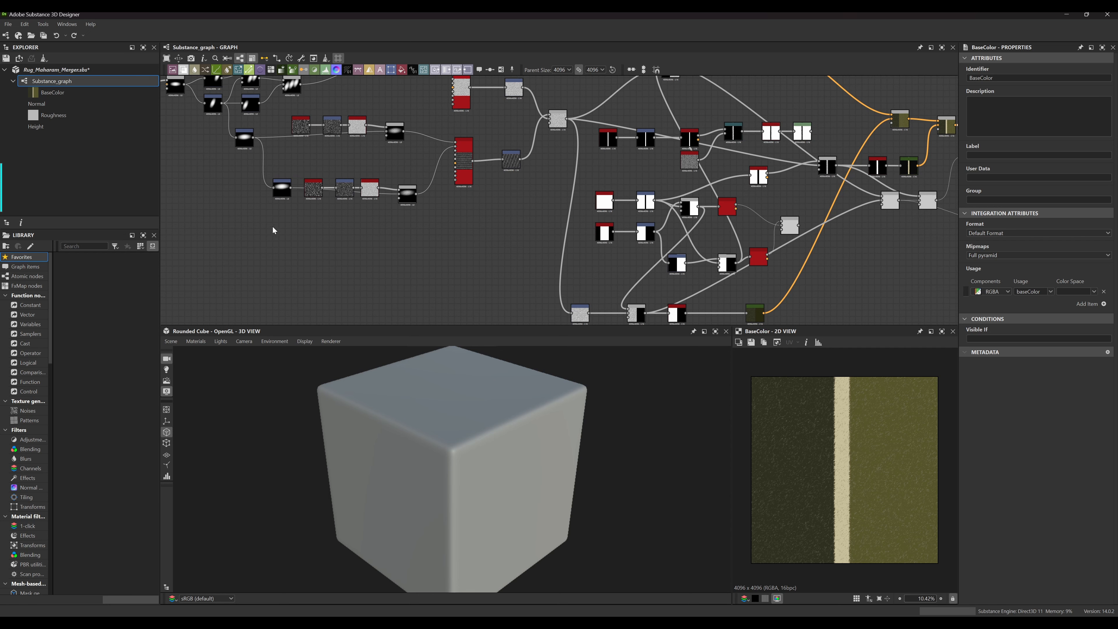
mouse_move(381, 197)
middle_mouse_down()
mouse_move(385, 183)
mouse_move(371, 186)
middle_mouse_up()
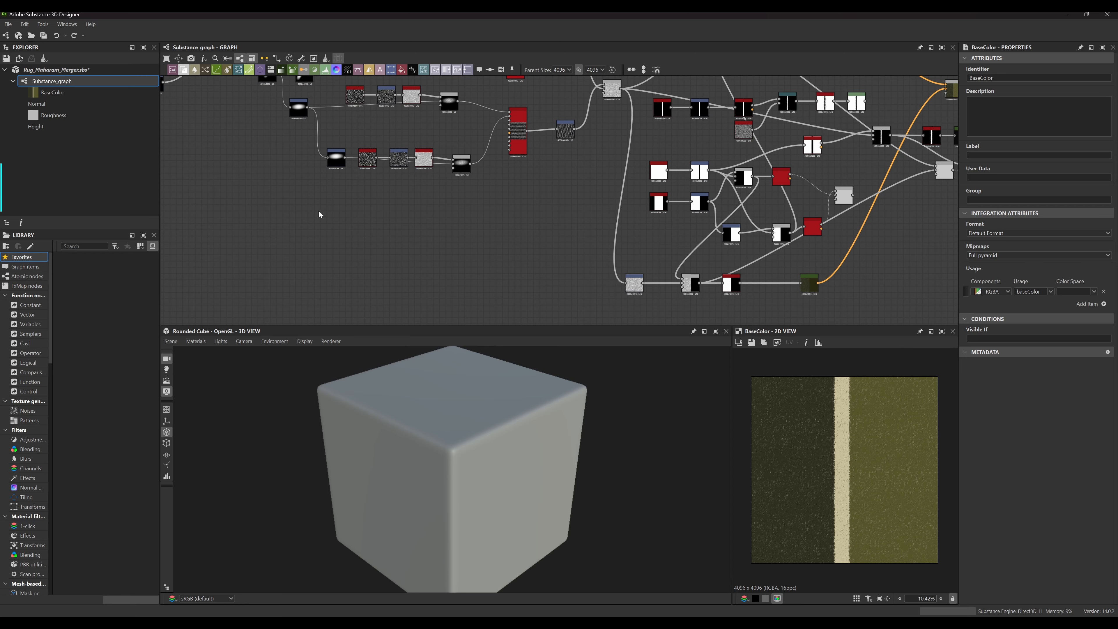
middle_click_drag(410, 224, 339, 240)
middle_click_drag(469, 213, 438, 232)
middle_click_drag(463, 190, 490, 191)
middle_click_drag(422, 210, 470, 200)
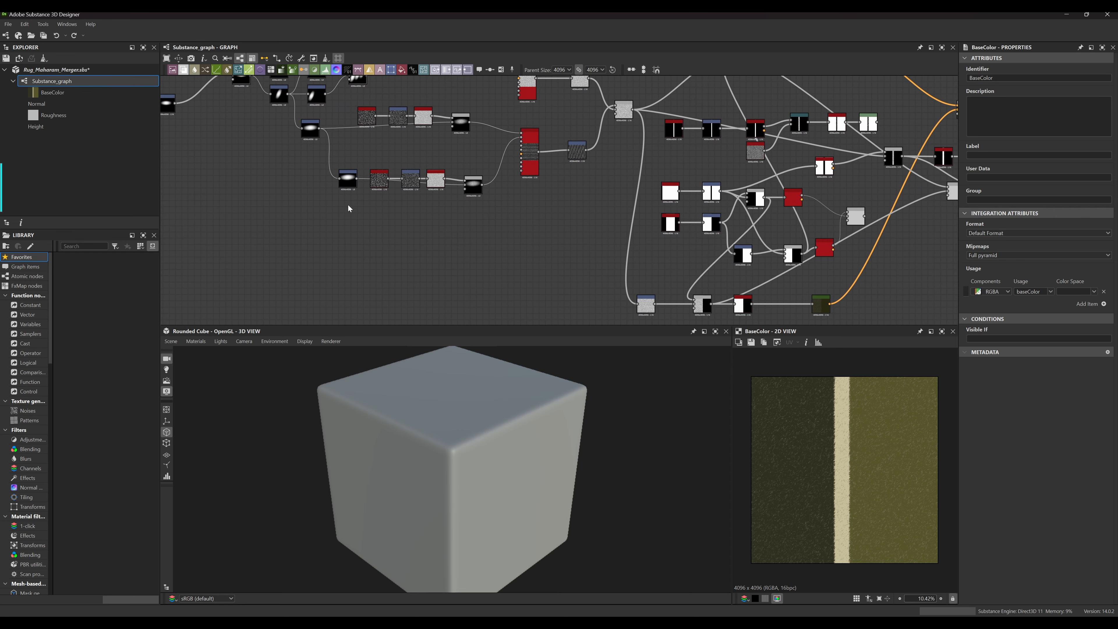
mouse_move(348, 203)
middle_mouse_down()
mouse_move(429, 210)
mouse_move(422, 224)
middle_mouse_up()
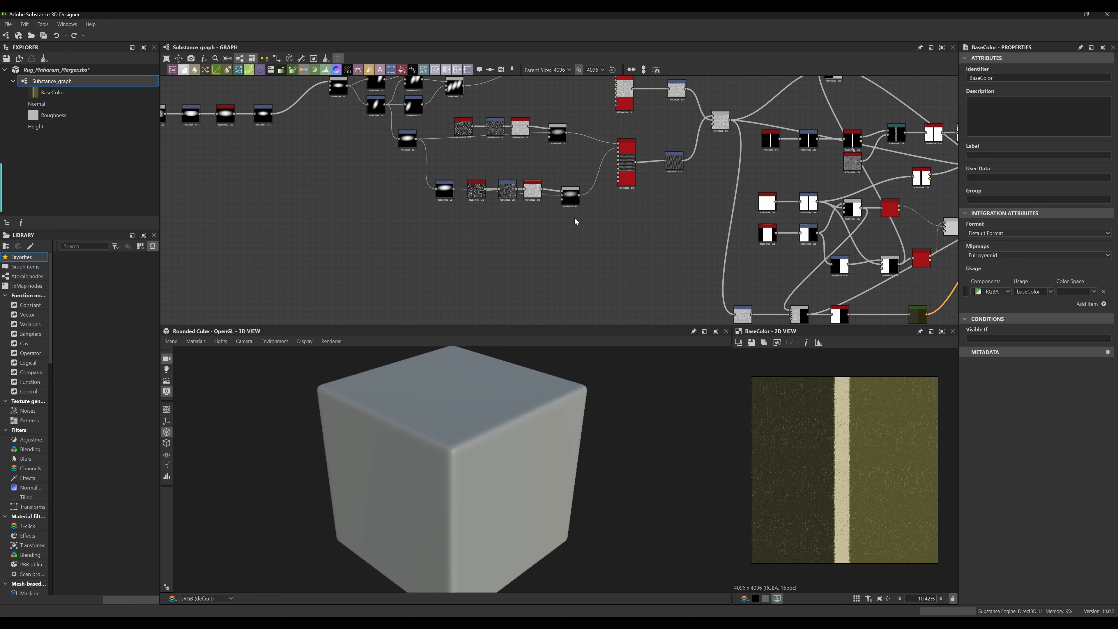
middle_click_drag(564, 233, 584, 225)
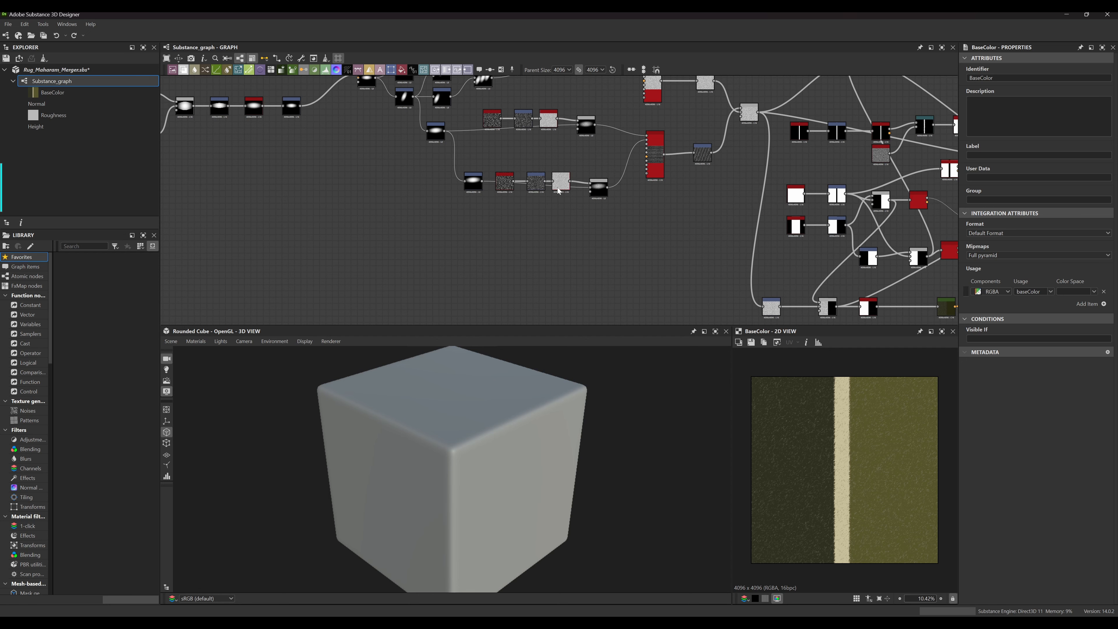
middle_click_drag(480, 189, 565, 185)
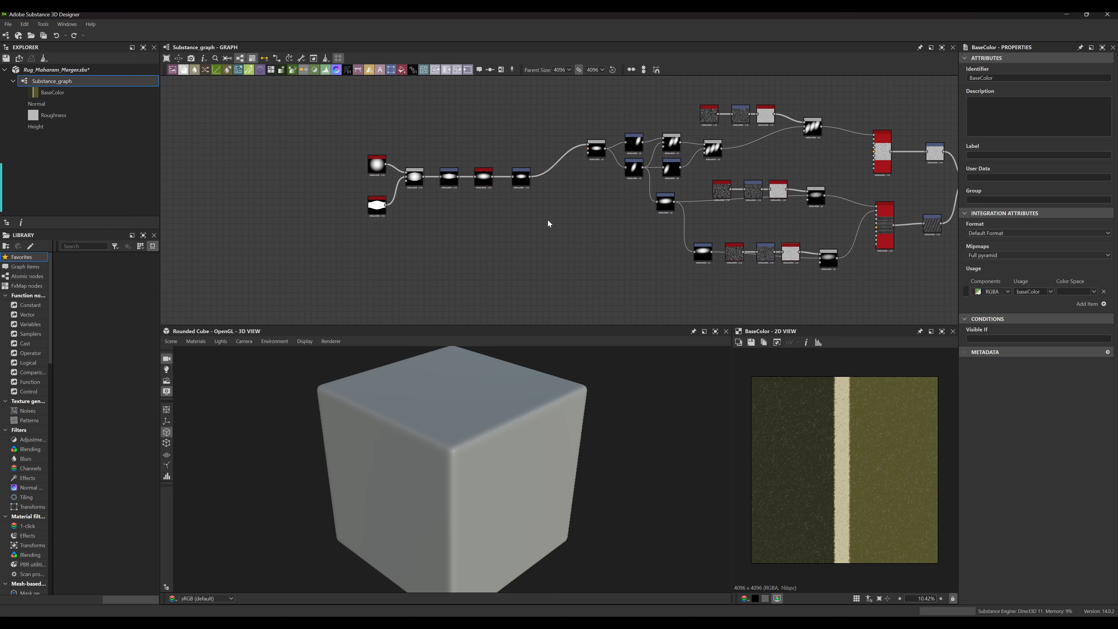
Select the source chain of Shape, Waveform, Blend, Transformation 2D and Blur HQ nodes and examine how it forms the yarn shape
left_click_drag(468, 210, 329, 138)
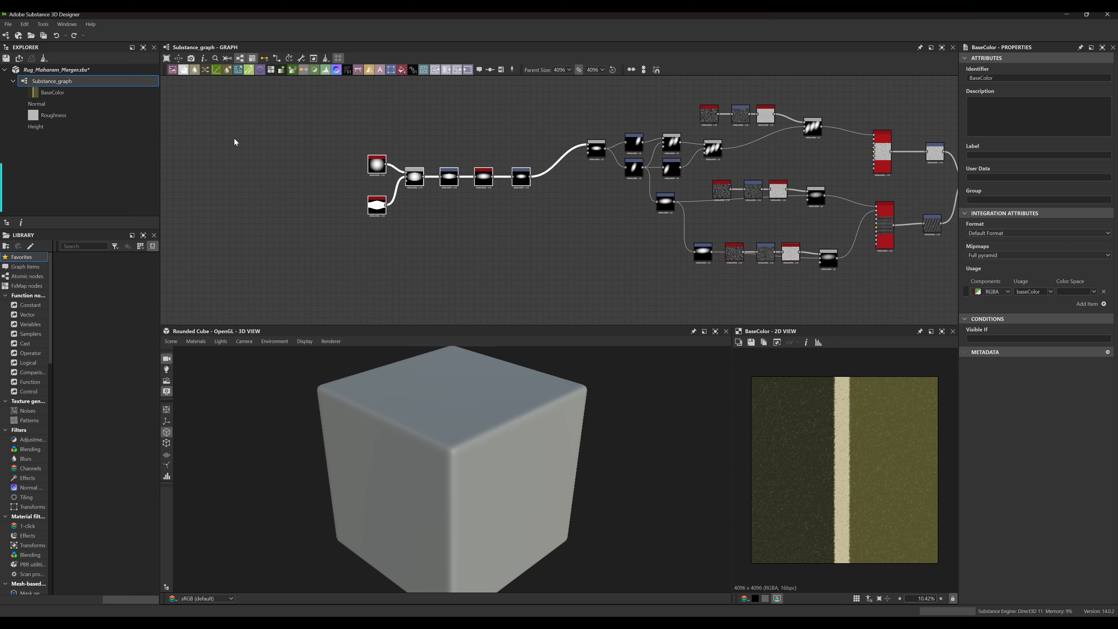
middle_click_drag(309, 147, 287, 149)
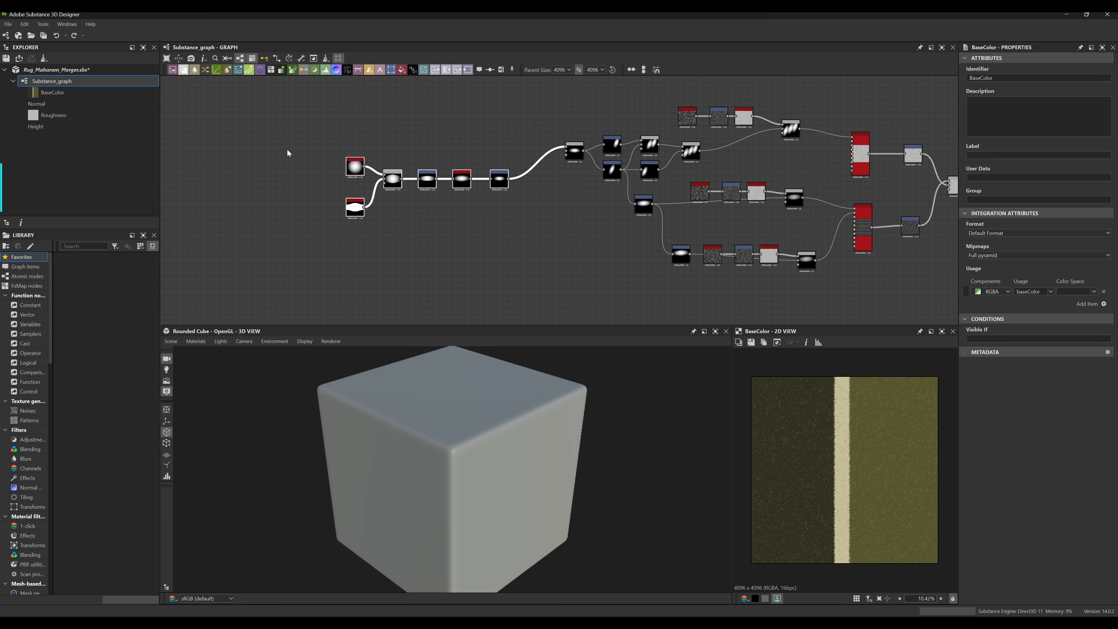
scroll(417, 185, "up", 3)
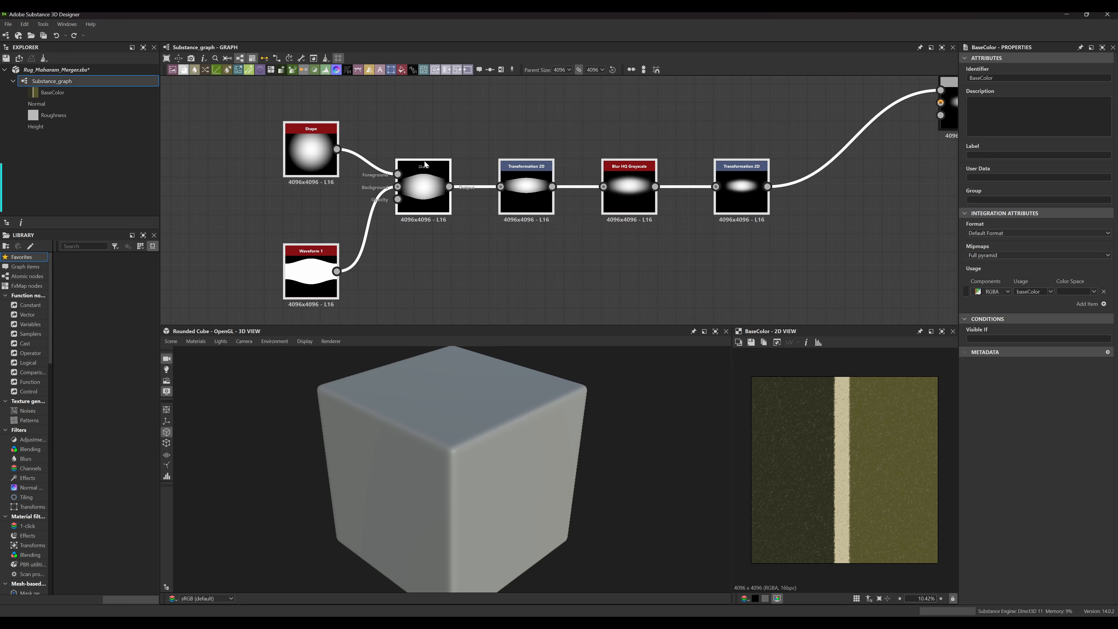
middle_click_drag(436, 147, 411, 177)
scroll(418, 172, "down", 3)
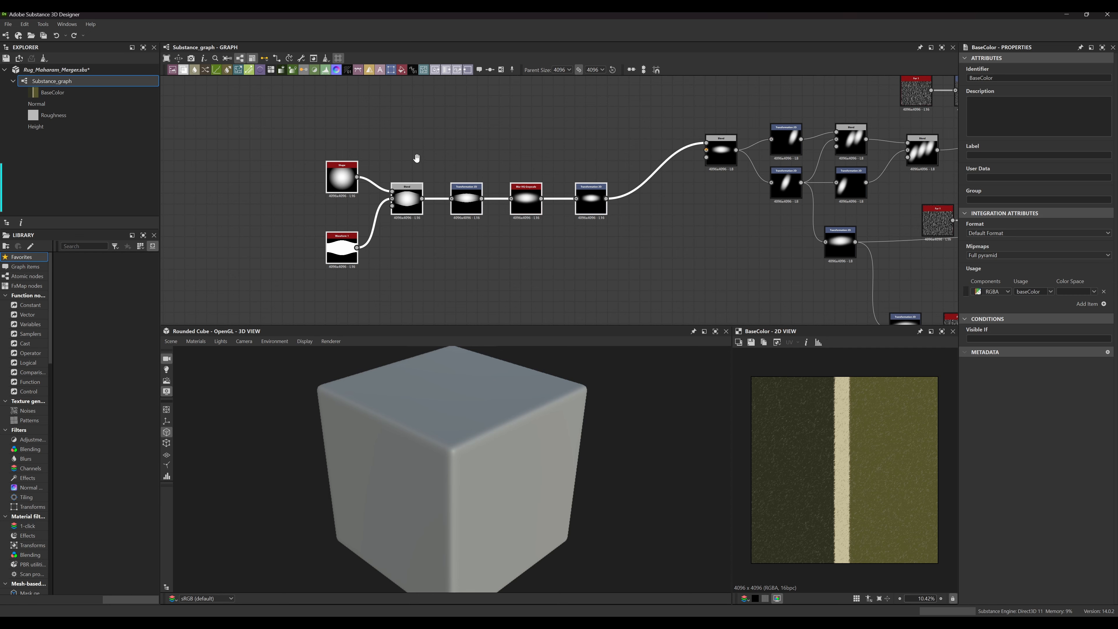
middle_click_drag(417, 158, 430, 148)
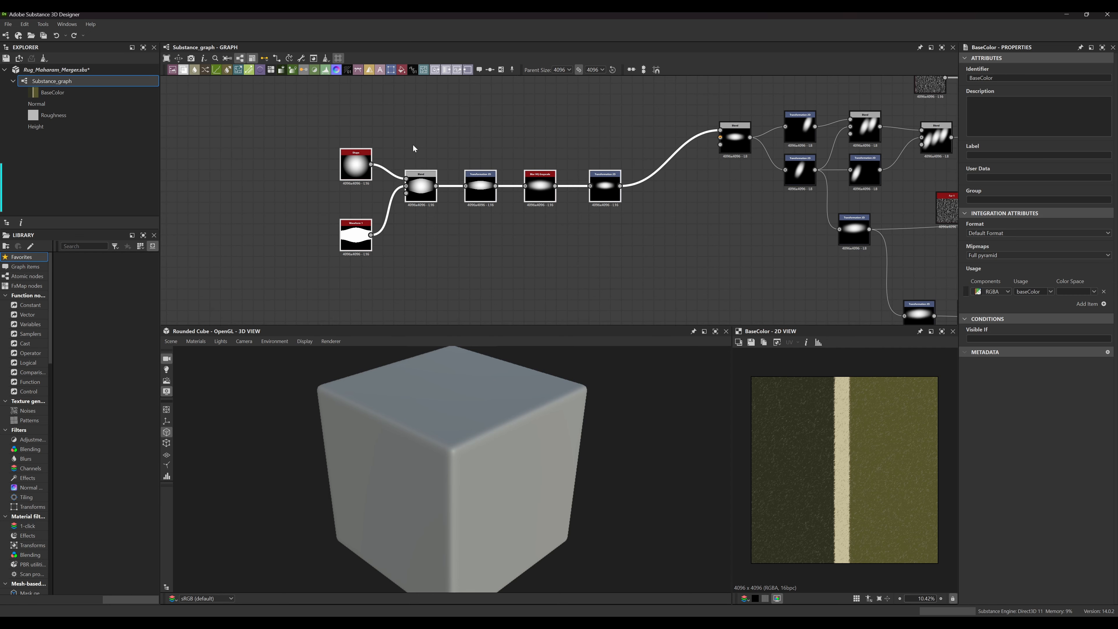
middle_click_drag(564, 146, 574, 145)
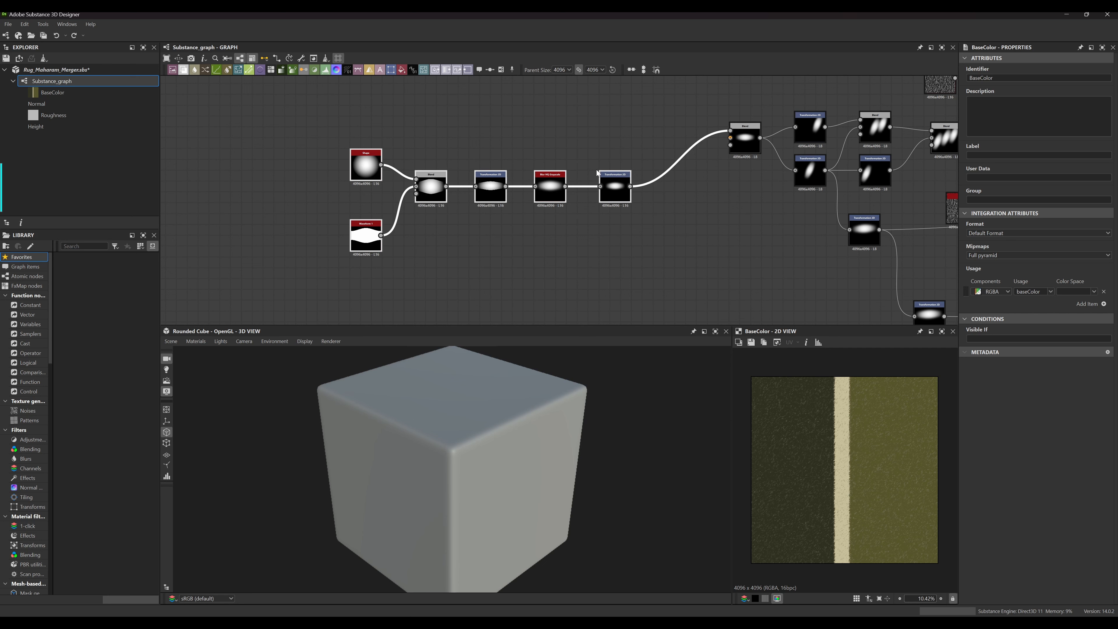
middle_click_drag(522, 142, 536, 131)
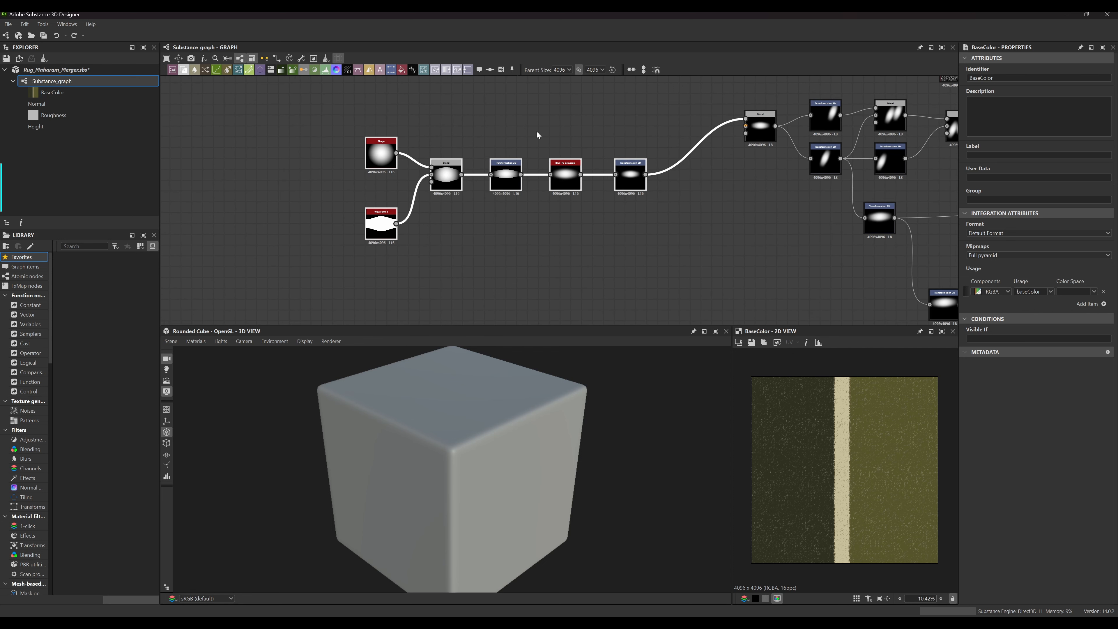
middle_click_drag(536, 132, 541, 144)
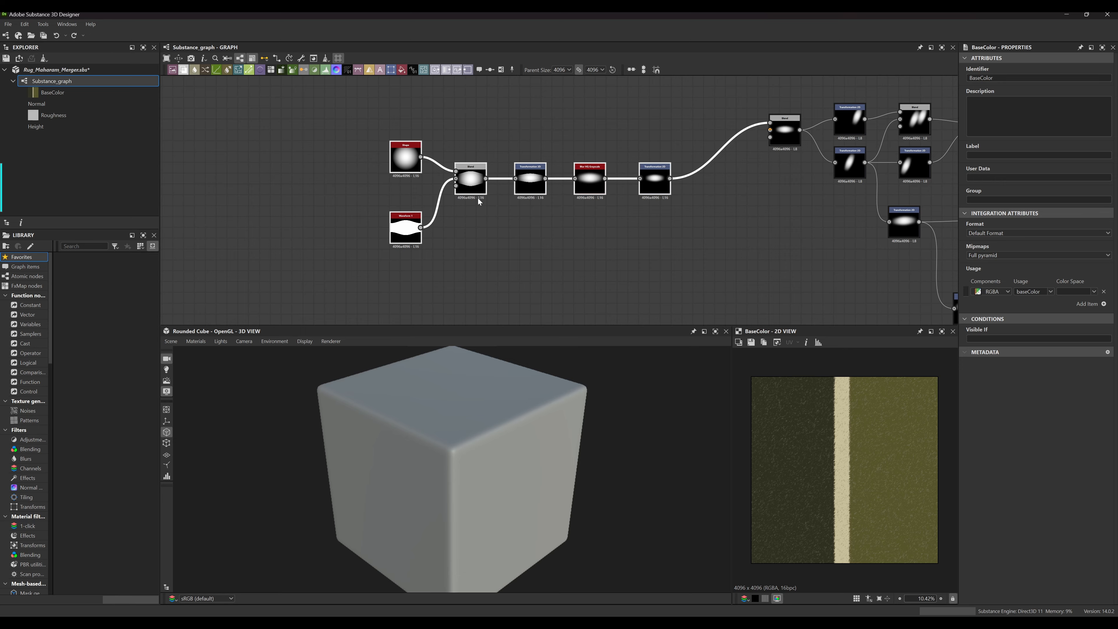
Review how the blurred yarn shape feeds the Transformation 2D copies and their noise blends ahead of the tile samplers
middle_click_drag(598, 226, 538, 222)
middle_click_drag(658, 223, 574, 214)
middle_click_drag(647, 223, 550, 220)
middle_click_drag(658, 225, 562, 225)
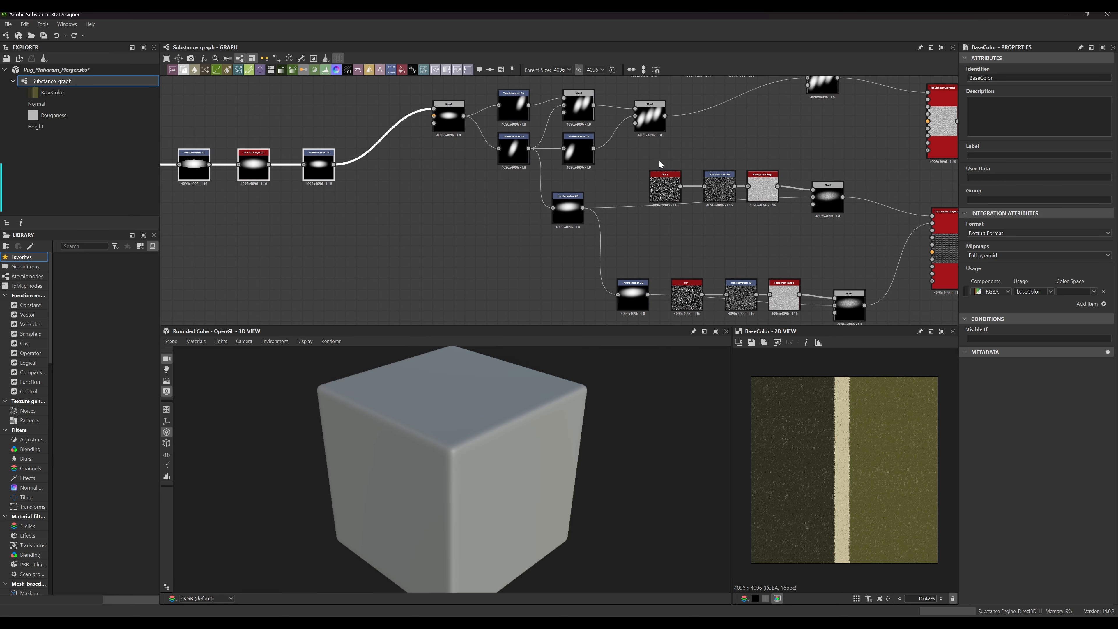
middle_click_drag(661, 191, 625, 189)
middle_click_drag(690, 215, 623, 203)
middle_click_drag(744, 222, 667, 220)
middle_click_drag(318, 165, 520, 187)
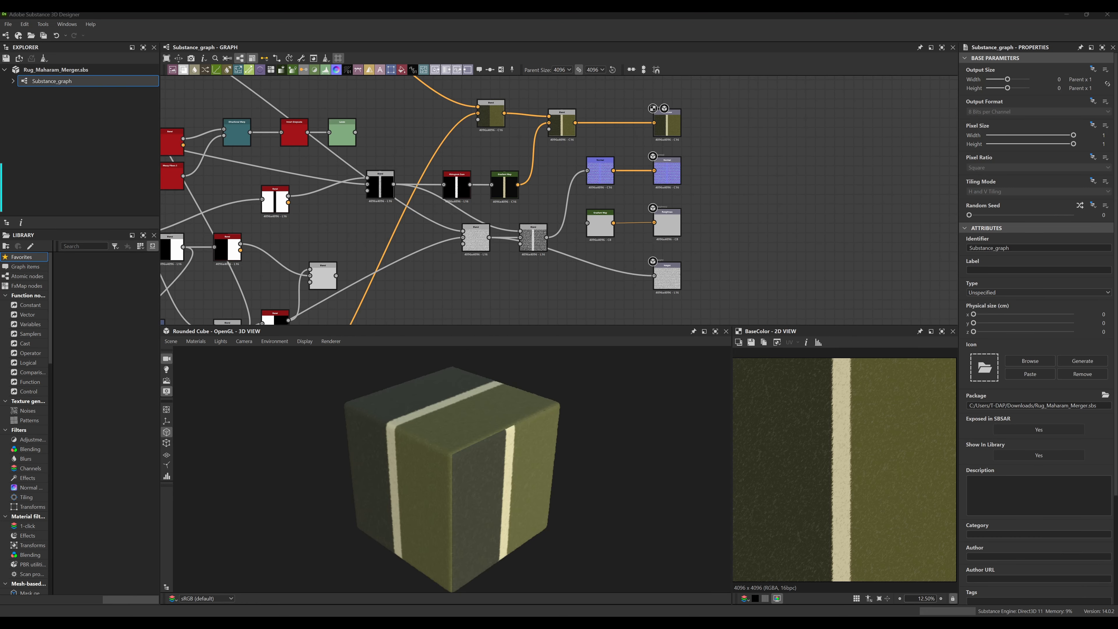
Examine the BaseColor colour blends and trace the stripe mask back through the Histogram Scan, Bevel and Directional Warp nodes
mouse_move(309, 217)
middle_mouse_down()
mouse_move(328, 221)
mouse_move(312, 220)
middle_mouse_up()
middle_click_drag(539, 192, 515, 169)
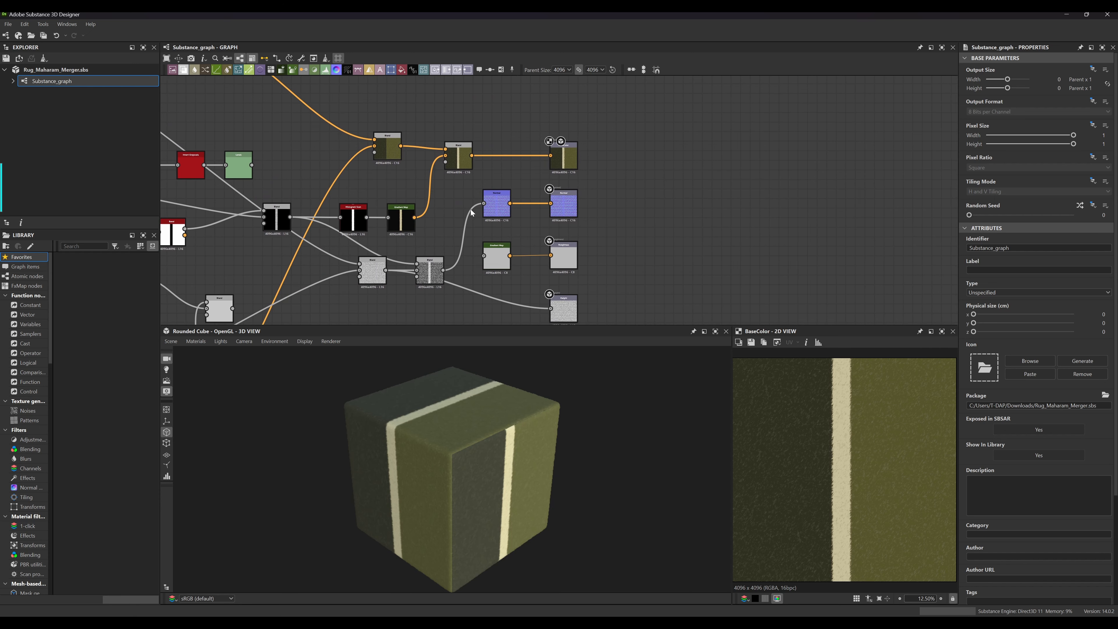
middle_click_drag(471, 213, 599, 162)
scroll(529, 193, "up", 4)
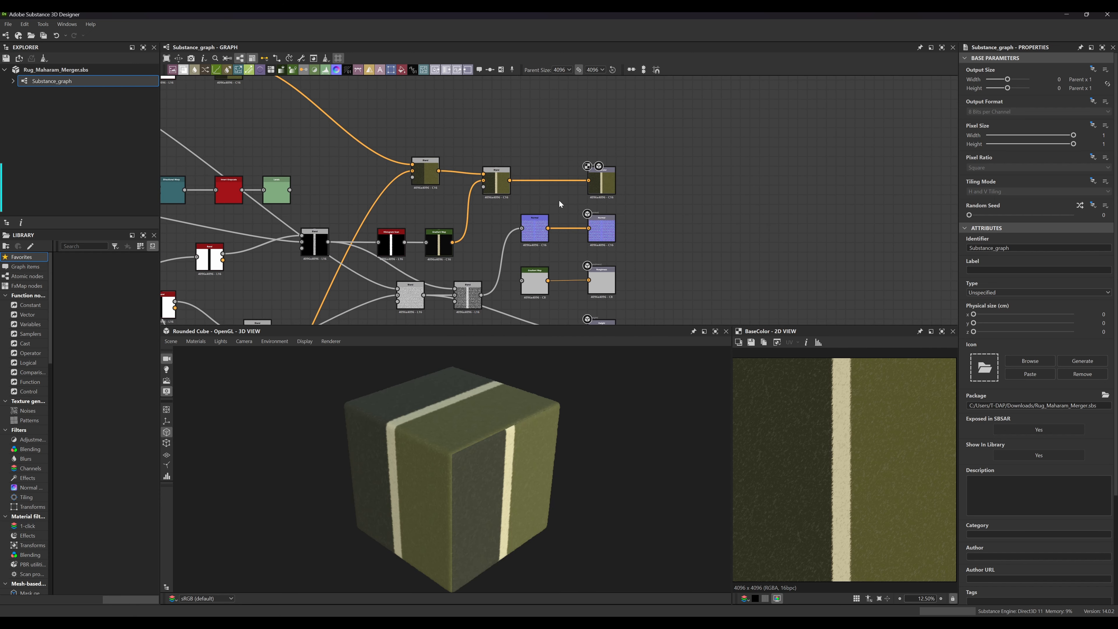
middle_click_drag(560, 204, 537, 164)
middle_click_drag(465, 223, 421, 207)
middle_click_drag(347, 300, 407, 190)
middle_click_drag(522, 180, 573, 172)
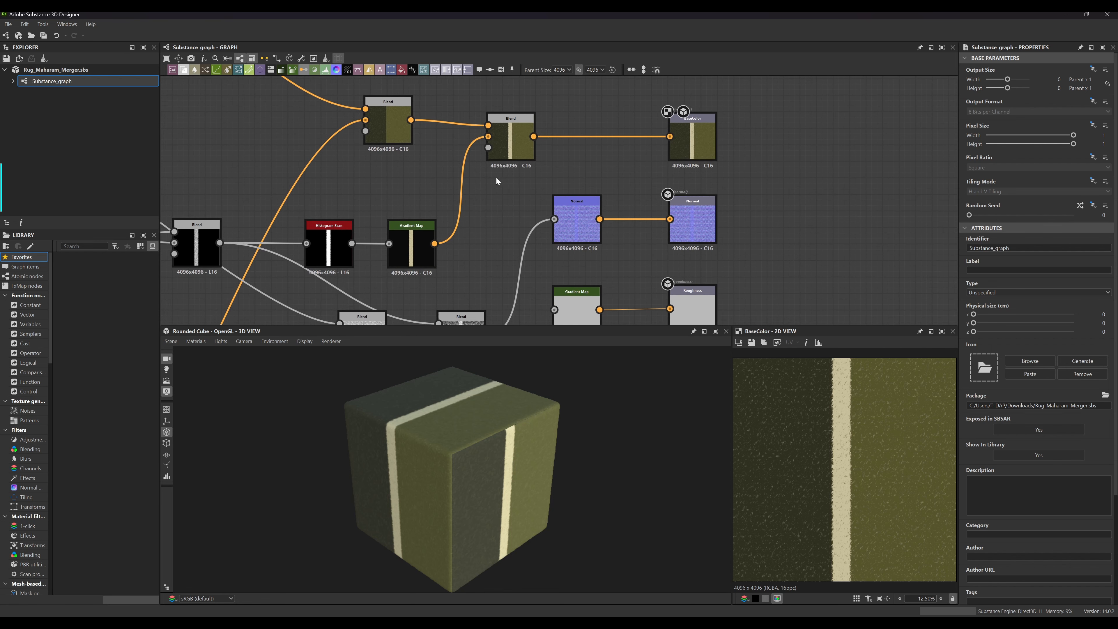
middle_click_drag(382, 178, 444, 169)
middle_click_drag(323, 165, 444, 170)
middle_click_drag(288, 176, 581, 180)
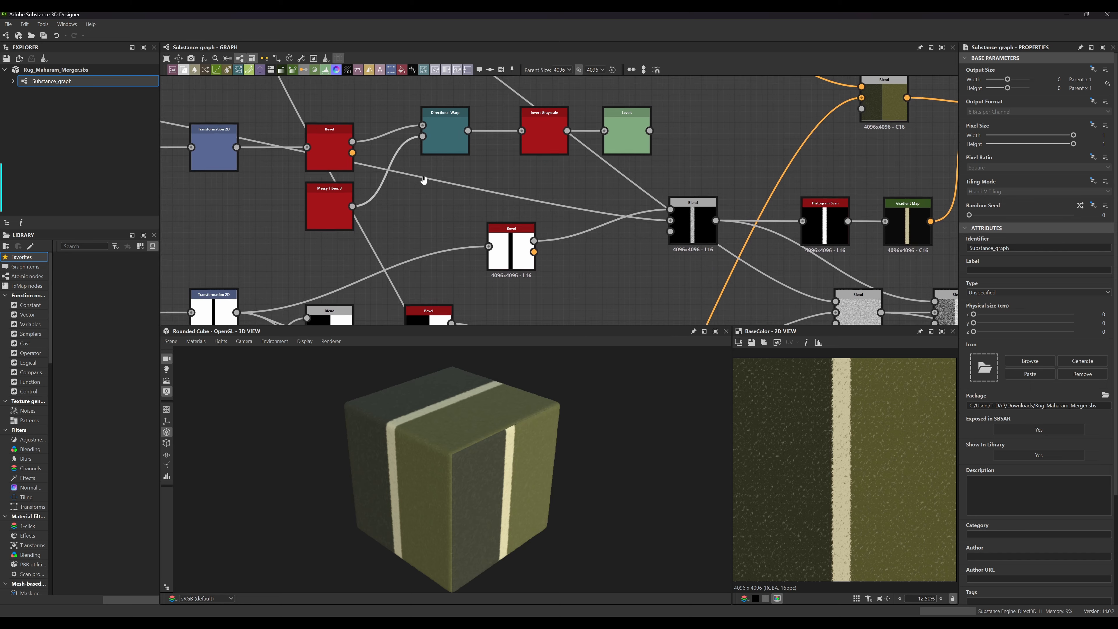
middle_click_drag(422, 180, 585, 179)
scroll(436, 197, "down", 3)
mouse_move(359, 191)
middle_mouse_down()
mouse_move(573, 207)
mouse_move(376, 205)
middle_mouse_up()
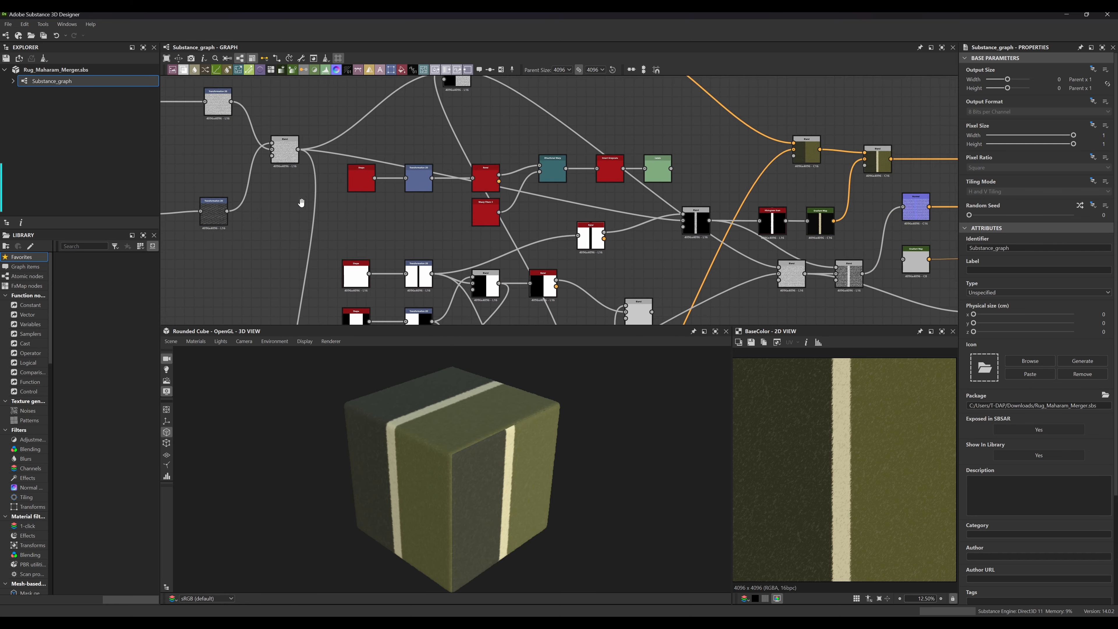
Inspect the Normal, Roughness and Height output nodes and the connections that feed them
middle_click_drag(639, 198, 471, 114)
scroll(501, 170, "up", 4)
scroll(501, 171, "up", 2)
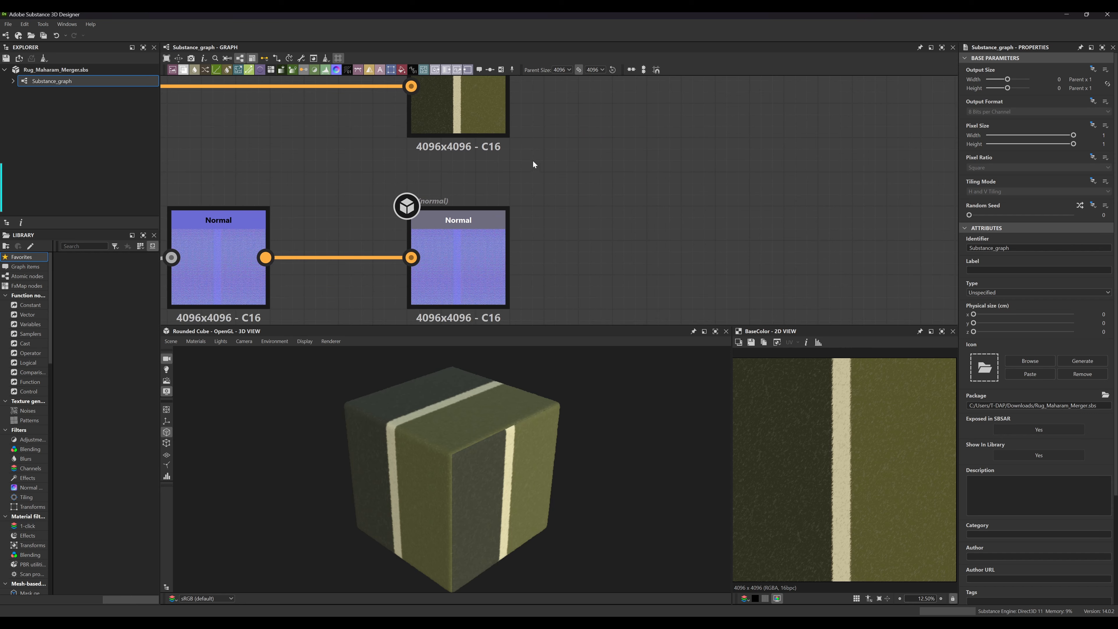
middle_click_drag(608, 304, 633, 195)
middle_click_drag(625, 250, 630, 144)
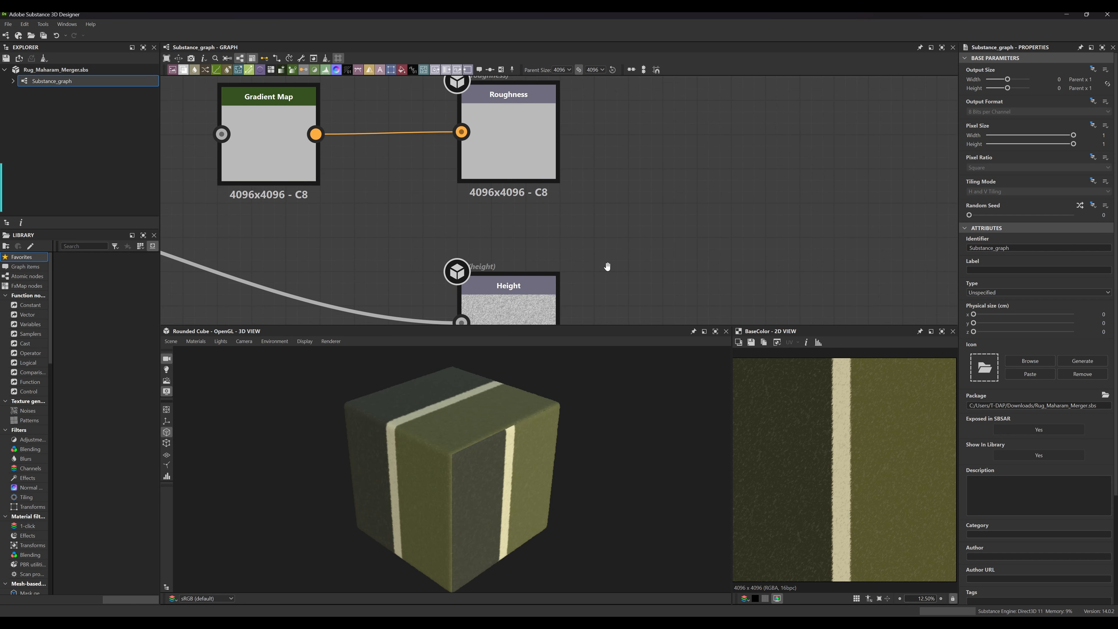
middle_click_drag(608, 308, 617, 190)
middle_click_drag(381, 239, 580, 228)
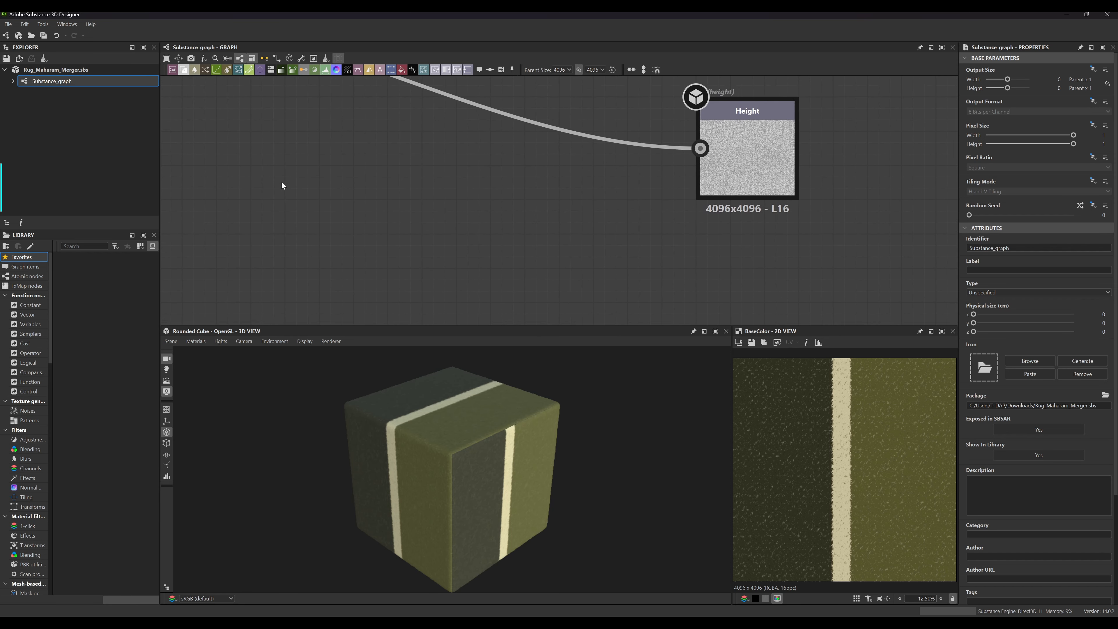
middle_click_drag(256, 176, 297, 178)
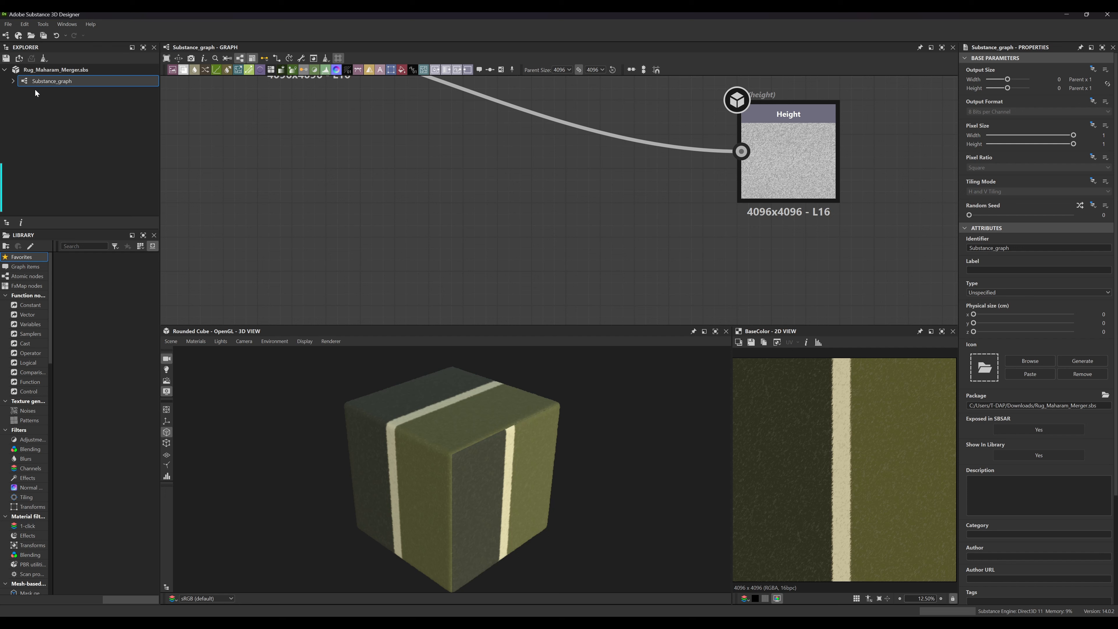
Expand Substance_graph to list its outputs and open the export settings for them
left_click(13, 82)
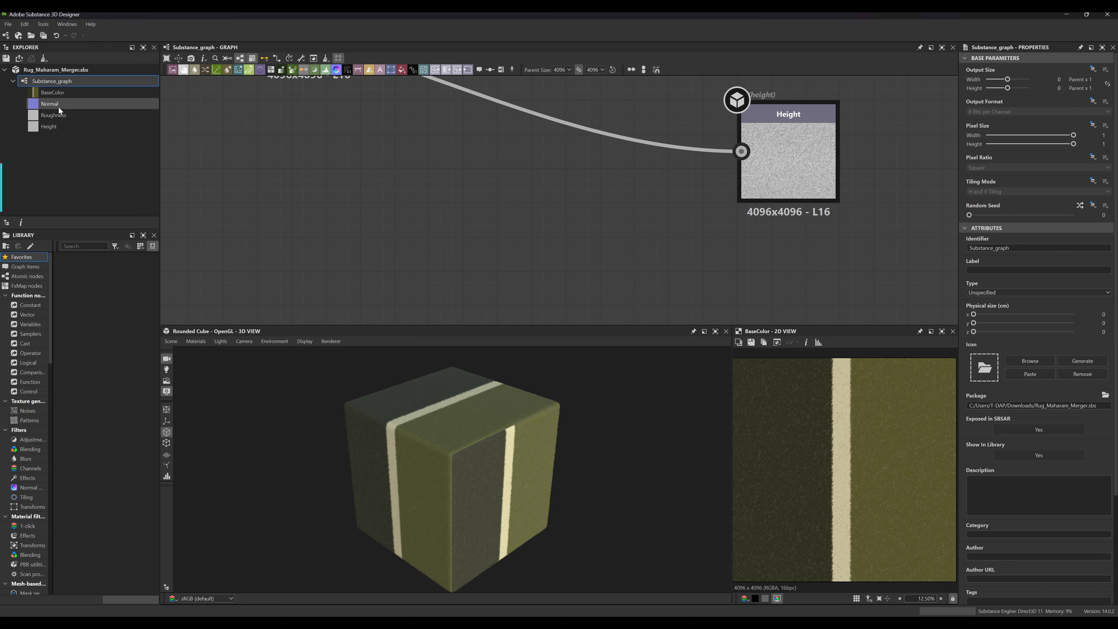
right_click(82, 80)
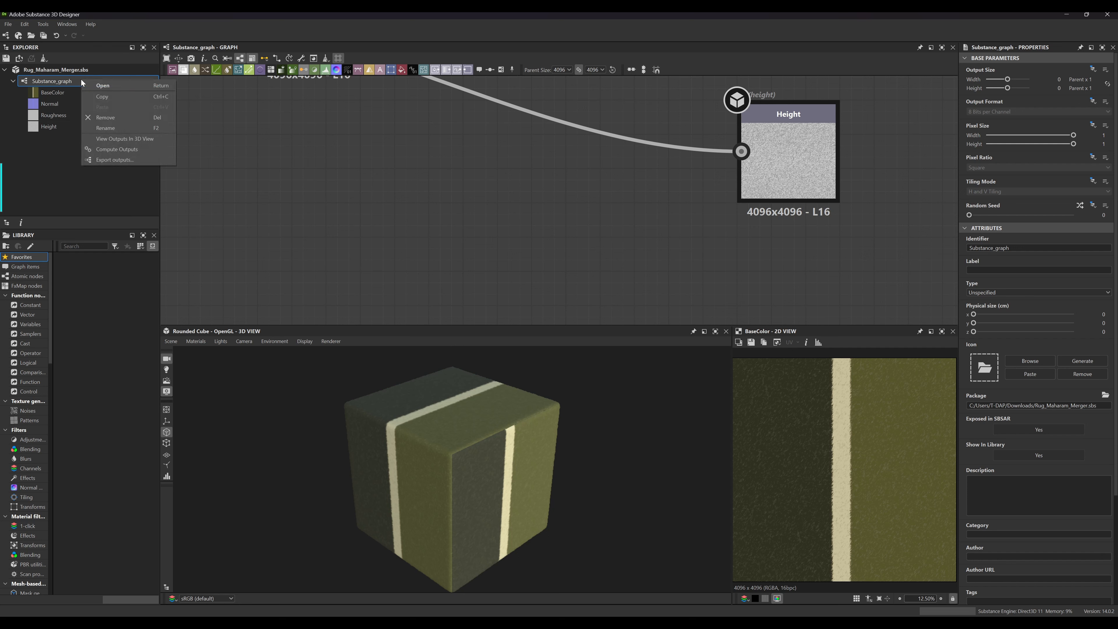
left_click(124, 160)
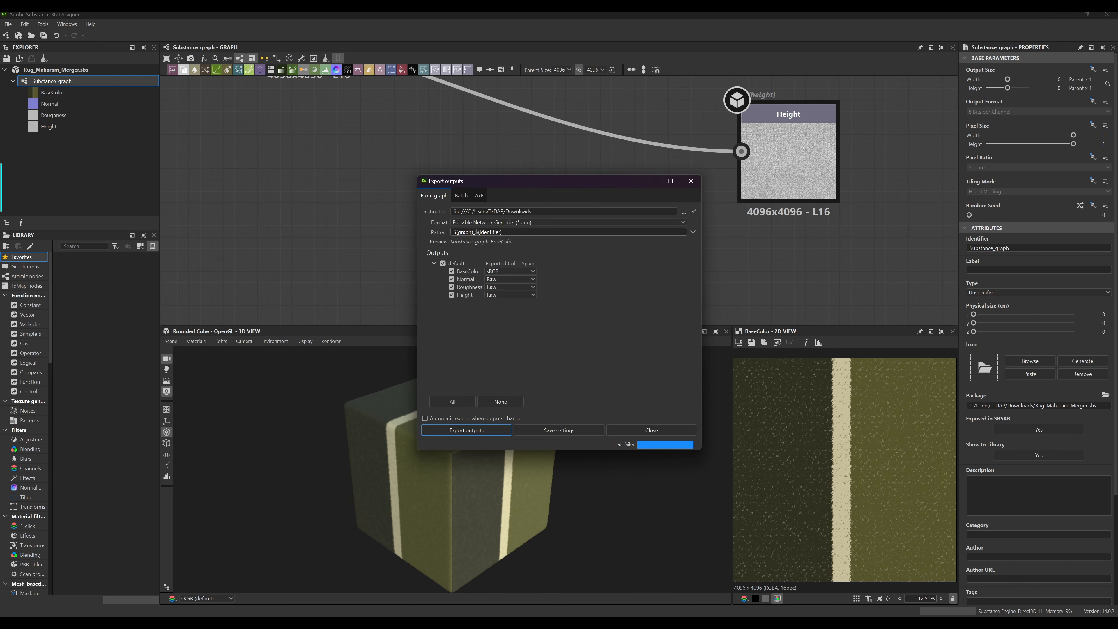
Review the BaseColor, Normal, Roughness and Height outputs in the export list and their exported colour space settings
left_click(466, 295)
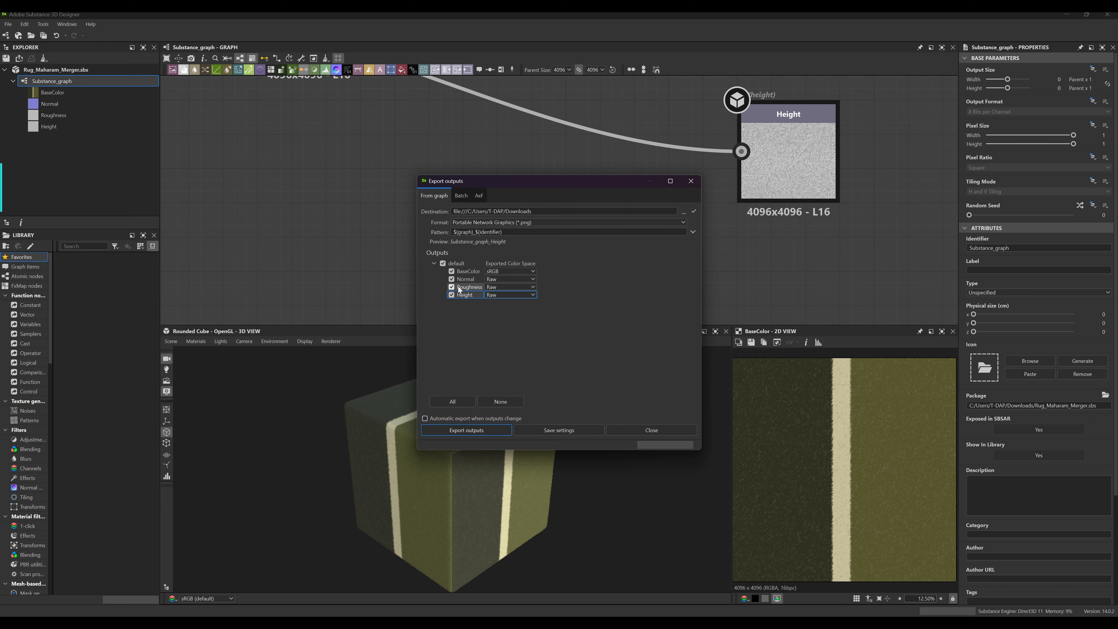
left_click(447, 289)
left_click(447, 294)
left_click(531, 288)
left_click(531, 271)
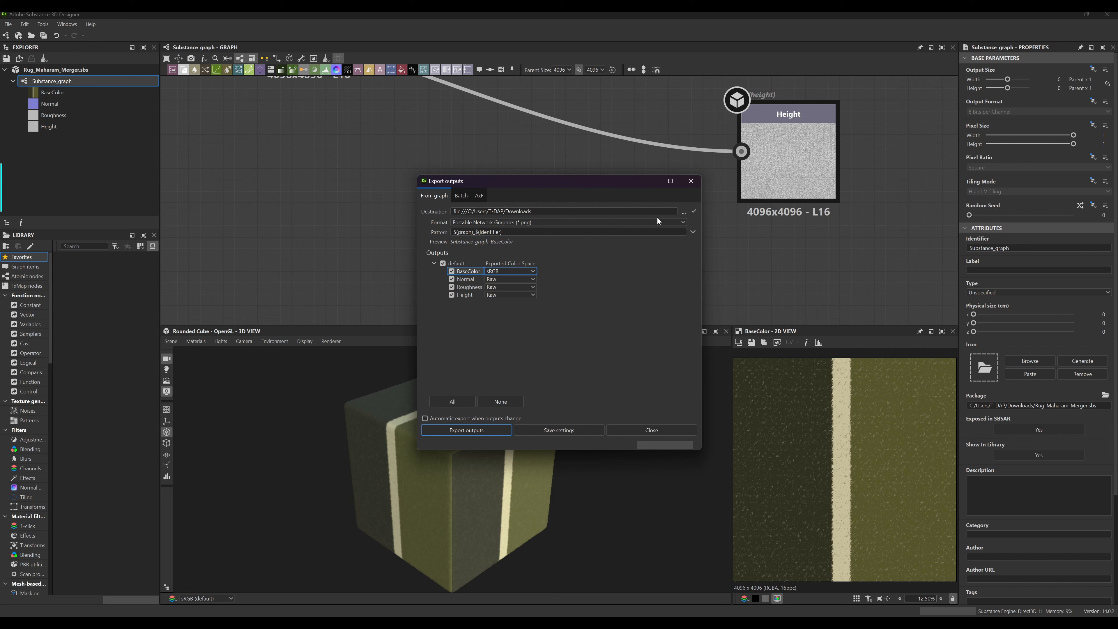
Look at the destination folder picker and the available export file formats, keeping the Downloads folder and PNG format
left_click(684, 214)
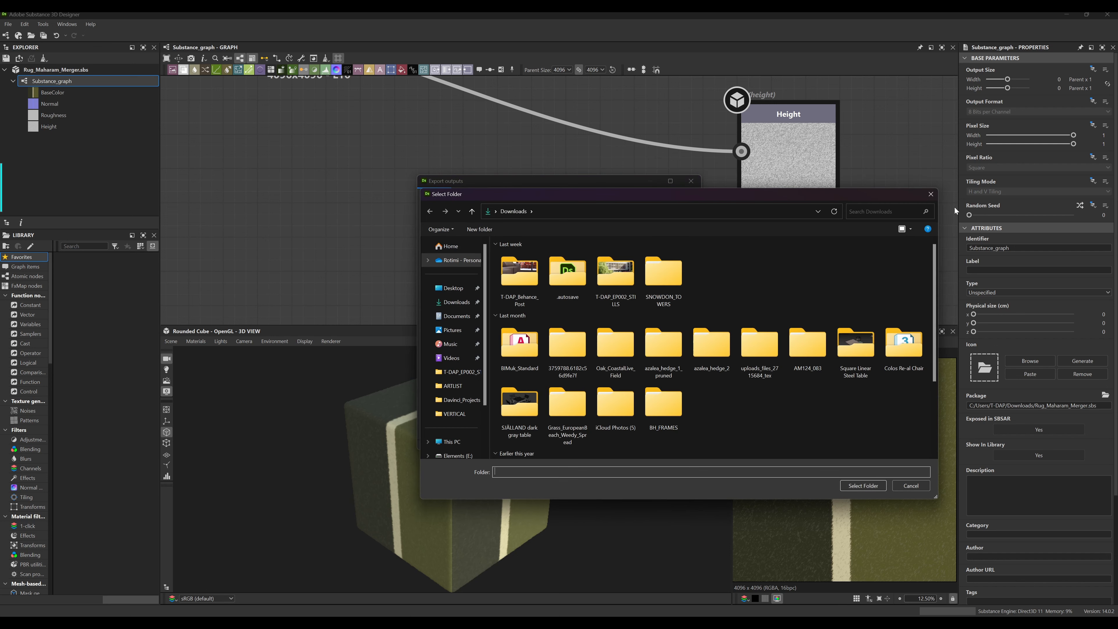
left_click(932, 194)
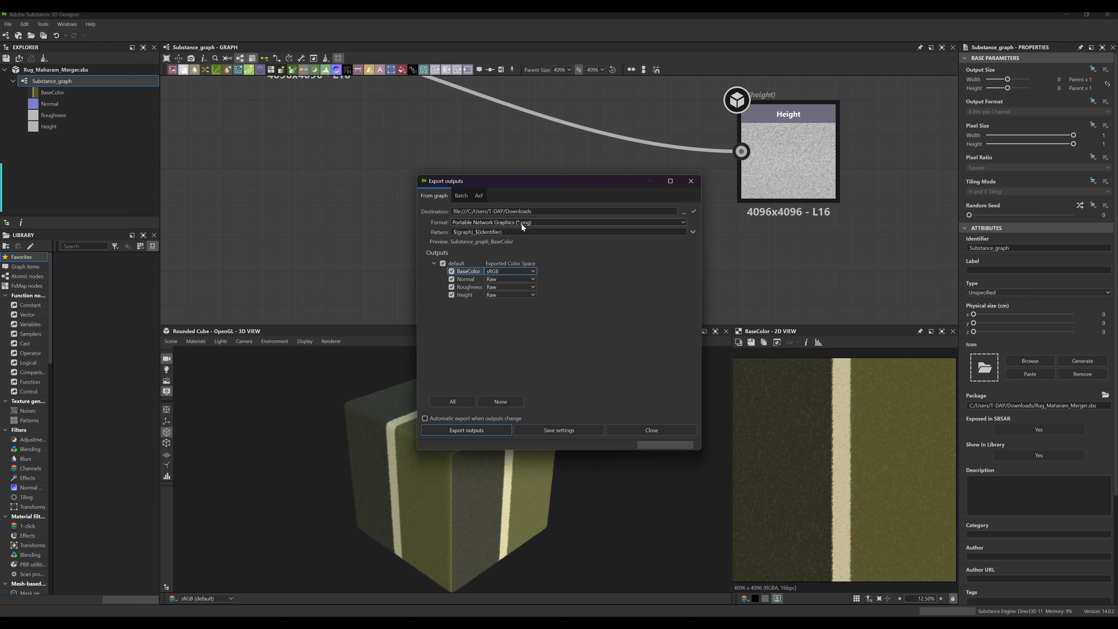
left_click(666, 222)
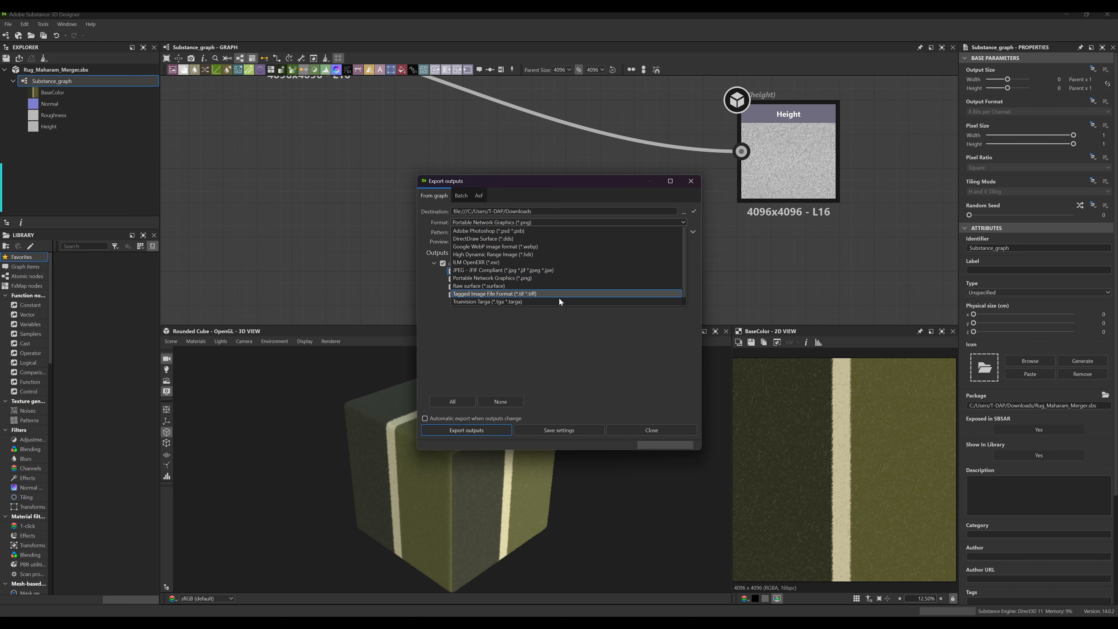
scroll(533, 297, "down", 1)
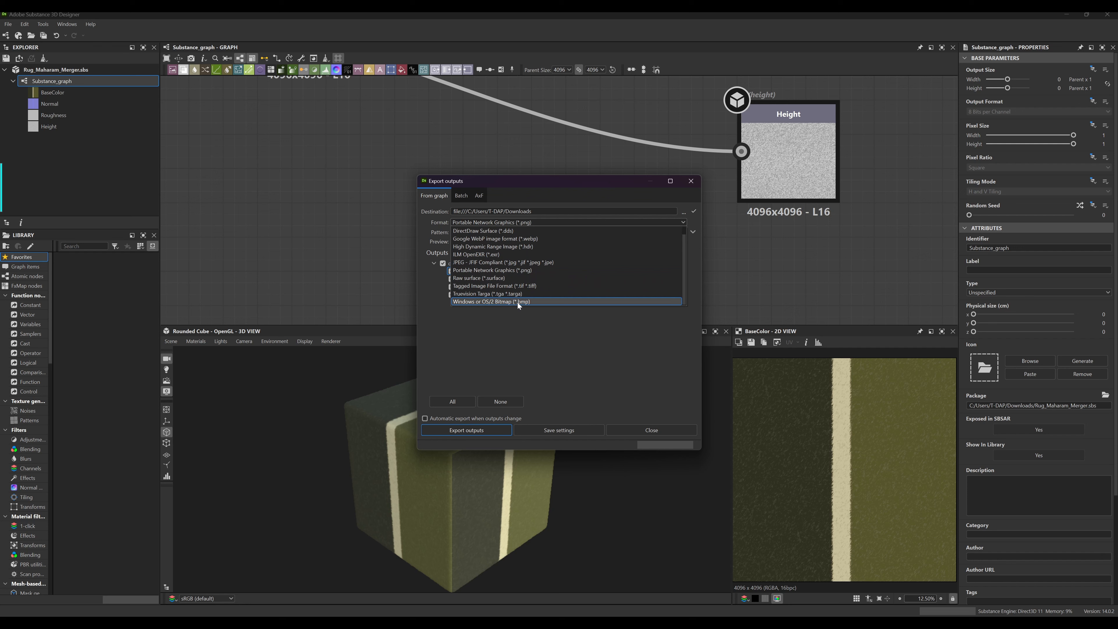
left_click(701, 263)
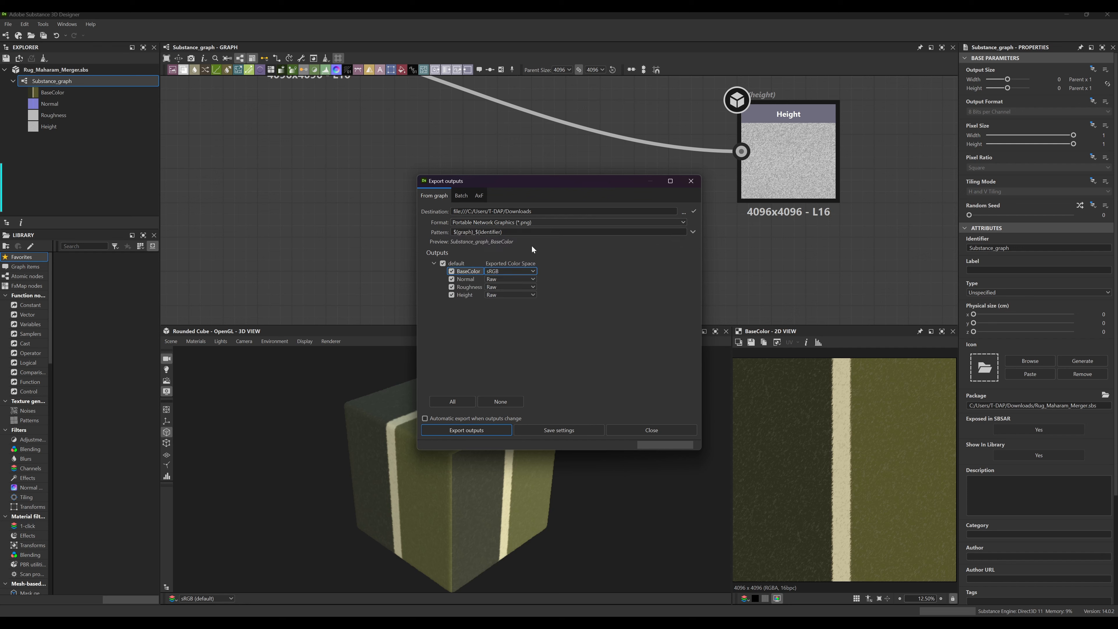